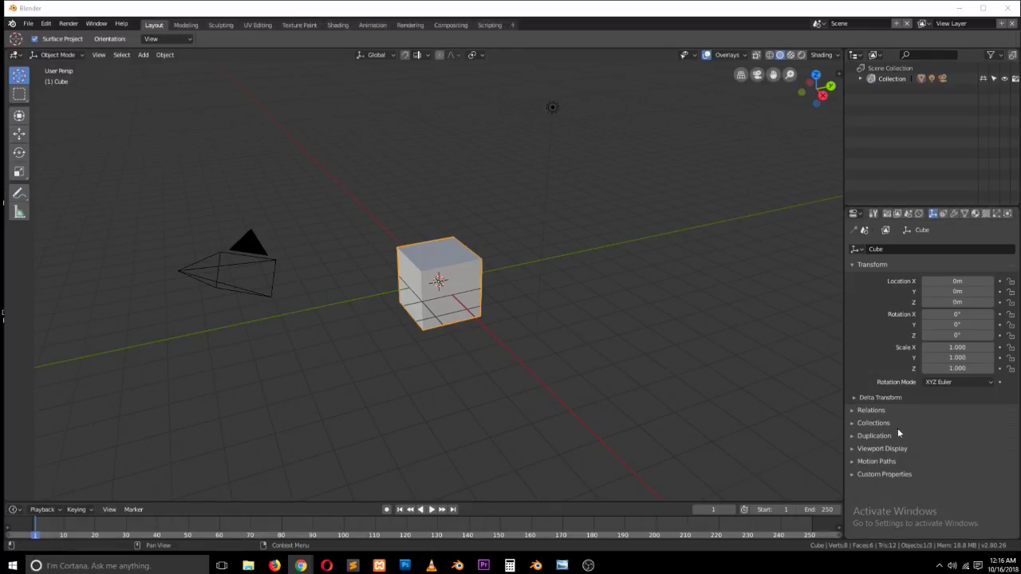
pyautogui.click(965, 565)
pyautogui.click(951, 566)
pyautogui.moveTo(941, 550); pyautogui.dragTo(878, 550)
pyautogui.click(851, 506)
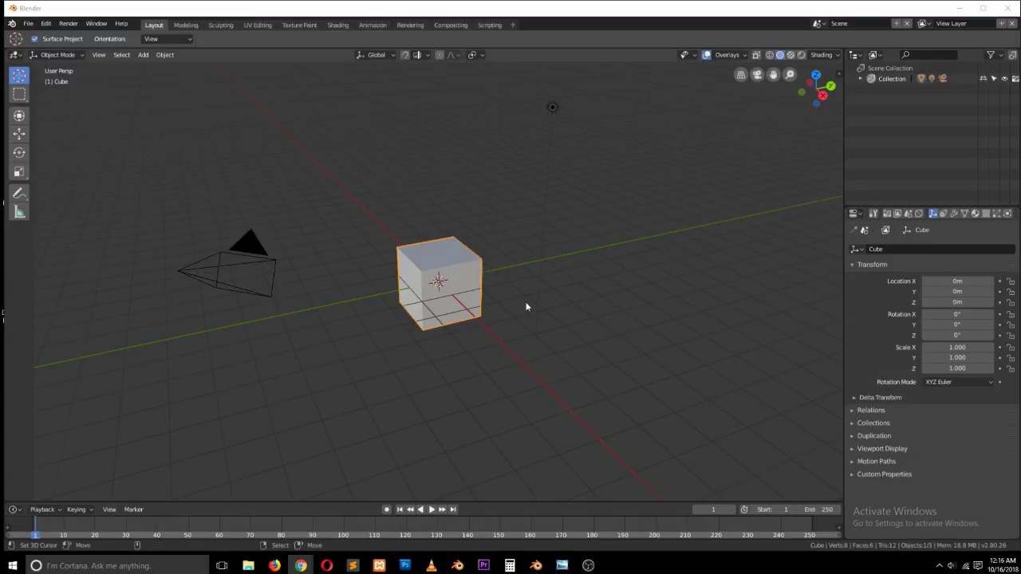
# - Switch to Windows Photo Viewer to look at the house reference photo, and return to Blender
pyautogui.click(561, 565)
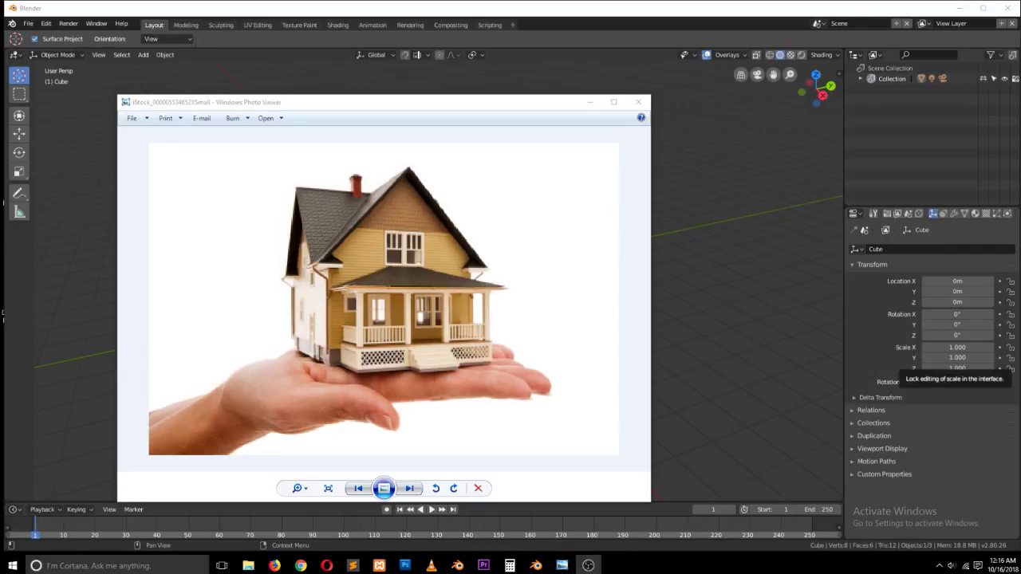
pyautogui.hotkey('alt', 'Tab')
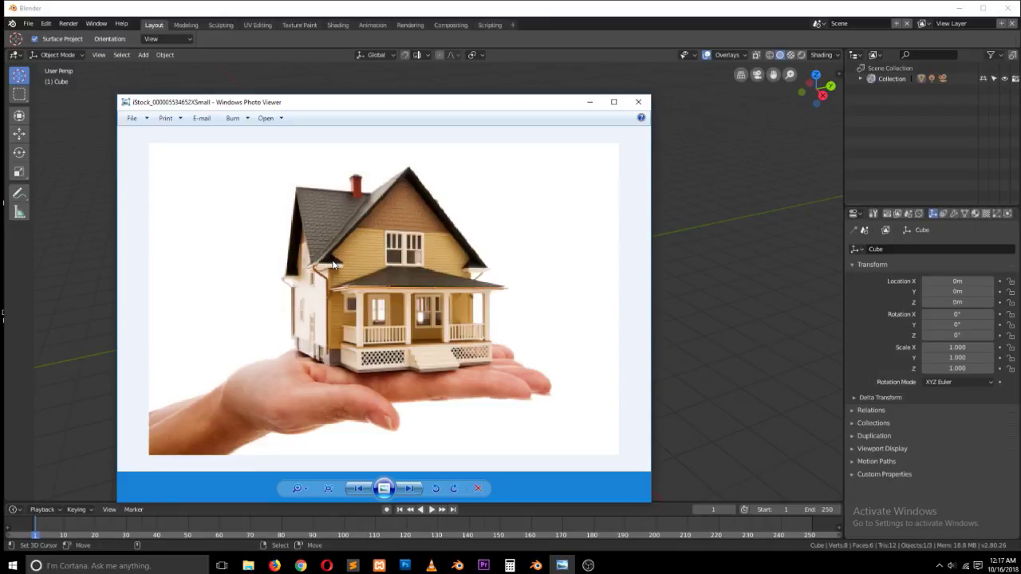
pyautogui.click(682, 195)
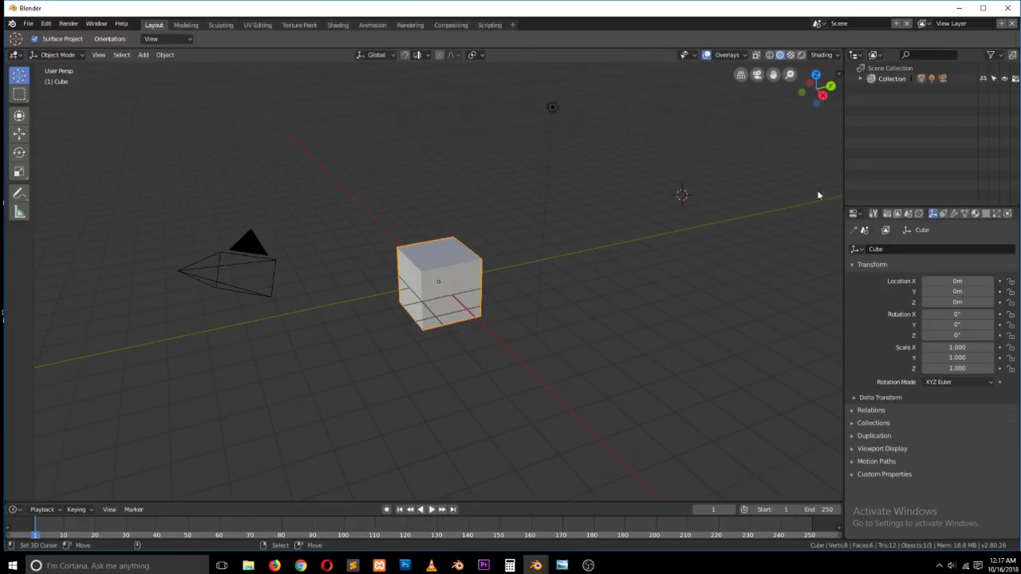
# - Widen the side editors next to the 3D viewport and change the Outliner area to the UV/Image Editor
pyautogui.moveTo(843, 165); pyautogui.dragTo(752, 166)
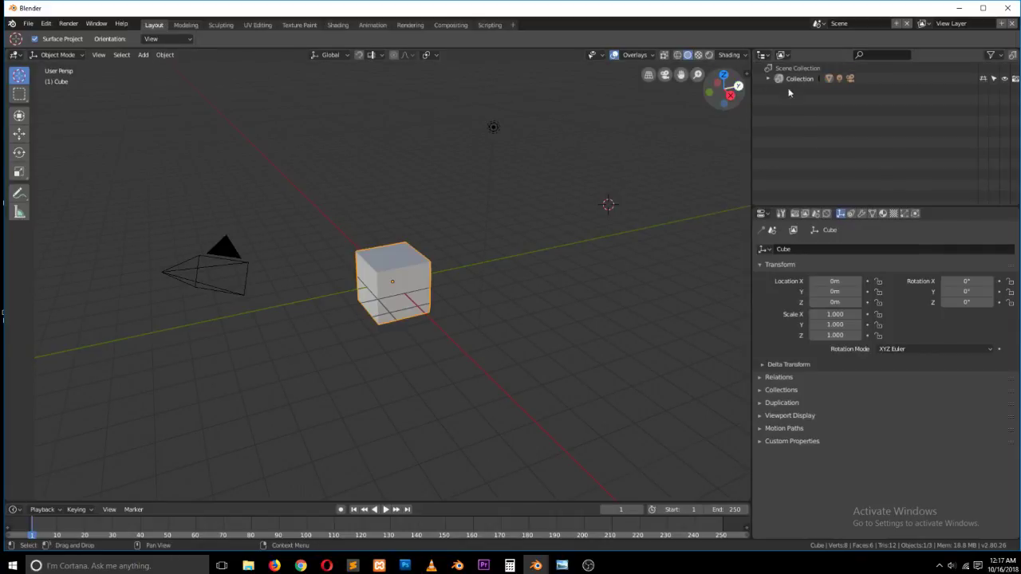
pyautogui.click(764, 55)
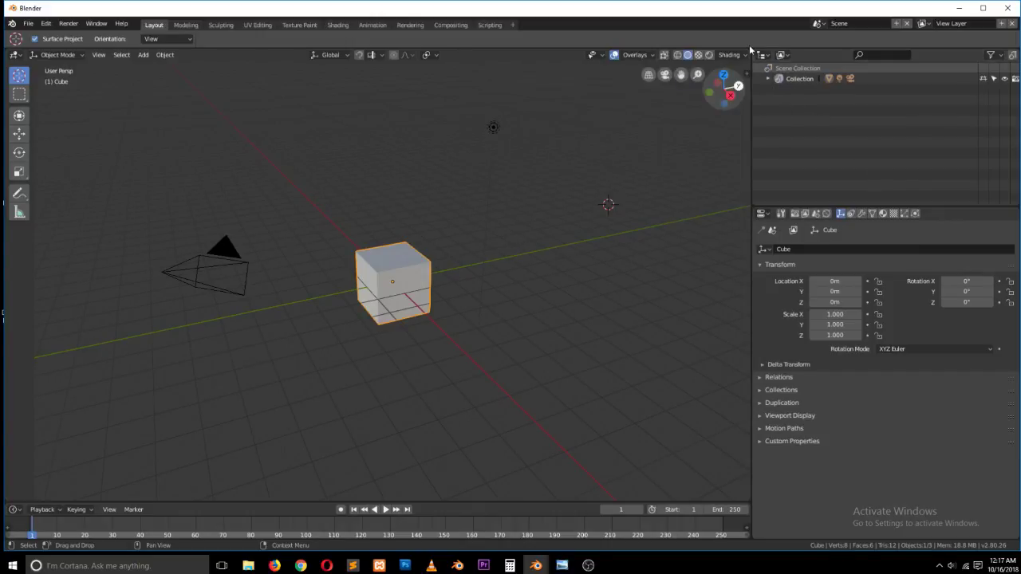
pyautogui.click(762, 56)
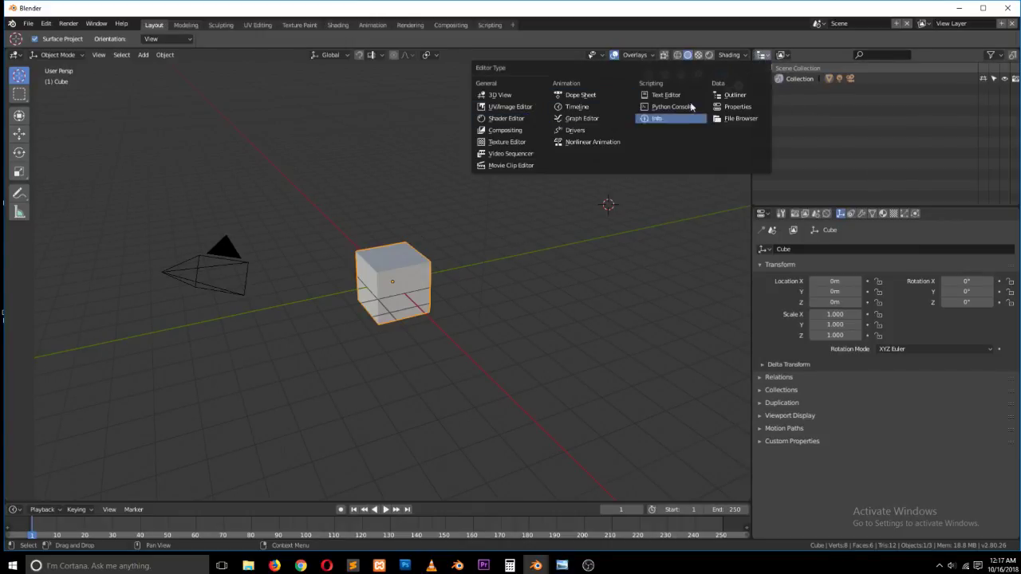
pyautogui.click(763, 55)
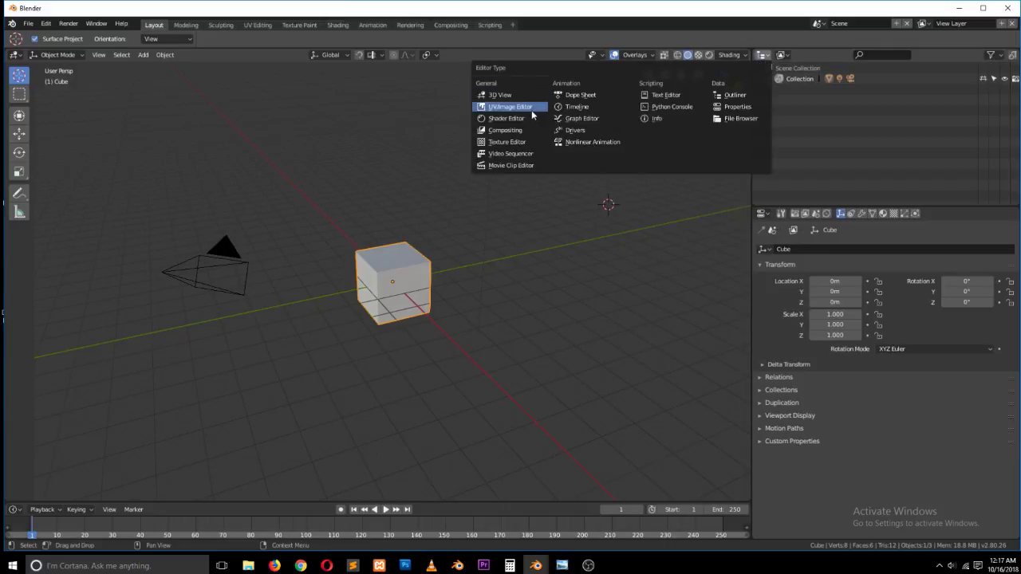
pyautogui.click(503, 105)
# - Load the house reference photo from its File Explorer folder into the image editor and make that editor taller
pyautogui.moveTo(248, 565)
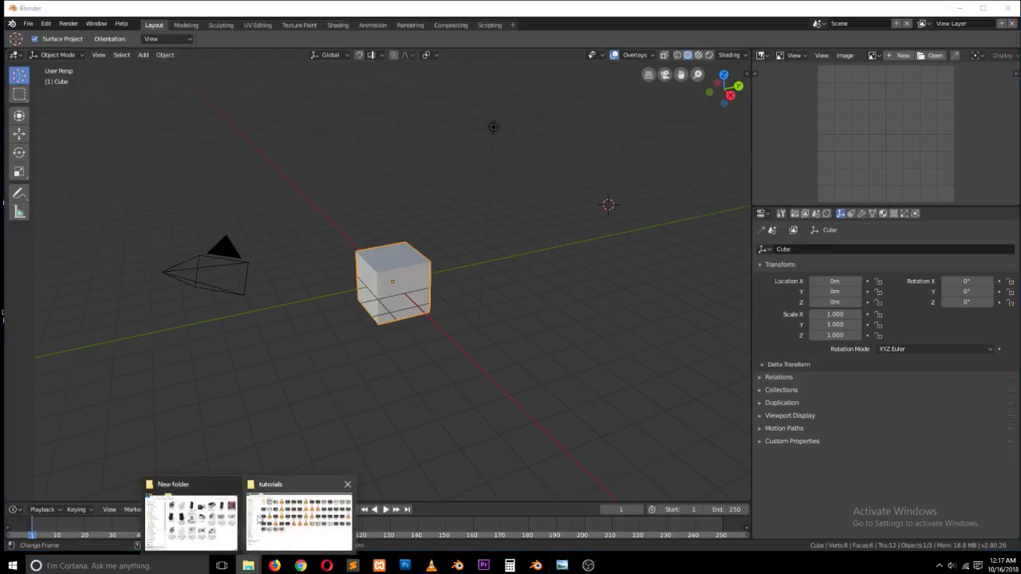
pyautogui.click(200, 517)
pyautogui.moveTo(598, 288); pyautogui.dragTo(864, 112)
pyautogui.click(864, 112)
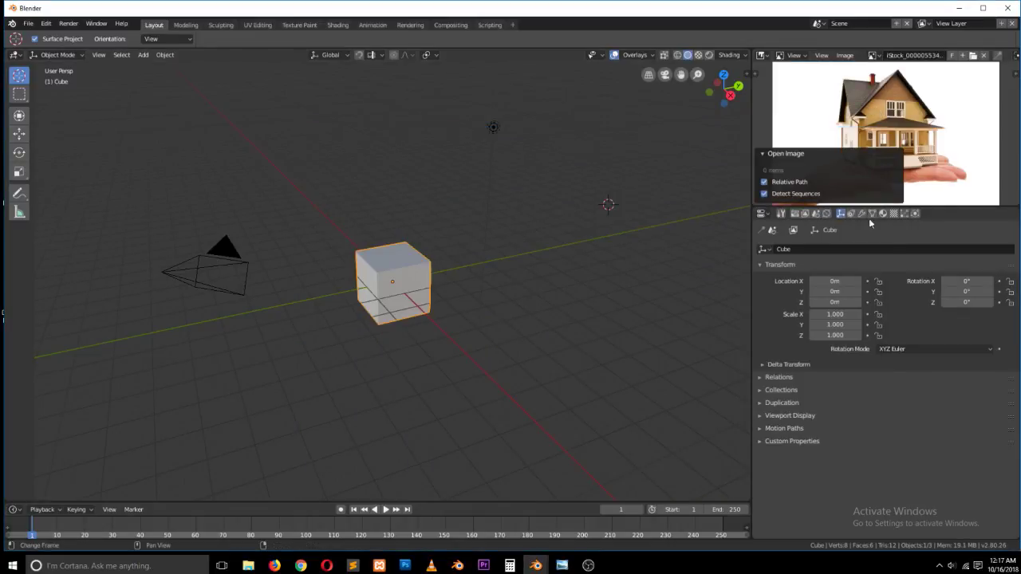
pyautogui.moveTo(939, 209); pyautogui.dragTo(955, 297)
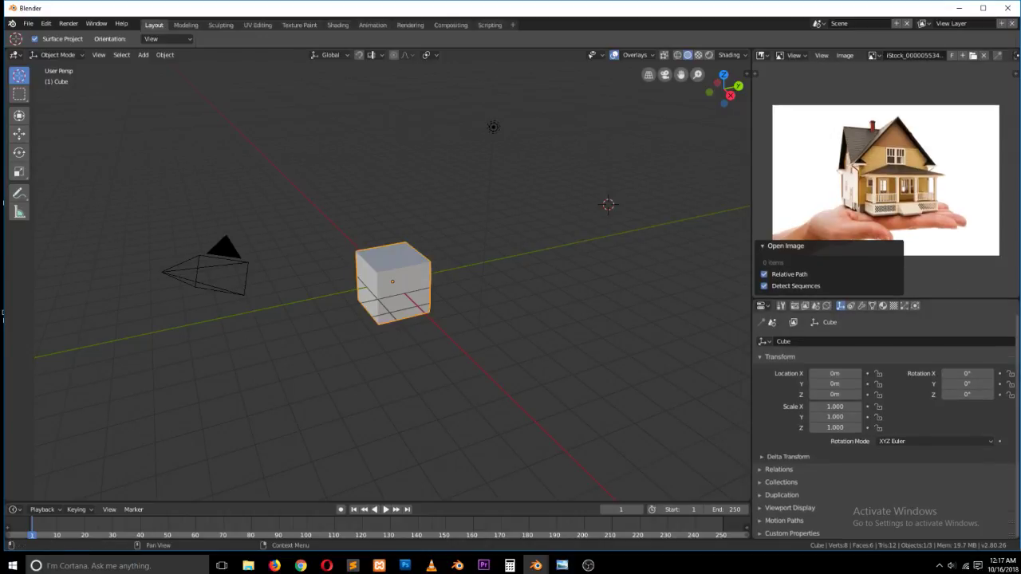
# - Set the system speaker volume to 3
pyautogui.click(300, 565)
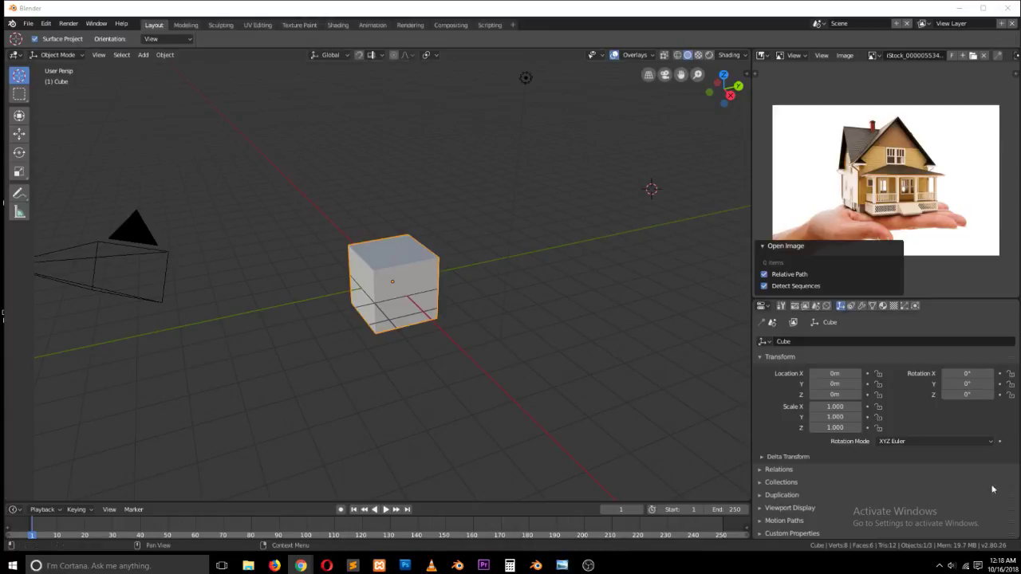
pyautogui.click(952, 565)
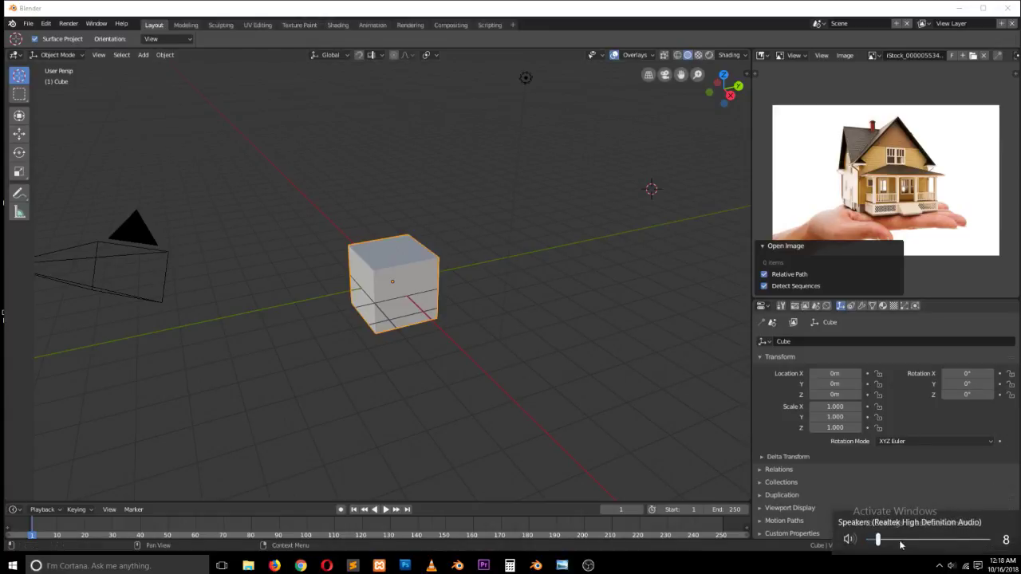
pyautogui.moveTo(872, 543); pyautogui.dragTo(869, 542)
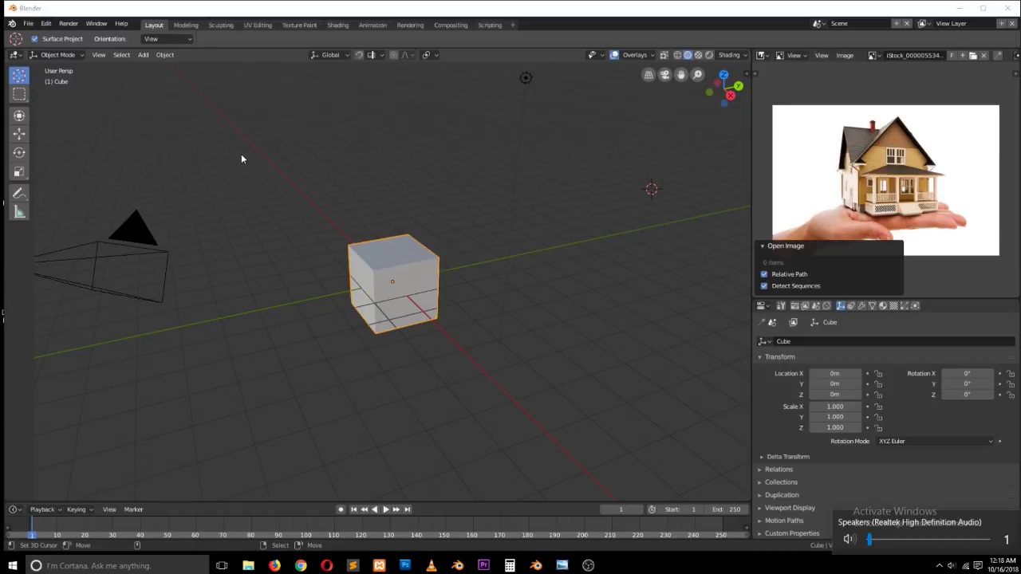
pyautogui.scroll(3, 856, 196)
pyautogui.click(875, 173)
pyautogui.click(950, 567)
pyautogui.scroll(-3, 891, 545)
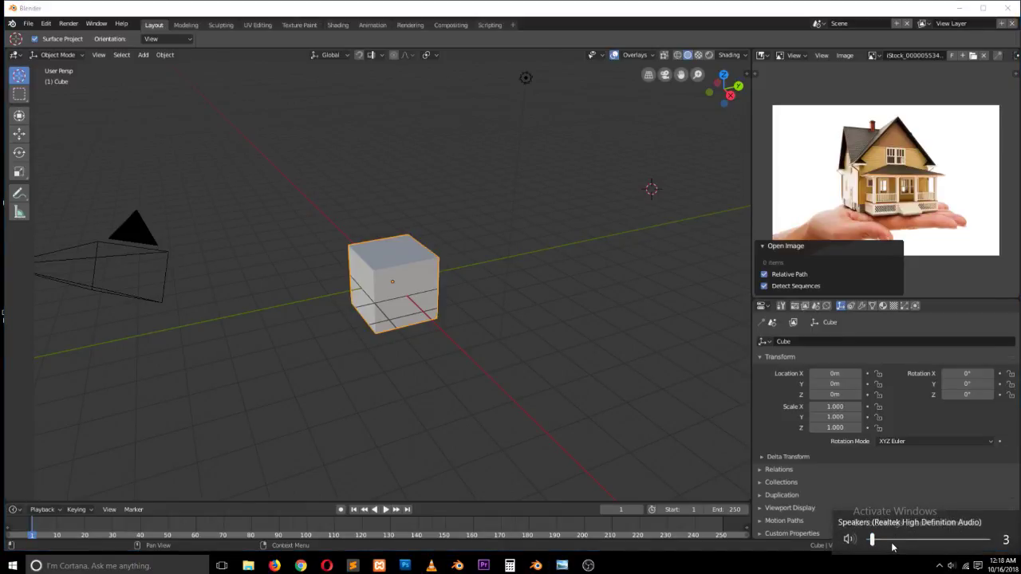
# - Enlarge the reference photo in the image editor to study the house
pyautogui.click(627, 360)
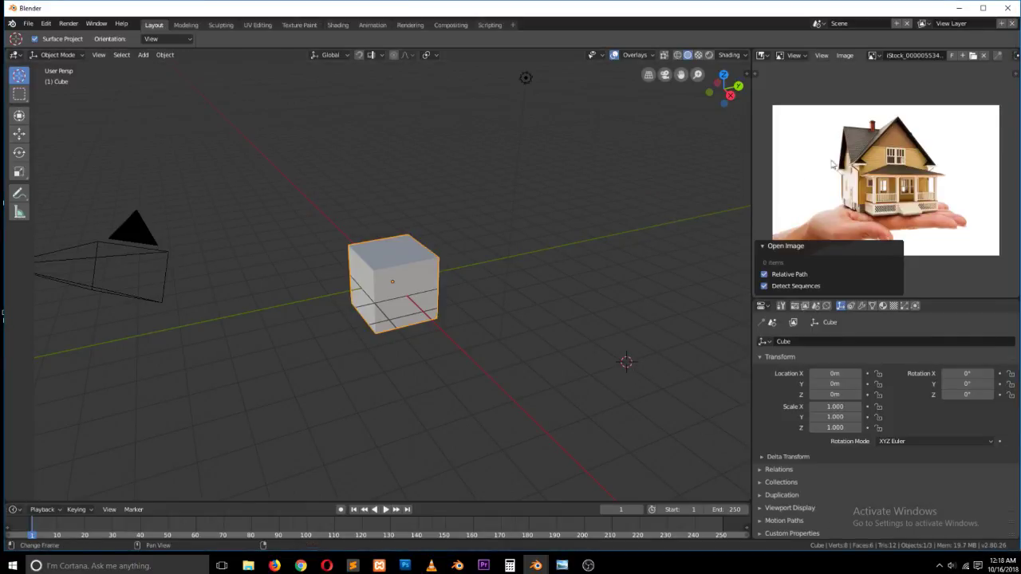
pyautogui.scroll(2, 897, 136)
pyautogui.scroll(-1, 896, 137)
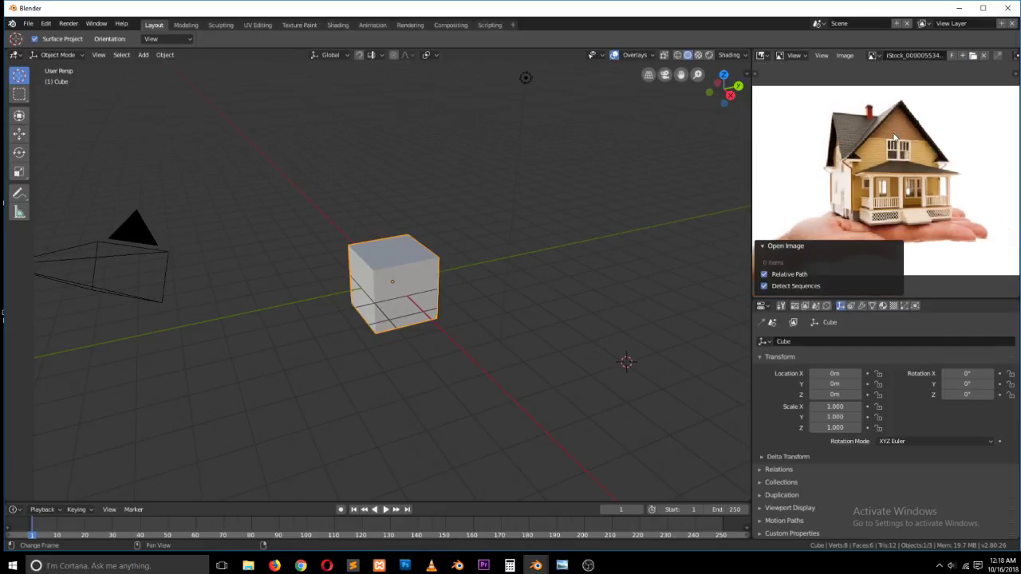
pyautogui.scroll(1, 895, 137)
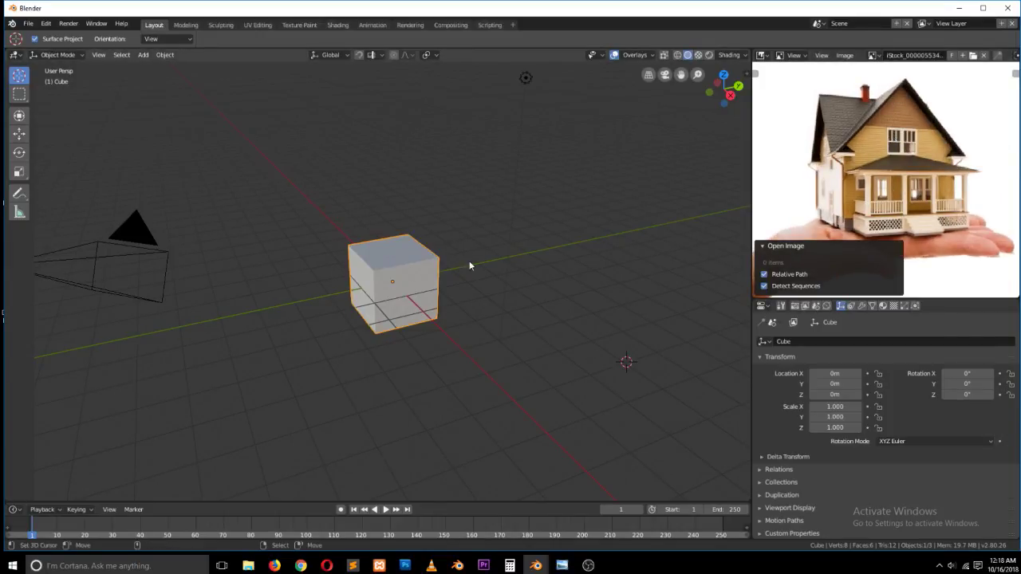
# - Scale the cube uniformly to about 2.236 and raise it along Z to about 2.25 m
pyautogui.click(19, 114)
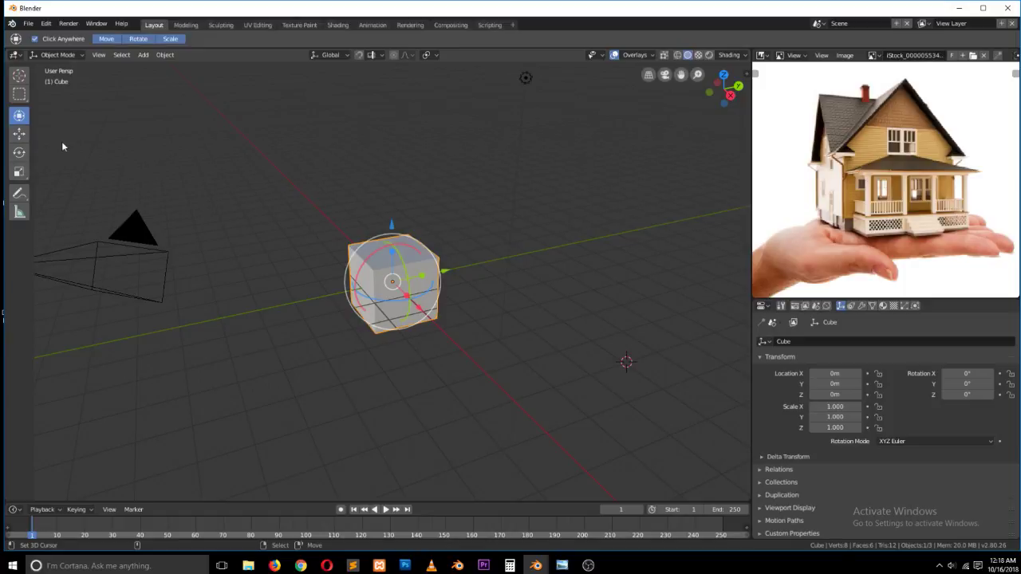
pyautogui.click(19, 134)
pyautogui.moveTo(391, 241); pyautogui.dragTo(401, 170)
pyautogui.press('s')
pyautogui.click(484, 266)
pyautogui.scroll(-3, 410, 189)
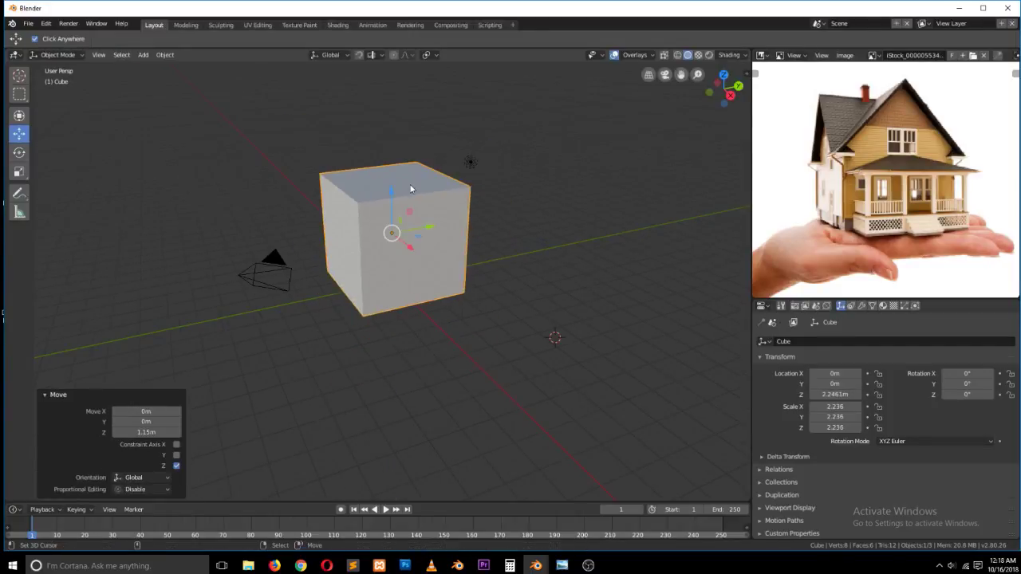
# - In Edit Mode, add one centred vertical loop cut that splits the cube's front and top faces in half
pyautogui.press('Tab')
pyautogui.moveTo(427, 183); pyautogui.dragTo(440, 208, button='middle')
pyautogui.hotkey('ctrl', 'r')
pyautogui.click(407, 199)
pyautogui.rightClick(407, 199)
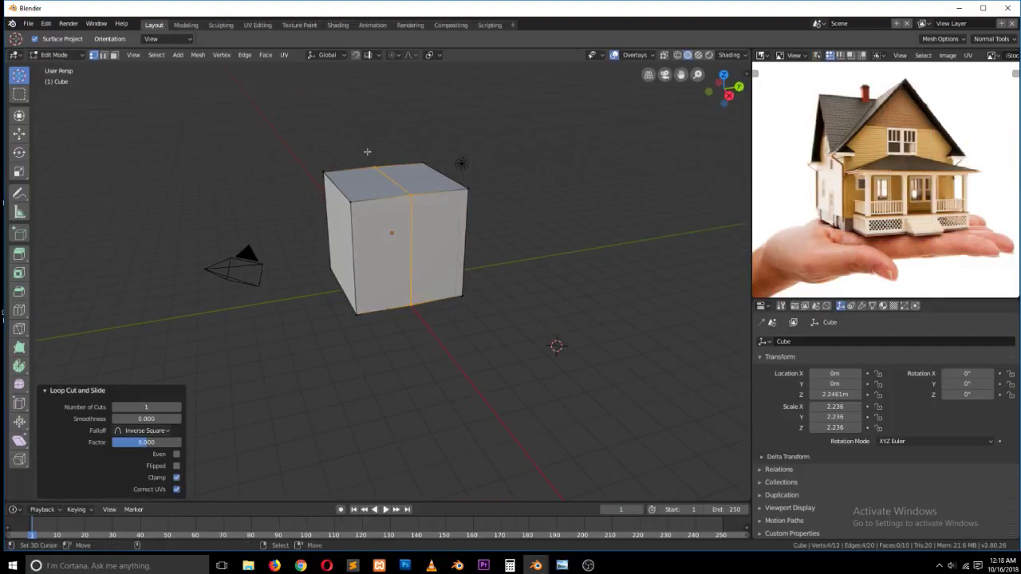
# - Raise the cube's top centre edge about 2.29 m along Z to form a gable roof, and return to Object Mode
pyautogui.press('2')
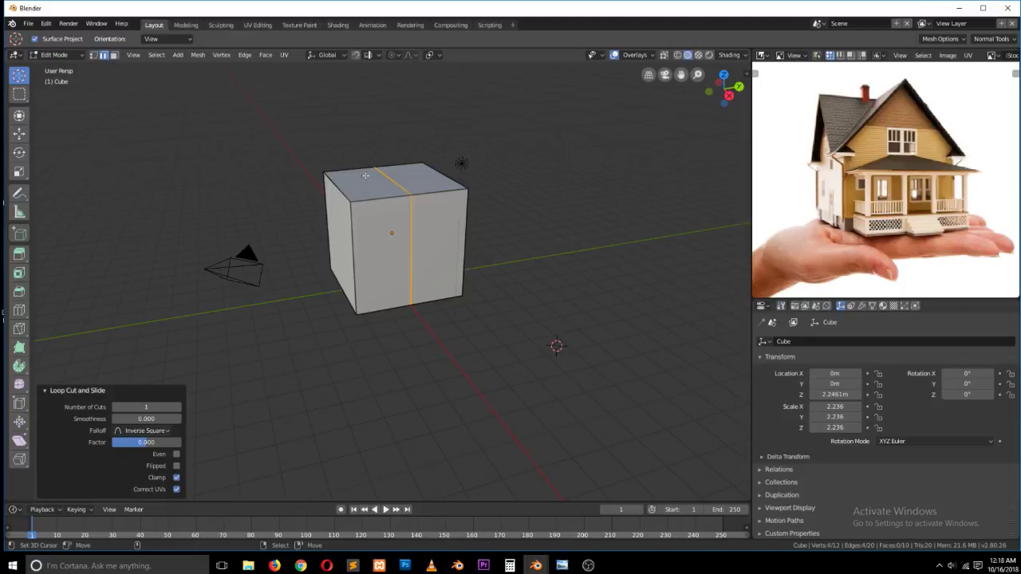
pyautogui.click(367, 176)
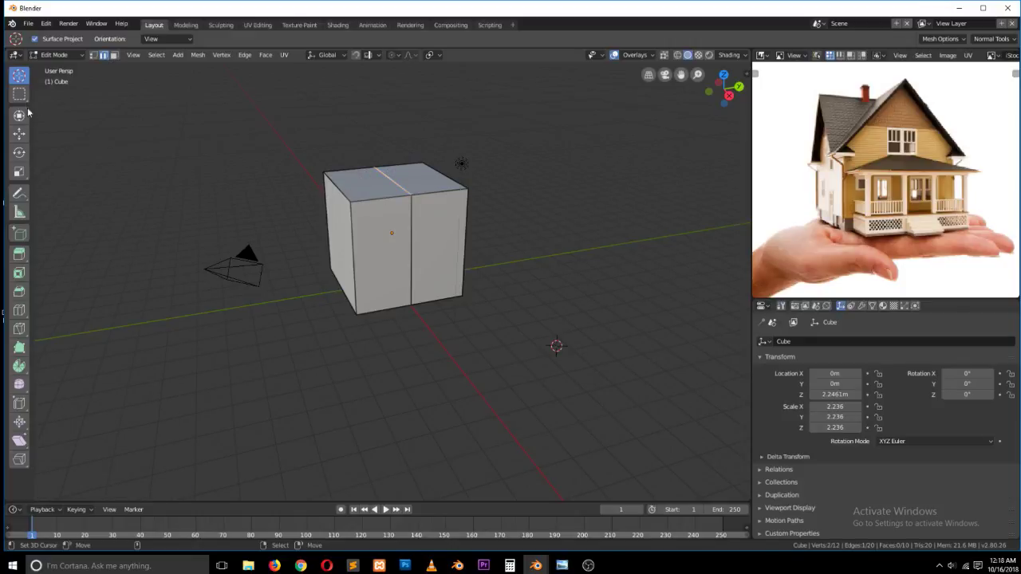
pyautogui.click(19, 134)
pyautogui.moveTo(394, 142); pyautogui.dragTo(405, 492)
pyautogui.scroll(-2, 414, 180)
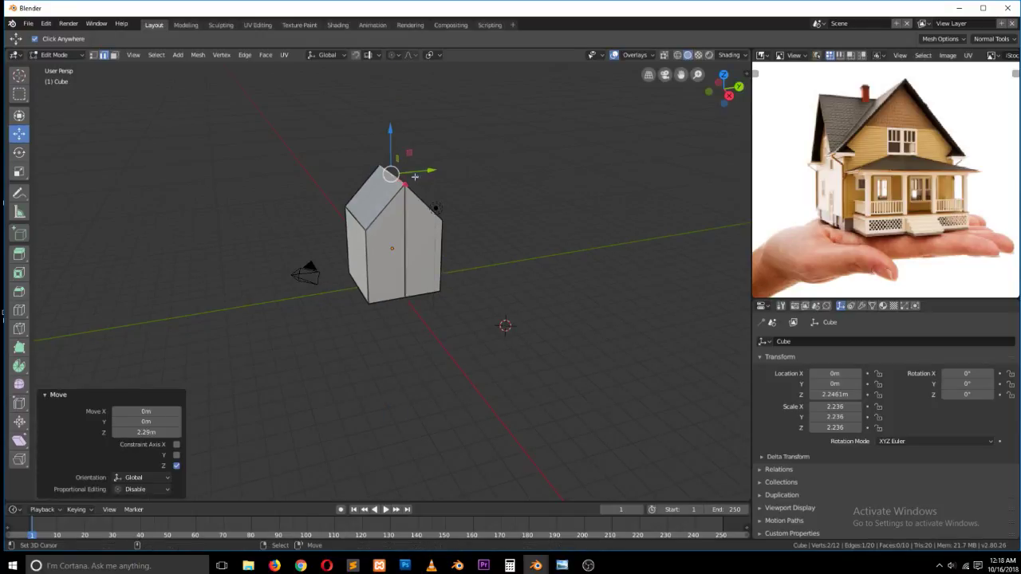
pyautogui.press('Tab')
pyautogui.moveTo(434, 178); pyautogui.dragTo(439, 252, button='middle')
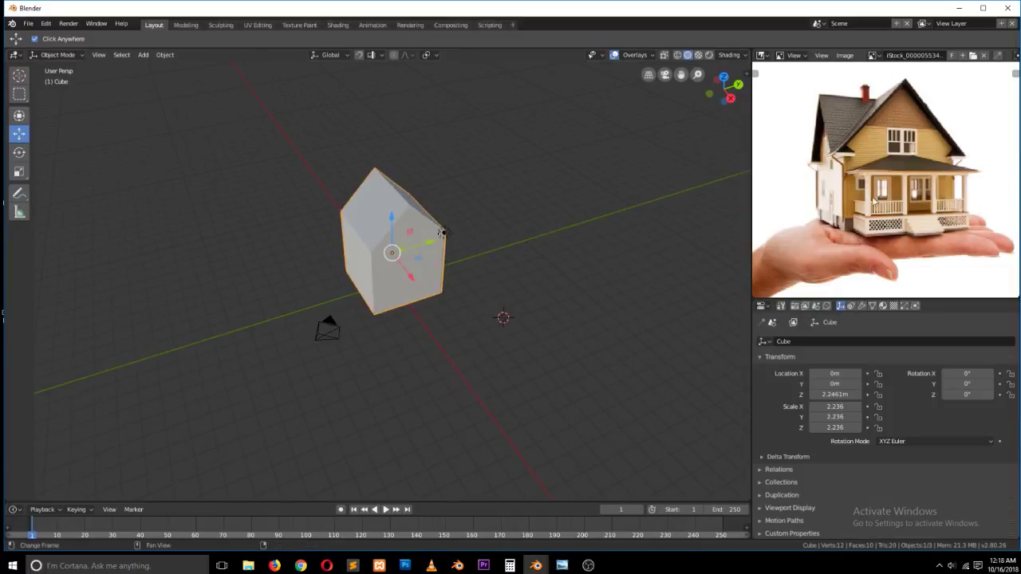
pyautogui.scroll(1, 431, 239)
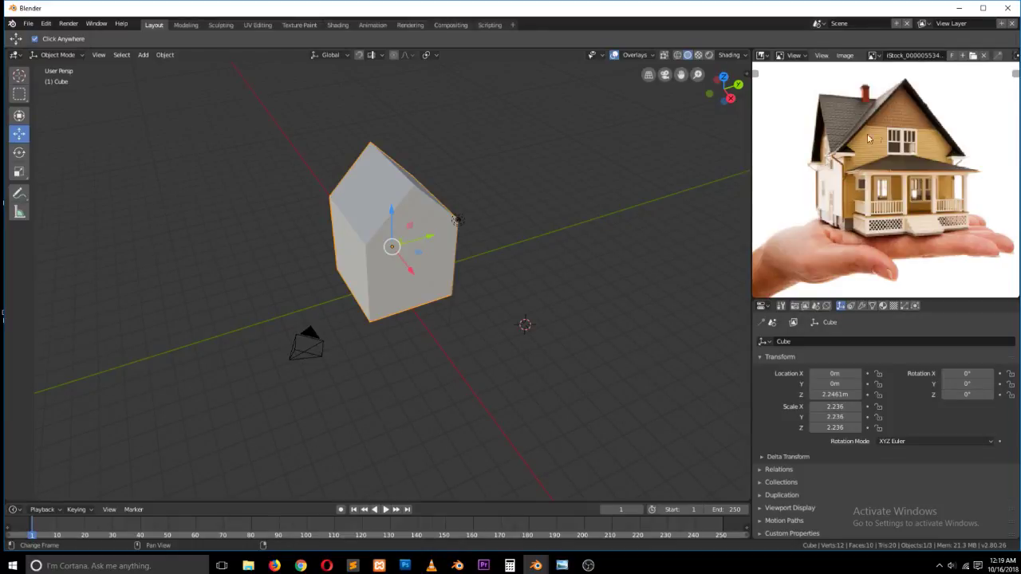
pyautogui.scroll(3, 495, 231)
pyautogui.moveTo(514, 259); pyautogui.dragTo(483, 223, button='middle')
pyautogui.press('Tab')
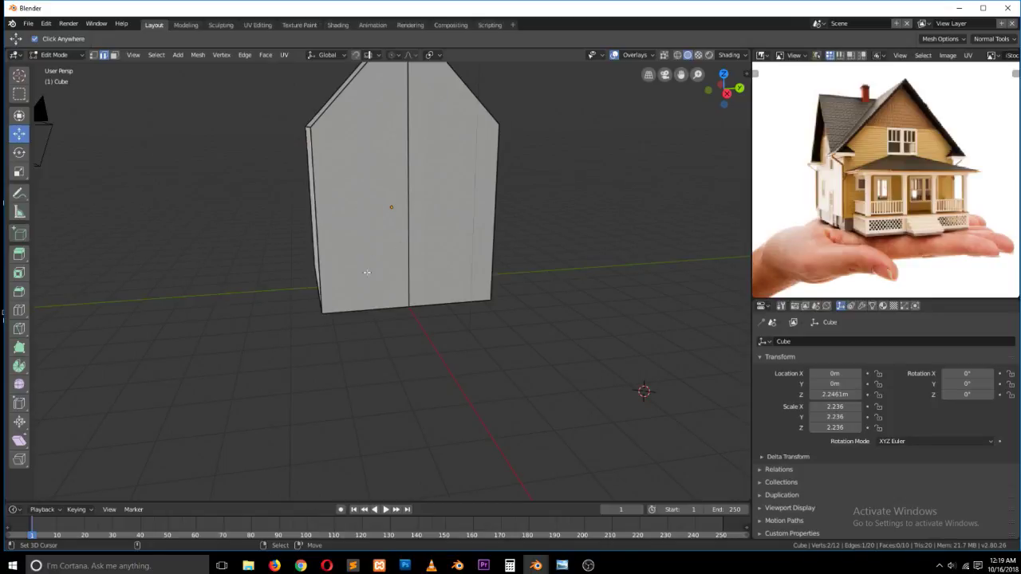
pyautogui.press('Tab')
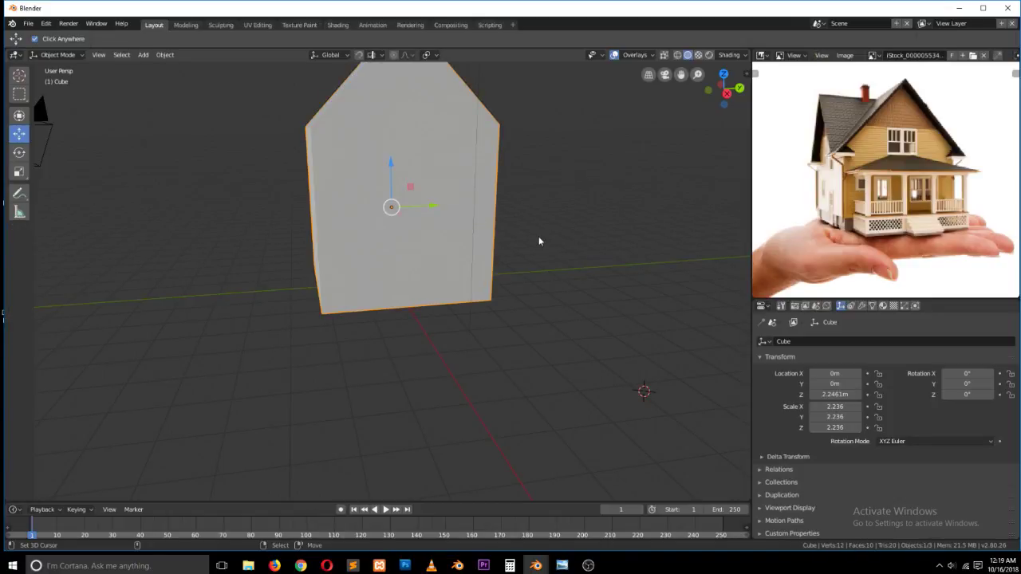
# - Rotate the house 90° about the global Z axis so that its gable faces the front view
pyautogui.press('KP_1')
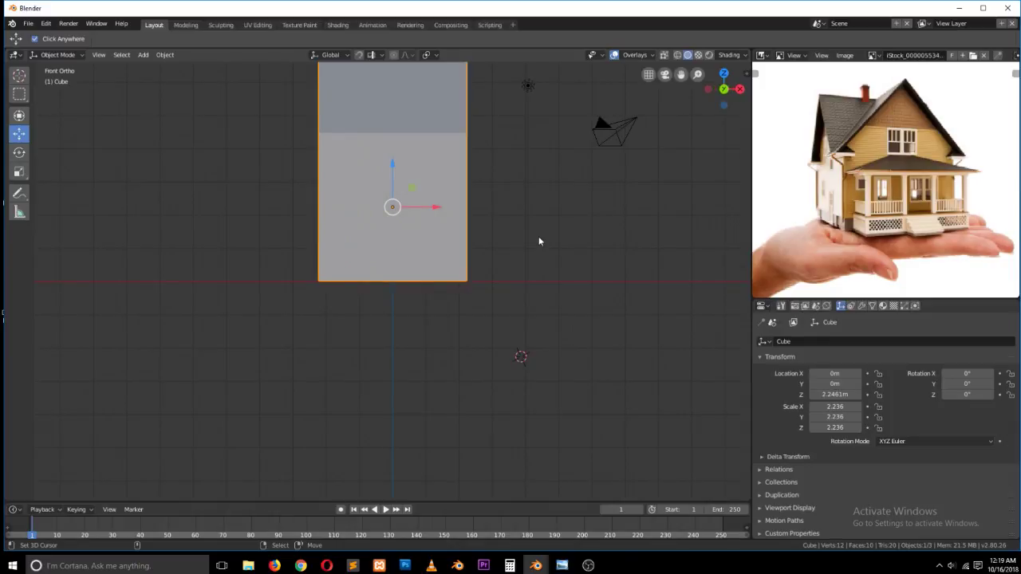
pyautogui.scroll(-2, 535, 181)
pyautogui.write('rzx90')
pyautogui.press('Escape')
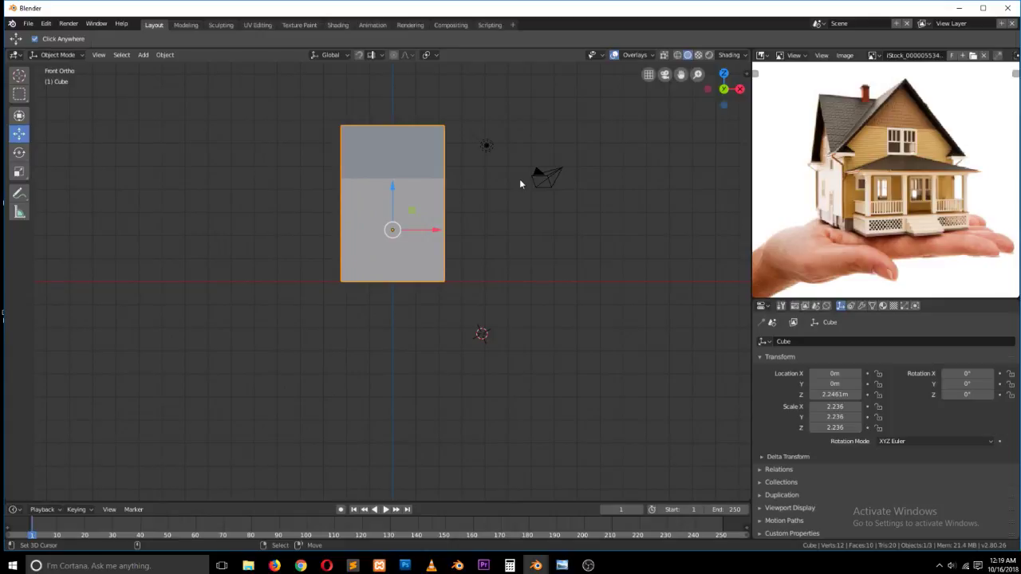
pyautogui.press('r')
pyautogui.press('z')
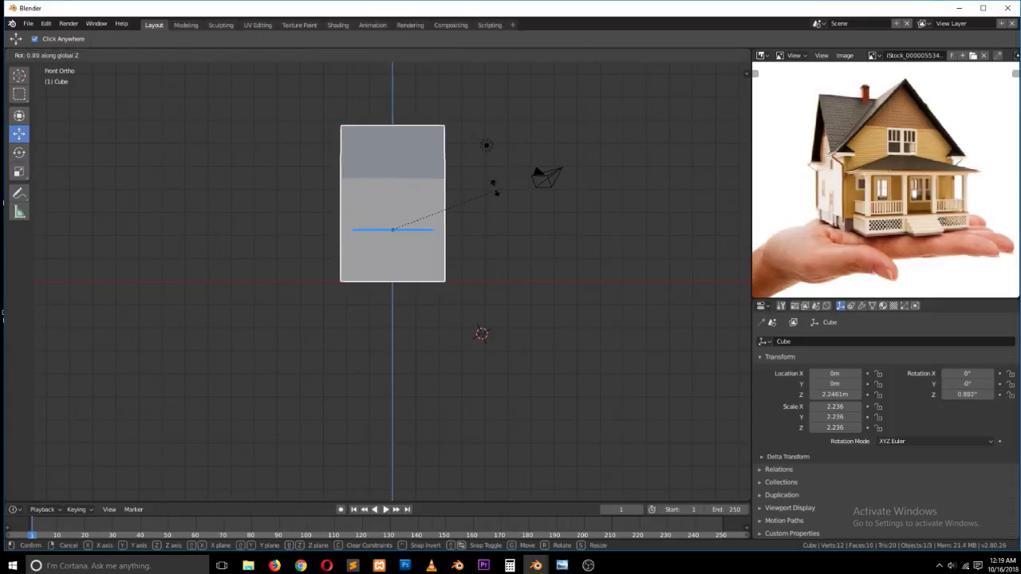
pyautogui.press('0')
pyautogui.press('BackSpace')
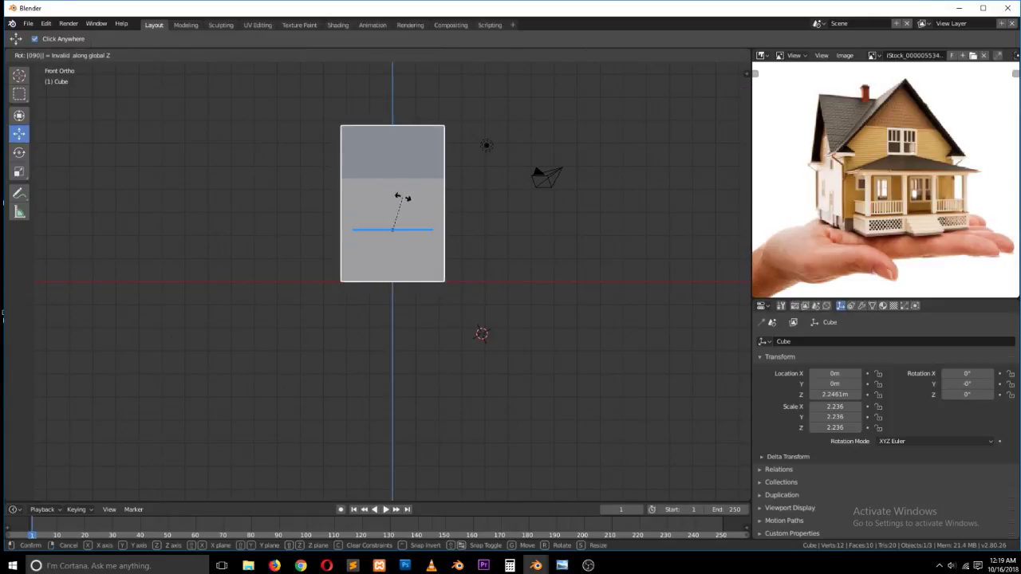
pyautogui.write('90')
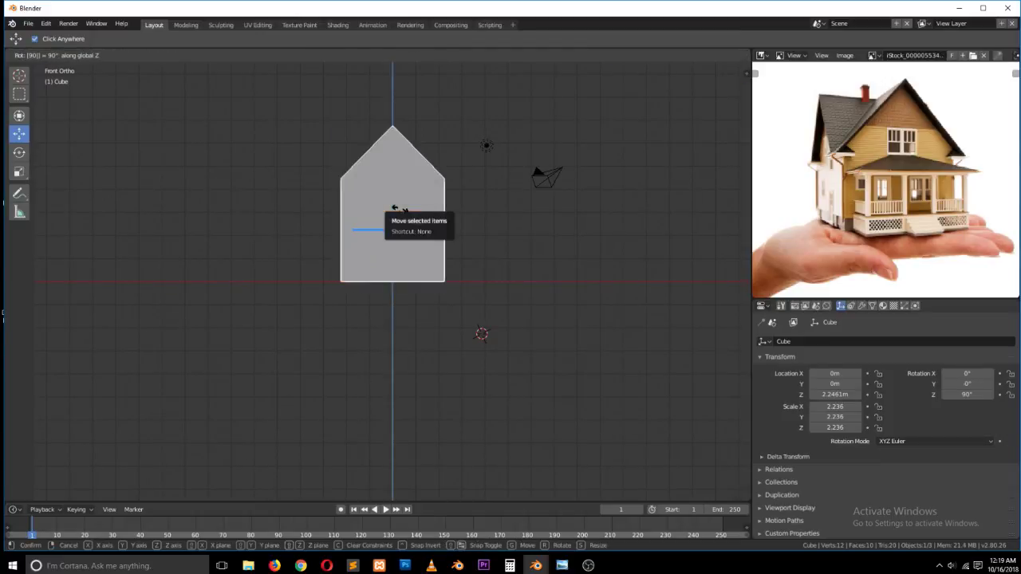
pyautogui.press('Return')
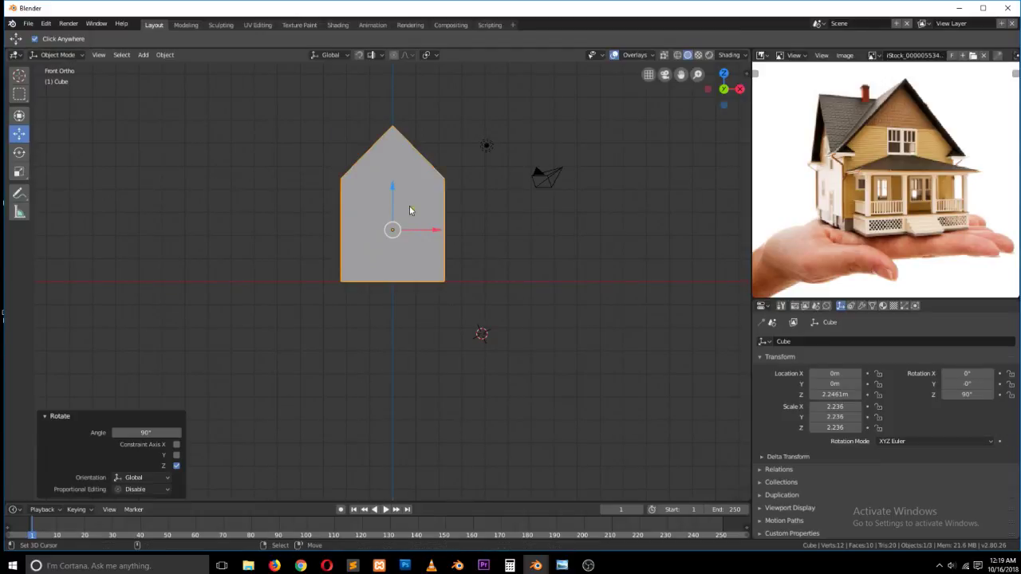
# - Turn on cavity and shadow in the solid viewport shading and set the object colour mode to Random
pyautogui.click(731, 55)
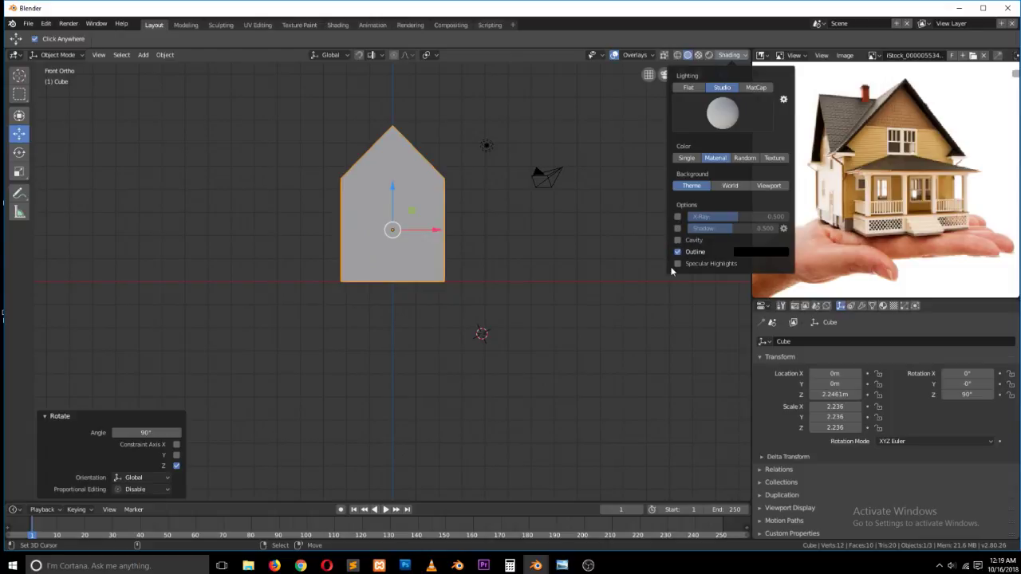
pyautogui.click(677, 240)
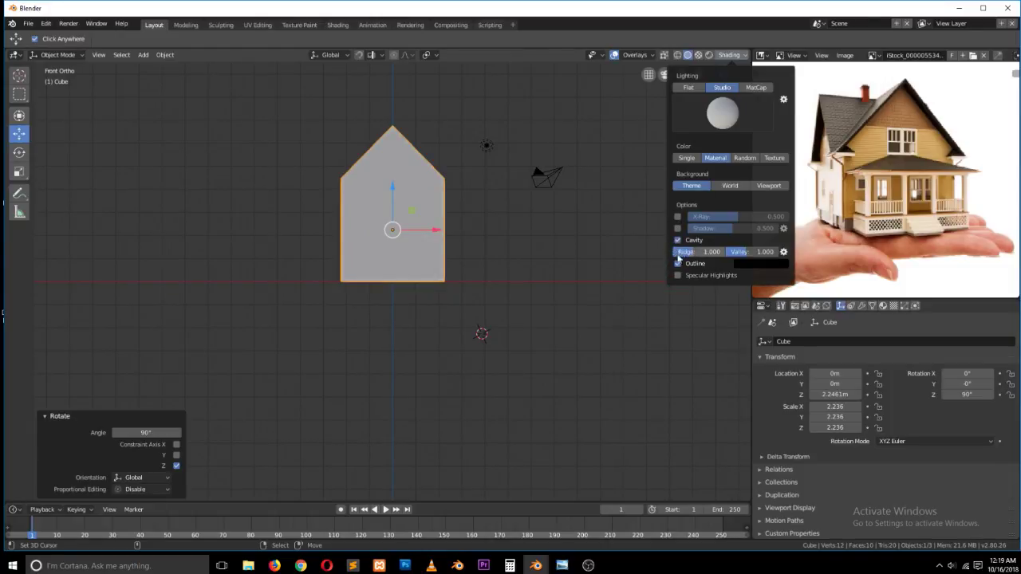
pyautogui.click(677, 228)
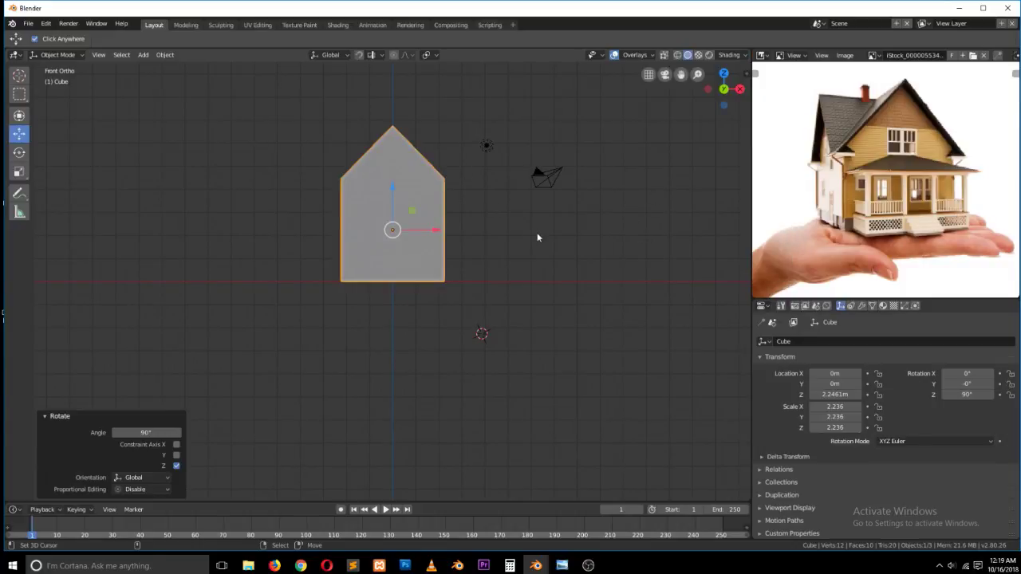
pyautogui.click(678, 55)
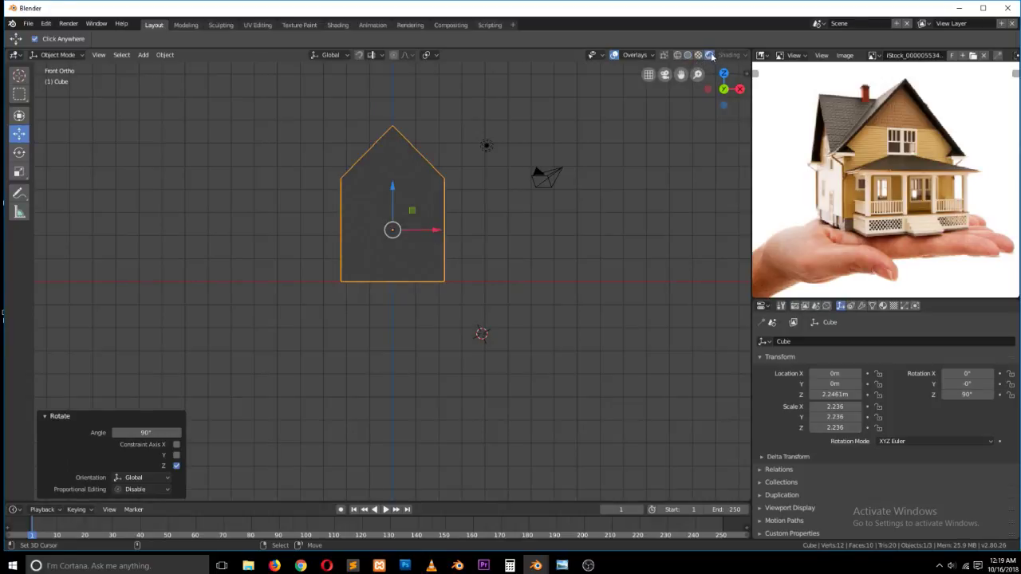
pyautogui.click(688, 54)
pyautogui.click(729, 55)
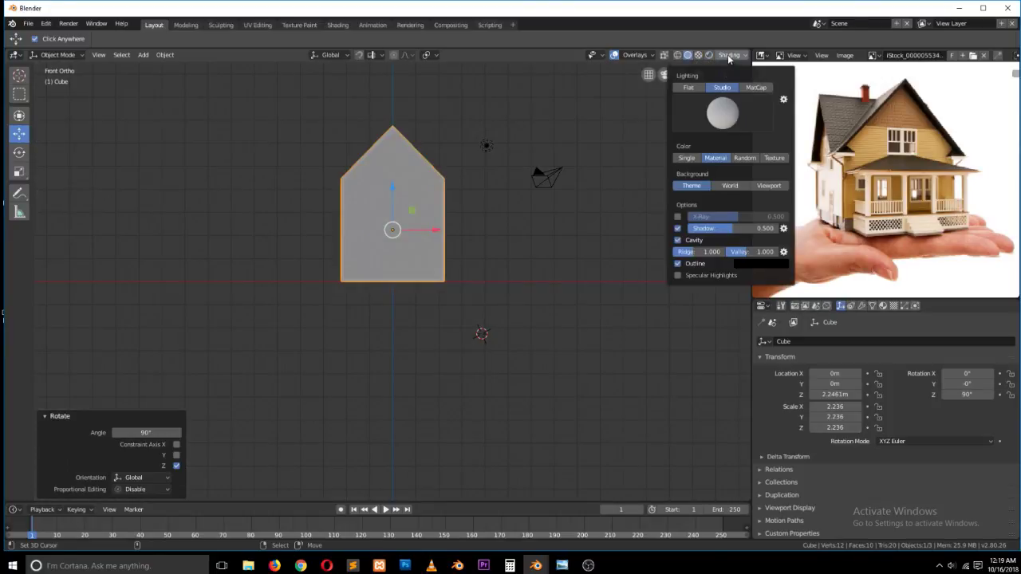
pyautogui.click(744, 158)
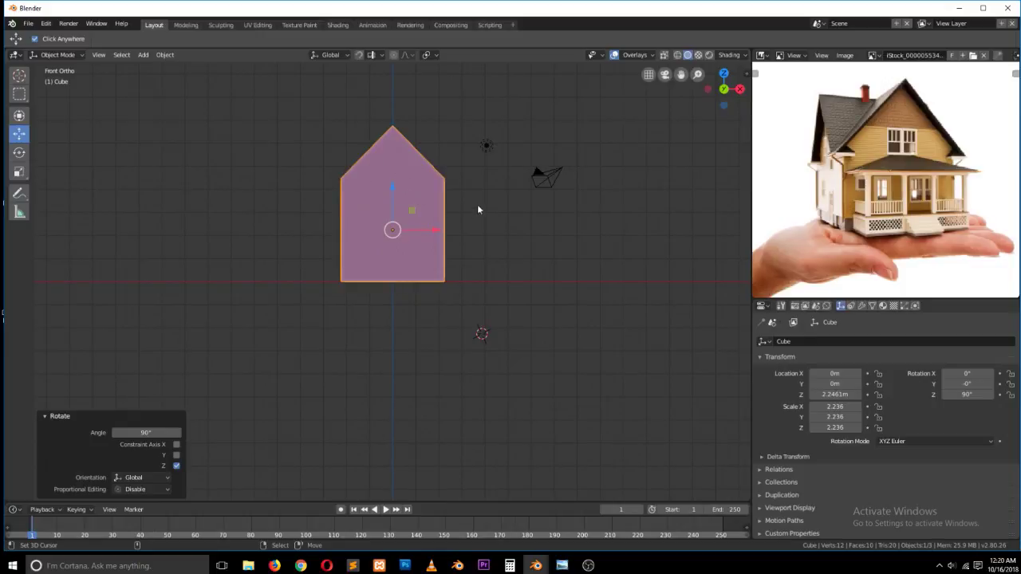
# - Raise the house about 0.046 m along Z and undo the stray diagonal move
pyautogui.moveTo(482, 209); pyautogui.dragTo(483, 208)
pyautogui.scroll(2, 502, 240)
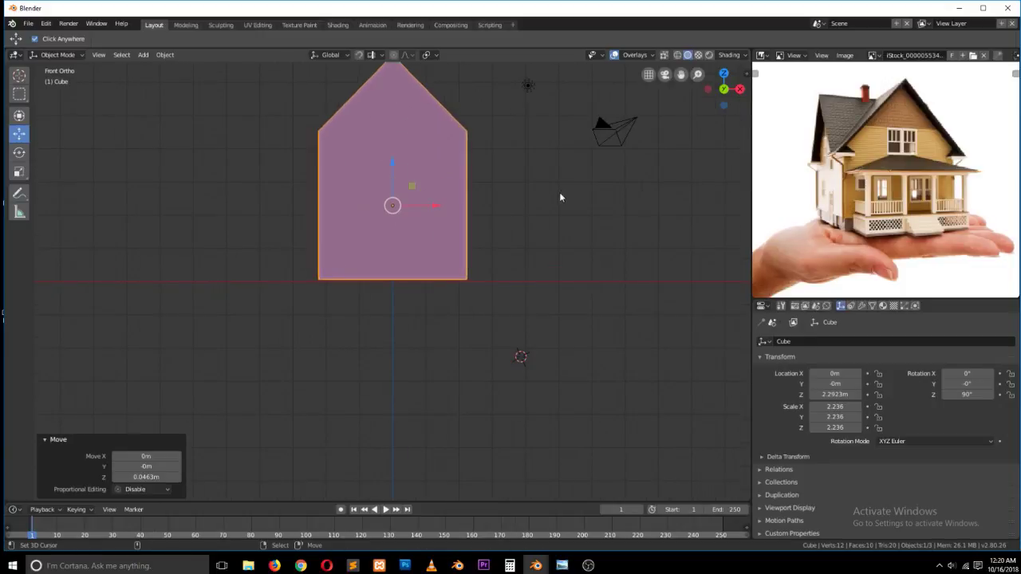
pyautogui.moveTo(688, 92); pyautogui.dragTo(671, 109)
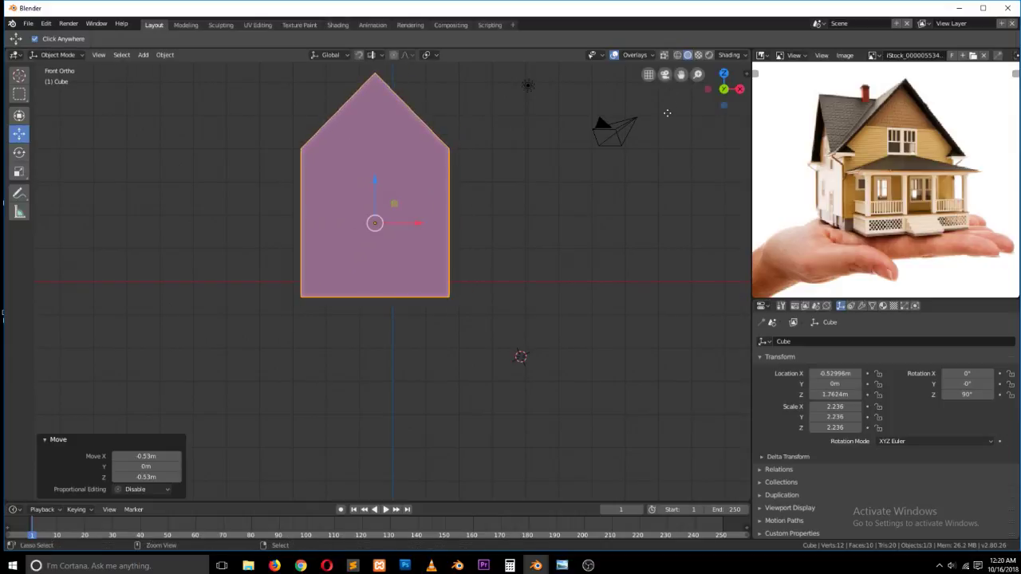
pyautogui.hotkey('ctrl', 'z')
# - Place the 3D cursor in the empty space beside the house, beyond the camera
pyautogui.moveTo(680, 74); pyautogui.dragTo(495, 132)
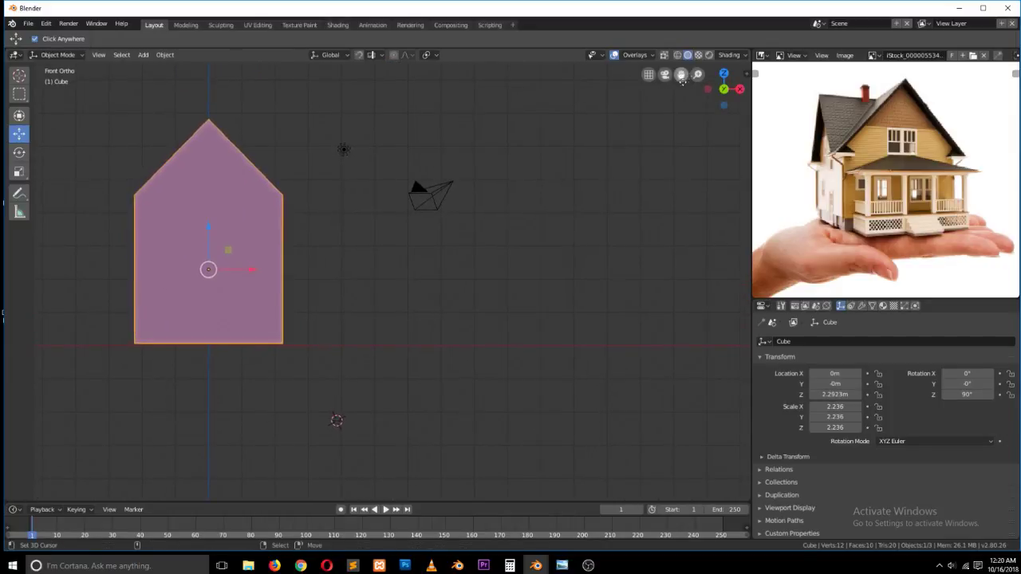
pyautogui.moveTo(681, 74); pyautogui.dragTo(630, 86)
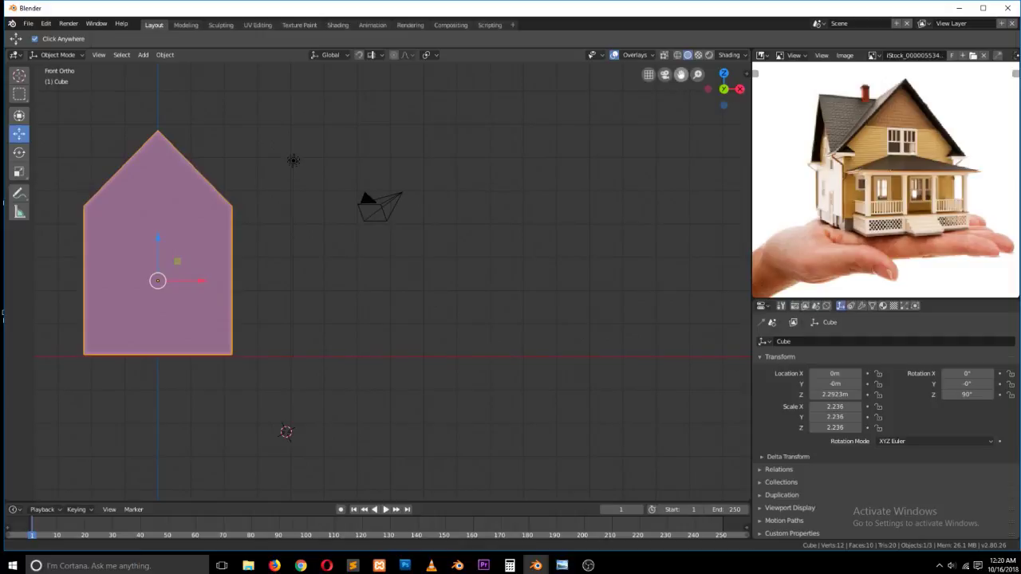
pyautogui.click(25, 79)
pyautogui.click(442, 259)
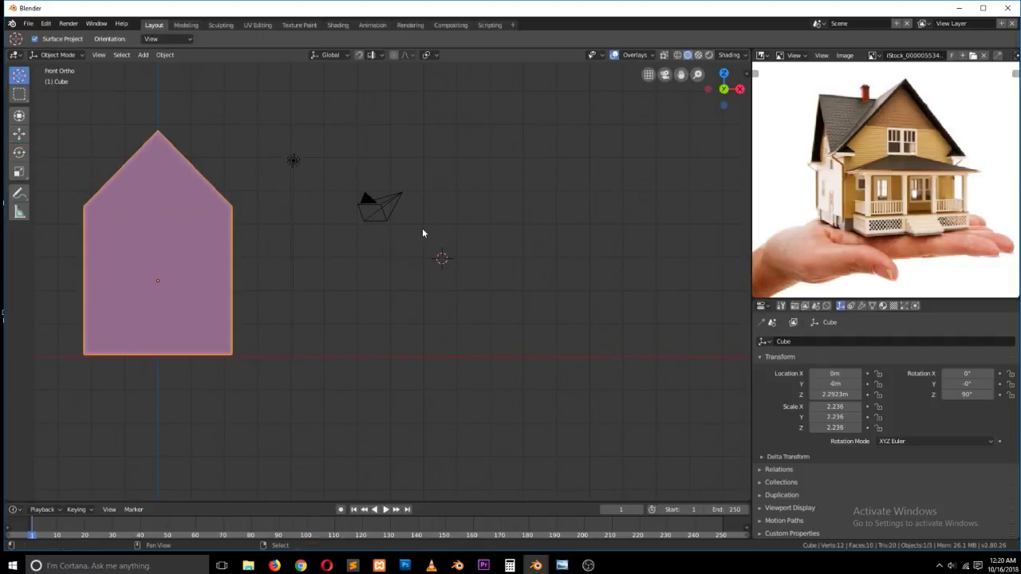
# - Add a view-aligned Bezier circle with a 1 m radius at the 3D cursor and scale it uniformly to about 2.075
pyautogui.hotkey('shift', 'a')
pyautogui.moveTo(407, 232)
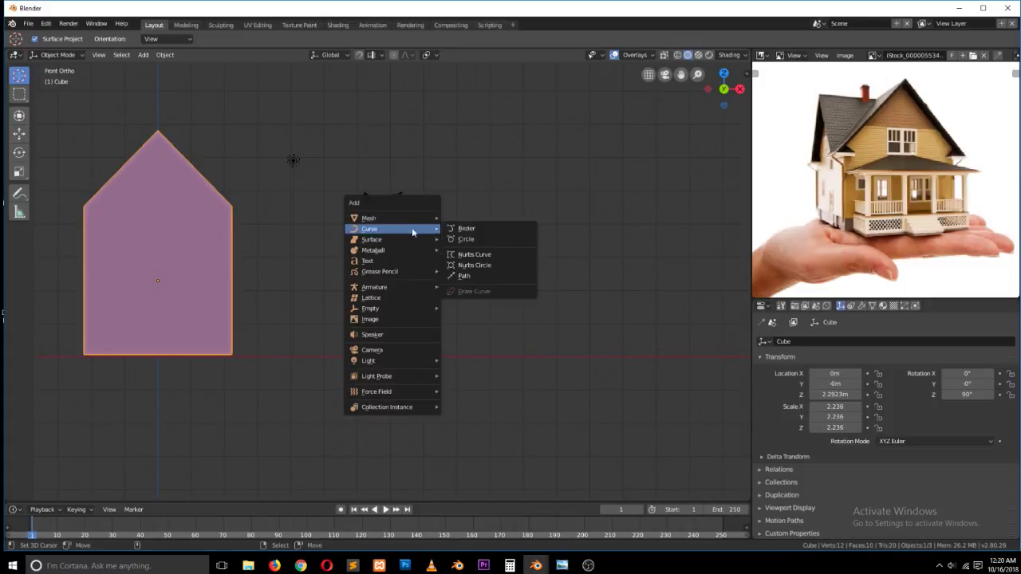
pyautogui.click(469, 238)
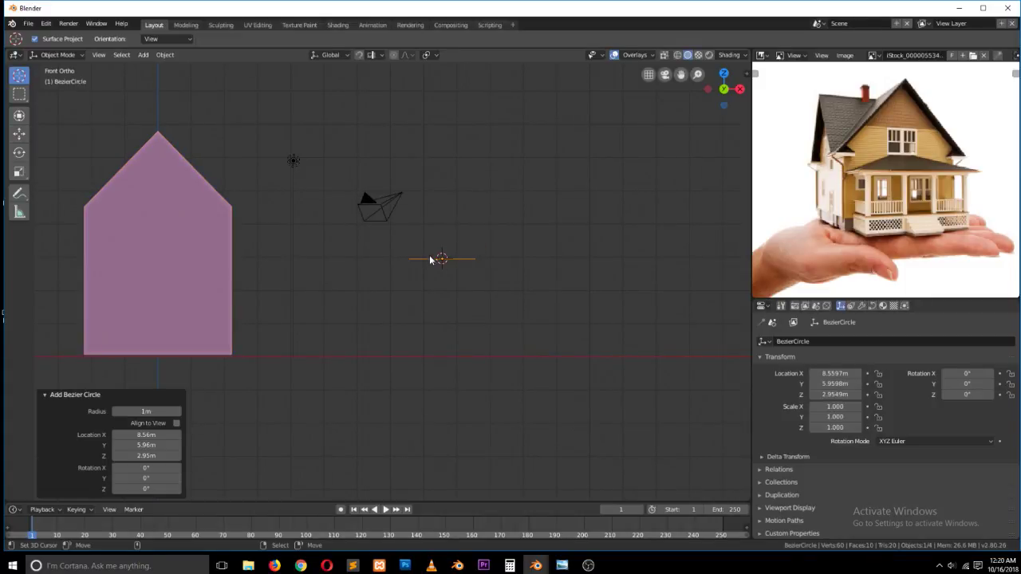
pyautogui.click(176, 423)
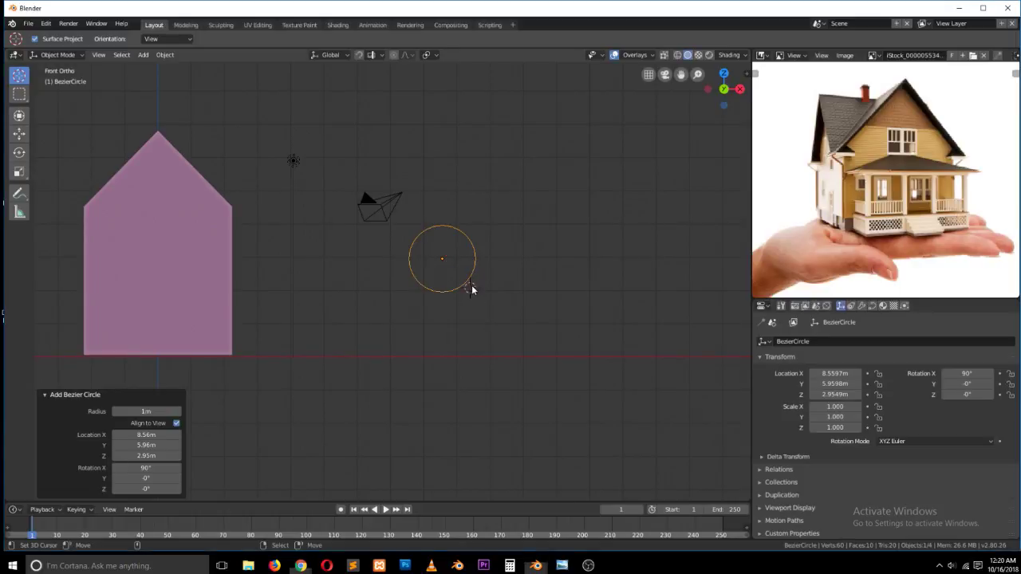
pyautogui.press('s')
pyautogui.click(493, 345)
# - In Edit Mode, set the handle type of all the circle's control points to Vector to form a diamond
pyautogui.press('Tab')
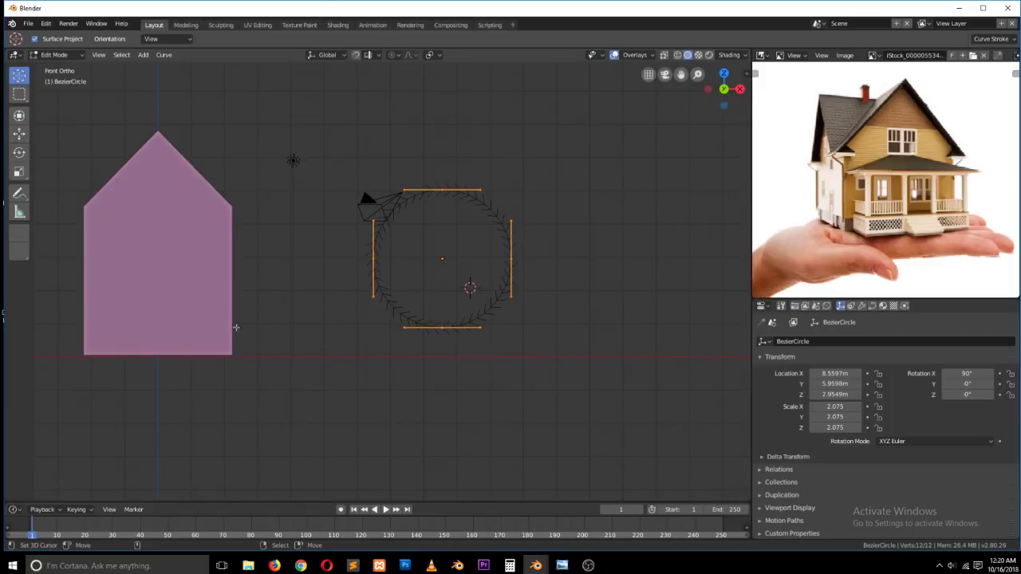
pyautogui.click(163, 54)
pyautogui.press('Tab')
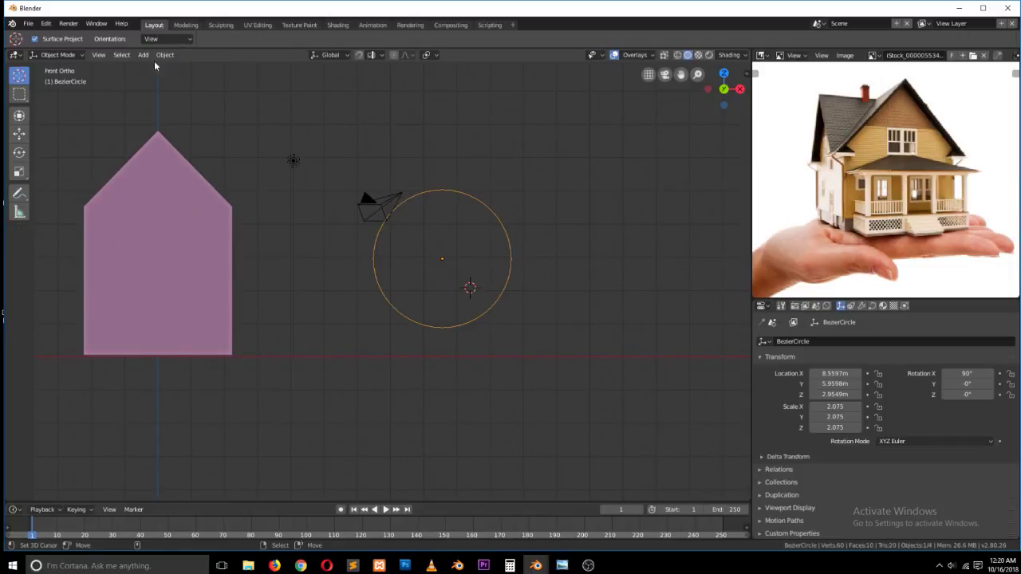
pyautogui.press('Tab')
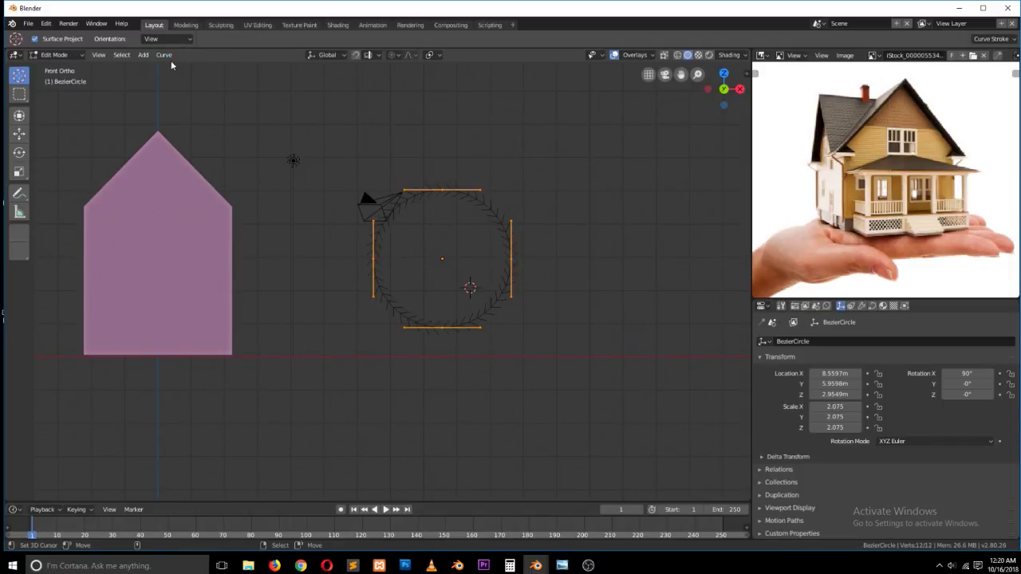
pyautogui.click(164, 54)
pyautogui.moveTo(212, 194)
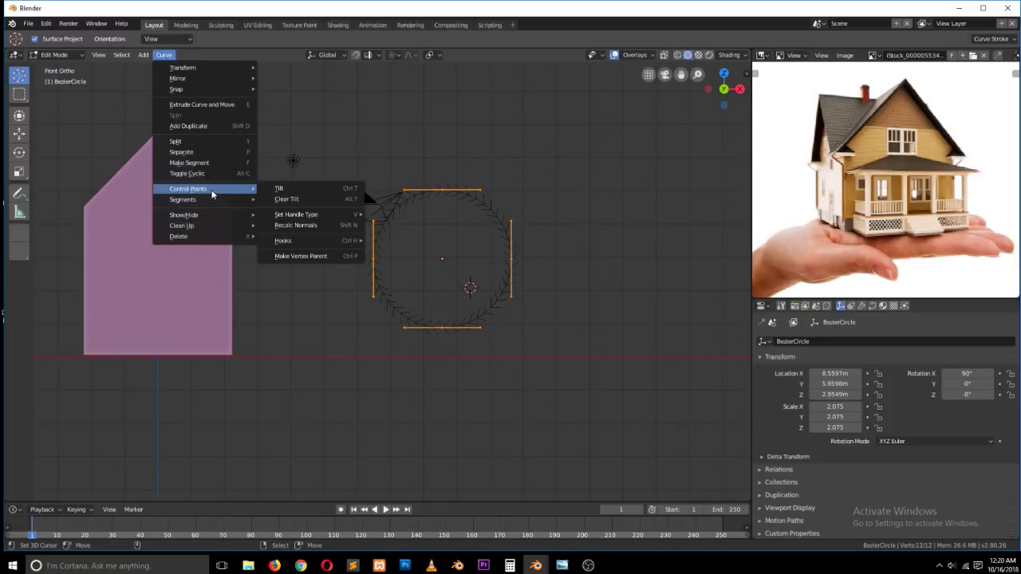
pyautogui.moveTo(350, 221)
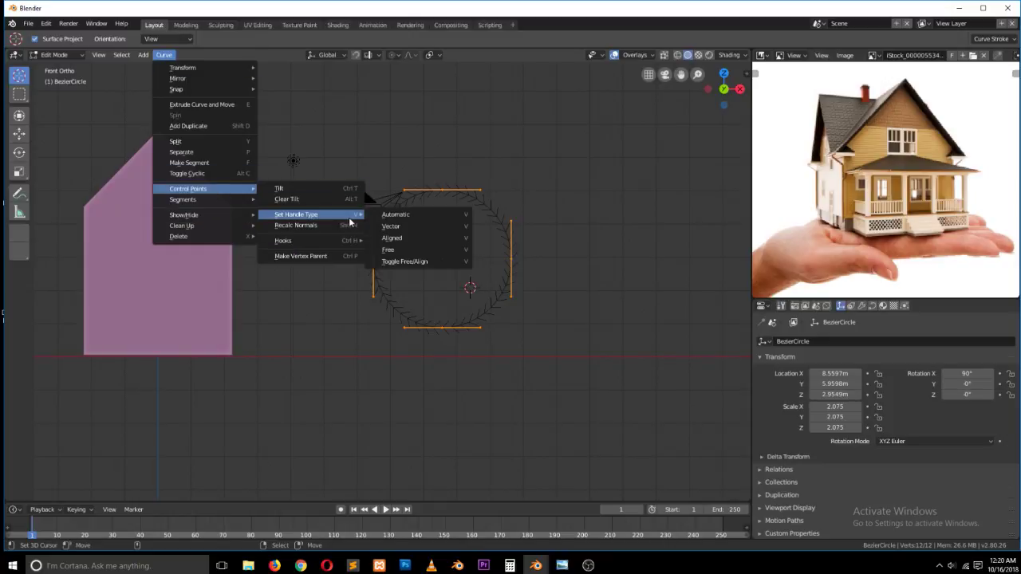
pyautogui.click(415, 225)
pyautogui.click(397, 243)
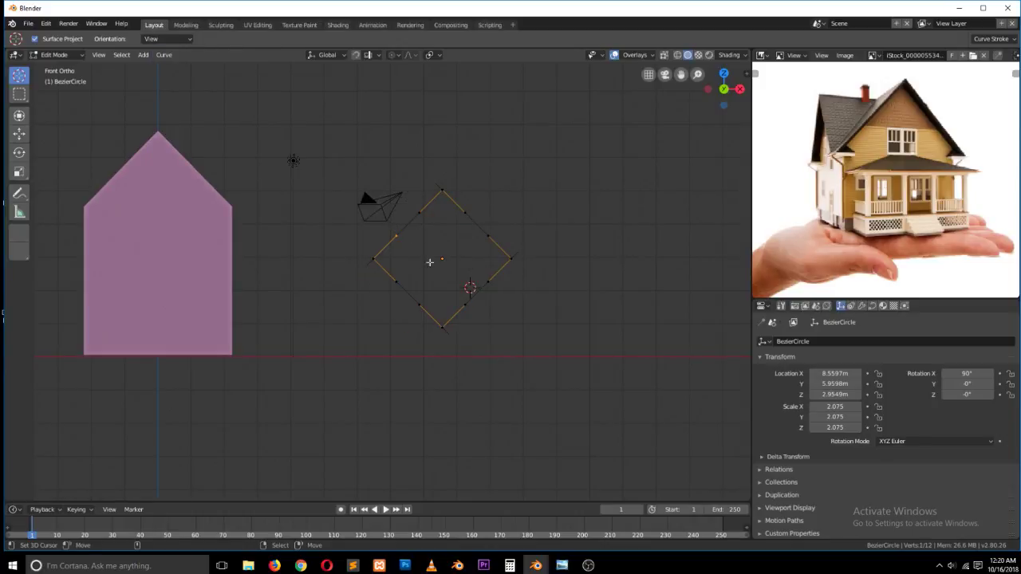
pyautogui.press('g')
pyautogui.press('Escape')
# - Rotate all control points of the diamond curve by 45° so that its sides are horizontal and vertical
pyautogui.click(386, 254)
pyautogui.write('ar45')
pyautogui.press('Return')
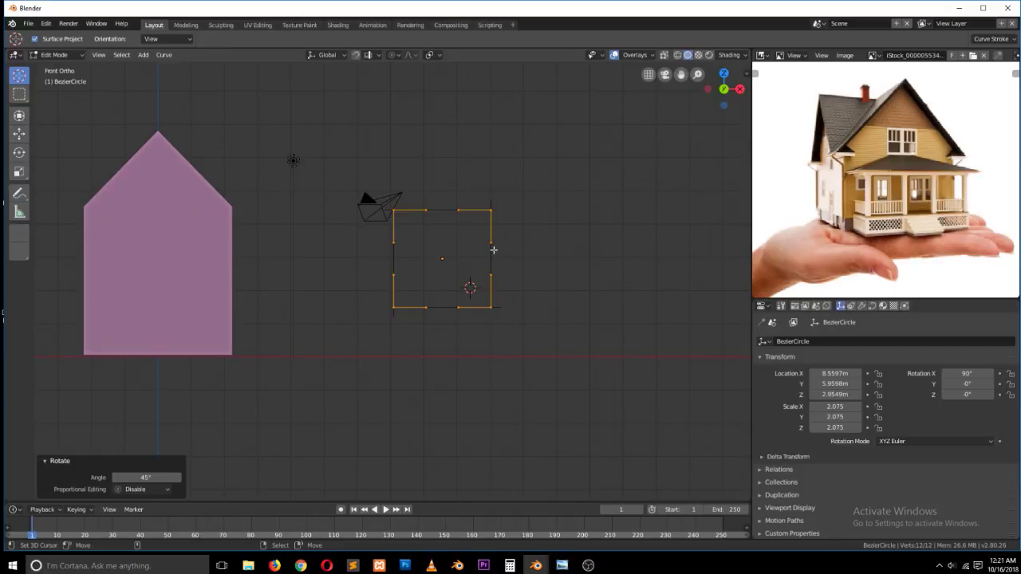
# - Widen the square curve along global X by a factor of about 1.3 and return to Object Mode
pyautogui.scroll(2, 506, 242)
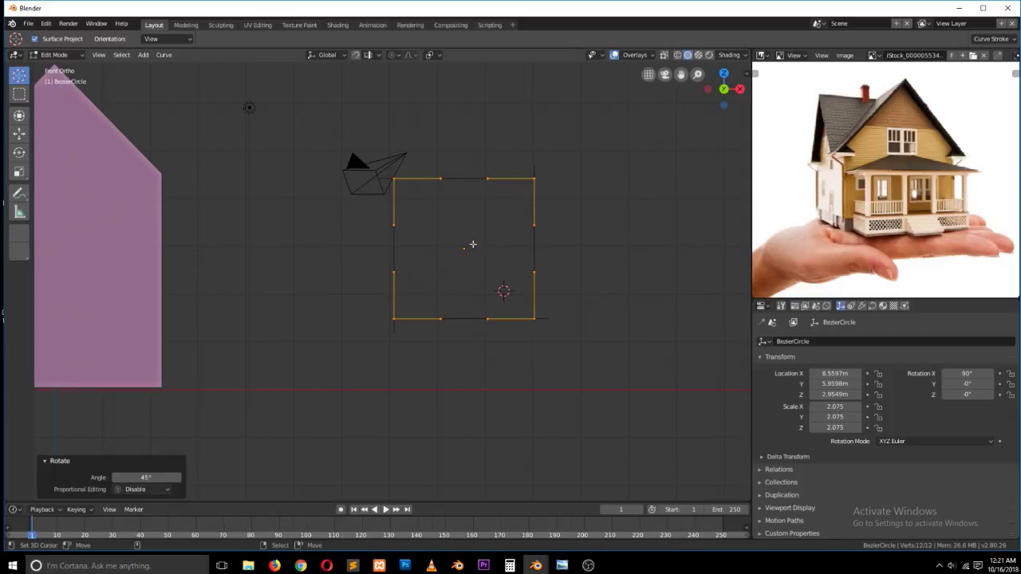
pyautogui.press('s')
pyautogui.press('x')
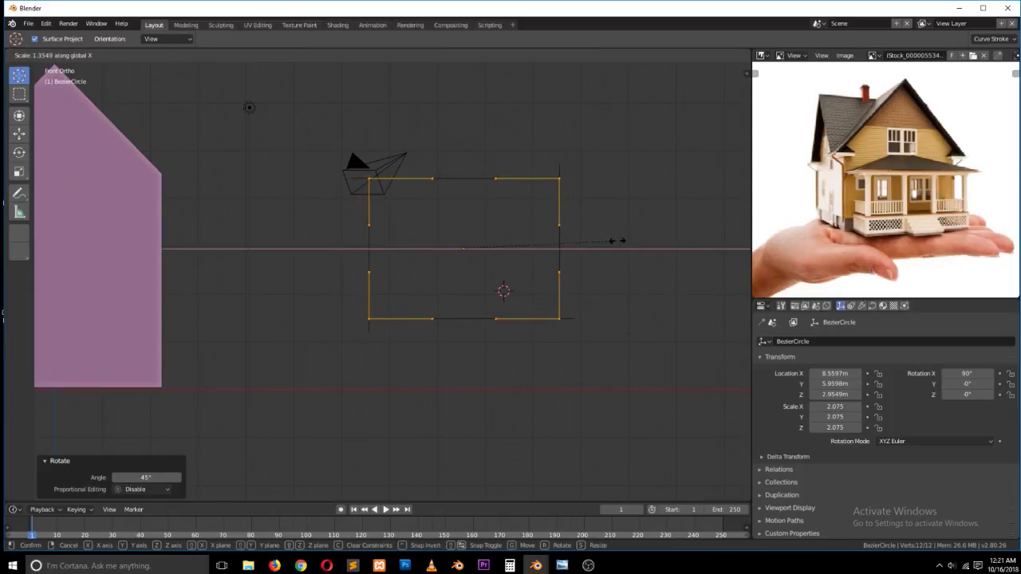
pyautogui.click(612, 243)
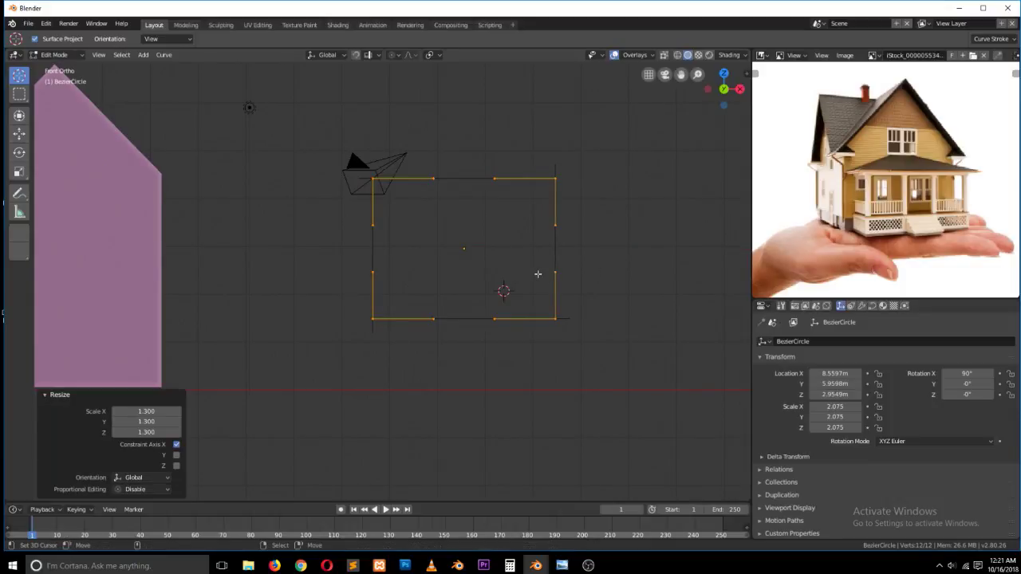
pyautogui.press('Tab')
# - Compare the rectangular curve with the window and porch details in the reference photo
pyautogui.moveTo(534, 239); pyautogui.dragTo(547, 263, button='middle')
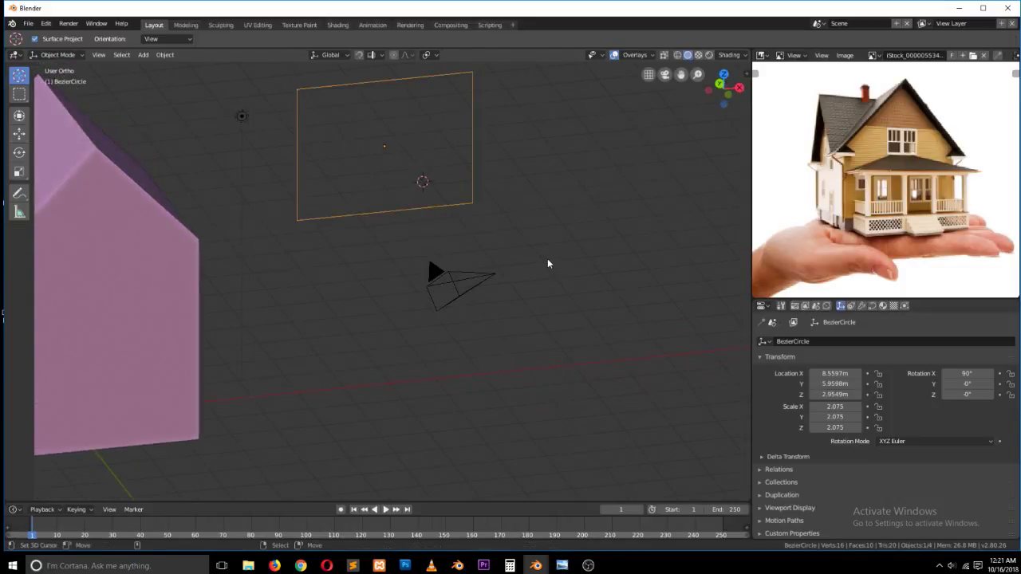
pyautogui.press('KP_1')
pyautogui.scroll(2, 567, 265)
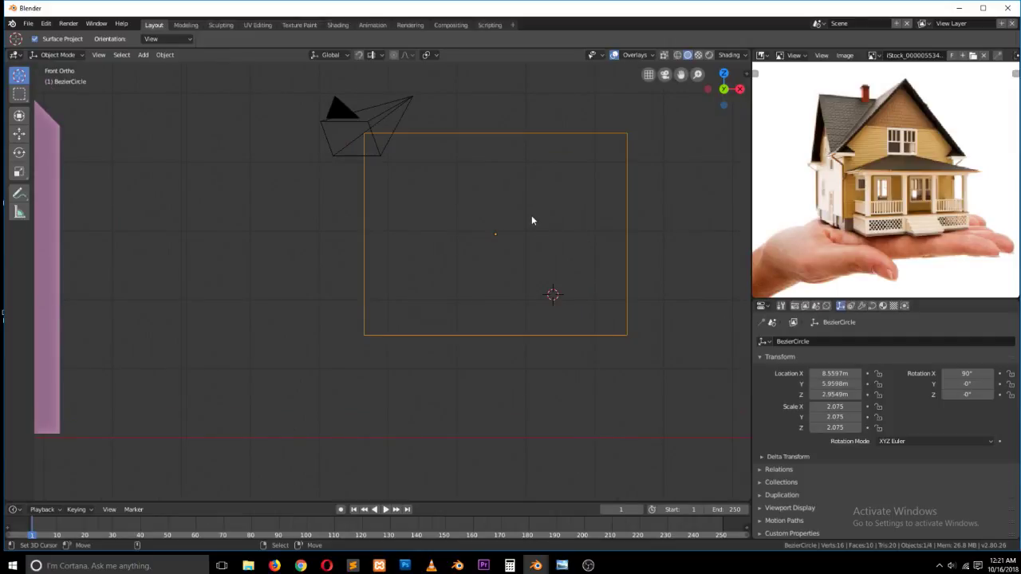
pyautogui.scroll(-1, 530, 216)
pyautogui.scroll(3, 904, 129)
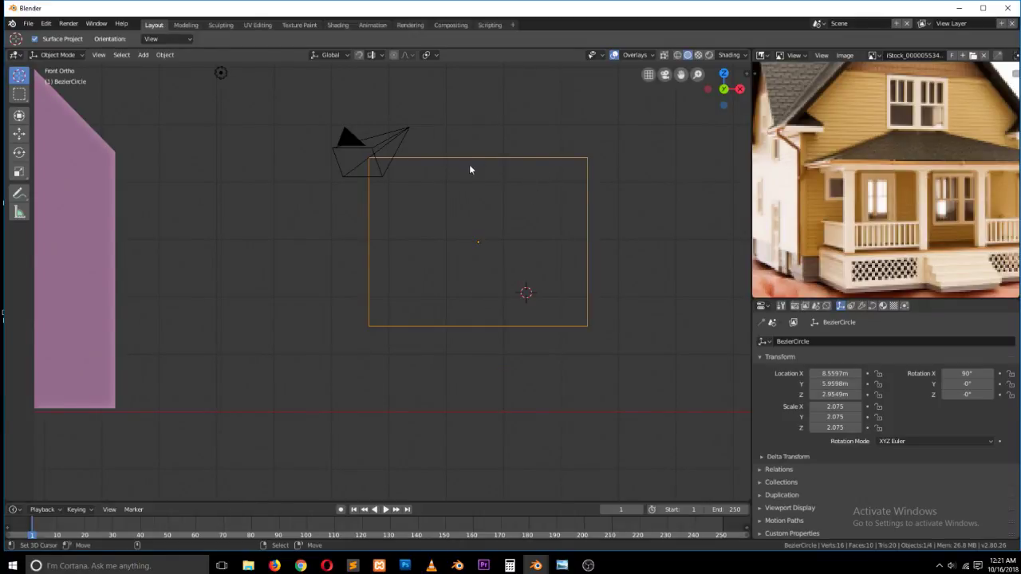
pyautogui.scroll(-2, 509, 176)
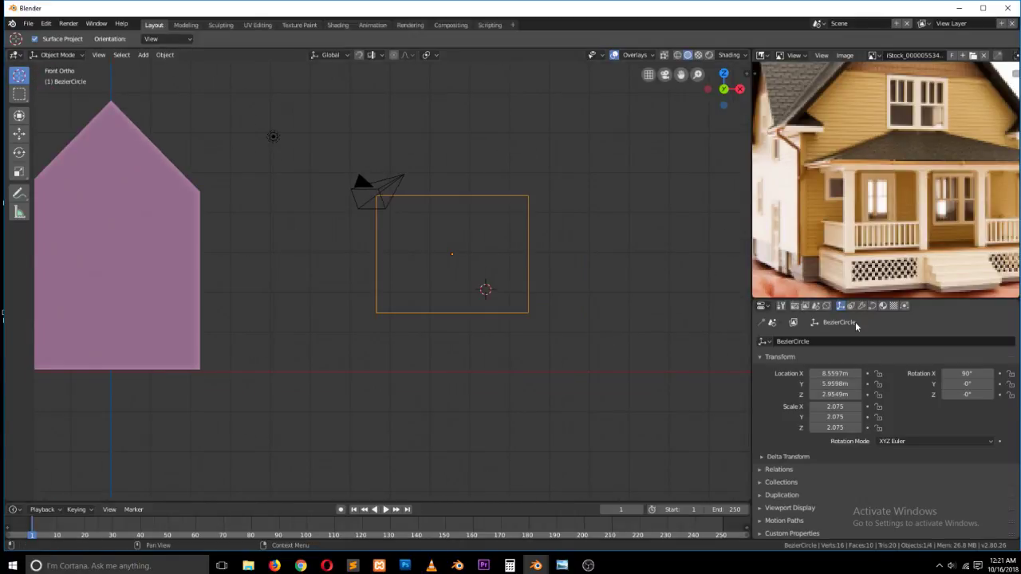
# - Open the rectangular curve's data properties and examine its Geometry and Bevel settings
pyautogui.click(872, 307)
pyautogui.scroll(-2, 864, 445)
pyautogui.scroll(2, 855, 434)
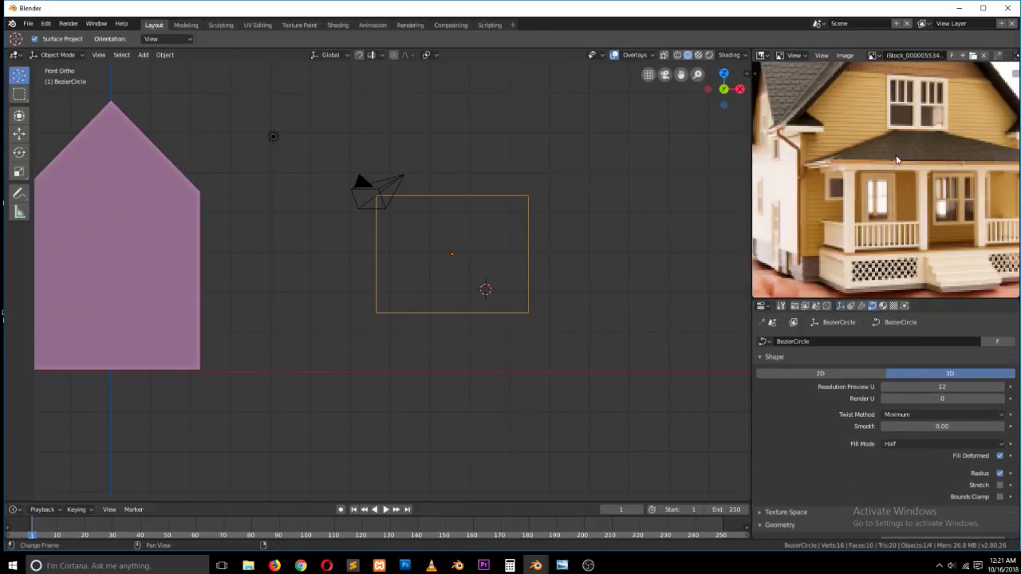
pyautogui.moveTo(488, 207); pyautogui.dragTo(501, 307, button='middle')
pyautogui.scroll(5, 424, 220)
pyautogui.moveTo(460, 221); pyautogui.dragTo(399, 244, button='middle')
pyautogui.moveTo(383, 289); pyautogui.dragTo(249, 172, button='middle')
pyautogui.moveTo(383, 224); pyautogui.dragTo(418, 265, button='middle')
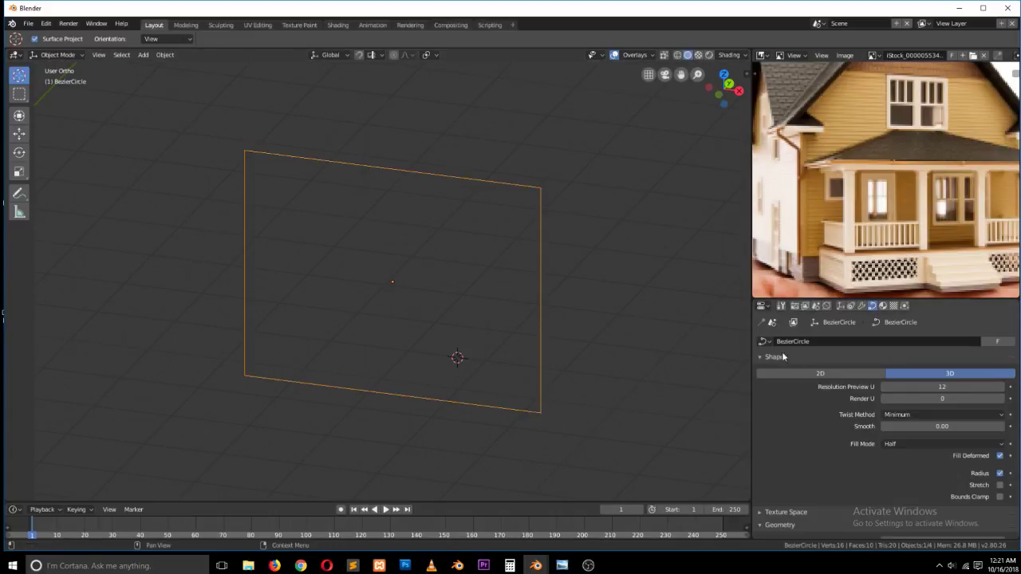
pyautogui.scroll(-8, 813, 436)
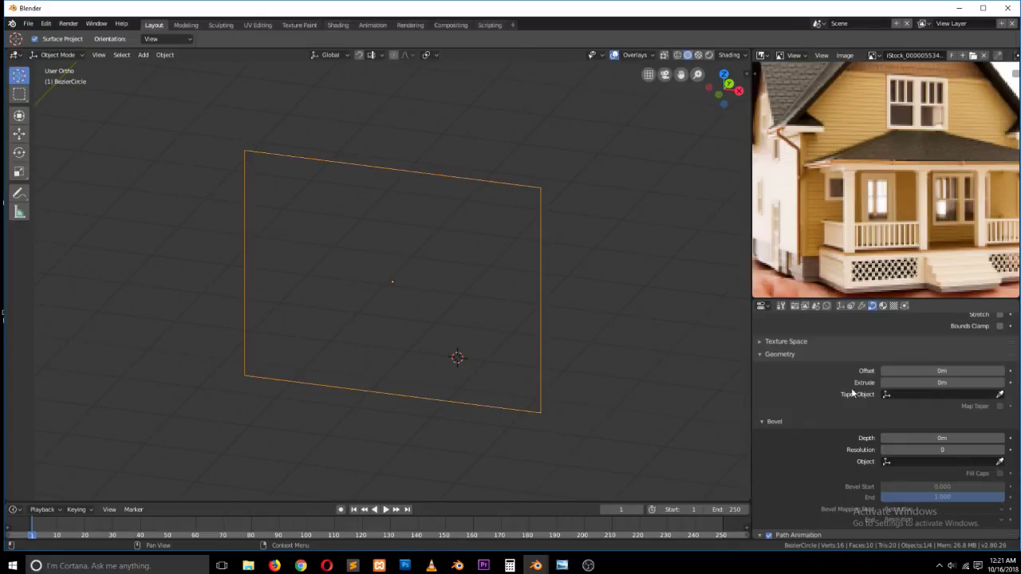
pyautogui.scroll(-1, 851, 456)
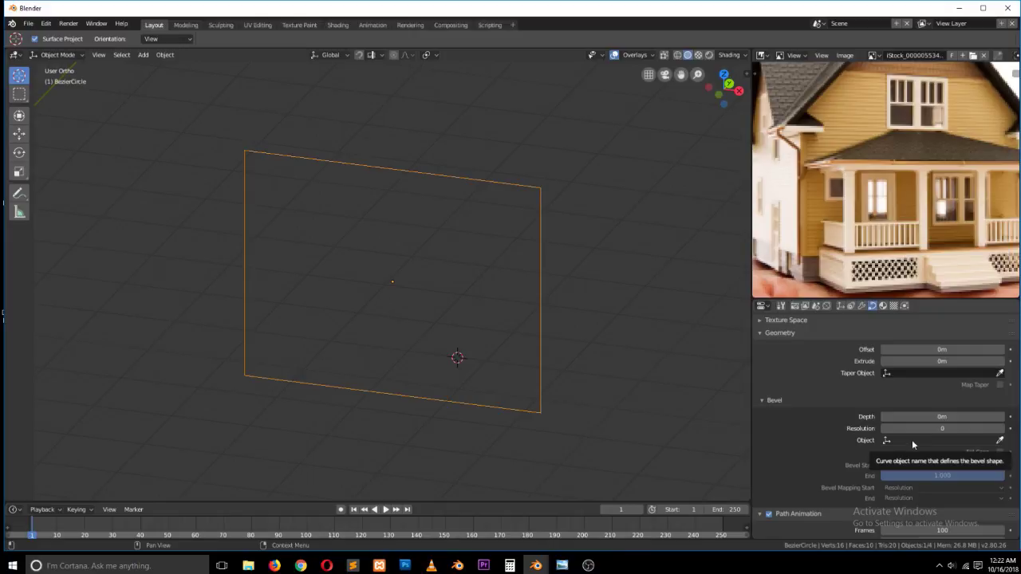
pyautogui.scroll(1, 842, 398)
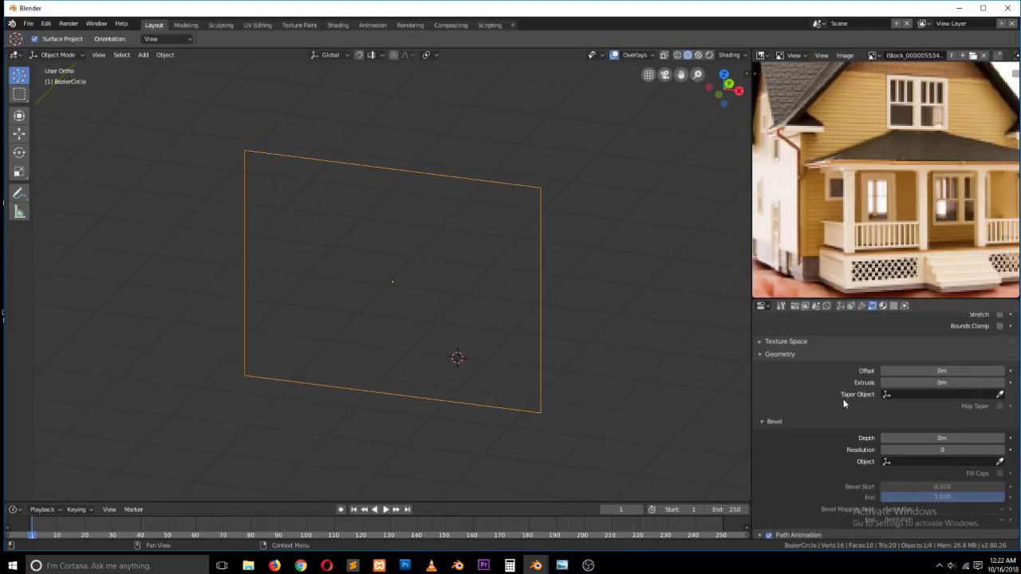
pyautogui.scroll(-2, 484, 369)
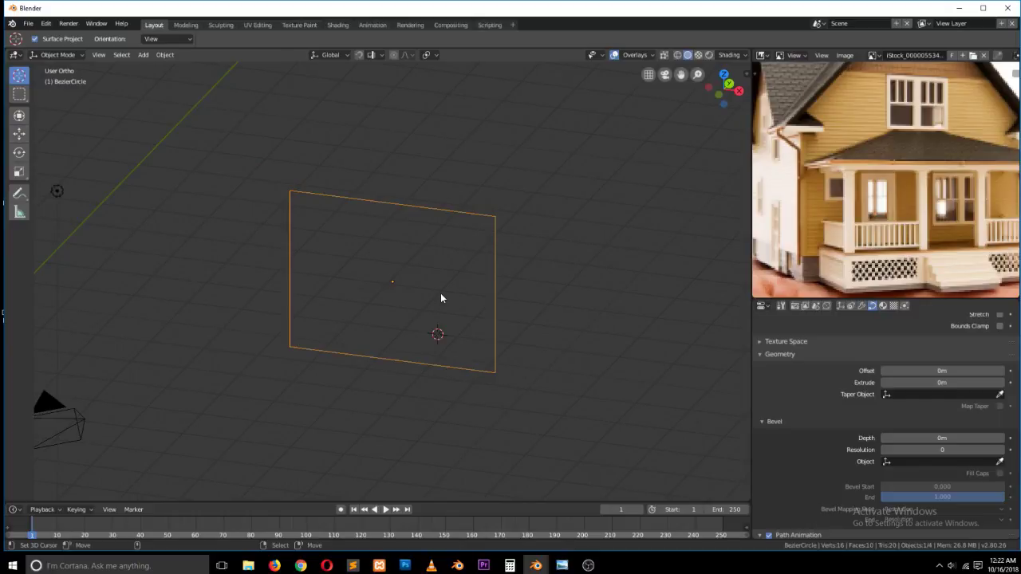
pyautogui.press('KP_1')
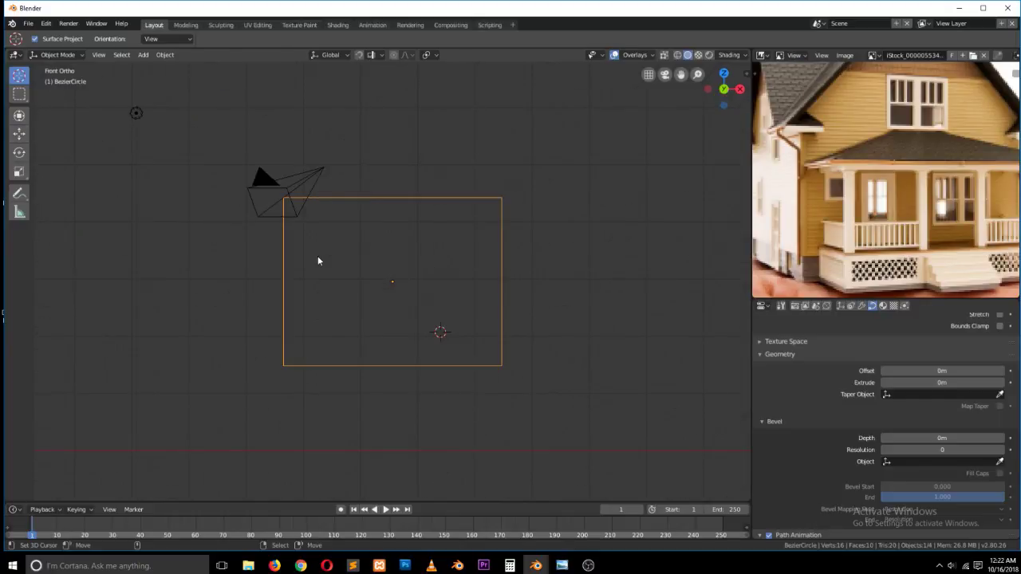
# - Duplicate the rectangular curve and place the copy up and to the right of the original
pyautogui.scroll(-2, 359, 255)
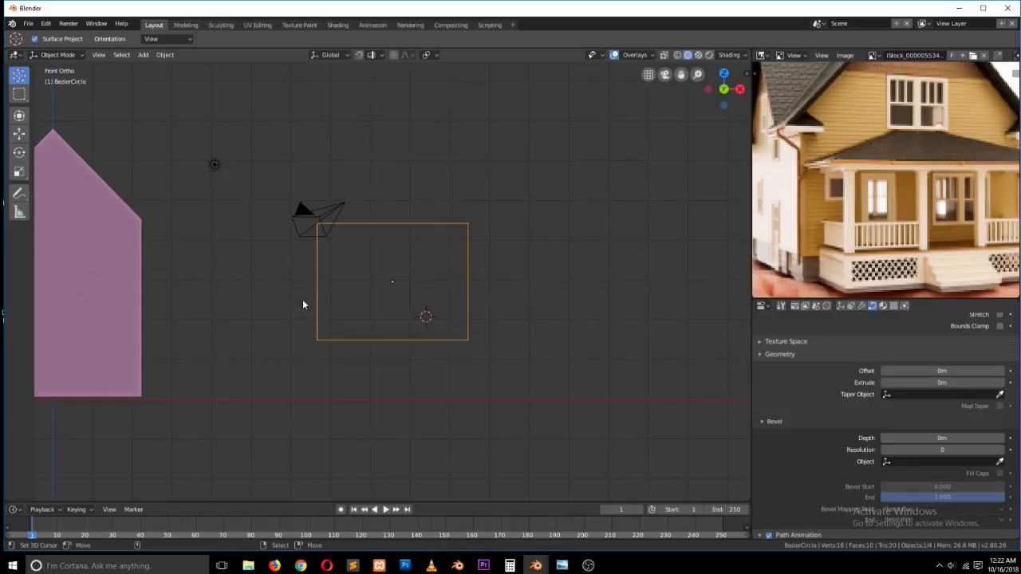
pyautogui.hotkey('shift', 'd')
pyautogui.click(524, 223)
# - Narrow the copied rectangle by moving its two right-hand corner points -1.61 m along global X
pyautogui.press('Tab')
pyautogui.click(659, 155)
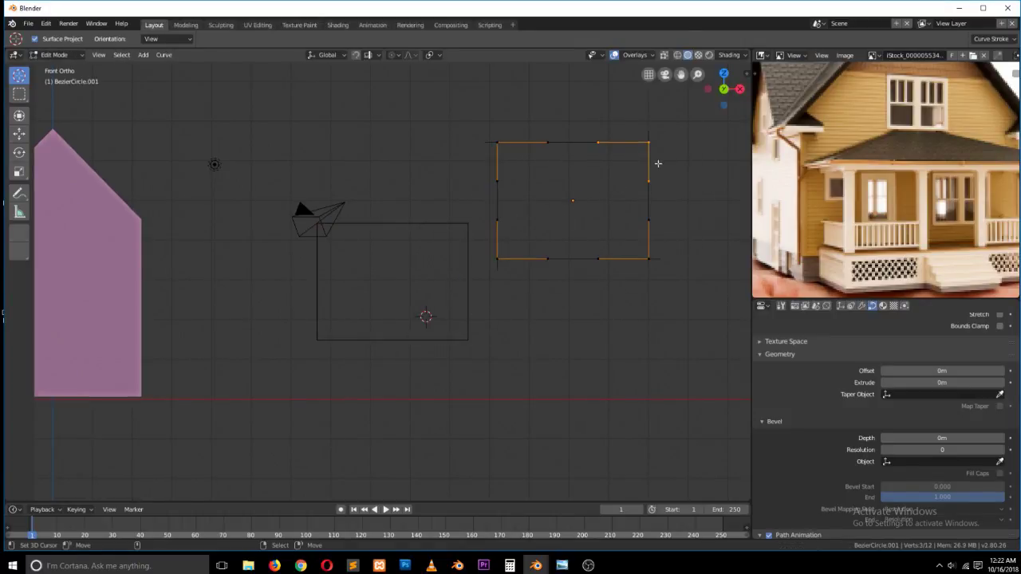
pyautogui.keyDown('shift'); pyautogui.click(659, 244); pyautogui.keyUp('shift')
pyautogui.click(19, 133)
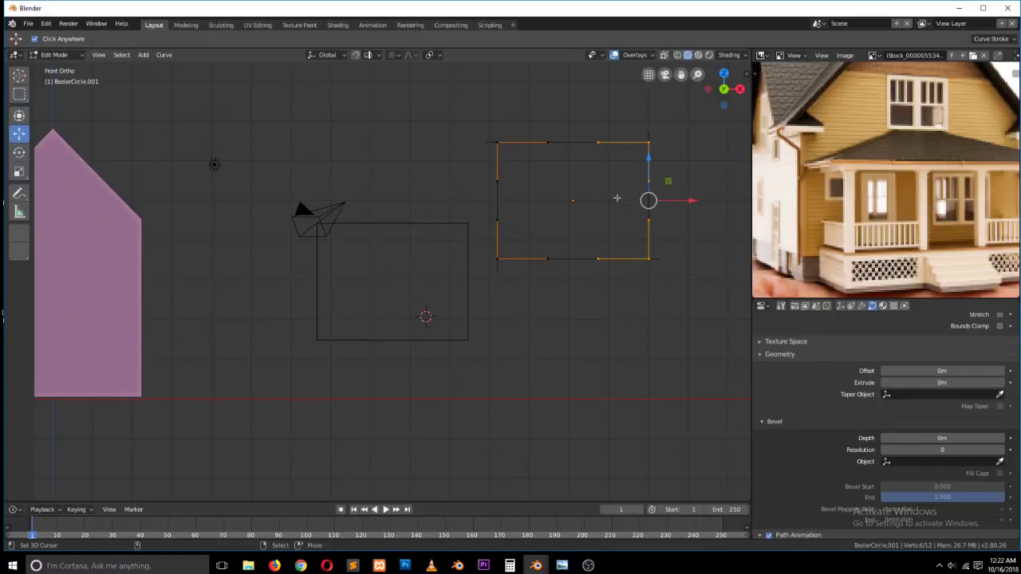
pyautogui.moveTo(690, 201); pyautogui.dragTo(620, 197)
pyautogui.scroll(2, 620, 197)
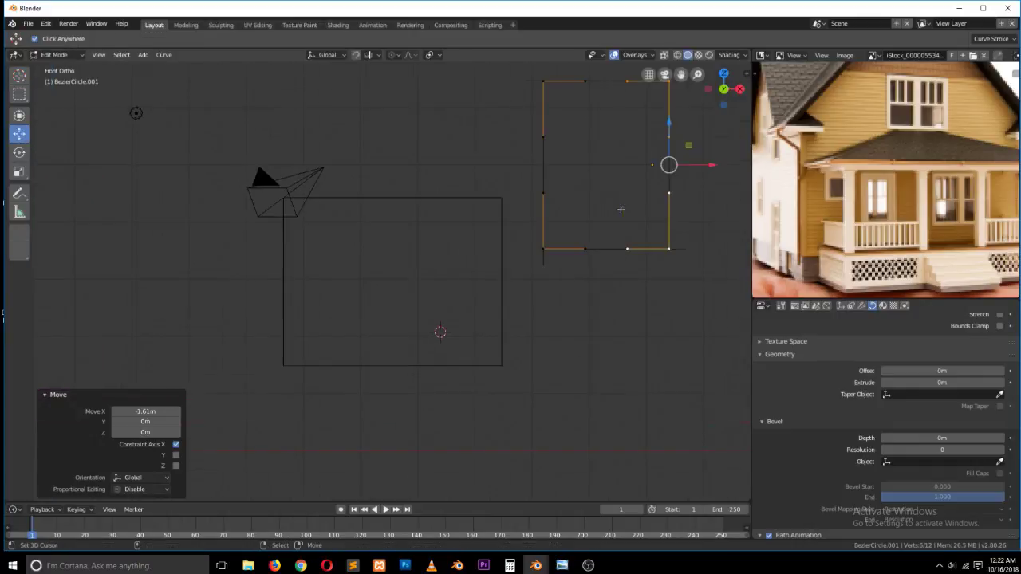
# - Open the copied curve by toggling Cyclic off and rotate all its control points by 180°
pyautogui.click(669, 248)
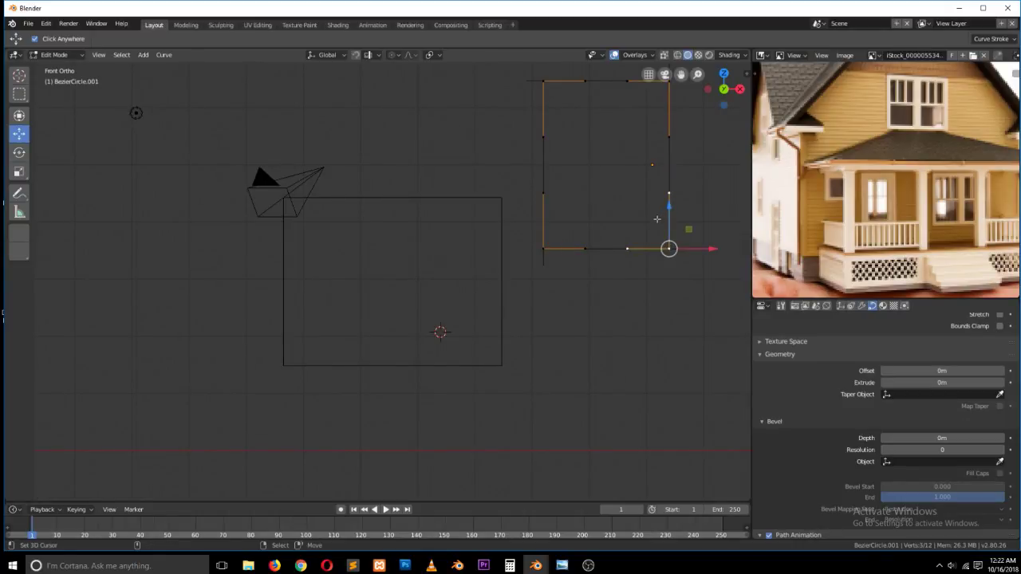
pyautogui.hotkey('alt', 'c')
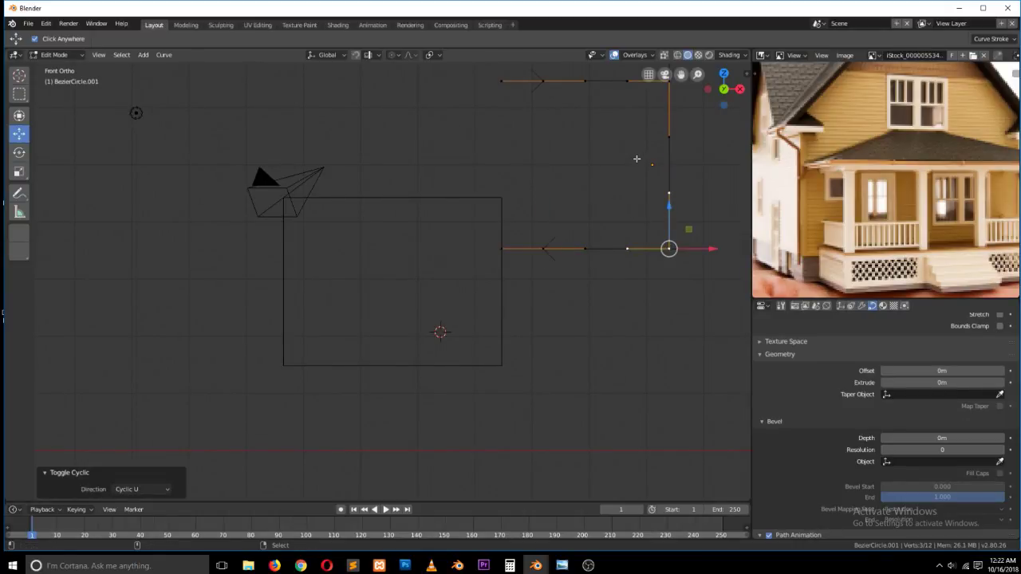
pyautogui.press('a')
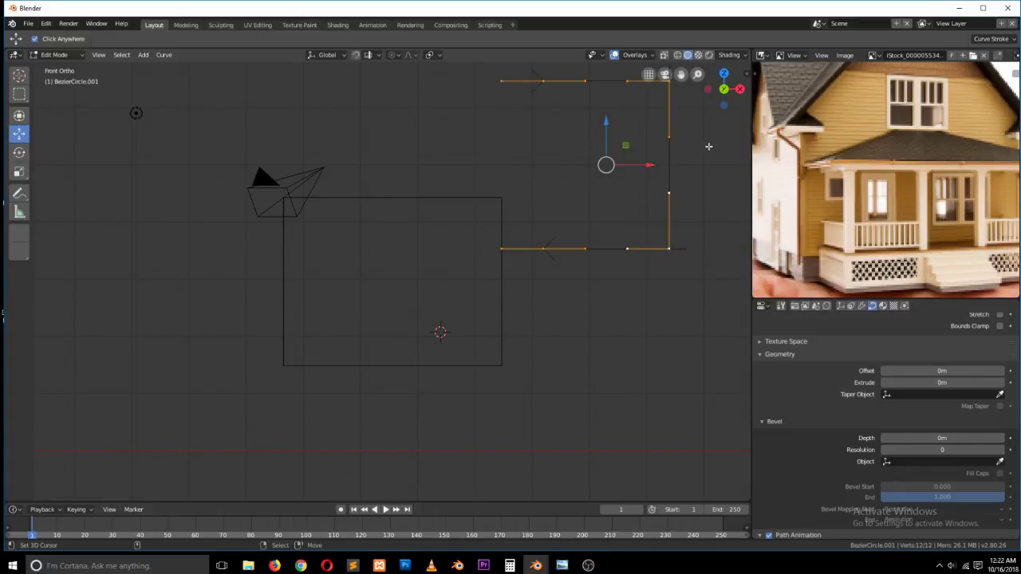
pyautogui.press('r')
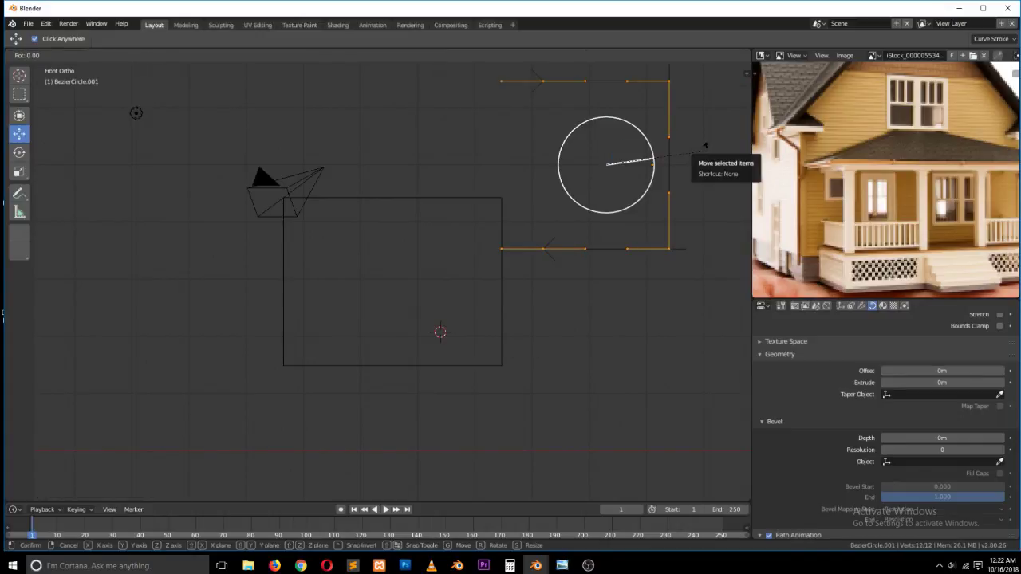
pyautogui.write('180')
pyautogui.press('Return')
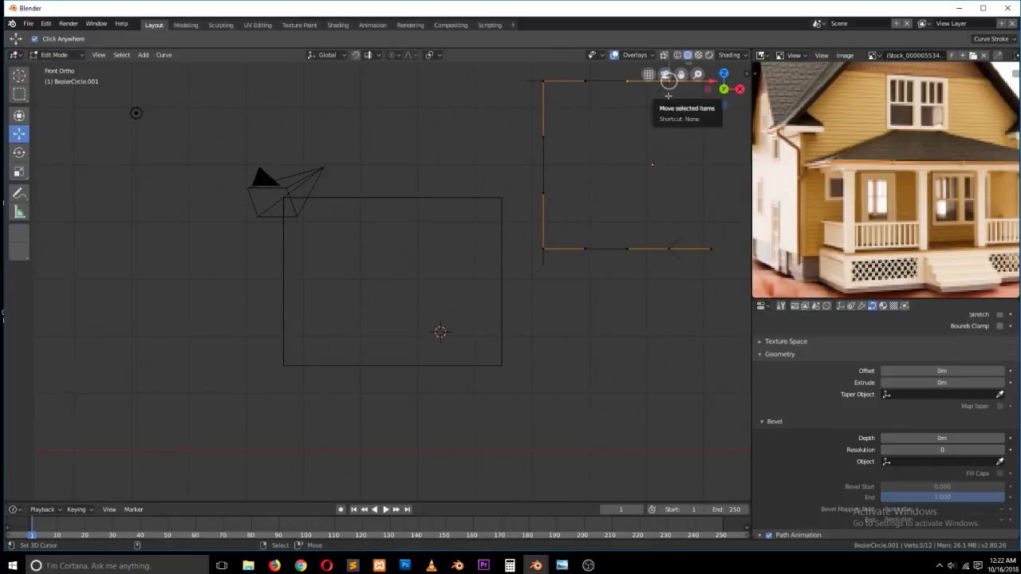
# - Extrude the curve's upper open end 0.989 m down, diagonally inward, and 0.355 m straight down to form a stepped profile
pyautogui.moveTo(670, 84); pyautogui.dragTo(675, 148)
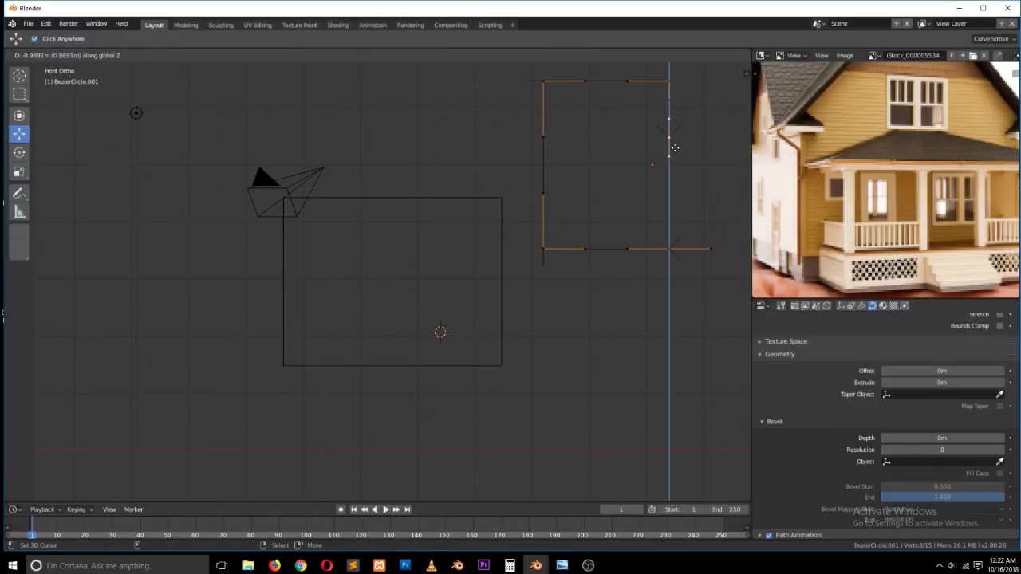
pyautogui.click(675, 148)
pyautogui.press('e')
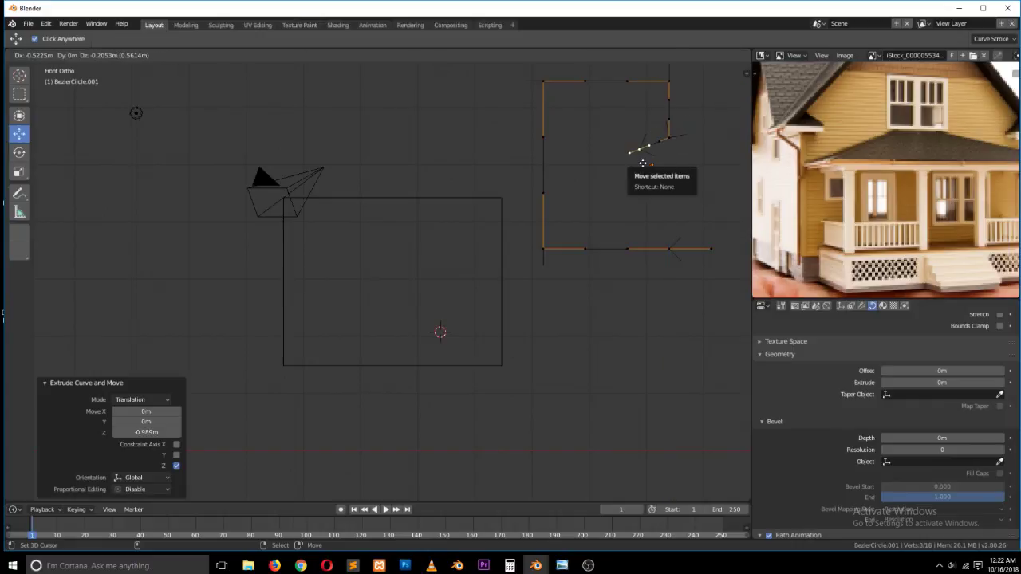
pyautogui.click(644, 159)
pyautogui.press('e')
pyautogui.press('z')
pyautogui.click(643, 188)
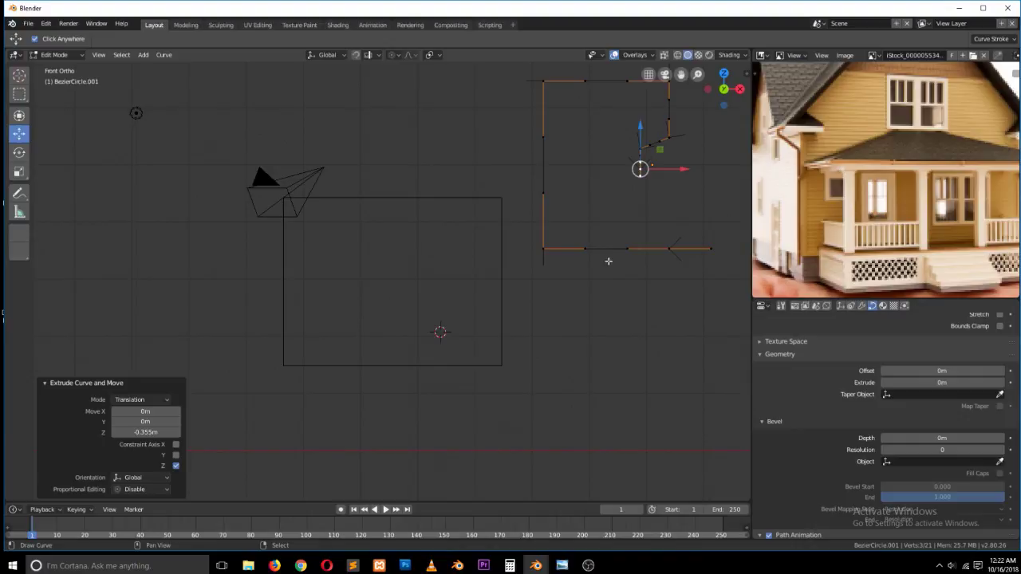
# - Move the profile's lower open end -0.98 m along X and close the curve with Toggle Cyclic
pyautogui.keyDown('shift'); pyautogui.click(672, 248); pyautogui.keyUp('shift')
pyautogui.click(670, 249)
pyautogui.press('g')
pyautogui.press('x')
pyautogui.click(634, 258)
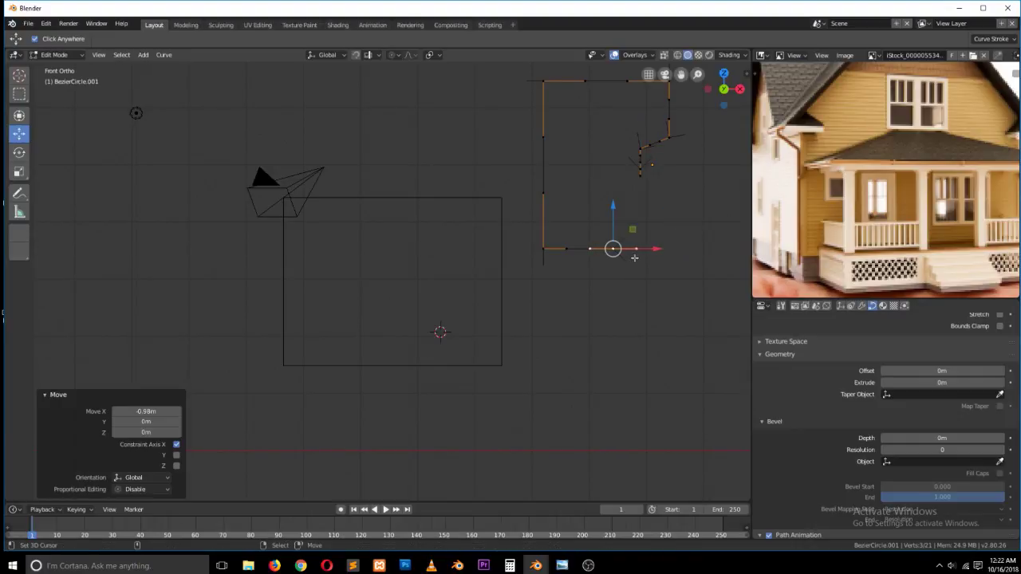
pyautogui.hotkey('alt', 'c')
pyautogui.press('Tab')
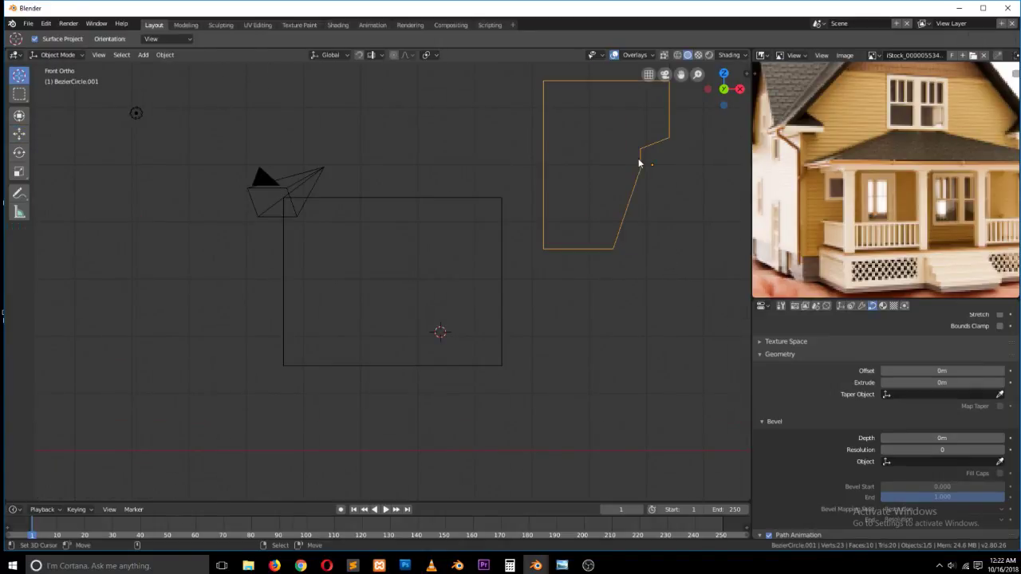
# - Move the upper handle of the profile's slanted segment so it points almost straight down
pyautogui.press('Tab')
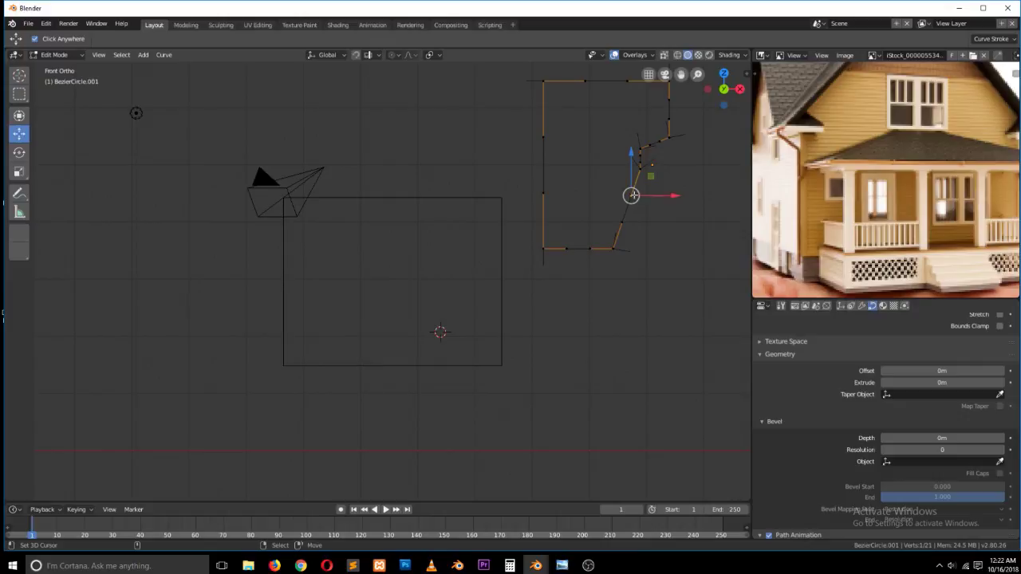
pyautogui.press('g')
pyautogui.click(681, 206)
# - Round the profile's lower corner by moving the slanted segment's lower handle -0.42 m along Z and 0.336 m along X
pyautogui.click(621, 221)
pyautogui.press('g')
pyautogui.press('z')
pyautogui.click(638, 210)
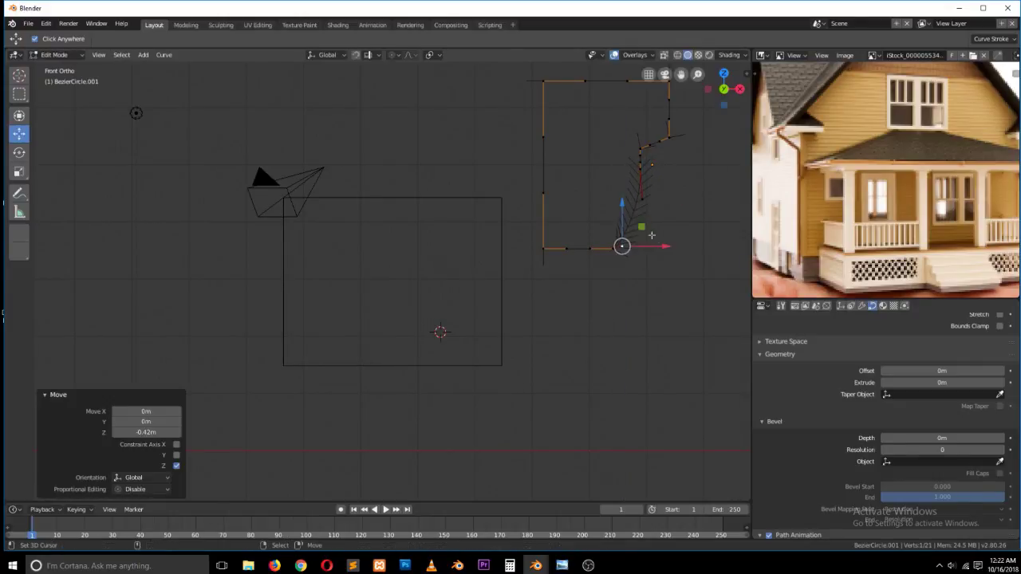
pyautogui.press('g')
pyautogui.press('x')
pyautogui.click(681, 242)
pyautogui.press('g')
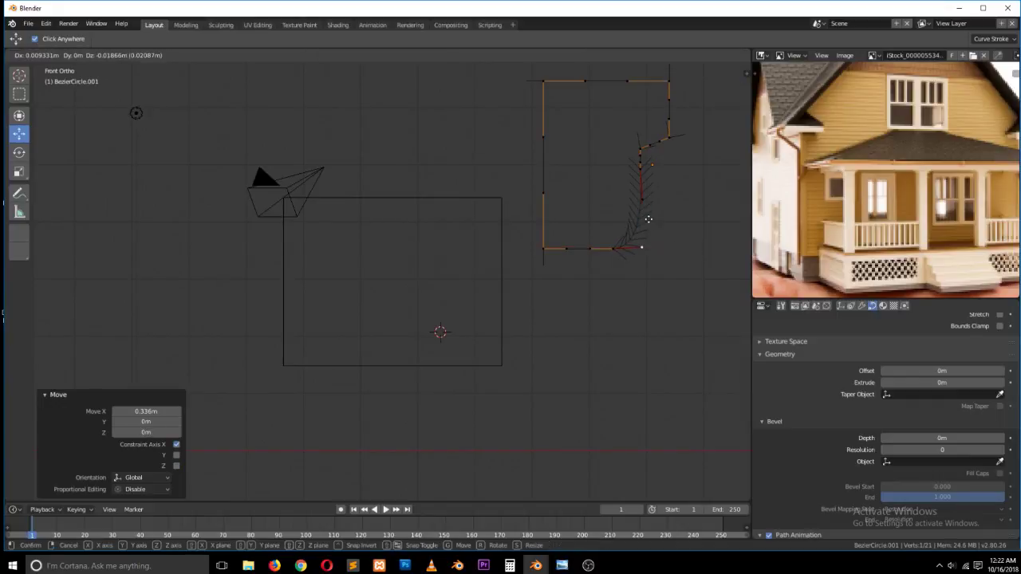
pyautogui.press('Escape')
pyautogui.press('Tab')
pyautogui.press('Tab')
# - Move the two control points below the profile's diagonal step outward along X to make the step shallower
pyautogui.click(635, 153)
pyautogui.keyDown('shift'); pyautogui.rightClick(636, 162); pyautogui.keyUp('shift')
pyautogui.keyDown('shift'); pyautogui.rightClick(641, 167); pyautogui.keyUp('shift')
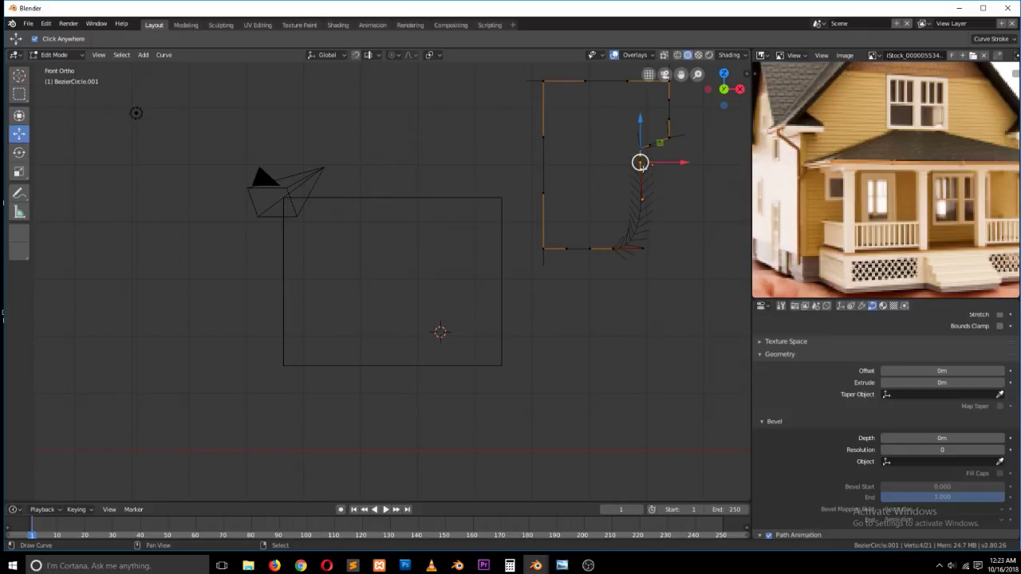
pyautogui.moveTo(679, 163); pyautogui.dragTo(688, 158)
pyautogui.hotkey('ctrl', 'z')
pyautogui.press('Tab')
pyautogui.scroll(-1, 668, 226)
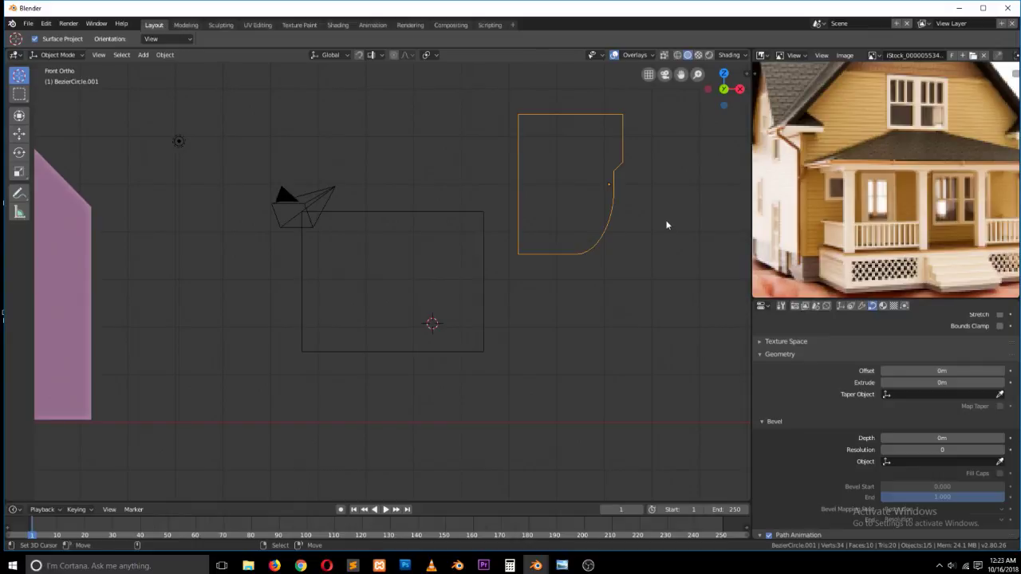
# - Adjust the bottom control point of the profile's rounded corner along X and return to Object Mode
pyautogui.press('Tab')
pyautogui.rightClick(576, 254)
pyautogui.moveTo(613, 254); pyautogui.dragTo(635, 257)
pyautogui.press('Tab')
# - Assign the stepped profile curve as the Bevel Object of the rectangular curve
pyautogui.rightClick(406, 211)
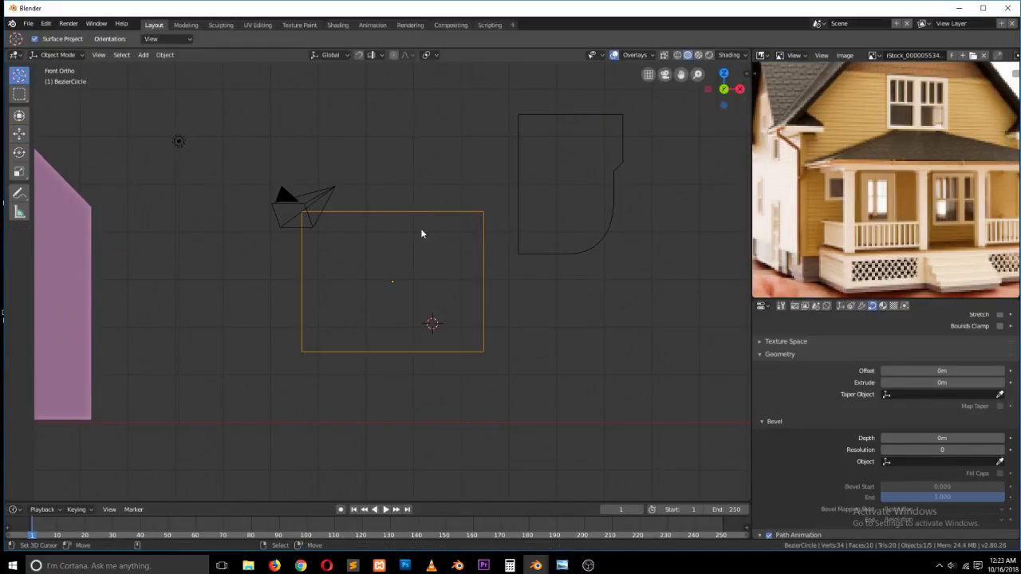
pyautogui.scroll(-2, 856, 408)
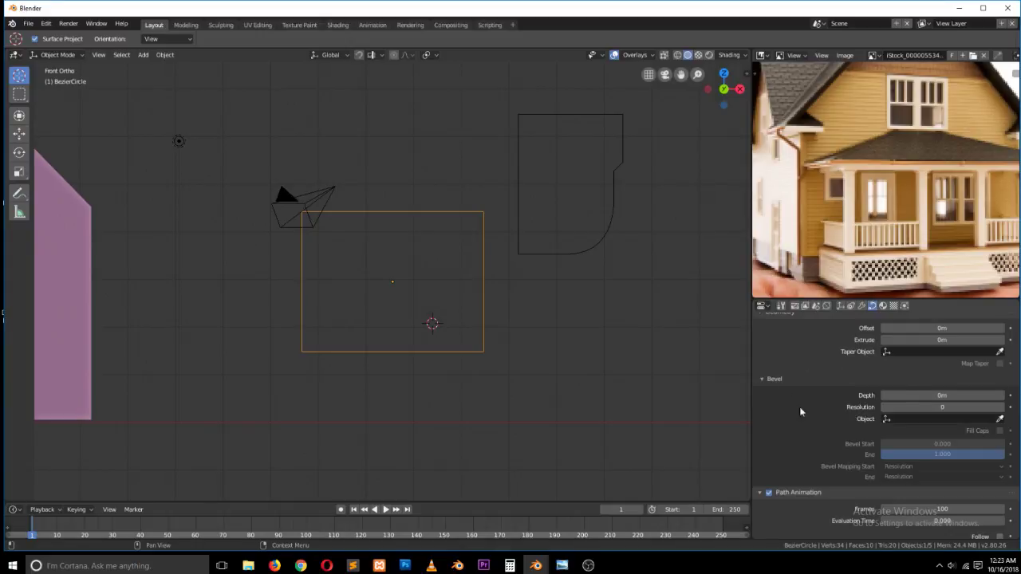
pyautogui.scroll(2, 801, 398)
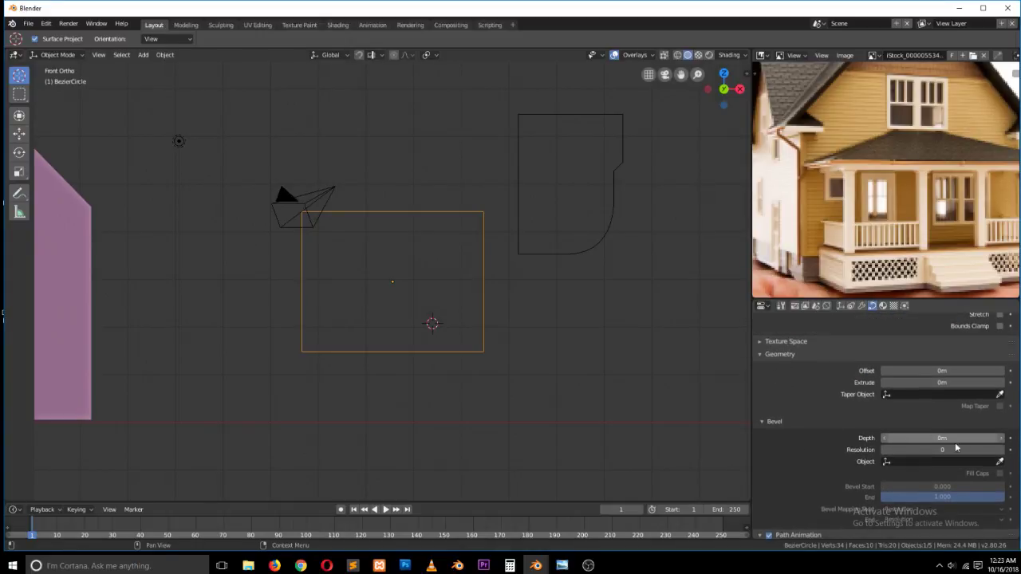
pyautogui.click(999, 461)
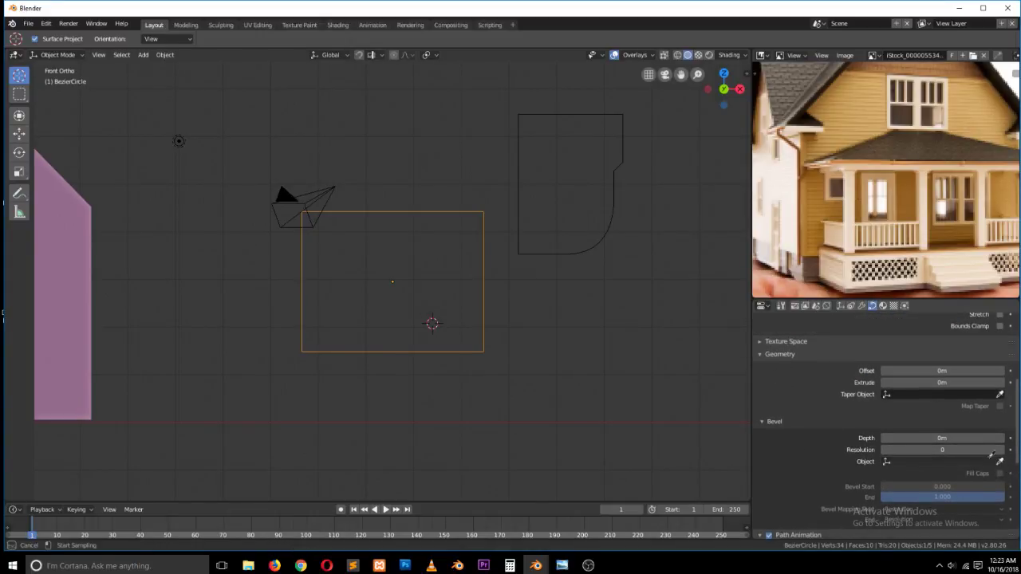
pyautogui.click(620, 169)
# - Set the viewport shading to wireframe with overlays shown and view both curves at an angle
pyautogui.moveTo(501, 299); pyautogui.dragTo(471, 317, button='middle')
pyautogui.hotkey('shift', 'alt', 'z')
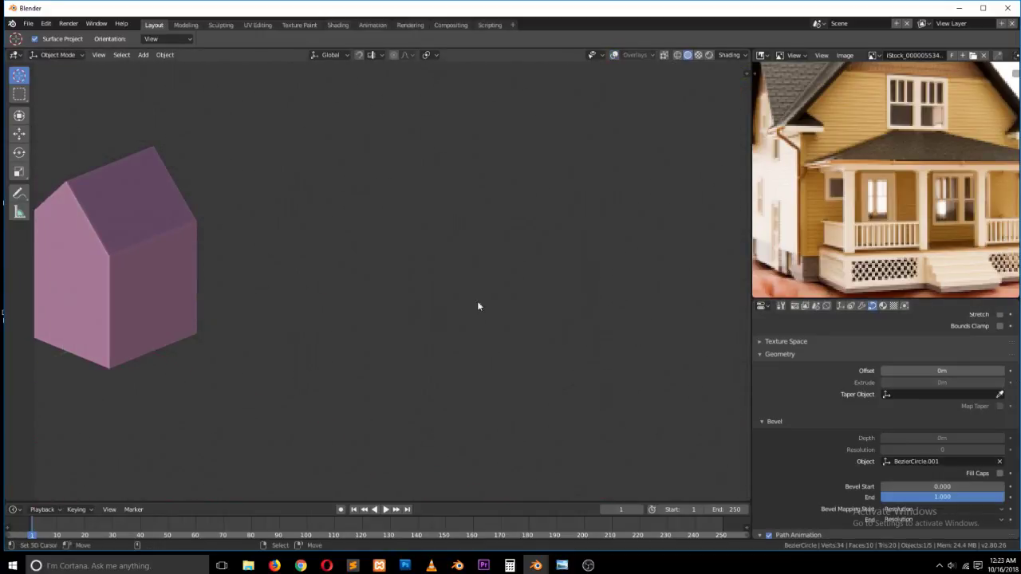
pyautogui.press('z')
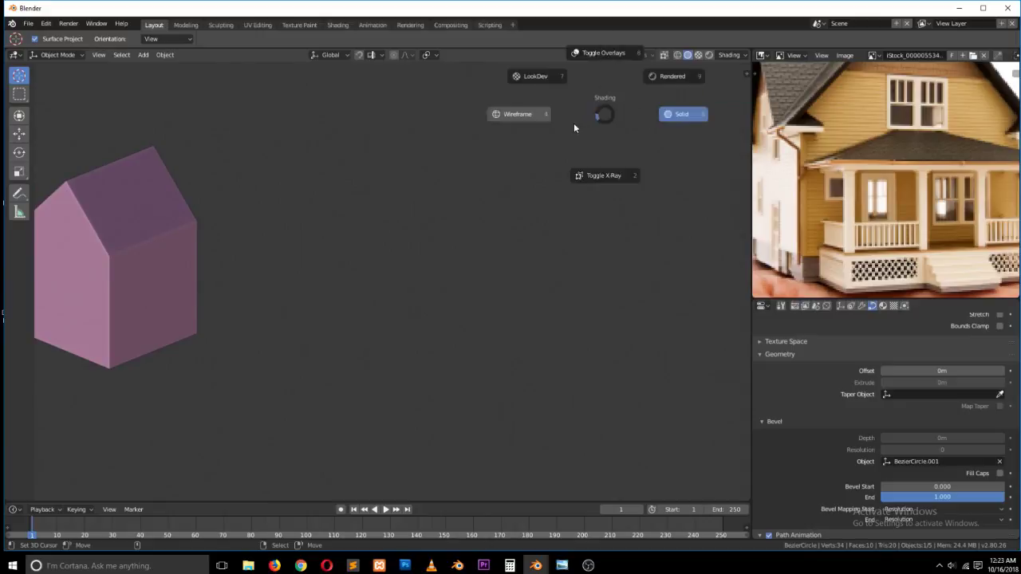
pyautogui.click(559, 86)
pyautogui.hotkey('shift', 'alt', 'z')
pyautogui.scroll(3, 528, 216)
pyautogui.moveTo(519, 217); pyautogui.dragTo(546, 256, button='middle')
pyautogui.scroll(2, 545, 255)
# - Examine the rectangular curve's Shape, Texture Space, Geometry, Bevel and Active Spline settings
pyautogui.click(562, 184)
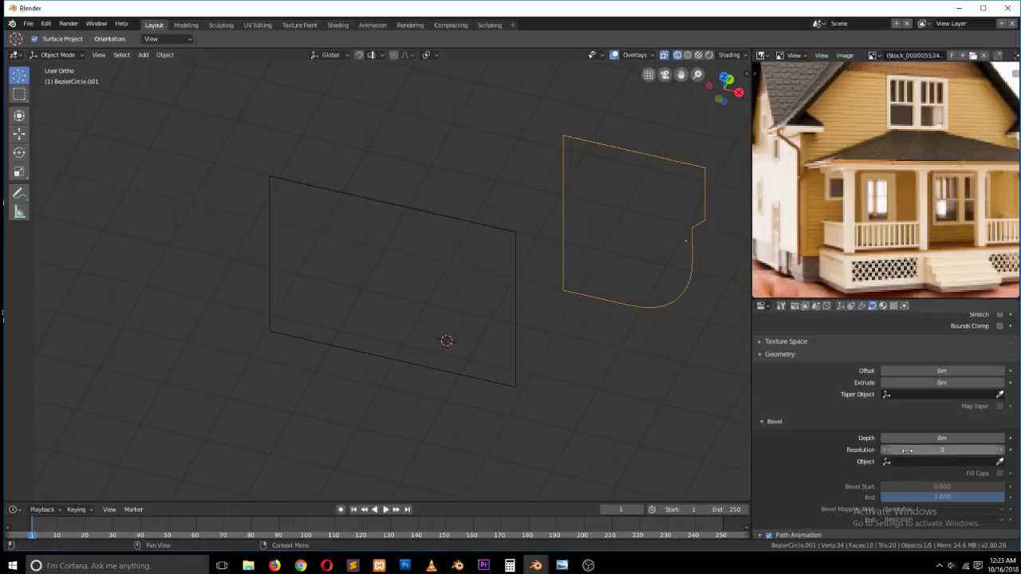
pyautogui.click(516, 293)
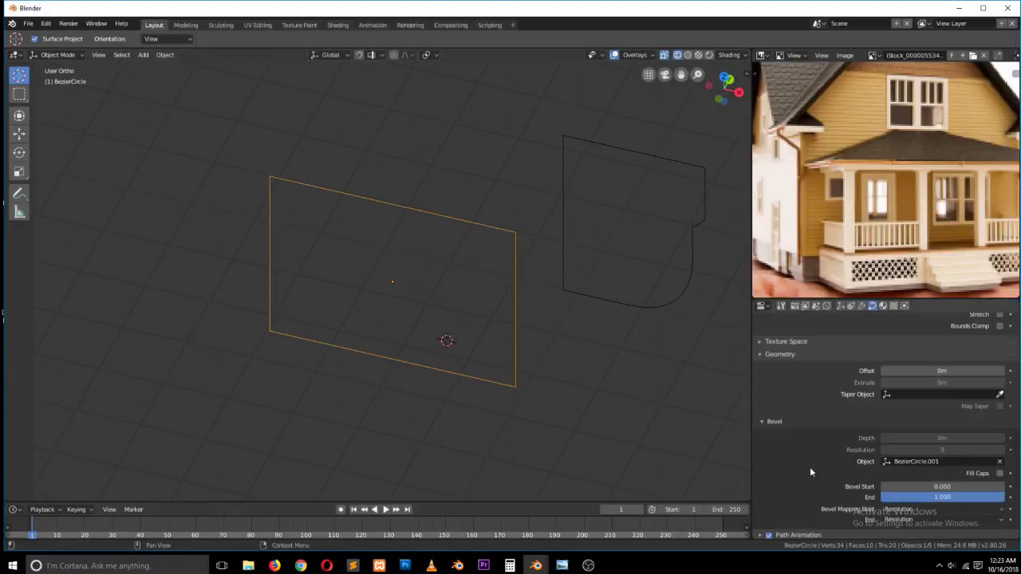
pyautogui.scroll(-4, 901, 479)
pyautogui.scroll(-3, 880, 461)
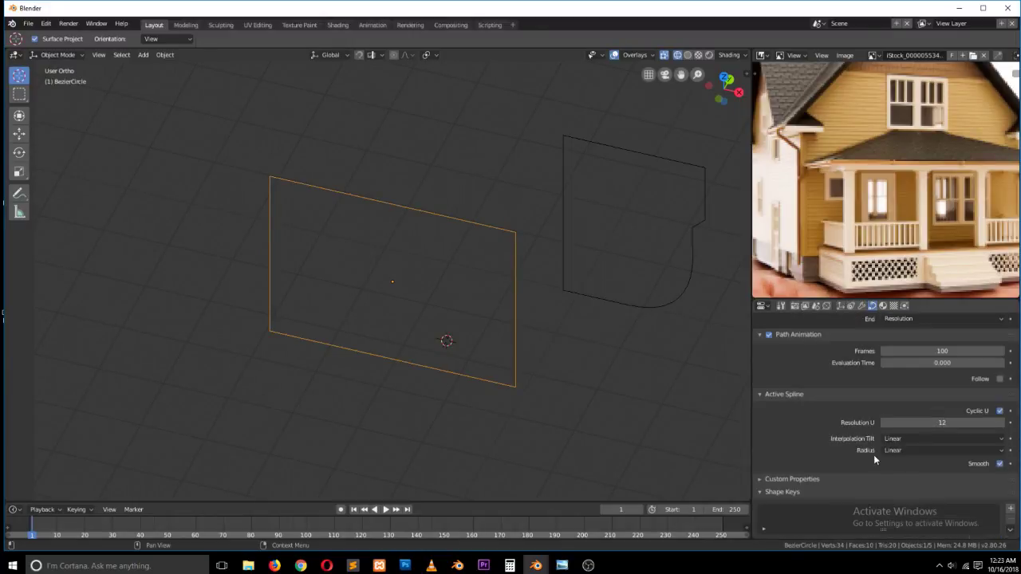
pyautogui.scroll(8, 873, 455)
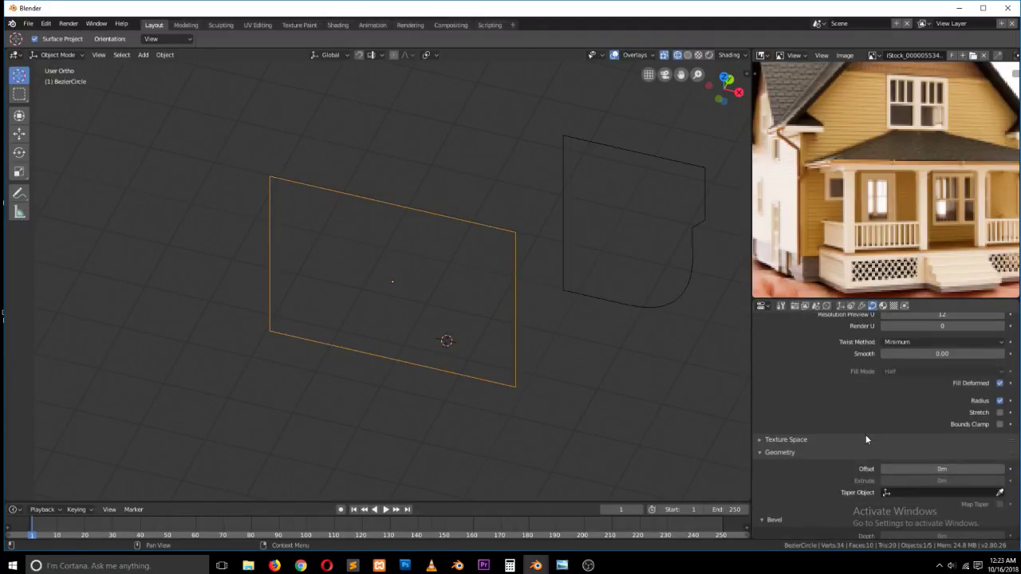
pyautogui.scroll(-1, 856, 463)
pyautogui.click(846, 416)
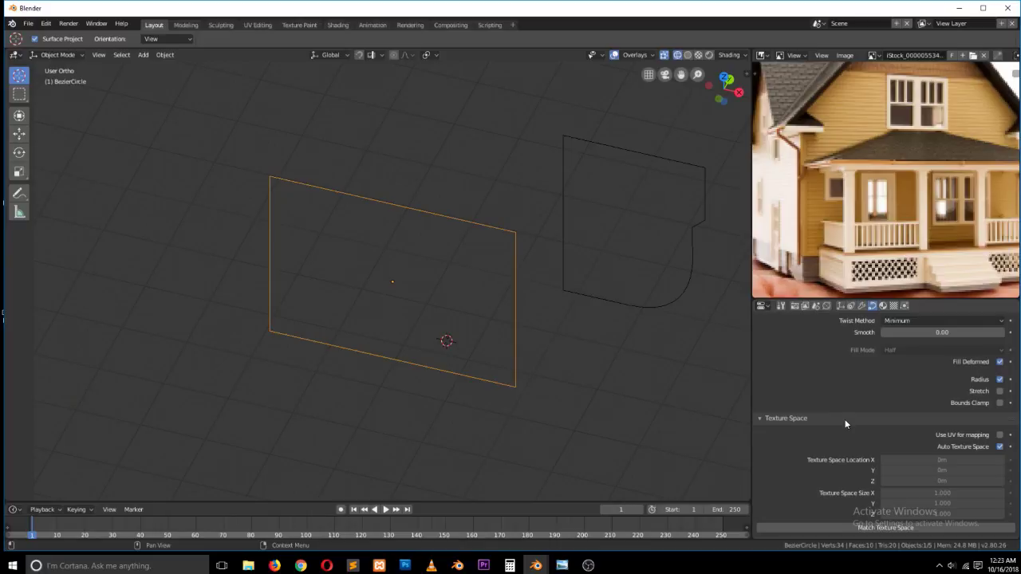
pyautogui.scroll(4, 845, 419)
pyautogui.scroll(-3, 846, 418)
pyautogui.scroll(-8, 847, 425)
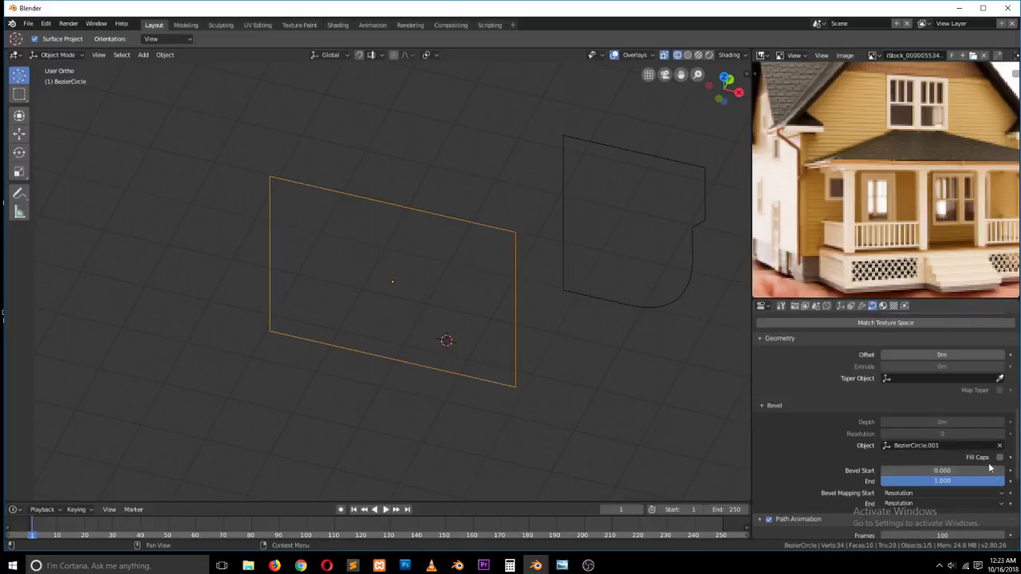
pyautogui.scroll(-1, 990, 467)
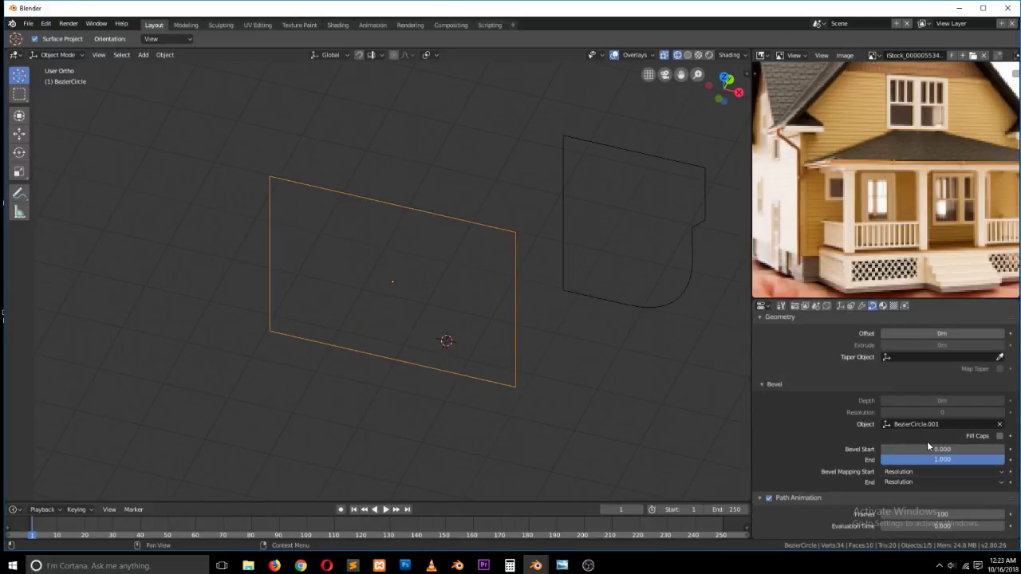
# - Try to scale the profile curve and inspect the rectangle's bevel from another angle
pyautogui.click(693, 277)
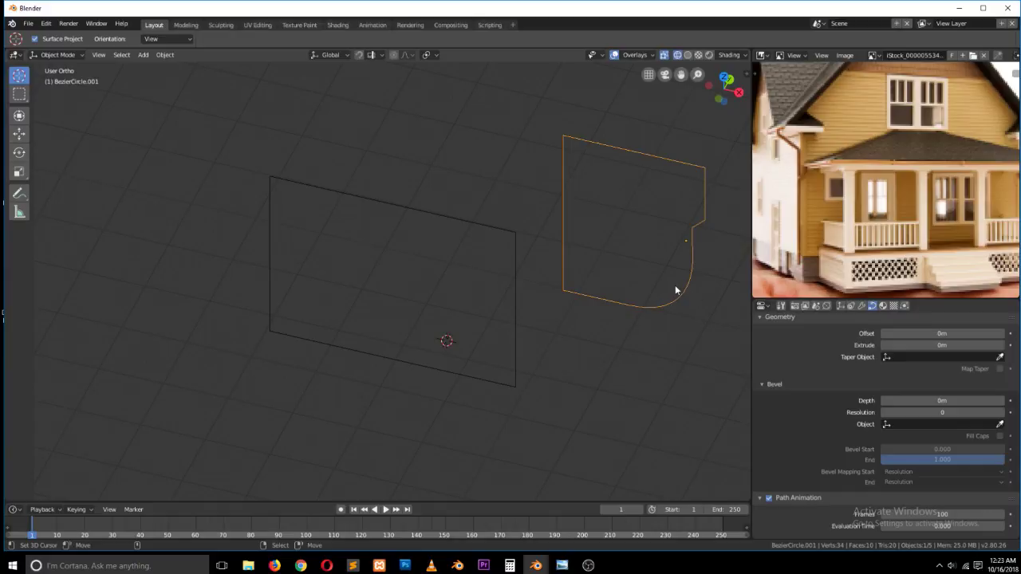
pyautogui.press('s')
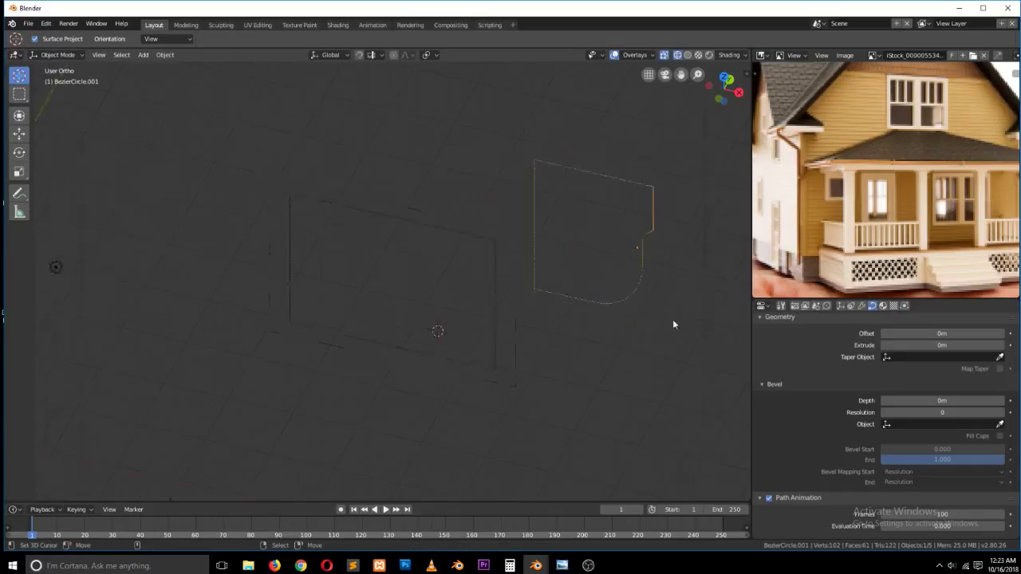
pyautogui.scroll(-3, 673, 323)
pyautogui.moveTo(512, 277); pyautogui.dragTo(519, 236, button='middle')
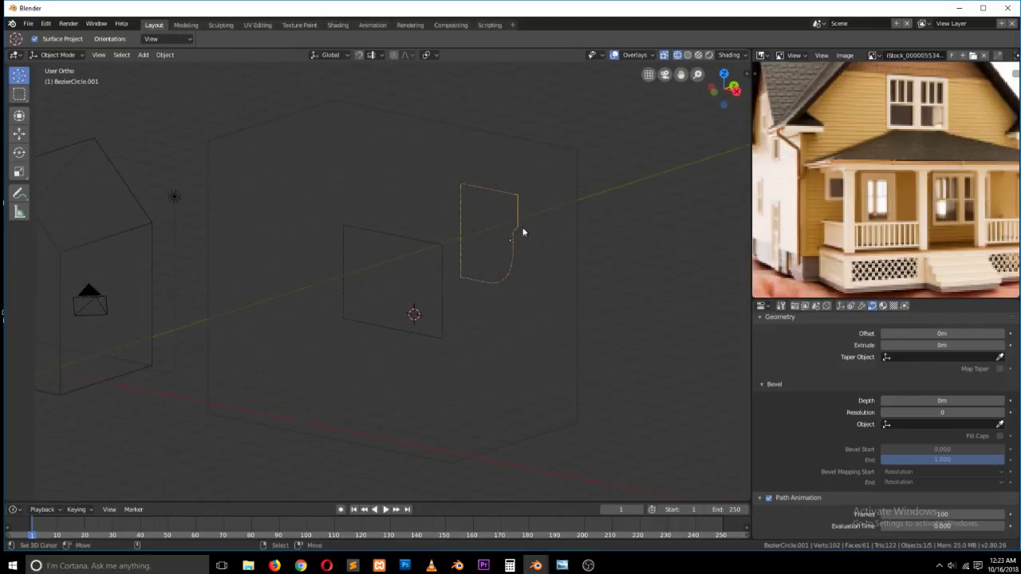
# - Switch the viewport to solid shading and move the profile curve 4.59 m along X, clear of the bevelled frame
pyautogui.moveTo(553, 175); pyautogui.dragTo(422, 223, button='middle')
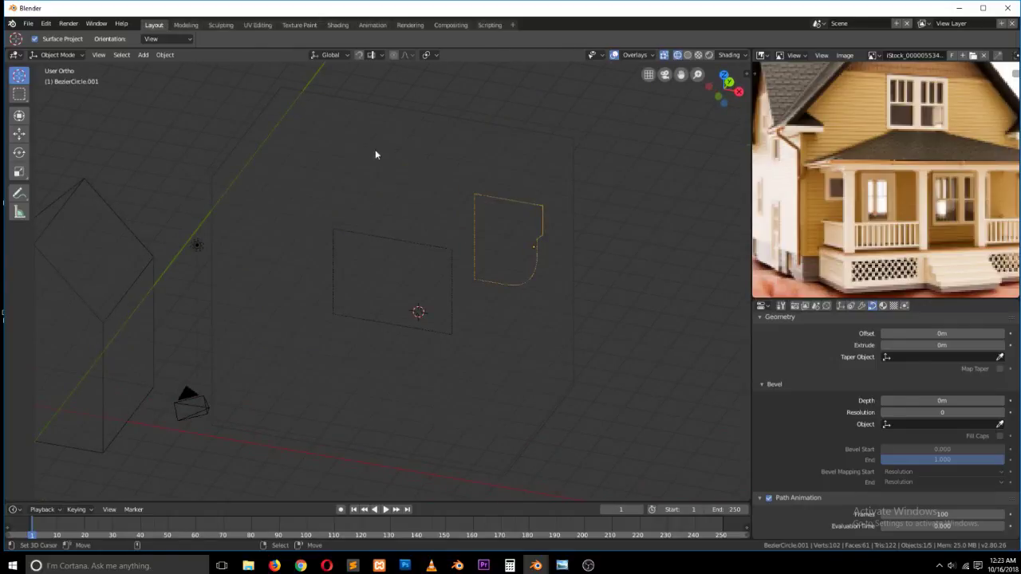
pyautogui.click(687, 55)
pyautogui.moveTo(502, 214); pyautogui.dragTo(548, 196, button='middle')
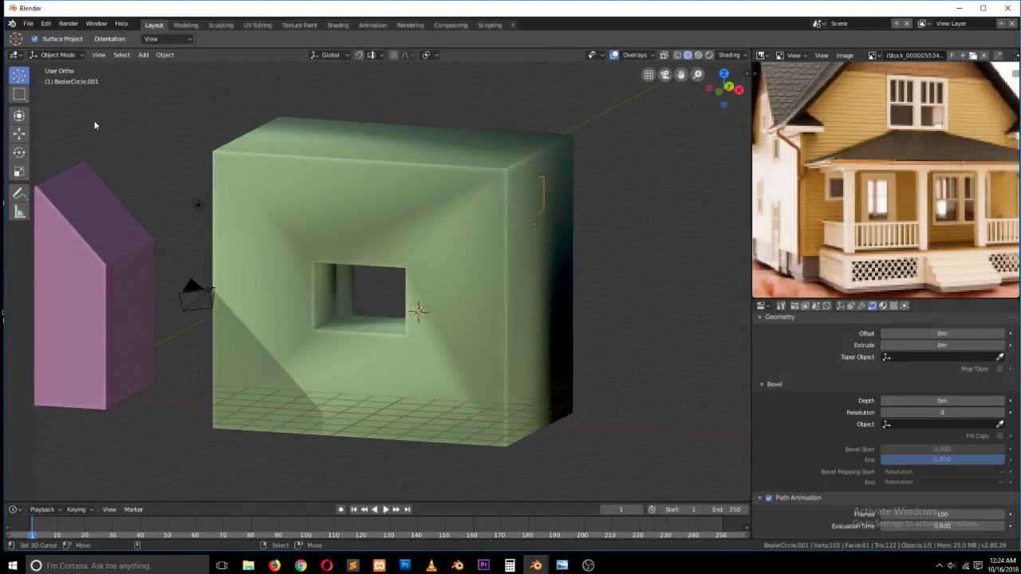
pyautogui.click(19, 134)
pyautogui.moveTo(565, 233); pyautogui.dragTo(701, 260)
pyautogui.moveTo(701, 260); pyautogui.dragTo(330, 304, button='middle')
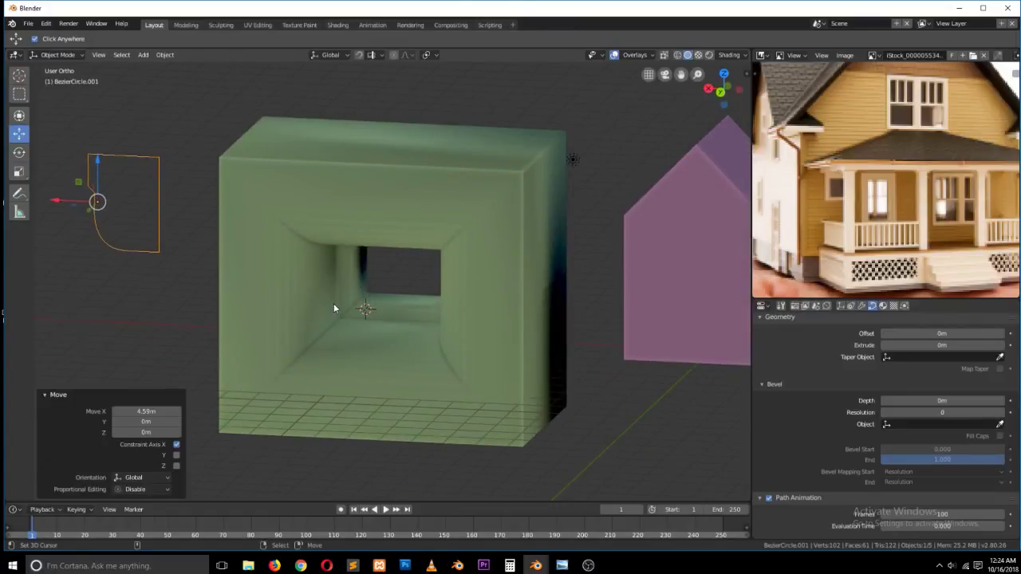
# - Scale the profile curve down by 0.207 and again by 0.515 to thin the bevelled frame
pyautogui.click(394, 162)
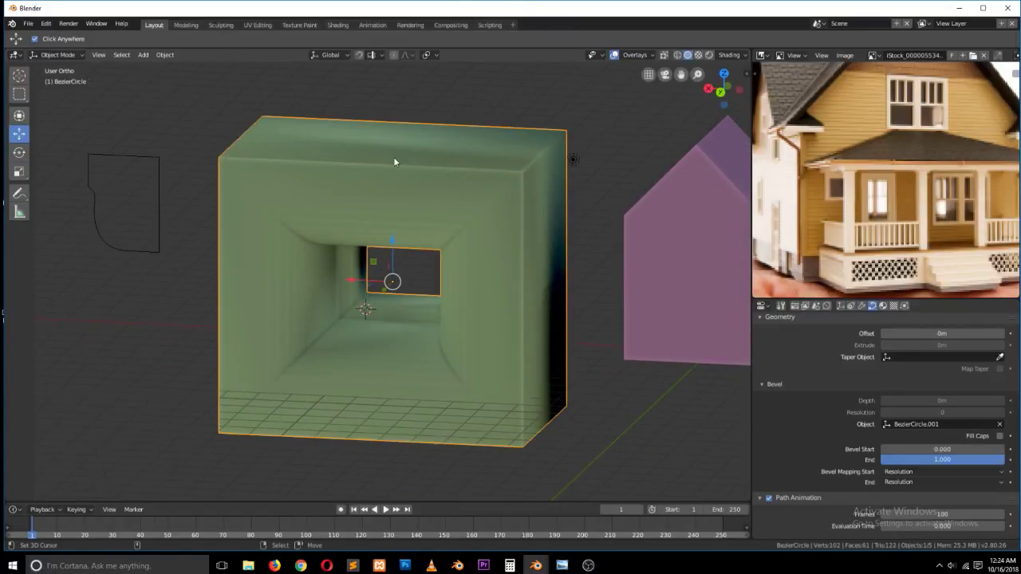
pyautogui.click(164, 196)
pyautogui.moveTo(157, 225); pyautogui.dragTo(273, 277, button='middle')
pyautogui.press('s')
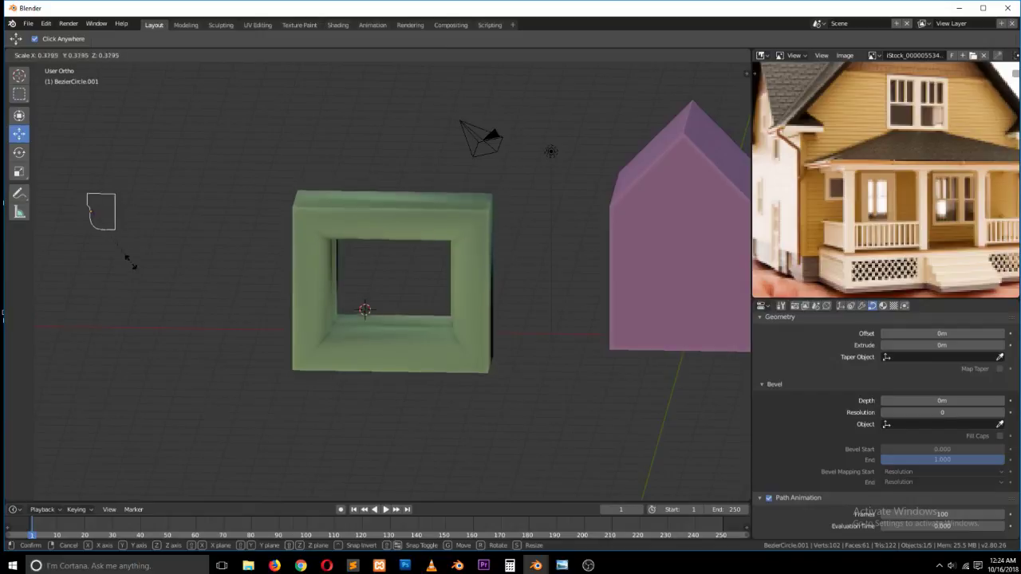
pyautogui.click(110, 251)
pyautogui.press('s')
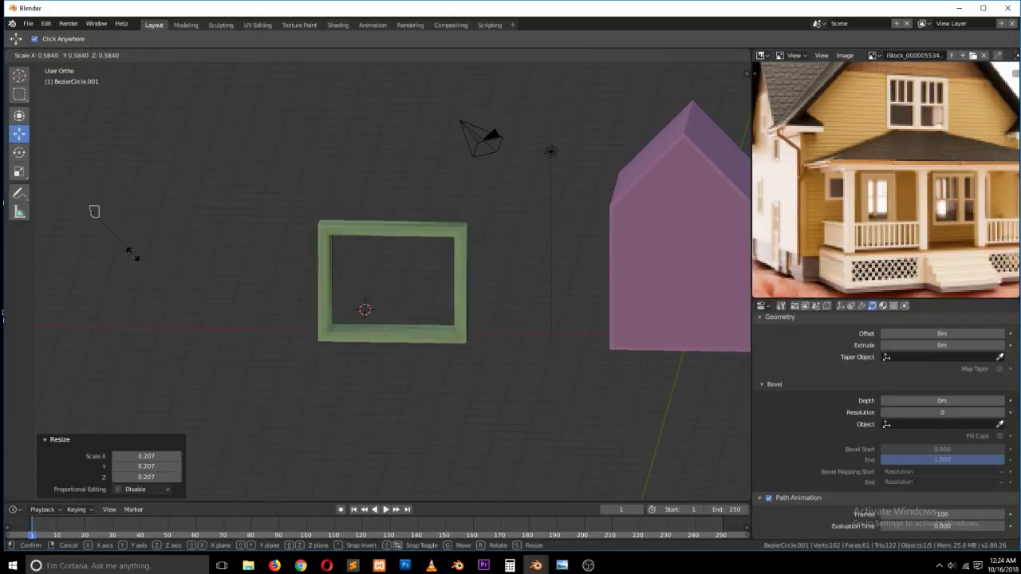
pyautogui.click(126, 251)
# - Move the profile curve -4.55 m along the X axis, back towards the frame
pyautogui.moveTo(199, 295); pyautogui.dragTo(228, 302, button='middle')
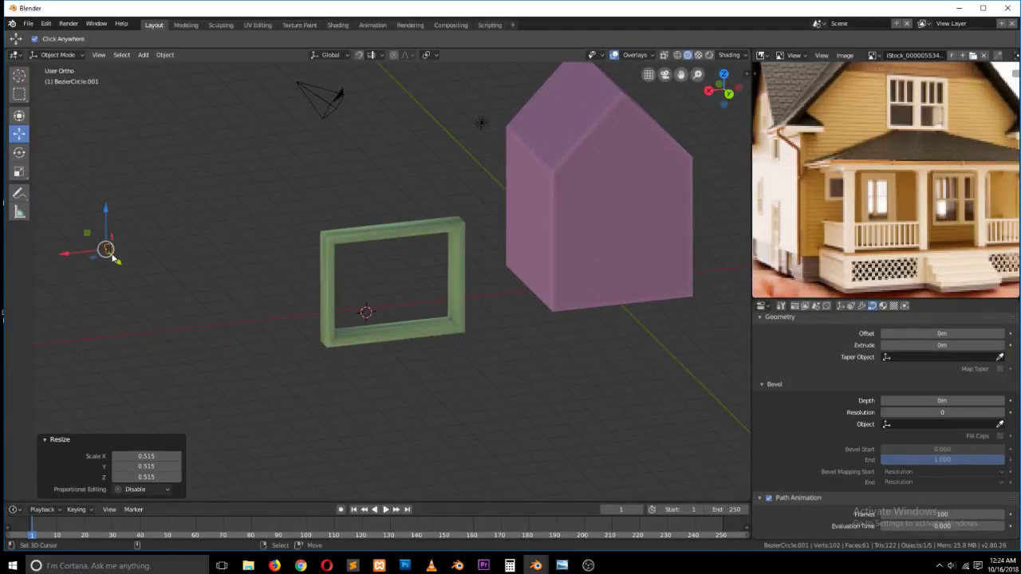
pyautogui.press('g')
pyautogui.press('x')
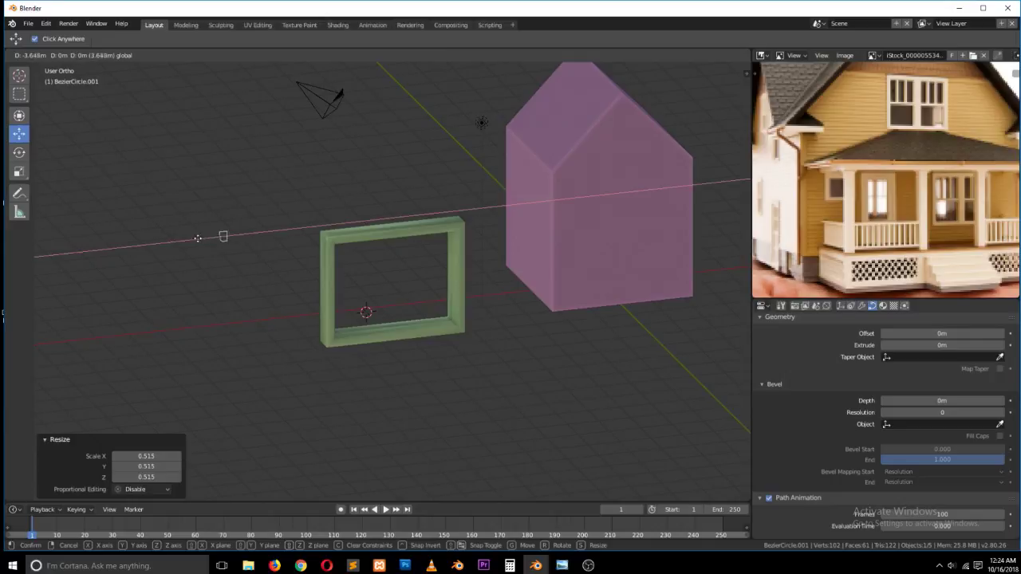
pyautogui.click(234, 229)
pyautogui.press('KP_Divide')
pyautogui.press('KP_Divide')
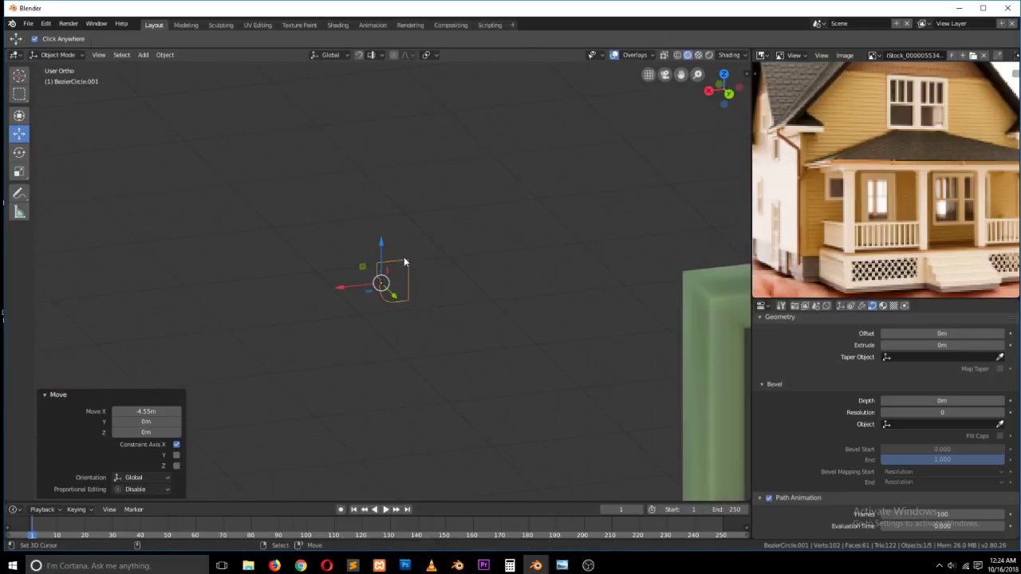
# - Examine the profile curve's points in Edit Mode and compare the profile with the bevelled frame
pyautogui.press('Tab')
pyautogui.click(399, 274)
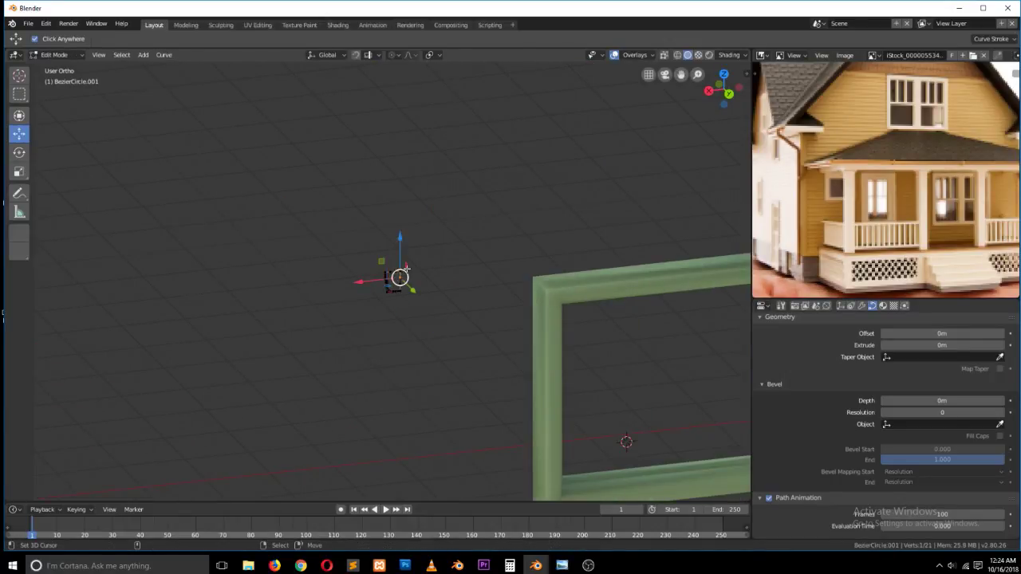
pyautogui.moveTo(371, 275); pyautogui.dragTo(435, 268)
pyautogui.moveTo(435, 268); pyautogui.dragTo(540, 296, button='middle')
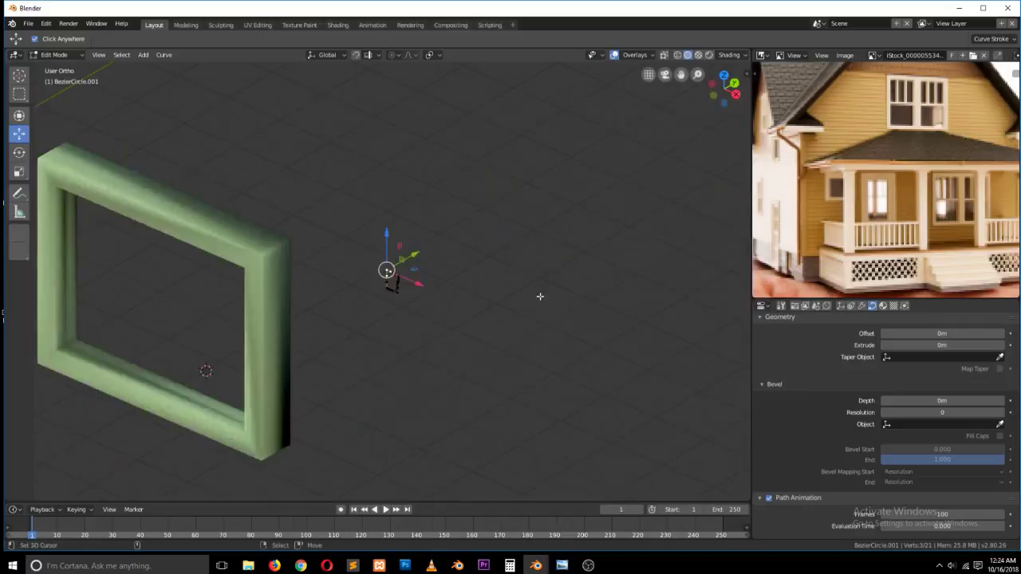
pyautogui.press('Tab')
pyautogui.click(254, 285)
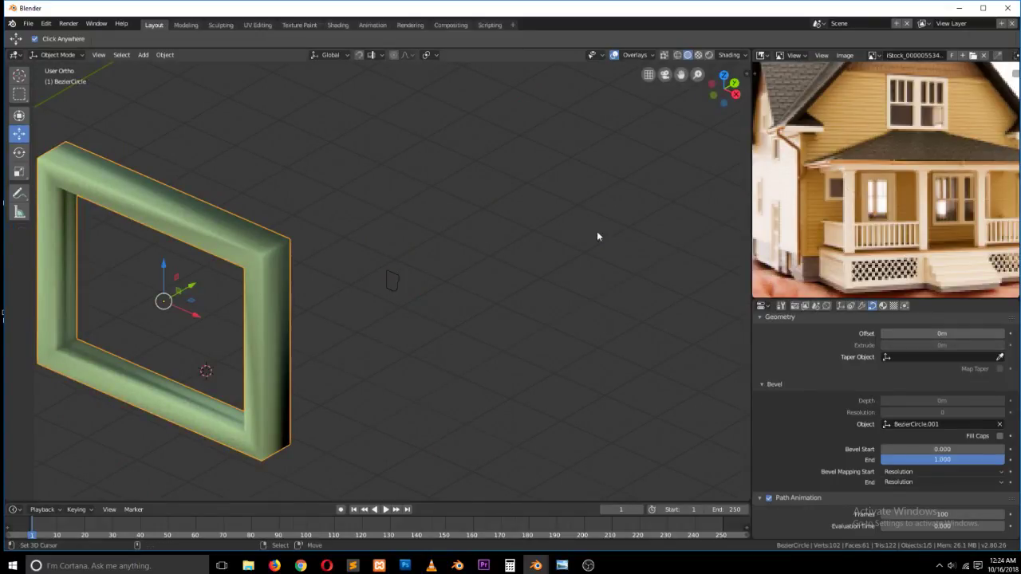
pyautogui.moveTo(306, 325); pyautogui.dragTo(390, 282, button='middle')
pyautogui.moveTo(319, 278); pyautogui.dragTo(390, 285, button='middle')
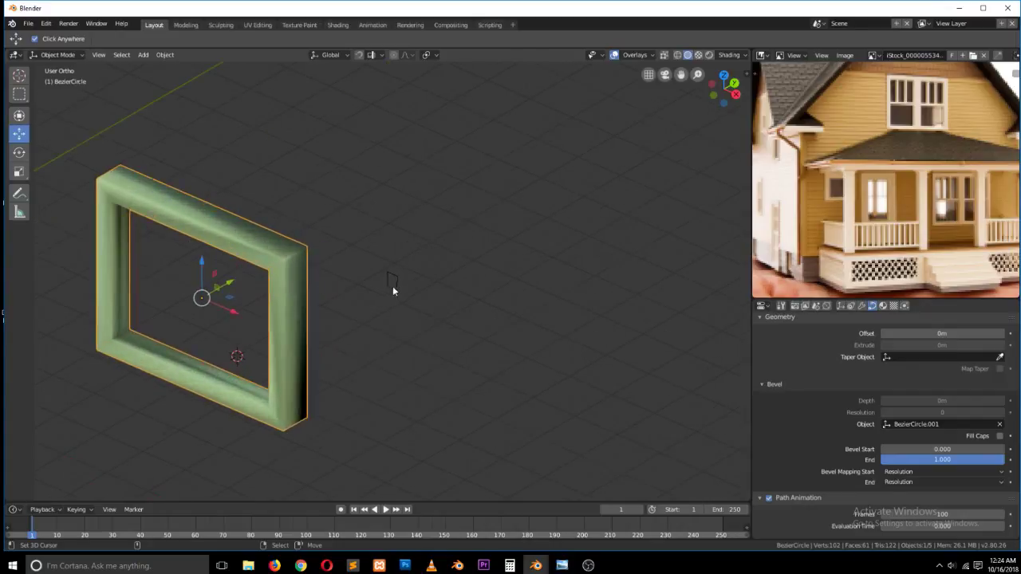
# - Scale the profile curve by 0.644 to make the frame thinner
pyautogui.moveTo(390, 285); pyautogui.dragTo(430, 331)
pyautogui.click(371, 328)
pyautogui.moveTo(371, 329); pyautogui.dragTo(611, 175, button='middle')
pyautogui.click(301, 565)
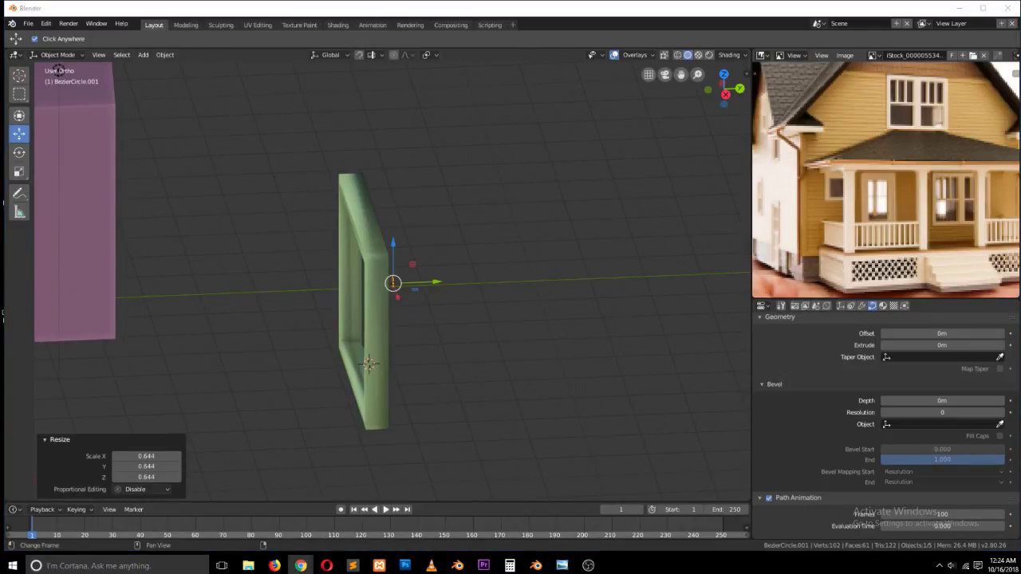
pyautogui.moveTo(558, 217); pyautogui.dragTo(515, 247, button='middle')
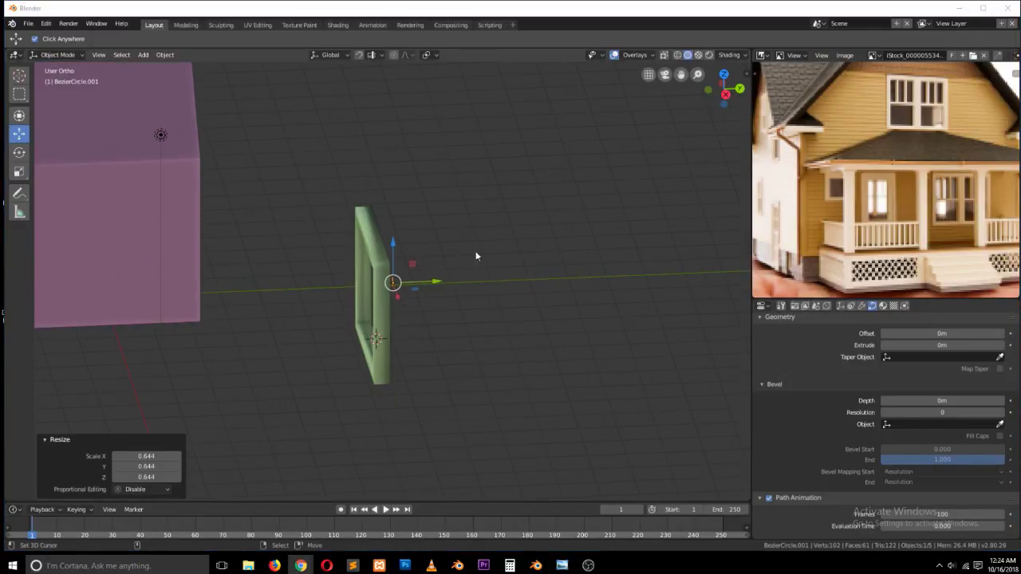
# - Duplicate the vertical side of the rectangular frame curve 2.01 m along X as a central bar
pyautogui.click(382, 259)
pyautogui.press('KP_1')
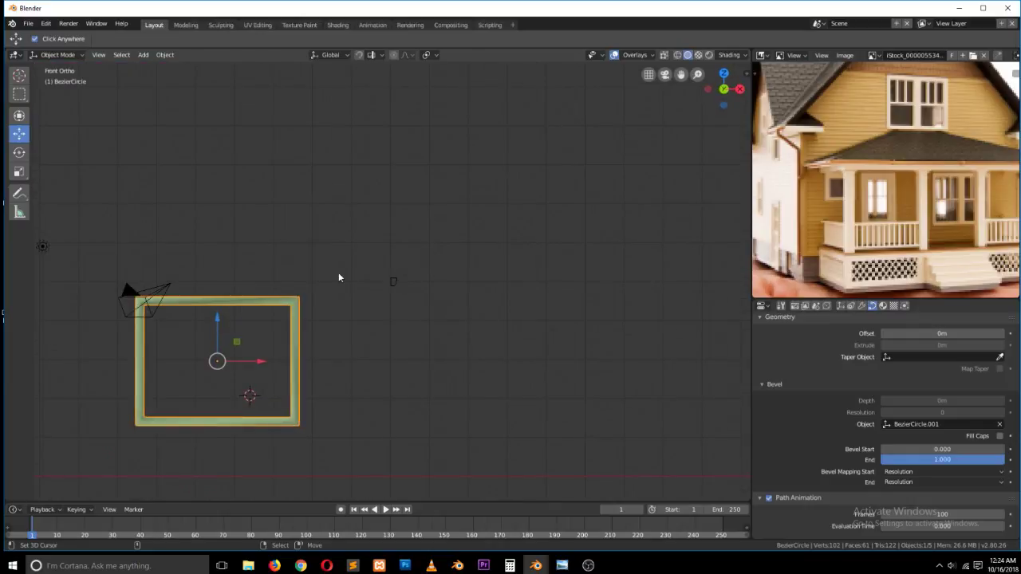
pyautogui.press('KP_Decimal')
pyautogui.press('Tab')
pyautogui.rightClick(258, 176)
pyautogui.keyDown('shift'); pyautogui.rightClick(262, 384); pyautogui.keyUp('shift')
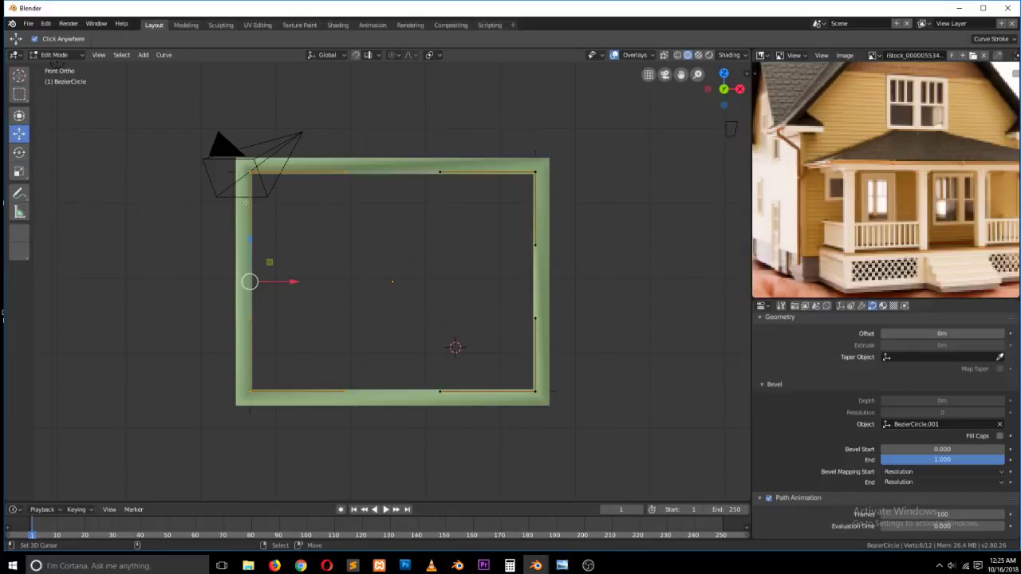
pyautogui.press('e')
pyautogui.press('x')
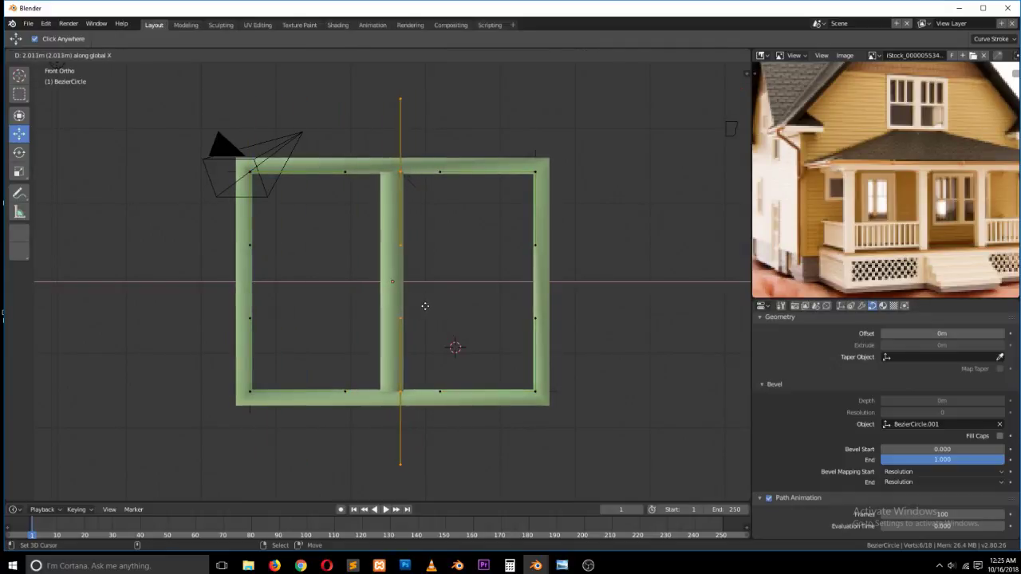
pyautogui.click(426, 307)
# - Scale the central vertical bar by 1.096 along the Z axis
pyautogui.moveTo(439, 286); pyautogui.dragTo(351, 170, button='middle')
pyautogui.press('s')
pyautogui.press('z')
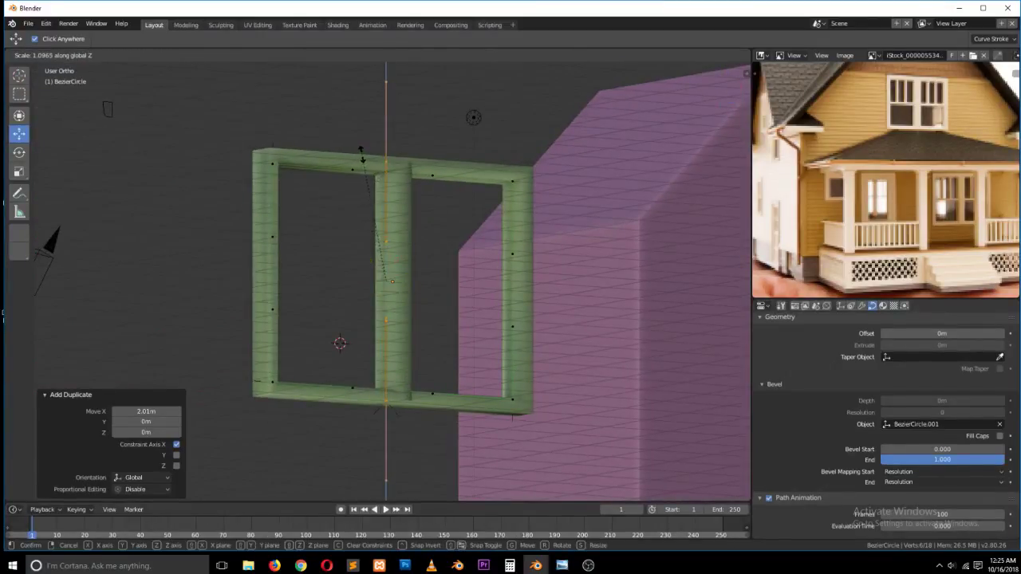
pyautogui.click(361, 157)
pyautogui.moveTo(362, 160); pyautogui.dragTo(402, 260, button='middle')
pyautogui.press('s')
pyautogui.rightClick(456, 273)
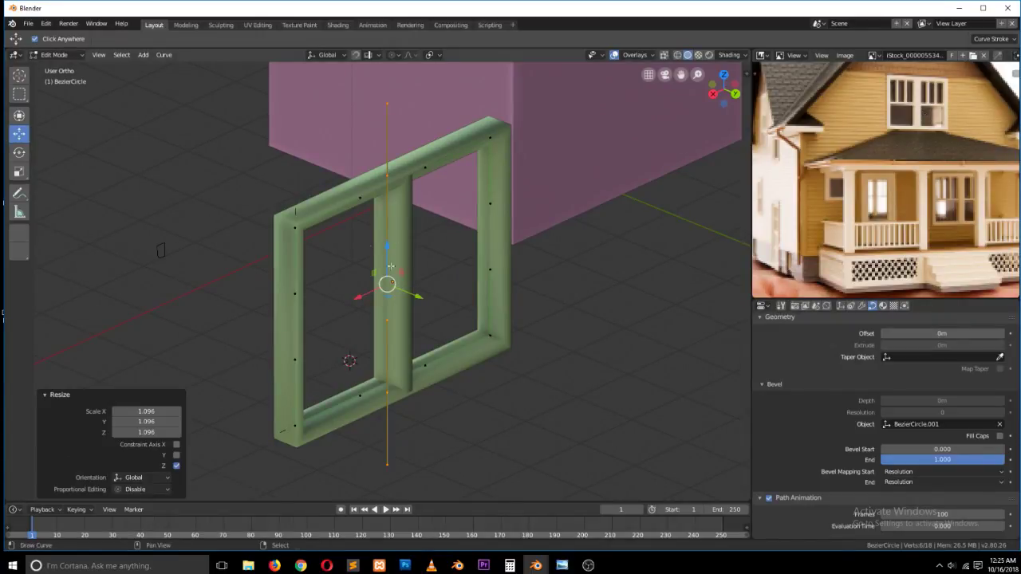
# - Select the entire outer rectangle spline of the frame without the central bar
pyautogui.click(295, 226)
pyautogui.click(392, 183)
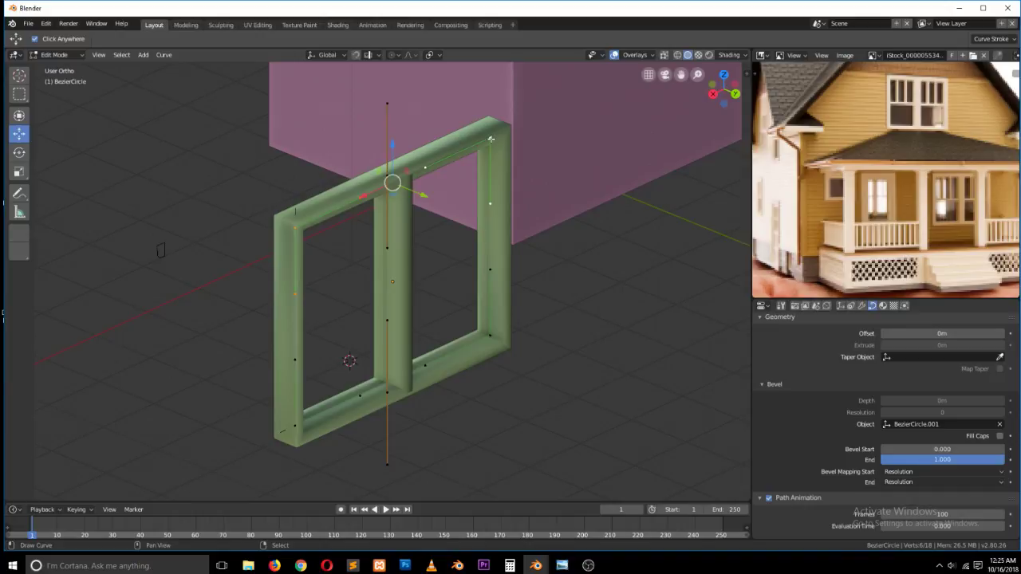
pyautogui.rightClick(482, 343)
pyautogui.hotkey('ctrl', 'l')
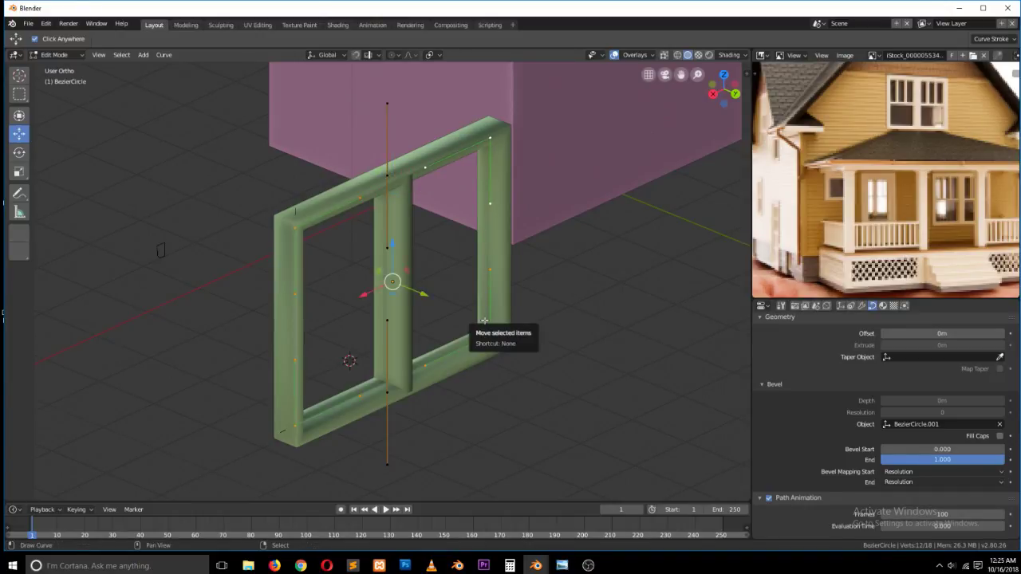
pyautogui.hotkey('shift', 'd')
pyautogui.click(528, 304)
pyautogui.hotkey('ctrl', 'z')
pyautogui.hotkey('shift', 'd')
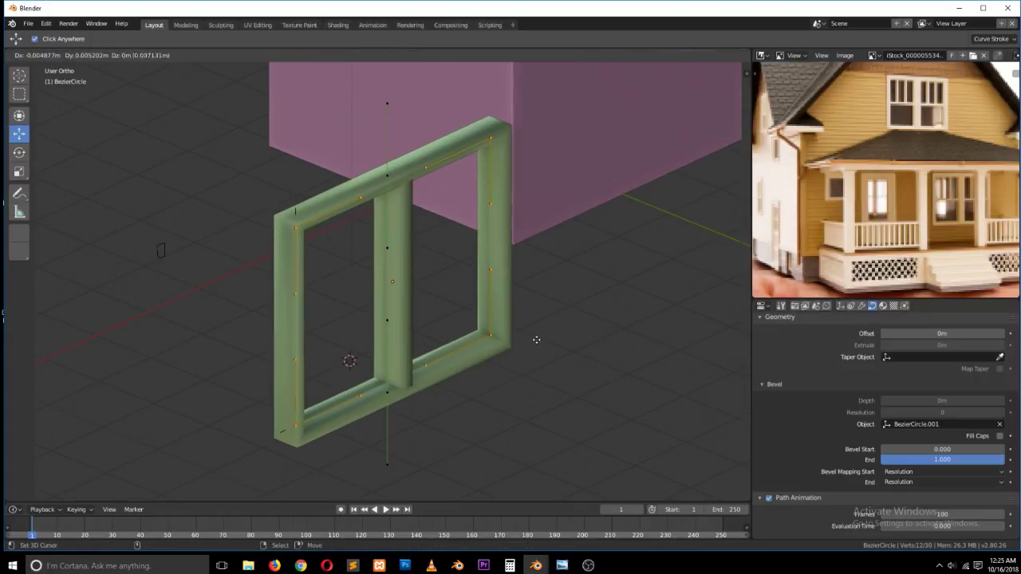
pyautogui.click(536, 340)
pyautogui.hotkey('ctrl', 'z')
pyautogui.moveTo(419, 294); pyautogui.dragTo(431, 305)
pyautogui.hotkey('ctrl', 'z')
# - Duplicate the outer rectangle spline 0.921 m along Y and shrink the copy's bevel thickness by a factor of 0.472
pyautogui.hotkey('shift', 'd')
pyautogui.press('y')
pyautogui.click(523, 363)
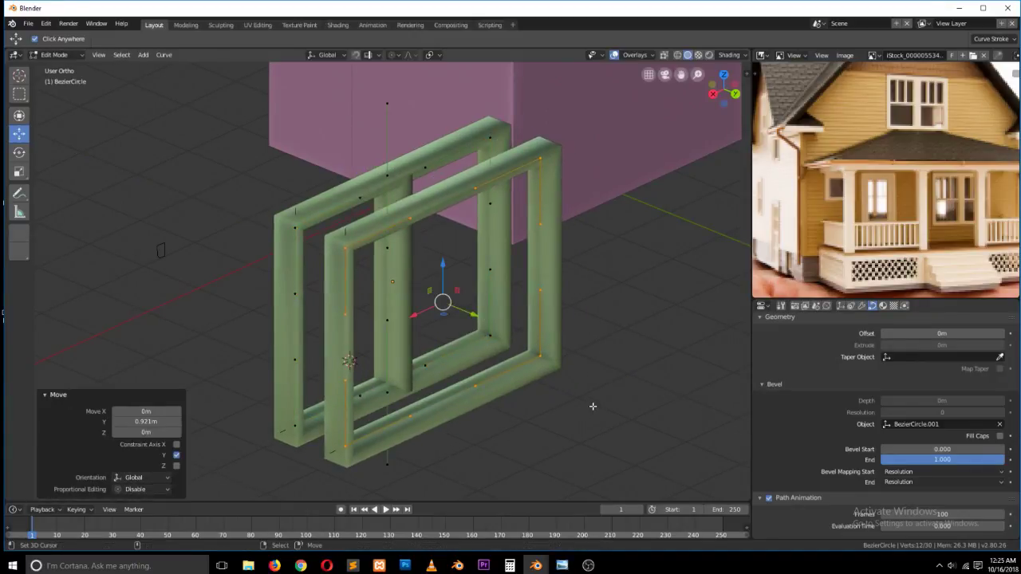
pyautogui.hotkey('alt', 's')
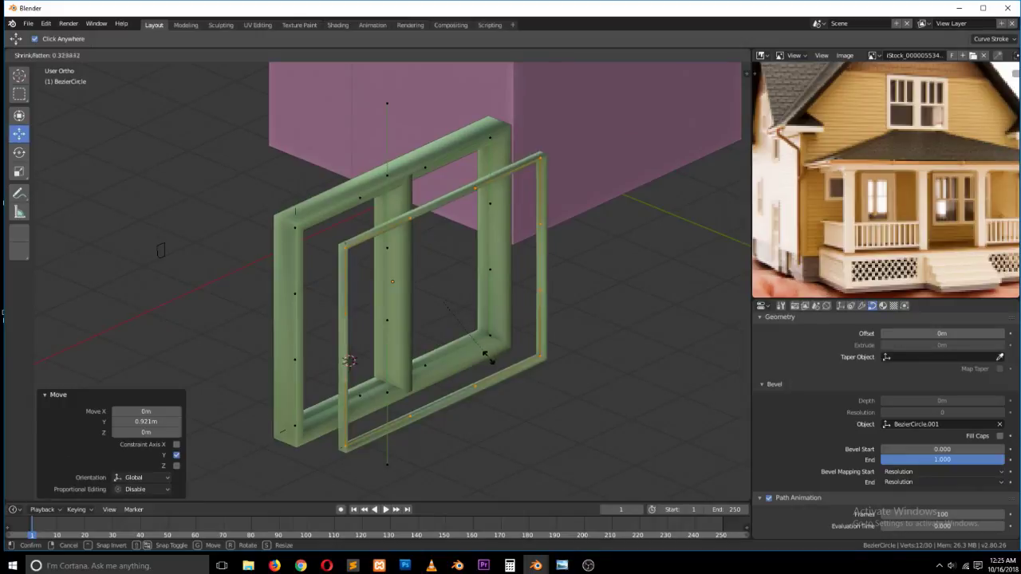
pyautogui.click(511, 378)
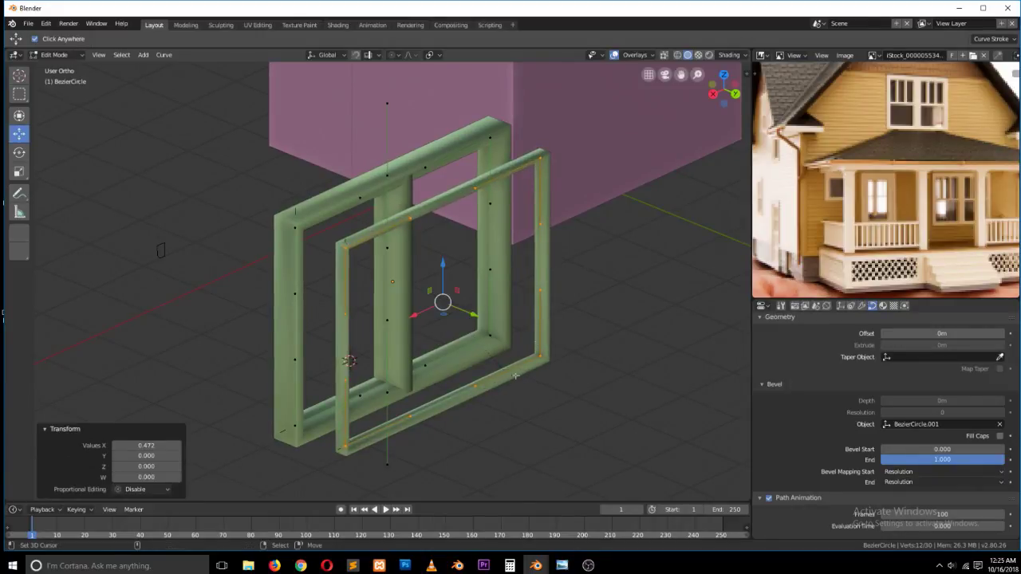
# - Raise the two bottom corner points of the thin rectangle 1.22 m along Z
pyautogui.click(540, 355)
pyautogui.keyDown('shift'); pyautogui.click(346, 445); pyautogui.keyUp('shift')
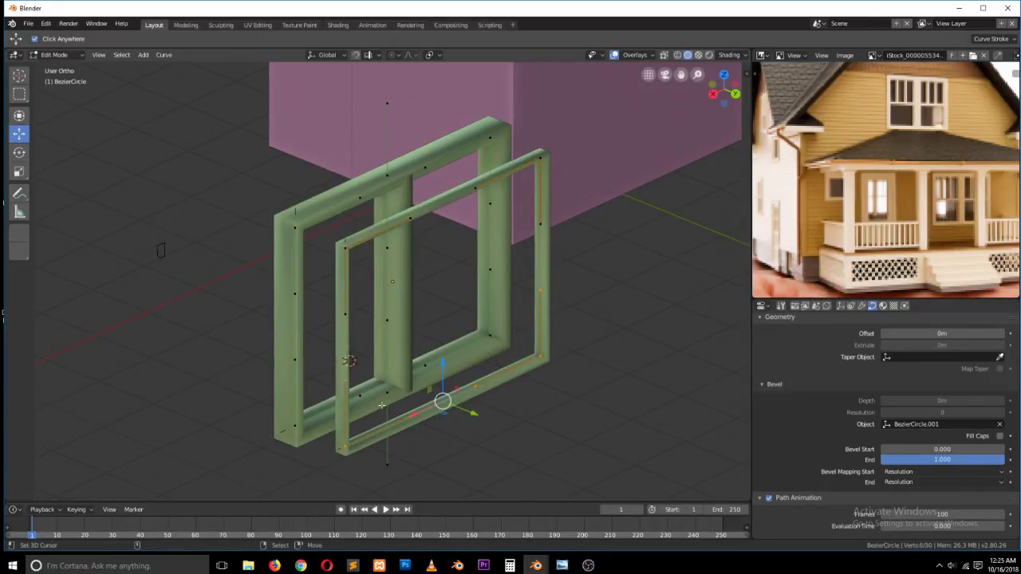
pyautogui.moveTo(451, 361); pyautogui.dragTo(449, 304)
pyautogui.rightClick(449, 303)
pyautogui.moveTo(443, 358); pyautogui.dragTo(440, 300)
# - Select the whole thin rectangle from the side view and move it along Y towards the outer frame
pyautogui.press('KP_3')
pyautogui.press('KP_1')
pyautogui.press('KP_3')
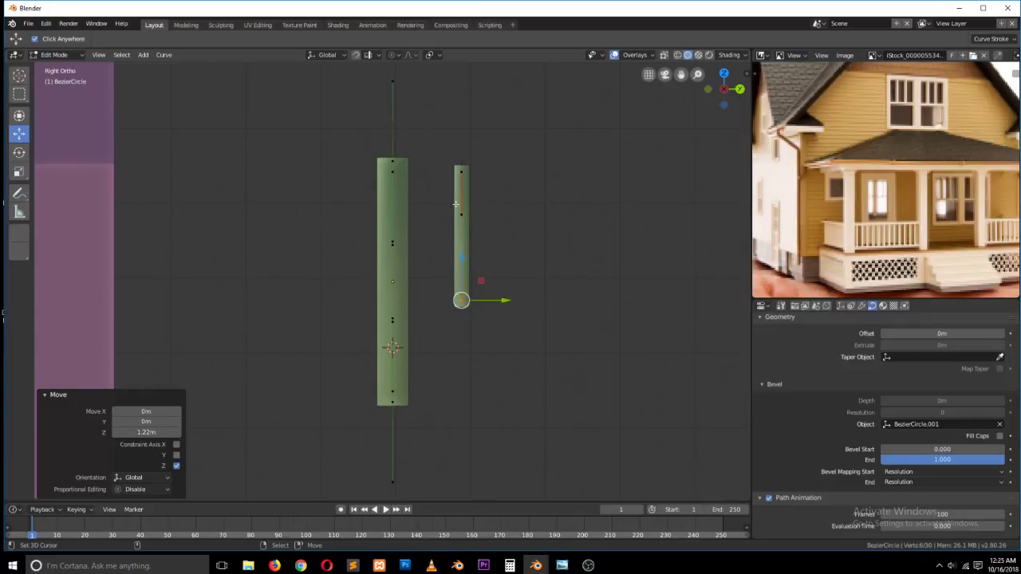
pyautogui.press('b')
pyautogui.moveTo(435, 160); pyautogui.dragTo(504, 287)
pyautogui.moveTo(492, 233); pyautogui.dragTo(443, 227)
pyautogui.moveTo(443, 227); pyautogui.dragTo(429, 233, button='middle')
# - Shift the central vertical bar slightly backwards along the Y axis
pyautogui.click(388, 401)
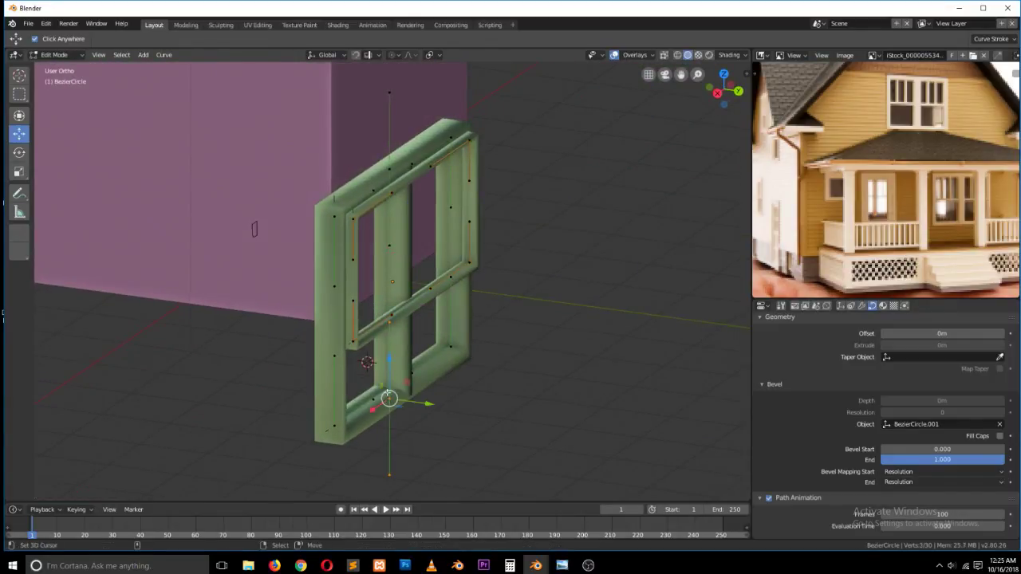
pyautogui.moveTo(425, 285)
pyautogui.mouseDown()
pyautogui.moveTo(417, 292)
pyautogui.moveTo(424, 305)
pyautogui.moveTo(426, 291)
pyautogui.mouseUp()
pyautogui.hotkey('ctrl', 'z')
# - Select the entire thin sash rectangle and move it -0.166 m along Y into the outer frame
pyautogui.click(475, 261)
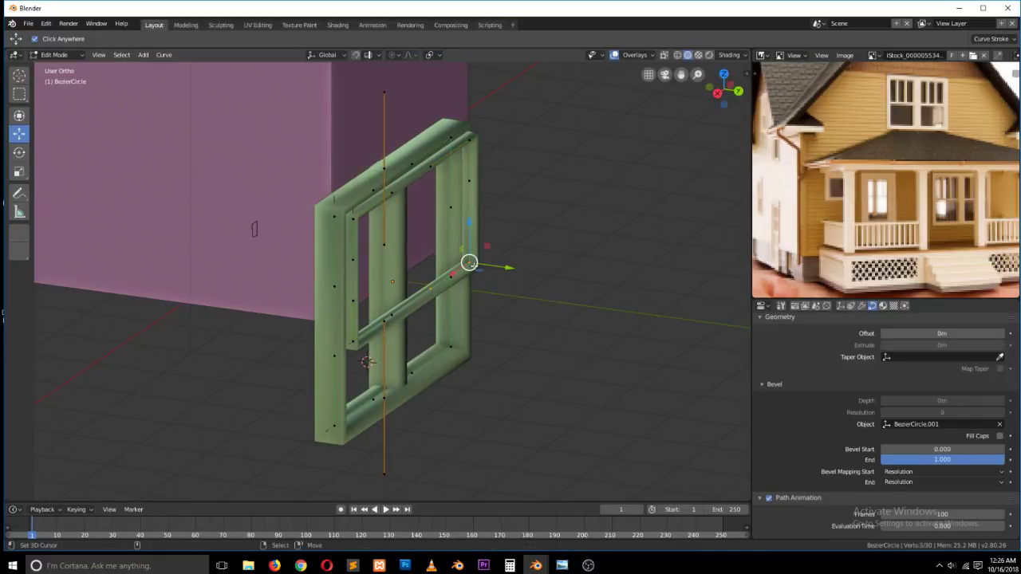
pyautogui.hotkey('ctrl', 'l')
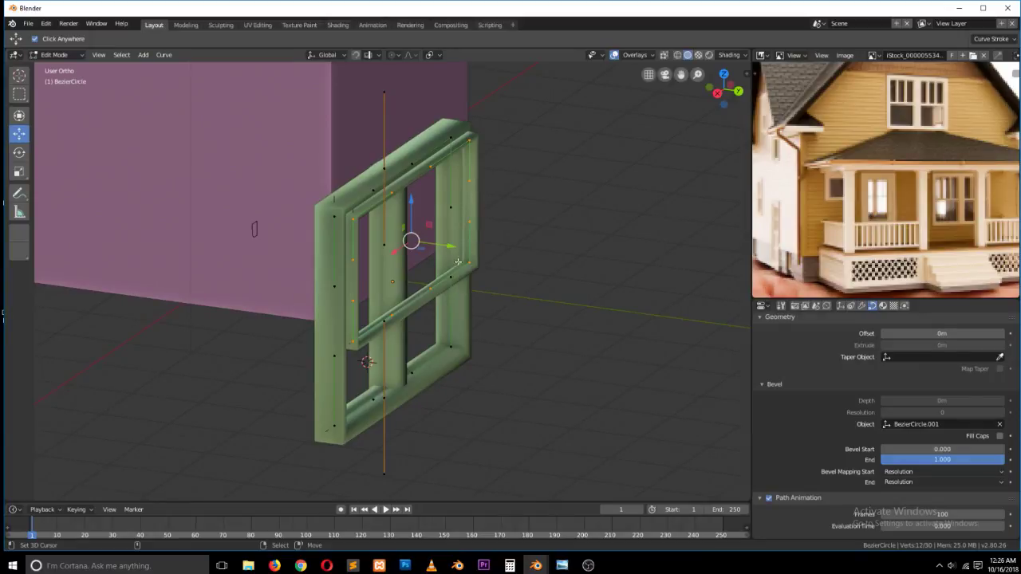
pyautogui.moveTo(447, 246); pyautogui.dragTo(430, 237)
pyautogui.moveTo(554, 209); pyautogui.dragTo(491, 195, button='middle')
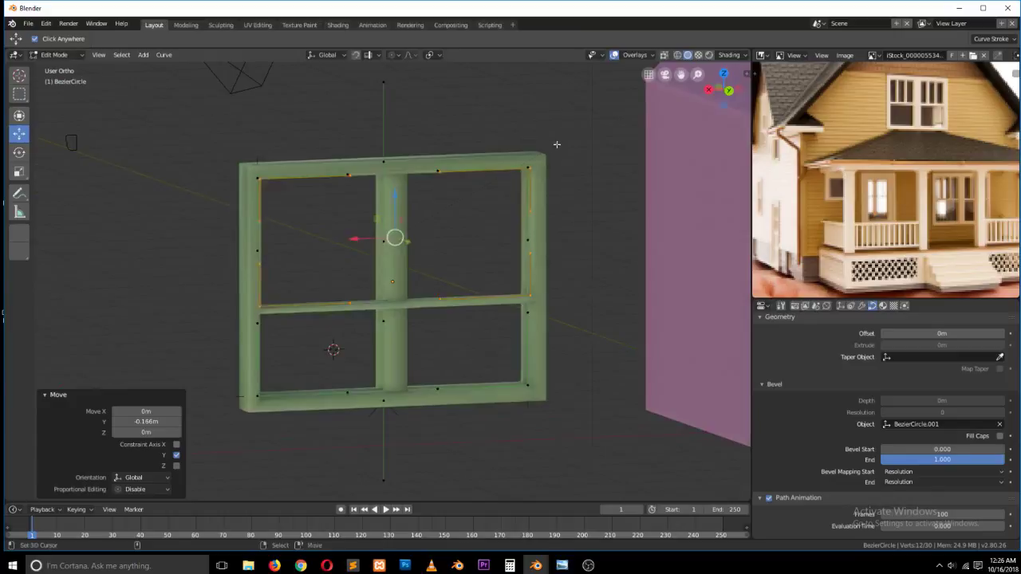
# - Scale the sash rectangle down slightly to fit inside the outer frame and move it -0.0369 m along Z
pyautogui.press('s')
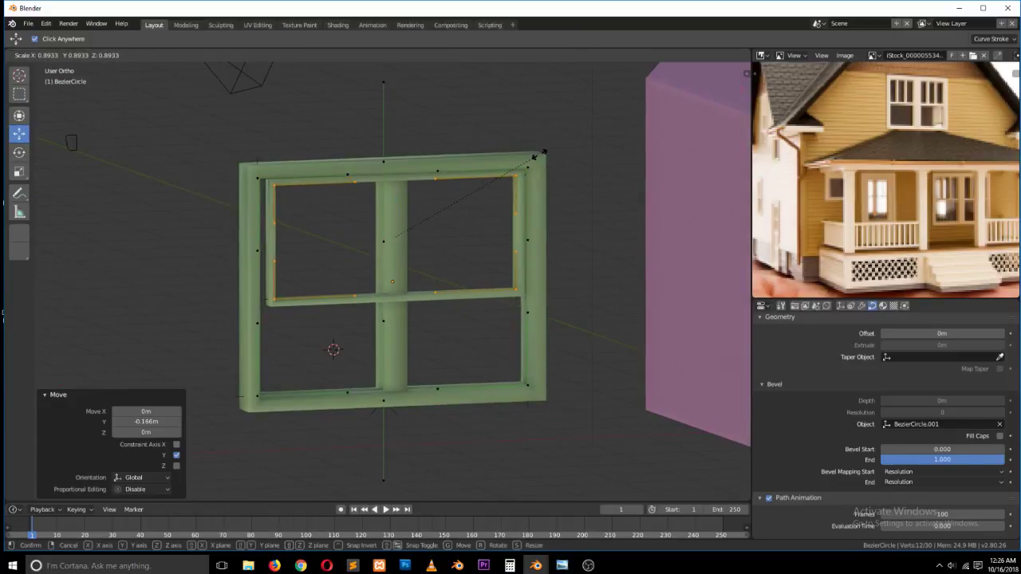
pyautogui.click(547, 153)
pyautogui.moveTo(547, 152); pyautogui.dragTo(548, 210, button='middle')
pyautogui.moveTo(407, 205); pyautogui.dragTo(386, 208)
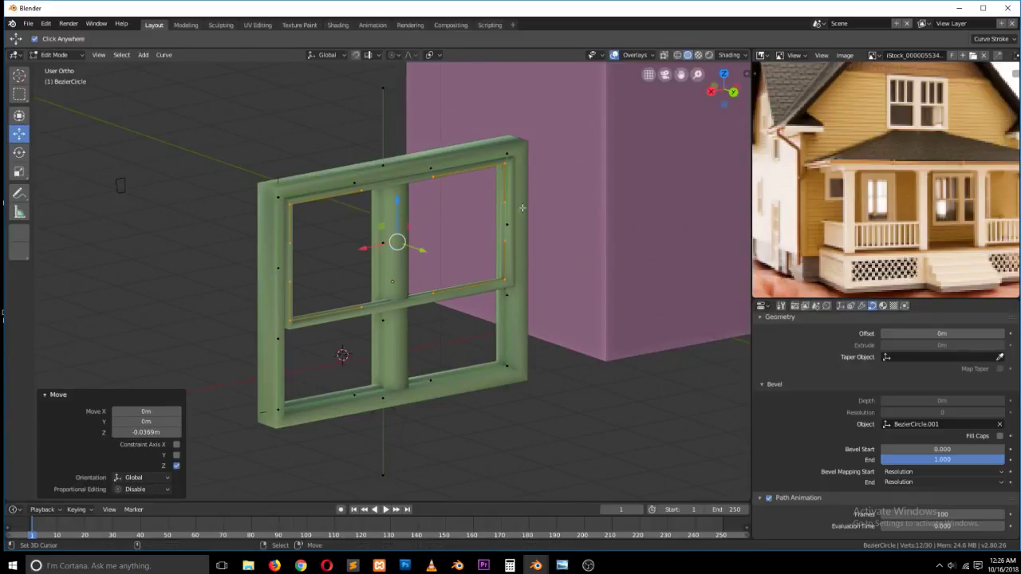
pyautogui.moveTo(521, 205); pyautogui.dragTo(360, 227, button='middle')
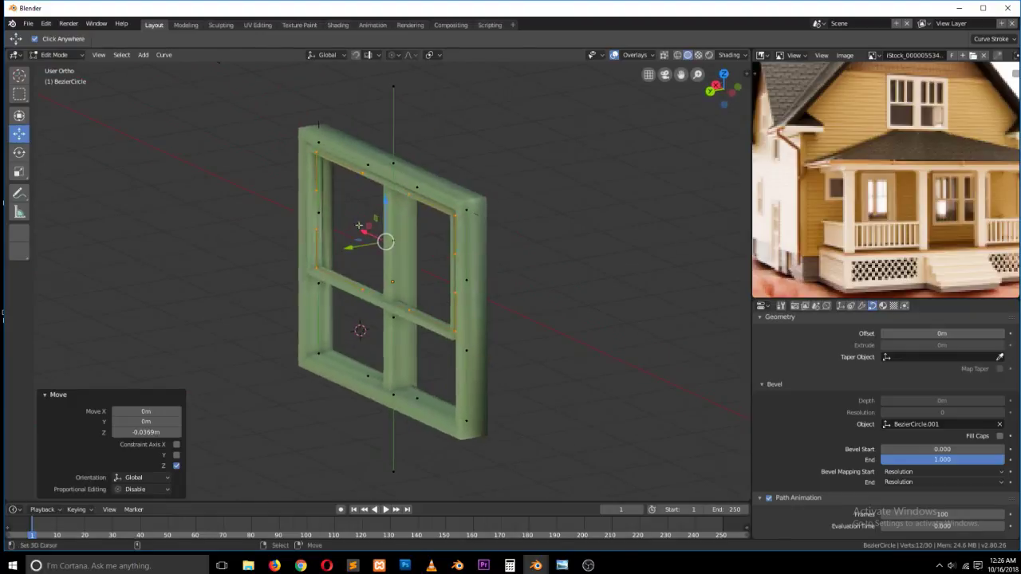
# - Duplicate the sash's left upright and move the copy -0.837 m along X into the left pane as a glazing bar
pyautogui.click(313, 160)
pyautogui.click(316, 209)
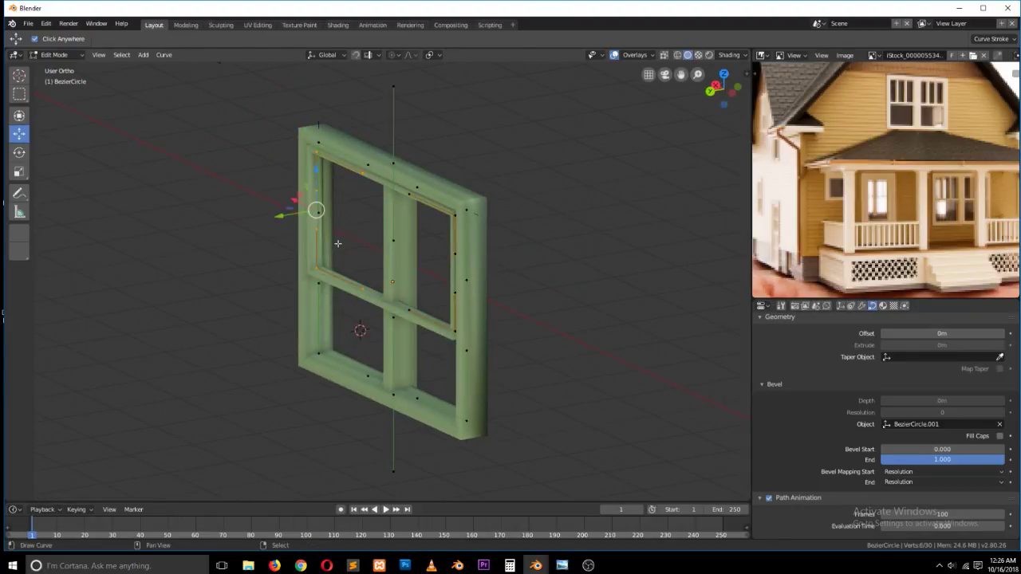
pyautogui.hotkey('shift', 'd')
pyautogui.rightClick(292, 195)
pyautogui.moveTo(294, 203); pyautogui.dragTo(228, 221, button='middle')
pyautogui.press('g')
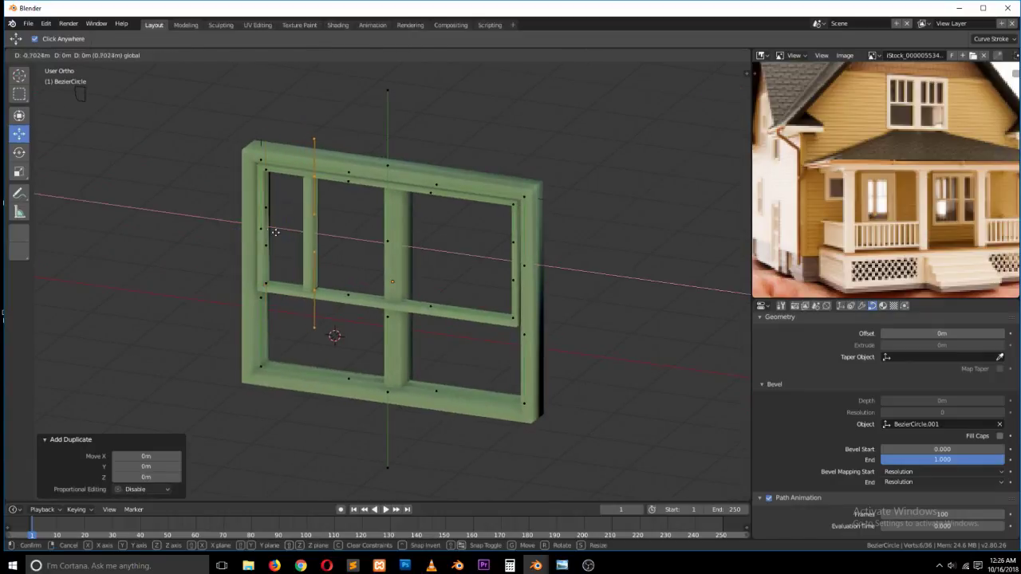
pyautogui.press('x')
pyautogui.click(282, 230)
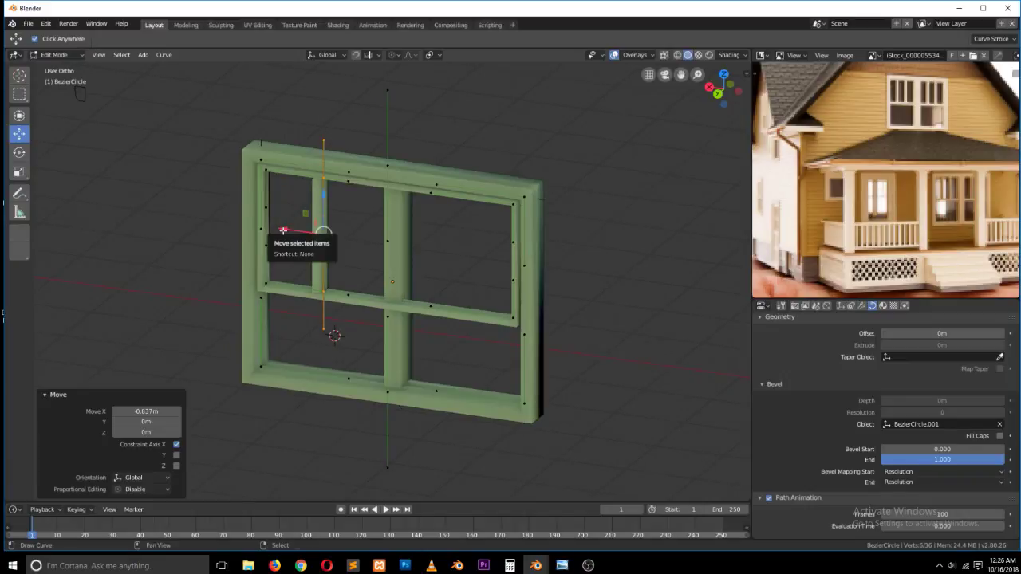
# - Move the new glazing bar 0.366 m along X and shrink its curve radius by a factor of about 0.67
pyautogui.moveTo(285, 233); pyautogui.dragTo(306, 258)
pyautogui.hotkey('alt', 's')
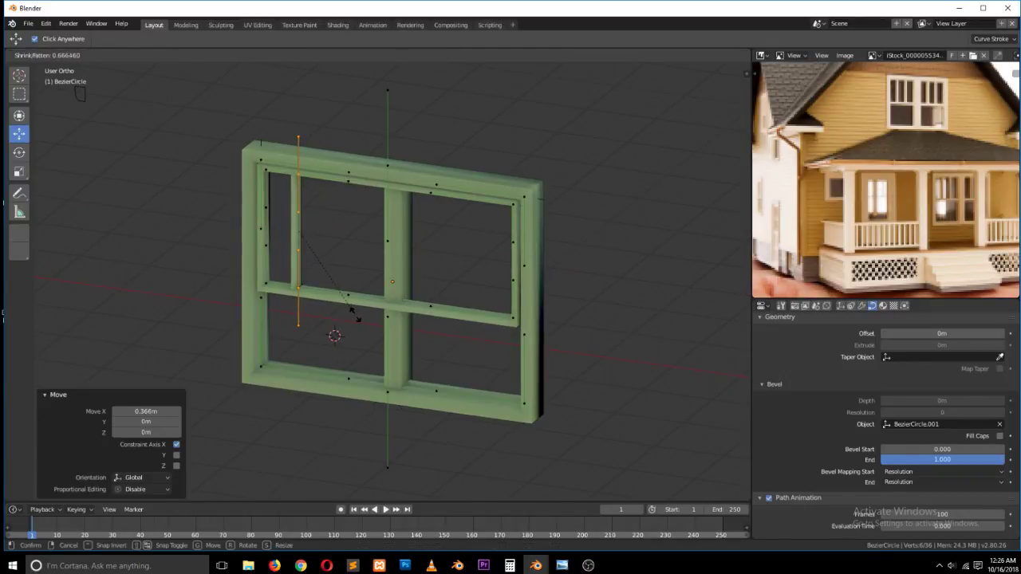
pyautogui.click(351, 310)
# - Duplicate the thin bar along X, placing one copy -0.682 m away in the left pane and two in the right pane
pyautogui.hotkey('shift', 'd')
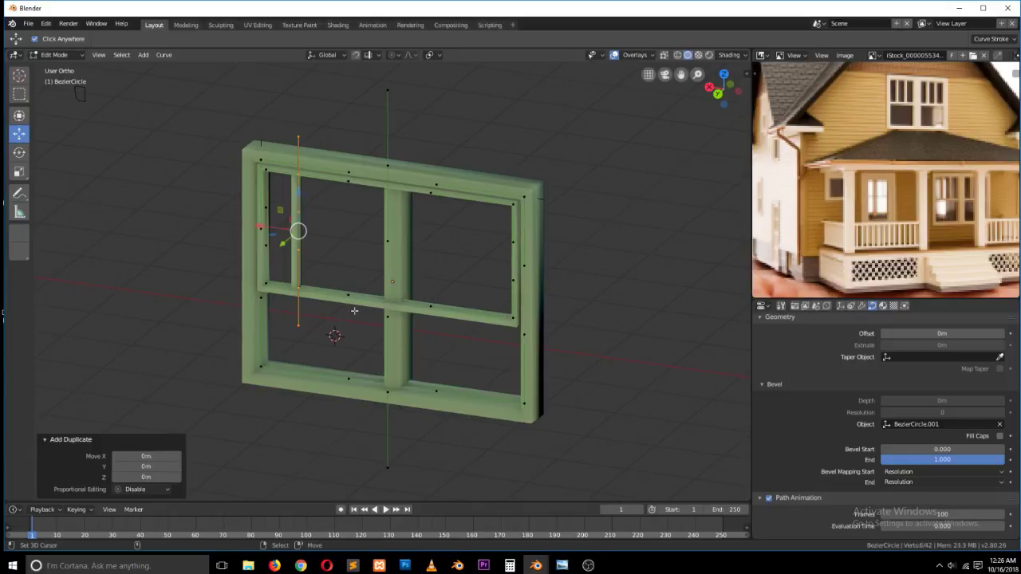
pyautogui.click(312, 232)
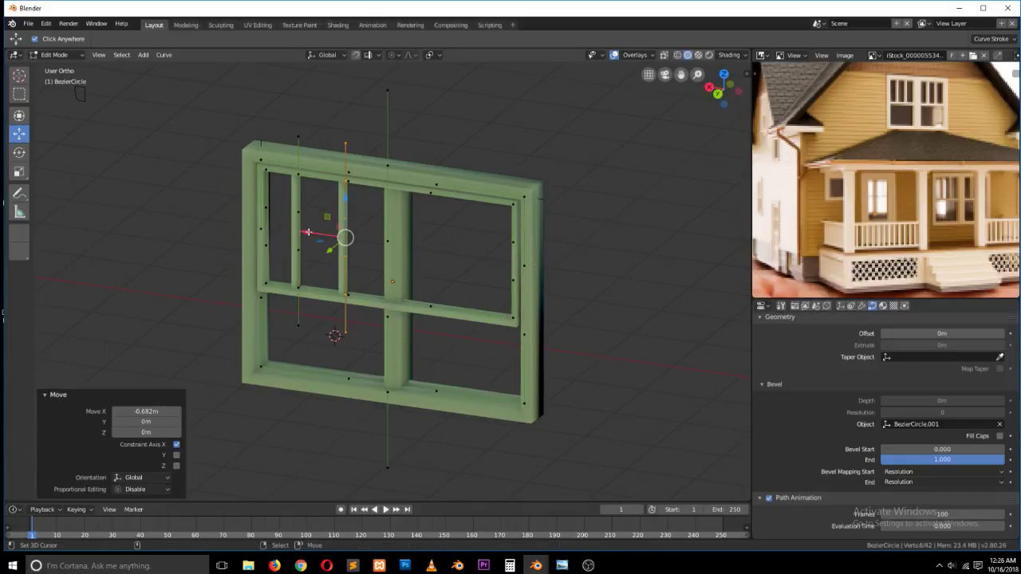
pyautogui.hotkey('shift', 'd')
pyautogui.rightClick(307, 232)
pyautogui.moveTo(308, 232); pyautogui.dragTo(403, 250)
pyautogui.hotkey('shift', 'd')
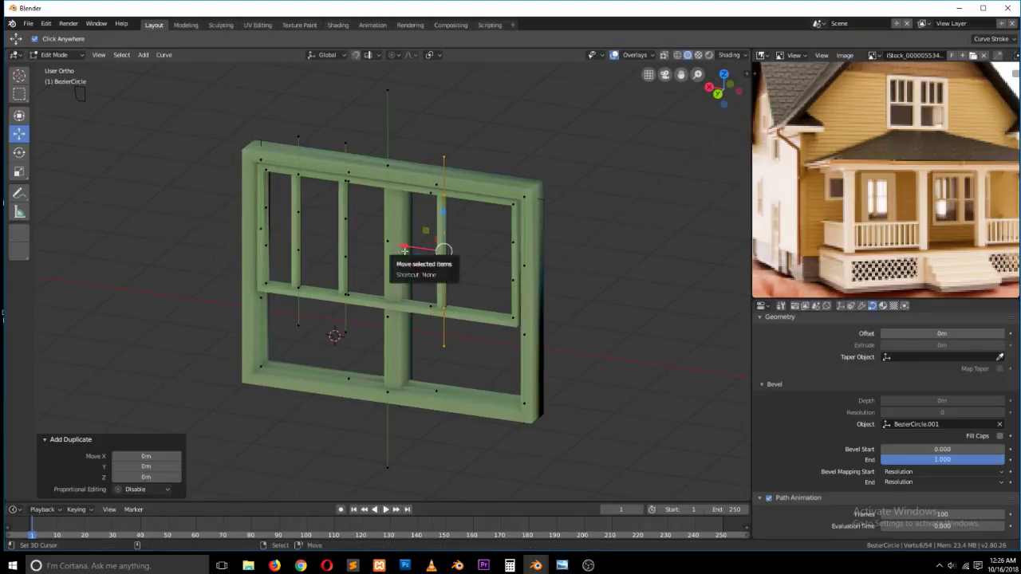
pyautogui.click(408, 276)
pyautogui.press('Tab')
# - Duplicate the finished double window object and move the copy -5.27 m along X towards the house
pyautogui.scroll(-4, 408, 275)
pyautogui.moveTo(409, 275)
pyautogui.mouseDown(button='middle')
pyautogui.moveTo(471, 242)
pyautogui.moveTo(408, 263)
pyautogui.mouseUp(button='middle')
pyautogui.moveTo(467, 297); pyautogui.dragTo(685, 242)
pyautogui.press('Escape')
pyautogui.scroll(-3, 808, 232)
pyautogui.scroll(3, 819, 231)
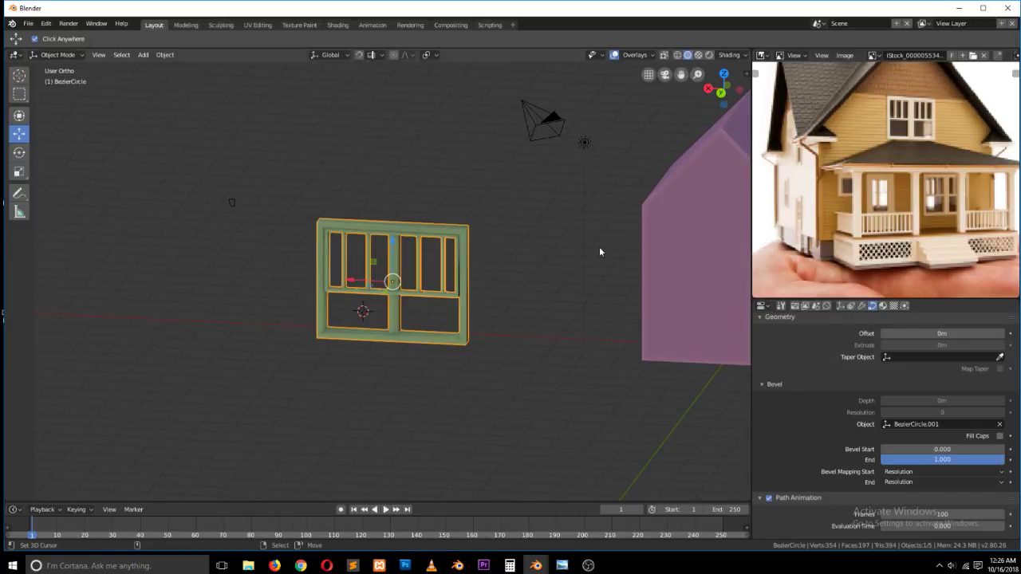
pyautogui.hotkey('shift', 'd')
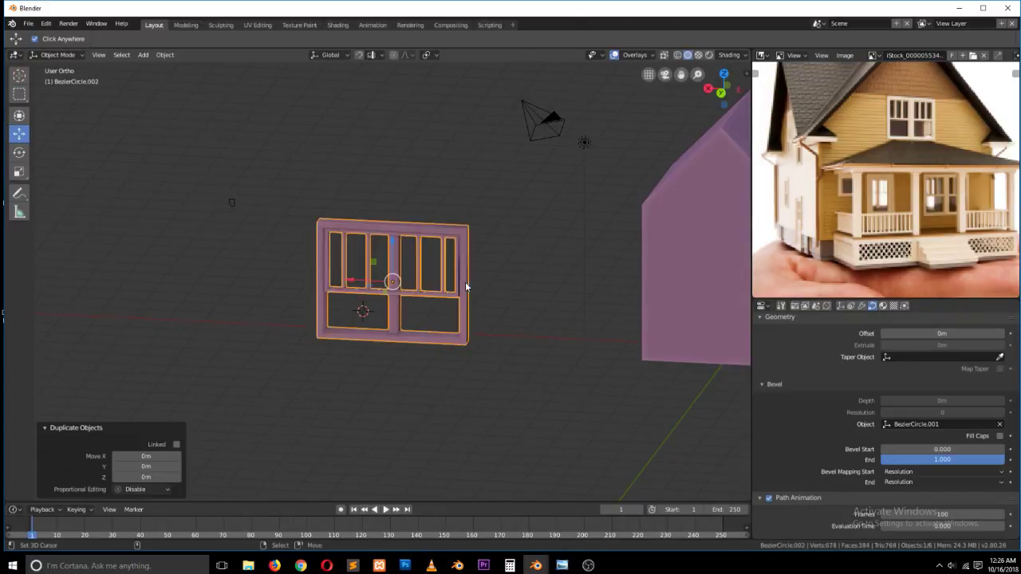
pyautogui.press('x')
pyautogui.click(606, 283)
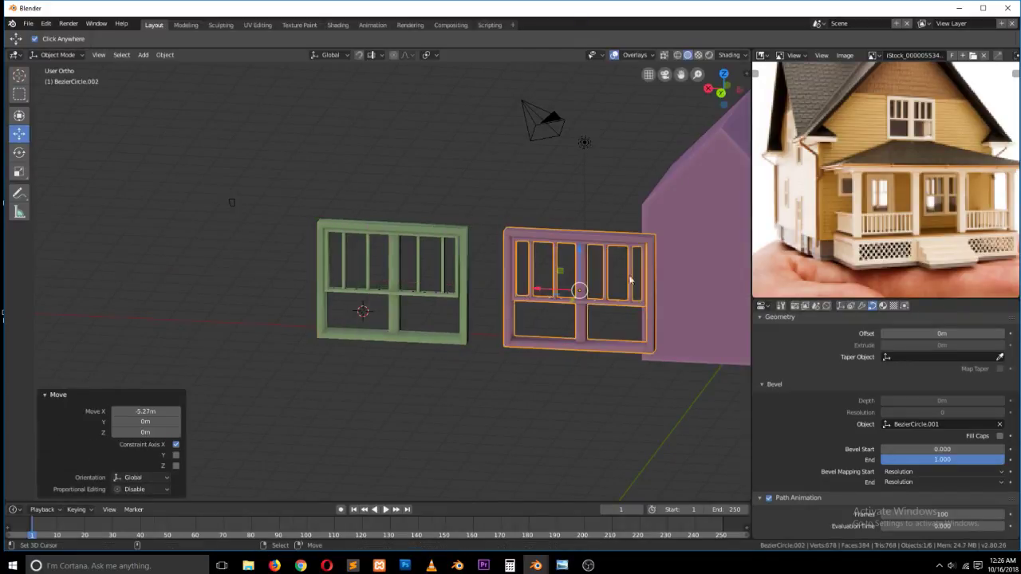
# - Select the linked points of the thick central bar in the copied window and delete its vertices
pyautogui.press('Tab')
pyautogui.rightClick(578, 336)
pyautogui.hotkey('ctrl', 'l')
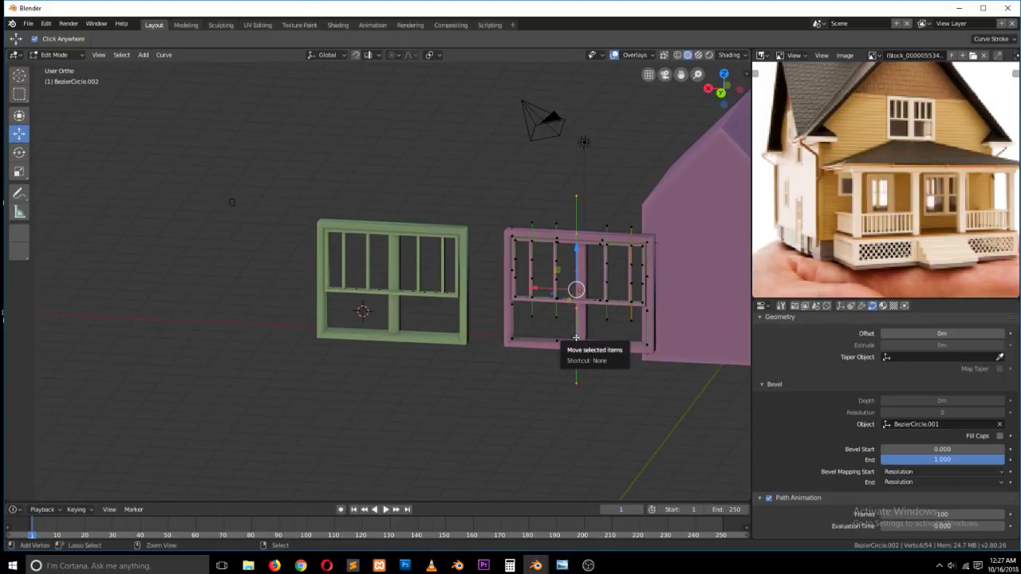
pyautogui.press('x')
pyautogui.click(586, 261)
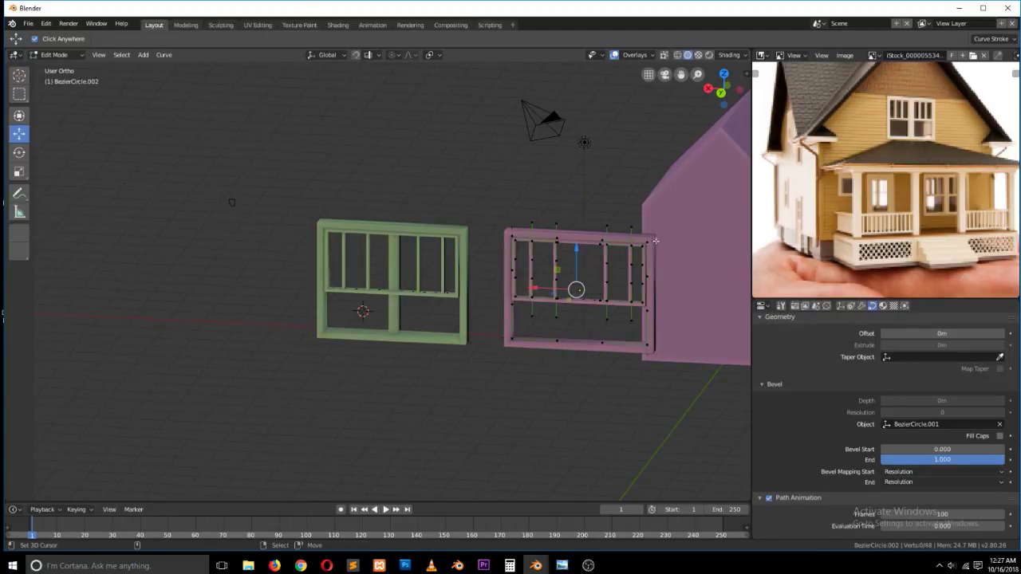
pyautogui.rightClick(606, 241)
pyautogui.rightClick(607, 283)
pyautogui.keyDown('shift'); pyautogui.rightClick(631, 283); pyautogui.keyUp('shift')
pyautogui.scroll(2, 625, 288)
pyautogui.keyDown('shift'); pyautogui.rightClick(700, 334); pyautogui.keyUp('shift')
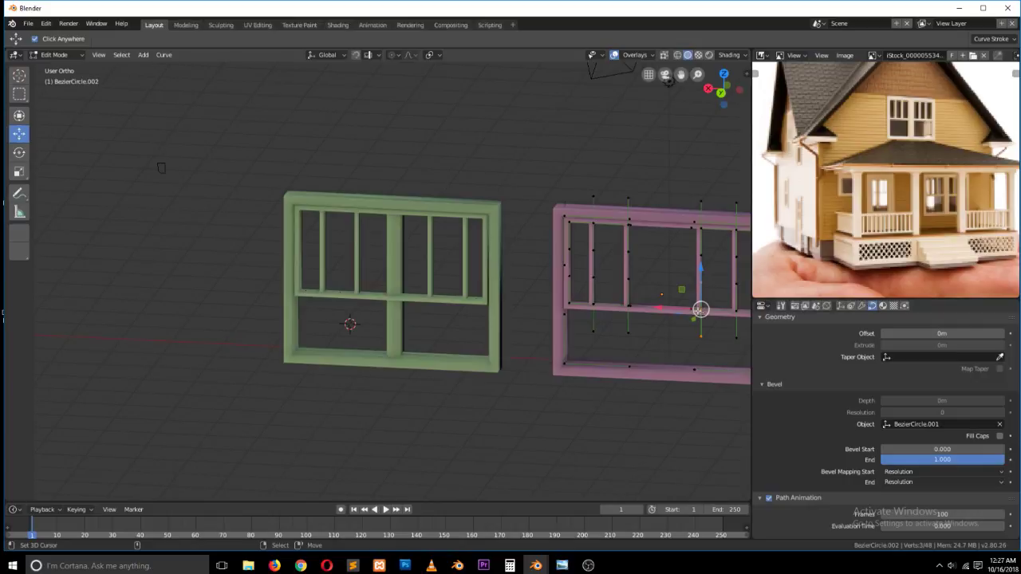
pyautogui.press('g')
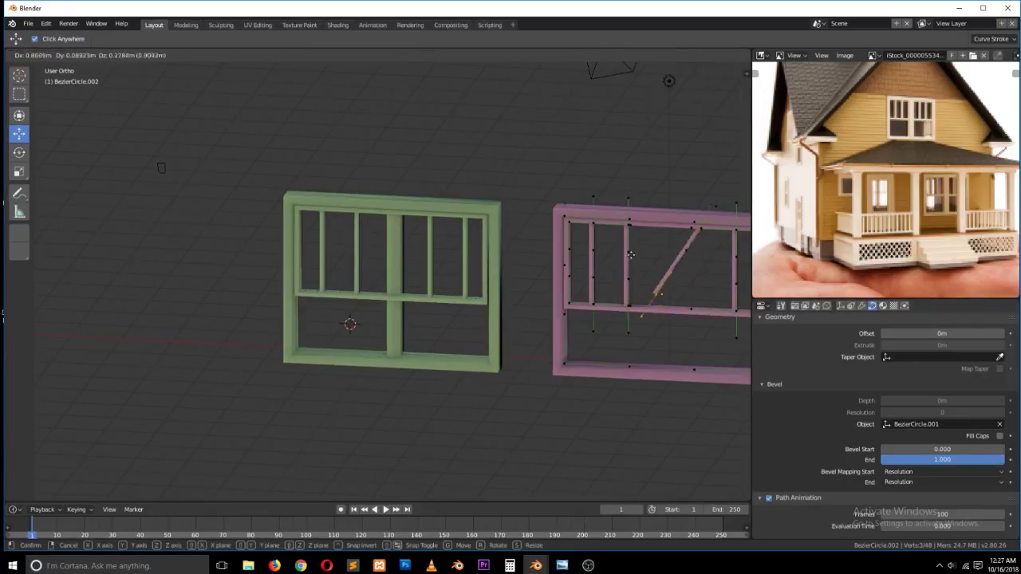
pyautogui.click(640, 265)
# - Delete the vertices of the two thin bars in the right half of the copied window's sash
pyautogui.rightClick(704, 283)
pyautogui.hotkey('ctrl', 'l')
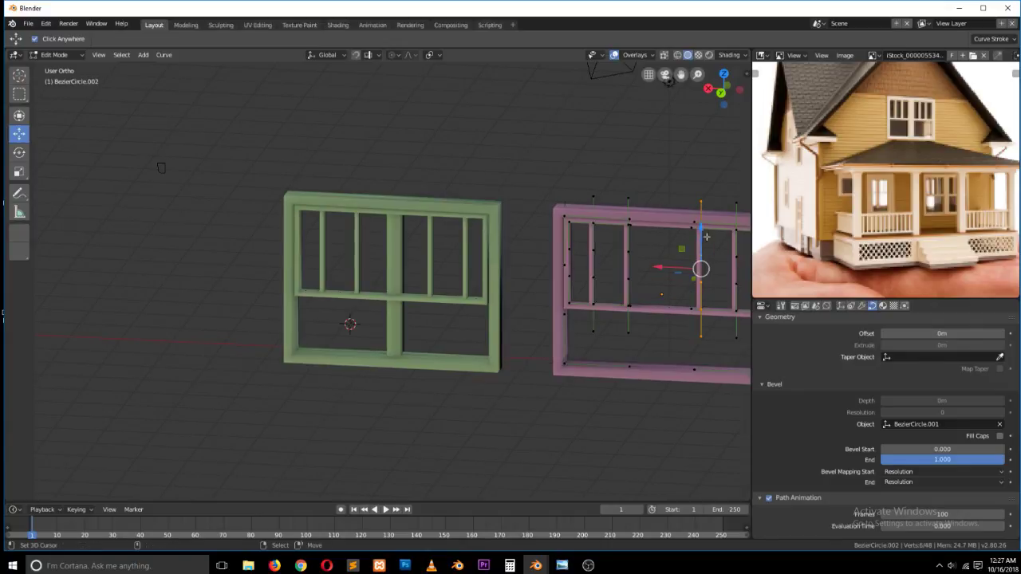
pyautogui.scroll(-1, 712, 229)
pyautogui.press('x')
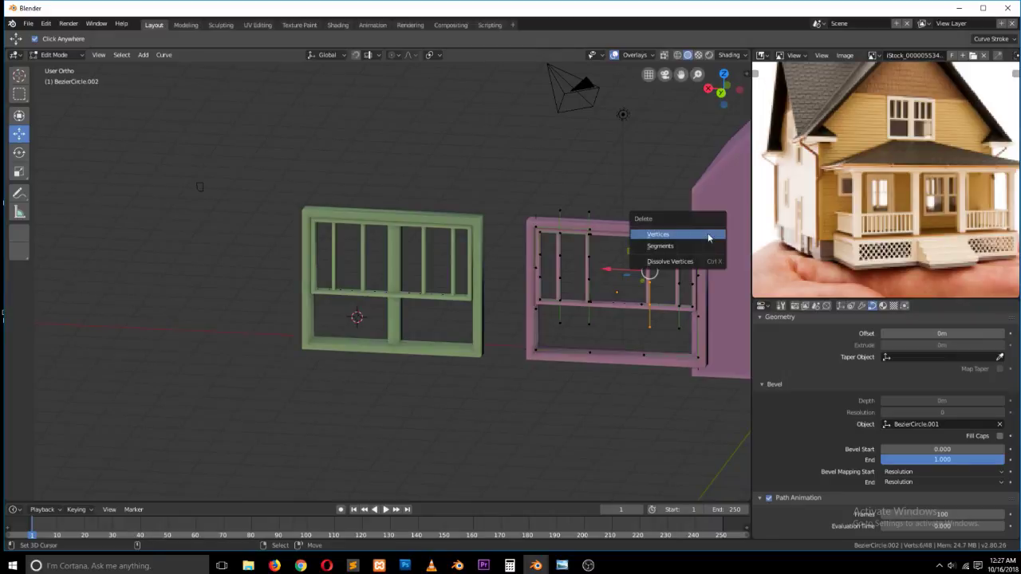
pyautogui.click(708, 237)
pyautogui.rightClick(679, 306)
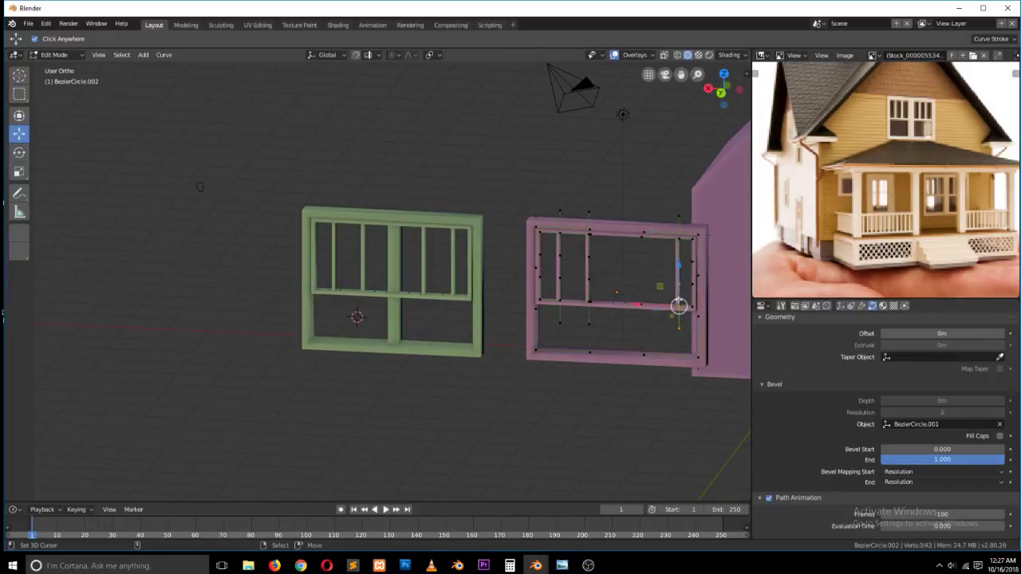
pyautogui.press('x')
pyautogui.click(683, 245)
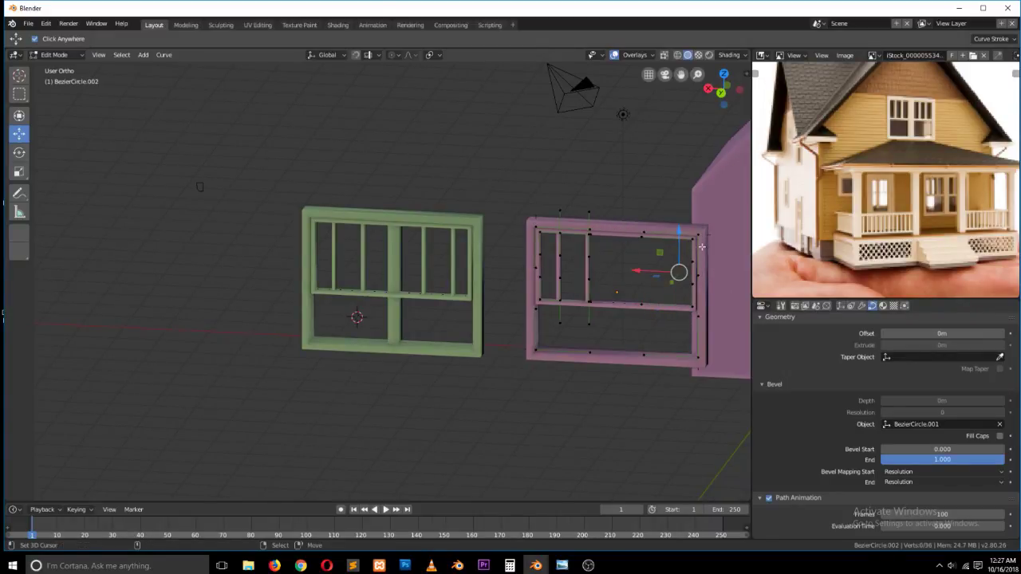
# - Move the right side of the copied frame and sash about 2.02 m along X to make a single window, and deselect everything
pyautogui.press('b')
pyautogui.moveTo(634, 225); pyautogui.dragTo(721, 416)
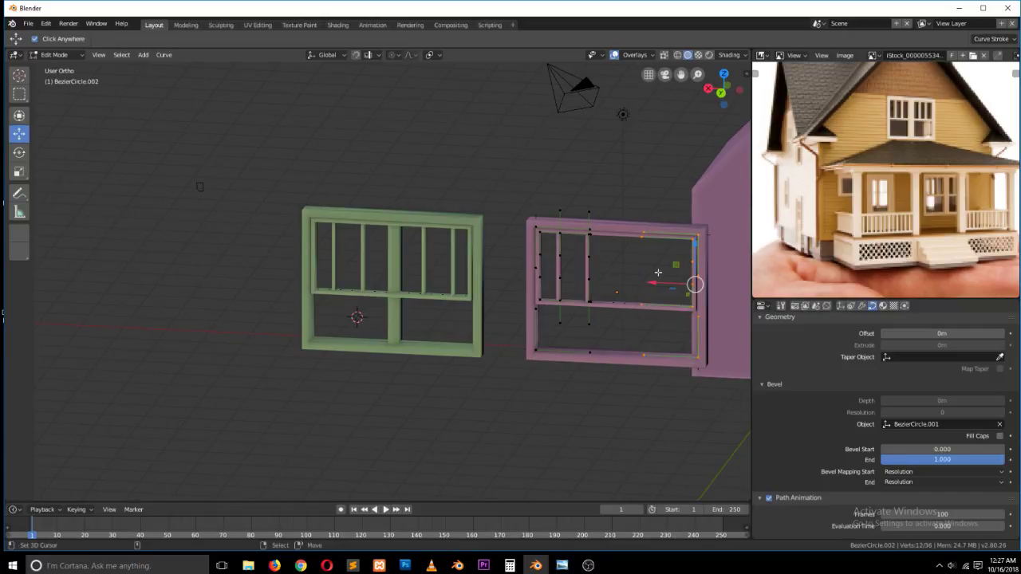
pyautogui.press('g')
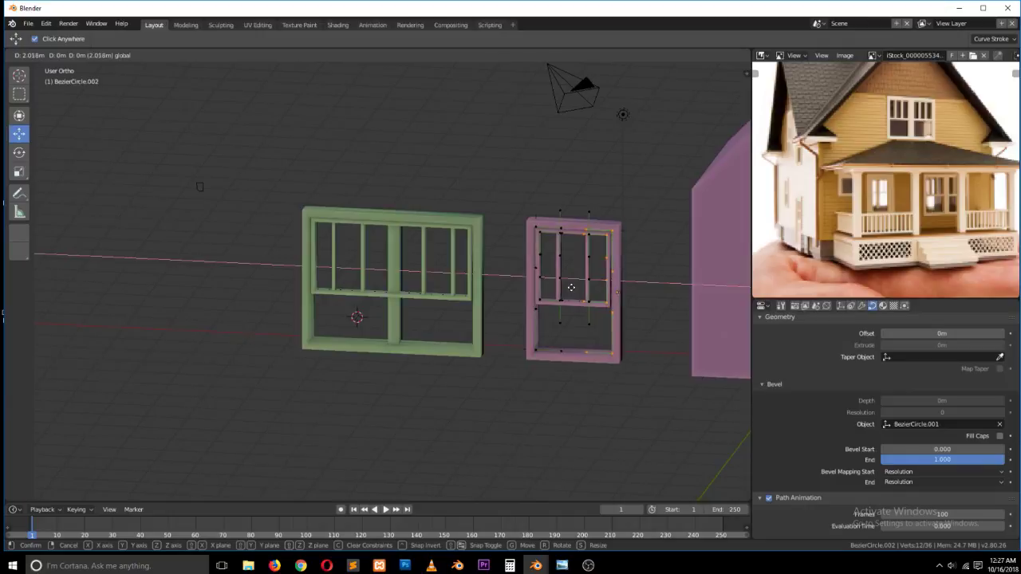
pyautogui.click(572, 287)
pyautogui.press('Tab')
pyautogui.press('a')
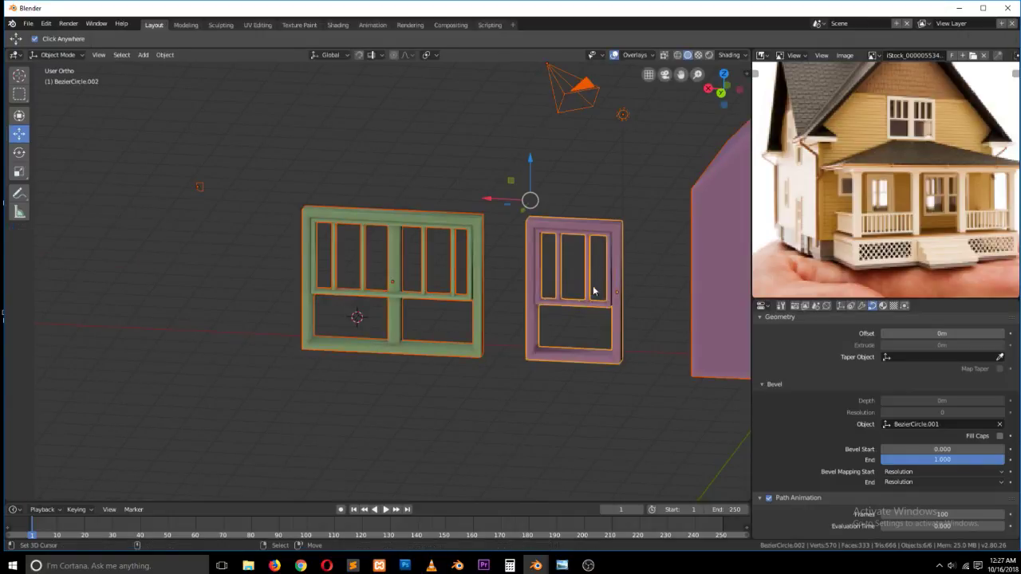
pyautogui.hotkey('alt', 'a')
# - Place the 3D cursor from the front view in the empty space to the right of both windows
pyautogui.moveTo(510, 269); pyautogui.dragTo(573, 267, button='middle')
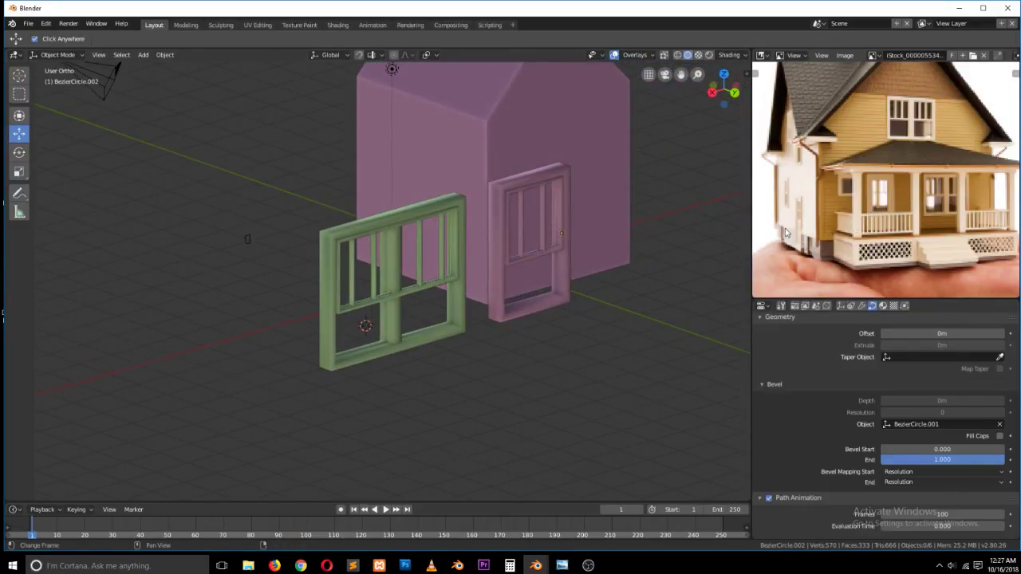
pyautogui.scroll(-3, 530, 258)
pyautogui.press('KP_1')
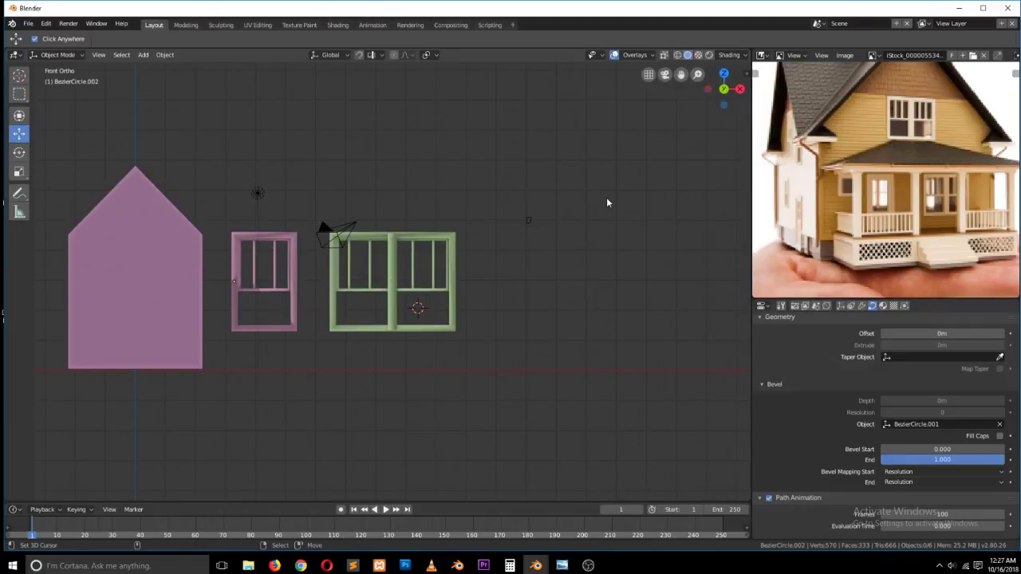
pyautogui.keyDown('shift'); pyautogui.rightClick(573, 213); pyautogui.keyUp('shift')
pyautogui.keyDown('shift'); pyautogui.rightClick(435, 212); pyautogui.keyUp('shift')
pyautogui.keyDown('shift'); pyautogui.rightClick(560, 267); pyautogui.keyUp('shift')
pyautogui.click(20, 75)
pyautogui.click(543, 194)
pyautogui.hotkey('shift', 'a')
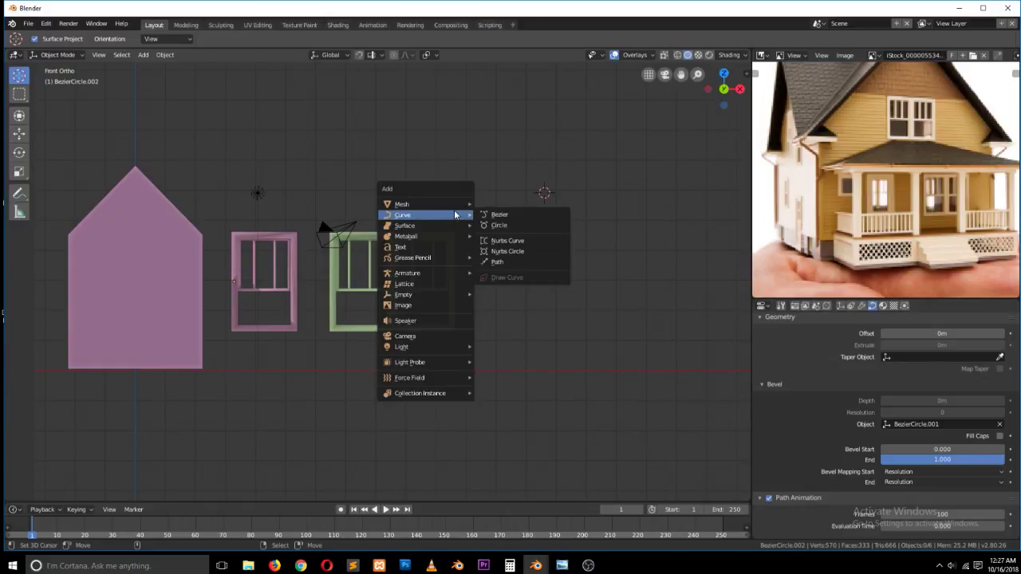
pyautogui.moveTo(429, 205)
pyautogui.click(497, 205)
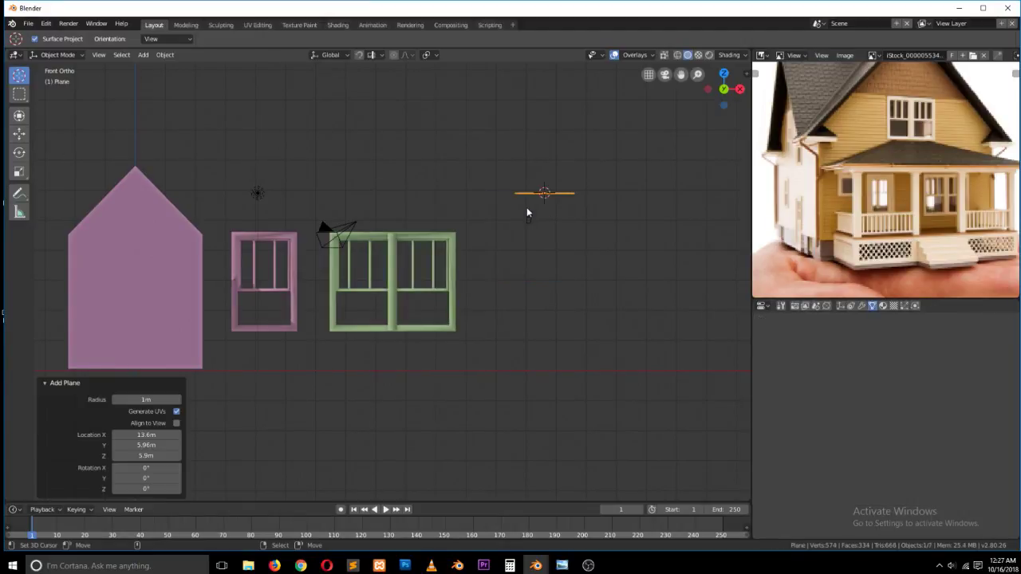
pyautogui.write('rx')
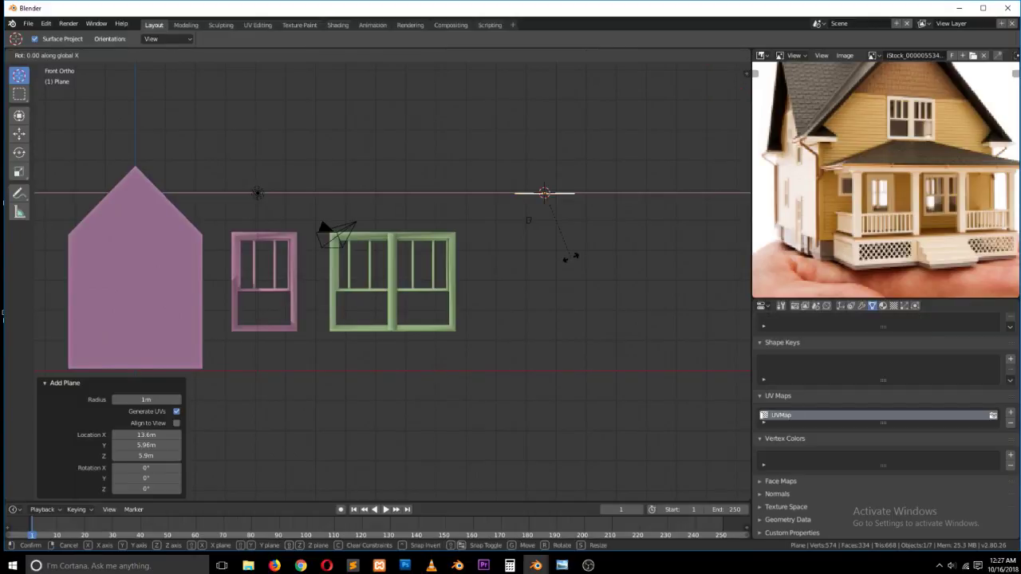
pyautogui.write('90')
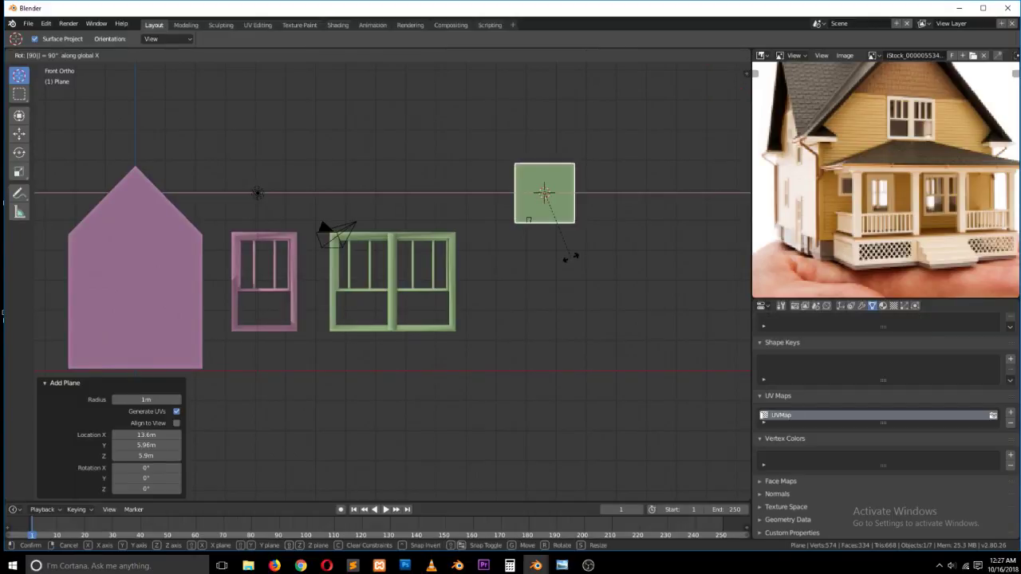
pyautogui.press('Return')
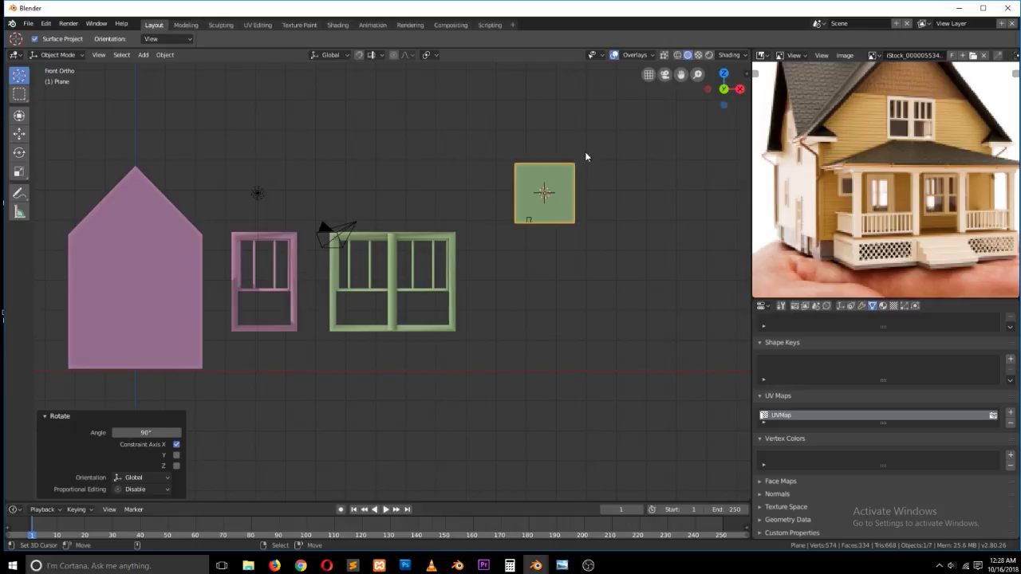
pyautogui.press('x')
pyautogui.click(583, 196)
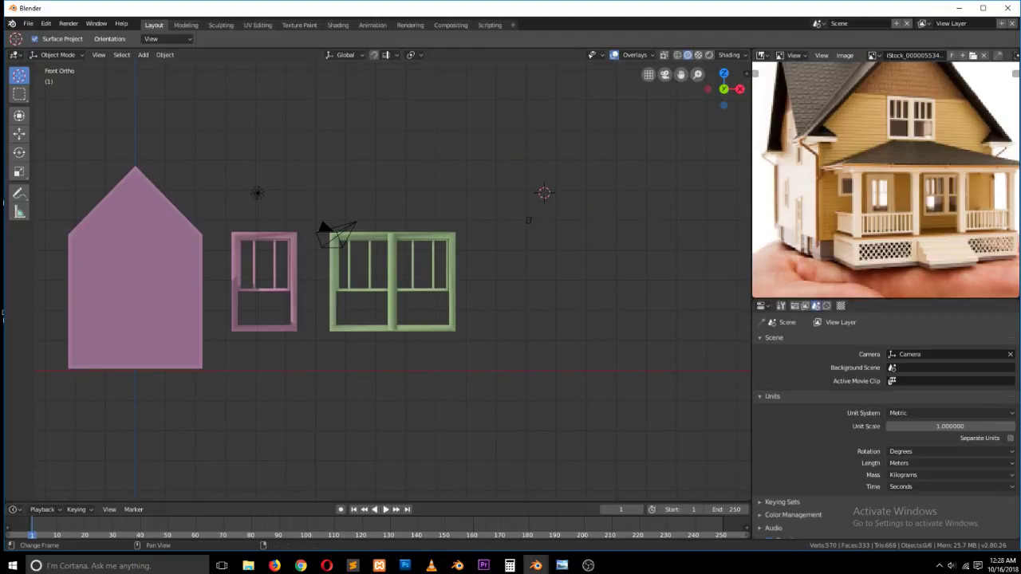
pyautogui.click(301, 565)
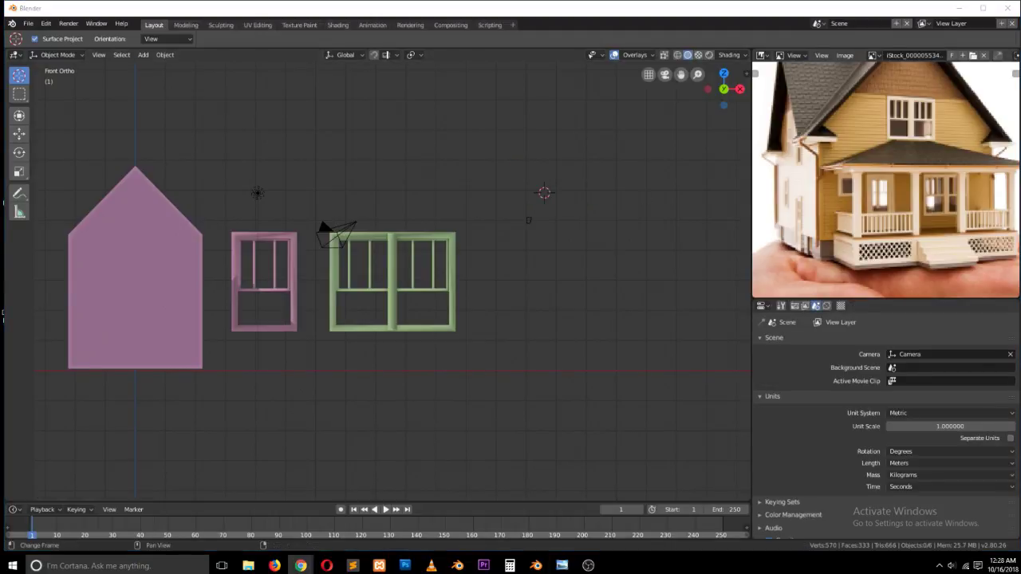
# - Duplicate the narrow single window and place the copy about 9.9 m along X and 1.5 m up, beyond the double window
pyautogui.click(289, 259)
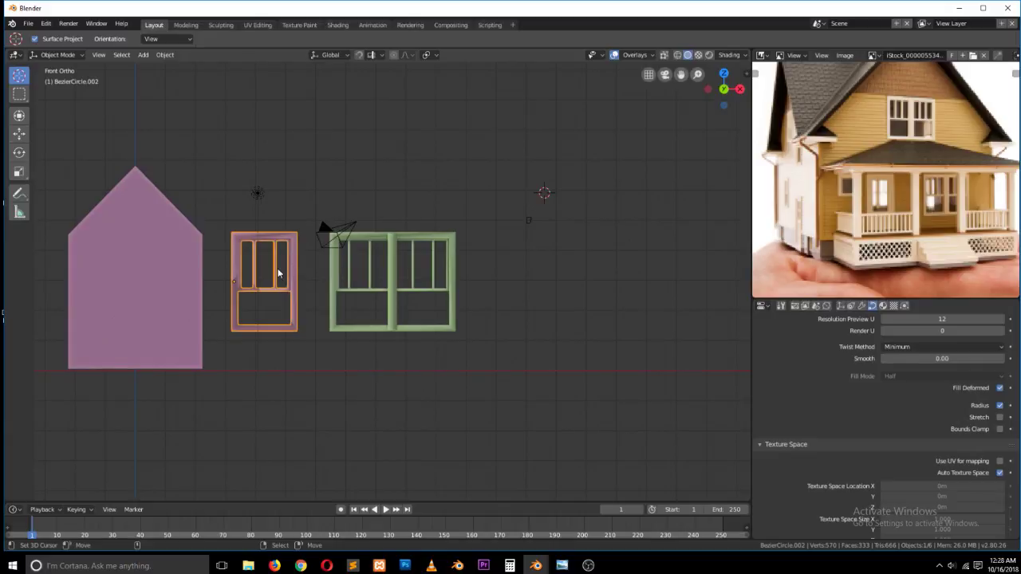
pyautogui.press('shift')
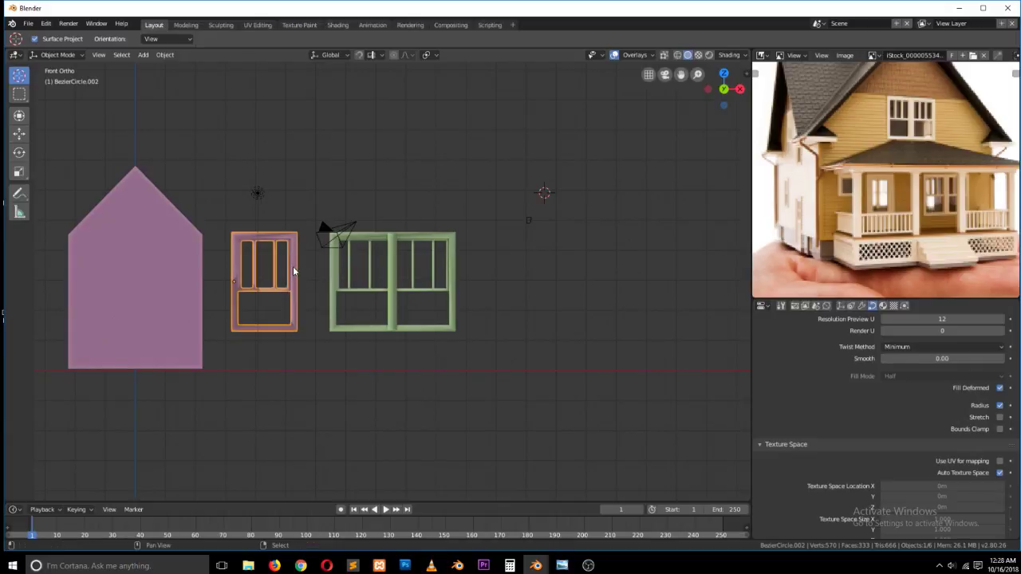
pyautogui.hotkey('shift', 'd')
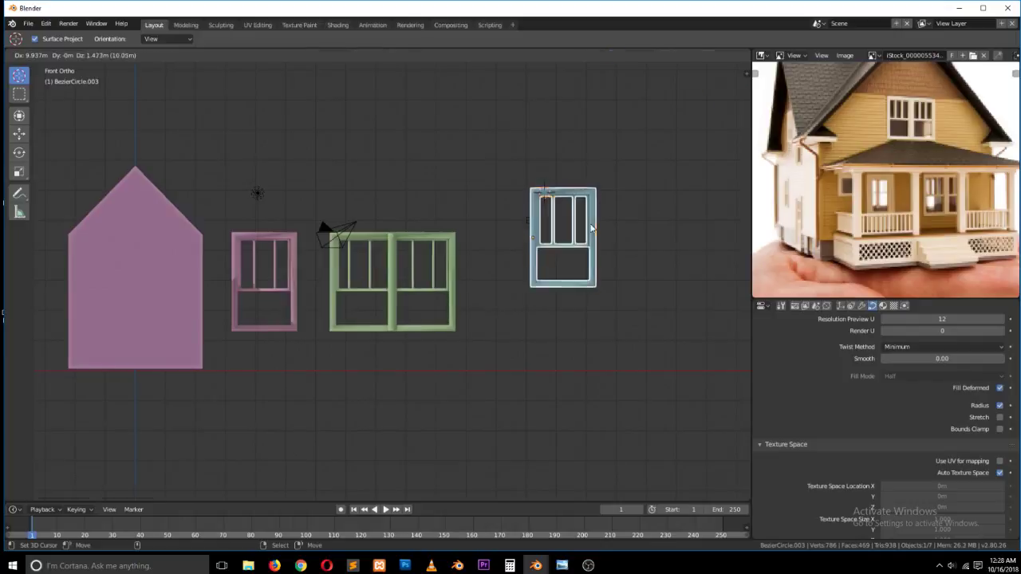
pyautogui.click(590, 231)
# - Select the two bottom corner points of the new copy's outer frame and move them down along Z to lengthen it
pyautogui.press('Tab')
pyautogui.rightClick(537, 290)
pyautogui.keyDown('shift'); pyautogui.rightClick(604, 289); pyautogui.keyUp('shift')
pyautogui.moveTo(562, 247); pyautogui.dragTo(562, 317)
# - Widen the tall frame by moving its two right corner points 0.94 m along X
pyautogui.rightClick(588, 193)
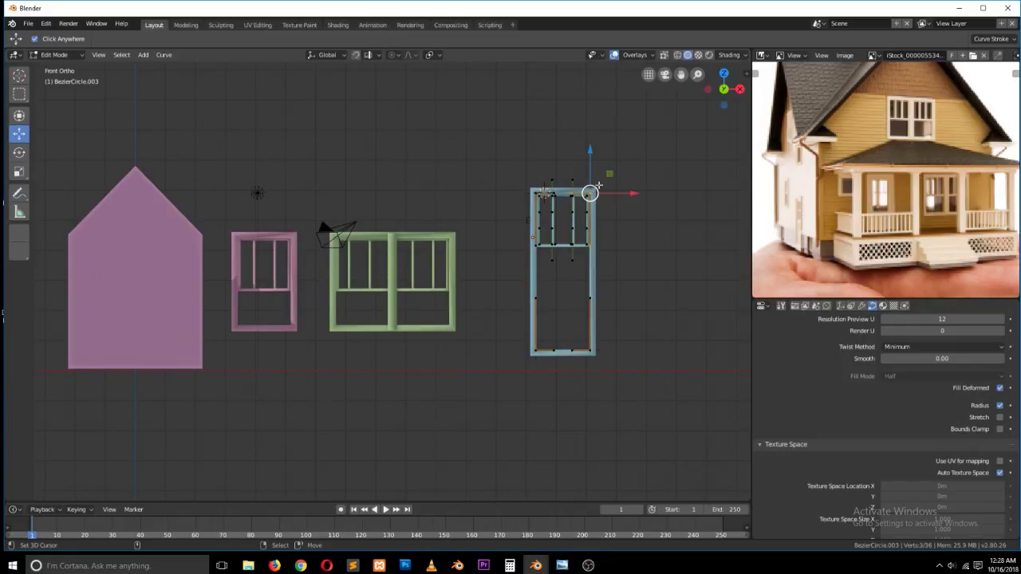
pyautogui.keyDown('shift'); pyautogui.rightClick(591, 351); pyautogui.keyUp('shift')
pyautogui.moveTo(625, 275); pyautogui.dragTo(655, 283)
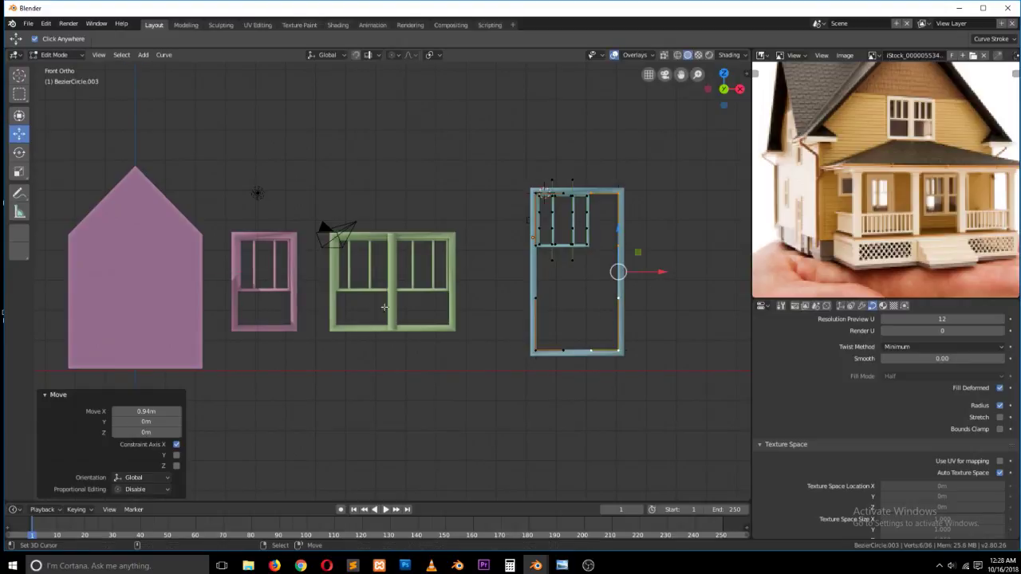
# - Widen the small upper inner frame of the tall window by moving its two right corner points along X to the outer frame
pyautogui.scroll(1, 605, 249)
pyautogui.click(626, 177)
pyautogui.keyDown('shift'); pyautogui.click(633, 239); pyautogui.keyUp('shift')
pyautogui.moveTo(667, 209); pyautogui.dragTo(696, 208)
pyautogui.press('Tab')
pyautogui.moveTo(696, 209); pyautogui.dragTo(554, 303, button='middle')
pyautogui.press('KP_1')
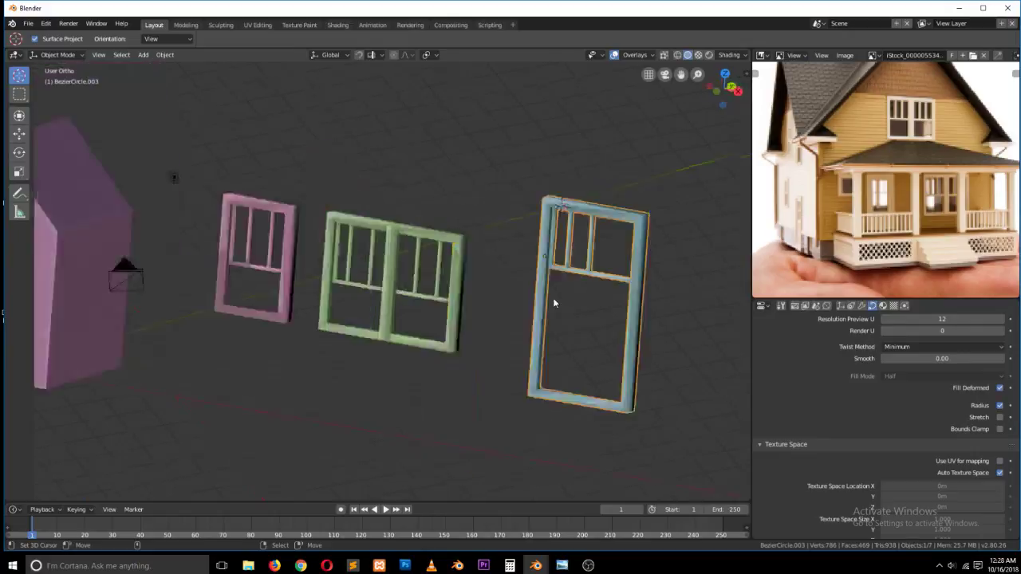
pyautogui.press('KP_1')
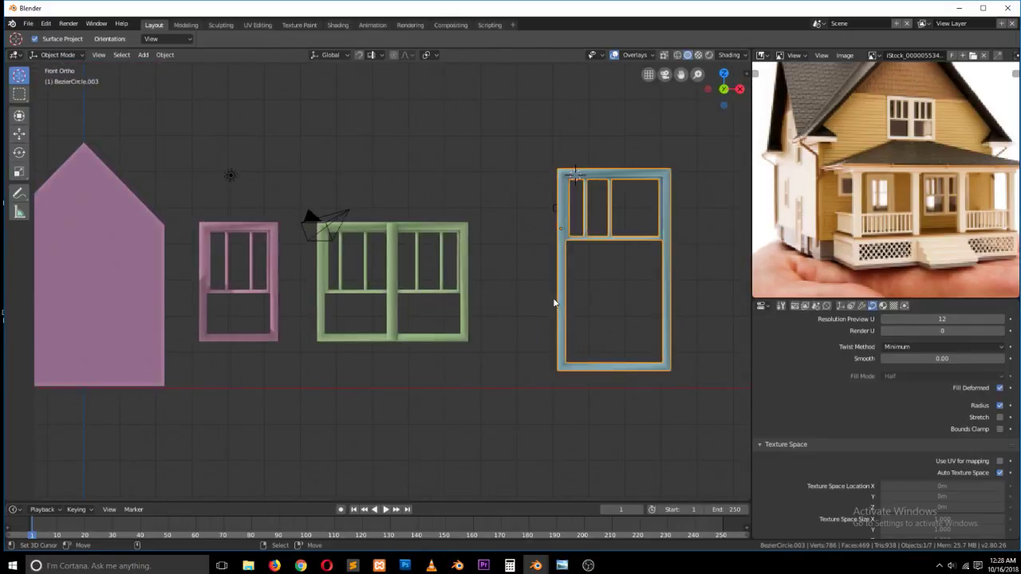
# - Duplicate the two vertical bars in the upper inner frame and place the copies about 1.1 m along X
pyautogui.press('Tab')
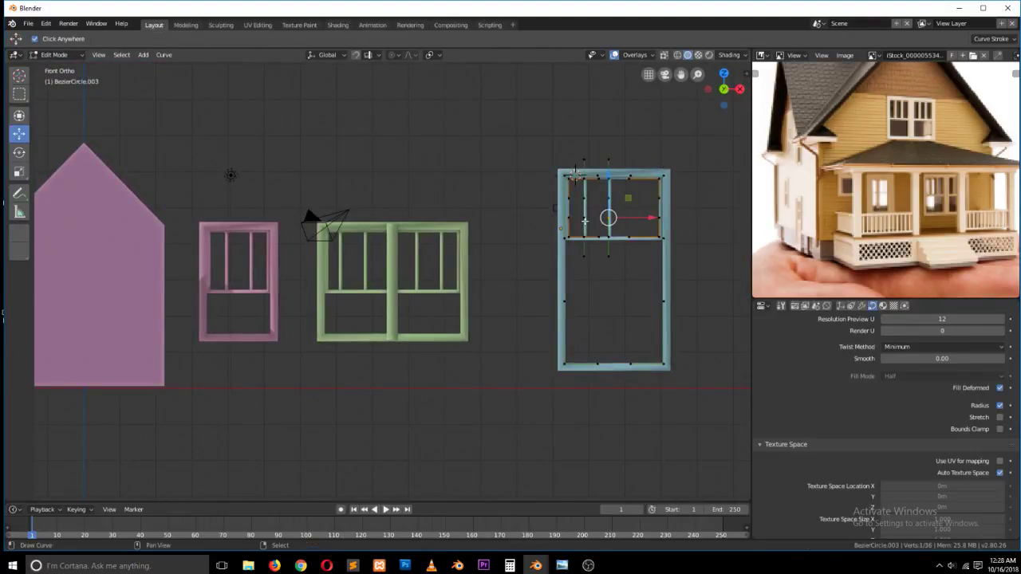
pyautogui.hotkey('ctrl', 'l')
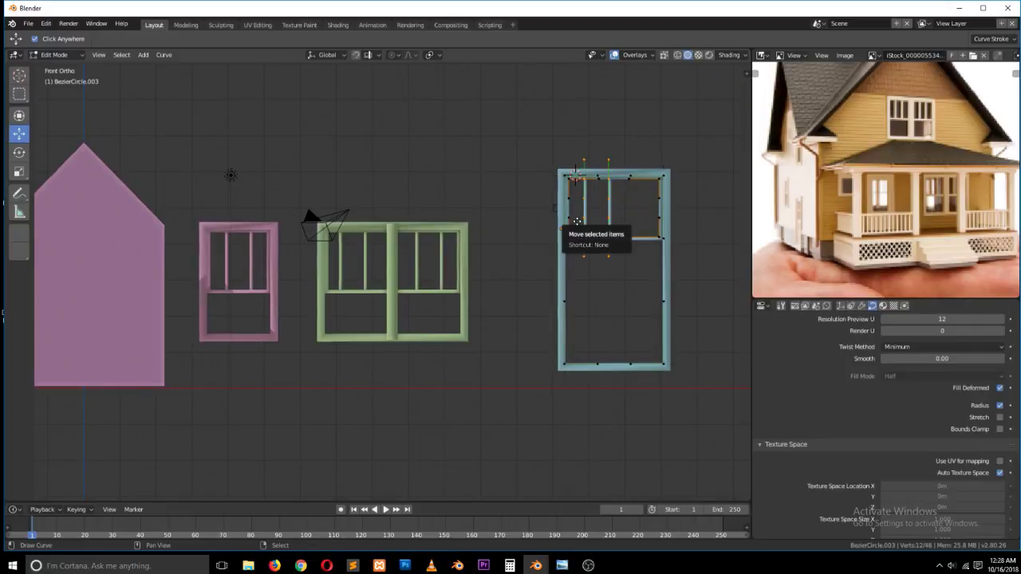
pyautogui.hotkey('shift', 'd')
pyautogui.press('x')
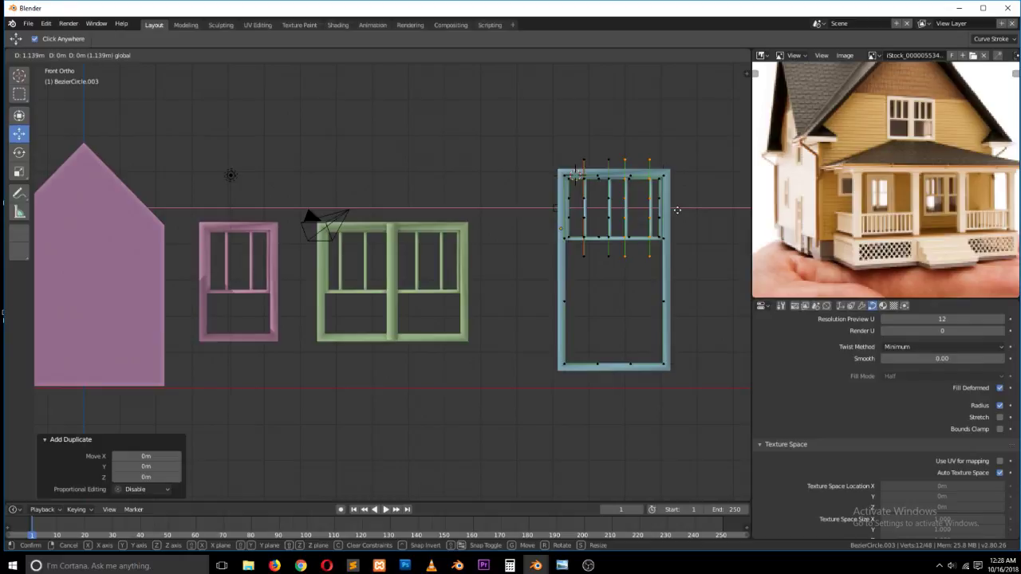
pyautogui.click(676, 210)
# - Select the whole rightmost vertical bar and shift it slightly left, closer to its neighbouring bar
pyautogui.rightClick(648, 200)
pyautogui.press('l')
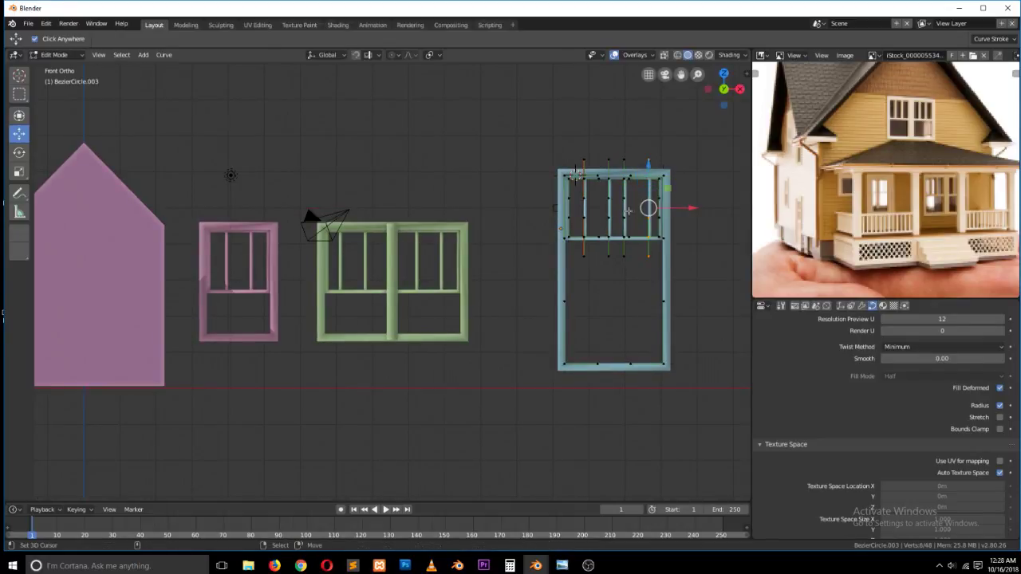
pyautogui.press('g')
pyautogui.click(576, 174)
pyautogui.press('Tab')
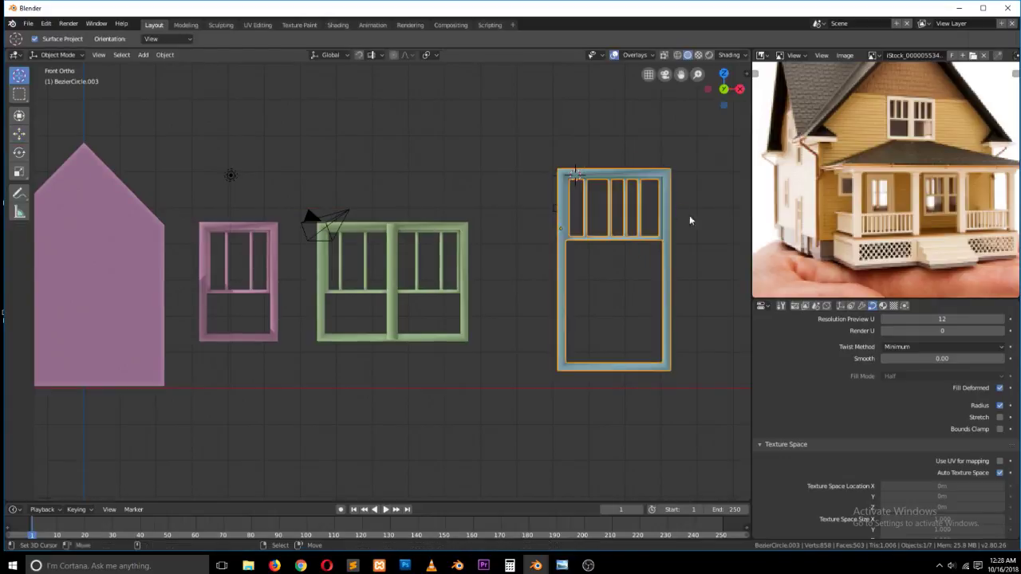
pyautogui.click(300, 566)
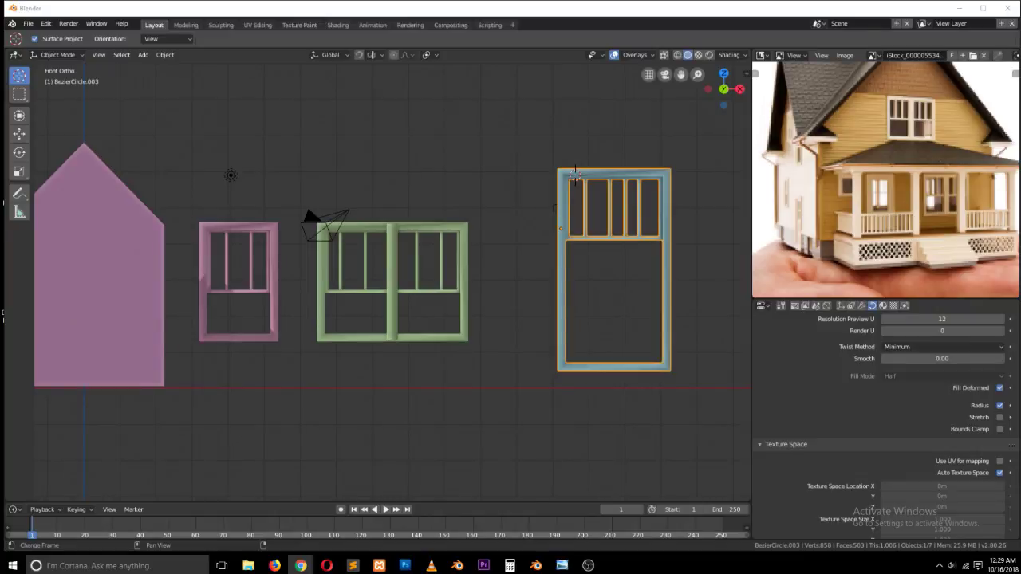
pyautogui.click(599, 248)
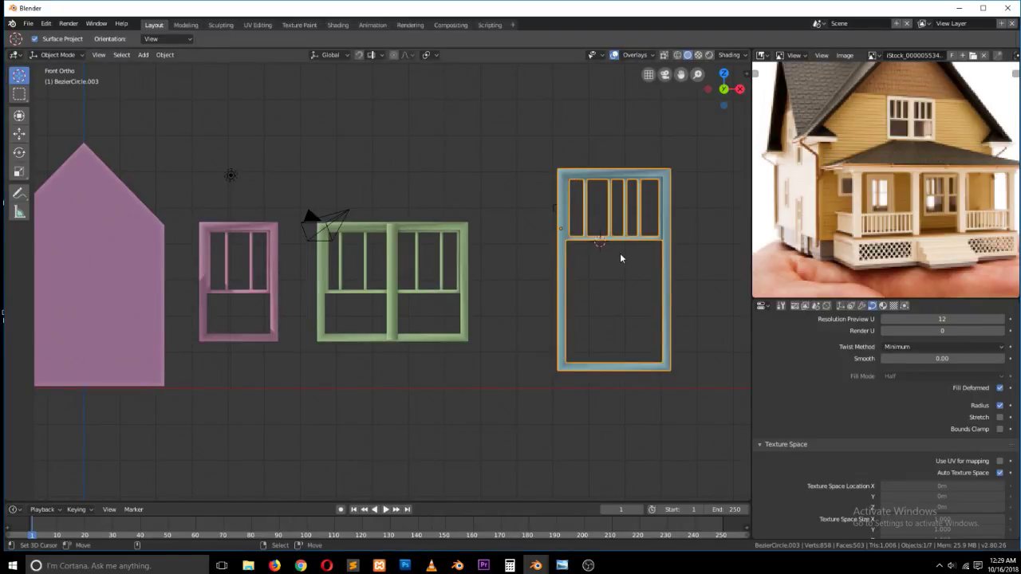
# - Lengthen the tall window's inner frame by moving its two bottom corner points about 1.97 m down along Z
pyautogui.press('Tab')
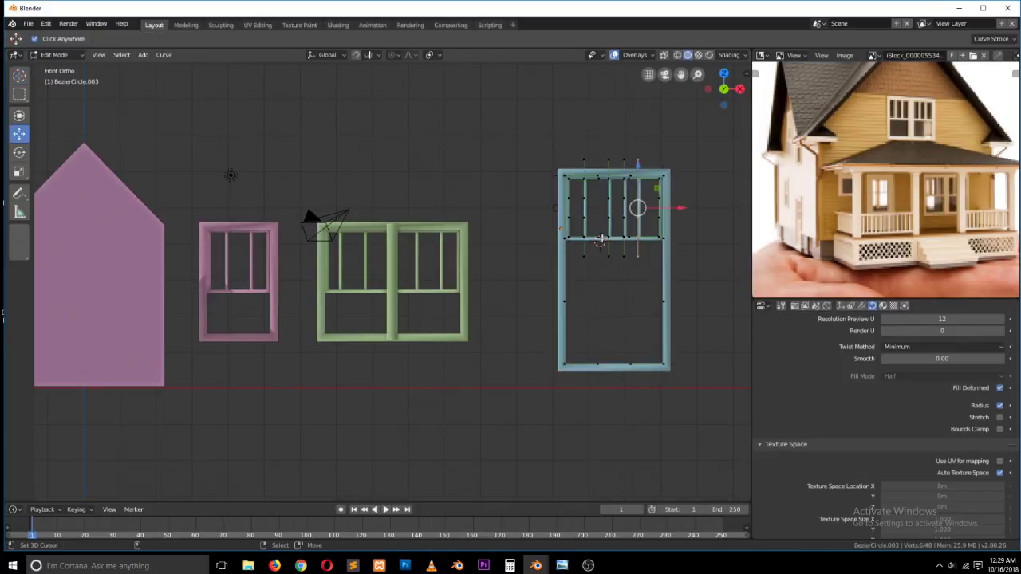
pyautogui.press('a')
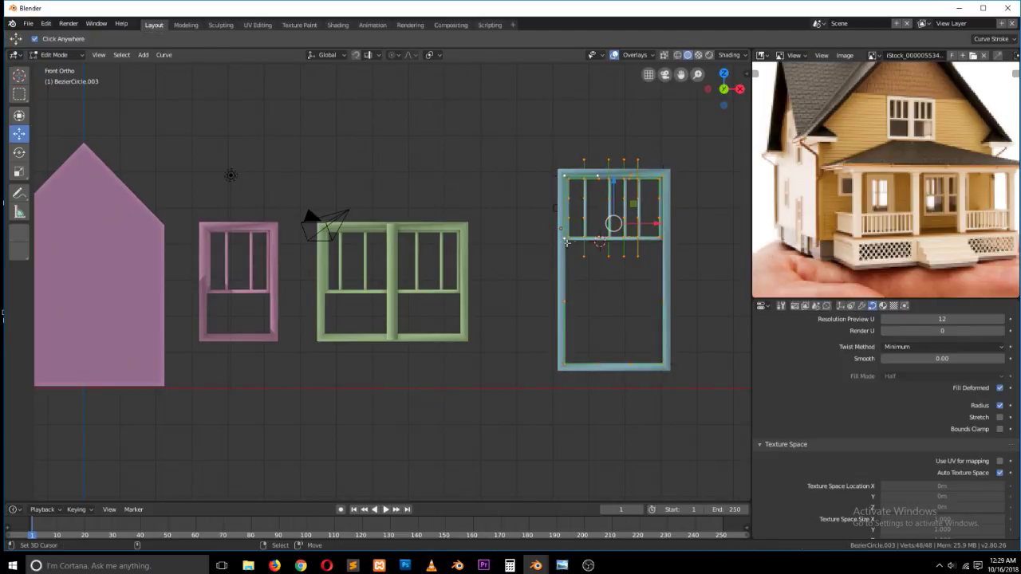
pyautogui.hotkey('alt', 'a')
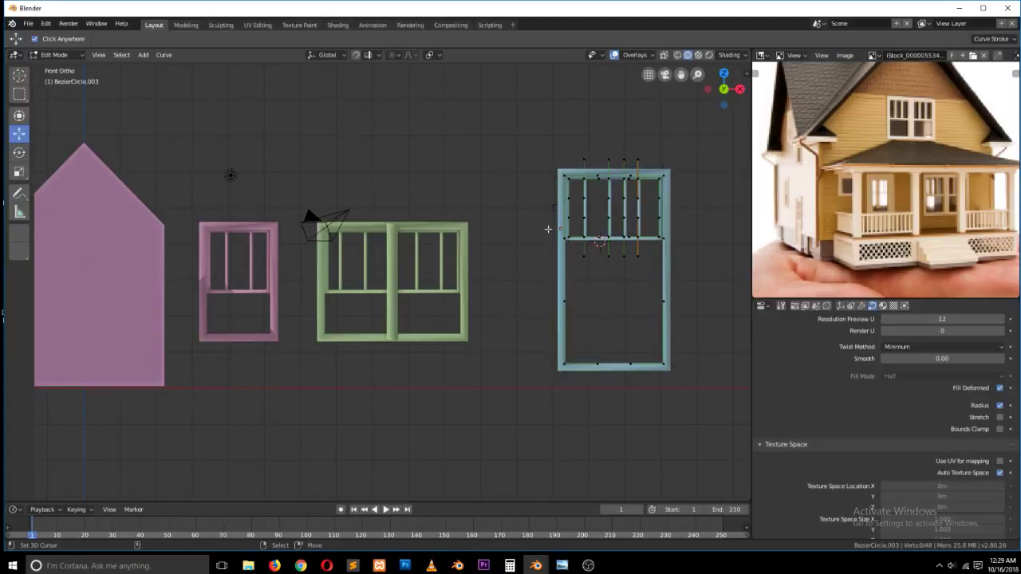
pyautogui.press('a')
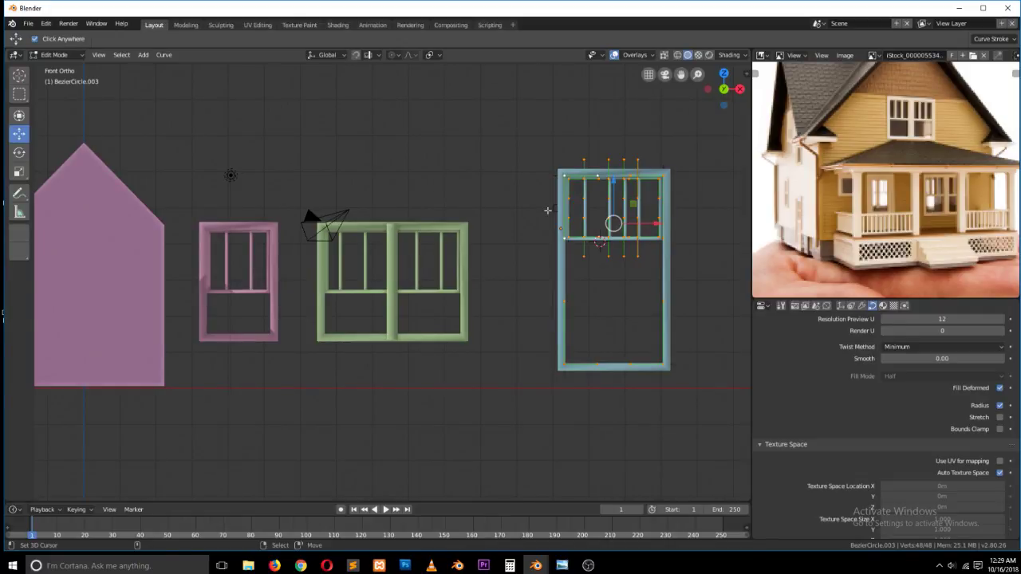
pyautogui.hotkey('alt', 'a')
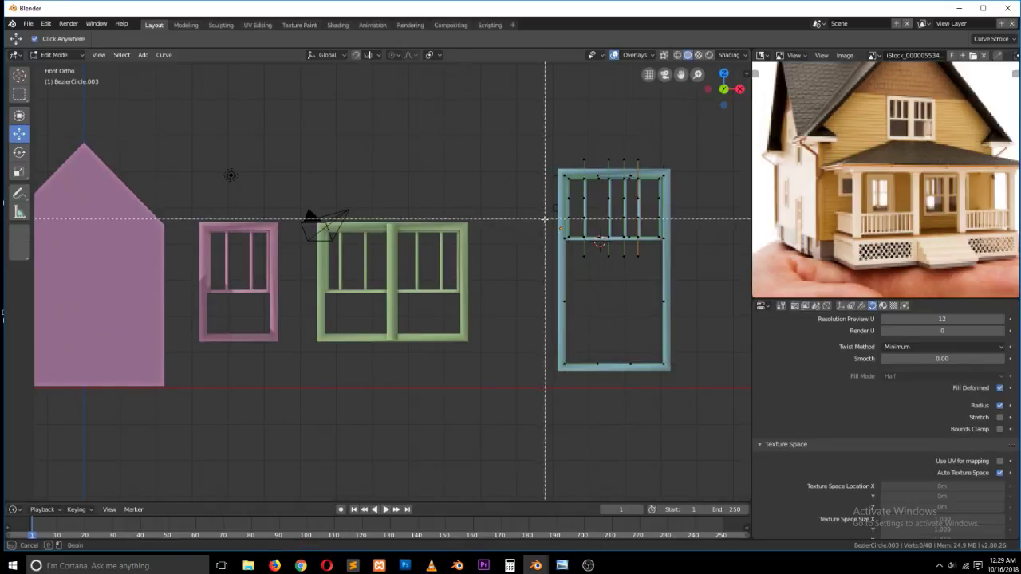
pyautogui.moveTo(532, 210); pyautogui.dragTo(703, 269)
pyautogui.moveTo(614, 193)
pyautogui.mouseDown()
pyautogui.moveTo(616, 237)
pyautogui.moveTo(619, 198)
pyautogui.mouseUp()
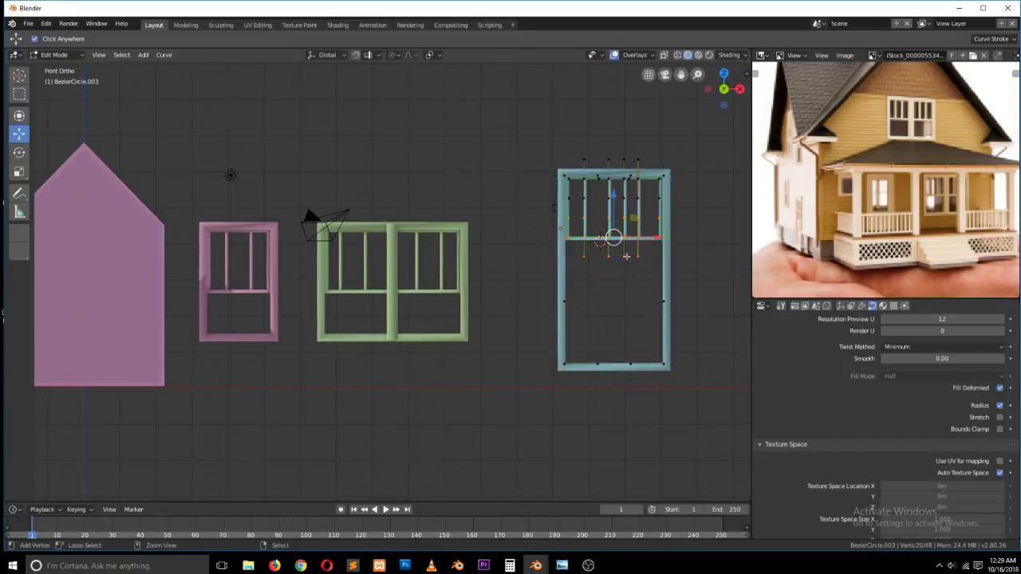
pyautogui.click(573, 237)
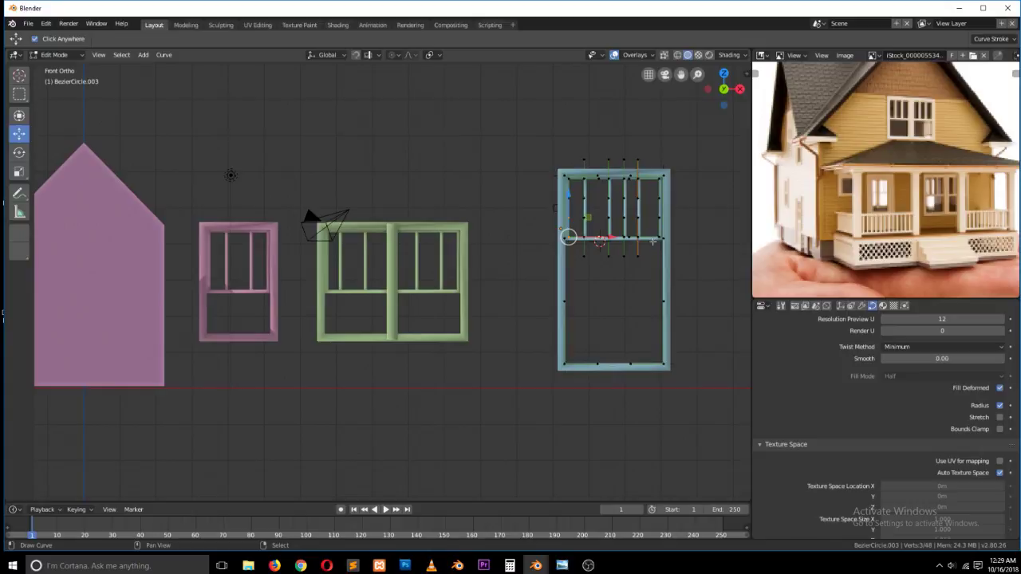
pyautogui.keyDown('shift'); pyautogui.click(659, 235); pyautogui.keyUp('shift')
pyautogui.press('g')
pyautogui.press('z')
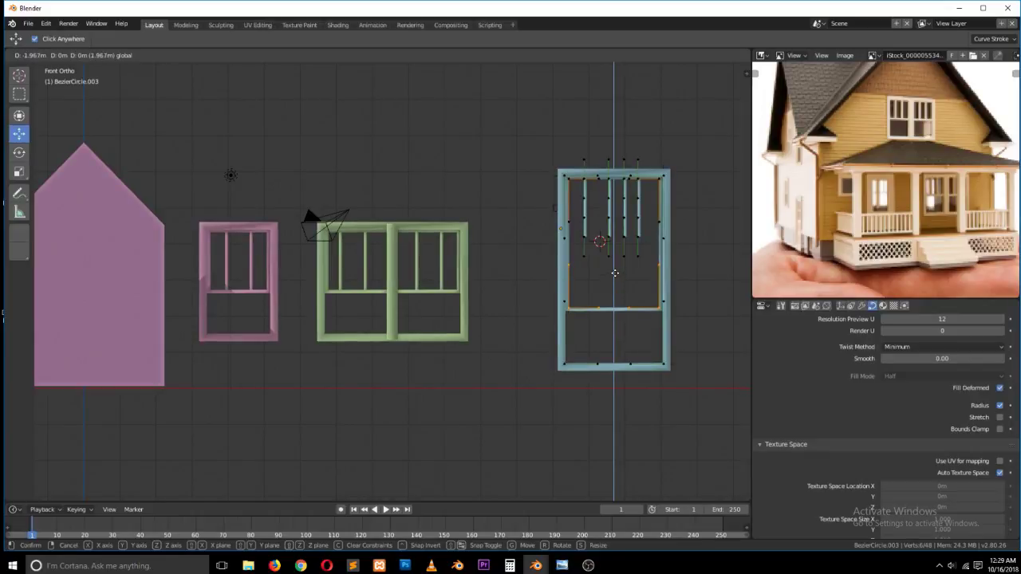
pyautogui.click(615, 273)
# - Select the lower end points of all four vertical bars and move them 1.98 m down along Z to the inner frame's bottom edge
pyautogui.rightClick(584, 237)
pyautogui.keyDown('shift'); pyautogui.rightClick(623, 237); pyautogui.keyUp('shift')
pyautogui.keyDown('shift'); pyautogui.rightClick(614, 197); pyautogui.keyUp('shift')
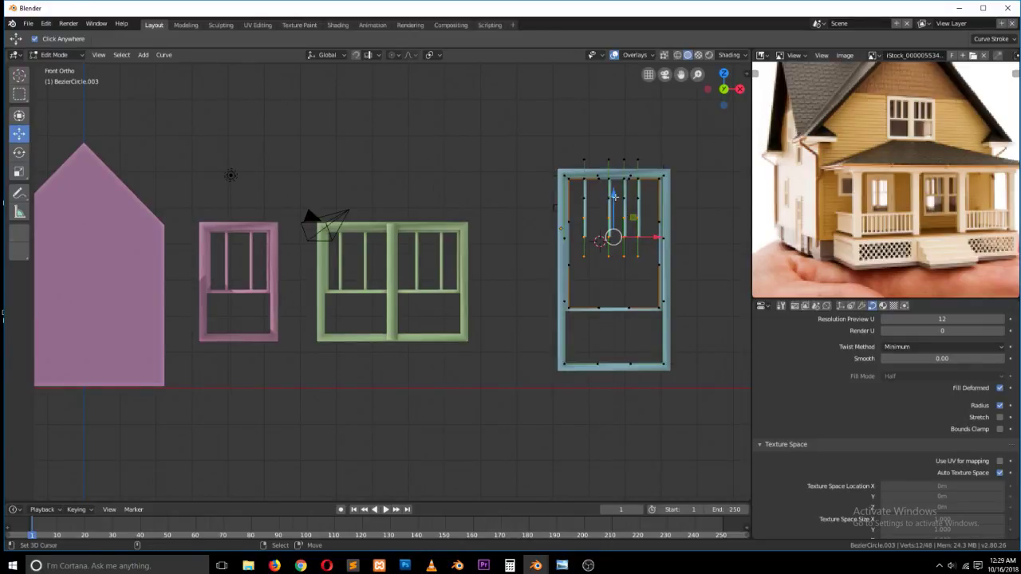
pyautogui.press('g')
pyautogui.press('z')
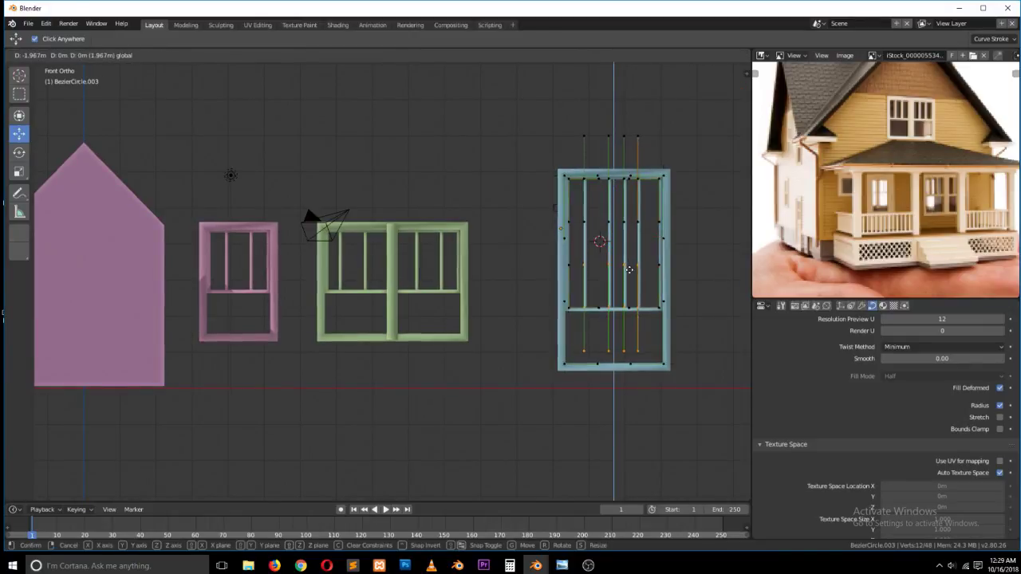
pyautogui.click(629, 269)
pyautogui.scroll(2, 626, 311)
pyautogui.scroll(-1, 630, 327)
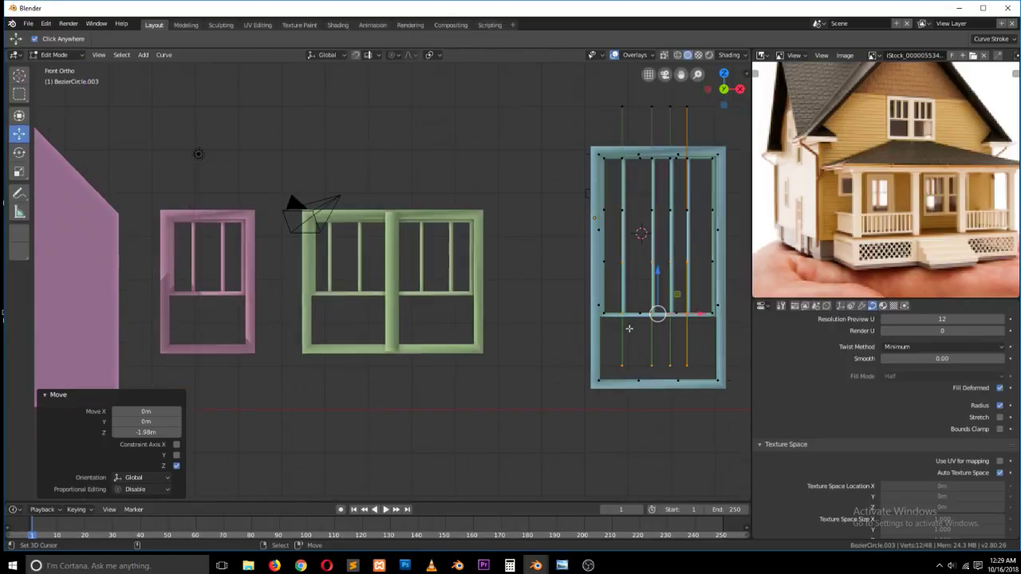
# - Narrow the inner frame by moving its left corner points 0.197 m and its right corner points -0.271 m along X
pyautogui.click(604, 311)
pyautogui.click(604, 234)
pyautogui.moveTo(644, 234); pyautogui.dragTo(666, 234)
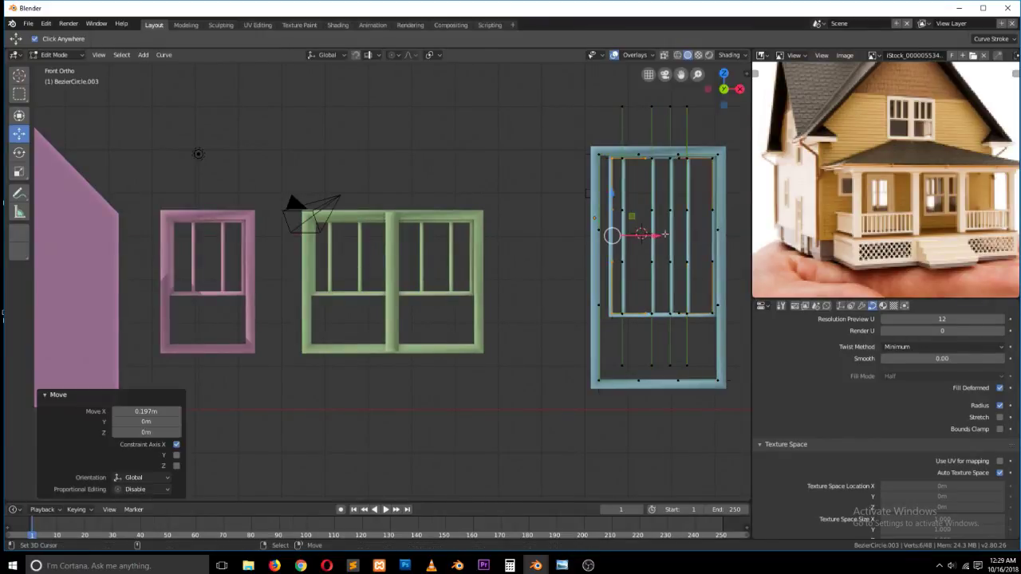
pyautogui.click(707, 311)
pyautogui.keyDown('shift'); pyautogui.click(709, 164); pyautogui.keyUp('shift')
pyautogui.moveTo(741, 235); pyautogui.dragTo(725, 237)
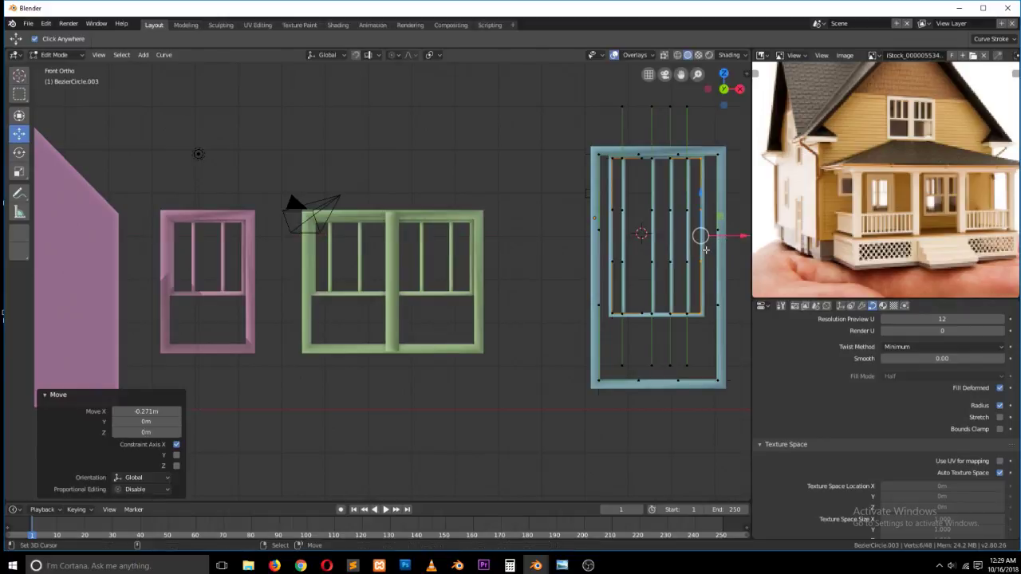
# - Shift both end points of the second vertical bar slightly left along X, and return to Object Mode
pyautogui.click(650, 158)
pyautogui.keyDown('shift'); pyautogui.click(652, 313); pyautogui.keyUp('shift')
pyautogui.moveTo(679, 236); pyautogui.dragTo(673, 236)
pyautogui.click(670, 159)
pyautogui.scroll(-1, 672, 304)
pyautogui.press('Tab')
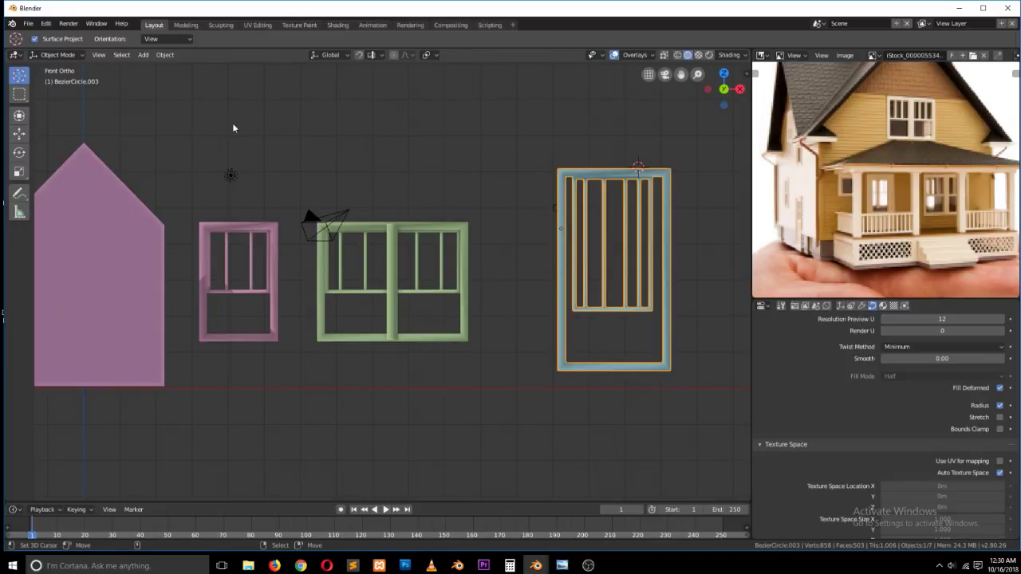
# - Convert the tall window curve object to a mesh
pyautogui.click(163, 54)
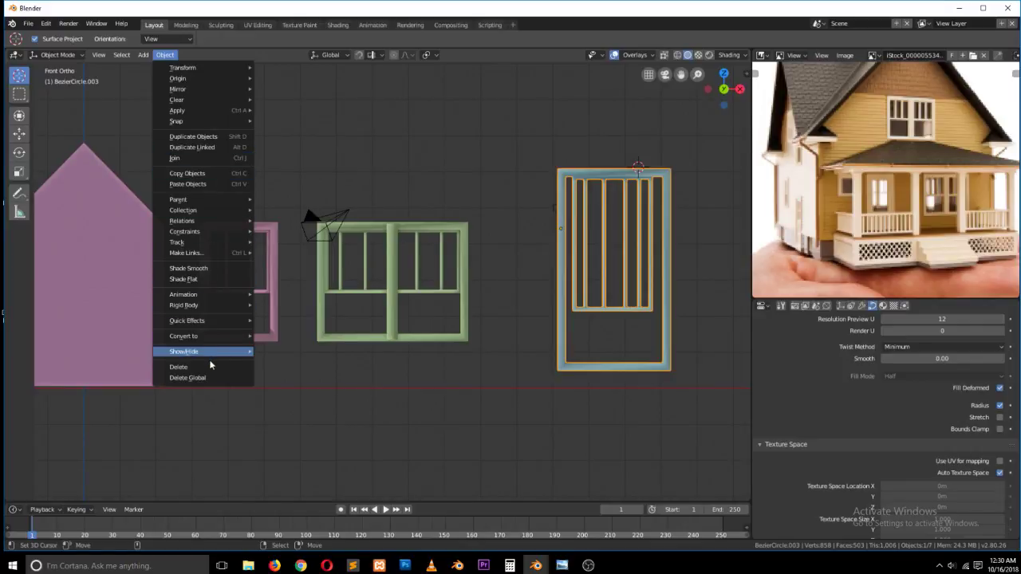
pyautogui.moveTo(223, 338)
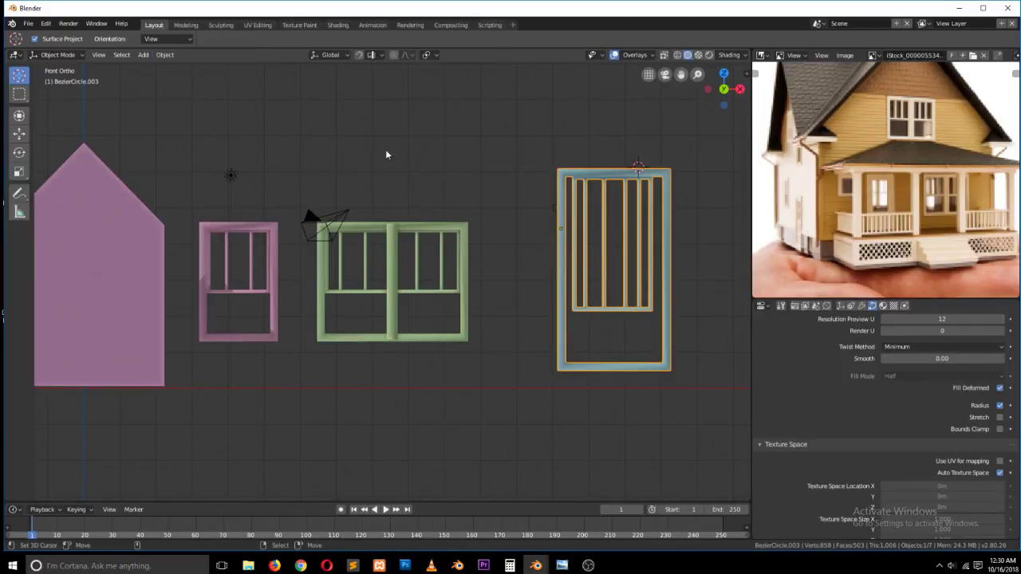
pyautogui.click(165, 55)
pyautogui.moveTo(198, 338)
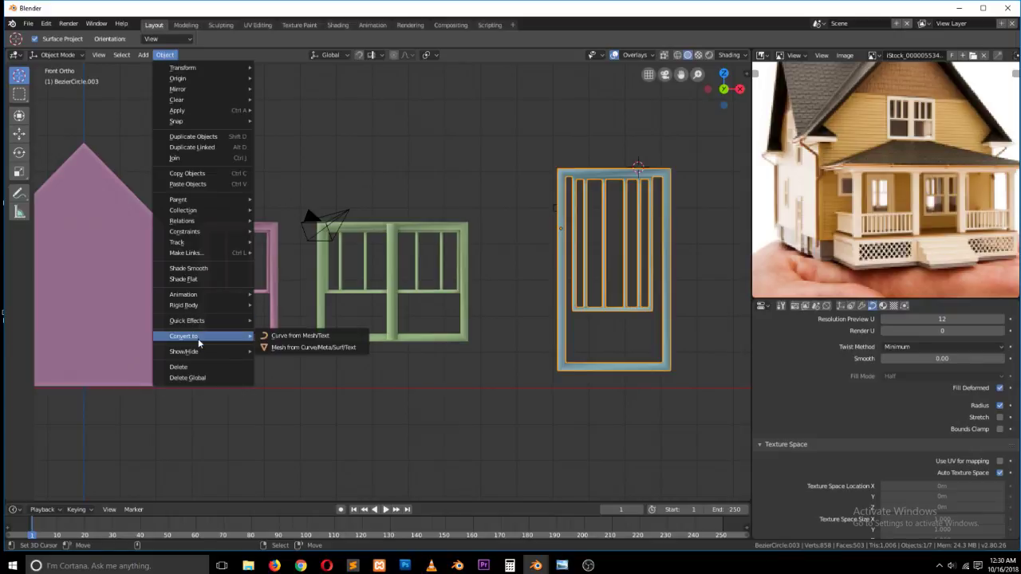
pyautogui.click(308, 348)
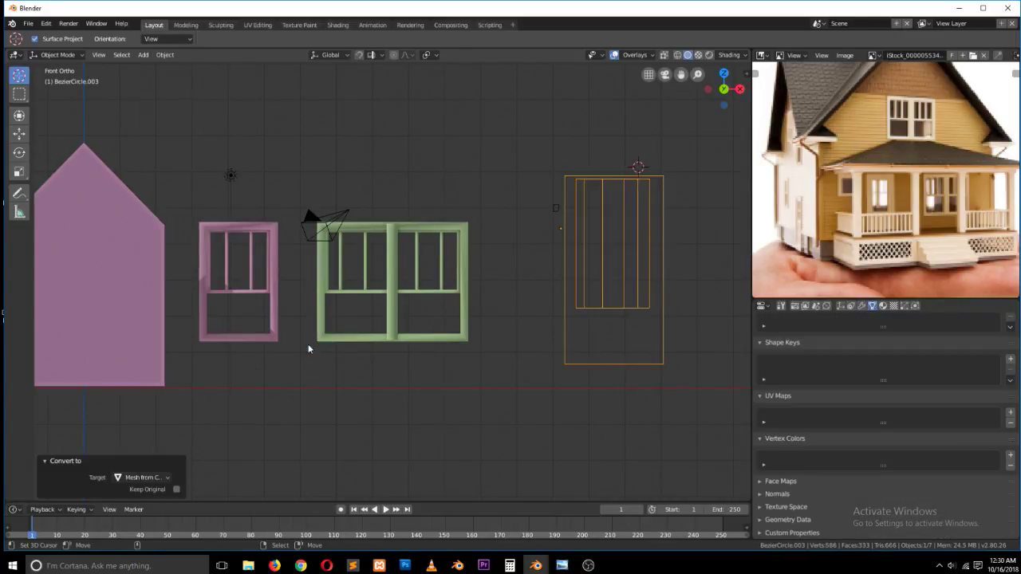
# - Inspect the converted mesh in vertex selection mode and from an angle, comparing it with the double window
pyautogui.scroll(-1, 524, 240)
pyautogui.scroll(1, 596, 236)
pyautogui.scroll(3, 596, 236)
pyautogui.press('Tab')
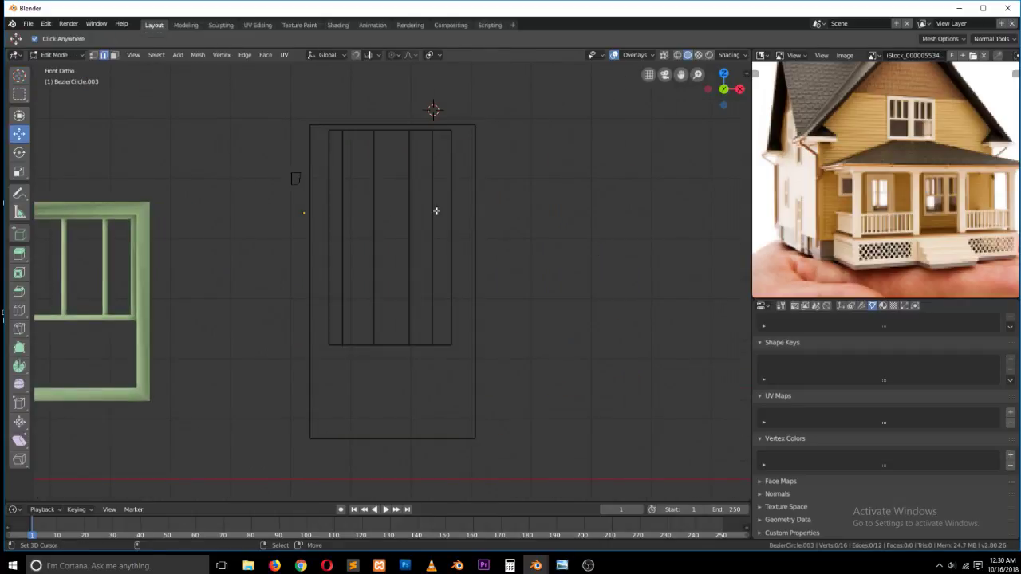
pyautogui.press('Tab')
pyautogui.press('Tab')
pyautogui.click(93, 54)
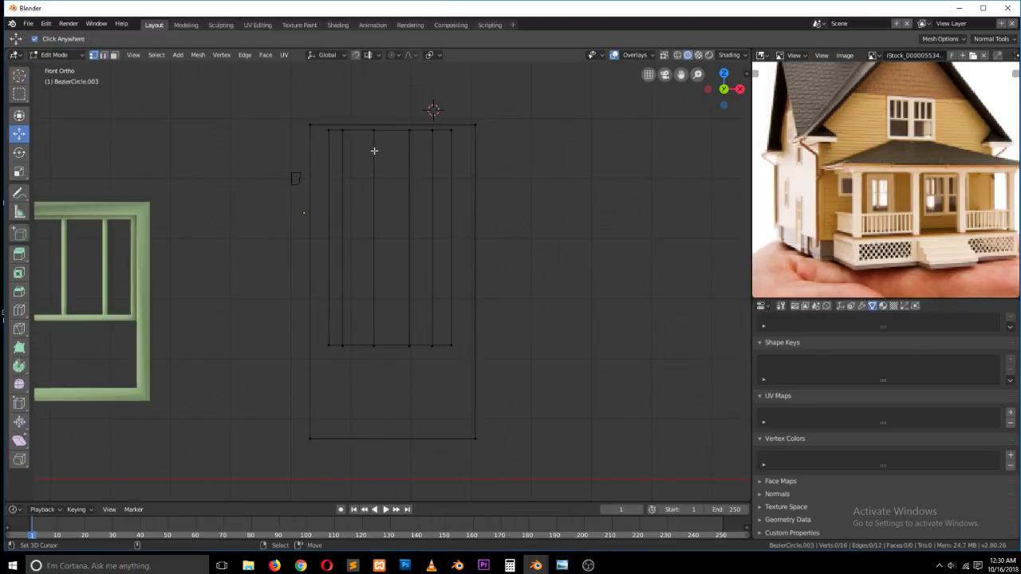
pyautogui.moveTo(375, 186); pyautogui.dragTo(230, 169, button='middle')
pyautogui.press('Tab')
pyautogui.click(194, 189)
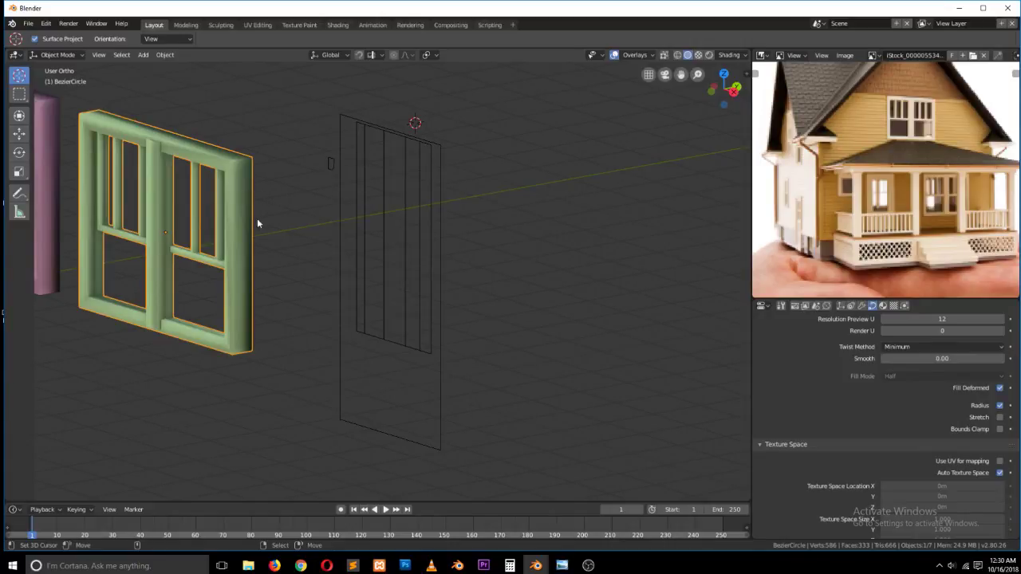
pyautogui.click(410, 147)
# - From the side view, flatten all vertices of the converted mesh by scaling them to 0 along Y, and return to Object Mode in front view
pyautogui.press('KP_3')
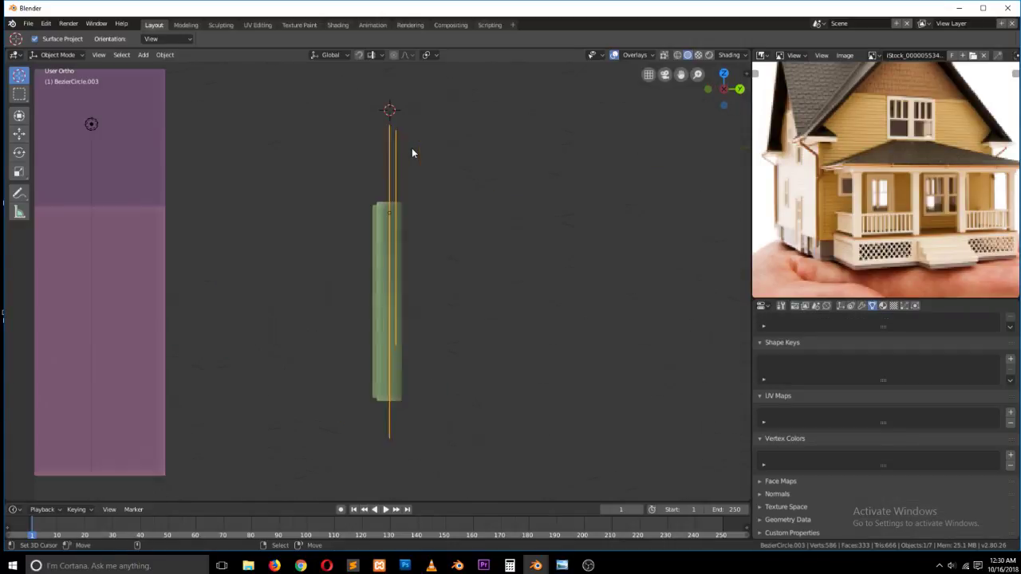
pyautogui.press('Tab')
pyautogui.press('a')
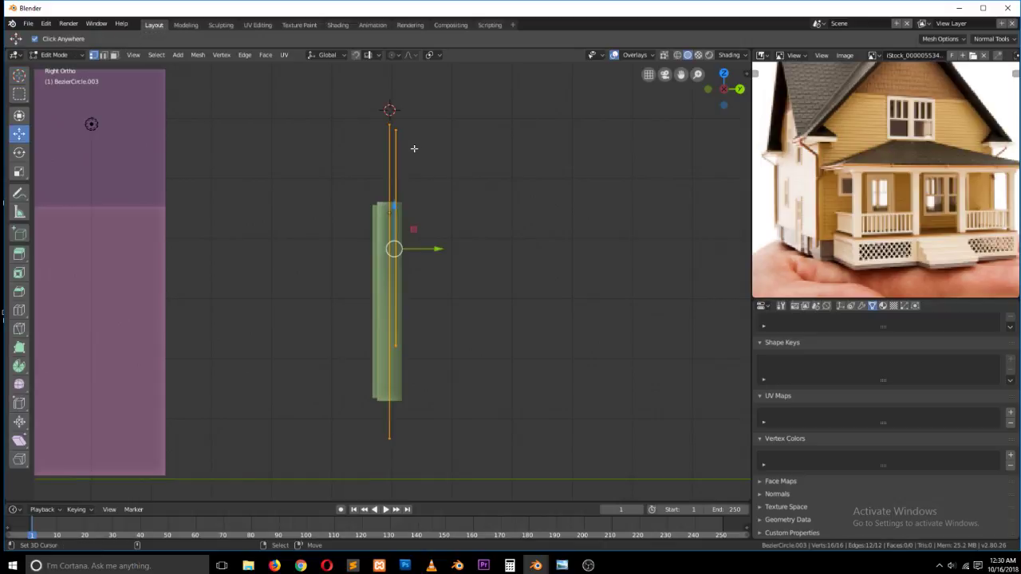
pyautogui.press('x')
pyautogui.press('s')
pyautogui.press('y')
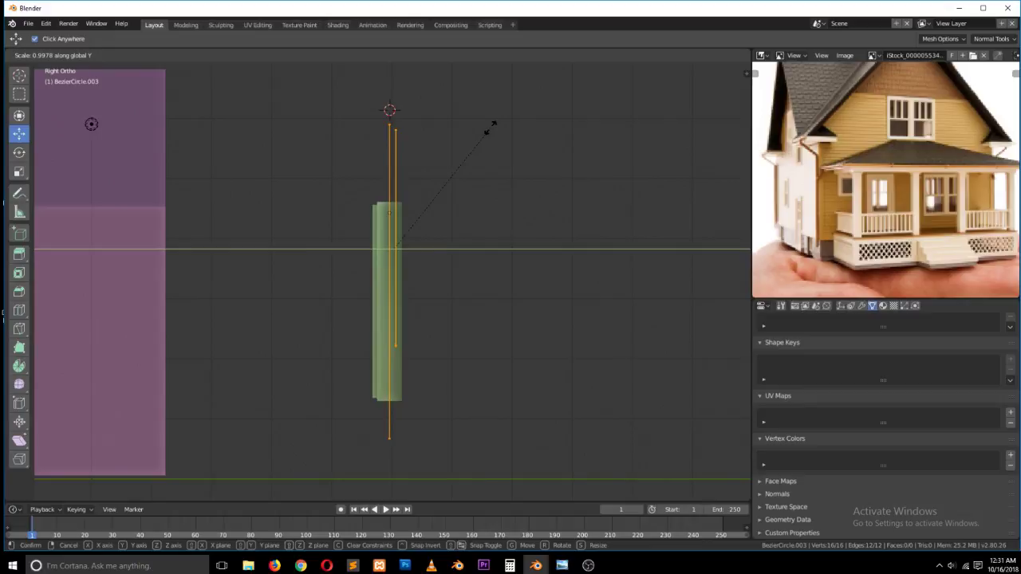
pyautogui.press('0')
pyautogui.press('Return')
pyautogui.press('KP_1')
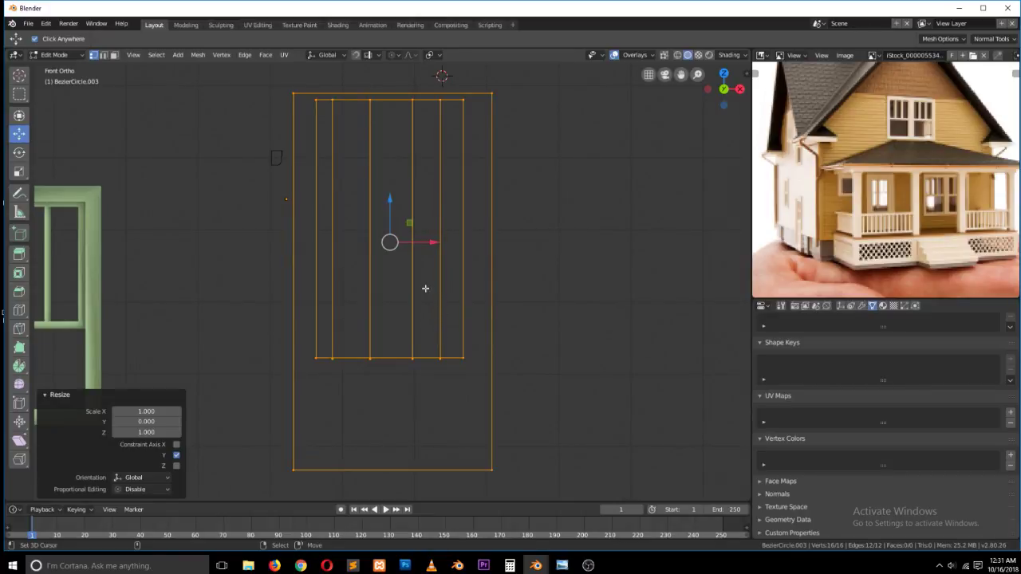
pyautogui.scroll(-1, 428, 292)
pyautogui.scroll(-2, 424, 281)
pyautogui.press('Tab')
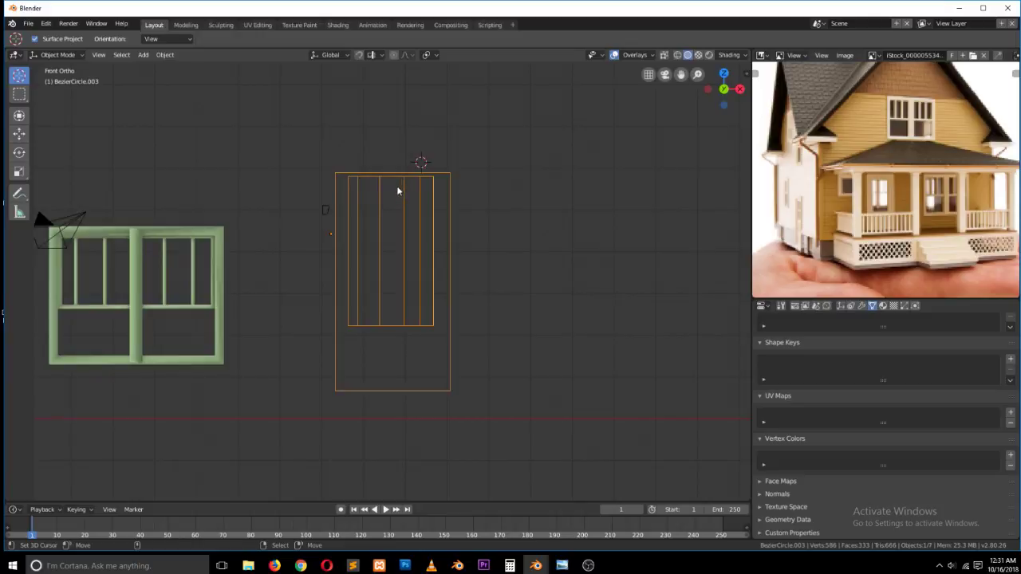
# - Compare the flattened barred frame with the double window, and delete the flattened frame
pyautogui.scroll(-3, 396, 192)
pyautogui.scroll(4, 397, 192)
pyautogui.moveTo(396, 192); pyautogui.dragTo(287, 264, button='middle')
pyautogui.click(232, 172)
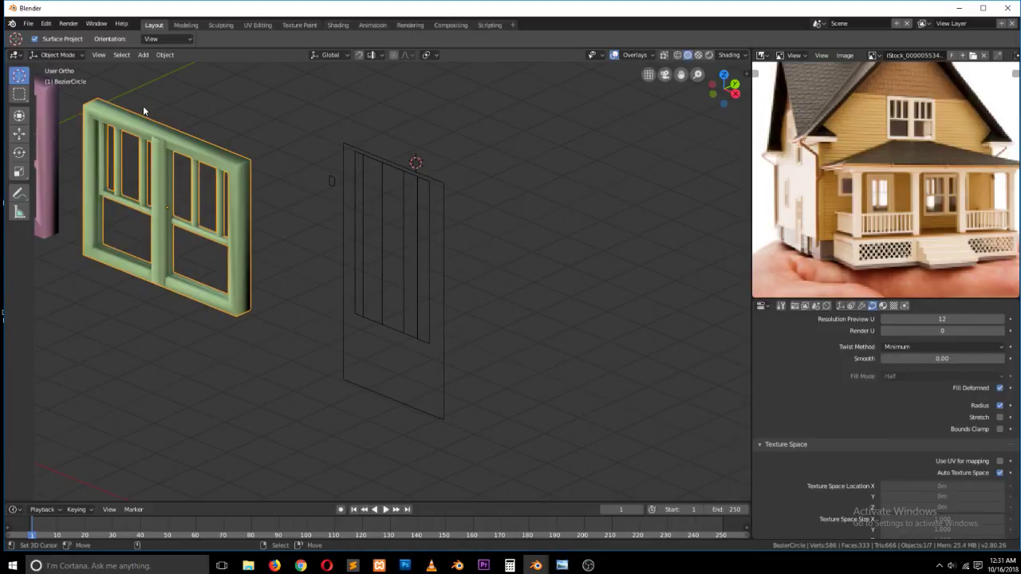
pyautogui.click(429, 187)
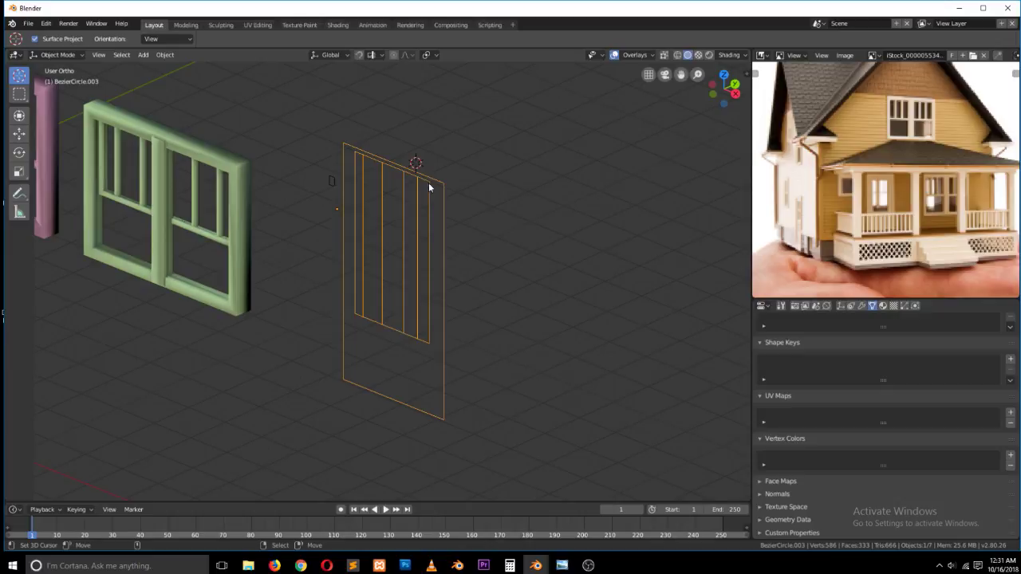
pyautogui.press('x')
pyautogui.click(375, 236)
# - Add a plane in front view and rotate it 90° about X so it stands upright
pyautogui.press('KP_1')
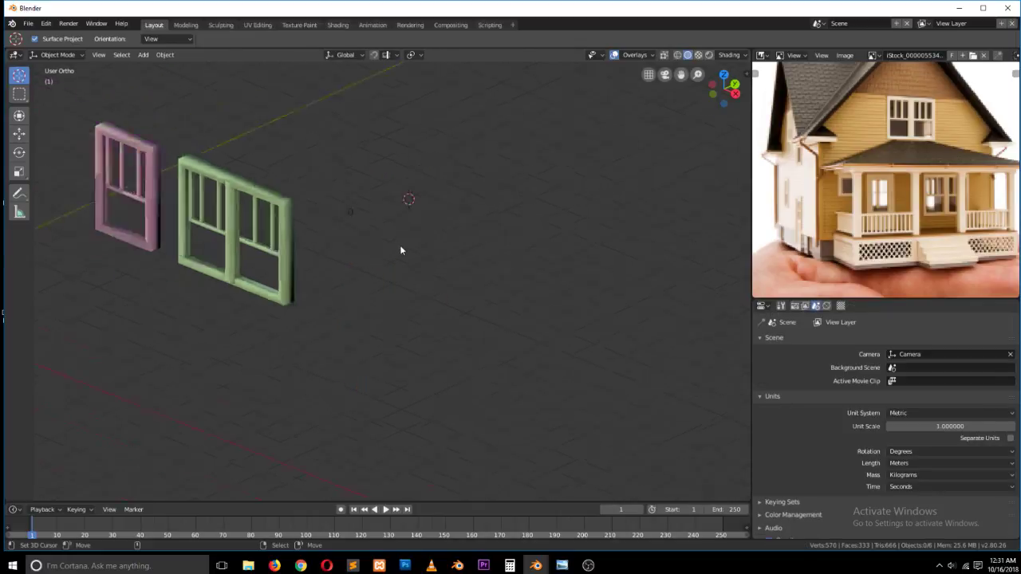
pyautogui.hotkey('shift', 'a')
pyautogui.moveTo(392, 209)
pyautogui.click(452, 209)
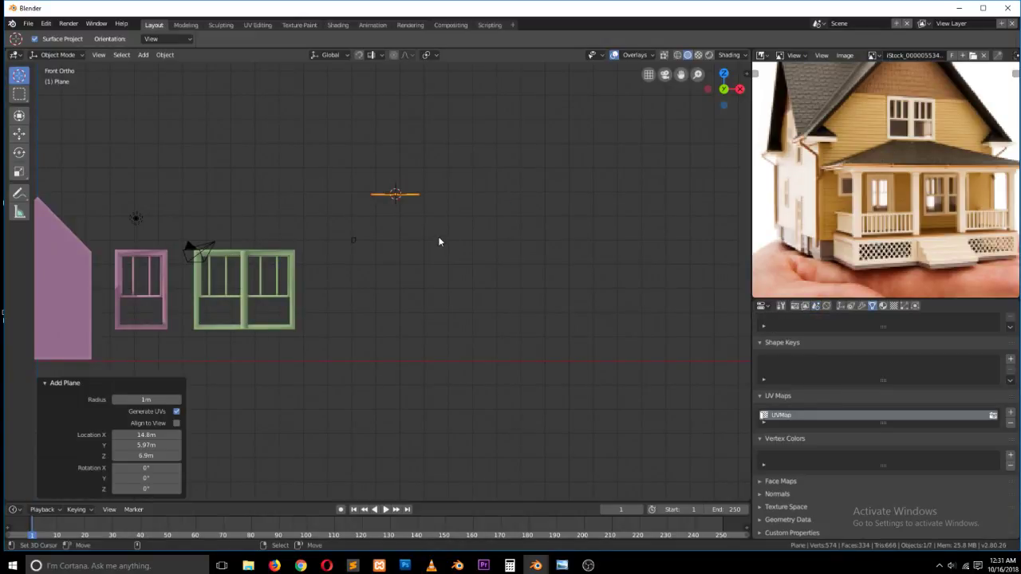
pyautogui.write('rx90')
pyautogui.press('Return')
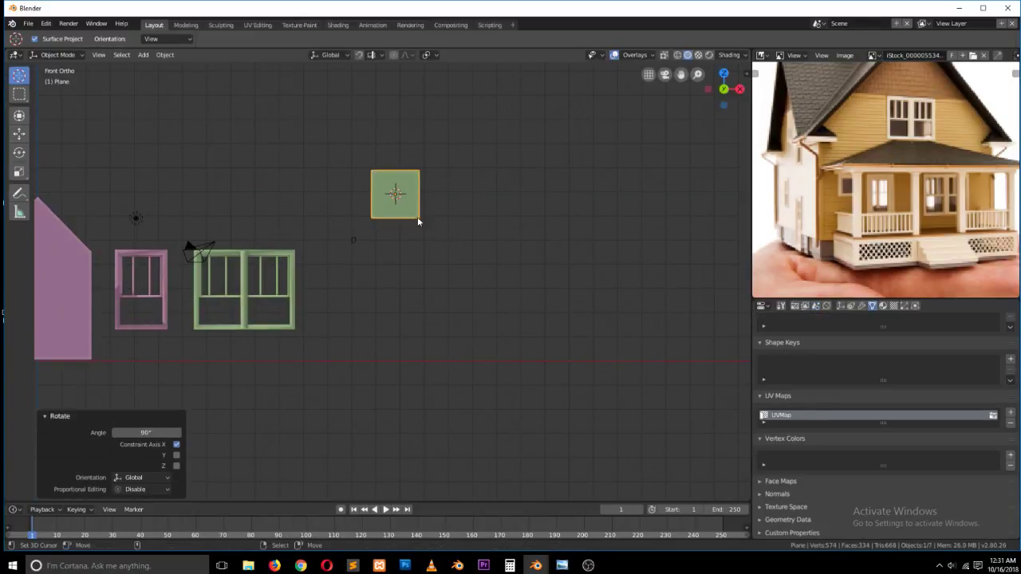
# - Scale the plane by 1.688 overall and 1.85 along Z, and lower it toward the ground line
pyautogui.press('s')
pyautogui.click(438, 261)
pyautogui.press('s')
pyautogui.press('z')
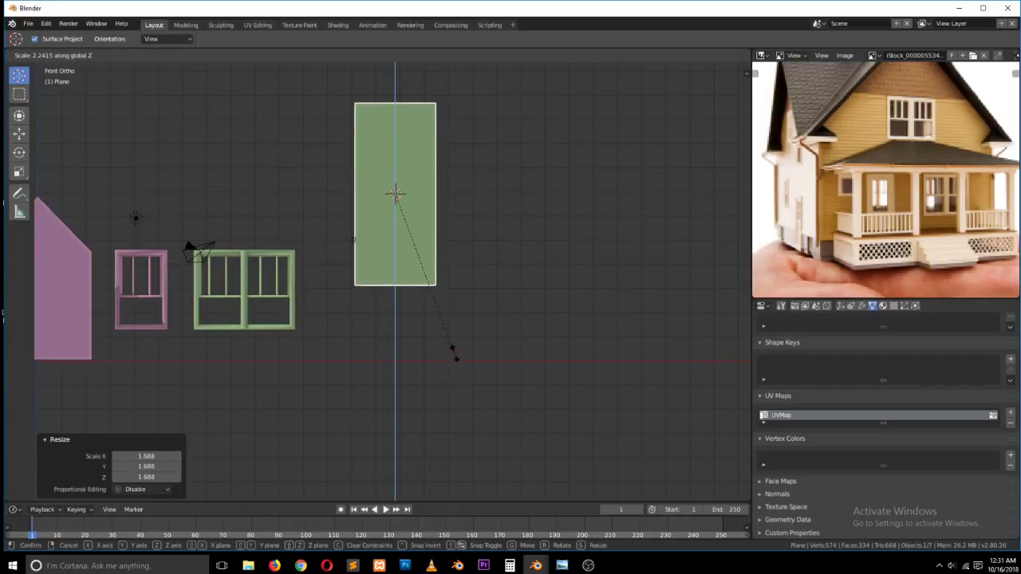
pyautogui.click(444, 312)
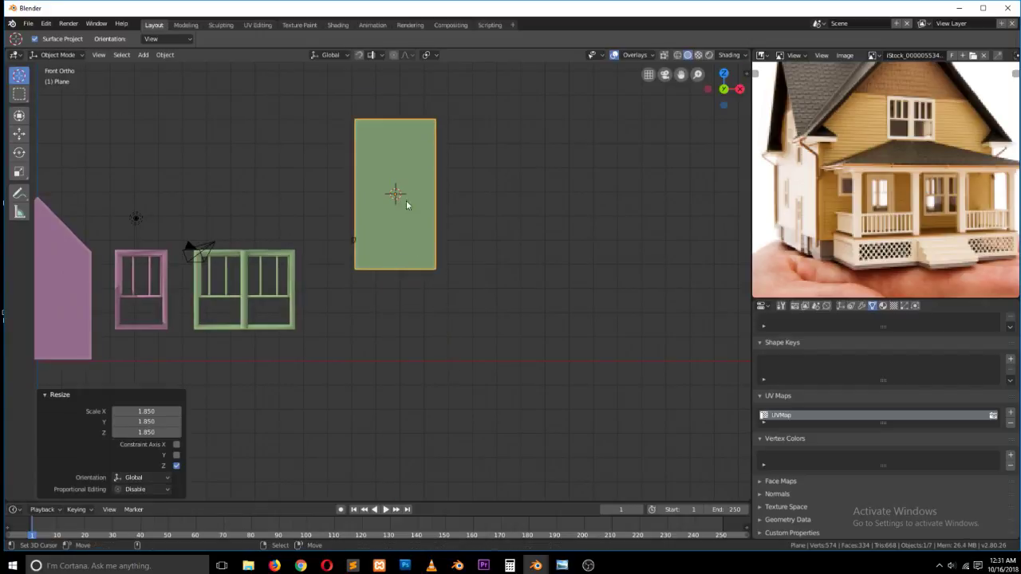
pyautogui.click(20, 134)
pyautogui.moveTo(394, 158); pyautogui.dragTo(396, 233)
# - Cut two vertical edge loops into the plane, one near each side edge
pyautogui.scroll(3, 397, 233)
pyautogui.press('Tab')
pyautogui.hotkey('ctrl', 'r')
pyautogui.click(386, 141)
pyautogui.click(310, 123)
pyautogui.click(388, 105)
pyautogui.click(429, 110)
# - Add a horizontal edge loop near the plane's upper edge and lower it 0.256 m along Z
pyautogui.hotkey('ctrl', 'r')
pyautogui.click(349, 161)
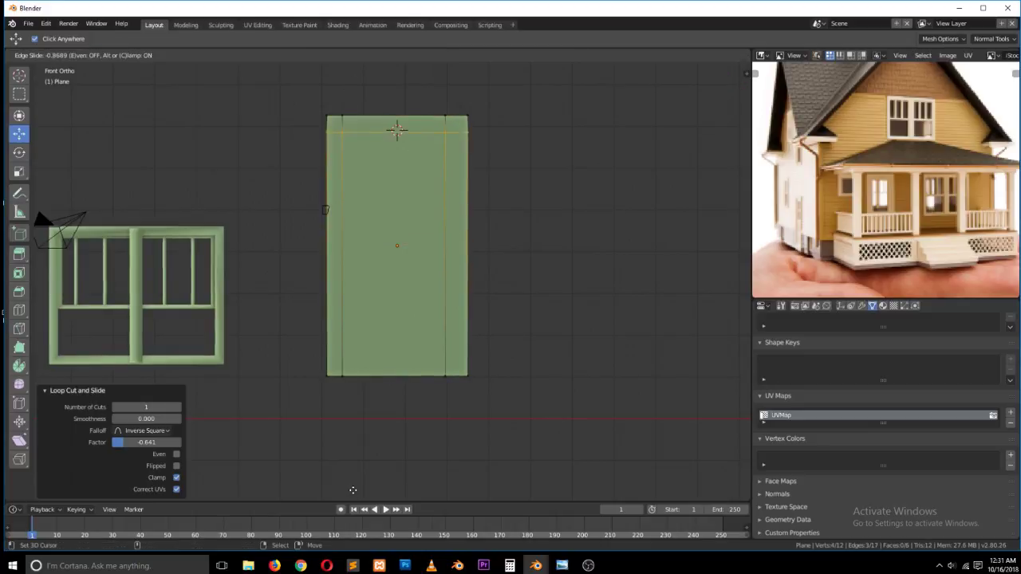
pyautogui.click(353, 490)
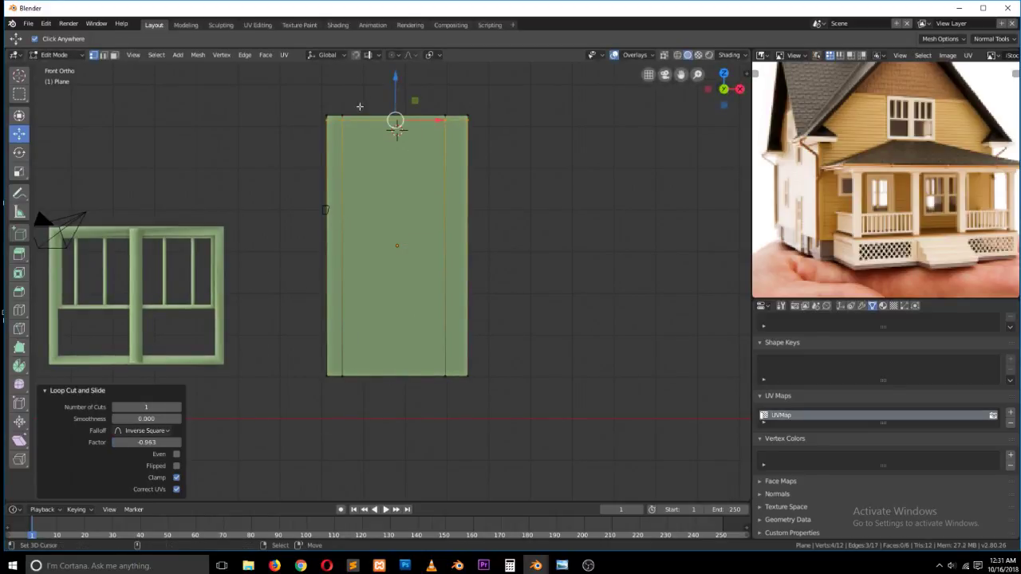
pyautogui.moveTo(396, 87); pyautogui.dragTo(396, 99)
# - Add a second horizontal edge loop and lower it along Z to below the plane's middle
pyautogui.hotkey('ctrl', 'r')
pyautogui.click(335, 166)
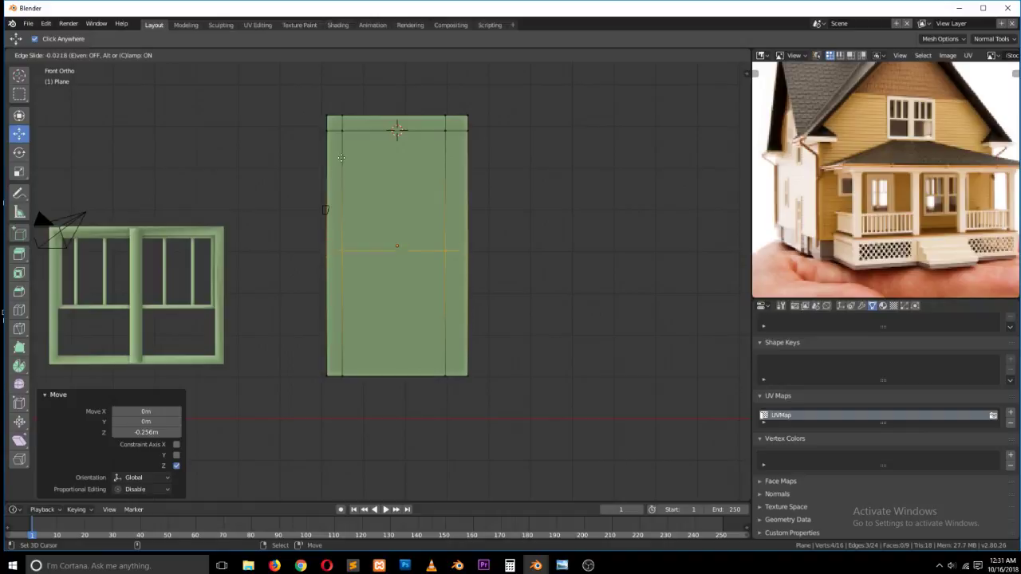
pyautogui.click(447, 226)
pyautogui.moveTo(395, 193); pyautogui.dragTo(398, 256)
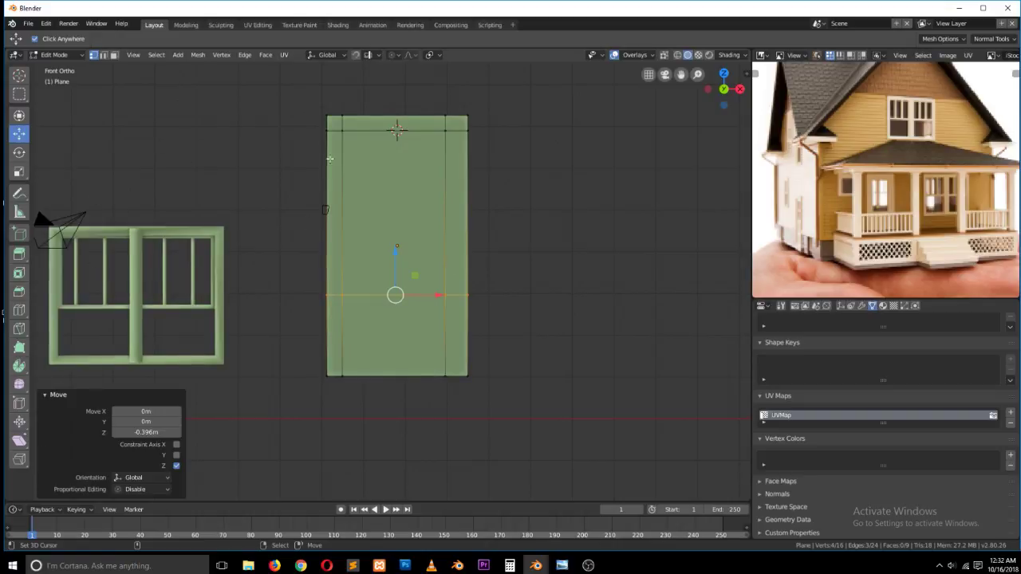
# - Delete the large central face of the plane and view the opening from an angle
pyautogui.click(113, 55)
pyautogui.click(368, 205)
pyautogui.press('x')
pyautogui.click(375, 245)
pyautogui.press('Tab')
pyautogui.moveTo(431, 283); pyautogui.dragTo(409, 245, button='middle')
pyautogui.scroll(4, 440, 220)
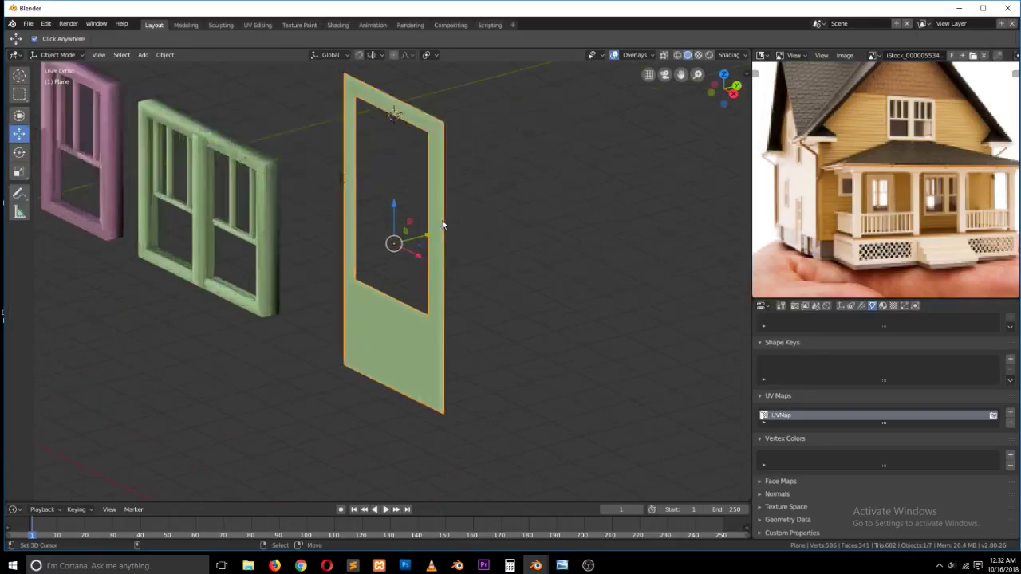
# - Undo the deletion of the central face and return to front view
pyautogui.press('Tab')
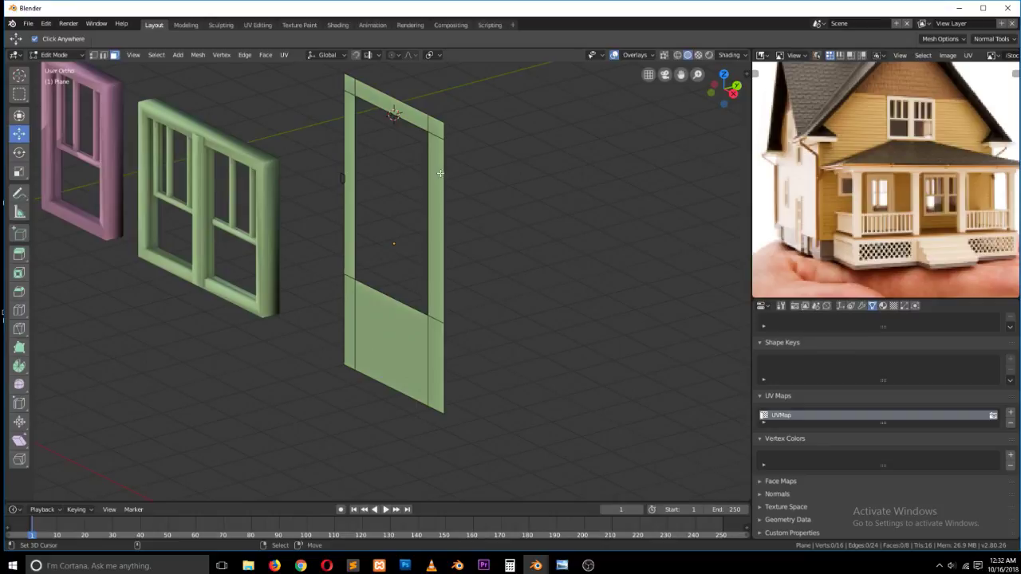
pyautogui.hotkey('ctrl', 'z')
pyautogui.hotkey('ctrl', 'z')
pyautogui.hotkey('ctrl', 'z')
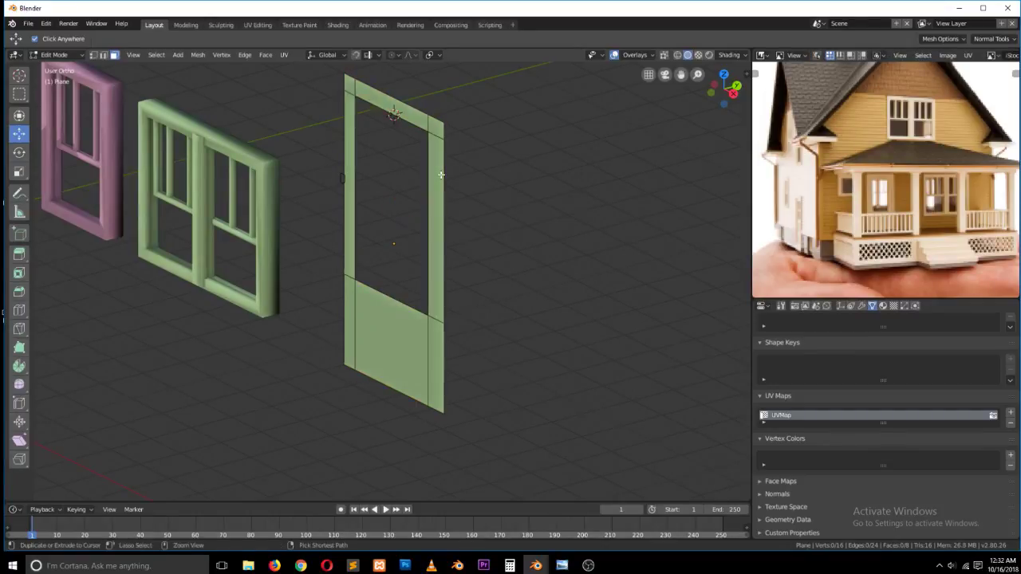
pyautogui.scroll(-1, 416, 218)
pyautogui.press('KP_1')
pyautogui.scroll(1, 445, 196)
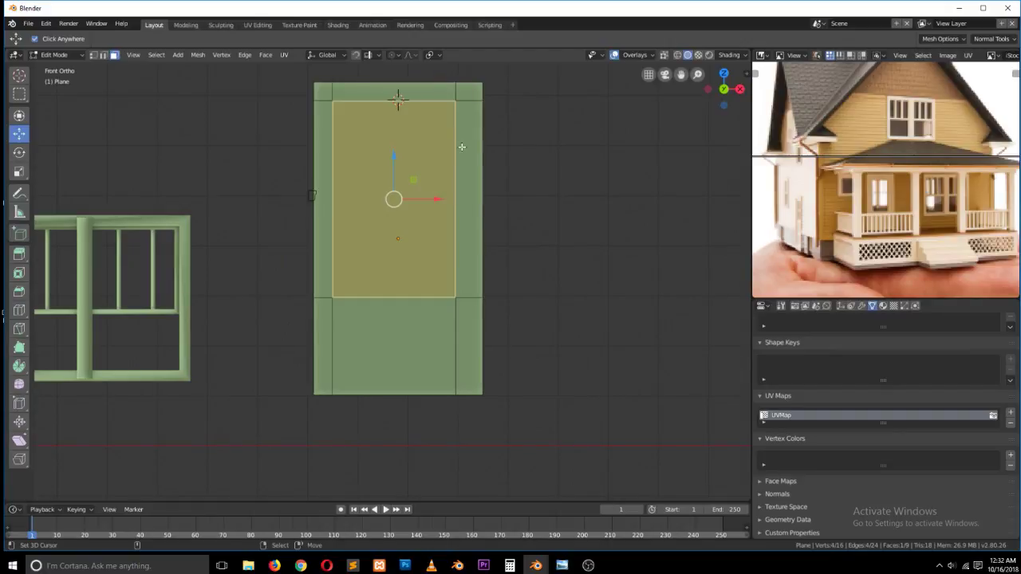
# - Select the vertices of the right vertical edge loop and move them -0.926 m along X
pyautogui.click(103, 54)
pyautogui.click(93, 54)
pyautogui.press('a')
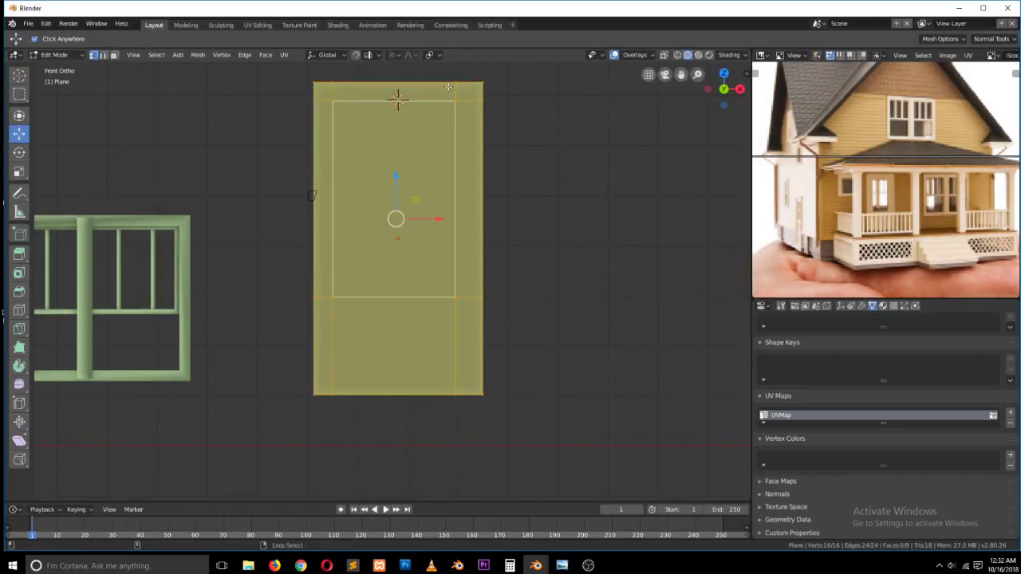
pyautogui.press('a')
pyautogui.moveTo(433, 69); pyautogui.dragTo(468, 431)
pyautogui.moveTo(497, 211); pyautogui.dragTo(450, 211)
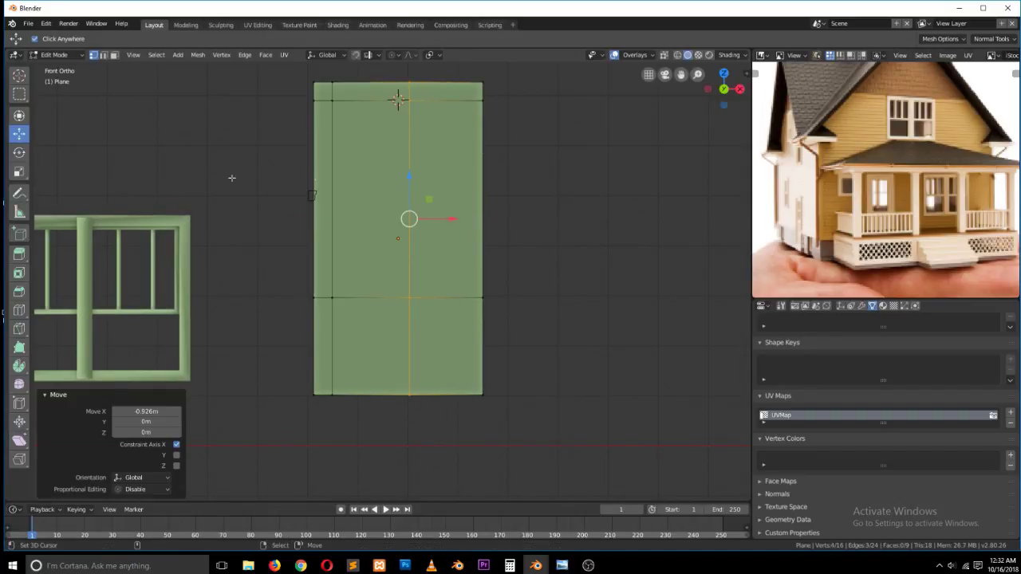
# - Inset the tall face between the two vertical edge loops by 0.111 m
pyautogui.click(114, 55)
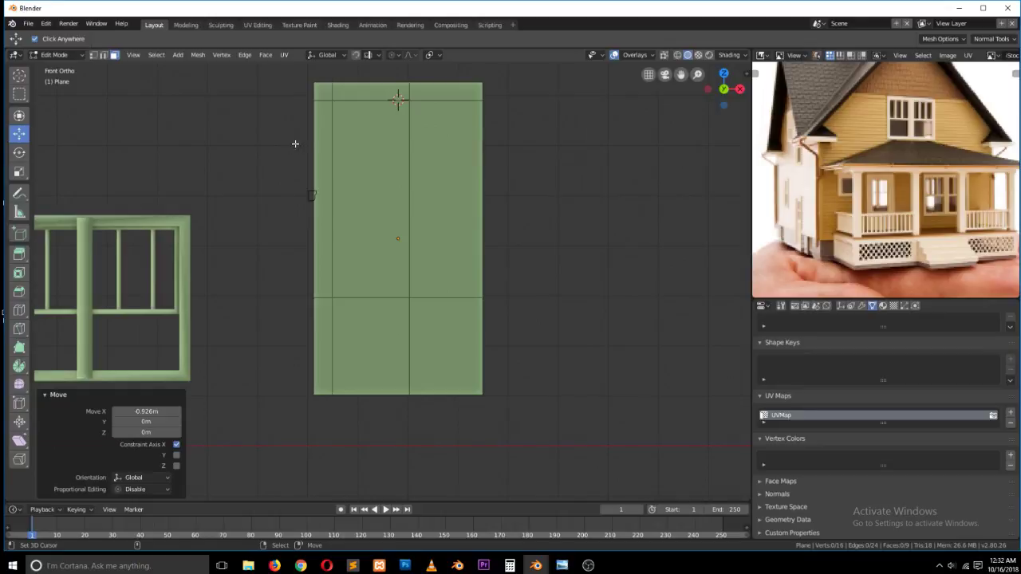
pyautogui.click(375, 140)
pyautogui.press('i')
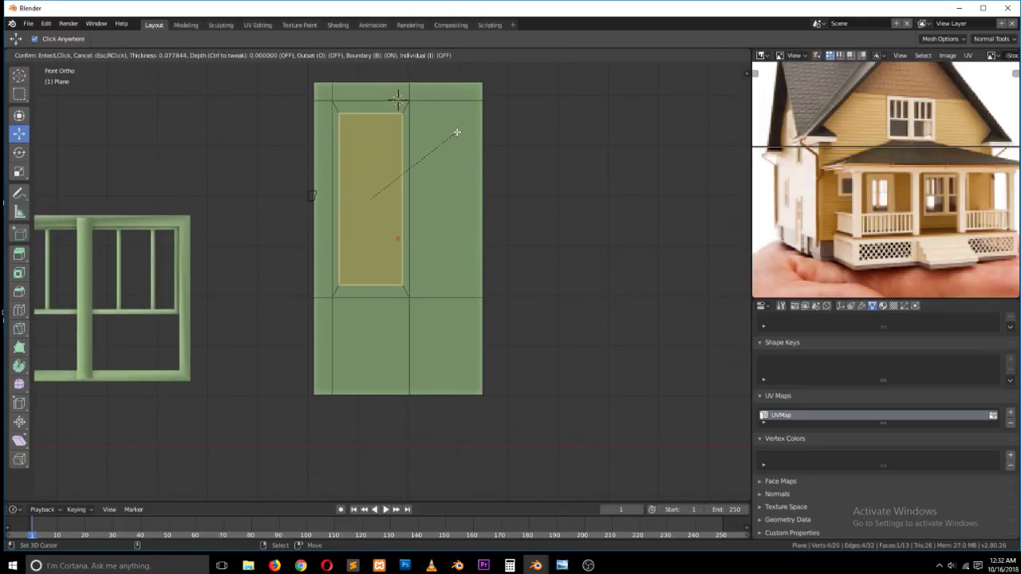
pyautogui.click(455, 130)
# - Inset the tall face again by 0.1416 m and shift it 0.00443 m along Y
pyautogui.moveTo(455, 130); pyautogui.dragTo(405, 169, button='middle')
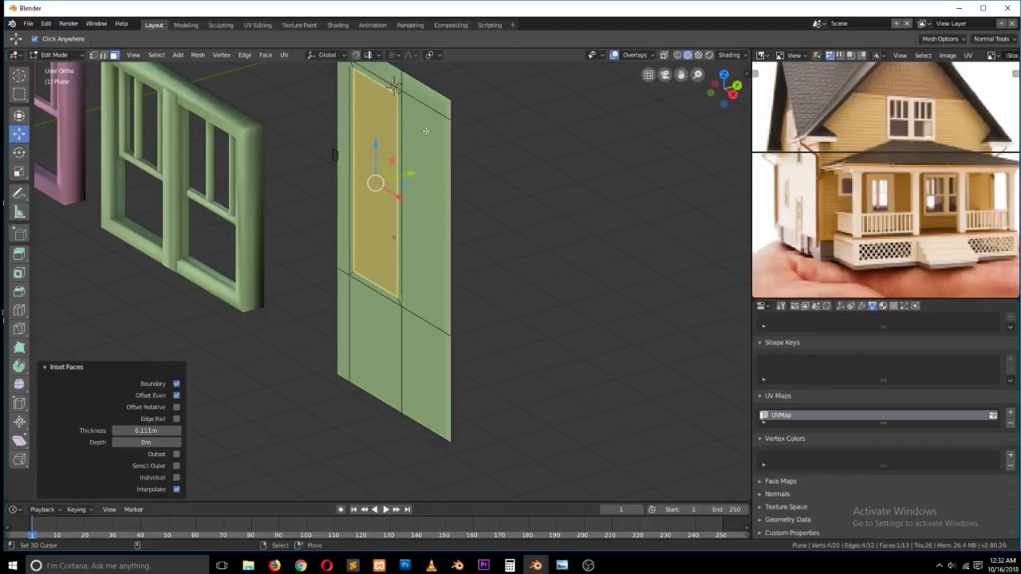
pyautogui.press('i')
pyautogui.click(415, 142)
pyautogui.moveTo(409, 173); pyautogui.dragTo(413, 169)
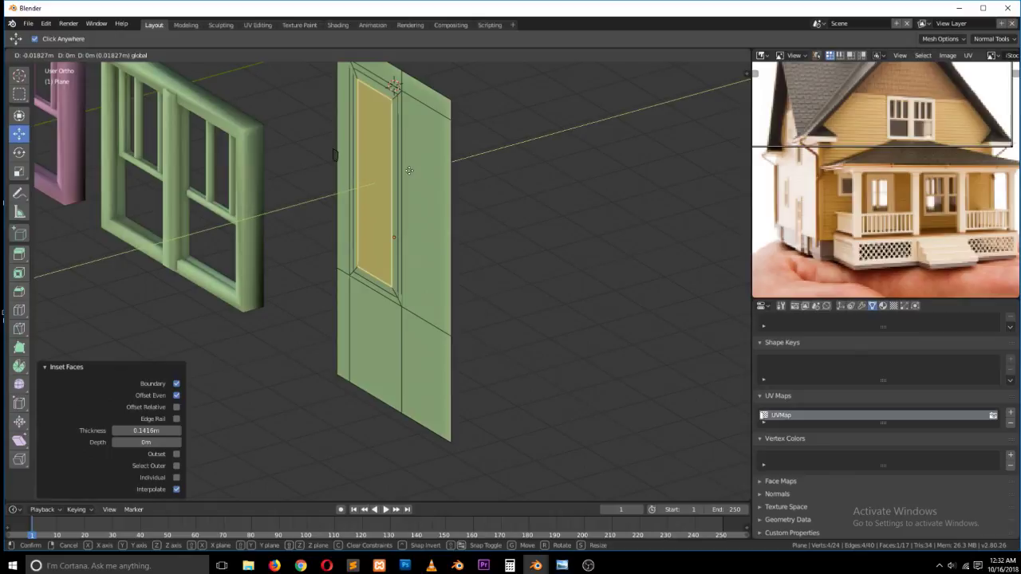
pyautogui.click(410, 175)
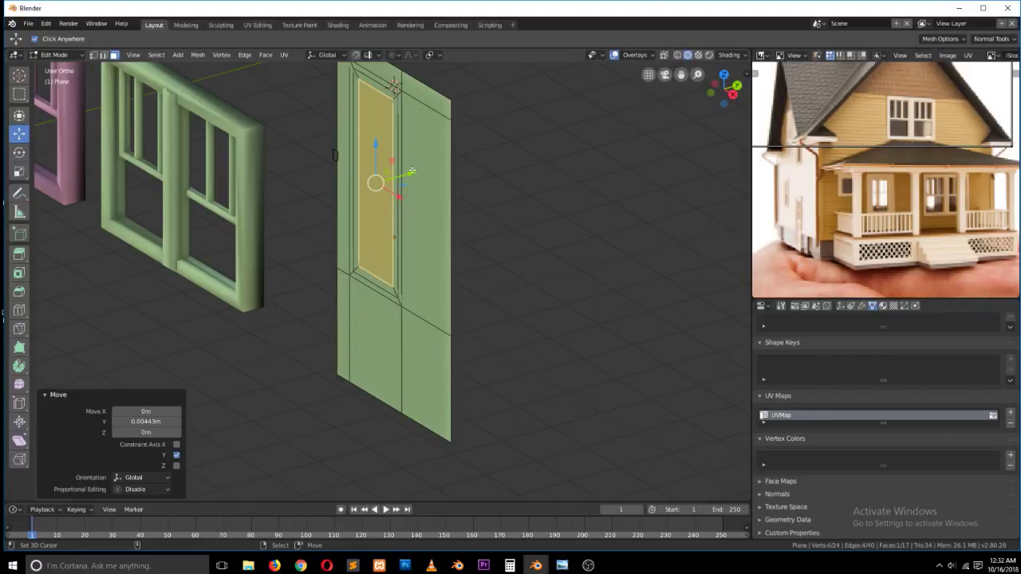
# - Add edge loops just below the middle horizontal edge, near the right side edge, and near the bottom edge of the door
pyautogui.hotkey('ctrl', 'r')
pyautogui.click(436, 288)
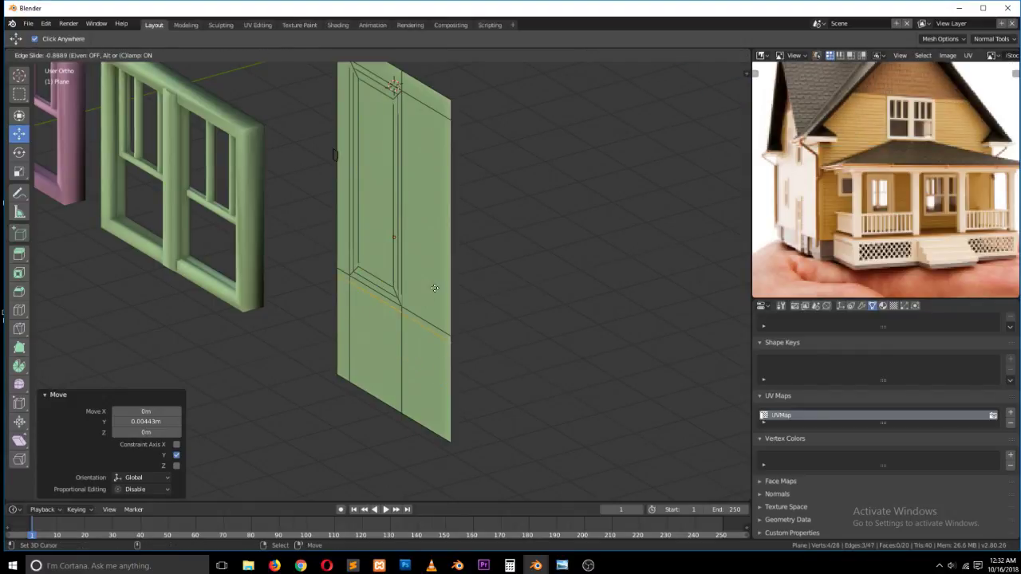
pyautogui.click(423, 303)
pyautogui.hotkey('ctrl', 'r')
pyautogui.click(431, 338)
pyautogui.click(447, 343)
pyautogui.hotkey('ctrl', 'r')
pyautogui.click(410, 376)
pyautogui.click(415, 413)
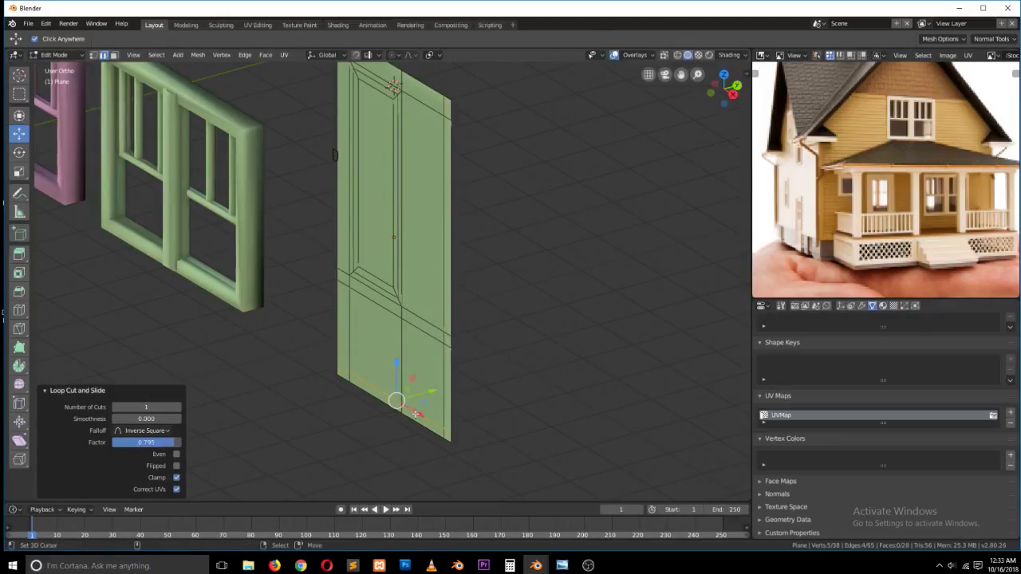
# - Inset the lower-left face of the door by 0.1052 m
pyautogui.click(113, 55)
pyautogui.click(377, 318)
pyautogui.press('g')
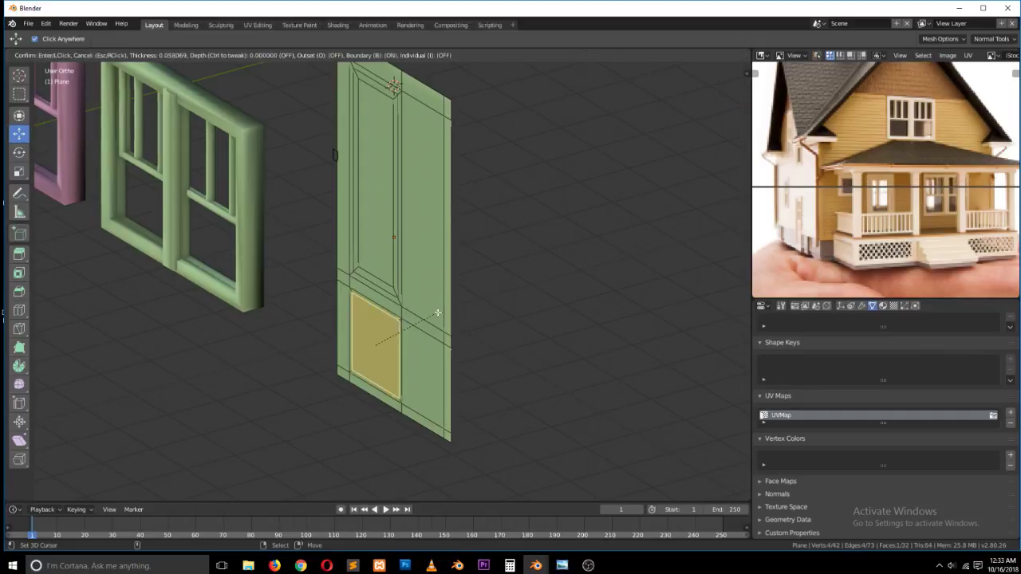
pyautogui.press('Escape')
pyautogui.press('i')
pyautogui.press('Escape')
pyautogui.press('i')
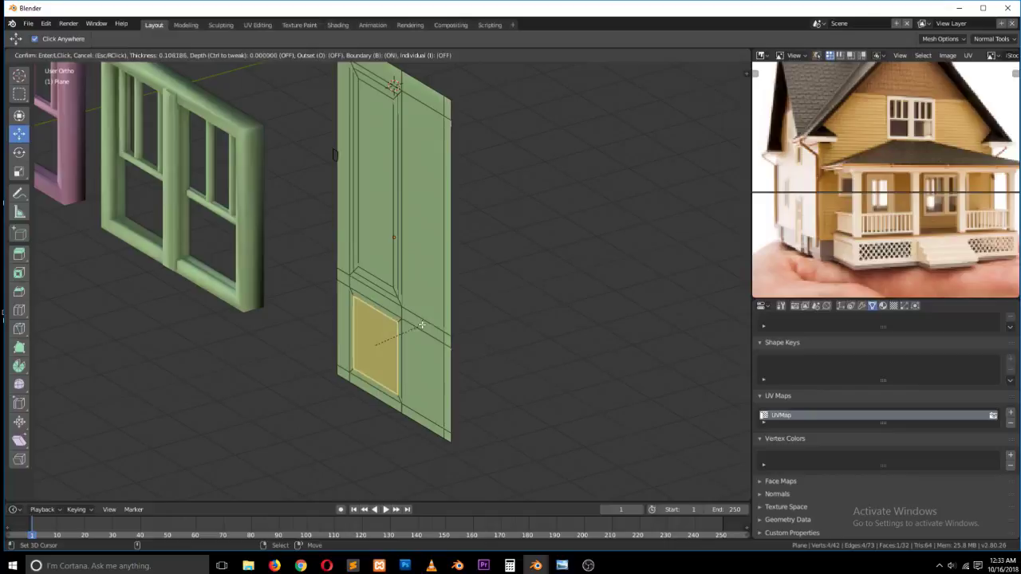
pyautogui.click(426, 327)
pyautogui.scroll(2, 420, 328)
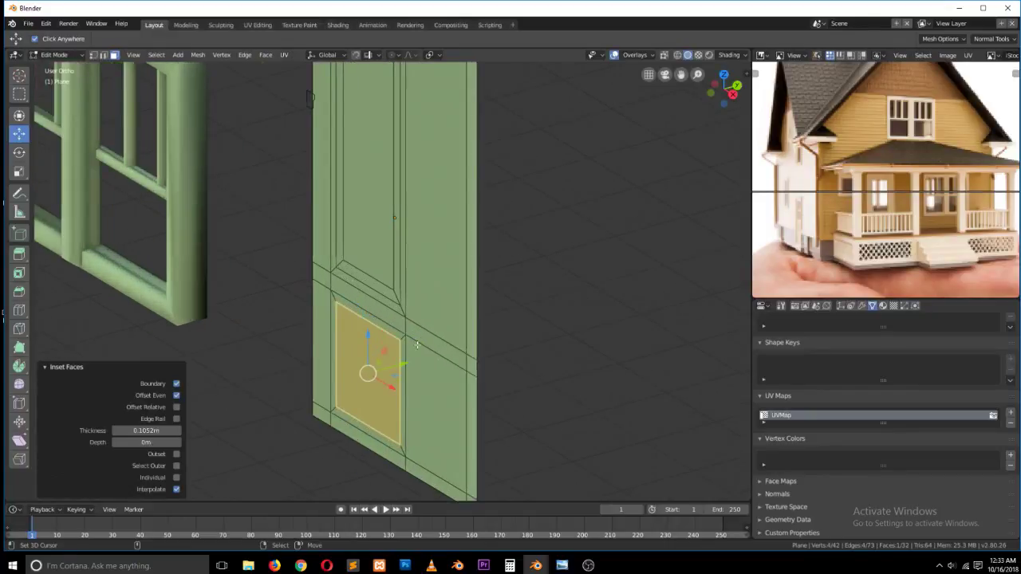
# - Inset the lower-left panel again, recess it along Y, and inset the recessed face once more
pyautogui.press('i')
pyautogui.click(414, 351)
pyautogui.moveTo(393, 362); pyautogui.dragTo(402, 363)
pyautogui.press('i')
pyautogui.click(411, 355)
# - Inset the lower-right face twice, the second time by 0.1198 m, and recess it along Y
pyautogui.moveTo(403, 363); pyautogui.dragTo(444, 357, button='middle')
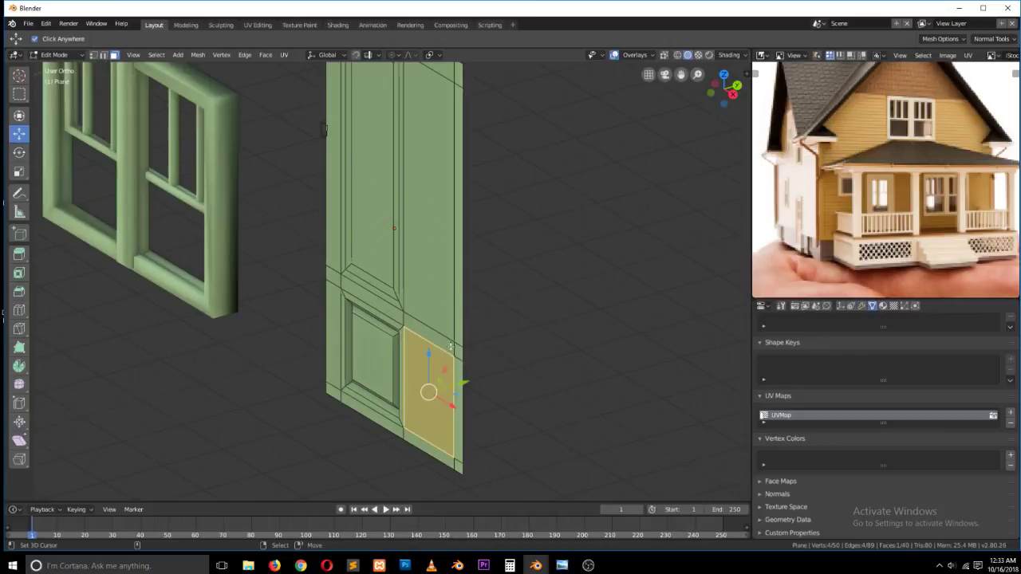
pyautogui.press('i')
pyautogui.click(465, 318)
pyautogui.press('i')
pyautogui.click(466, 342)
pyautogui.press('g')
pyautogui.press('y')
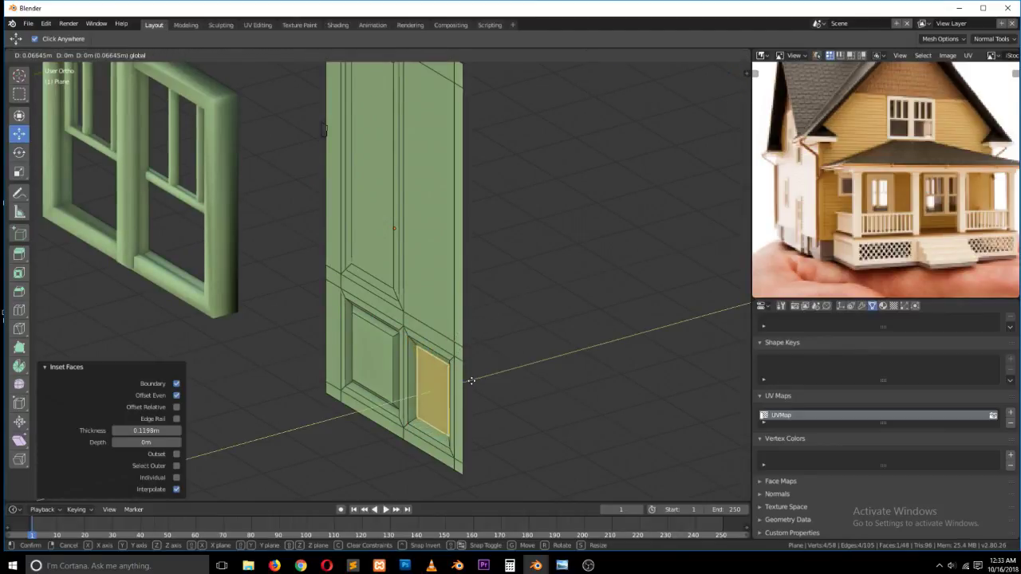
pyautogui.click(468, 372)
# - Inset the recessed lower-right face by 0.06228 m and 0.03562 m, and bring its centre forward along Y
pyautogui.press('i')
pyautogui.click(473, 354)
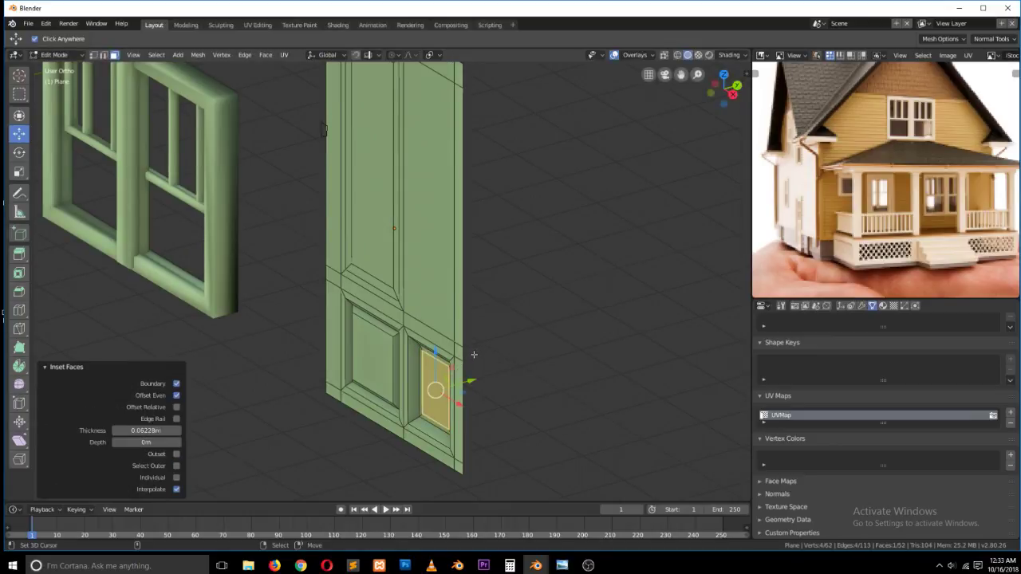
pyautogui.press('i')
pyautogui.click(469, 376)
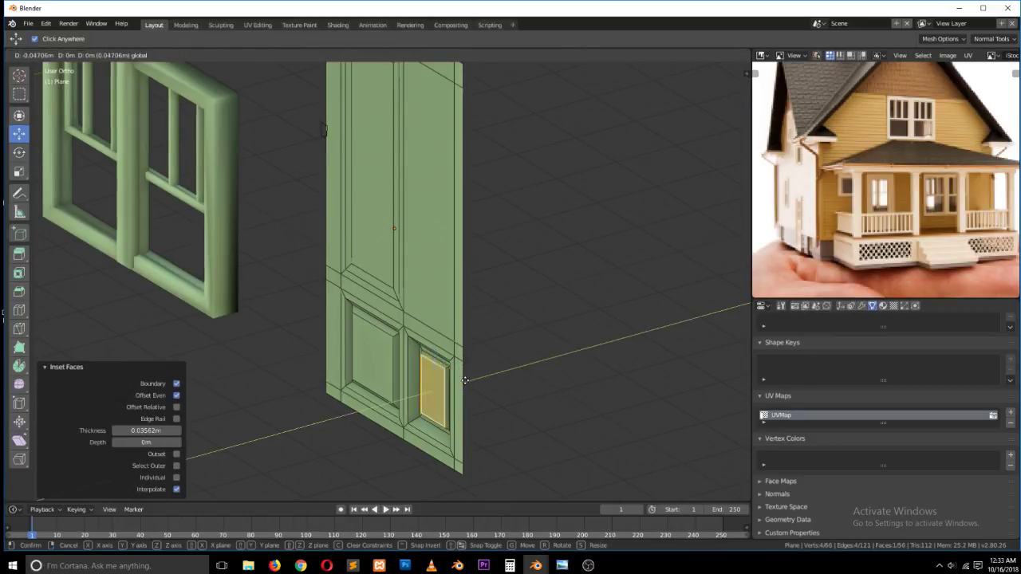
pyautogui.press('Tab')
pyautogui.moveTo(467, 369); pyautogui.dragTo(453, 248, button='middle')
pyautogui.press('Tab')
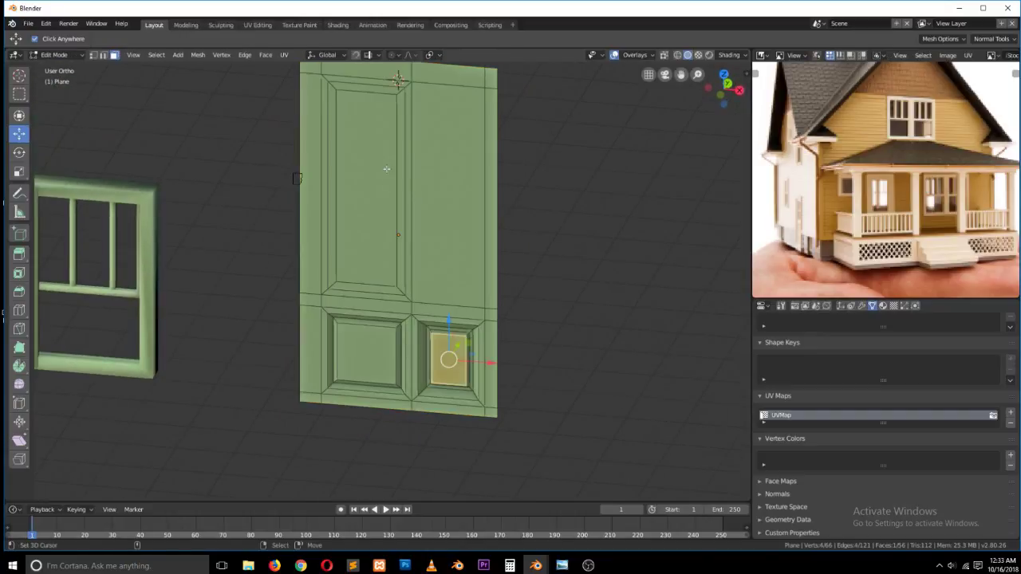
# - Recess the inner face of the tall upper panel along Y by 0.0283 m, and by a further 0.0175 m
pyautogui.rightClick(361, 156)
pyautogui.moveTo(361, 156); pyautogui.dragTo(311, 199, button='middle')
pyautogui.moveTo(417, 183); pyautogui.dragTo(419, 185)
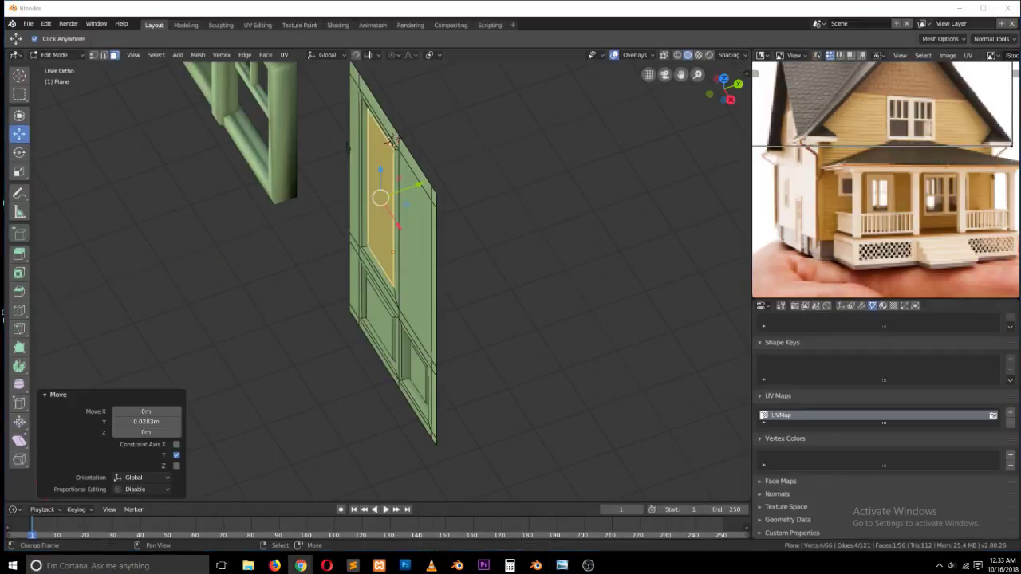
pyautogui.press('Tab')
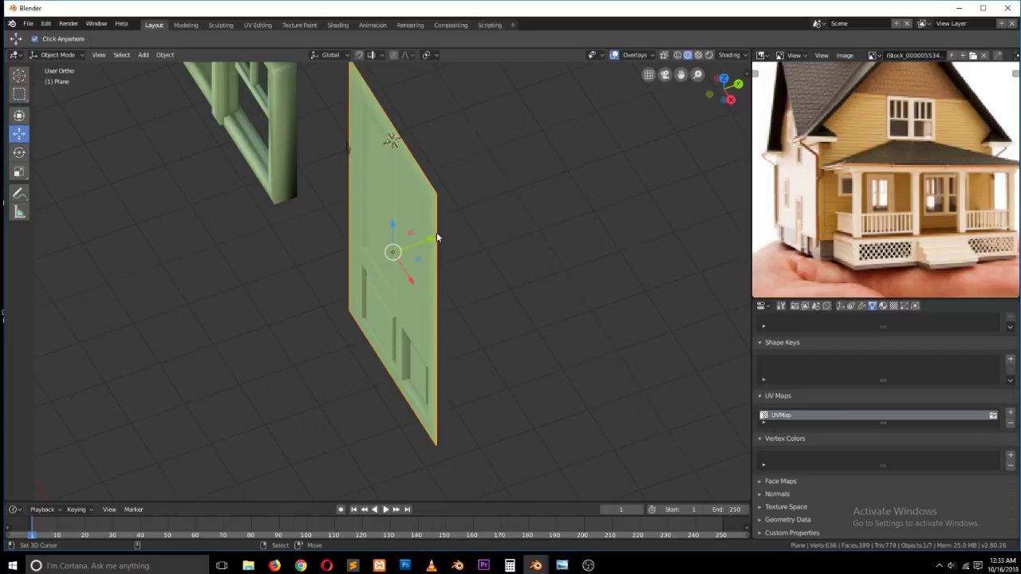
pyautogui.press('Tab')
pyautogui.moveTo(418, 192); pyautogui.dragTo(423, 189)
pyautogui.moveTo(454, 215); pyautogui.dragTo(563, 148, button='middle')
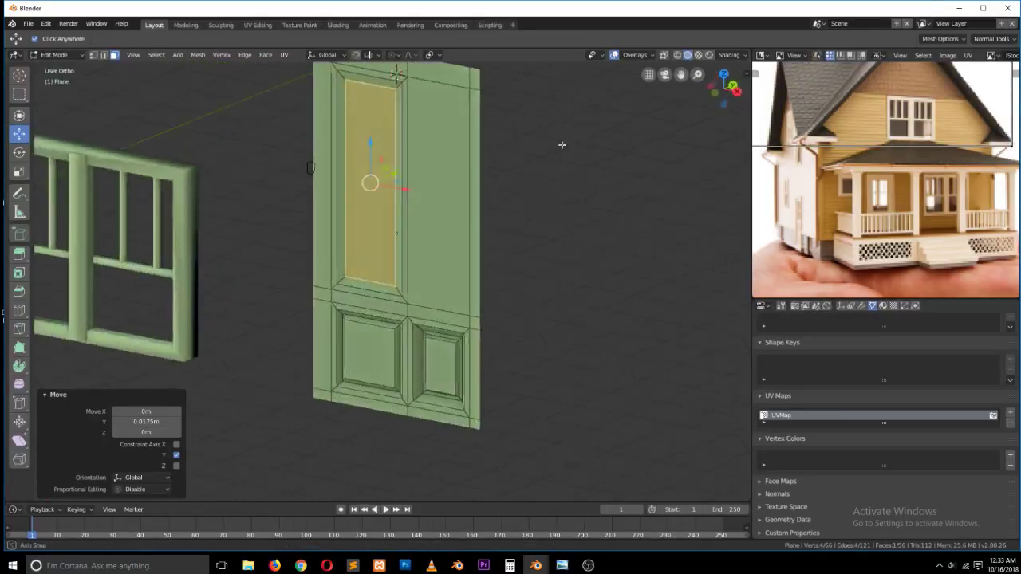
# - Inset the recessed inner face of the door's tall upper-left panel once more
pyautogui.click(435, 150)
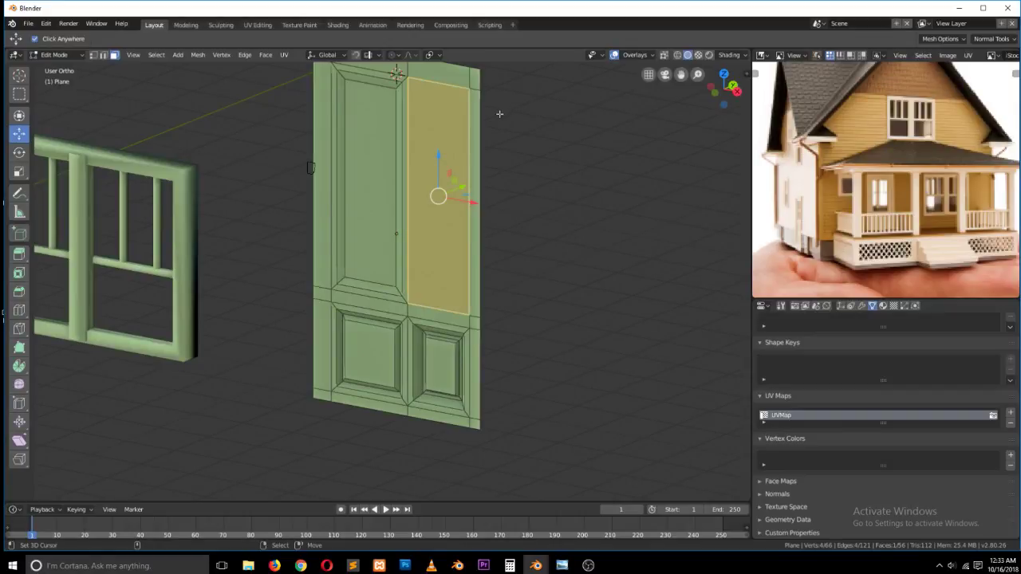
pyautogui.moveTo(489, 134); pyautogui.dragTo(485, 138, button='middle')
pyautogui.press('Tab')
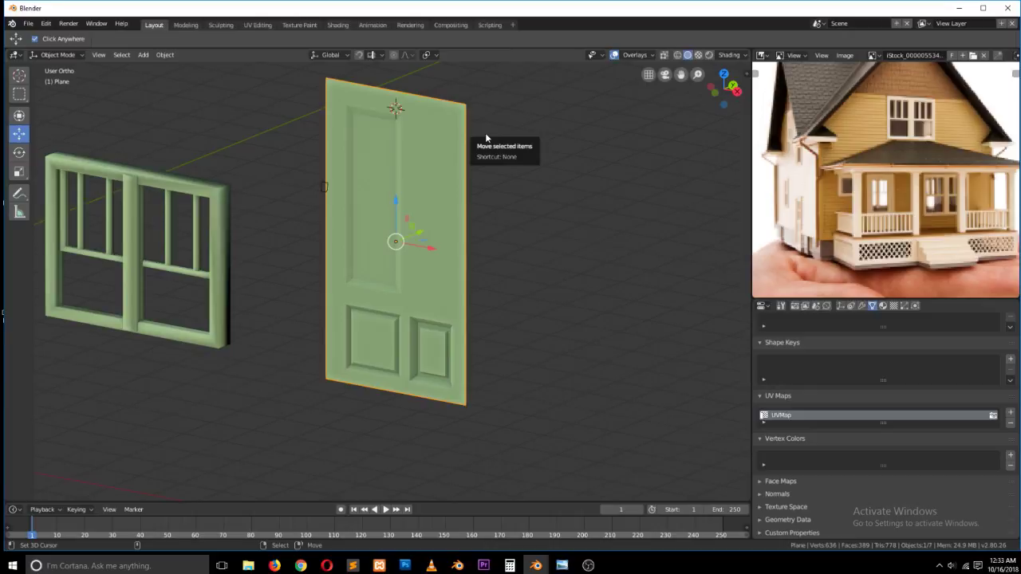
pyautogui.press('Tab')
pyautogui.click(439, 125)
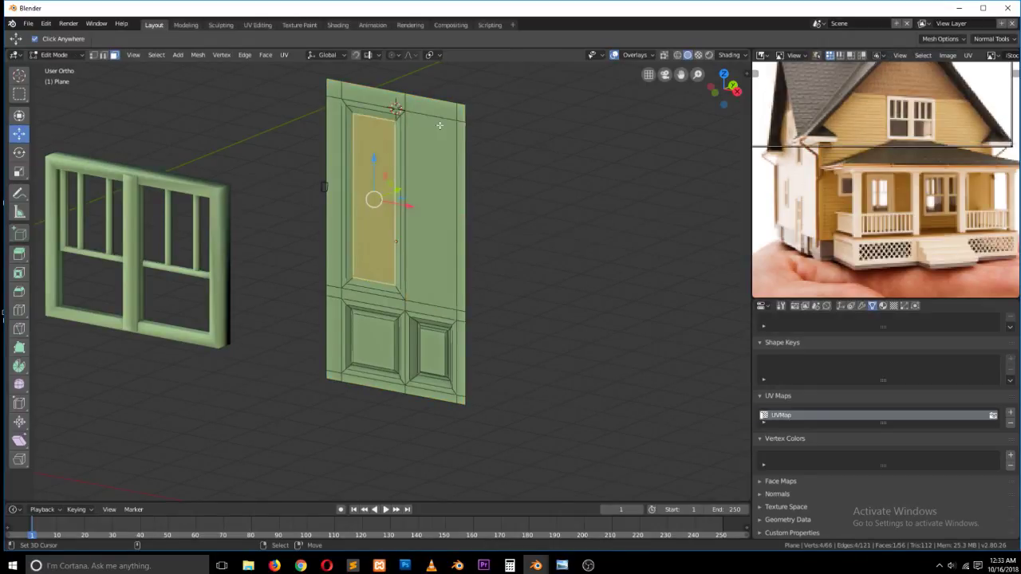
pyautogui.press('i')
pyautogui.click(419, 149)
pyautogui.moveTo(419, 149); pyautogui.dragTo(449, 149, button='middle')
# - Add two vertical edge loops through the door's right column, one near each side, the second with a slide factor of -0.533
pyautogui.click(449, 149)
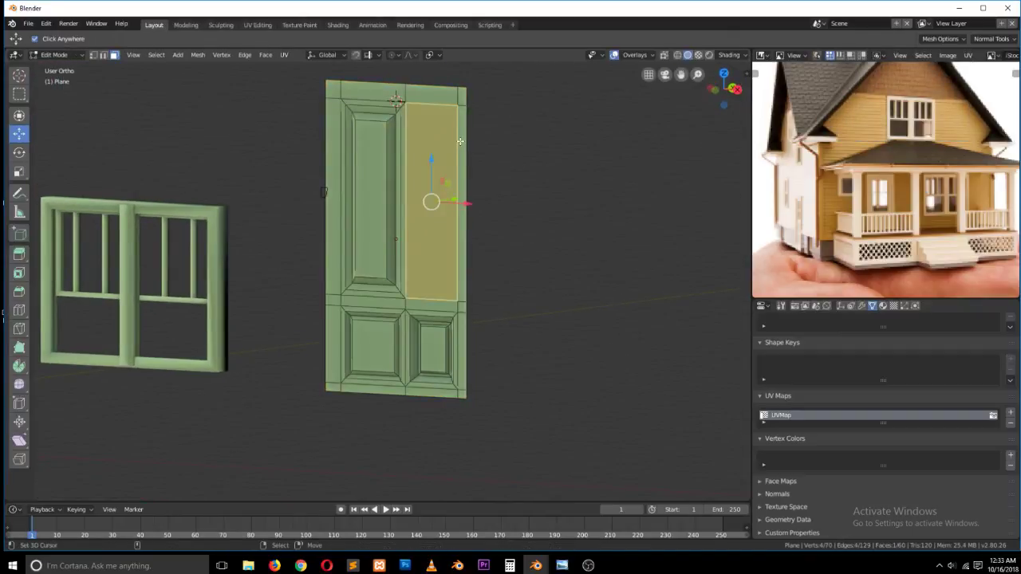
pyautogui.hotkey('ctrl', 'r')
pyautogui.click(420, 105)
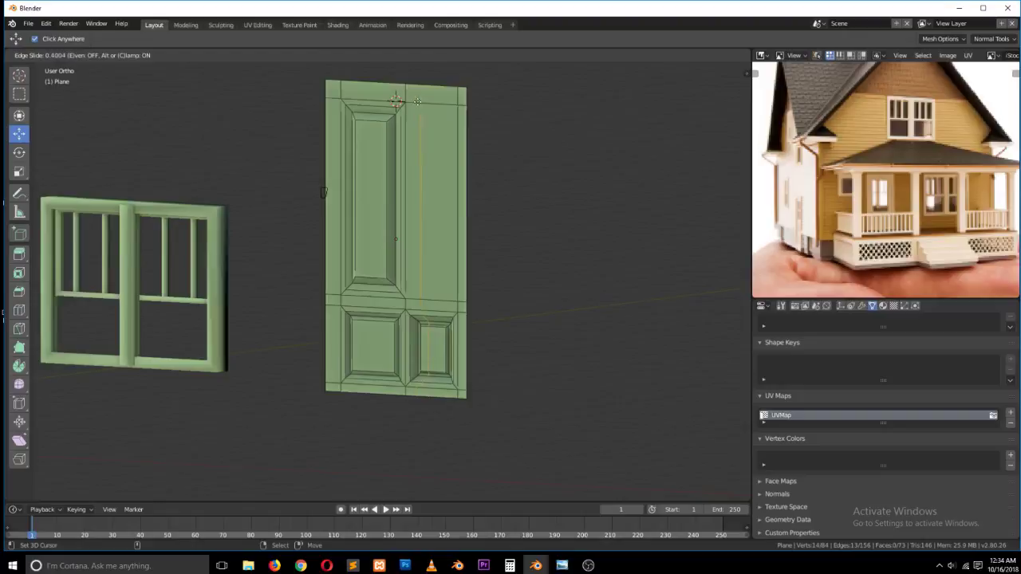
pyautogui.click(419, 104)
pyautogui.press('g')
pyautogui.press('g')
pyautogui.click(449, 103)
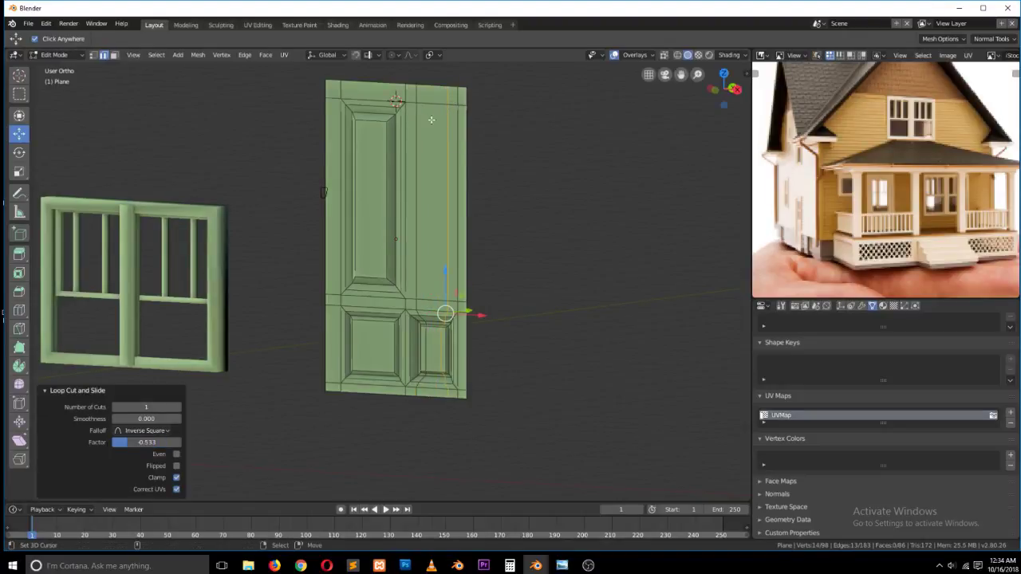
pyautogui.hotkey('ctrl', 'Tab')
pyautogui.click(433, 132)
pyautogui.hotkey('ctrl', 'Tab')
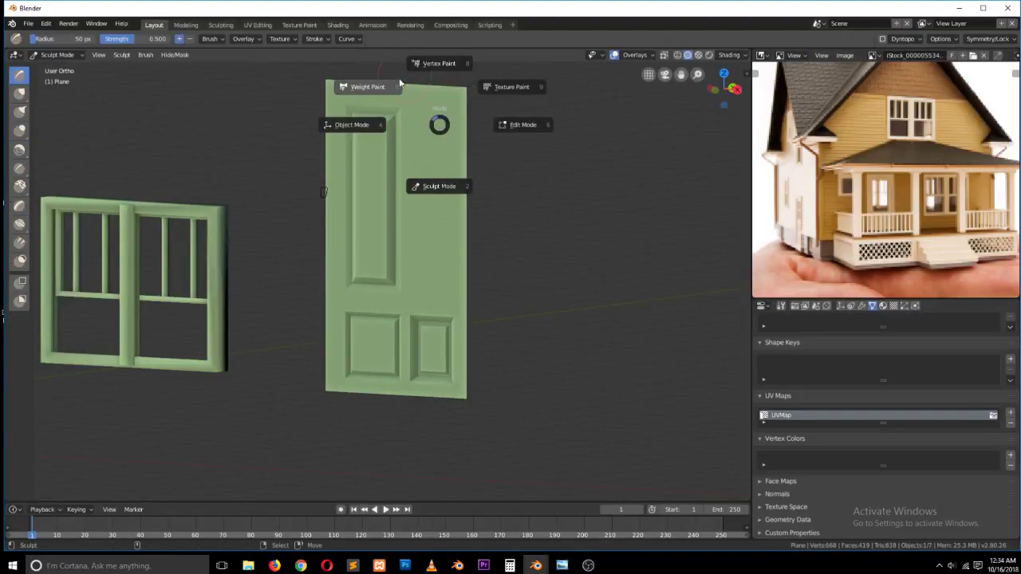
pyautogui.click(369, 125)
pyautogui.press('Tab')
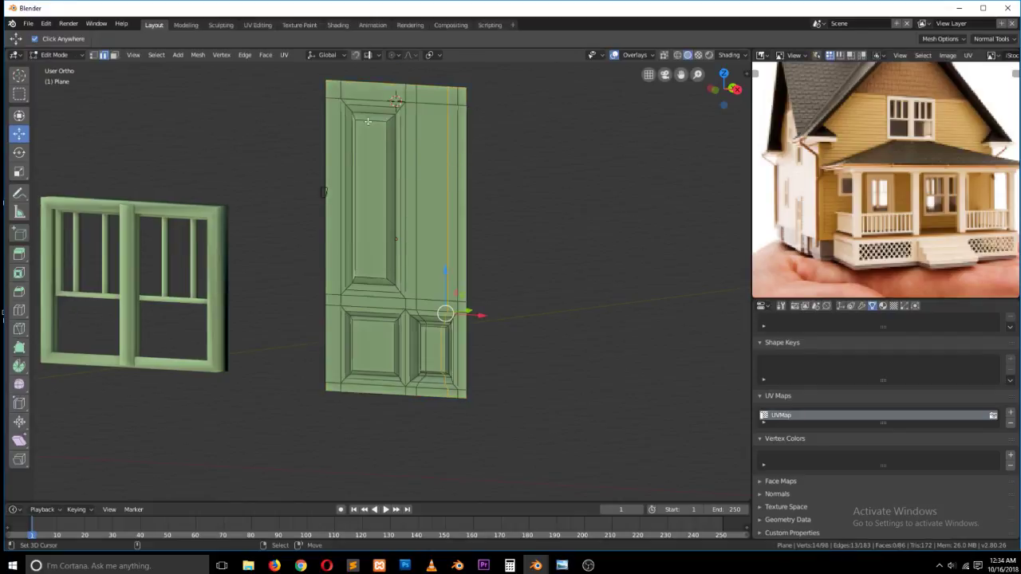
# - Nudge the tall upper-right face between the new edge loops slightly and inset it by 0.1314 m
pyautogui.click(114, 56)
pyautogui.click(425, 159)
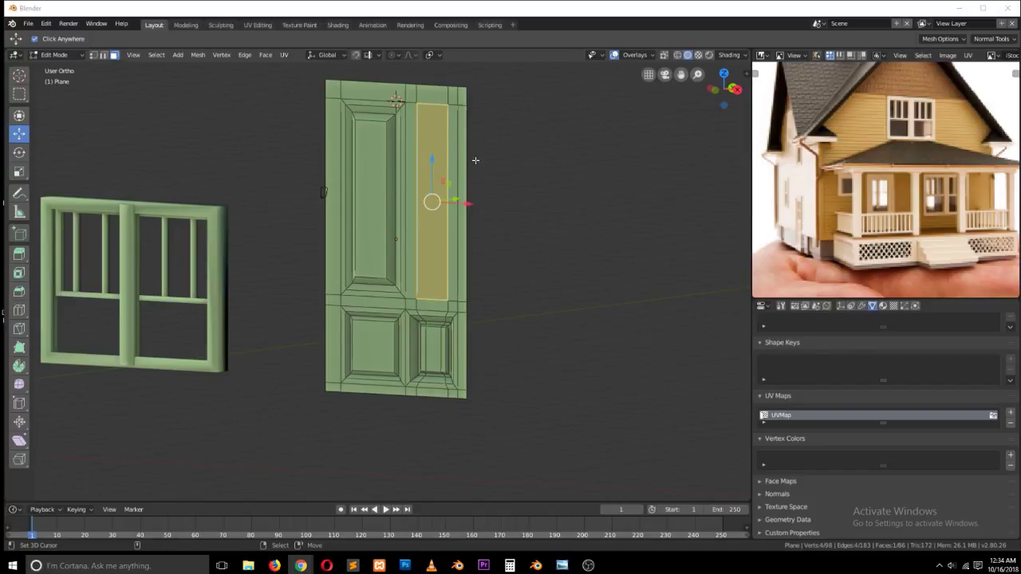
pyautogui.moveTo(473, 162); pyautogui.dragTo(489, 144)
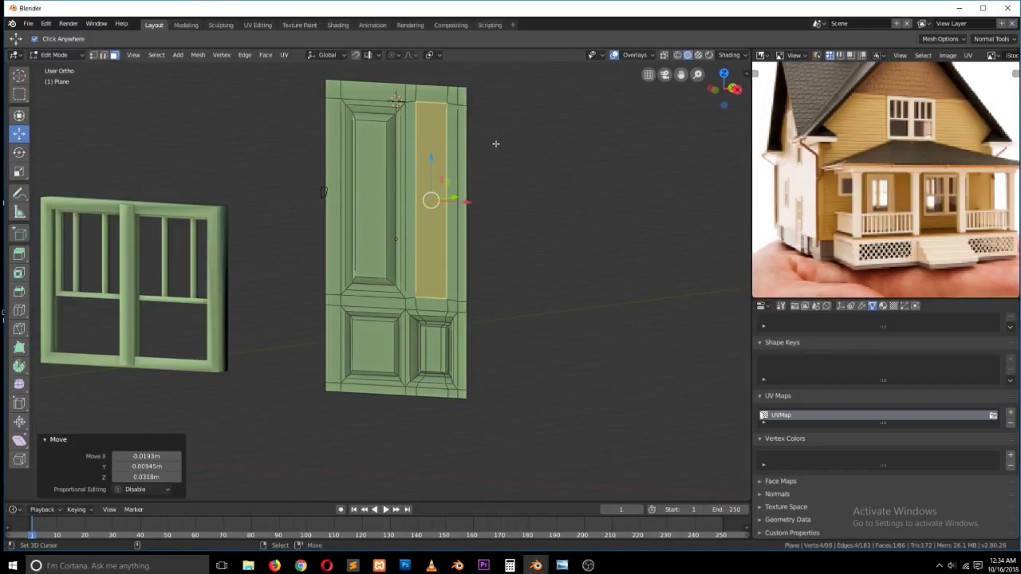
pyautogui.press('i')
pyautogui.click(494, 147)
# - Extrude the inset upper-right face inward along its normal by 0.0319 m
pyautogui.moveTo(499, 142); pyautogui.dragTo(440, 173, button='middle')
pyautogui.press('e')
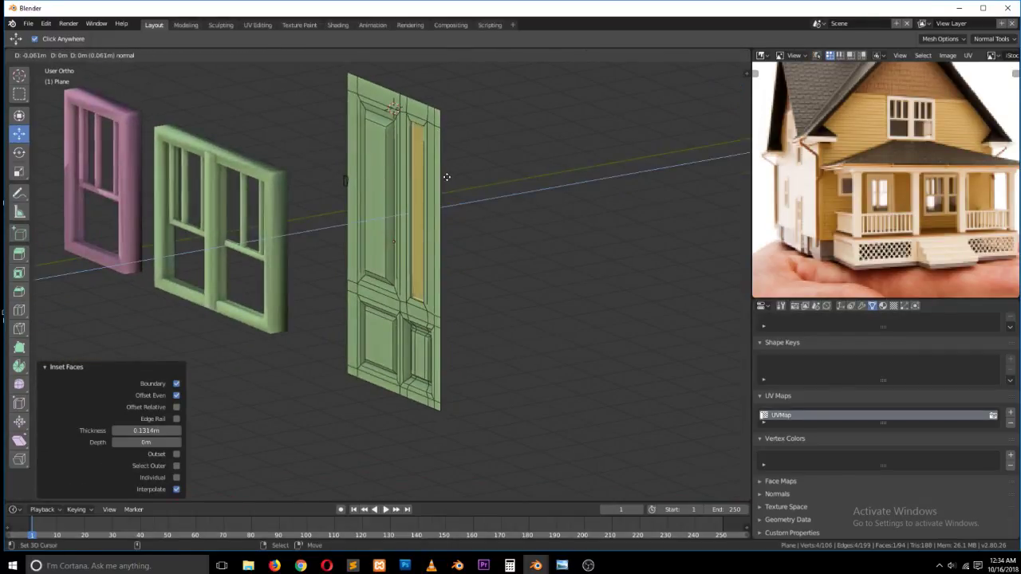
pyautogui.click(446, 179)
# - Try deleting the extruded upper-right face to open a gap in the door, and undo the deletion
pyautogui.press('x')
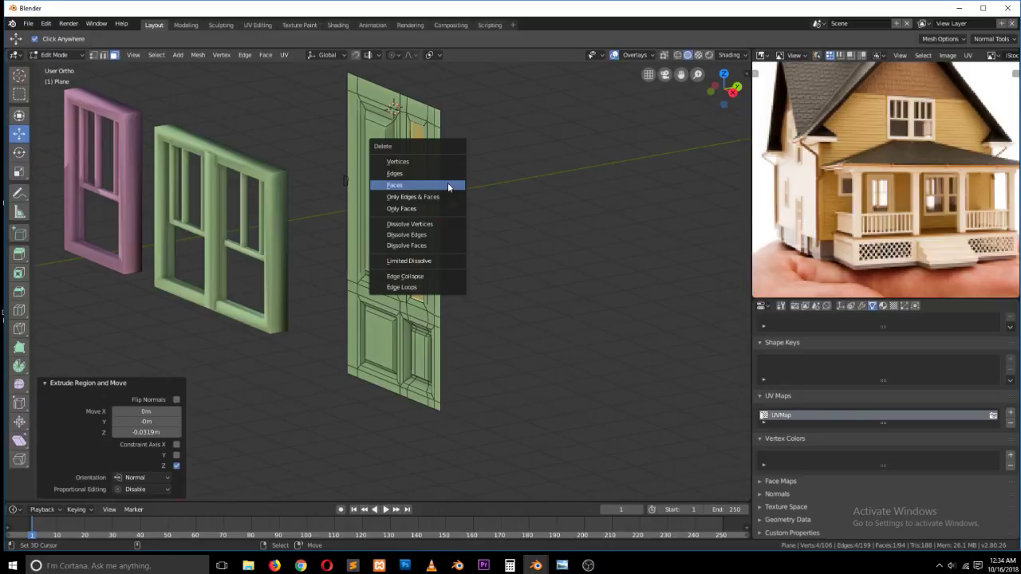
pyautogui.click(444, 185)
pyautogui.press('Tab')
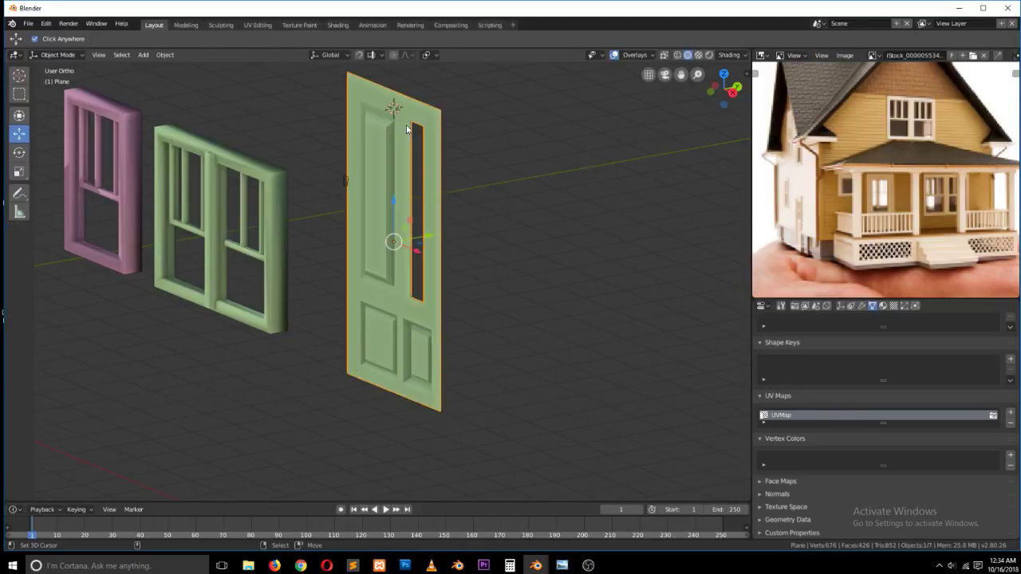
pyautogui.moveTo(459, 189); pyautogui.dragTo(457, 167, button='middle')
pyautogui.press('Tab')
pyautogui.press('Tab')
pyautogui.press('Tab')
pyautogui.press('Tab')
pyautogui.press('Tab')
pyautogui.press('Tab')
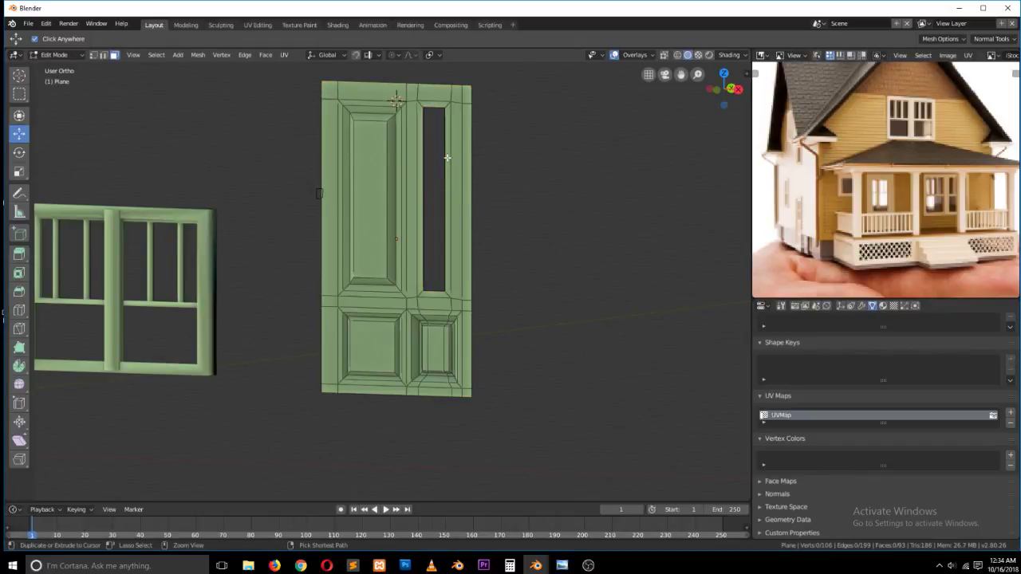
pyautogui.press('Tab')
# - Recess the inner upper-right face further along Y by 0.0858 m
pyautogui.moveTo(450, 161); pyautogui.dragTo(419, 204, button='middle')
pyautogui.press('g')
pyautogui.press('y')
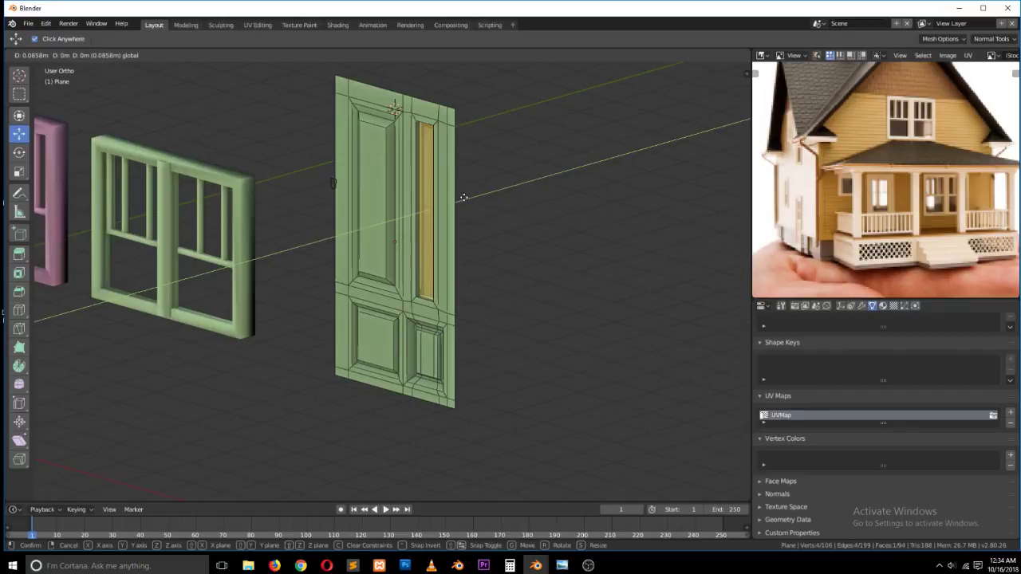
pyautogui.click(463, 197)
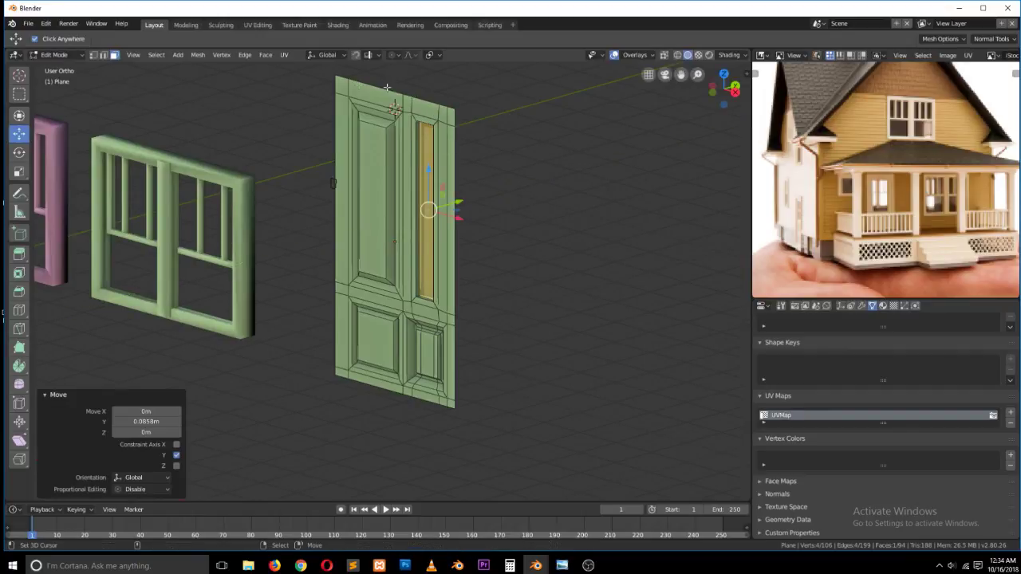
# - Extrude the outer border edges on all four sides of the door along Y by about 0.25 m to give it thickness
pyautogui.click(103, 55)
pyautogui.keyDown('alt'); pyautogui.click(427, 112); pyautogui.keyUp('alt')
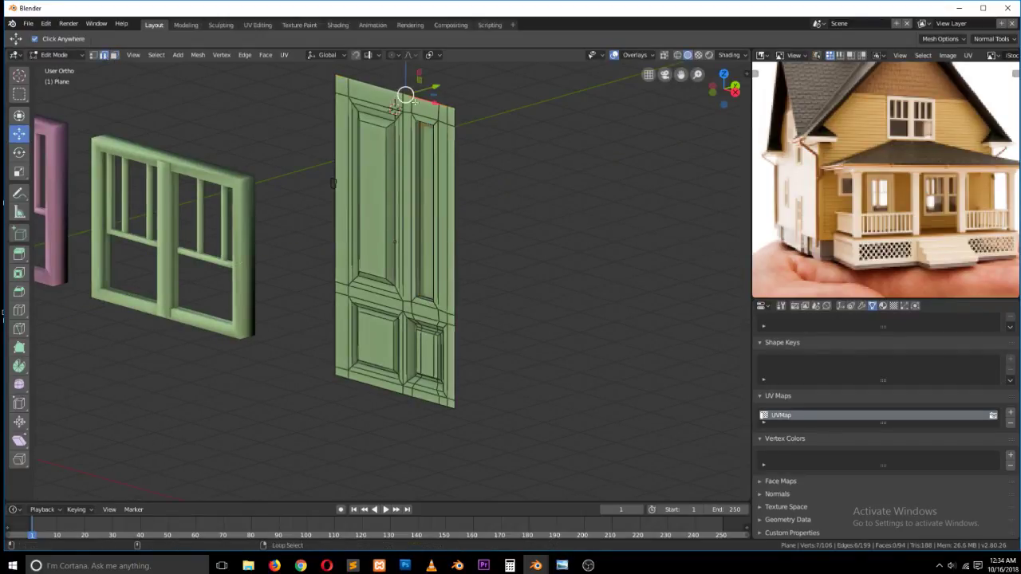
pyautogui.keyDown('alt'); pyautogui.keyDown('shift'); pyautogui.click(462, 367); pyautogui.keyUp('shift'); pyautogui.keyUp('alt')
pyautogui.keyDown('alt'); pyautogui.keyDown('shift'); pyautogui.click(421, 406); pyautogui.keyUp('shift'); pyautogui.keyUp('alt')
pyautogui.keyDown('alt'); pyautogui.keyDown('shift'); pyautogui.click(334, 274); pyautogui.keyUp('shift'); pyautogui.keyUp('alt')
pyautogui.press('e')
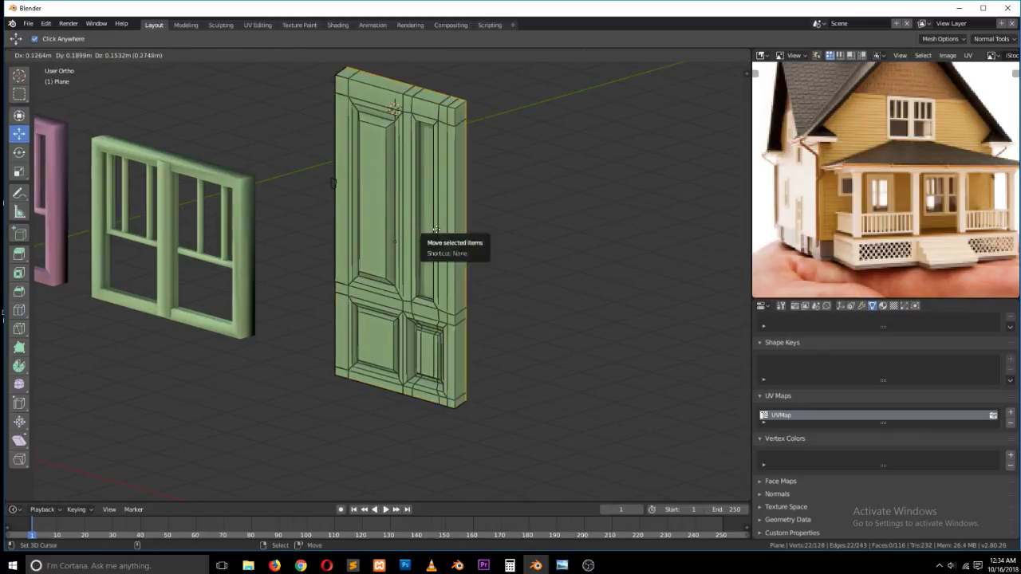
pyautogui.press('y')
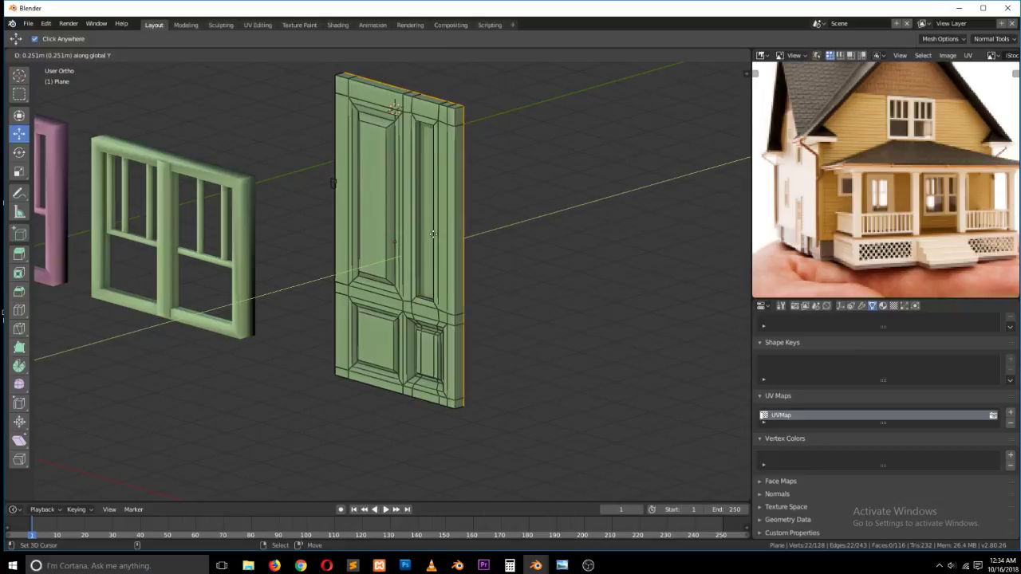
pyautogui.click(431, 236)
pyautogui.press('Tab')
# - Add a Mirror modifier to the door
pyautogui.moveTo(437, 239); pyautogui.dragTo(683, 348, button='middle')
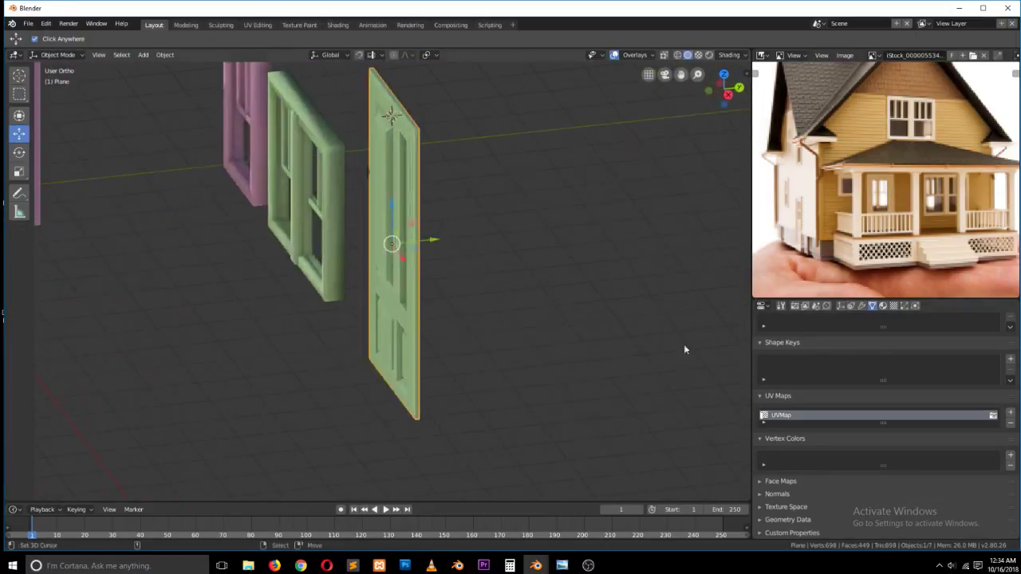
pyautogui.click(859, 307)
pyautogui.click(844, 342)
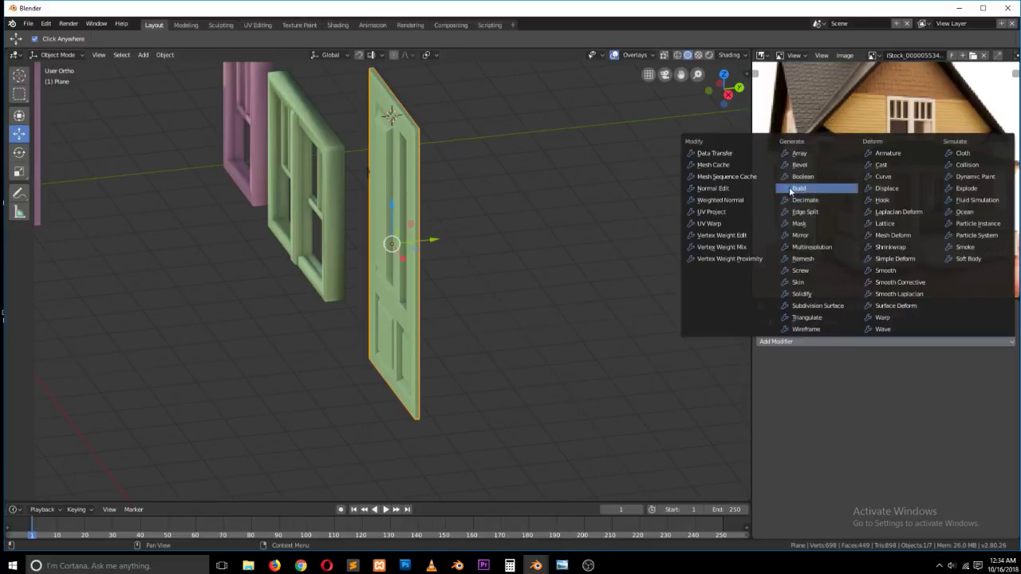
pyautogui.click(803, 235)
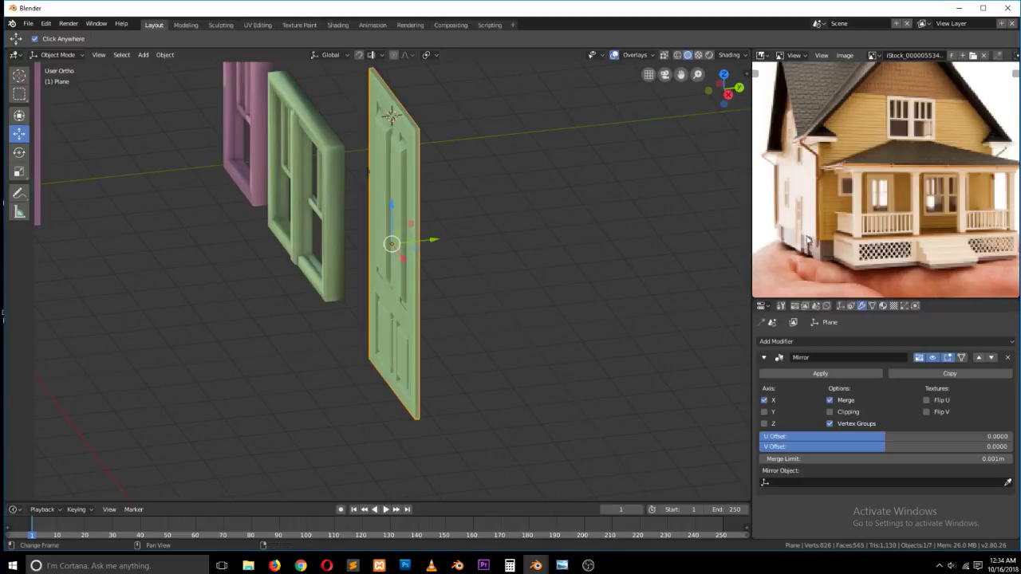
# - Move the door's entire mesh along Y by -0.392 m in relation to its origin
pyautogui.press('Tab')
pyautogui.press('a')
pyautogui.scroll(4, 439, 269)
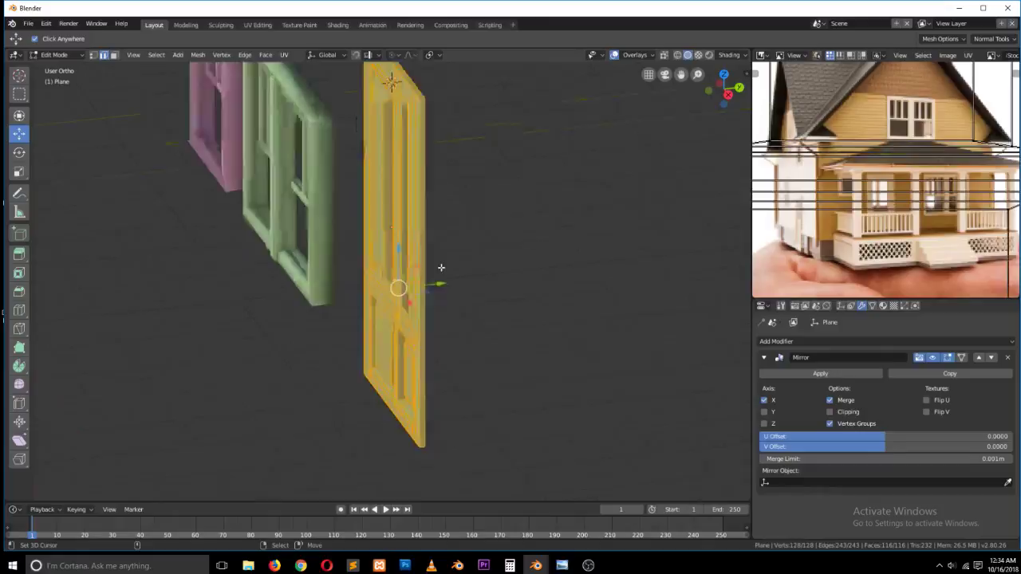
pyautogui.moveTo(450, 283); pyautogui.dragTo(456, 317)
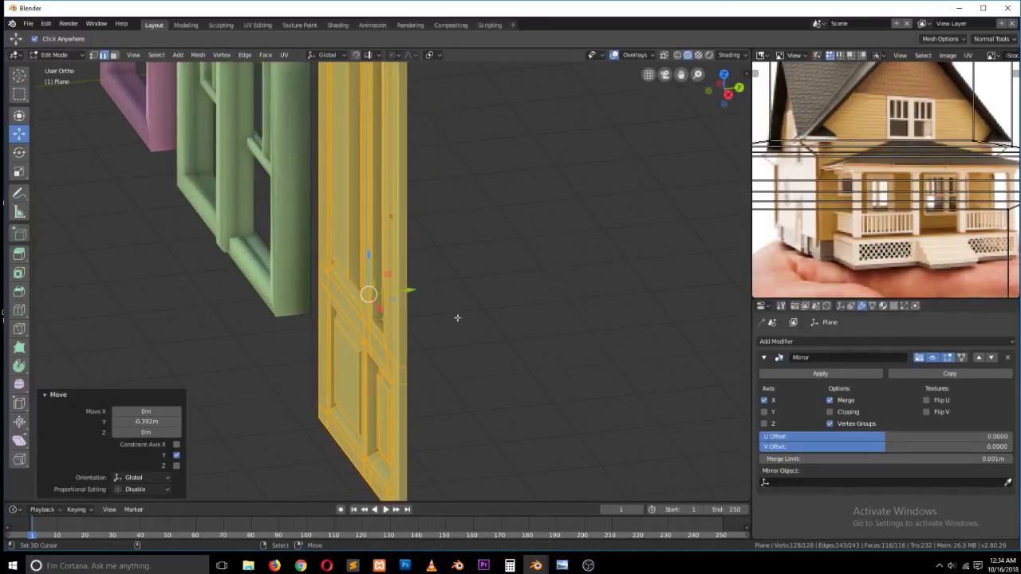
# - Try the Mirror modifier with the Y and Z axes added, and turn off X and Y to keep only Z
pyautogui.click(765, 412)
pyautogui.moveTo(506, 314); pyautogui.dragTo(438, 325, button='middle')
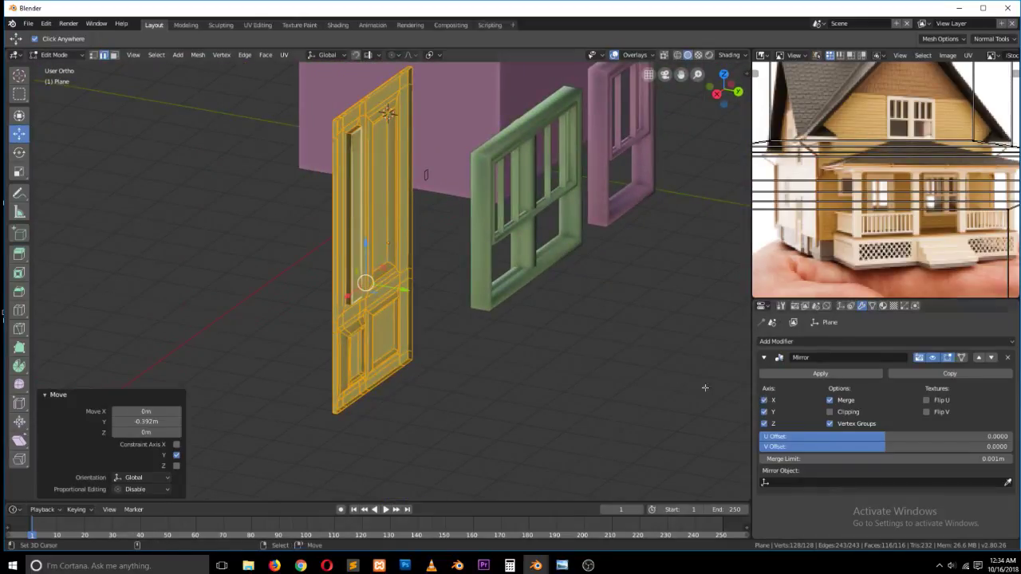
pyautogui.press('Tab')
pyautogui.press('Tab')
pyautogui.press('Tab')
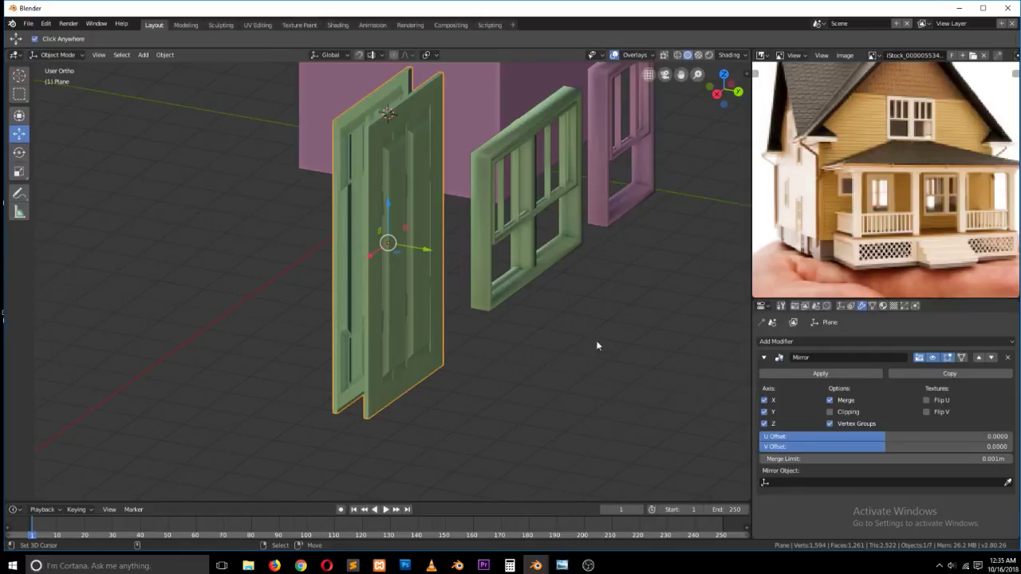
pyautogui.moveTo(532, 292); pyautogui.dragTo(579, 313, button='middle')
pyautogui.press('Tab')
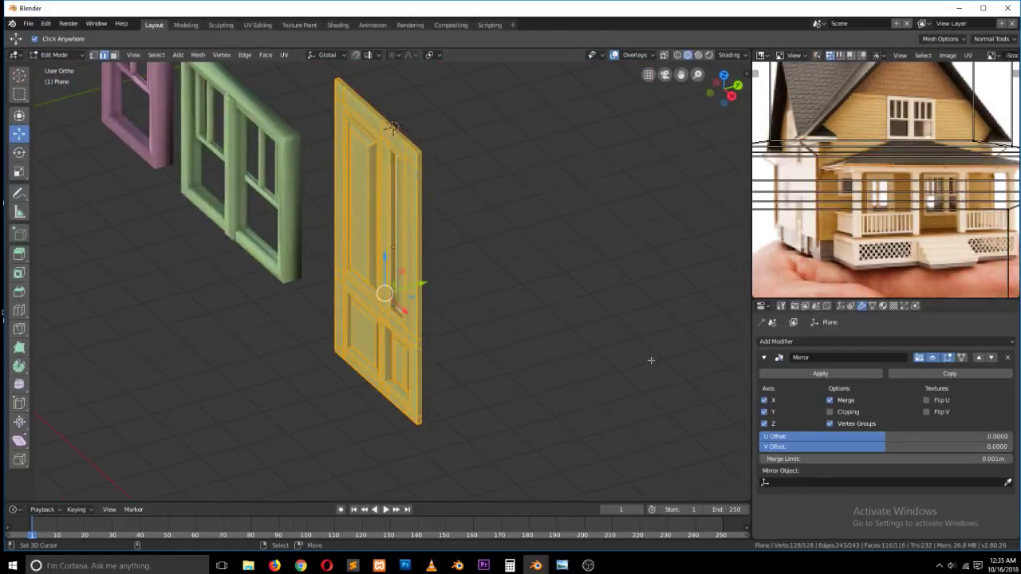
pyautogui.press('Tab')
pyautogui.click(766, 400)
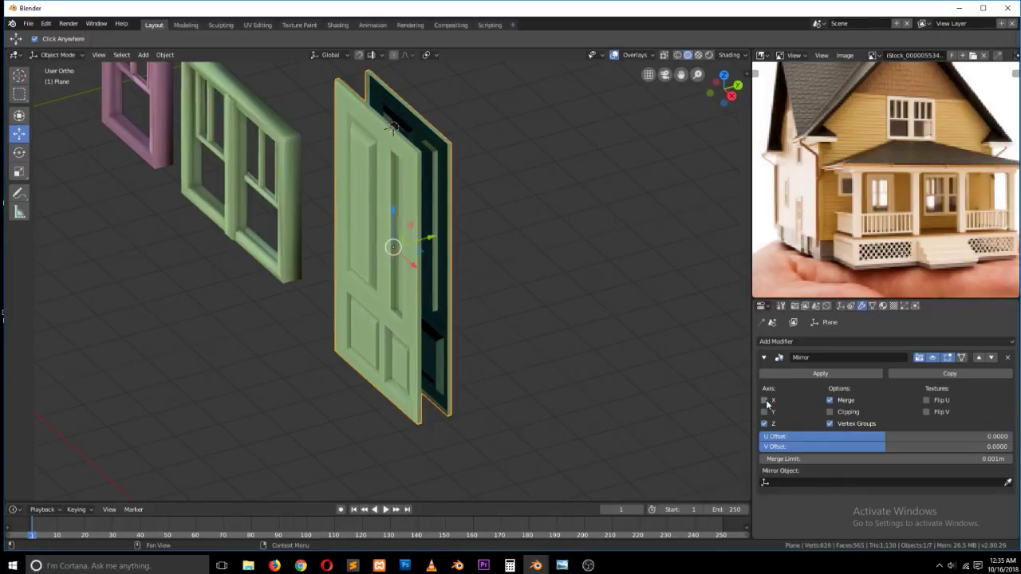
pyautogui.moveTo(475, 282); pyautogui.dragTo(700, 385, button='middle')
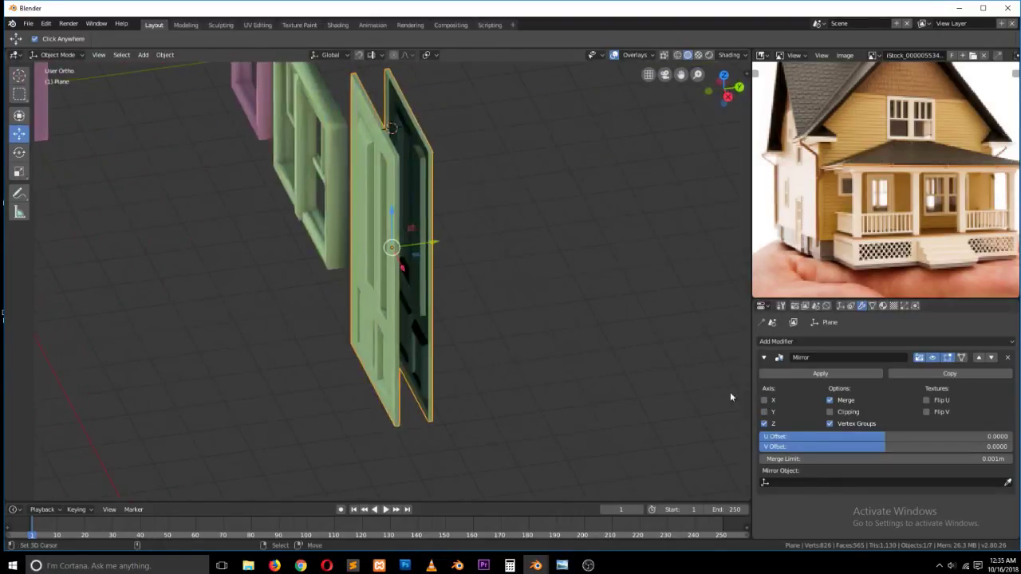
# - Shift the door's entire mesh along Y toward its origin until the front and mirrored back halves meet
pyautogui.press('Tab')
pyautogui.moveTo(422, 279); pyautogui.dragTo(434, 289)
pyautogui.hotkey('ctrl', 'z')
pyautogui.scroll(4, 421, 273)
pyautogui.press('Tab')
pyautogui.press('Tab')
pyautogui.moveTo(429, 290); pyautogui.dragTo(437, 297)
pyautogui.press('Tab')
pyautogui.press('Tab')
pyautogui.press('Tab')
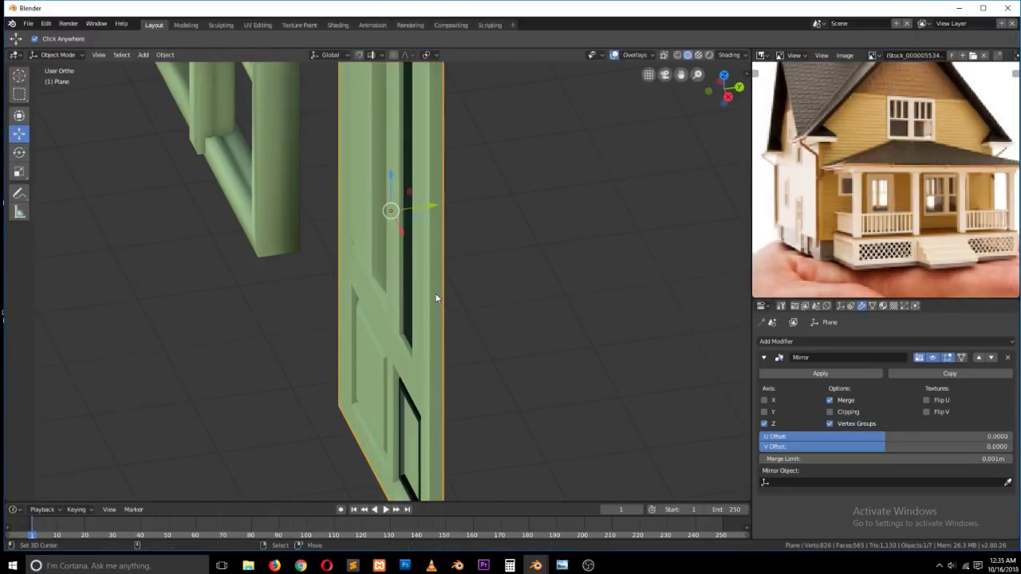
# - Examine the mirrored door beside the windows and the house from an angle and in the front and right orthographic views
pyautogui.moveTo(455, 317); pyautogui.dragTo(511, 319, button='middle')
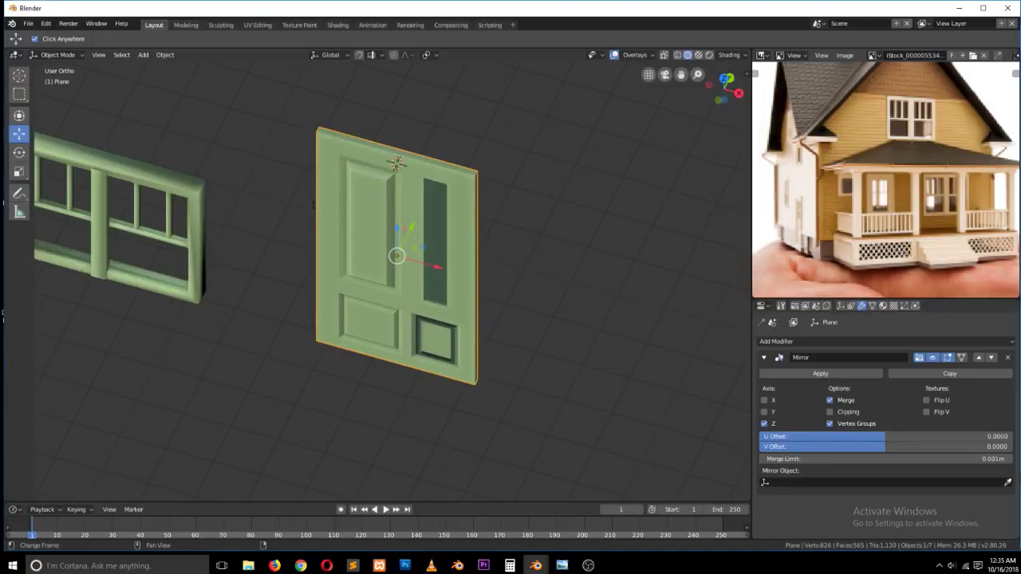
pyautogui.click(300, 565)
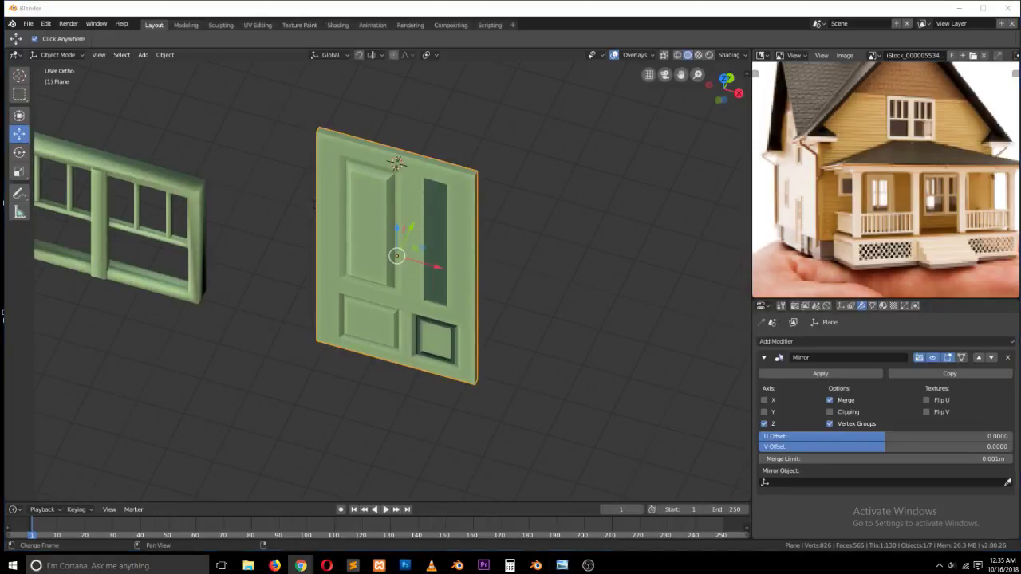
pyautogui.scroll(-5, 292, 257)
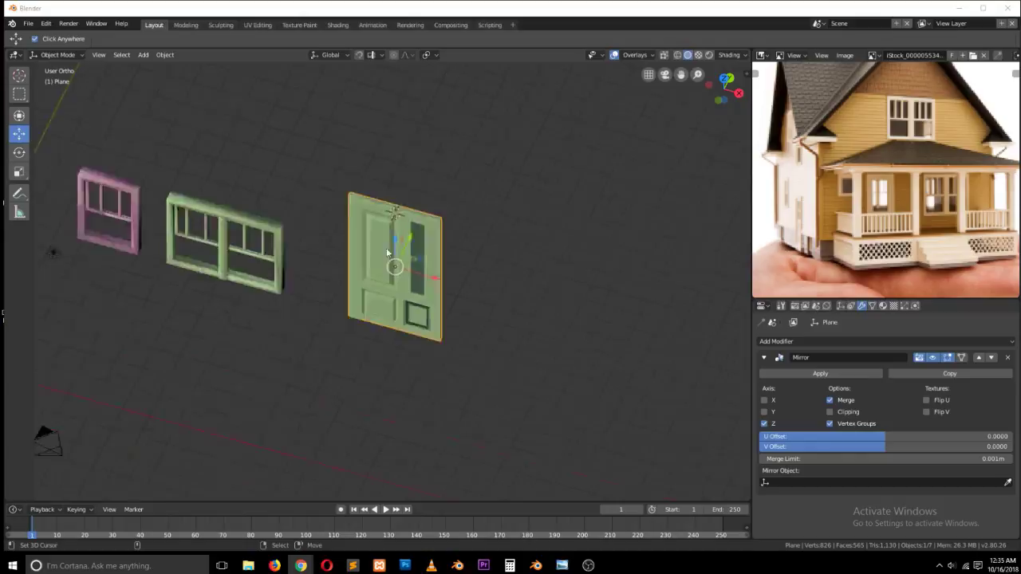
pyautogui.click(291, 257)
pyautogui.click(228, 239)
pyautogui.click(373, 275)
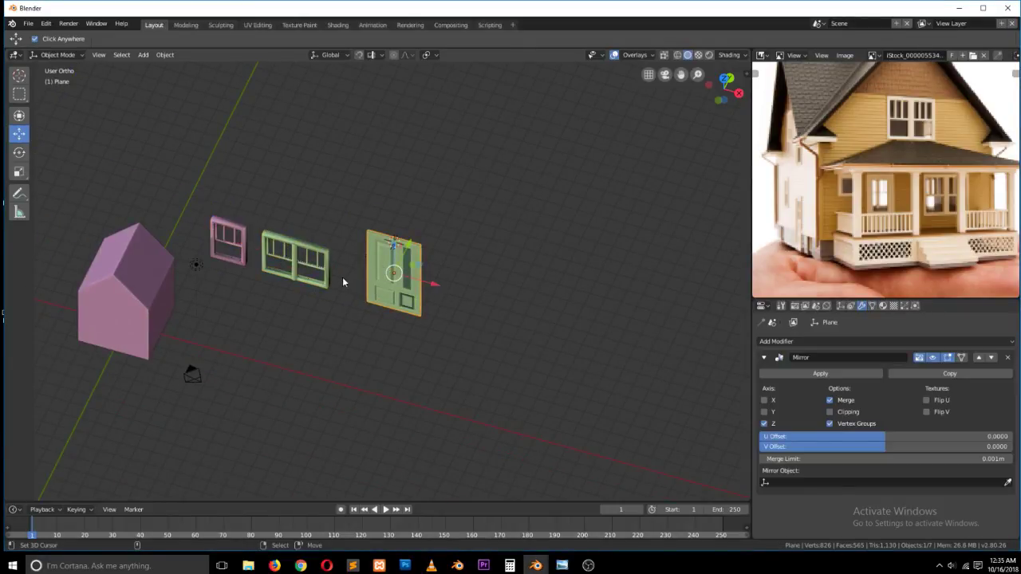
pyautogui.press('KP_1')
pyautogui.press('KP_3')
pyautogui.press('KP_1')
pyautogui.press('KP_3')
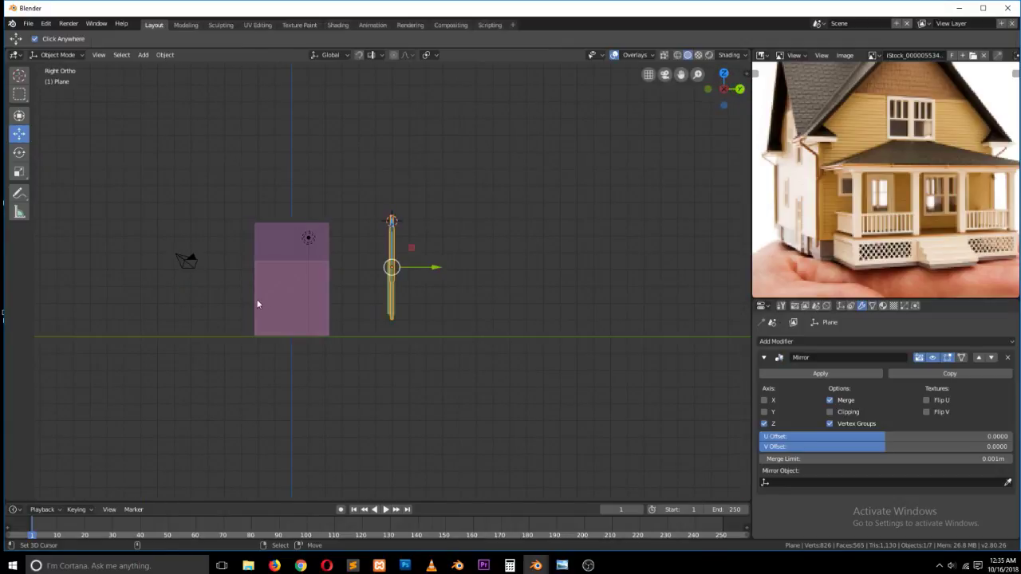
# - Select the house block and examine it in the front and right orthographic views
pyautogui.click(265, 299)
pyautogui.press('KP_1')
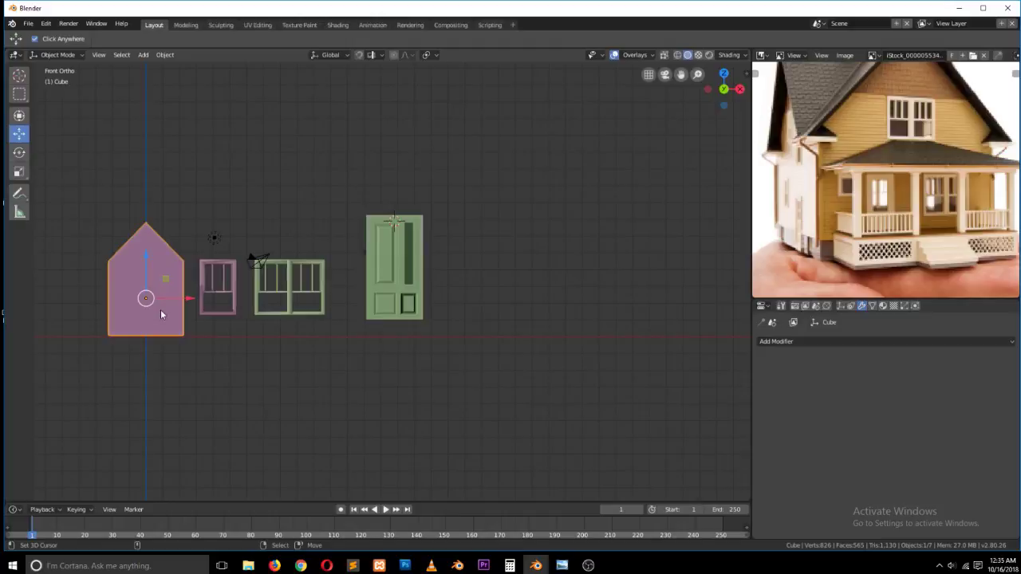
pyautogui.press('KP_3')
pyautogui.scroll(5, 232, 291)
pyautogui.press('KP_1')
pyautogui.scroll(-5, 227, 279)
pyautogui.moveTo(686, 84); pyautogui.dragTo(894, 54)
pyautogui.hotkey('ctrl', 'z')
pyautogui.scroll(3, 586, 148)
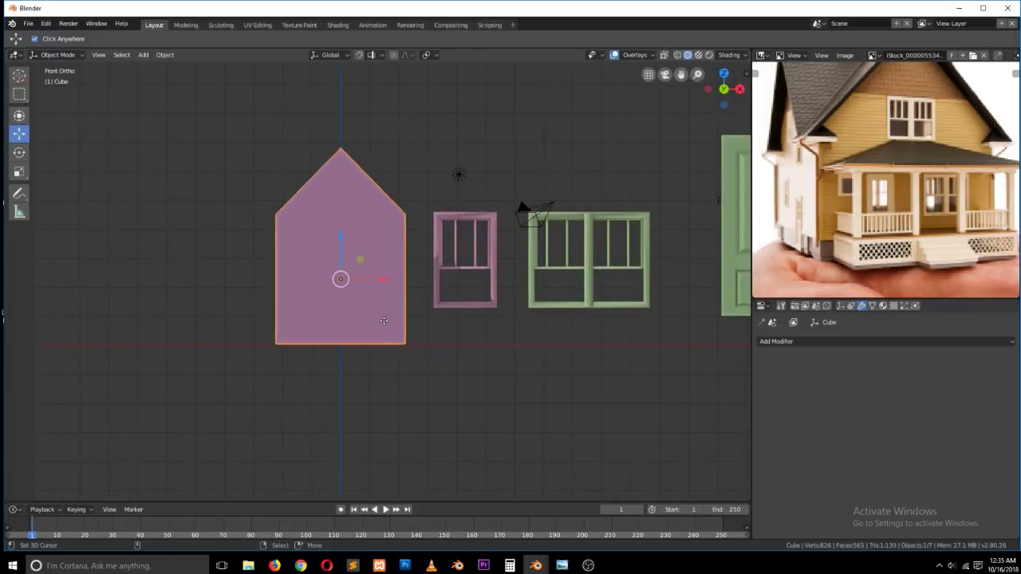
pyautogui.scroll(2, 382, 320)
# - Cut a horizontal edge loop around the house, flatten it along Z with a scale of 0, and lower it 0.217 m
pyautogui.press('Tab')
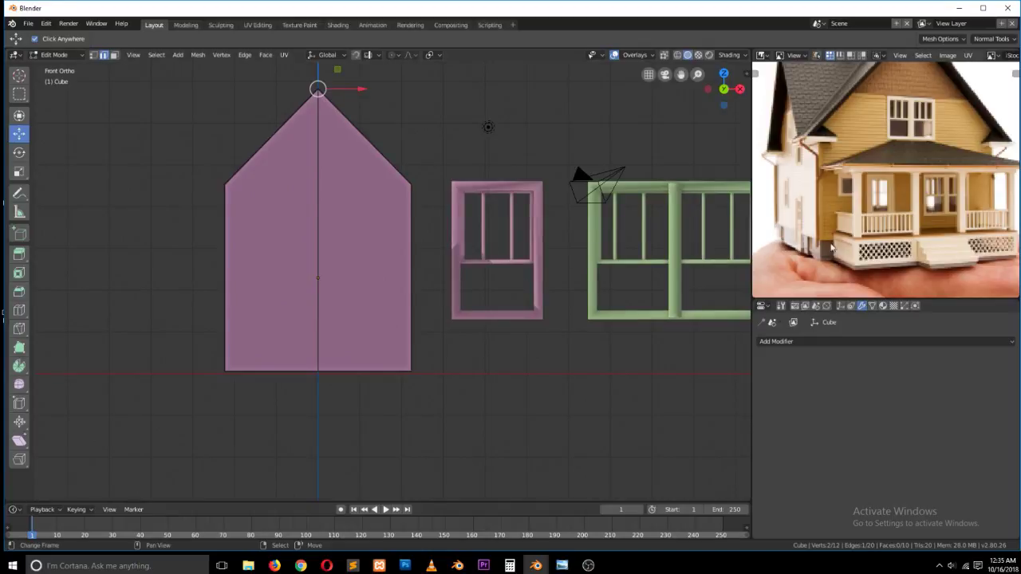
pyautogui.hotkey('ctrl', 'r')
pyautogui.click(313, 300)
pyautogui.click(317, 323)
pyautogui.press('s')
pyautogui.press('z')
pyautogui.press('0')
pyautogui.press('Return')
pyautogui.moveTo(318, 287); pyautogui.dragTo(314, 297)
# - Select the complete horizontal edge loop near the house's base and bevel it by 0.021 with one segment
pyautogui.click(114, 54)
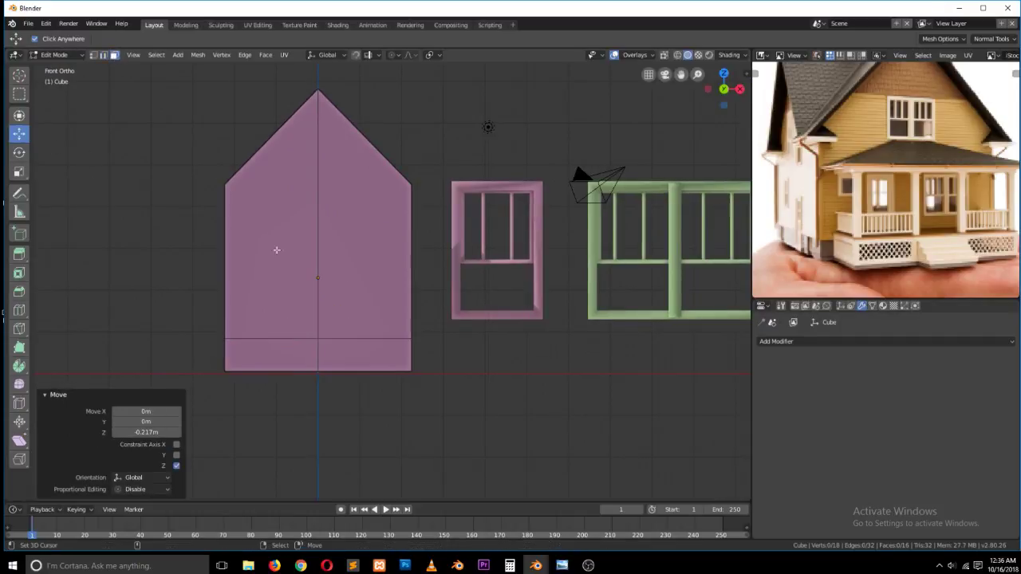
pyautogui.keyDown('alt'); pyautogui.click(408, 353); pyautogui.keyUp('alt')
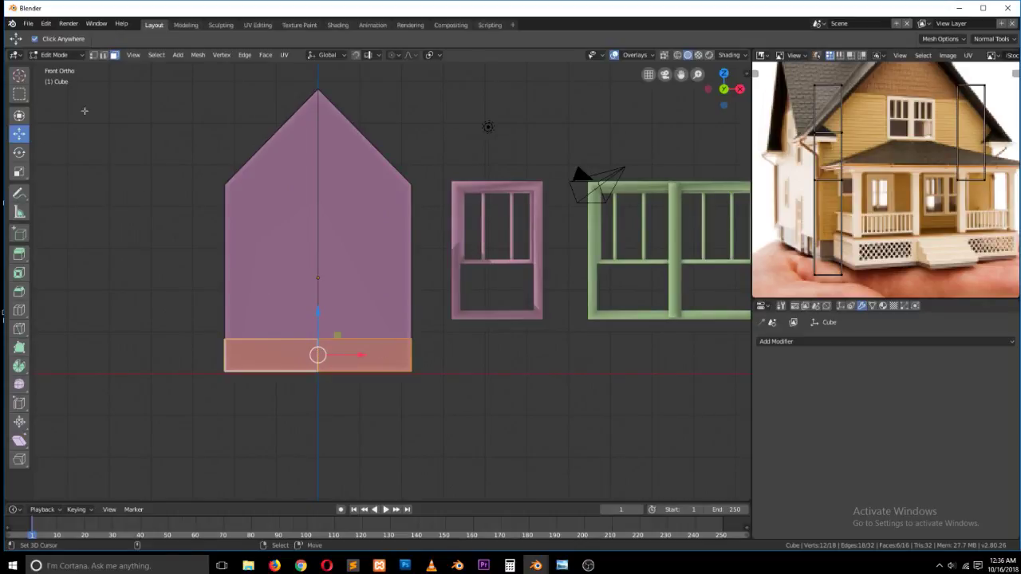
pyautogui.click(272, 339)
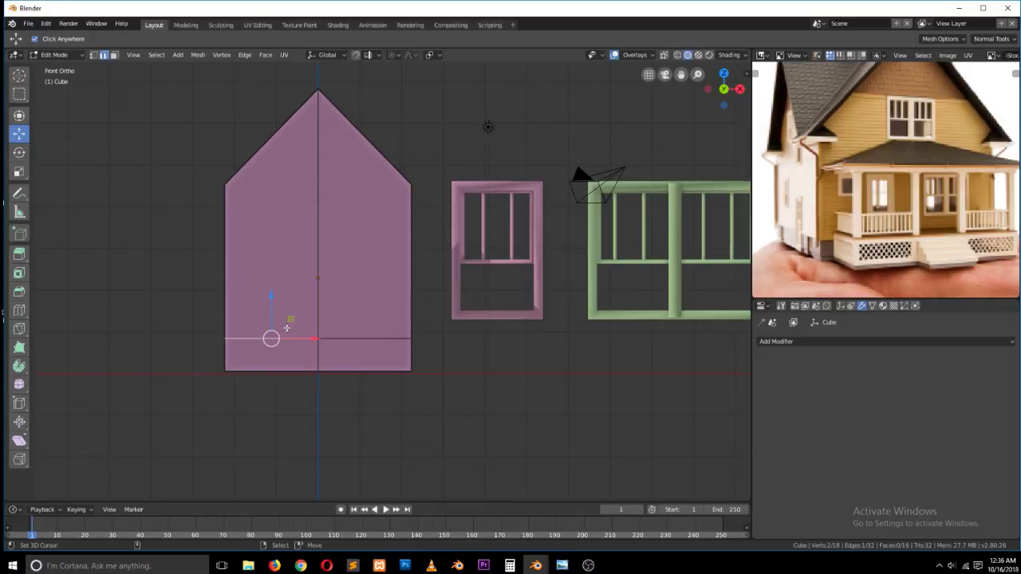
pyautogui.keyDown('alt'); pyautogui.click(289, 339); pyautogui.keyUp('alt')
pyautogui.moveTo(289, 339); pyautogui.dragTo(392, 348, button='middle')
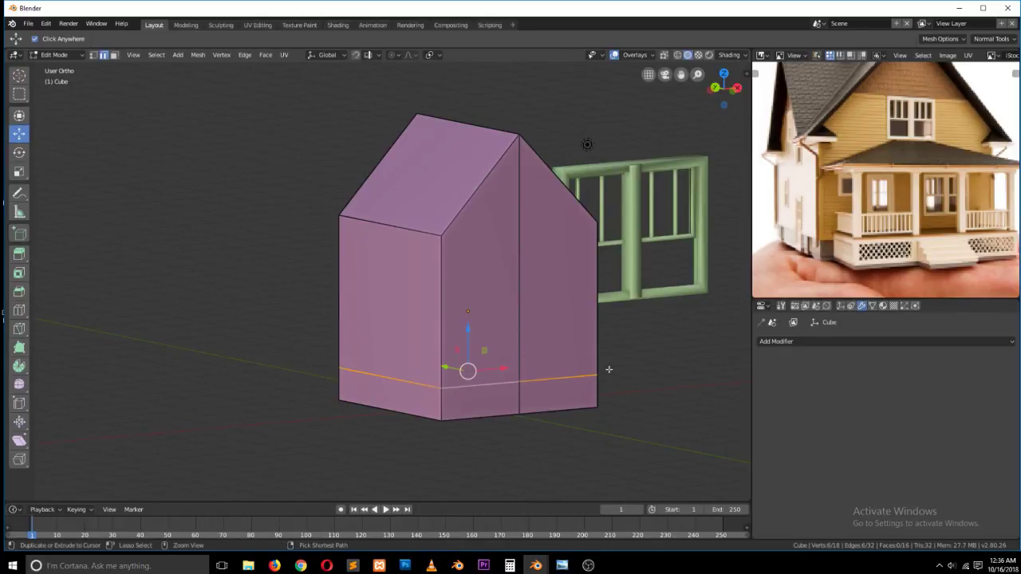
pyautogui.hotkey('ctrl', 'b')
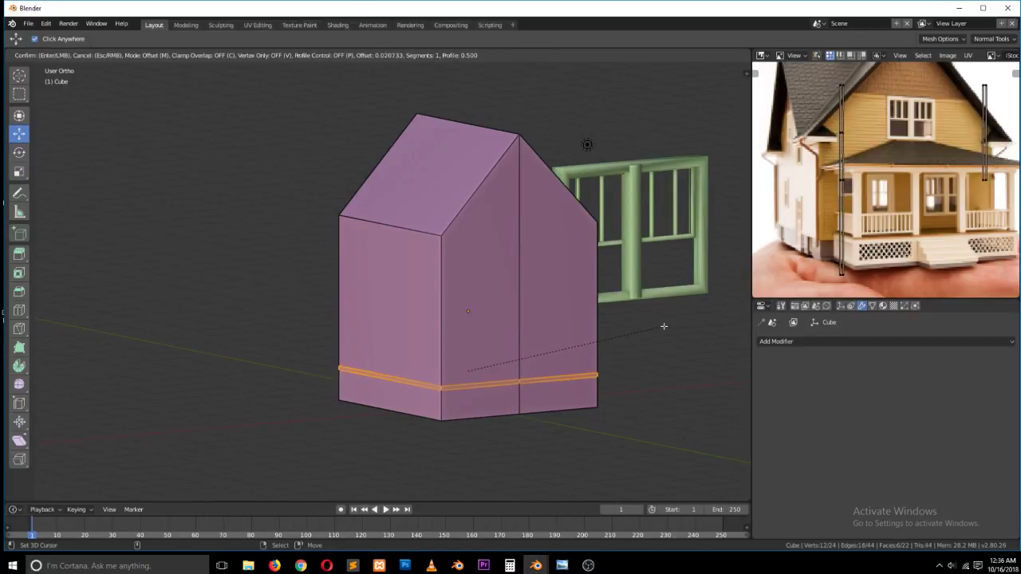
pyautogui.click(663, 326)
pyautogui.scroll(2, 615, 388)
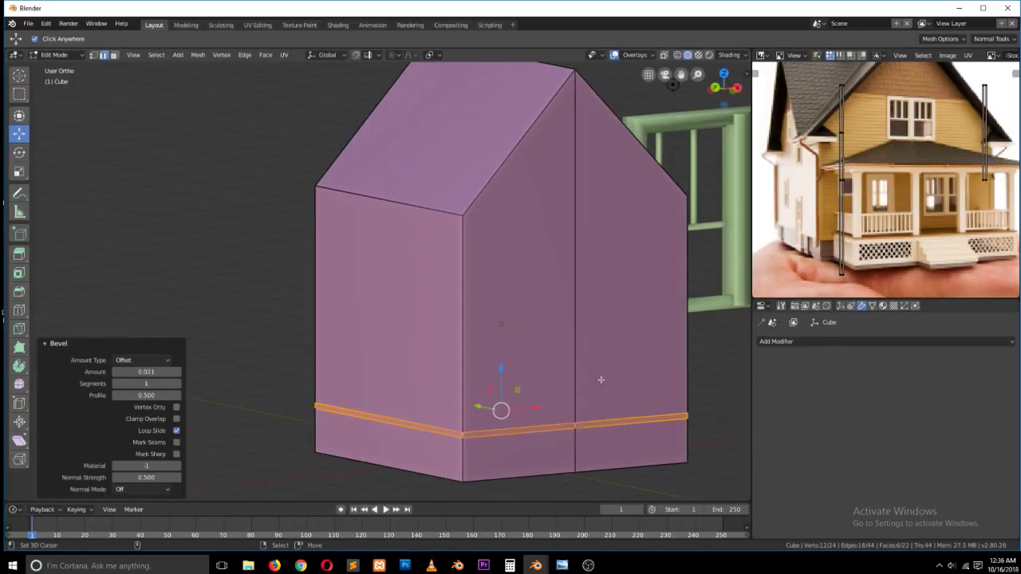
pyautogui.scroll(-1, 587, 373)
pyautogui.scroll(1, 585, 370)
# - Select the face loop below the bevelled band and scale it by 0.823 in X and Y only
pyautogui.click(114, 55)
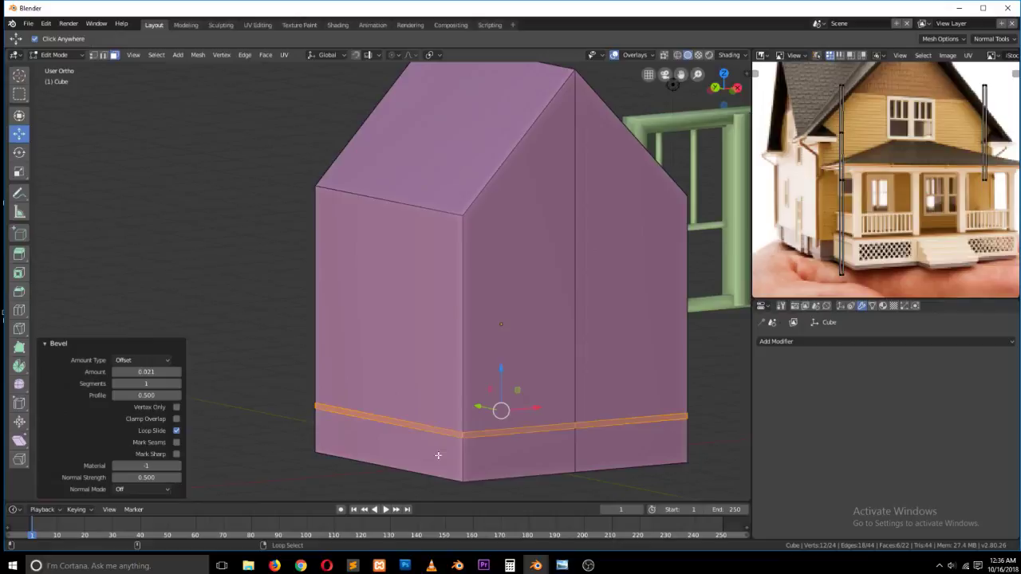
pyautogui.keyDown('alt'); pyautogui.click(455, 461); pyautogui.keyUp('alt')
pyautogui.keyDown('alt'); pyautogui.click(456, 462); pyautogui.keyUp('alt')
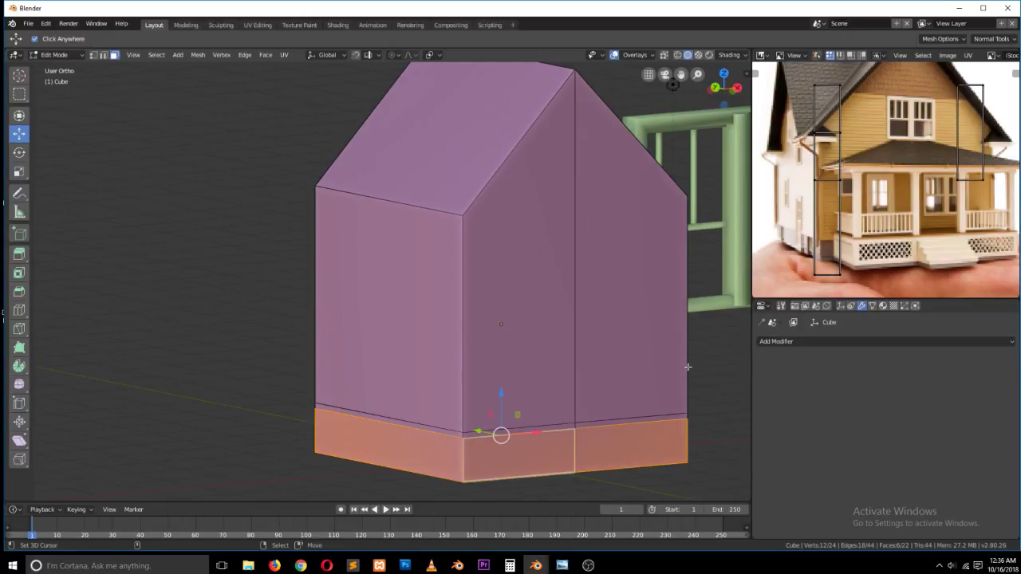
pyautogui.press('s')
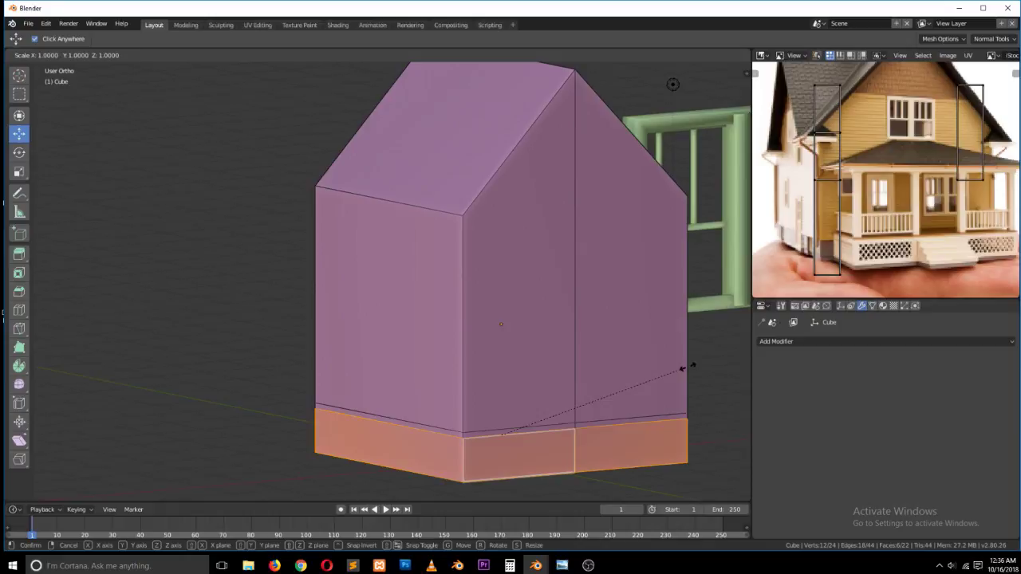
pyautogui.hotkey('shift', 'z')
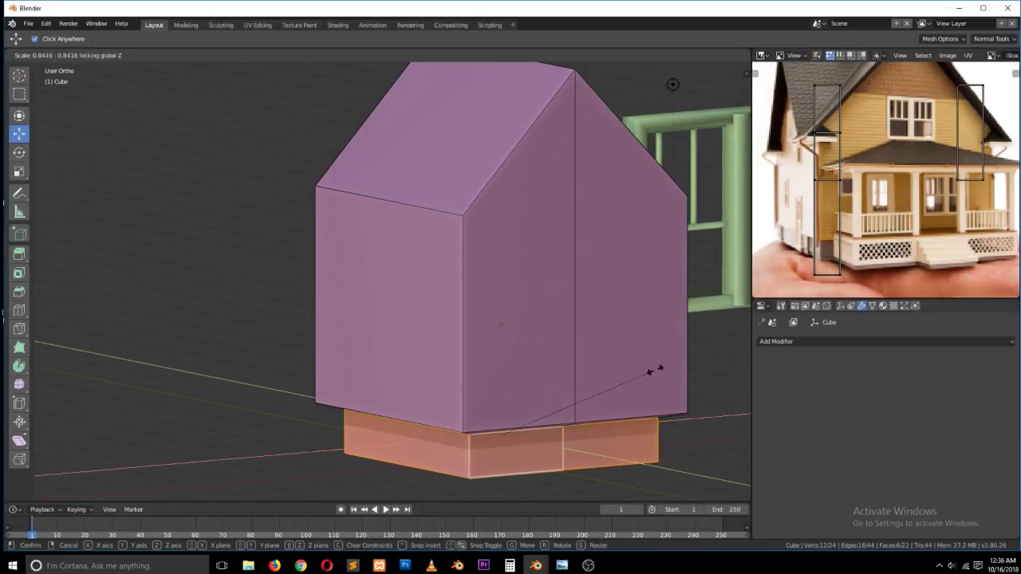
pyautogui.click(654, 367)
# - Widen the base's face loop in X and Y to just inside the walls, and raise it 0.0799 m along Z
pyautogui.press('KP_1')
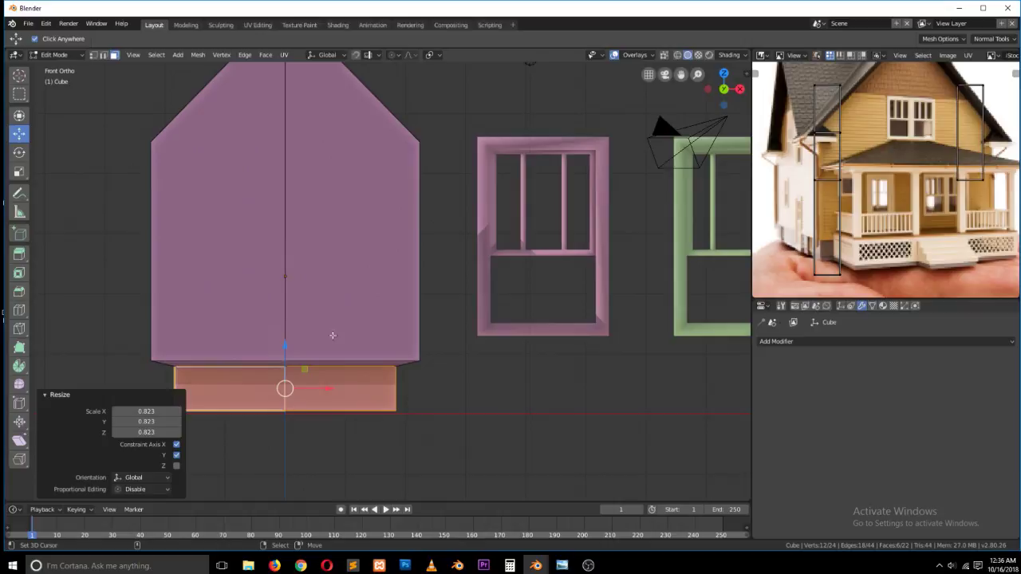
pyautogui.press('s')
pyautogui.hotkey('shift', 'z')
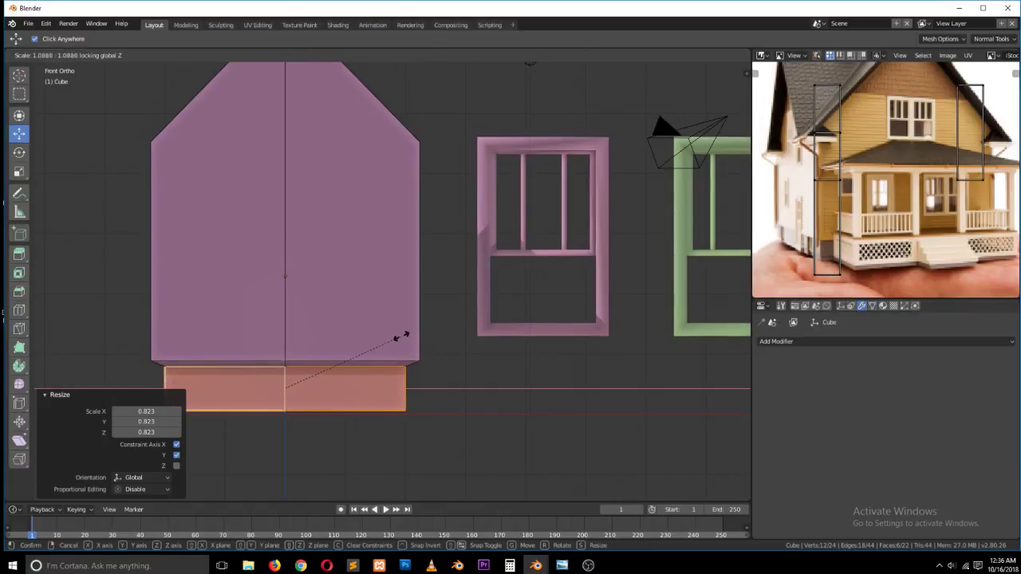
pyautogui.click(408, 335)
pyautogui.moveTo(286, 346); pyautogui.dragTo(287, 341)
# - With X-ray on, select the vertices where the walls meet the base and flatten them along Z, then return to solid Object Mode
pyautogui.click(94, 55)
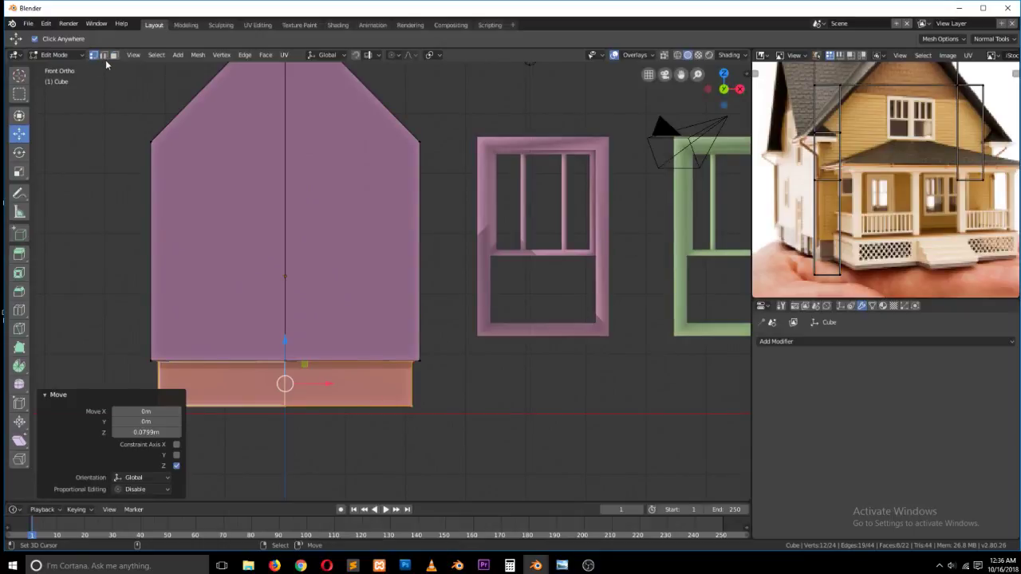
pyautogui.click(663, 58)
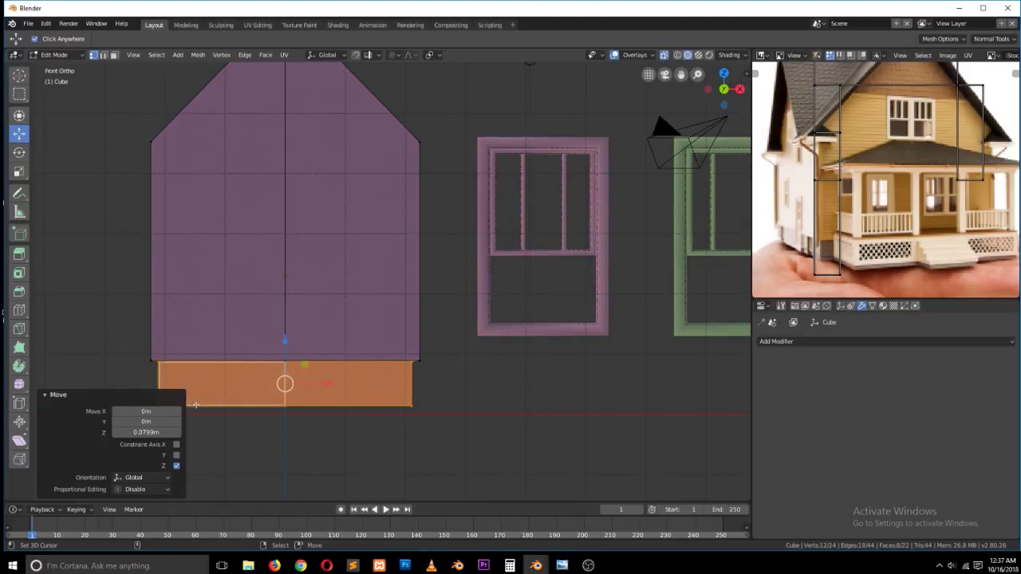
pyautogui.click(137, 340)
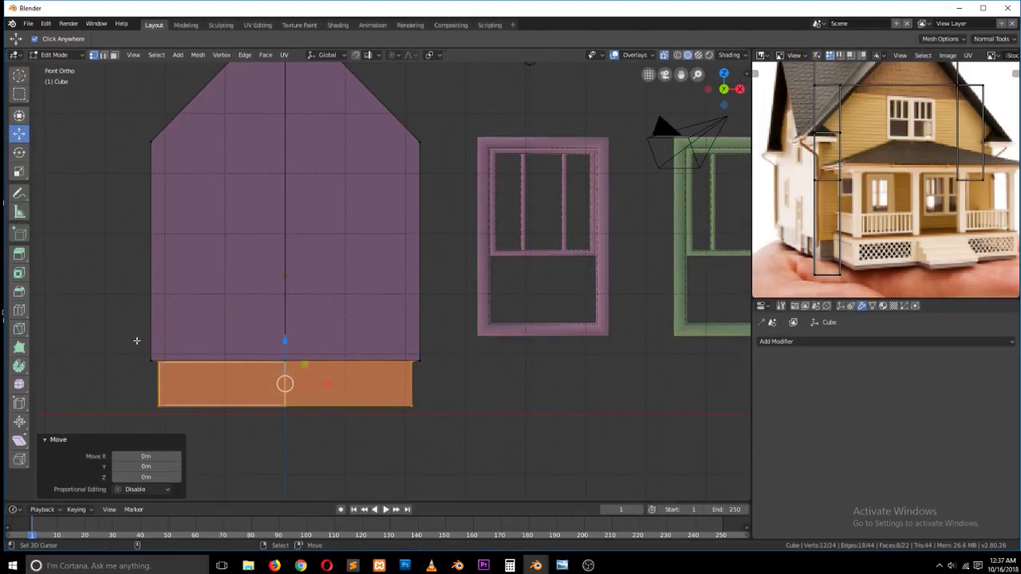
pyautogui.click(129, 353)
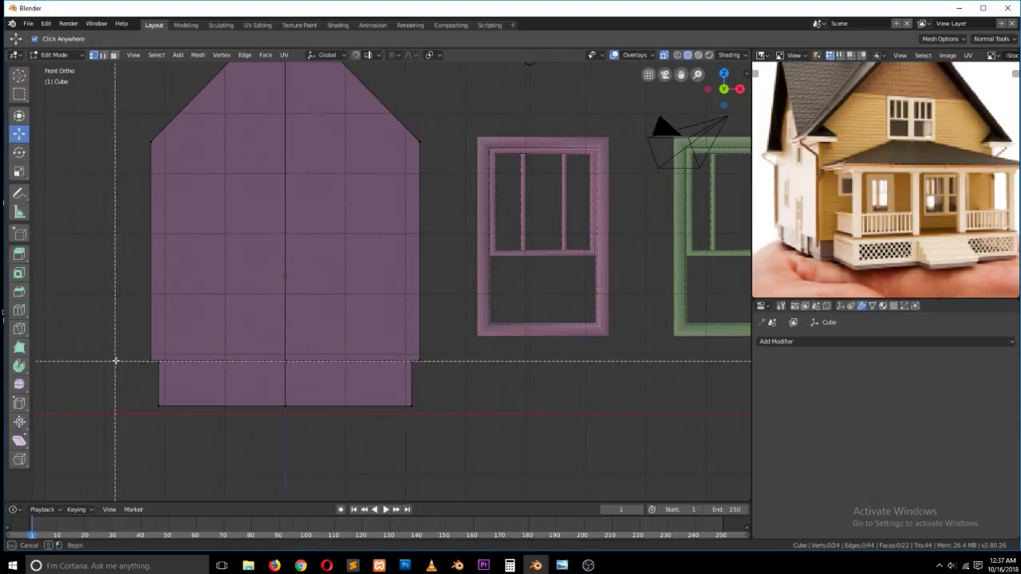
pyautogui.moveTo(113, 340); pyautogui.dragTo(505, 372)
pyautogui.press('s')
pyautogui.press('z')
pyautogui.click(406, 251)
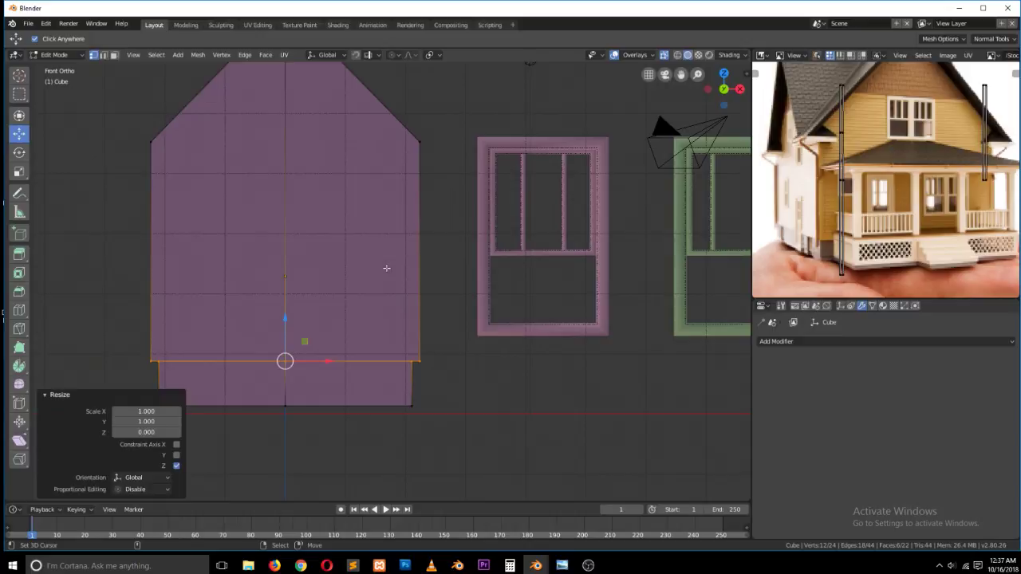
pyautogui.press('Tab')
pyautogui.moveTo(346, 279); pyautogui.dragTo(377, 310, button='middle')
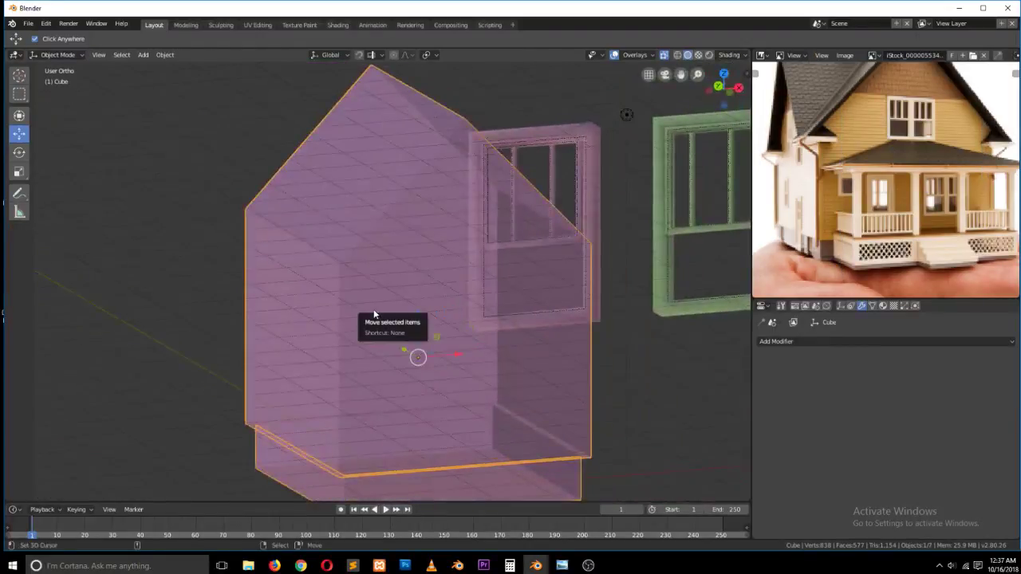
pyautogui.click(662, 57)
# - Examine the stepped base from an angle and compare the house with the windows and door in front view
pyautogui.moveTo(600, 133); pyautogui.dragTo(515, 233, button='middle')
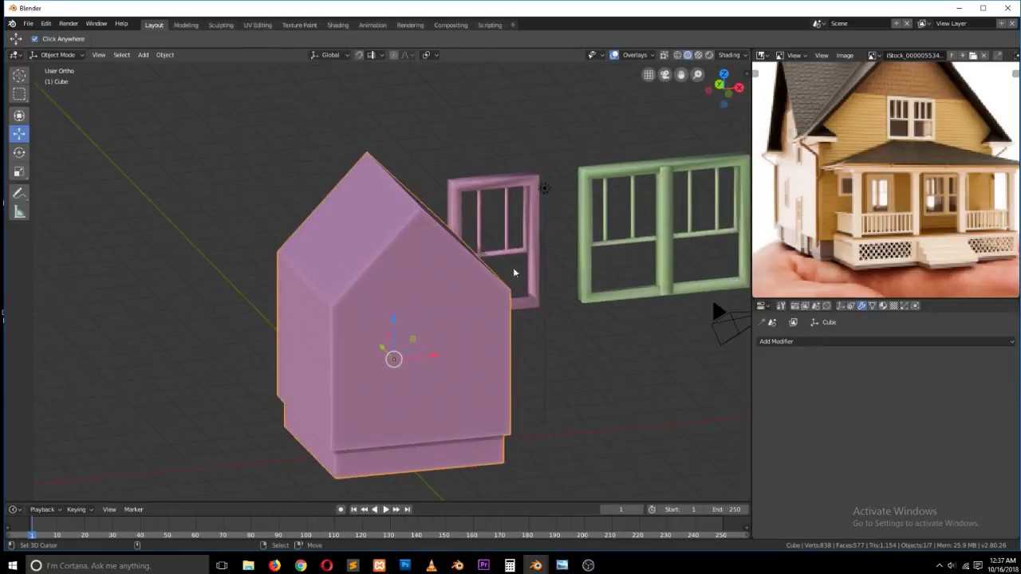
pyautogui.press('KP_1')
pyautogui.scroll(-1, 510, 291)
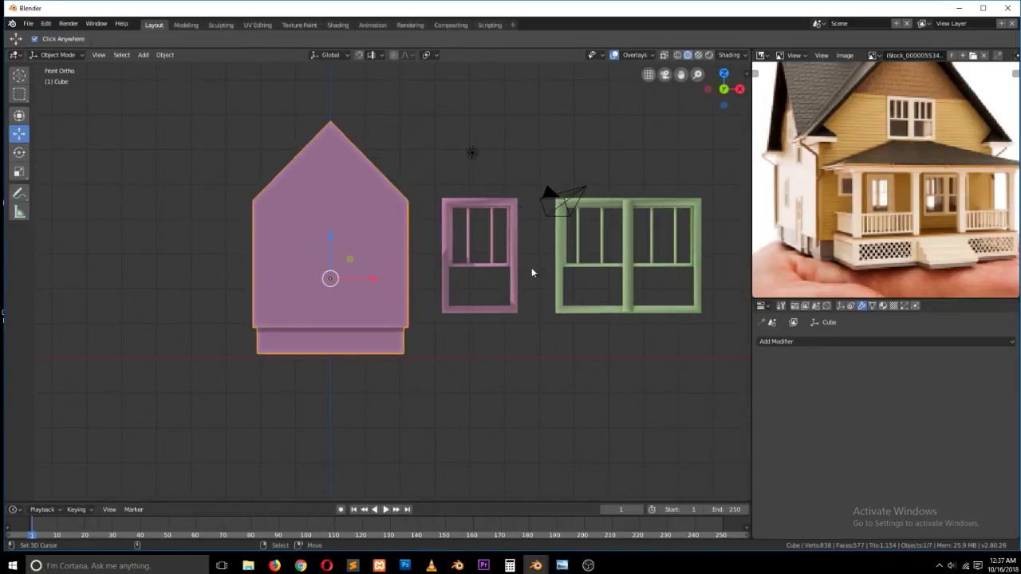
pyautogui.scroll(-3, 559, 270)
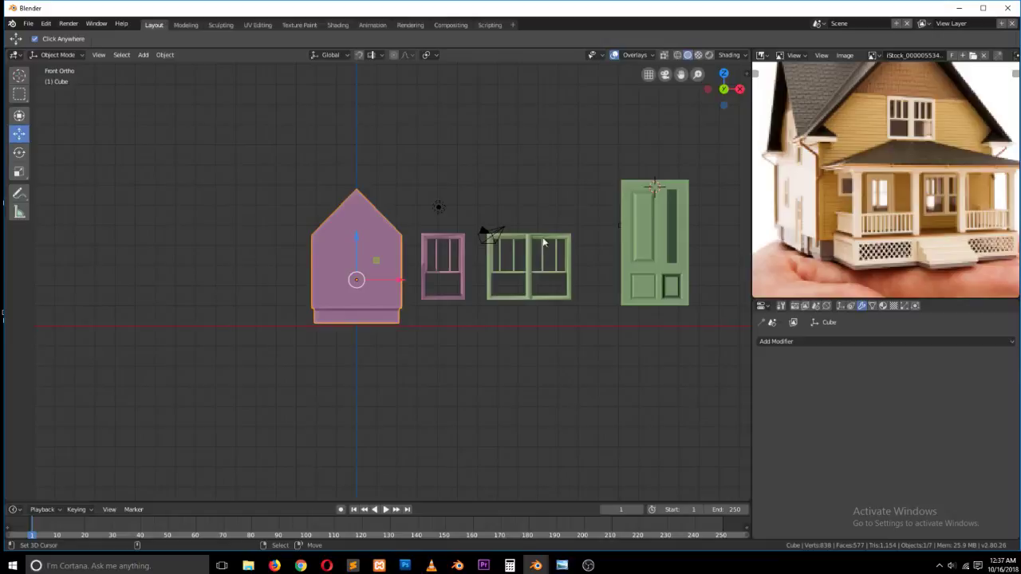
pyautogui.scroll(2, 429, 253)
pyautogui.scroll(1, 407, 275)
pyautogui.click(439, 131)
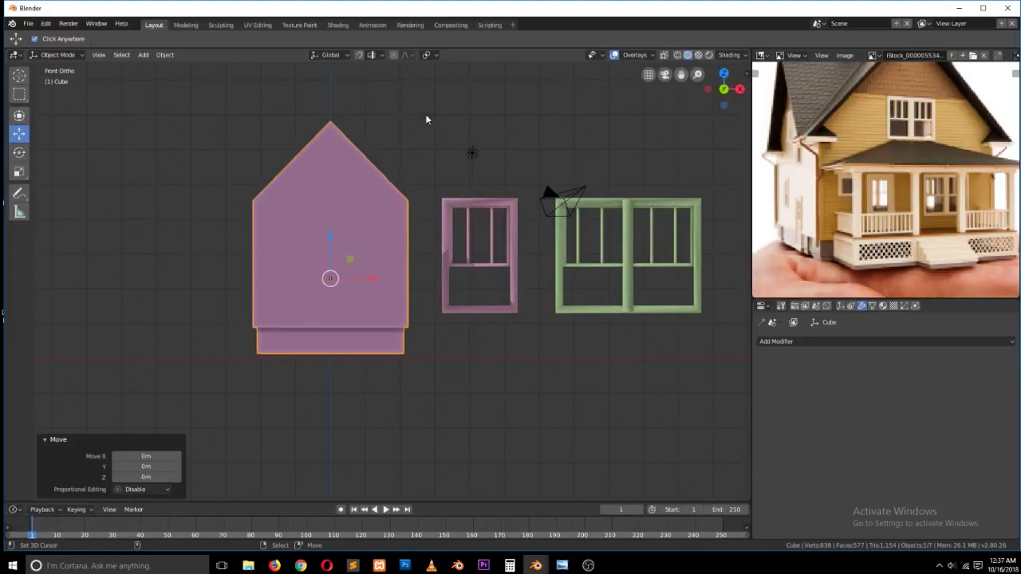
pyautogui.moveTo(414, 225); pyautogui.dragTo(416, 225)
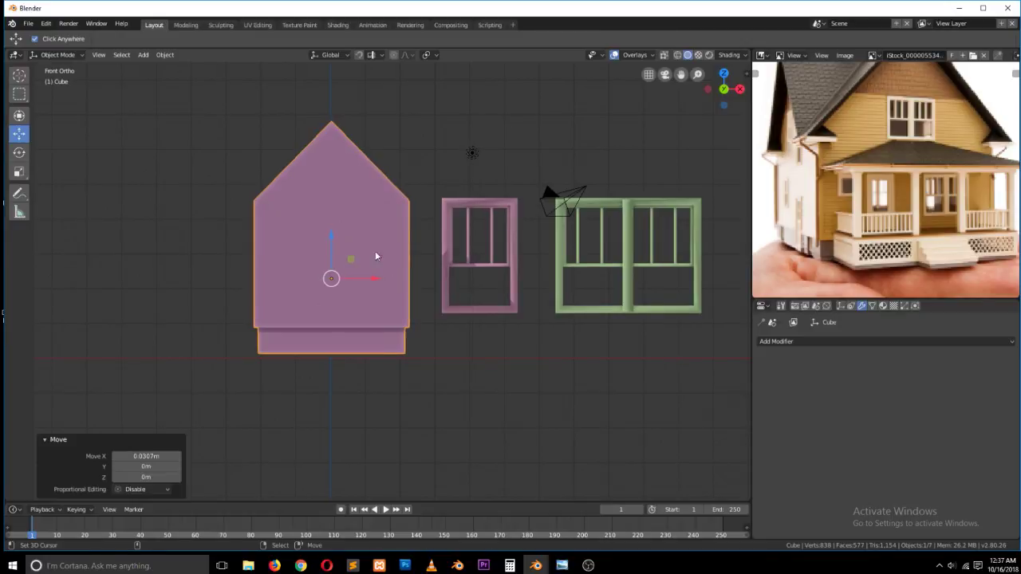
pyautogui.hotkey('ctrl', 'z')
pyautogui.hotkey('shift', 'a')
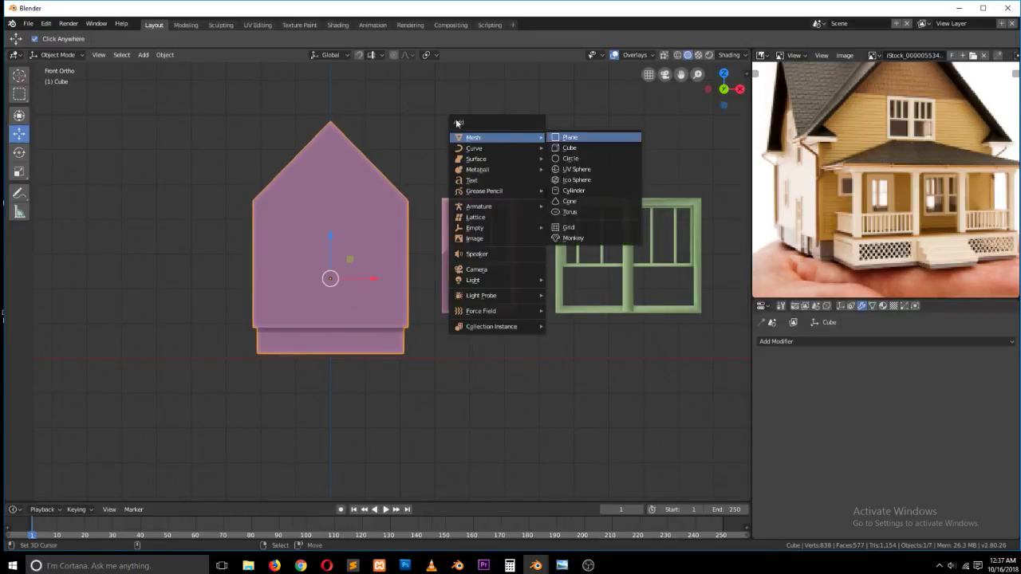
# - Place the 3D cursor above the windows, add a cube there, and scale it by 0.823
pyautogui.click(19, 75)
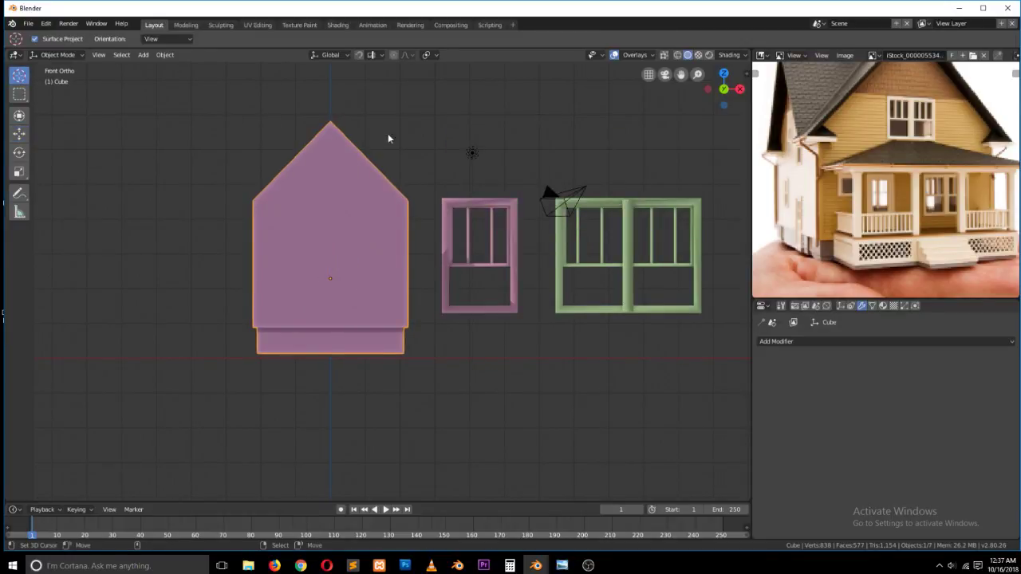
pyautogui.click(523, 138)
pyautogui.hotkey('shift', 'a')
pyautogui.moveTo(526, 202)
pyautogui.click(582, 214)
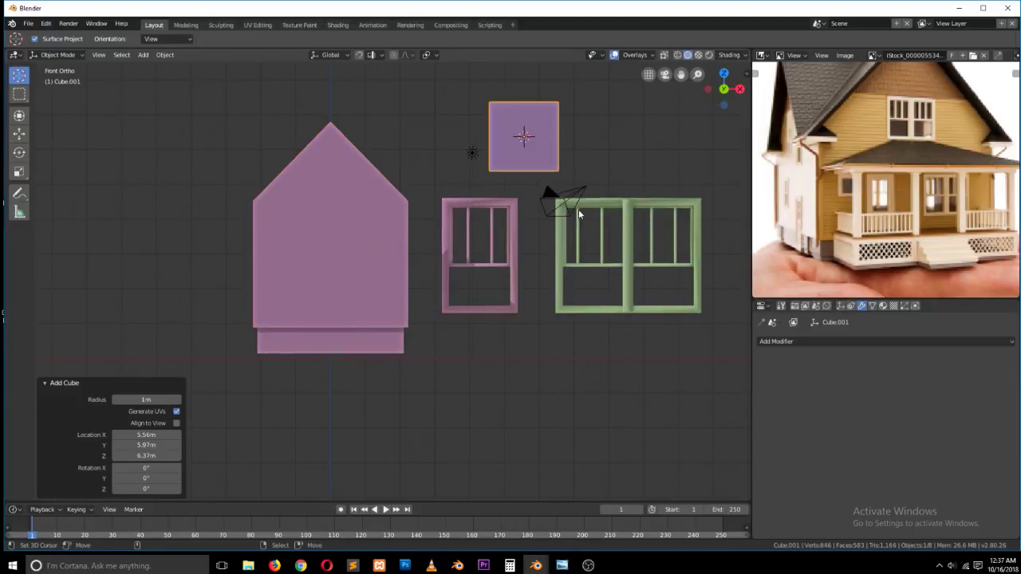
pyautogui.press('s')
pyautogui.click(563, 160)
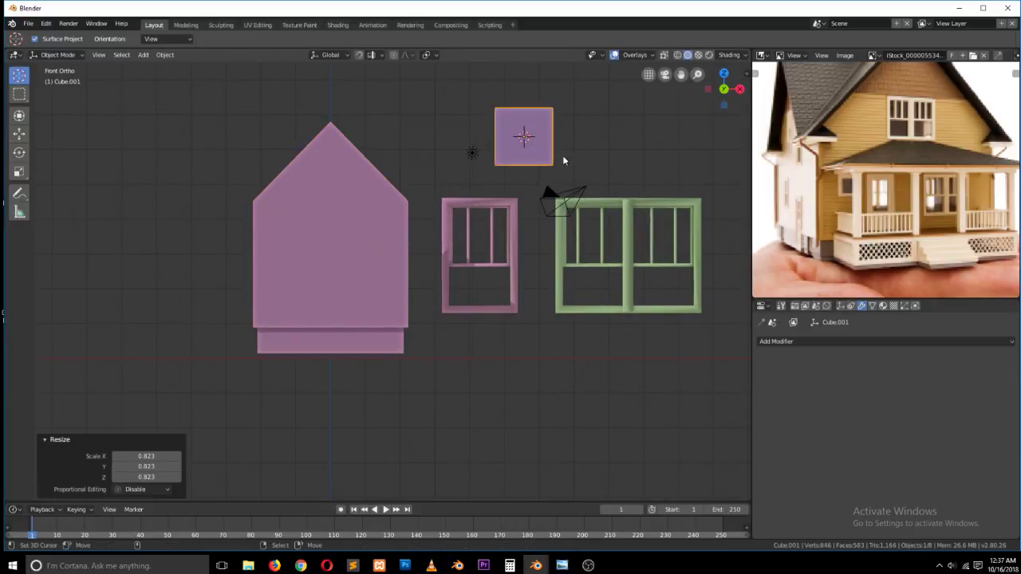
# - Move the new cube over the upper part of the door and scale it by 1.634 along X
pyautogui.scroll(-3, 534, 121)
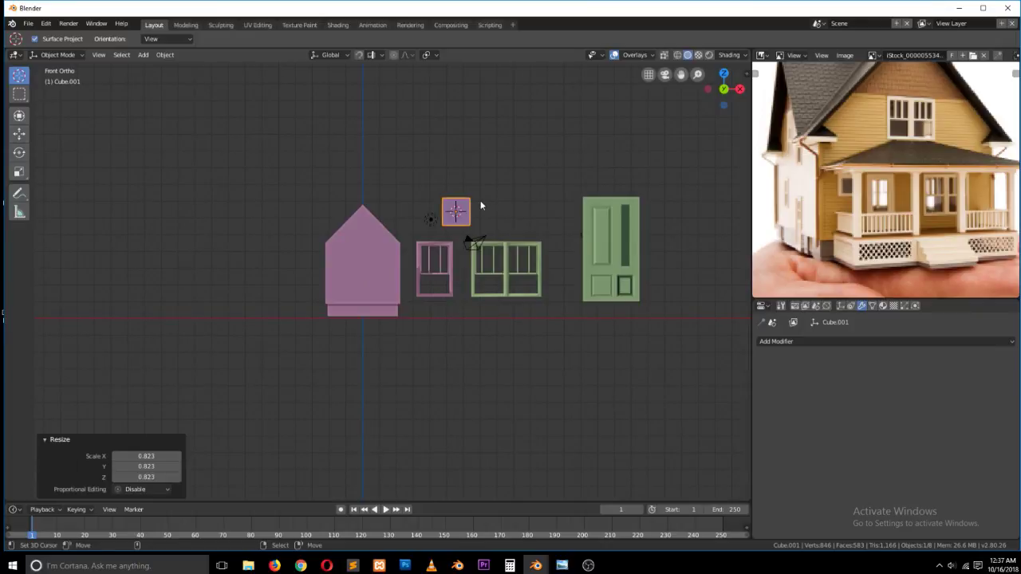
pyautogui.press('g')
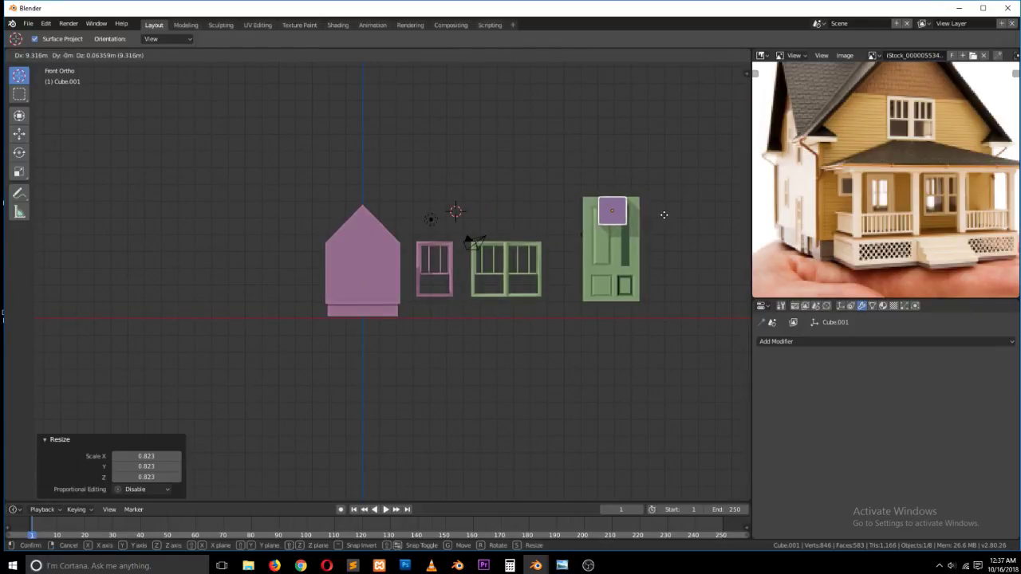
pyautogui.click(651, 227)
pyautogui.press('s')
pyautogui.press('x')
pyautogui.click(663, 221)
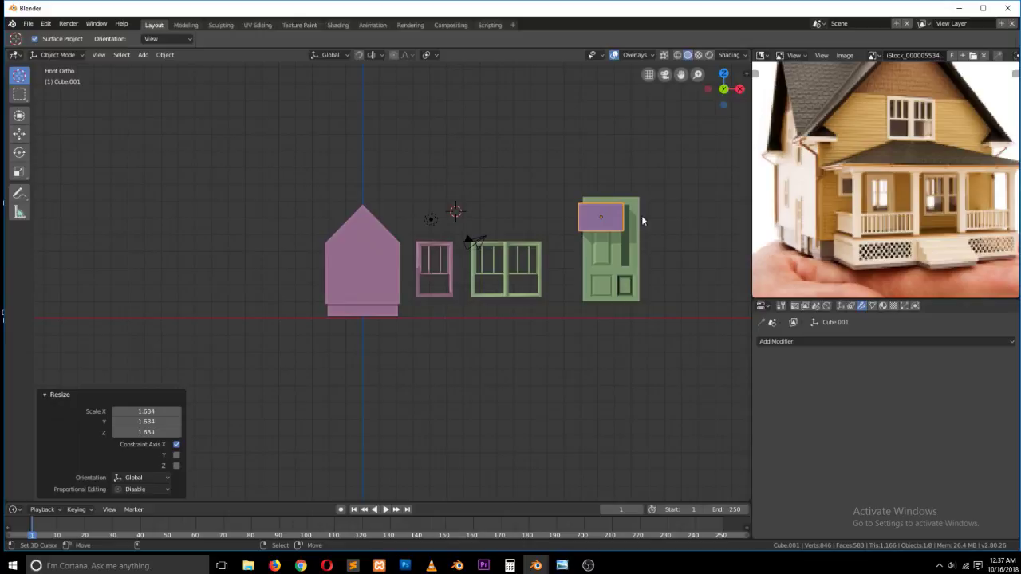
# - Center the cube over the upper part of the door and scale it by 1.275 to match the door's width
pyautogui.click(19, 133)
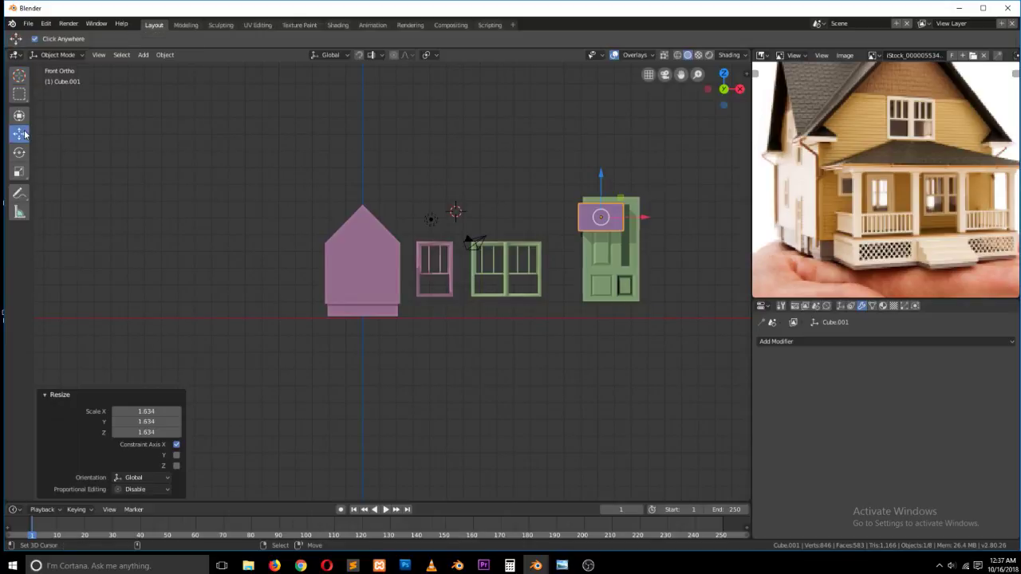
pyautogui.moveTo(630, 221)
pyautogui.mouseDown()
pyautogui.moveTo(649, 219)
pyautogui.moveTo(644, 231)
pyautogui.mouseUp()
pyautogui.press('s')
pyautogui.click(654, 235)
# - Stretch the cube along Z and move it -1.75 m along Z so that it covers the door's full height
pyautogui.press('s')
pyautogui.press('z')
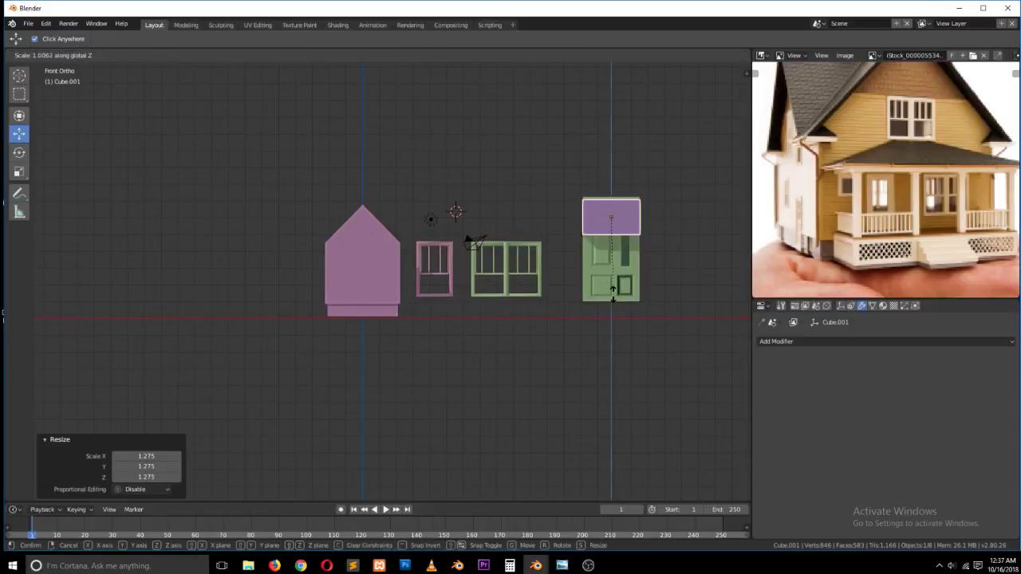
pyautogui.click(642, 424)
pyautogui.moveTo(613, 192); pyautogui.dragTo(612, 221)
pyautogui.press('s')
pyautogui.press('z')
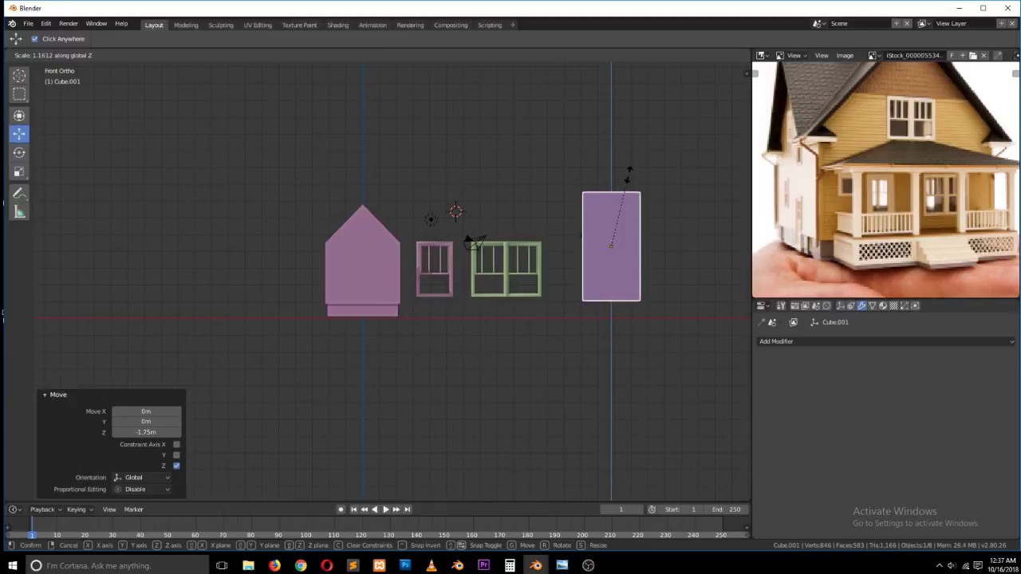
pyautogui.click(626, 181)
# - Move the cube out in front of the door, ending with a shift of -6.13 m along Y
pyautogui.moveTo(526, 205); pyautogui.dragTo(586, 248, button='middle')
pyautogui.moveTo(576, 169); pyautogui.dragTo(576, 258)
pyautogui.moveTo(614, 295); pyautogui.dragTo(498, 365)
pyautogui.moveTo(442, 320); pyautogui.dragTo(497, 348)
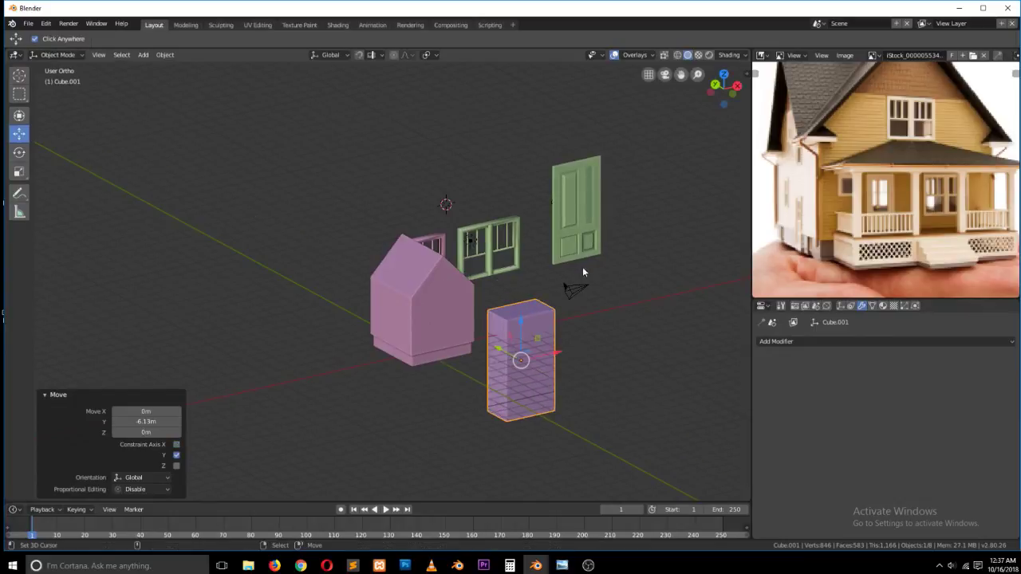
# - Scale the cube by 0.422 and raise it along Z beside the house
pyautogui.scroll(2, 599, 269)
pyautogui.press('s')
pyautogui.click(630, 408)
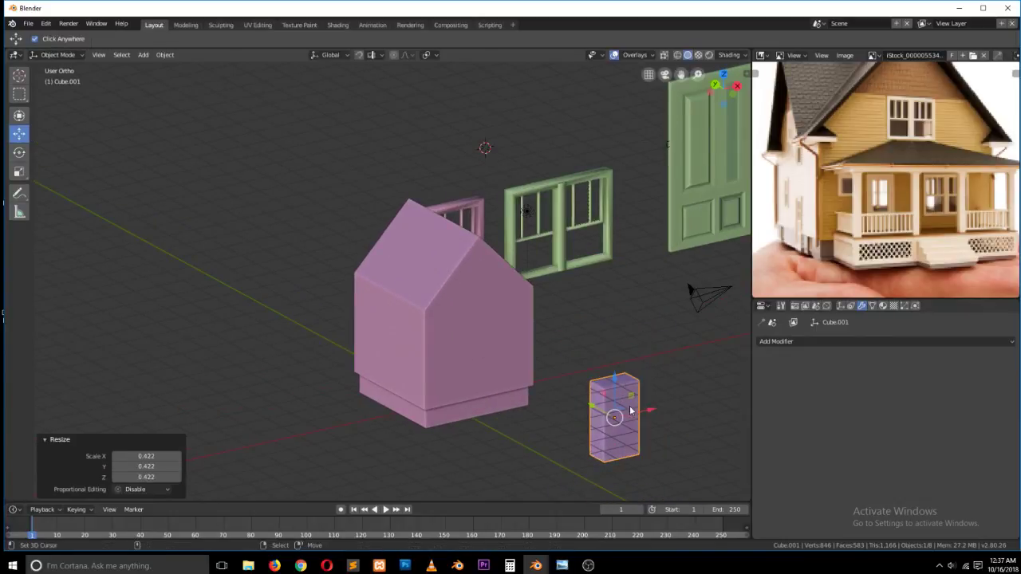
pyautogui.moveTo(614, 379); pyautogui.dragTo(580, 315)
# - Add a Boolean modifier to the house with Cube.001 as its object and Difference as the operation
pyautogui.click(532, 306)
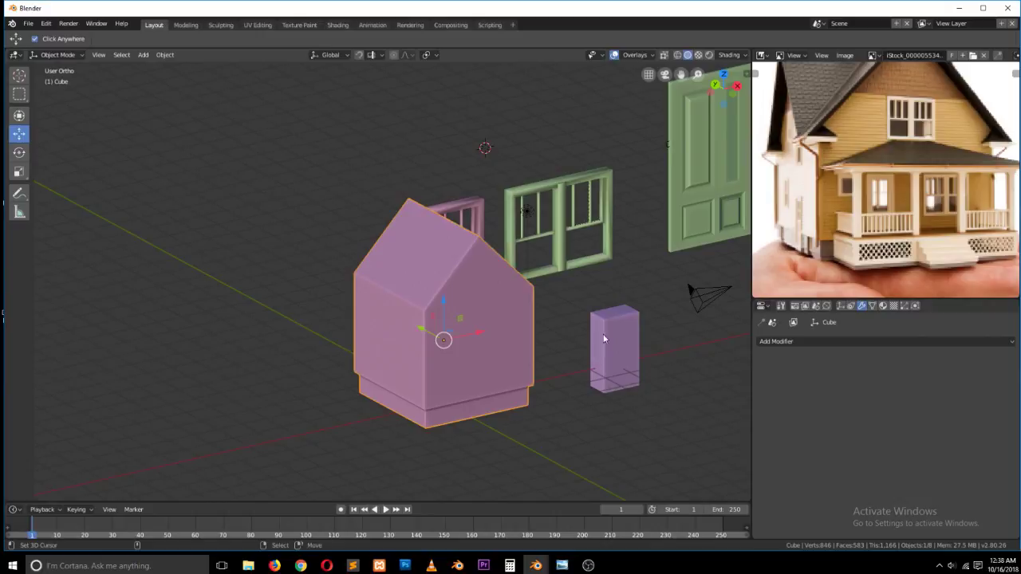
pyautogui.click(878, 342)
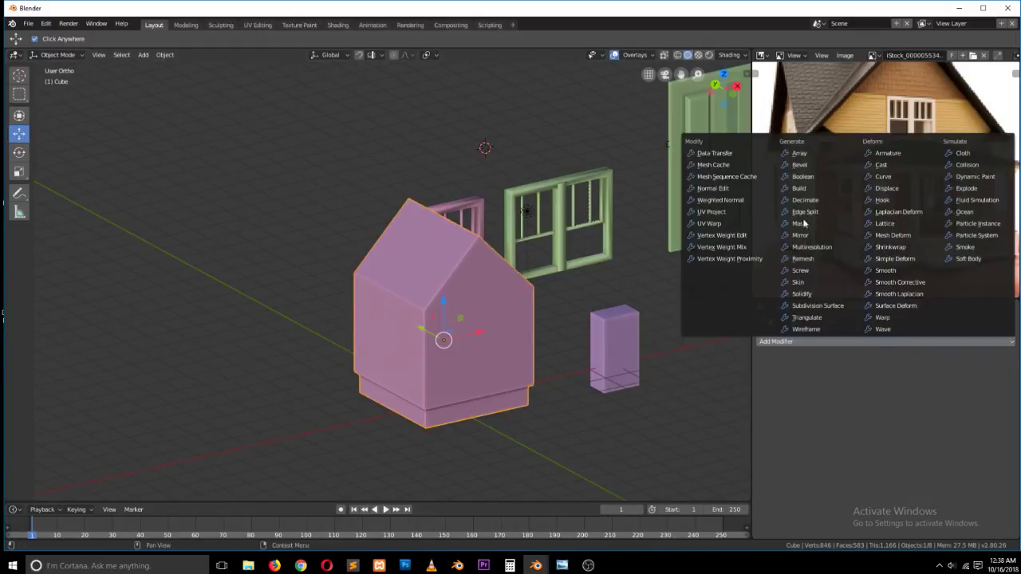
pyautogui.click(804, 176)
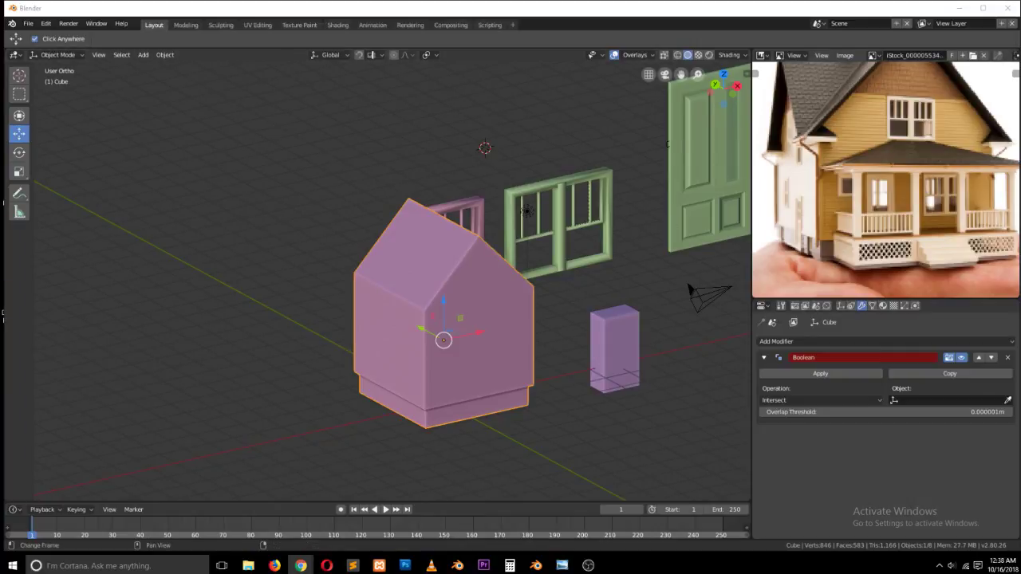
pyautogui.scroll(1, 638, 337)
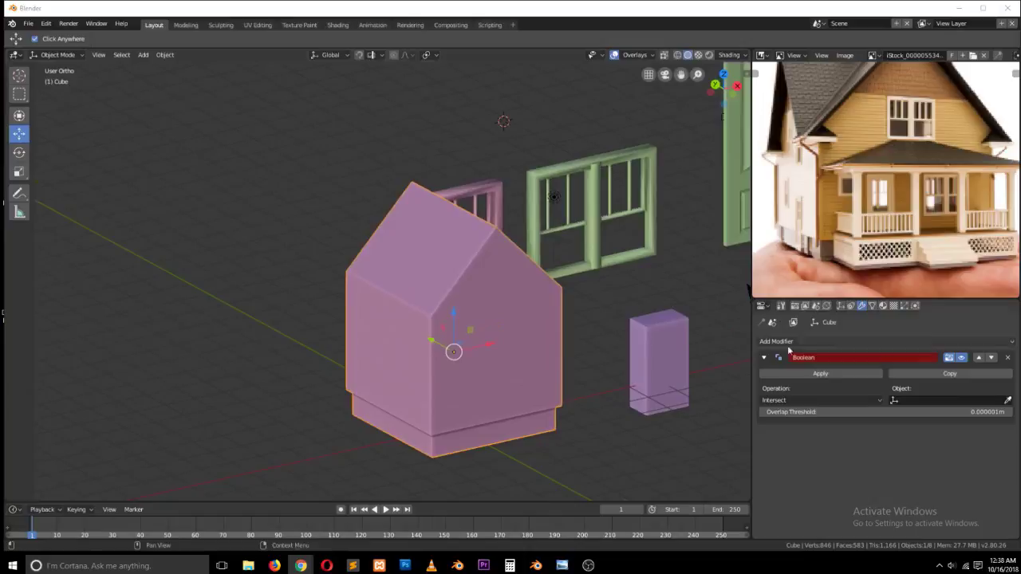
pyautogui.click(1007, 401)
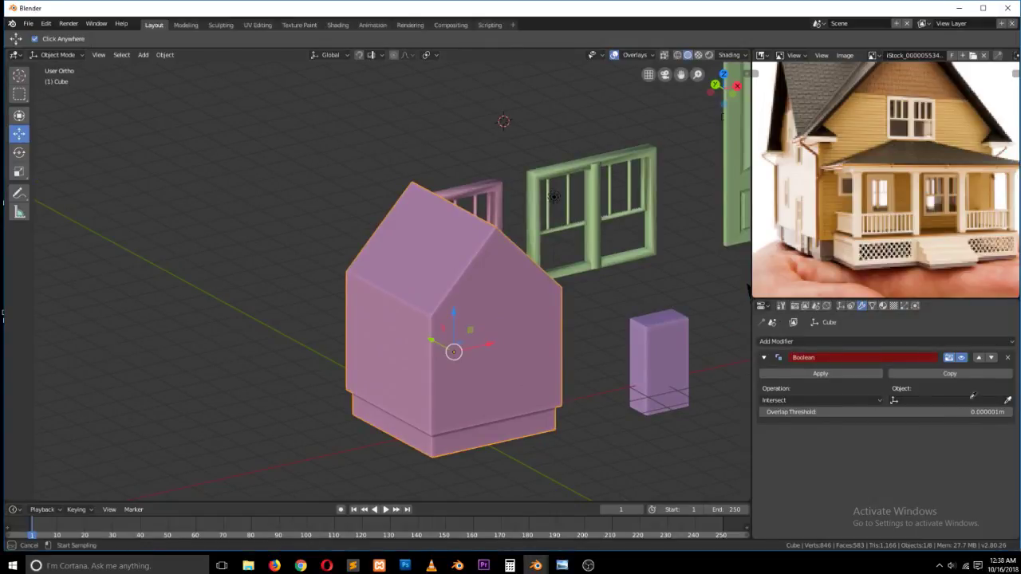
pyautogui.click(669, 362)
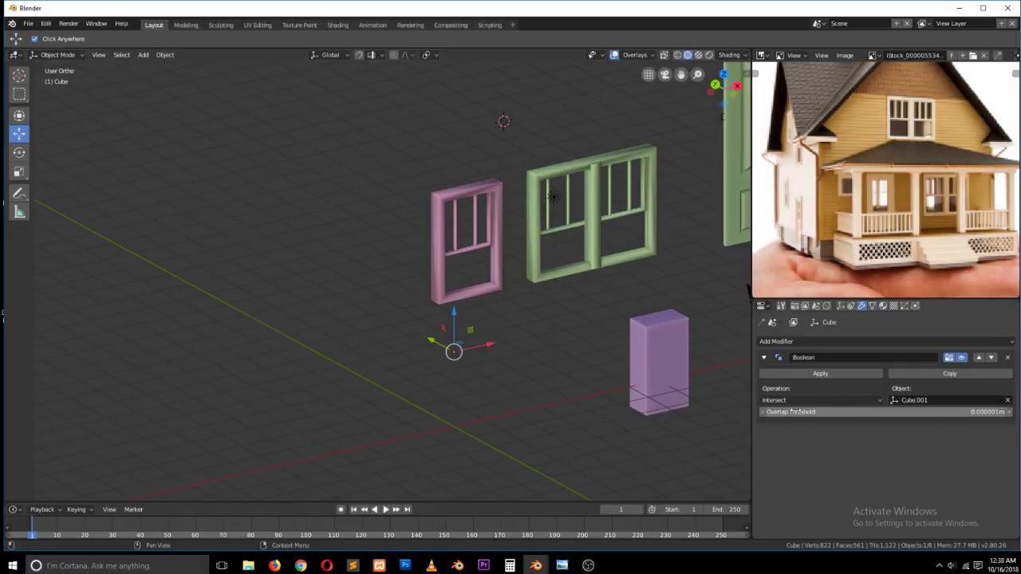
pyautogui.click(814, 401)
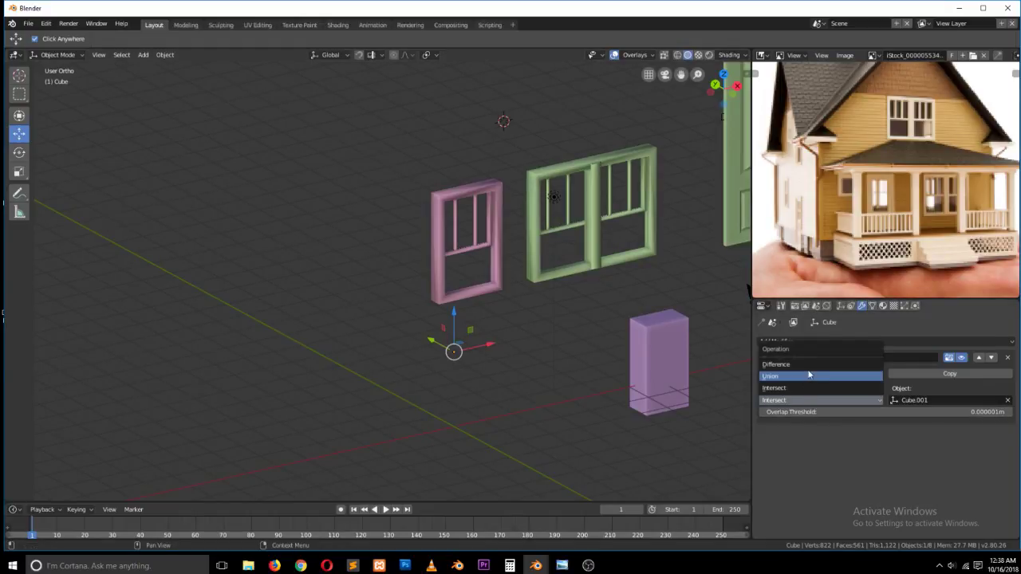
pyautogui.click(808, 360)
# - Move the cutter cube into the house's lower front wall, shifting it -4.69 m and -1.66 m along X and forward along Y
pyautogui.click(642, 368)
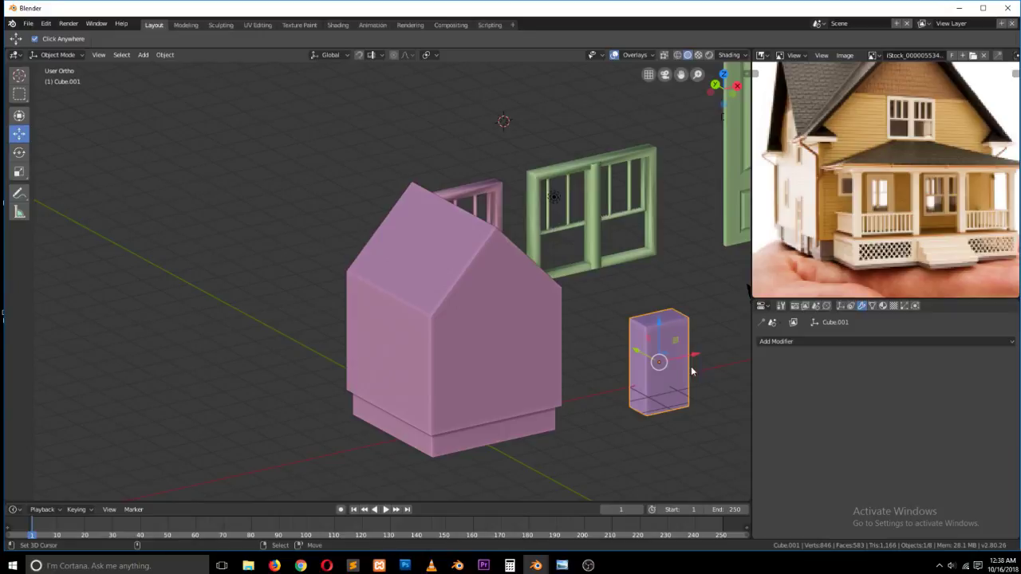
pyautogui.press('g')
pyautogui.click(563, 395)
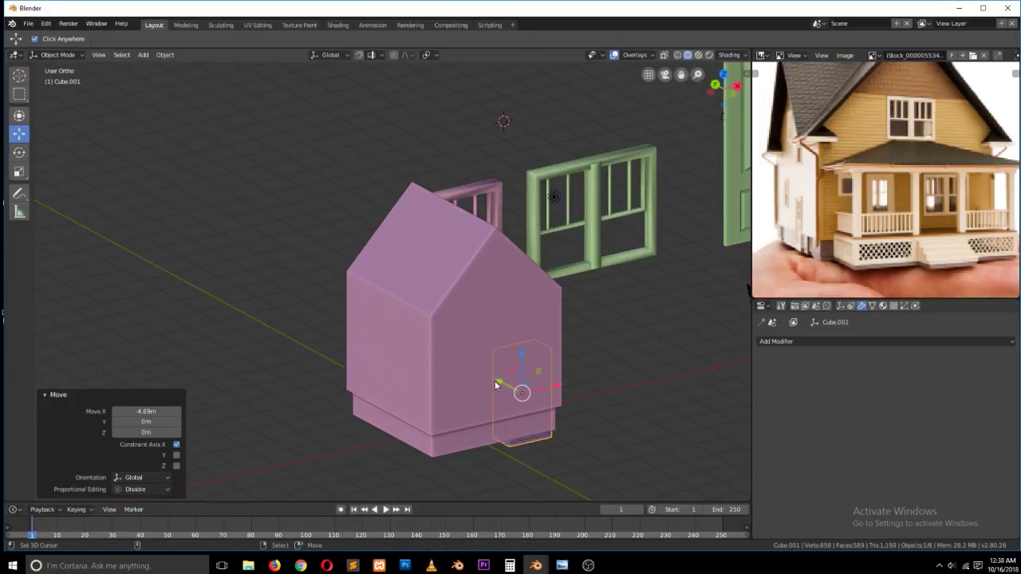
pyautogui.press('g')
pyautogui.press('y')
pyautogui.click(600, 405)
pyautogui.press('g')
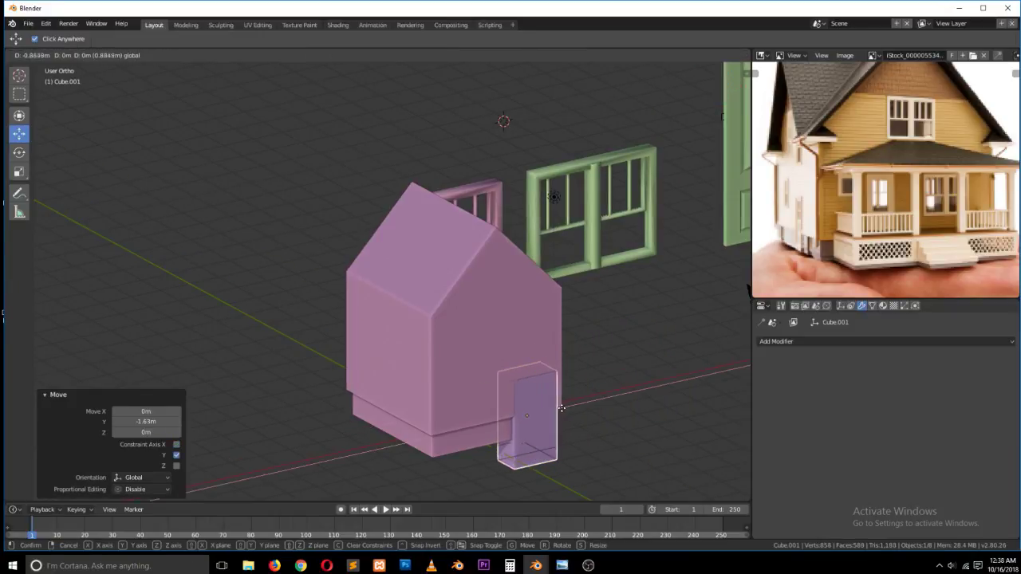
pyautogui.click(537, 411)
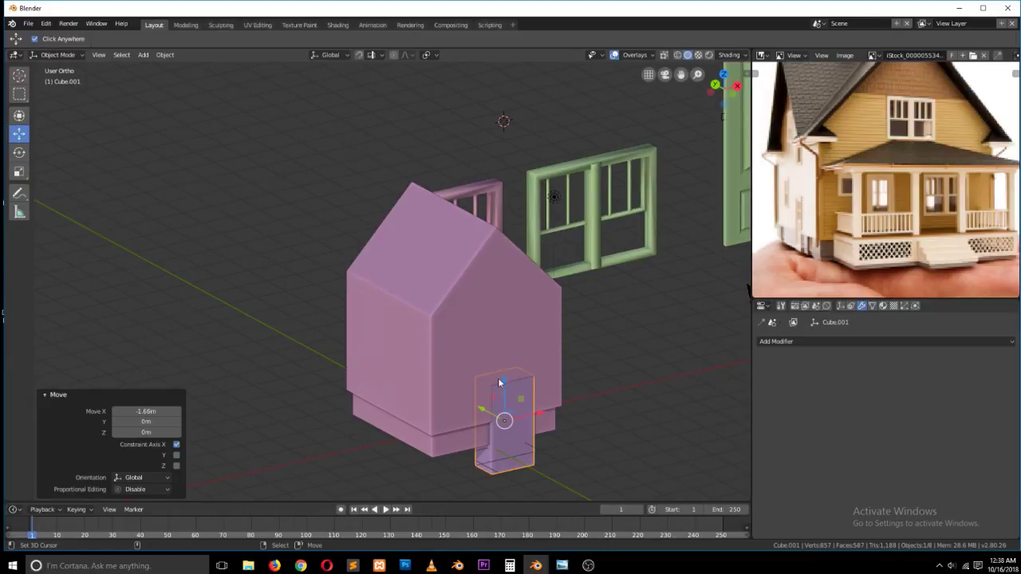
# - Raise the cutter cube to door position in the front wall, shifting it -0.358 m along X and 0.376 m along Z
pyautogui.press('g')
pyautogui.press('z')
pyautogui.click(490, 371)
pyautogui.press('g')
pyautogui.press('x')
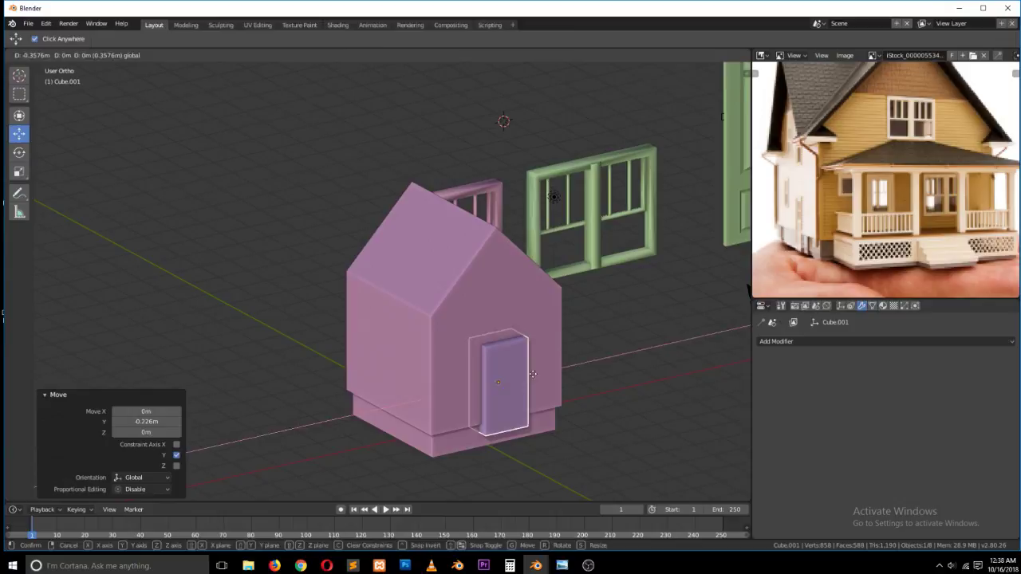
pyautogui.click(490, 378)
pyautogui.press('g')
pyautogui.press('z')
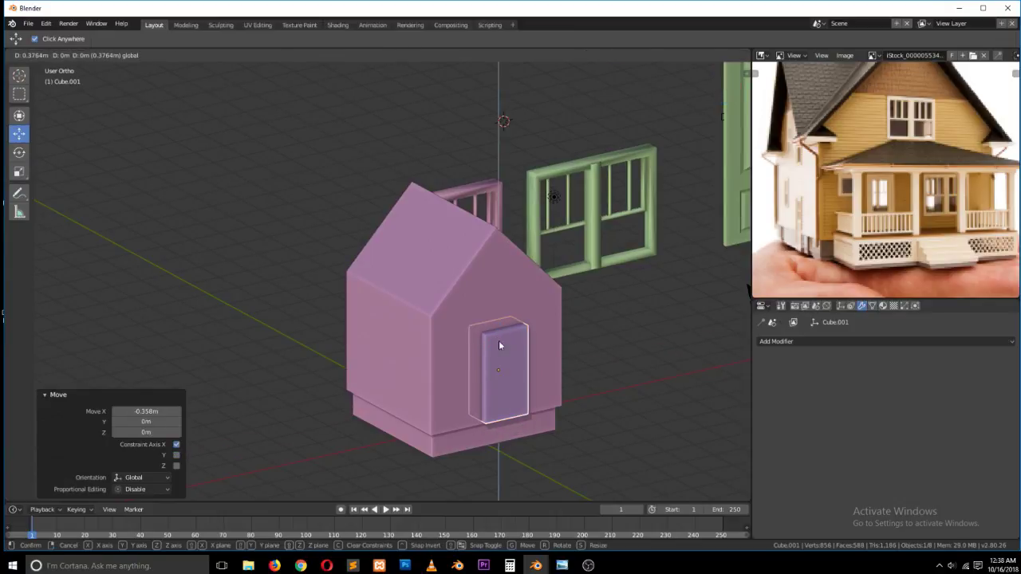
pyautogui.click(795, 327)
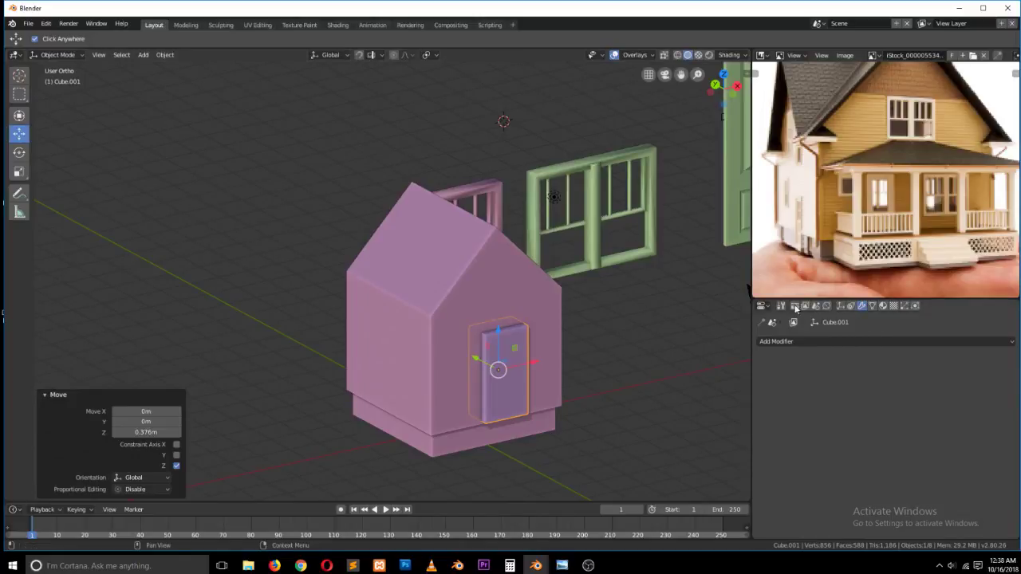
# - Set the cutter cube's viewport display type to Wire in its object properties
pyautogui.click(872, 307)
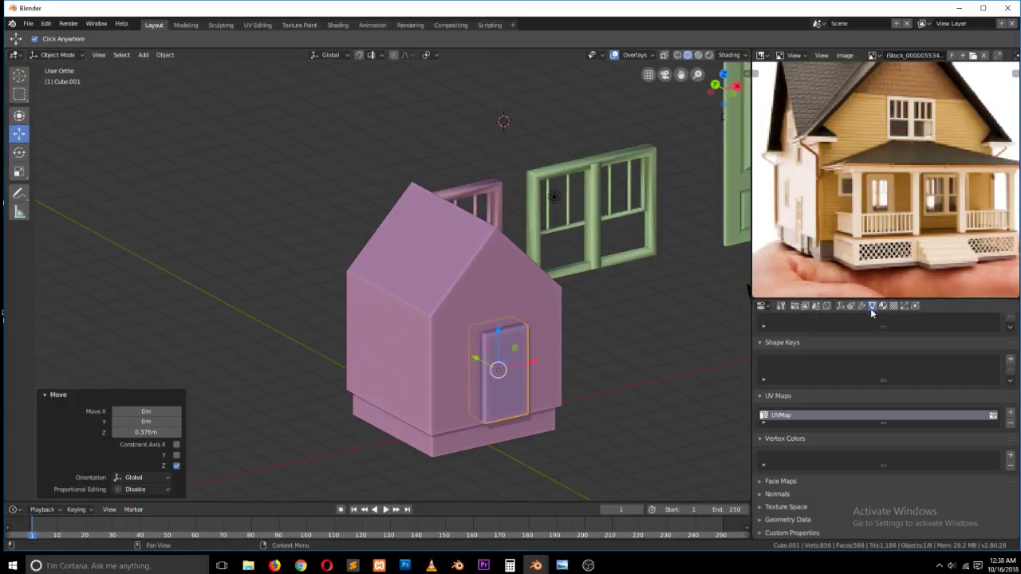
pyautogui.click(862, 309)
pyautogui.click(852, 307)
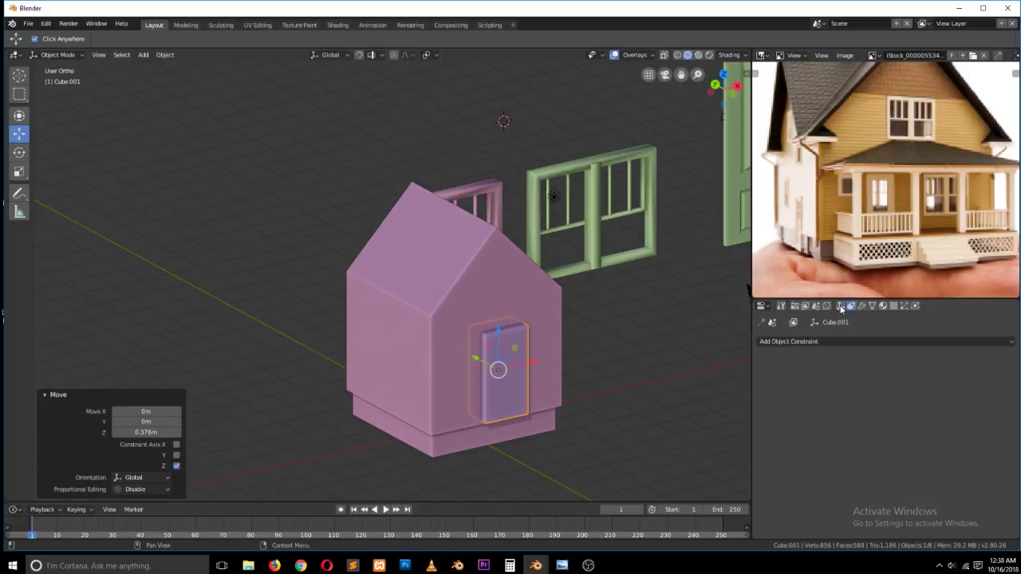
pyautogui.click(840, 308)
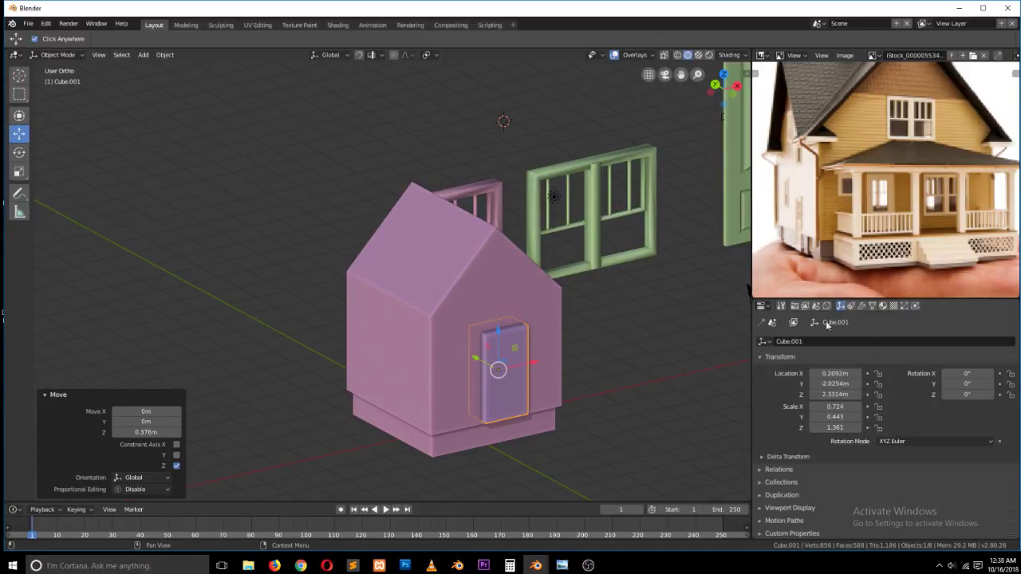
pyautogui.click(761, 357)
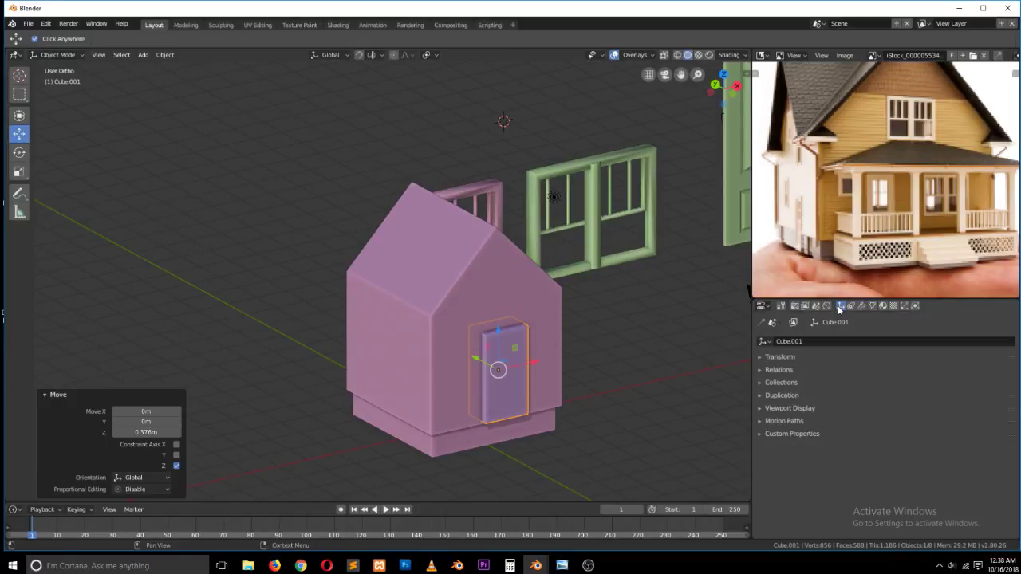
pyautogui.click(764, 357)
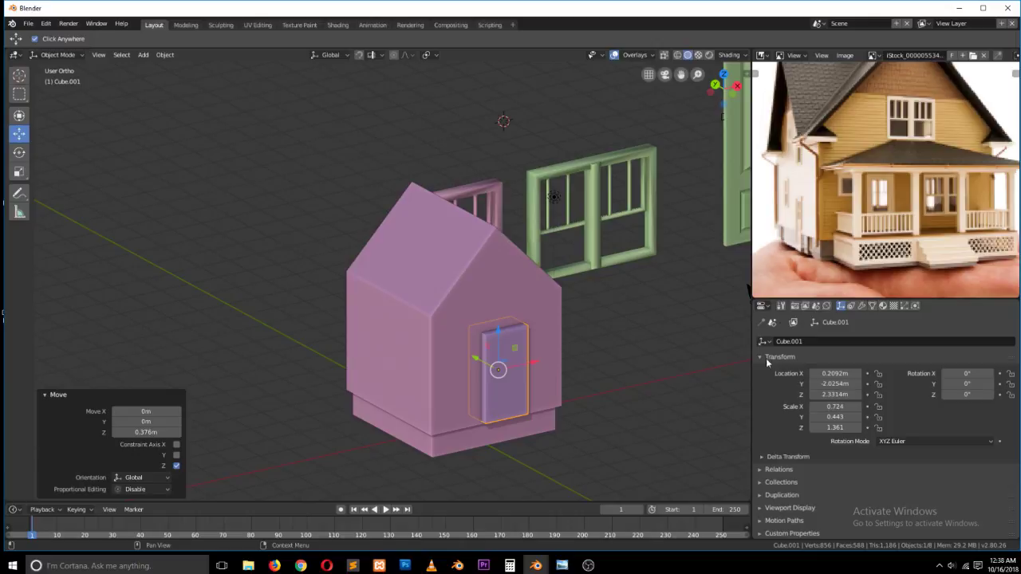
pyautogui.click(760, 357)
pyautogui.click(764, 409)
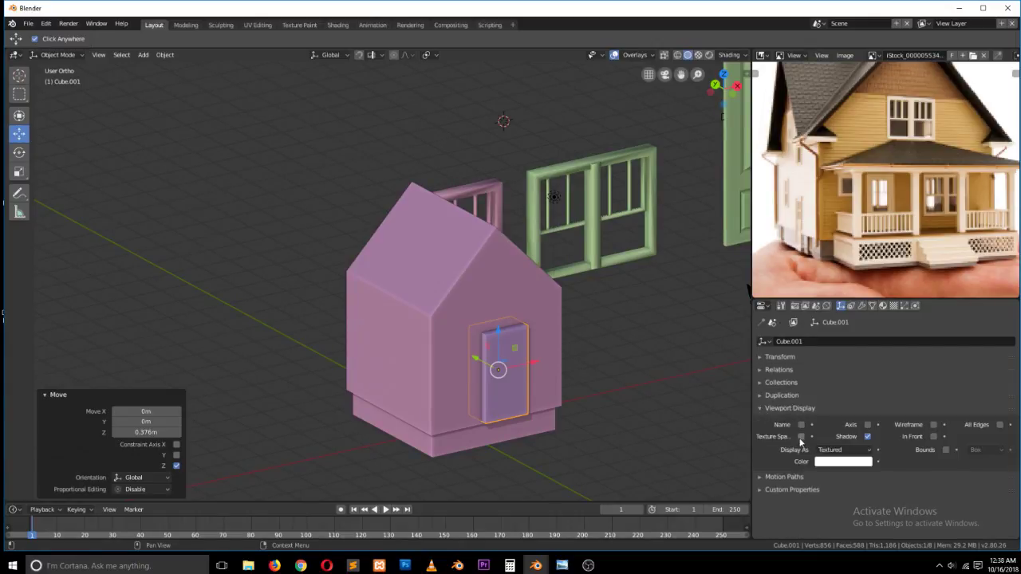
pyautogui.click(843, 450)
pyautogui.click(838, 450)
pyautogui.click(824, 425)
# - In front view, scale the cutter cube by 0.782 and lower it 0.368 m along Z to the wall's bottom edge
pyautogui.moveTo(550, 343); pyautogui.dragTo(488, 333, button='middle')
pyautogui.press('KP_1')
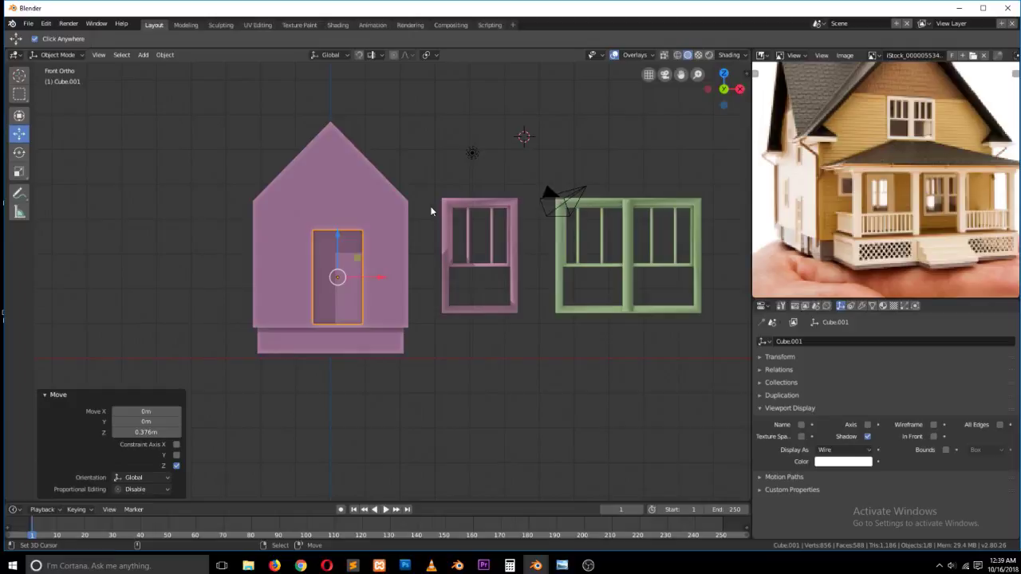
pyautogui.press('s')
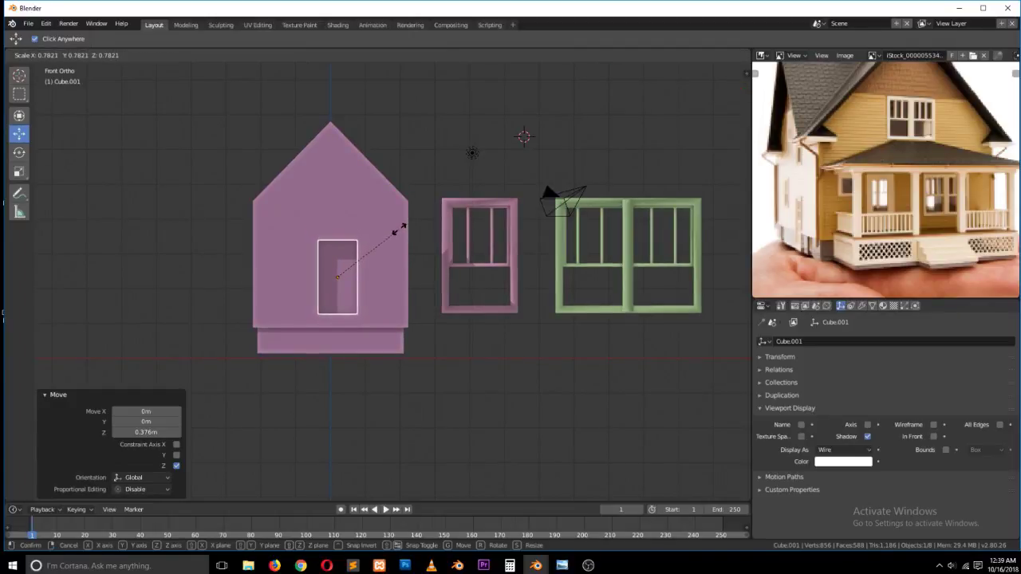
pyautogui.click(397, 233)
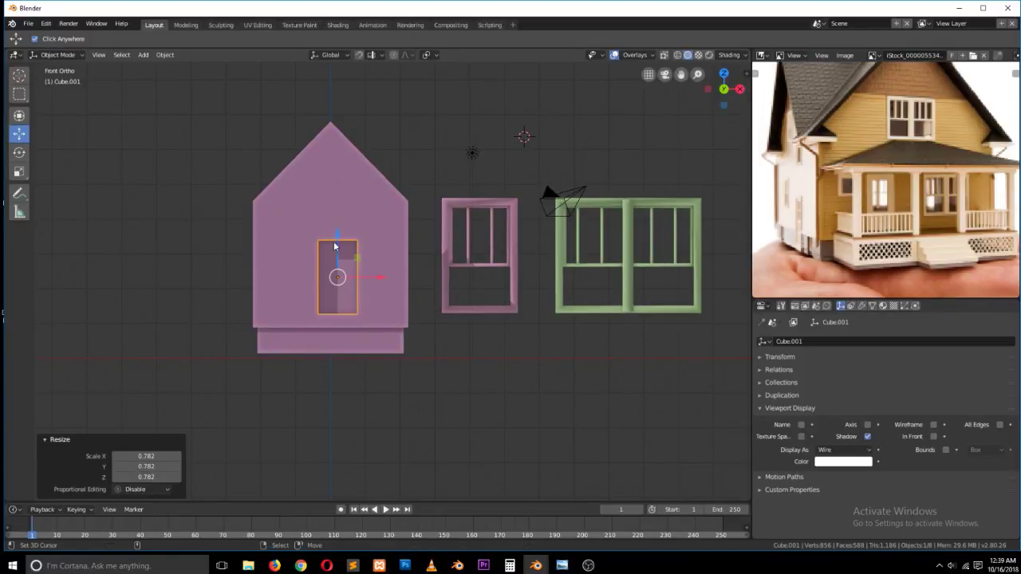
pyautogui.press('g')
pyautogui.press('z')
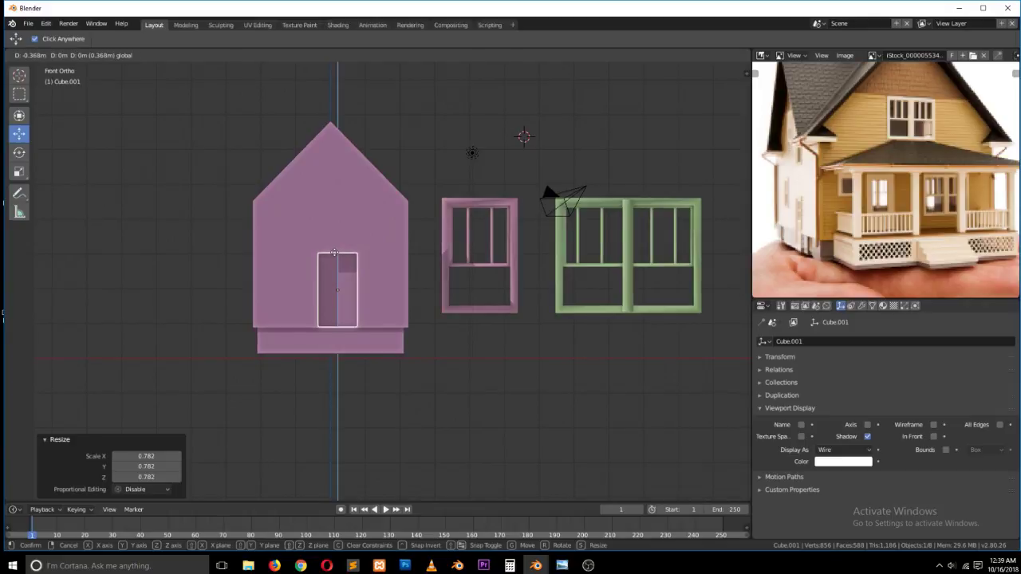
pyautogui.click(334, 252)
# - Move the cutter cube -0.797 m along X and check the door opening from an angle
pyautogui.press('g')
pyautogui.press('x')
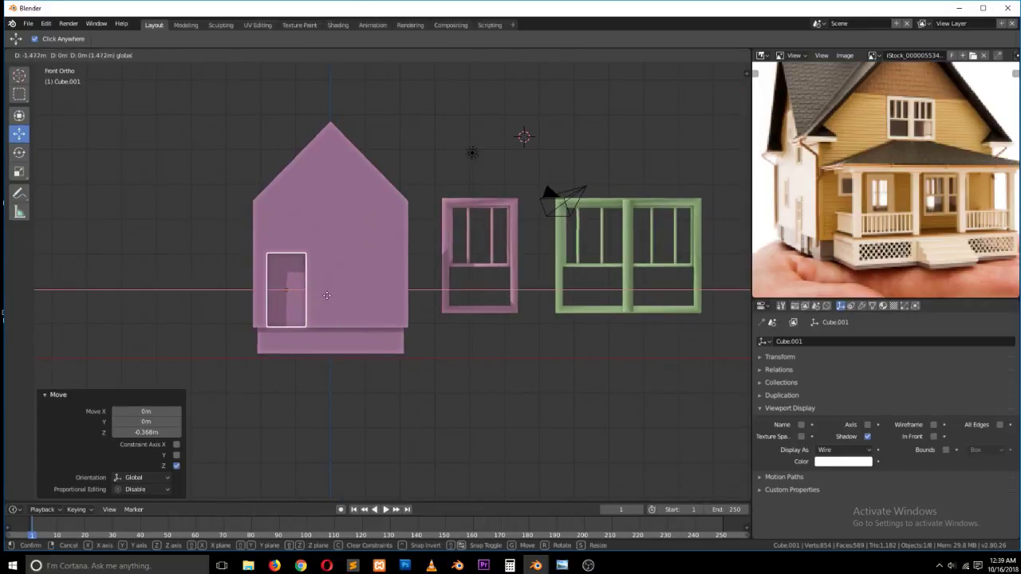
pyautogui.click(356, 279)
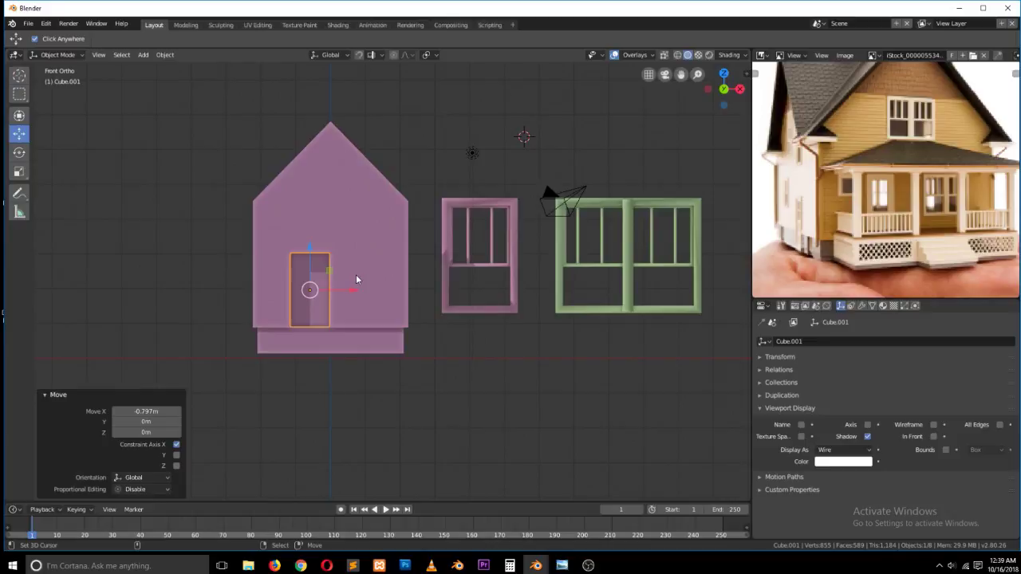
pyautogui.moveTo(348, 266); pyautogui.dragTo(385, 296, button='middle')
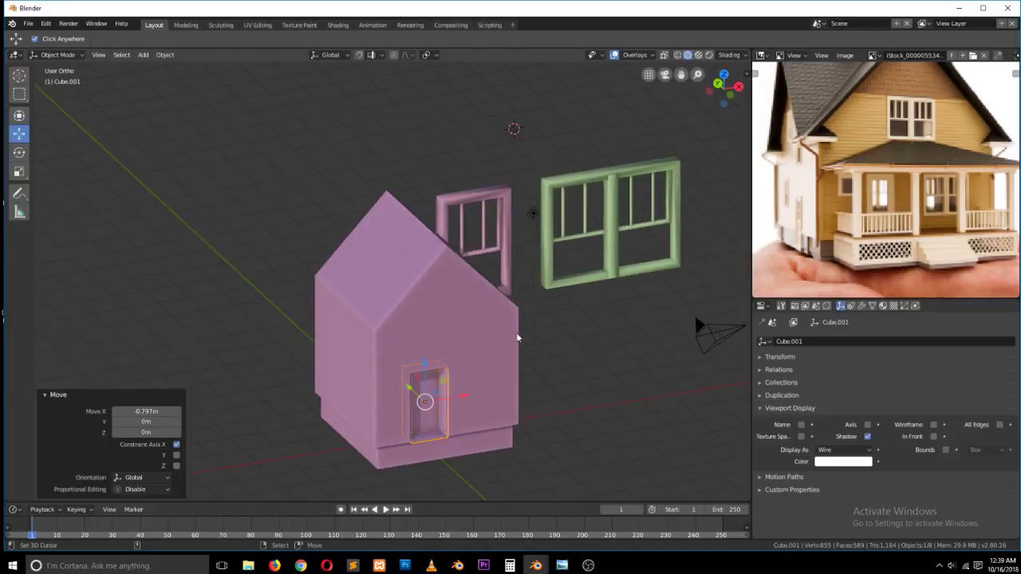
# - In front view, duplicate the door cutter cube and place the copy 1.67 m away along X
pyautogui.press('KP_1')
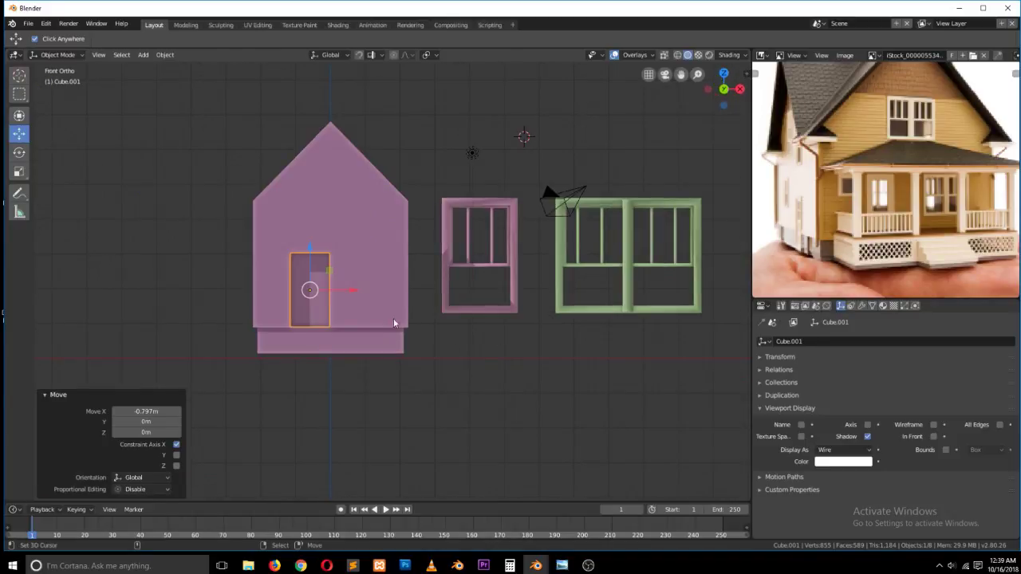
pyautogui.hotkey('shift', 'd')
pyautogui.press('x')
pyautogui.click(402, 297)
# - Scale the duplicated cutter cube to 0.580 along Z for a window opening and raise it 0.45 m along Z
pyautogui.moveTo(402, 297); pyautogui.dragTo(514, 271, button='middle')
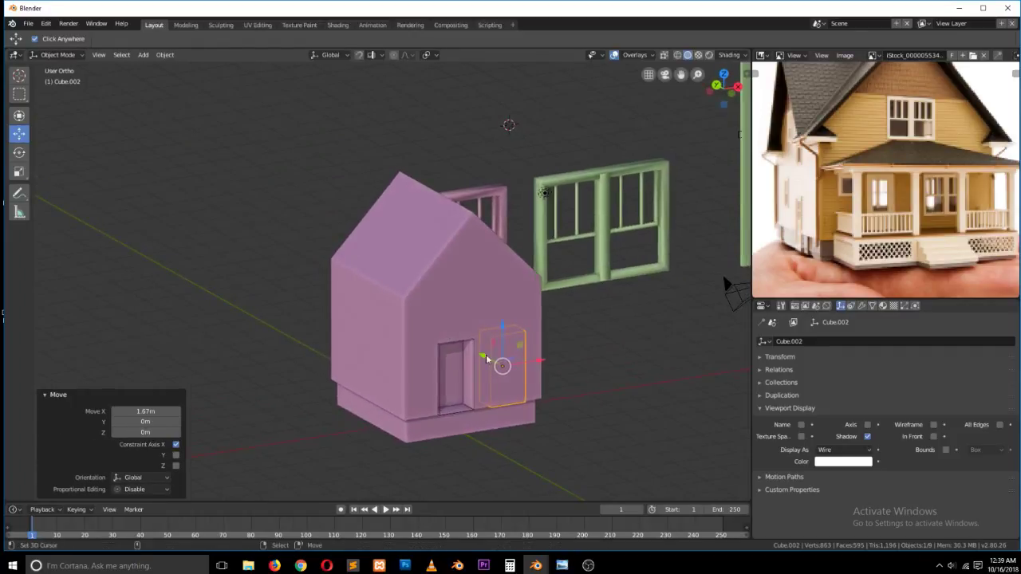
pyautogui.press('s')
pyautogui.press('z')
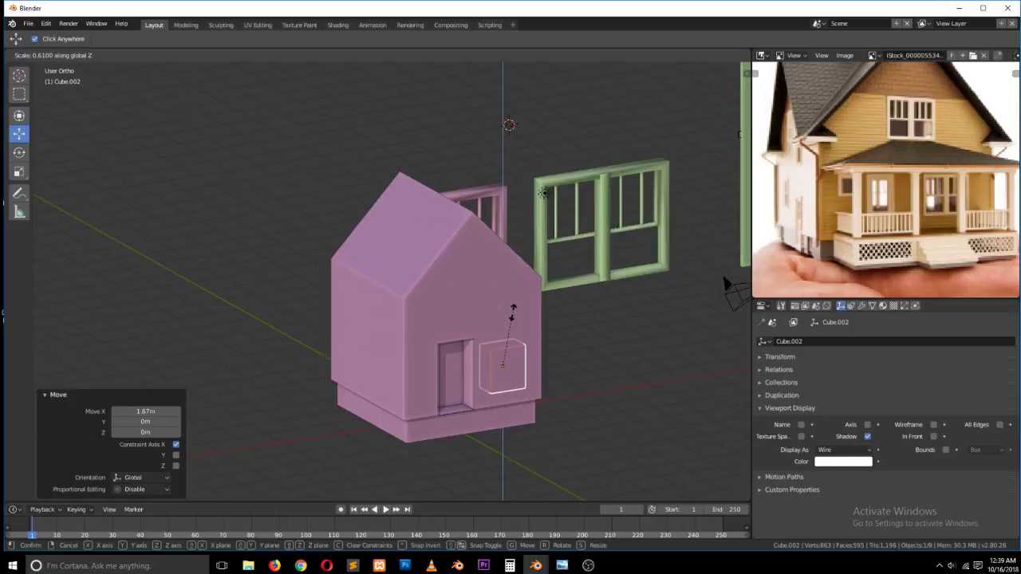
pyautogui.click(510, 311)
pyautogui.press('g')
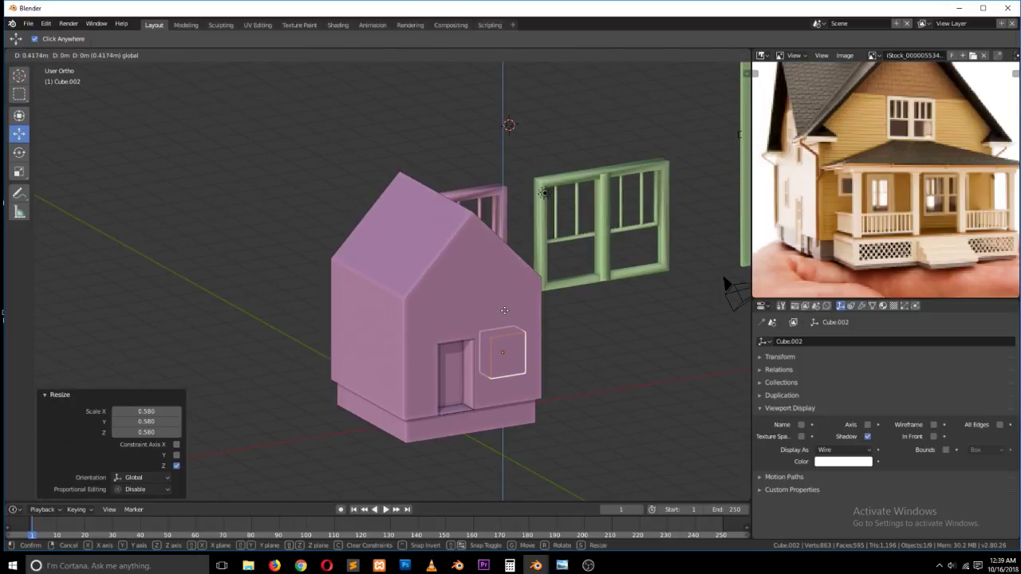
pyautogui.click(504, 311)
pyautogui.press('KP_1')
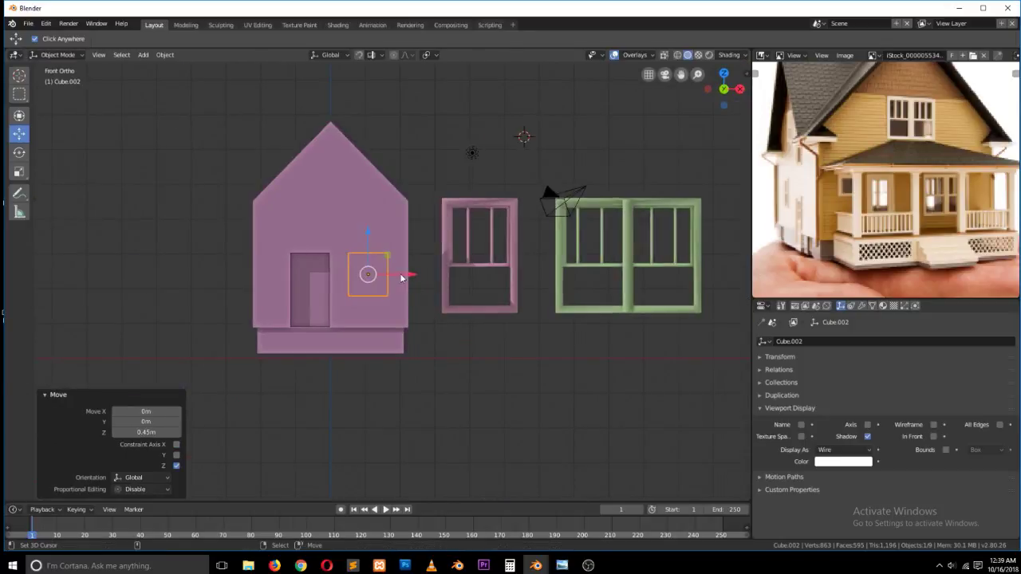
pyautogui.click(367, 235)
# - Move the window cutter cube outward along Y so it protrudes further from the front wall
pyautogui.moveTo(385, 273); pyautogui.dragTo(421, 303, button='middle')
pyautogui.press('KP_Decimal')
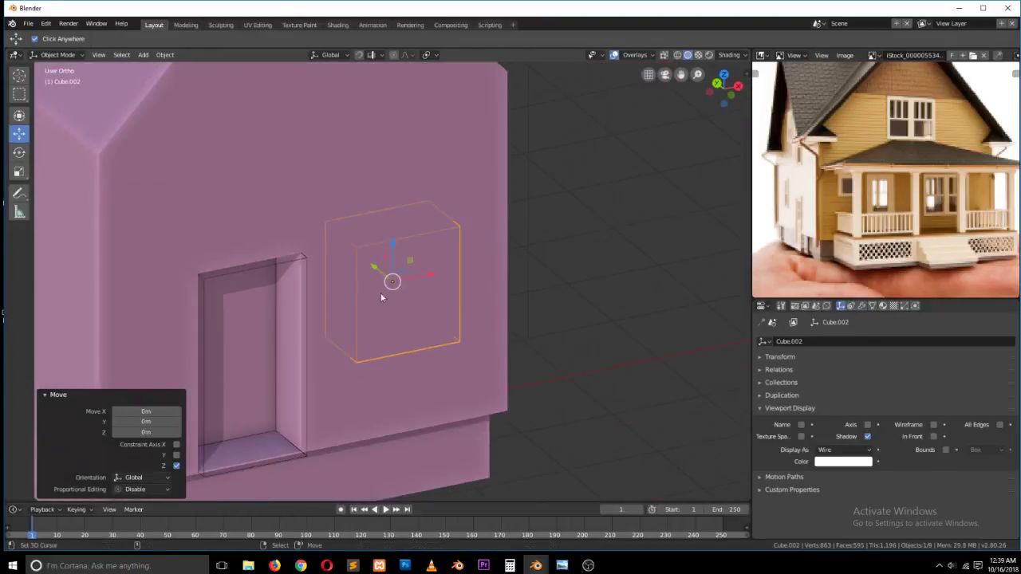
pyautogui.moveTo(368, 266); pyautogui.dragTo(386, 272)
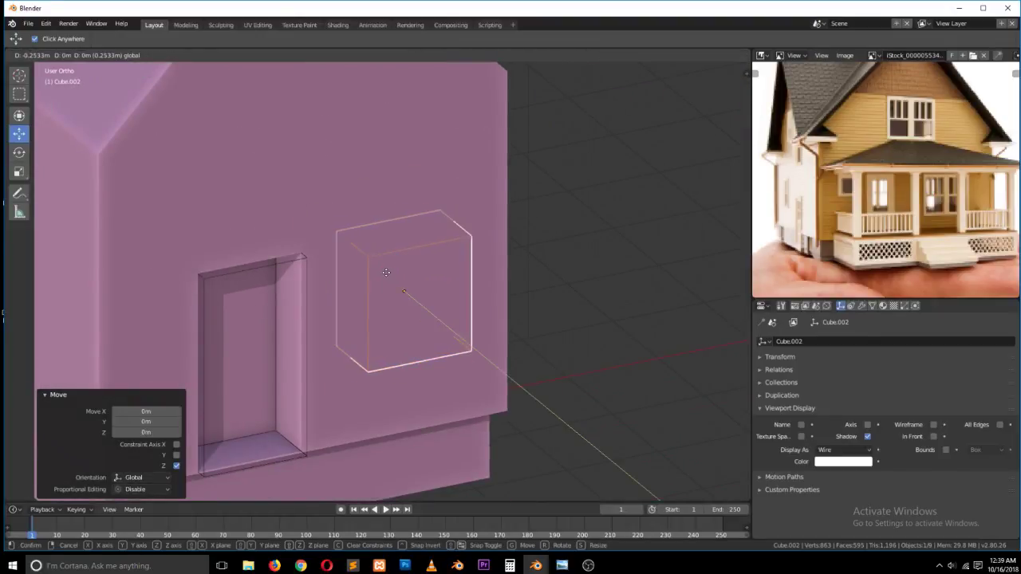
# - Duplicate the house body's Boolean Difference modifier, clear the copy's target object and start picking a replacement in the scene
pyautogui.click(486, 177)
pyautogui.click(861, 305)
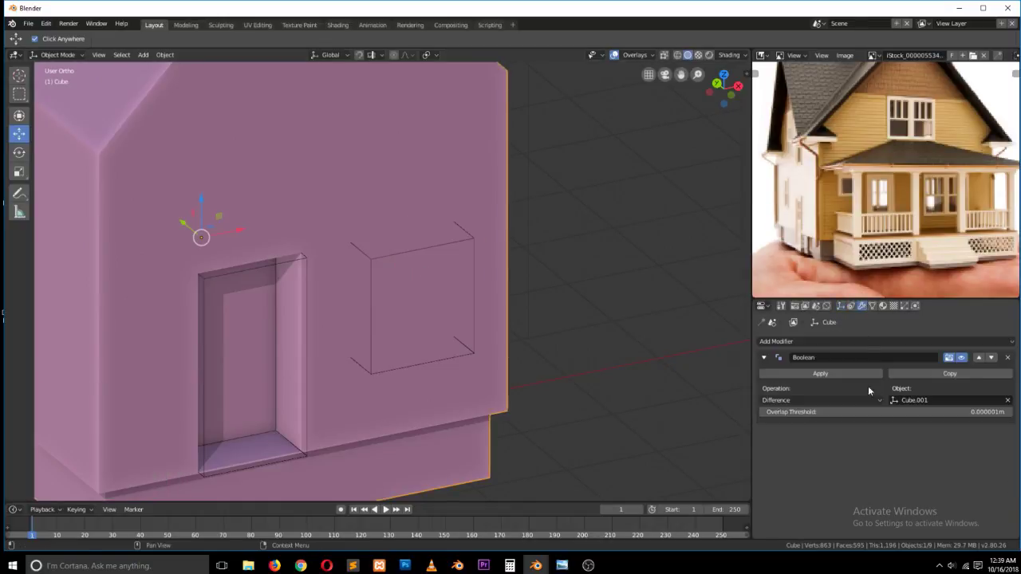
pyautogui.click(965, 373)
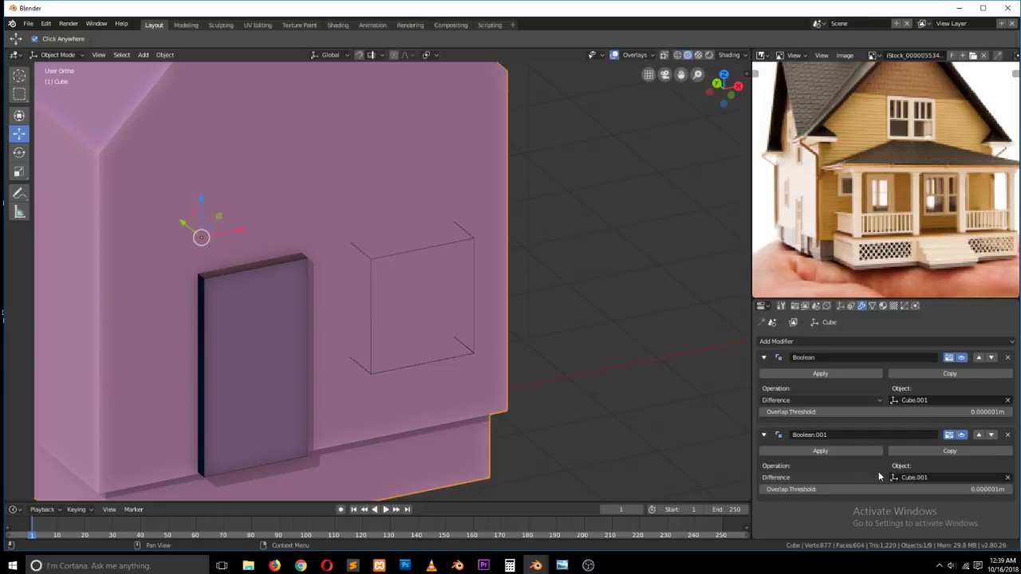
pyautogui.click(1007, 477)
pyautogui.click(1007, 476)
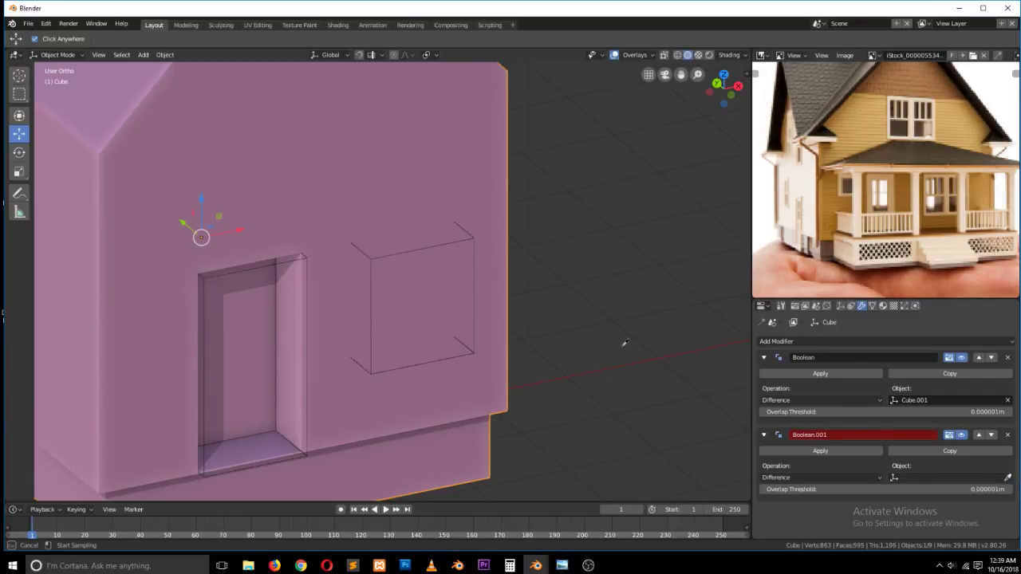
# - Assign the window-sized cutter box on the front wall as the target object of the second Boolean modifier
pyautogui.click(471, 233)
pyautogui.scroll(-3, 507, 316)
pyautogui.moveTo(470, 251); pyautogui.dragTo(482, 303, button='middle')
pyautogui.moveTo(412, 269); pyautogui.dragTo(439, 248, button='middle')
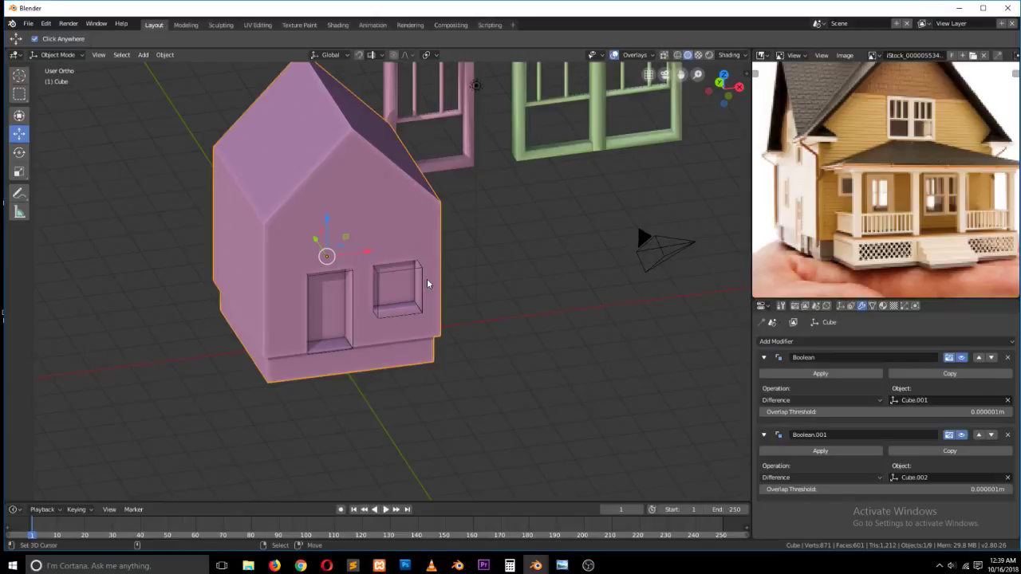
# - Duplicate the window cutter's mesh, raising the copy 1.82 m along Z and shifting it about -1.13 m along X
pyautogui.click(402, 275)
pyautogui.press('Tab')
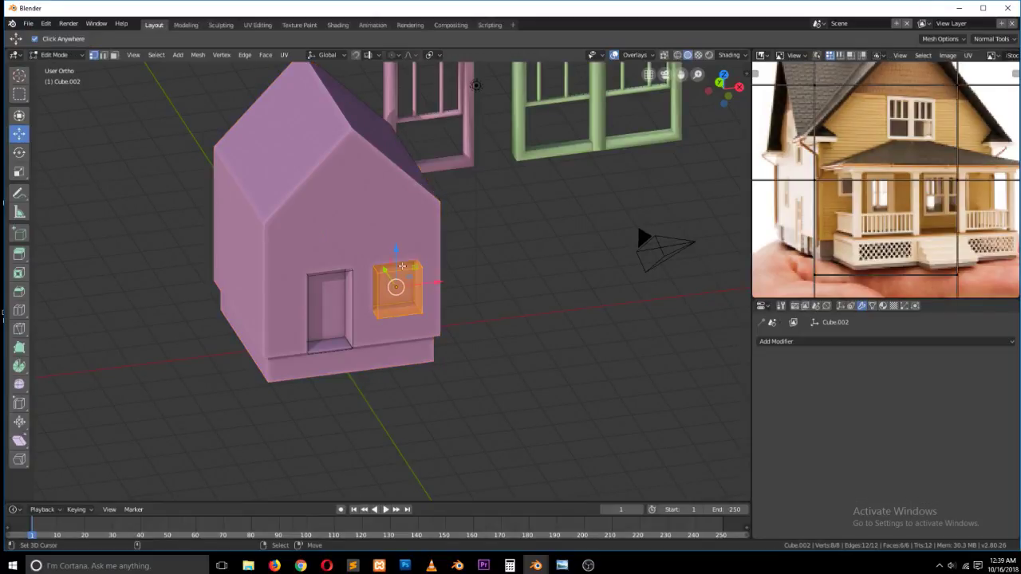
pyautogui.hotkey('shift', 'd')
pyautogui.press('z')
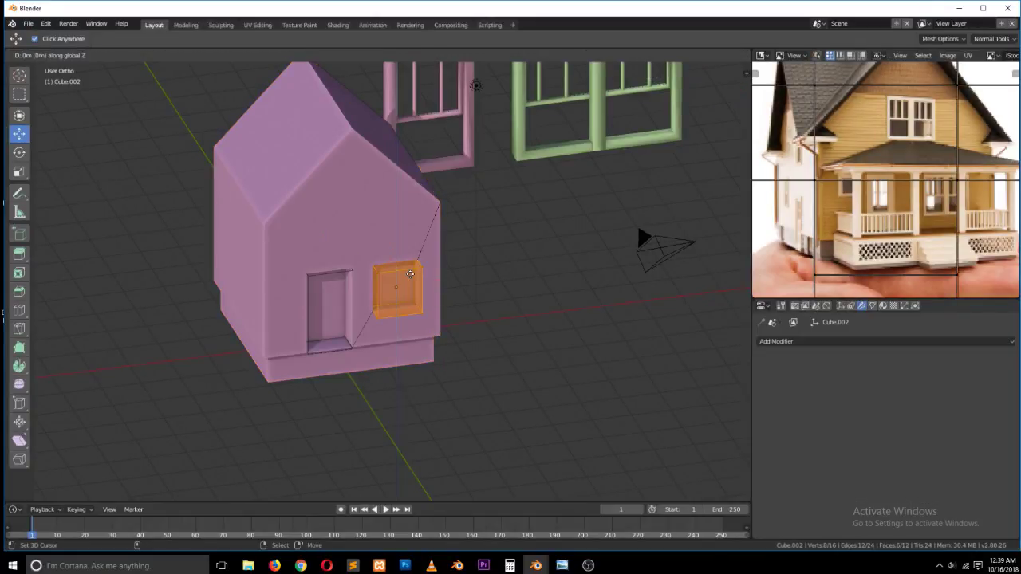
pyautogui.click(398, 208)
pyautogui.press('g')
pyautogui.press('x')
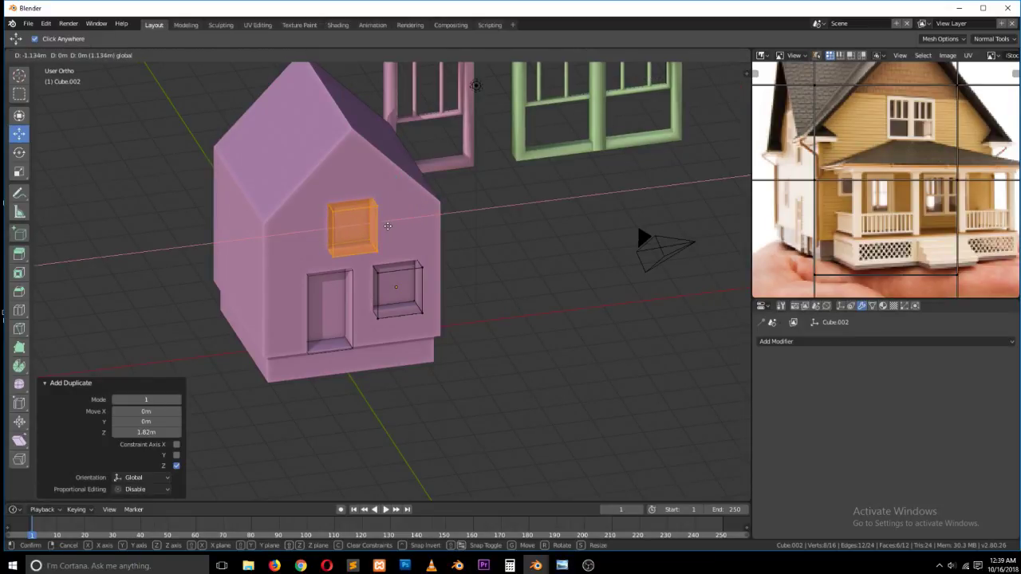
pyautogui.click(388, 223)
# - Raise the duplicated cutter into the gable and shift it 0.208 m along X toward the facade's centre
pyautogui.press('KP_3')
pyautogui.press('KP_1')
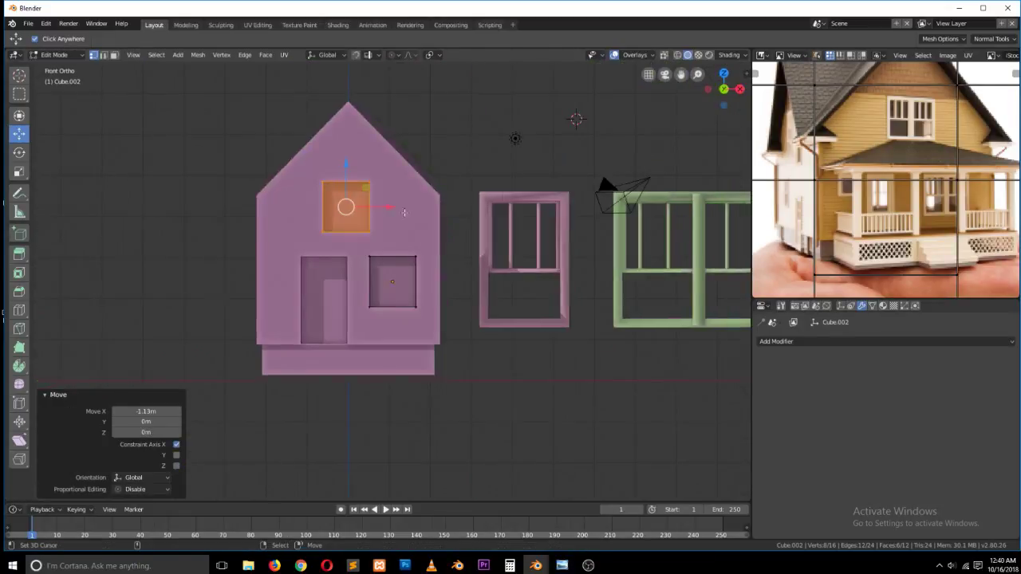
pyautogui.press('g')
pyautogui.press('z')
pyautogui.click(357, 169)
pyautogui.press('g')
pyautogui.press('x')
pyautogui.click(384, 181)
pyautogui.press('g')
pyautogui.press('x')
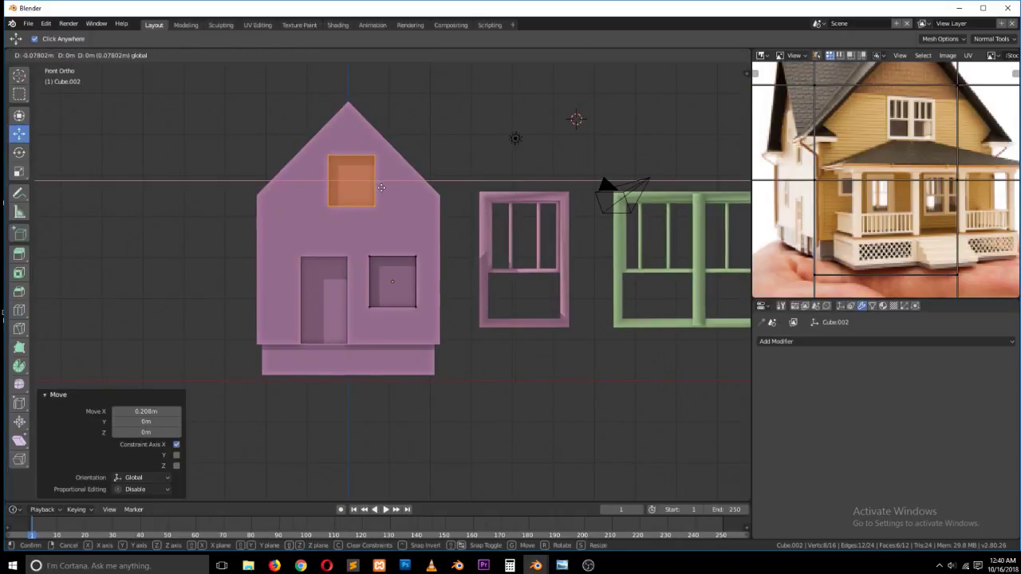
pyautogui.rightClick(381, 188)
pyautogui.moveTo(381, 191); pyautogui.dragTo(438, 283, button='middle')
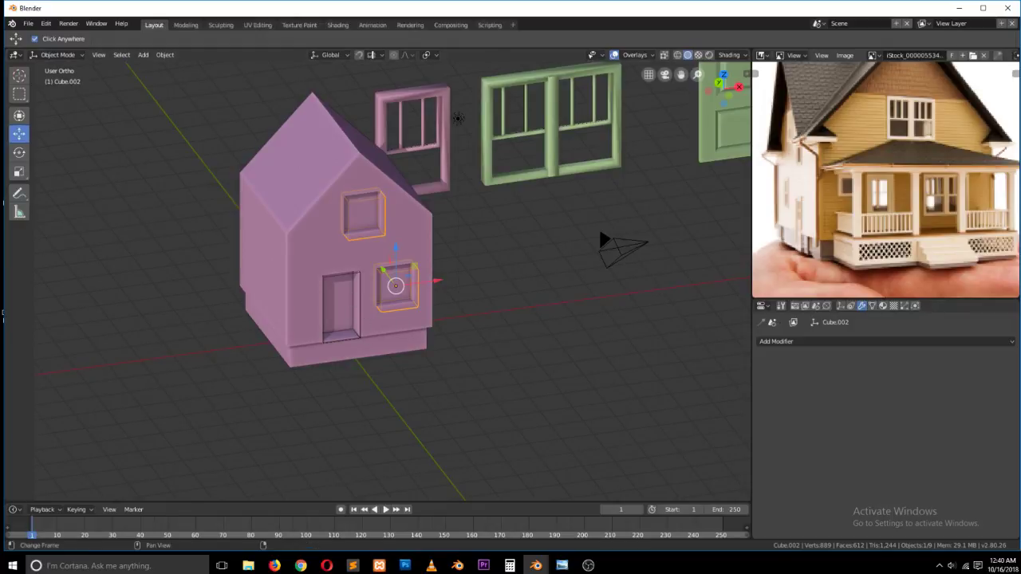
# - Snap the 3D cursor to the door cutter on the front wall
pyautogui.click(300, 565)
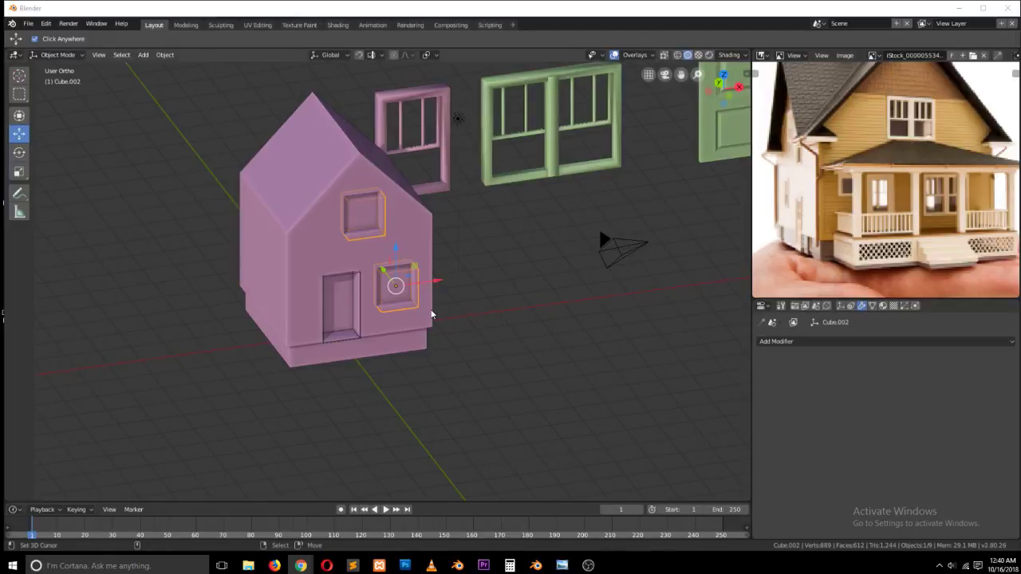
pyautogui.click(365, 315)
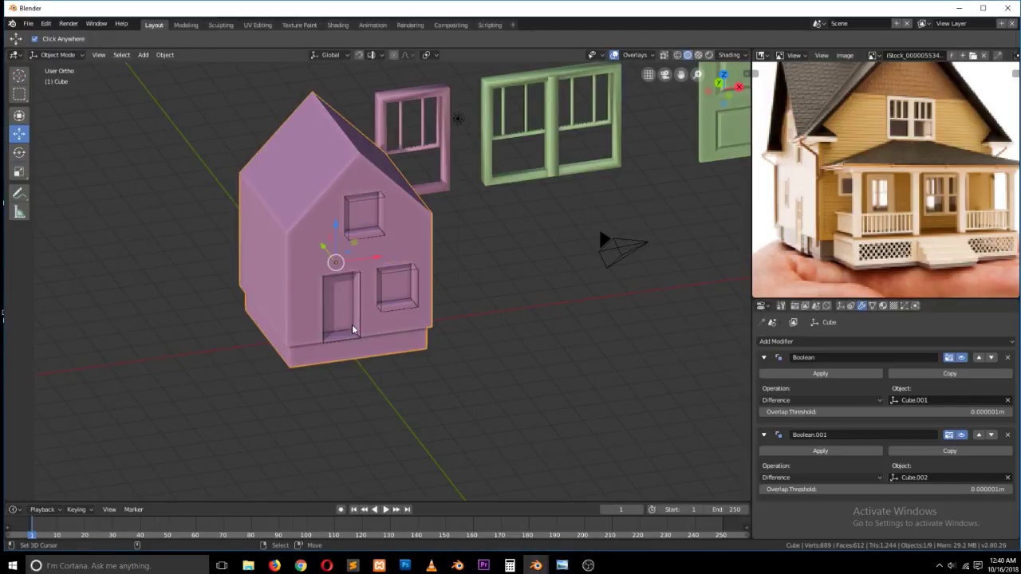
pyautogui.click(360, 336)
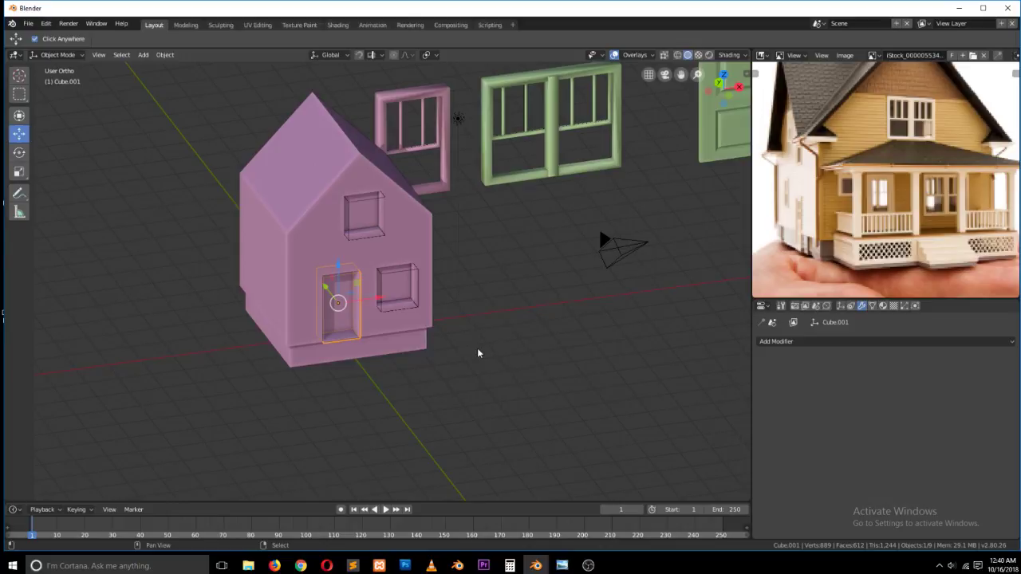
pyautogui.hotkey('shift', 's')
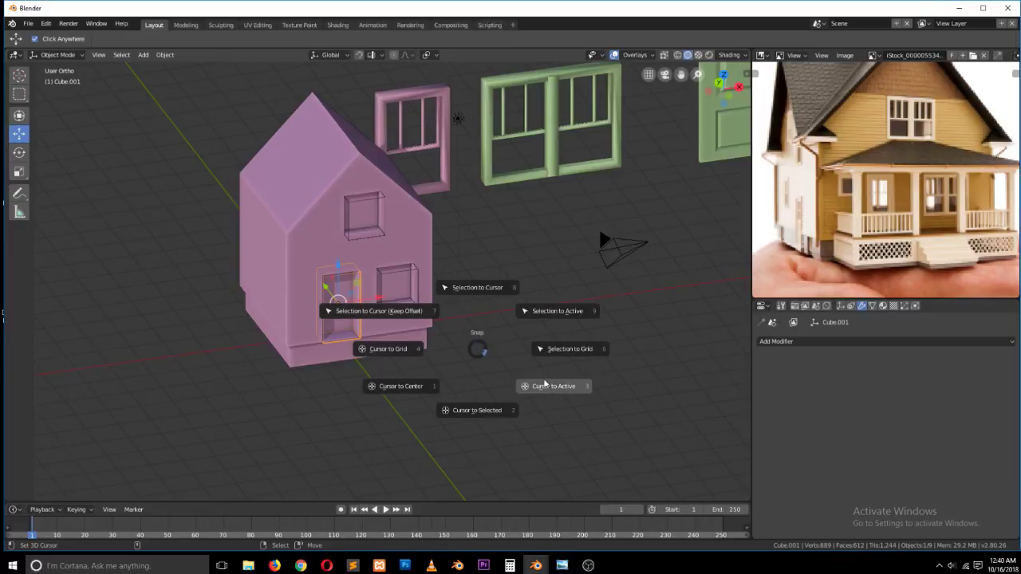
pyautogui.click(479, 417)
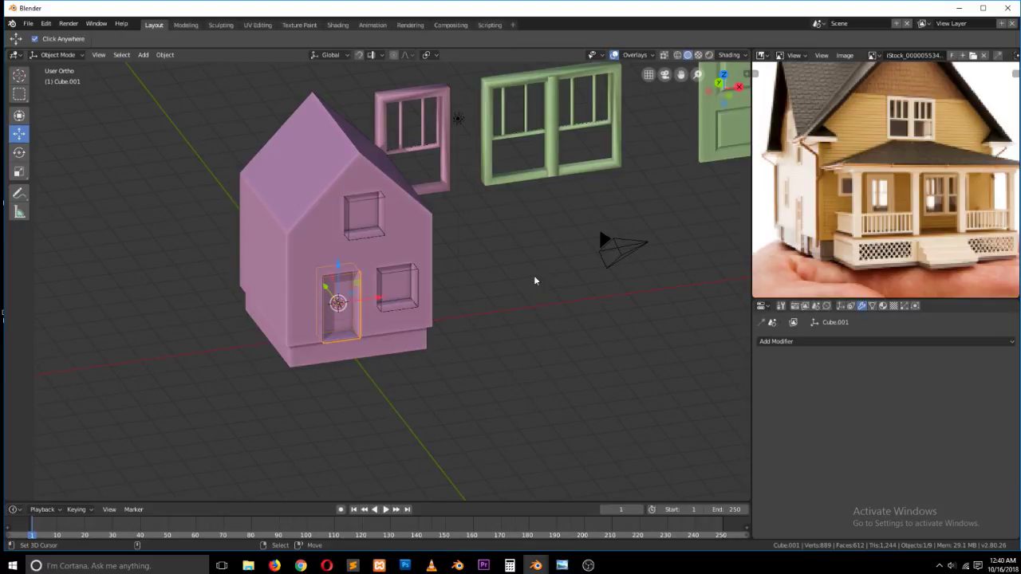
# - Snap the green panelled door to the 3D cursor and scale it by 0.317 to suit the doorway
pyautogui.moveTo(688, 190); pyautogui.dragTo(652, 204, button='middle')
pyautogui.click(670, 177)
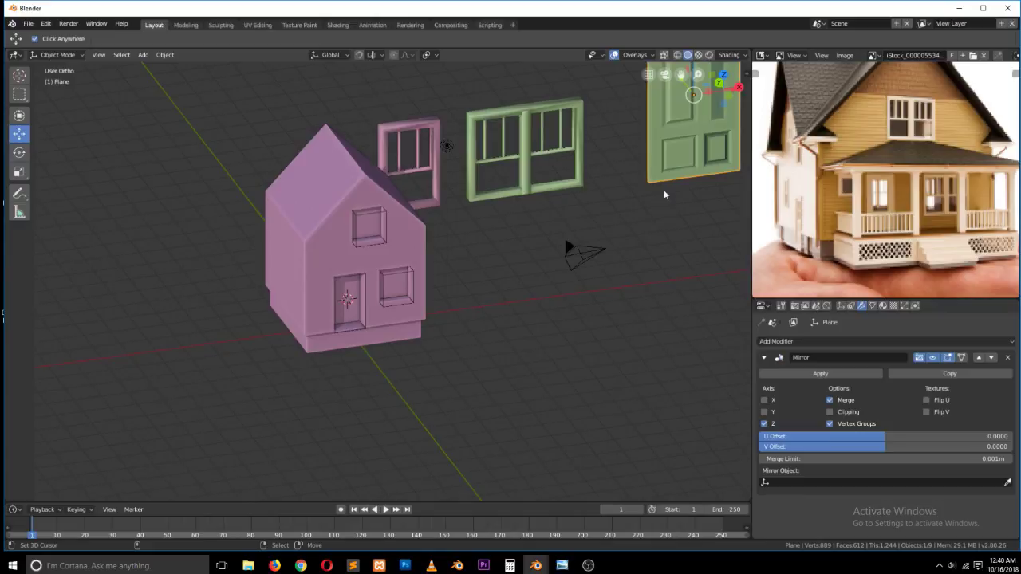
pyautogui.hotkey('shift', 's')
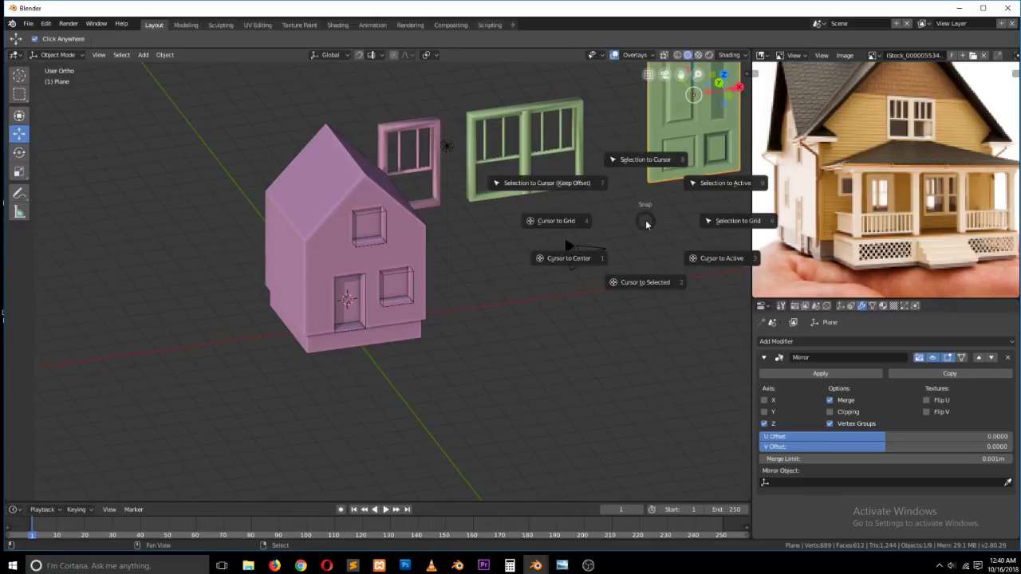
pyautogui.click(646, 159)
pyautogui.scroll(3, 543, 318)
pyautogui.press('s')
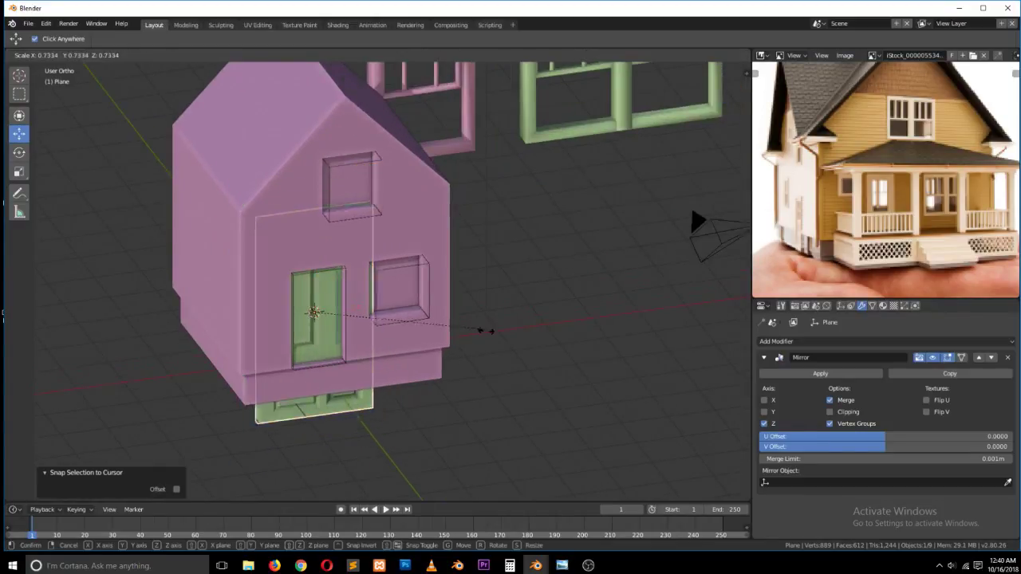
pyautogui.click(391, 321)
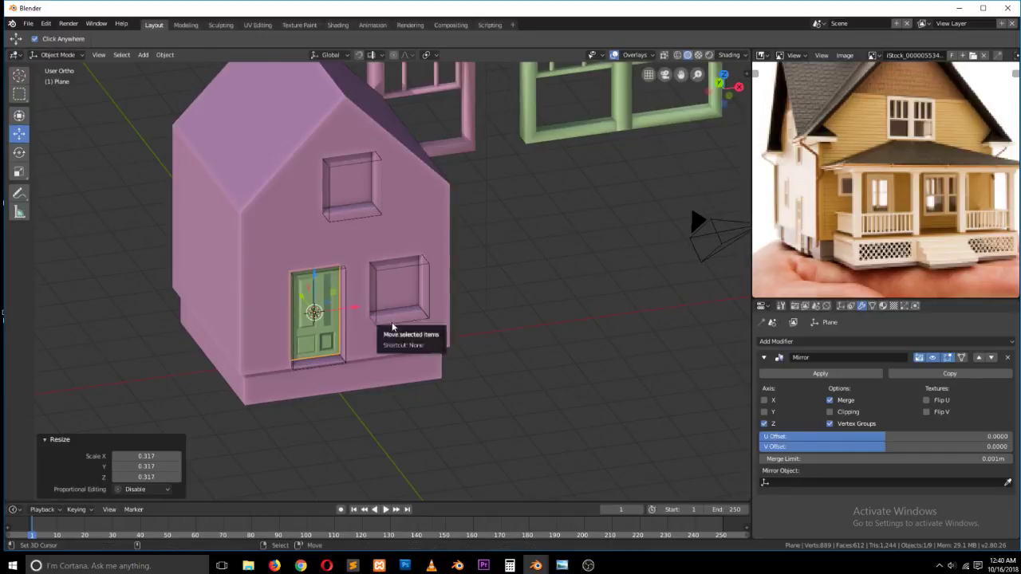
# - Move the door -0.158 m along Y toward the front of the opening
pyautogui.press('KP_1')
pyautogui.scroll(2, 392, 319)
pyautogui.moveTo(365, 319); pyautogui.dragTo(436, 372, button='middle')
pyautogui.scroll(3, 321, 394)
pyautogui.moveTo(267, 375); pyautogui.dragTo(281, 379)
# - Scale the door by 1.072 to fill the doorway and move it another -0.0543 m along Y
pyautogui.press('s')
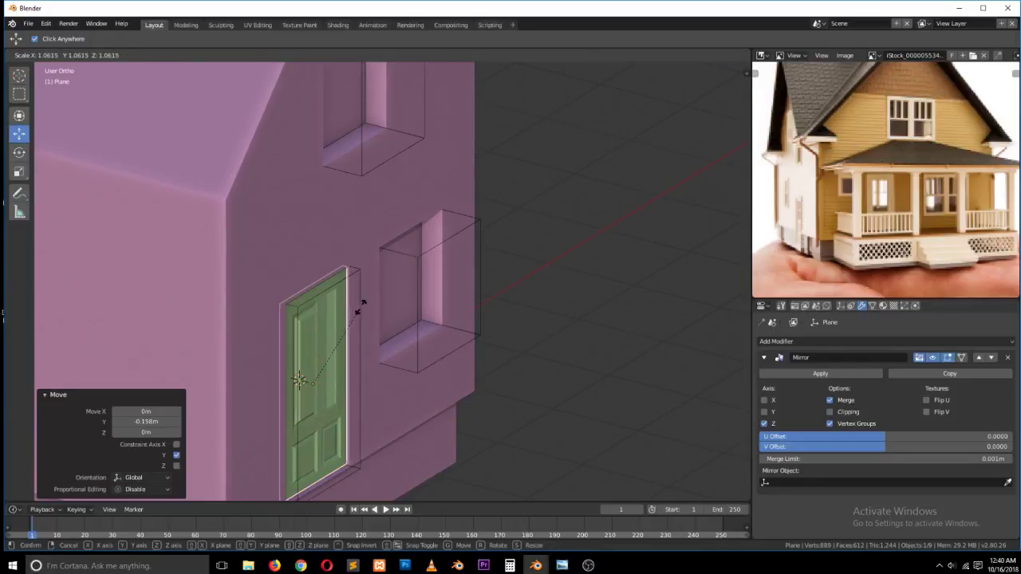
pyautogui.click(360, 303)
pyautogui.press('g')
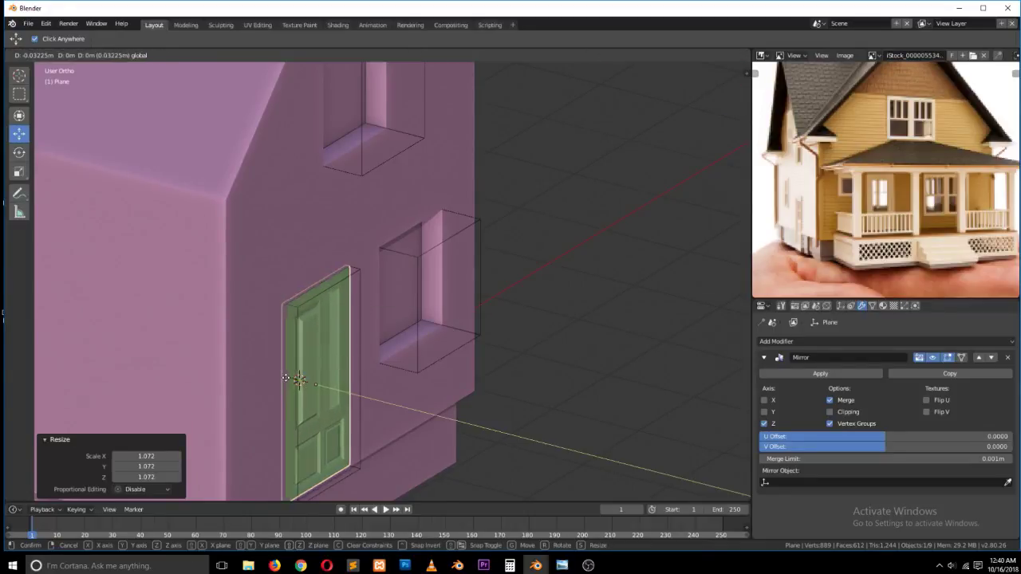
pyautogui.click(358, 319)
# - Duplicate the single pink window frame and place the copy forward along Y beside the house
pyautogui.moveTo(358, 319); pyautogui.dragTo(301, 320, button='middle')
pyautogui.scroll(2, 301, 320)
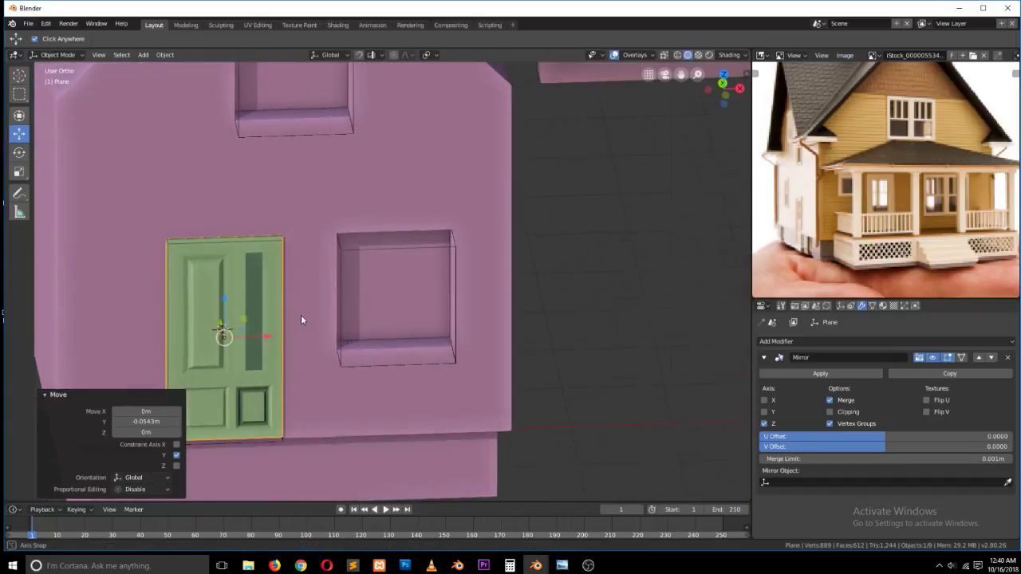
pyautogui.moveTo(232, 323); pyautogui.dragTo(252, 327, button='middle')
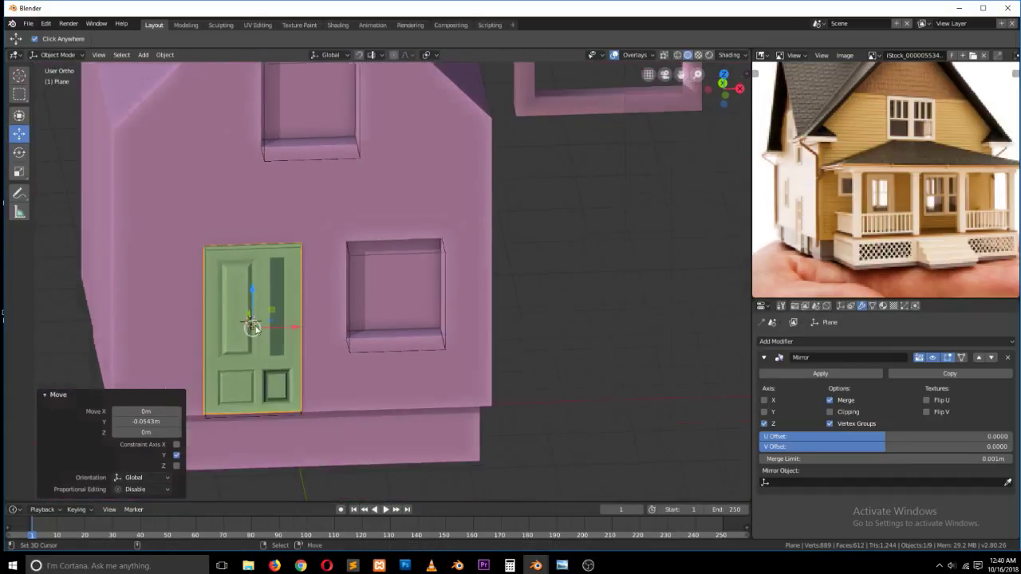
pyautogui.scroll(-5, 346, 310)
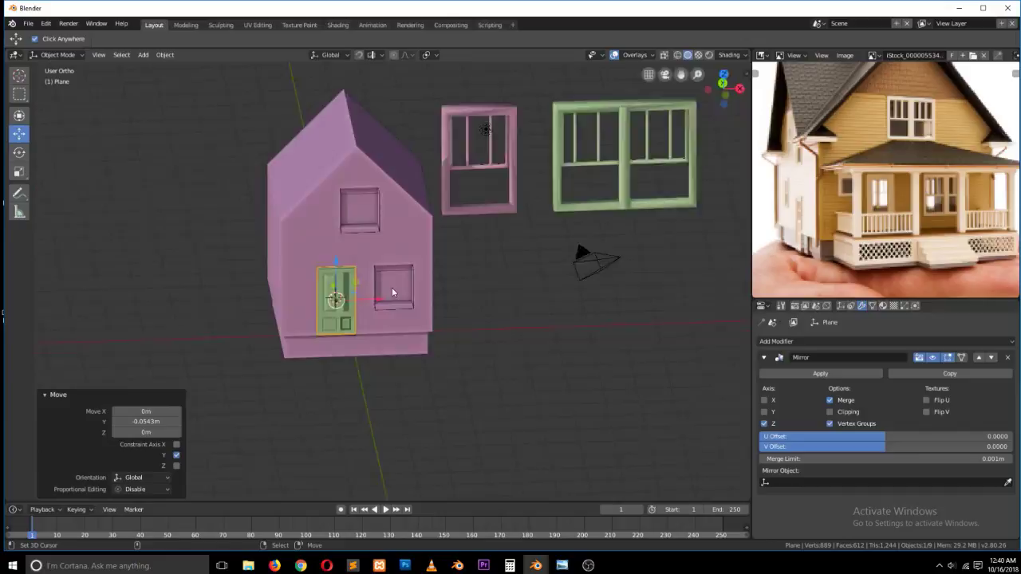
pyautogui.scroll(2, 392, 293)
pyautogui.click(474, 160)
pyautogui.scroll(-3, 479, 252)
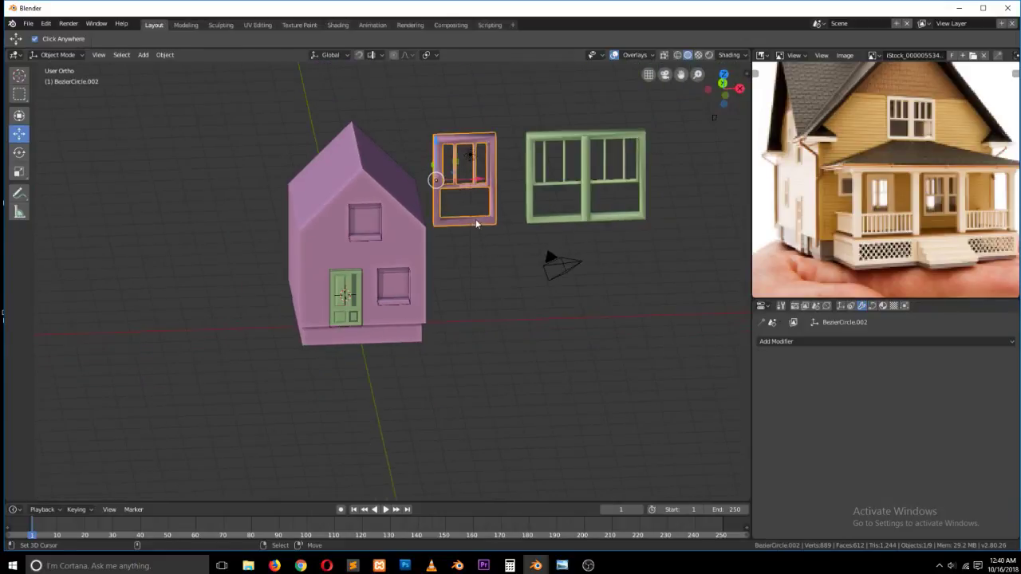
pyautogui.scroll(1, 482, 221)
pyautogui.moveTo(492, 230); pyautogui.dragTo(463, 152, button='middle')
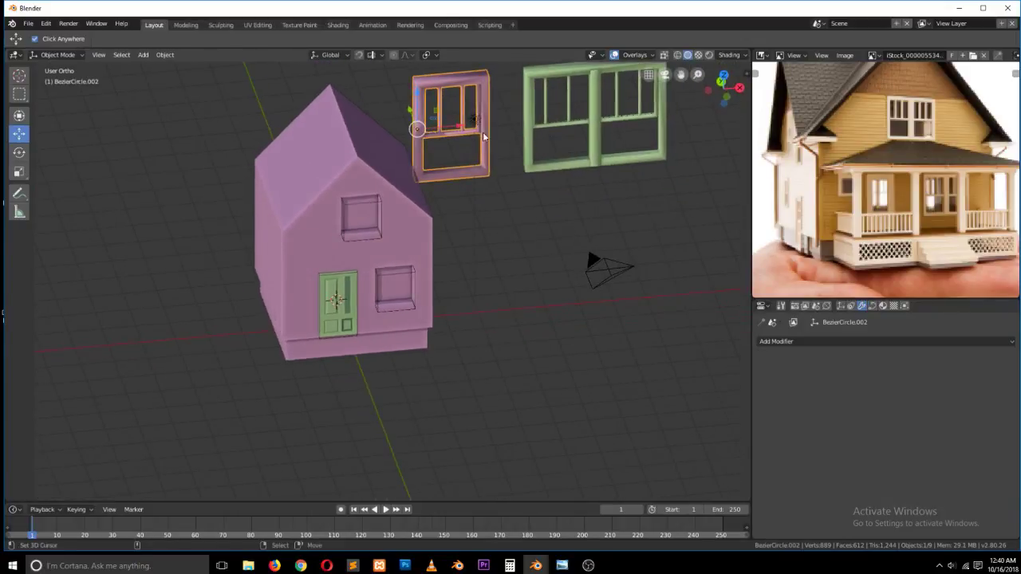
pyautogui.hotkey('shift', 'd')
pyautogui.click(461, 253)
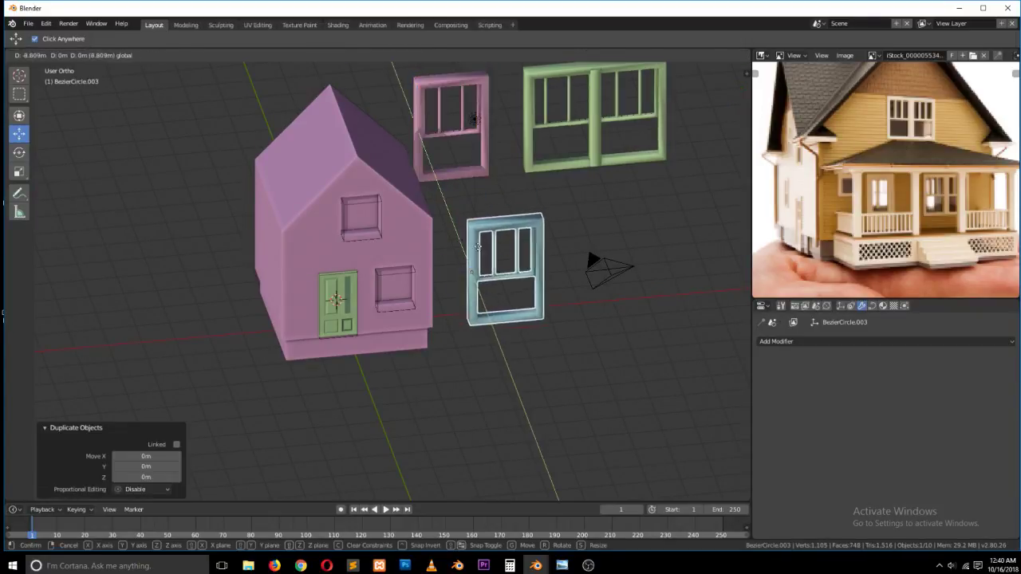
# - Delete the inner bars of the duplicated window's curve, keeping only the outer rectangular frame
pyautogui.scroll(3, 503, 237)
pyautogui.press('Tab')
pyautogui.click(642, 265)
pyautogui.press('l')
pyautogui.press('x')
pyautogui.click(617, 284)
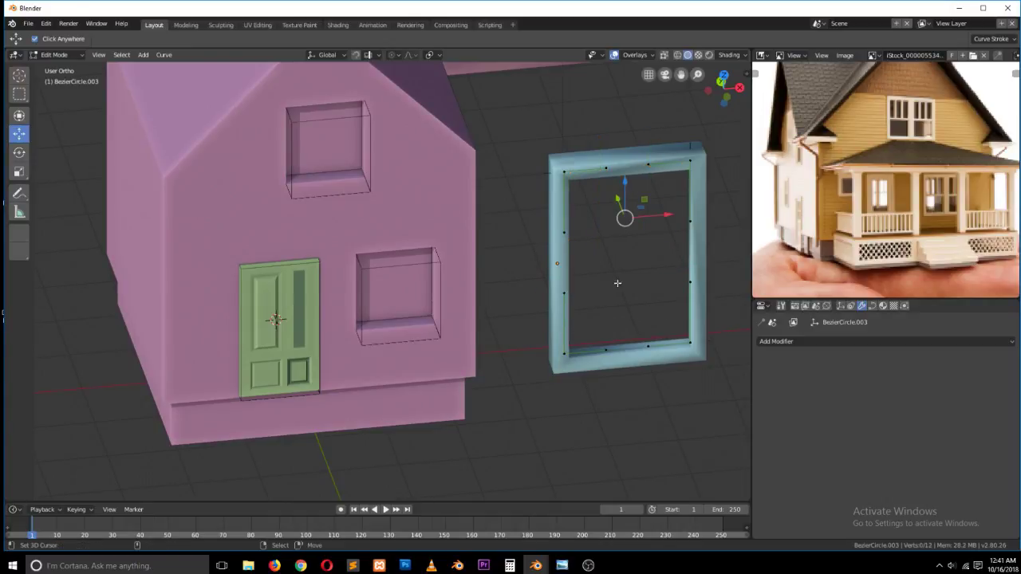
pyautogui.scroll(-2, 647, 250)
pyautogui.press('Tab')
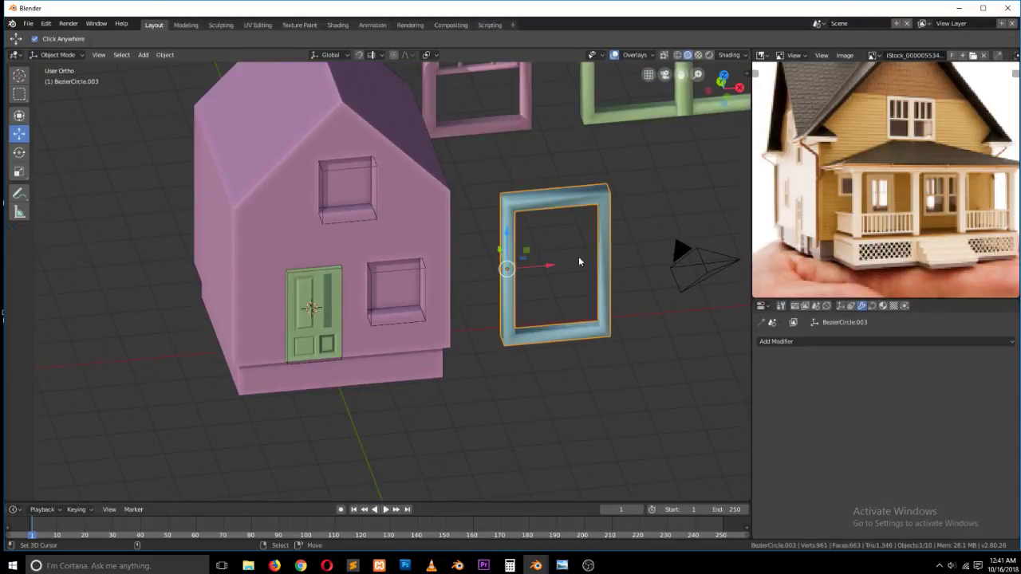
# - Move all of the frame's curve points along X so the rectangle is centred on its origin
pyautogui.scroll(2, 355, 292)
pyautogui.moveTo(289, 299); pyautogui.dragTo(303, 262, button='middle')
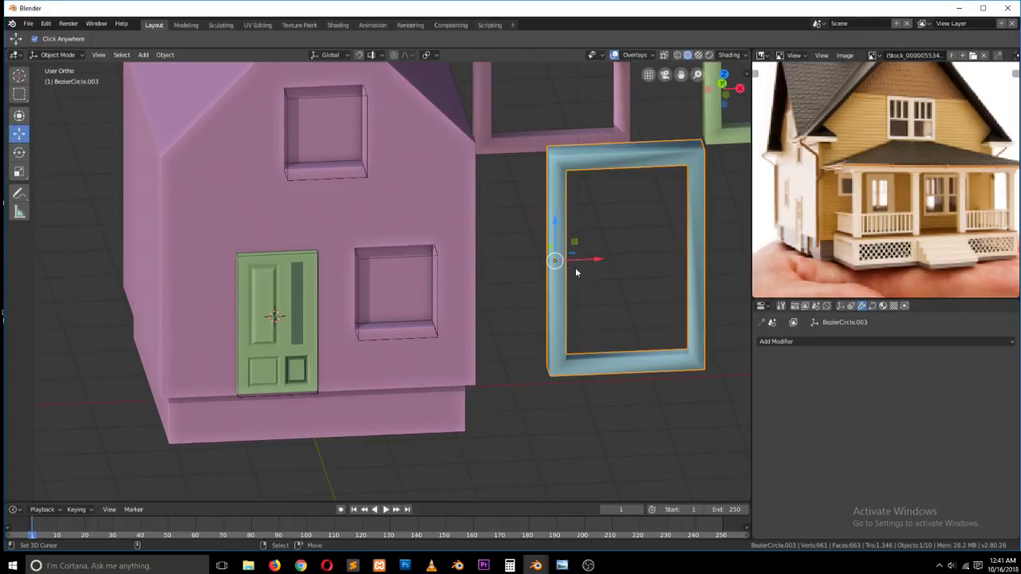
pyautogui.press('Tab')
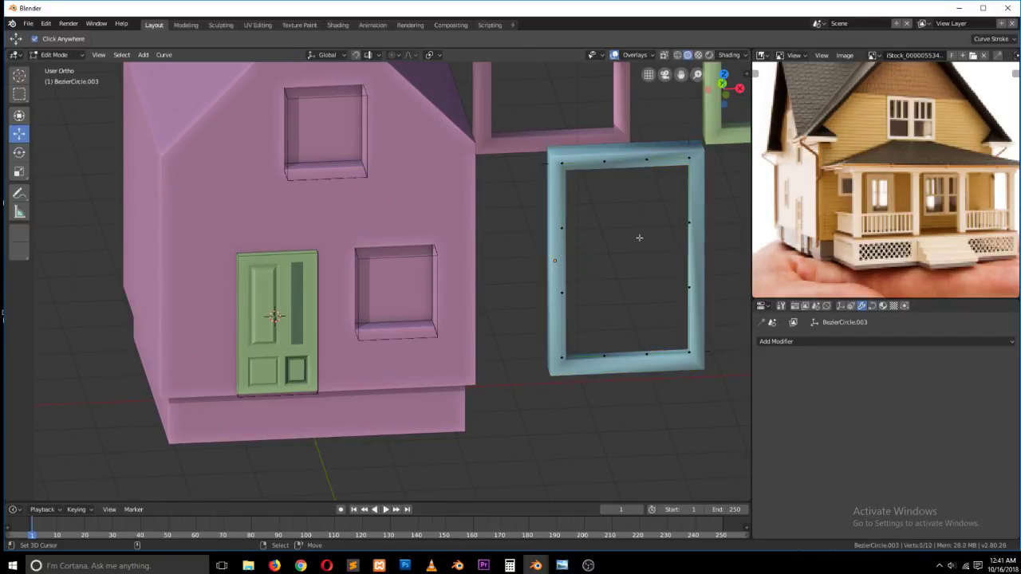
pyautogui.press('a')
pyautogui.moveTo(663, 252); pyautogui.dragTo(590, 245)
pyautogui.press('KP_1')
pyautogui.press('Tab')
# - Snap the rectangular frame to the 3D cursor at the door and scale it by 0.497
pyautogui.moveTo(572, 276); pyautogui.dragTo(594, 301, button='middle')
pyautogui.hotkey('shift', 's')
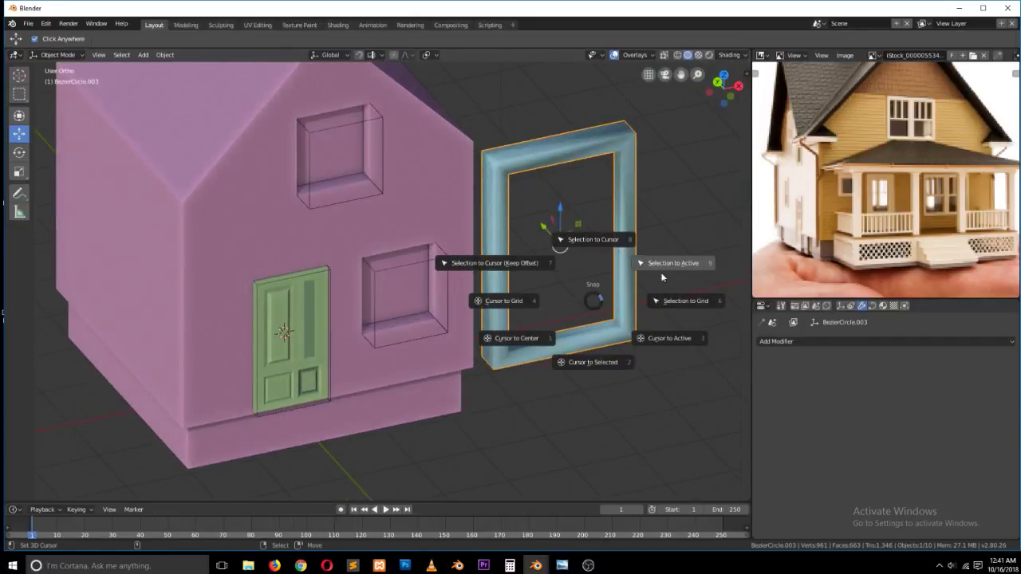
pyautogui.click(593, 242)
pyautogui.press('s')
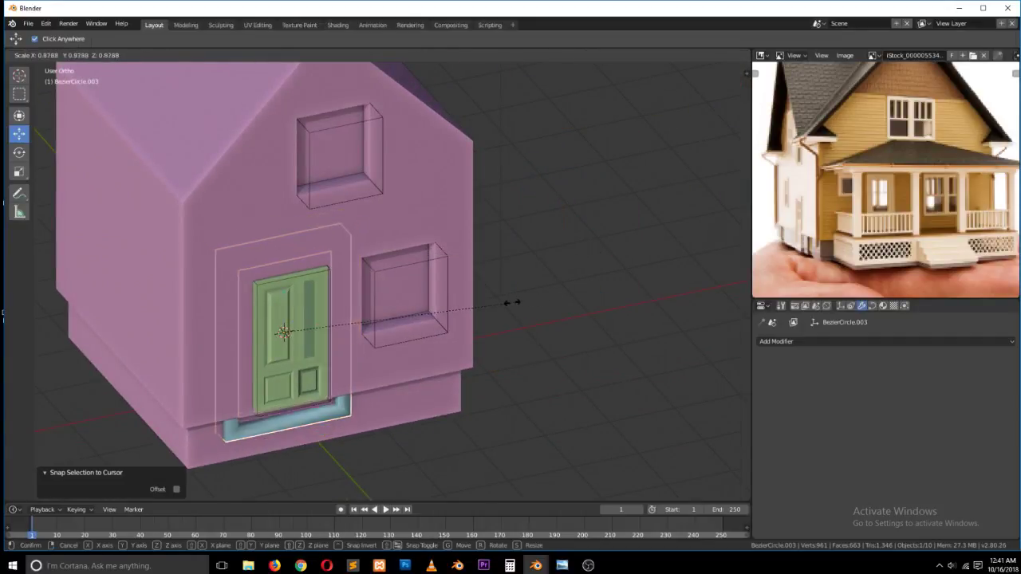
pyautogui.click(416, 324)
# - Move the rectangular frame -0.233 m along Y so it sits in front of the door
pyautogui.press('KP_1')
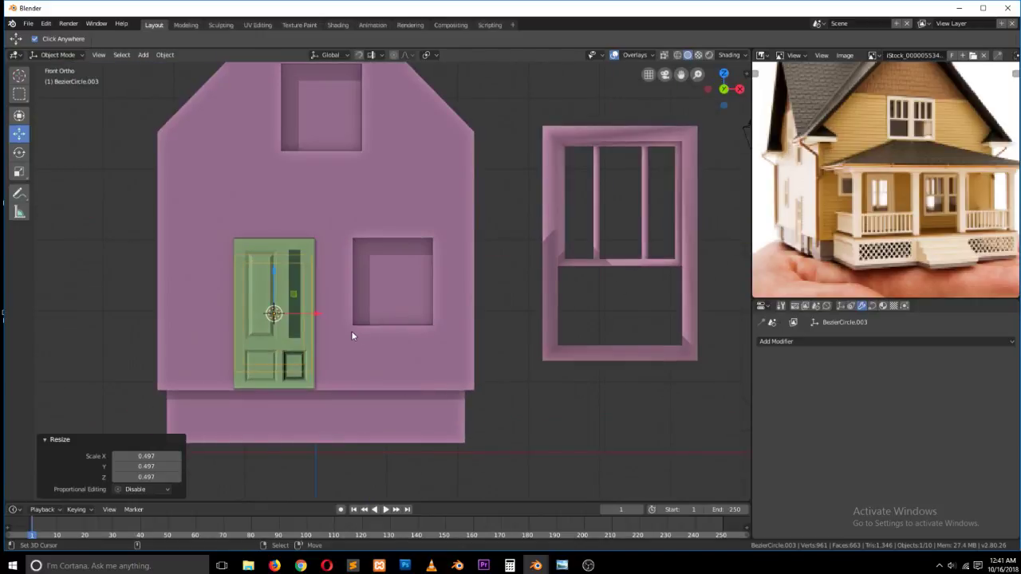
pyautogui.press('KP_3')
pyautogui.press('g')
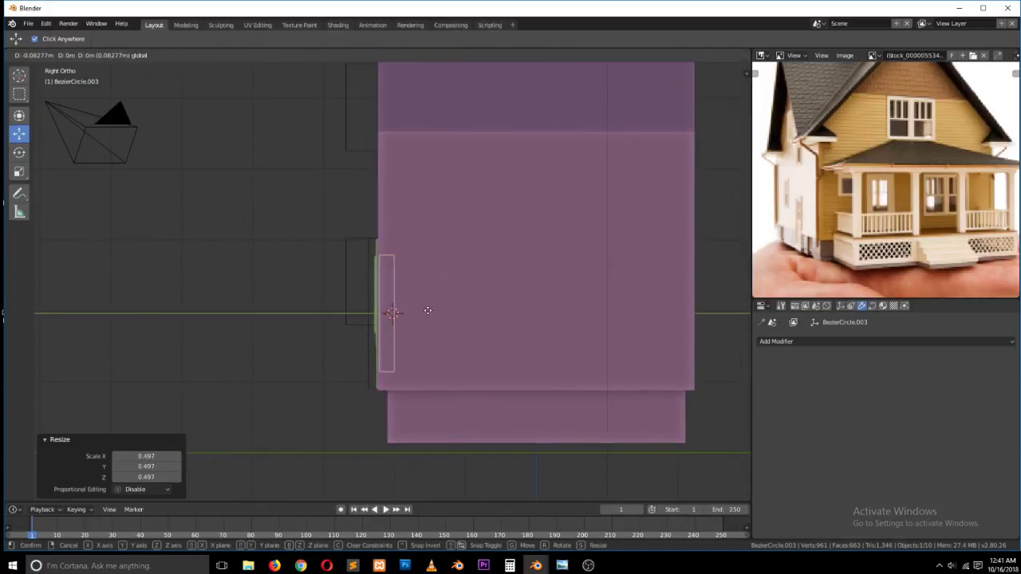
pyautogui.click(426, 315)
# - Raise the upper points of the frame's curve 0.287 m along Z to meet the door's top edge
pyautogui.press('KP_1')
pyautogui.scroll(4, 373, 303)
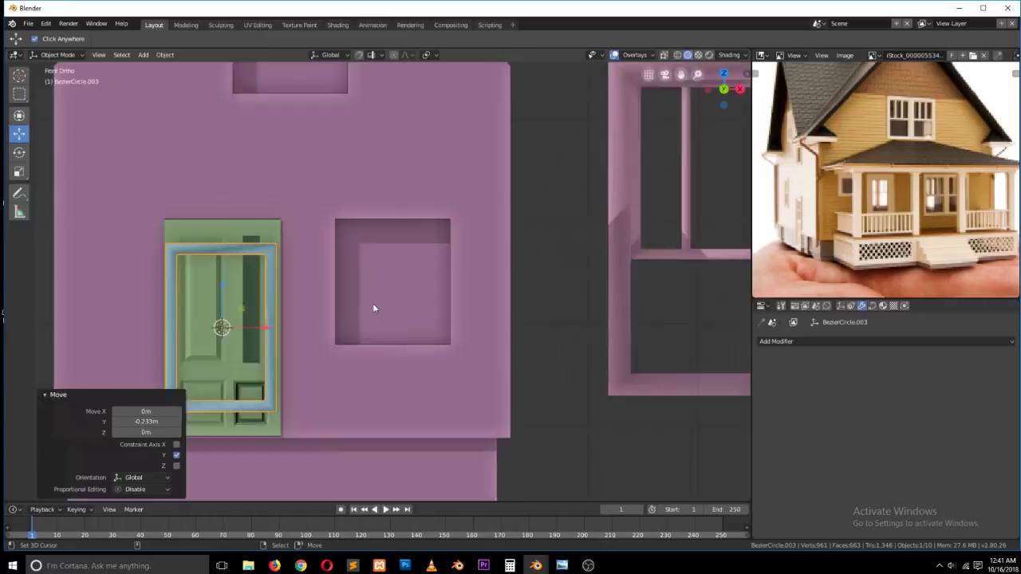
pyautogui.press('Tab')
pyautogui.click(247, 240)
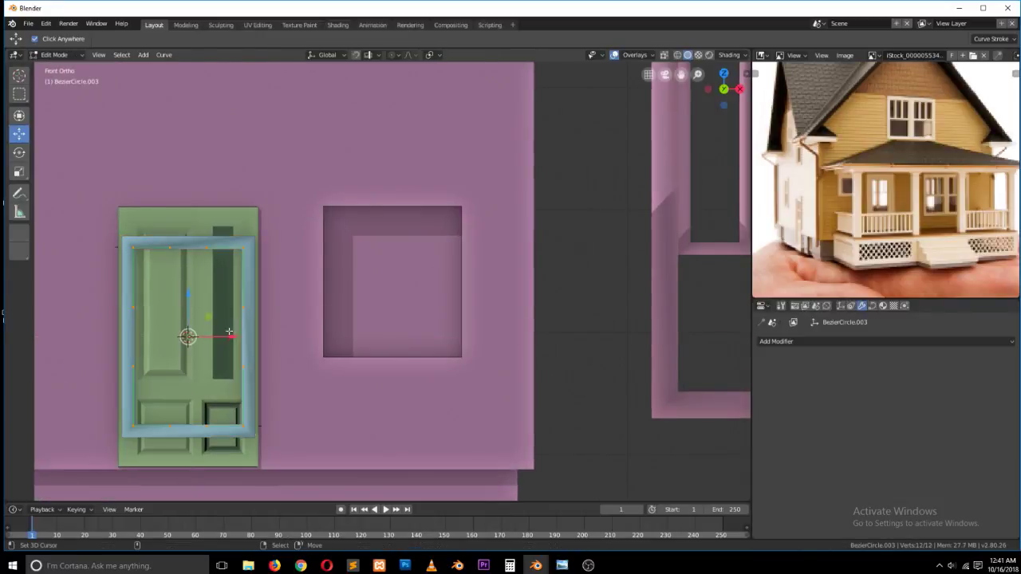
pyautogui.keyDown('shift'); pyautogui.click(163, 233); pyautogui.keyUp('shift')
pyautogui.moveTo(183, 217); pyautogui.dragTo(183, 181)
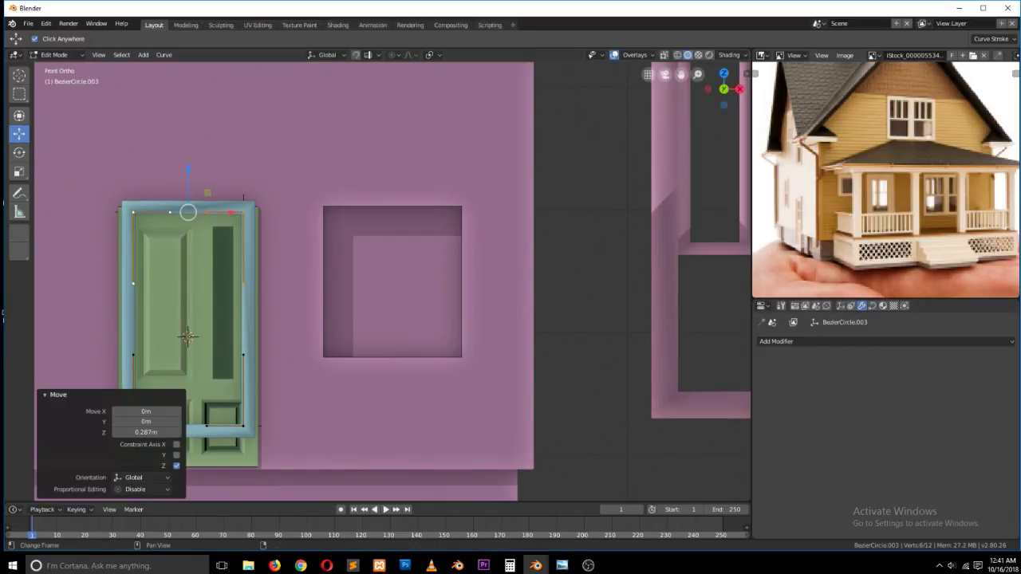
pyautogui.click(588, 566)
pyautogui.click(832, 381)
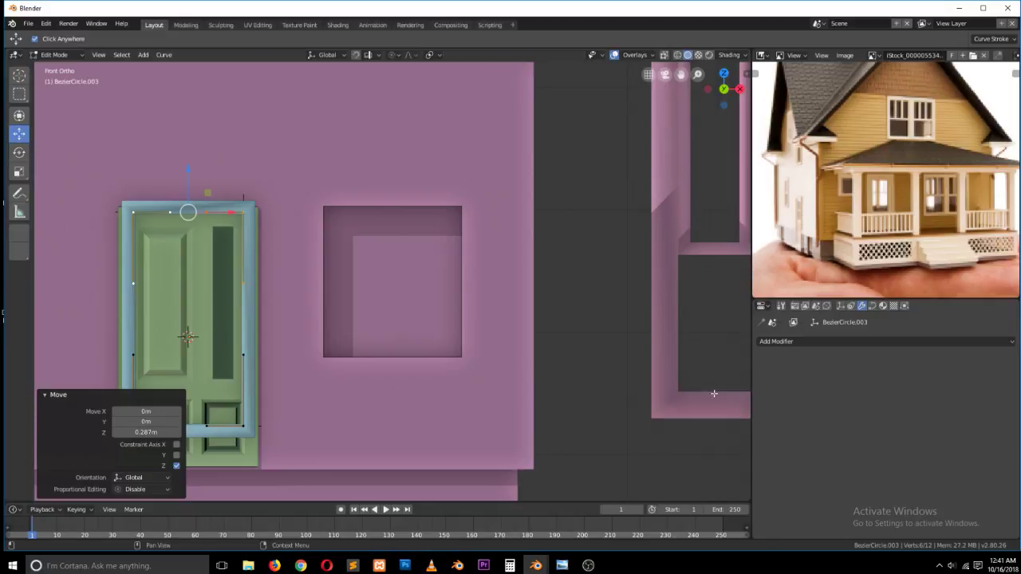
# - Lower the two bottom corner points of the frame's curve along Z to meet the door's bottom edge
pyautogui.click(232, 421)
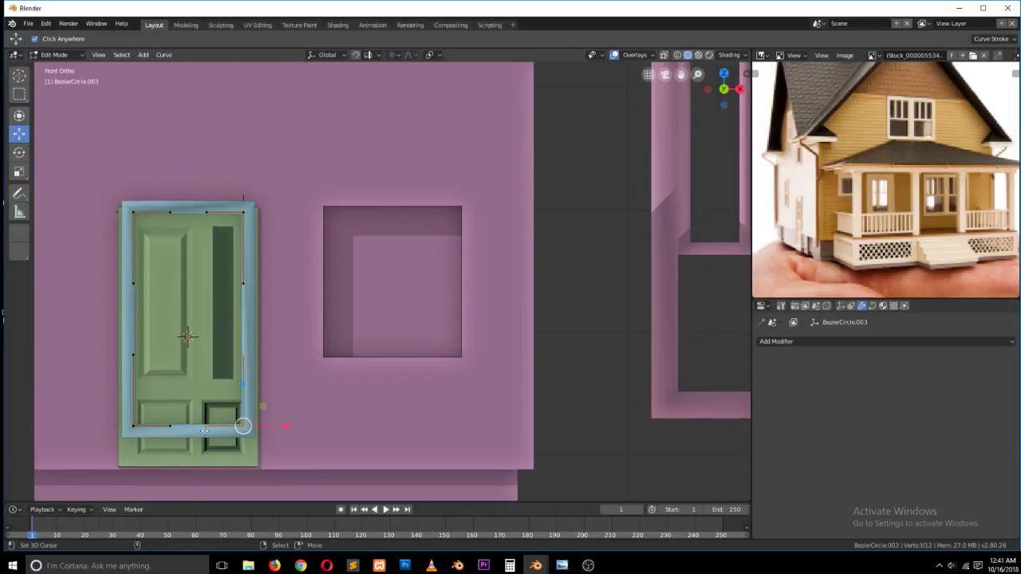
pyautogui.keyDown('shift'); pyautogui.click(132, 426); pyautogui.keyUp('shift')
pyautogui.moveTo(188, 384); pyautogui.dragTo(189, 414)
# - Widen the frame by moving its right-hand points outward along X and its left-hand points -0.0871 m along X
pyautogui.click(243, 212)
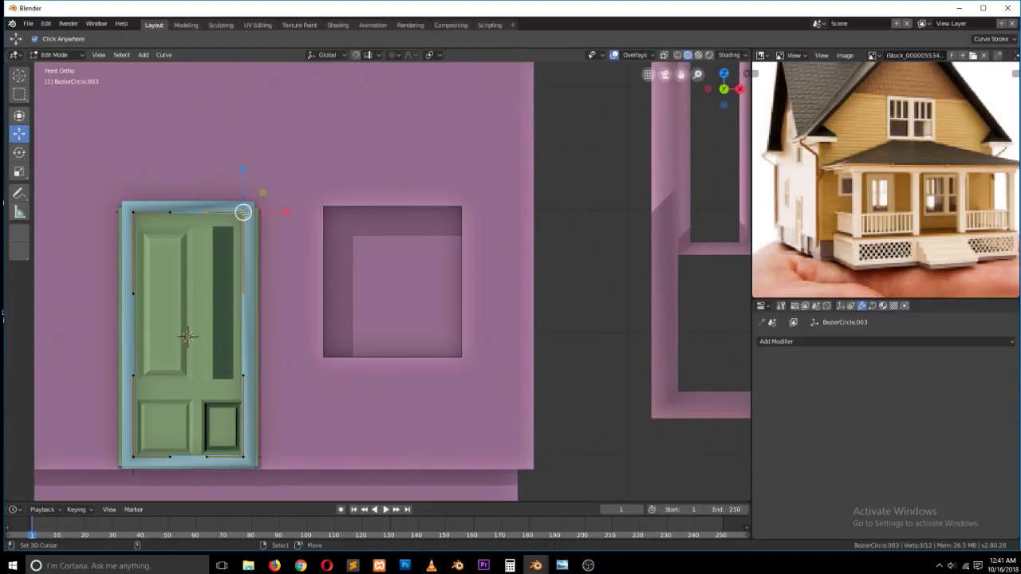
pyautogui.keyDown('shift'); pyautogui.click(244, 458); pyautogui.keyUp('shift')
pyautogui.moveTo(276, 343); pyautogui.dragTo(288, 343)
pyautogui.click(133, 213)
pyautogui.keyDown('shift'); pyautogui.click(133, 459); pyautogui.keyUp('shift')
pyautogui.press('g')
pyautogui.press('x')
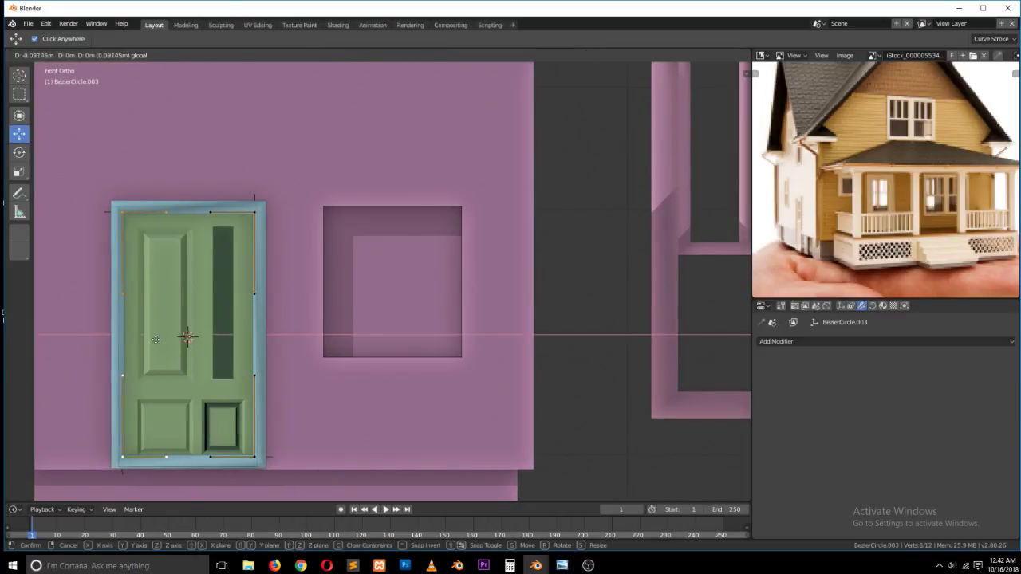
pyautogui.click(157, 339)
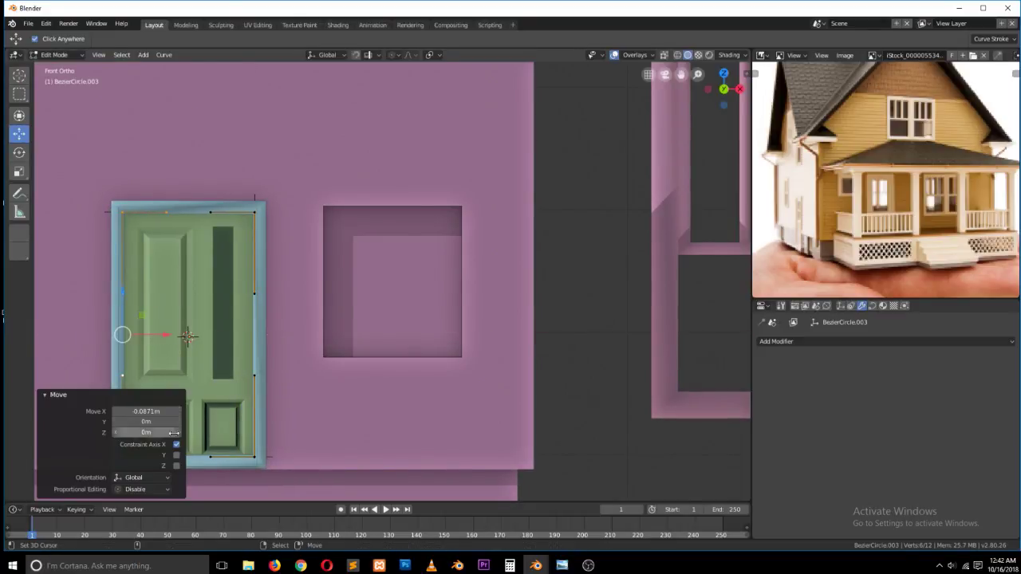
pyautogui.click(44, 394)
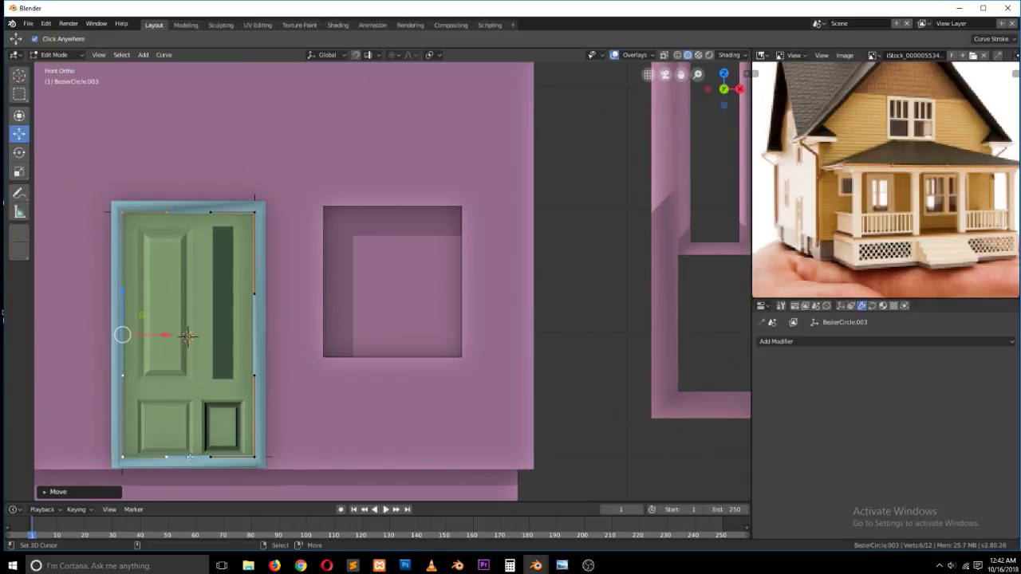
# - Toggle the frame's curve from cyclic to open and extrude its upper-left end along Z down to the door's base
pyautogui.hotkey('alt', 'c')
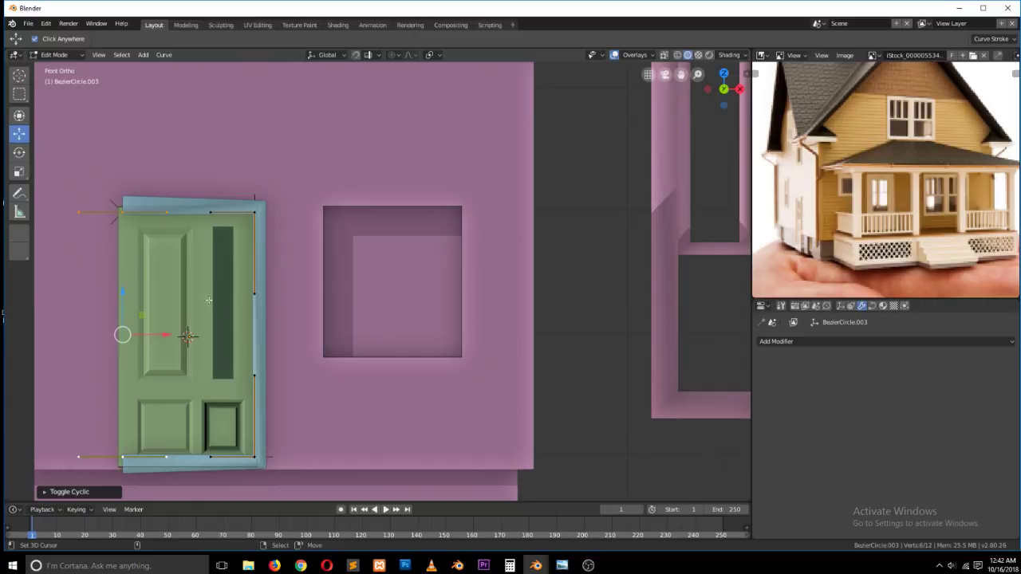
pyautogui.click(145, 453)
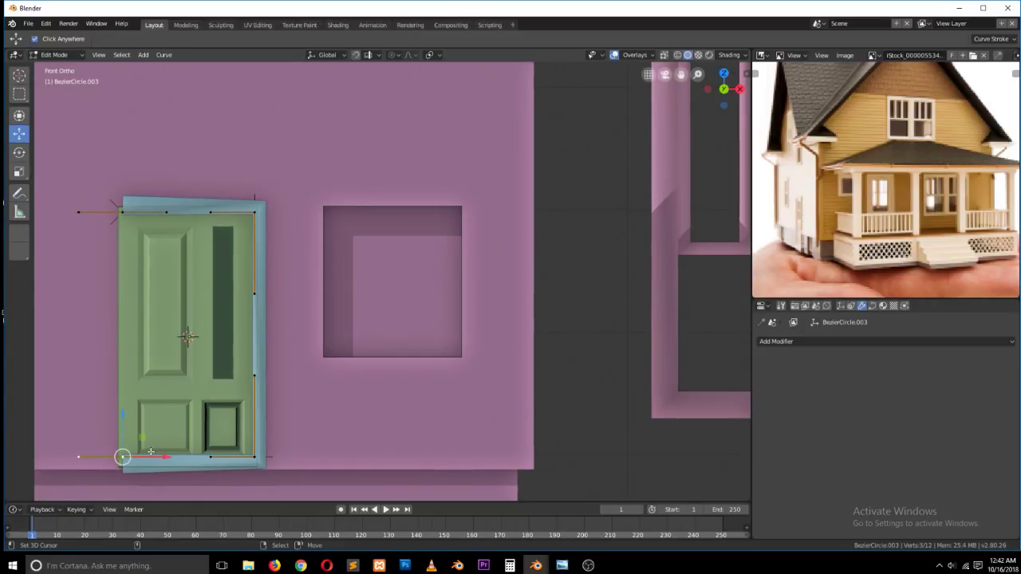
pyautogui.rightClick(138, 223)
pyautogui.moveTo(153, 215); pyautogui.dragTo(145, 216)
pyautogui.press('e')
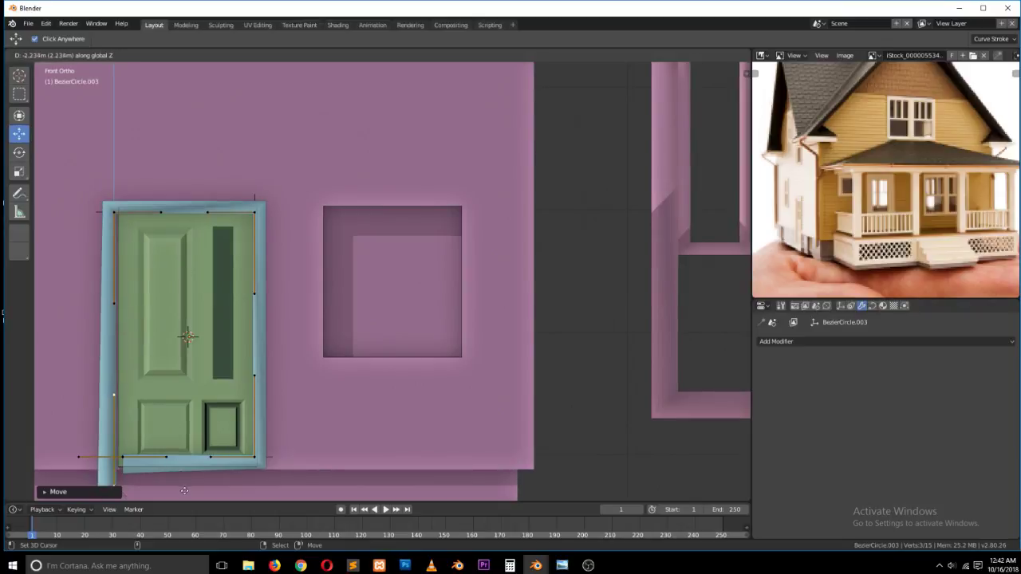
pyautogui.click(147, 457)
# - Delete the curve's old lower-left point to remove the bottom bar and lower the lower-right end to the door's base
pyautogui.press('x')
pyautogui.click(123, 453)
pyautogui.click(128, 461)
pyautogui.keyDown('shift'); pyautogui.rightClick(272, 452); pyautogui.keyUp('shift')
pyautogui.rightClick(256, 451)
pyautogui.moveTo(254, 424); pyautogui.dragTo(254, 462)
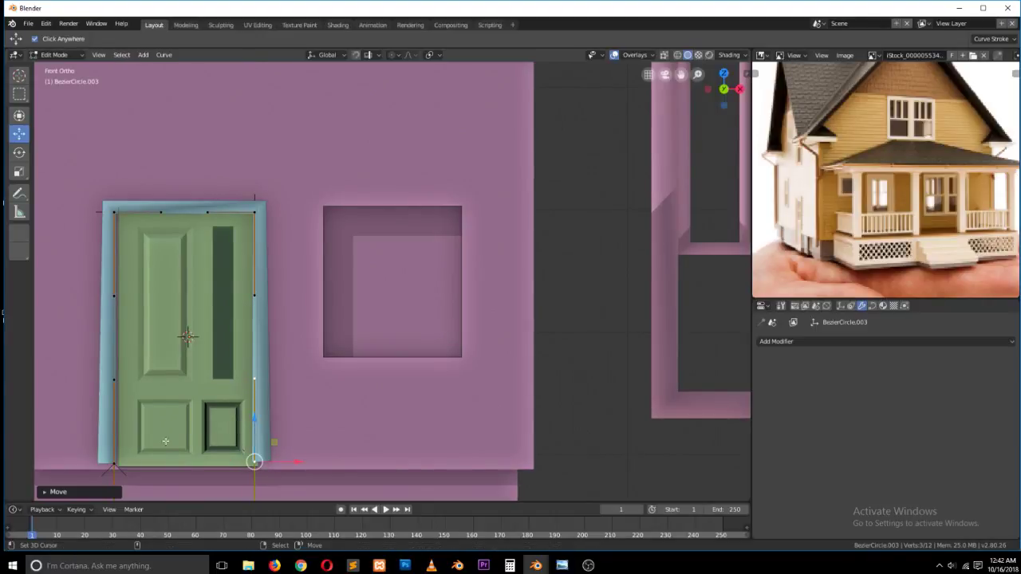
pyautogui.keyDown('shift'); pyautogui.rightClick(114, 461); pyautogui.keyUp('shift')
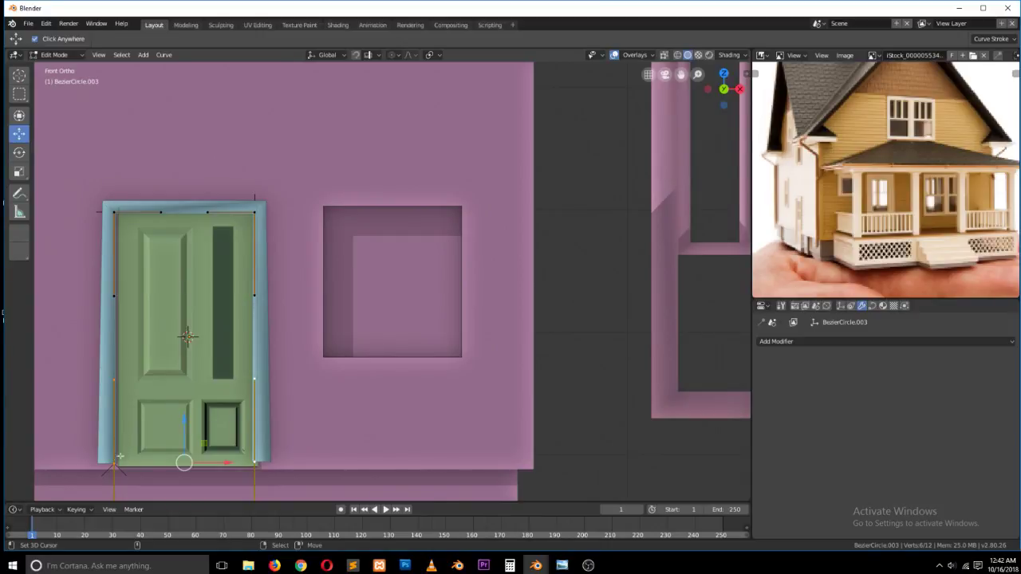
pyautogui.moveTo(184, 433); pyautogui.dragTo(185, 448)
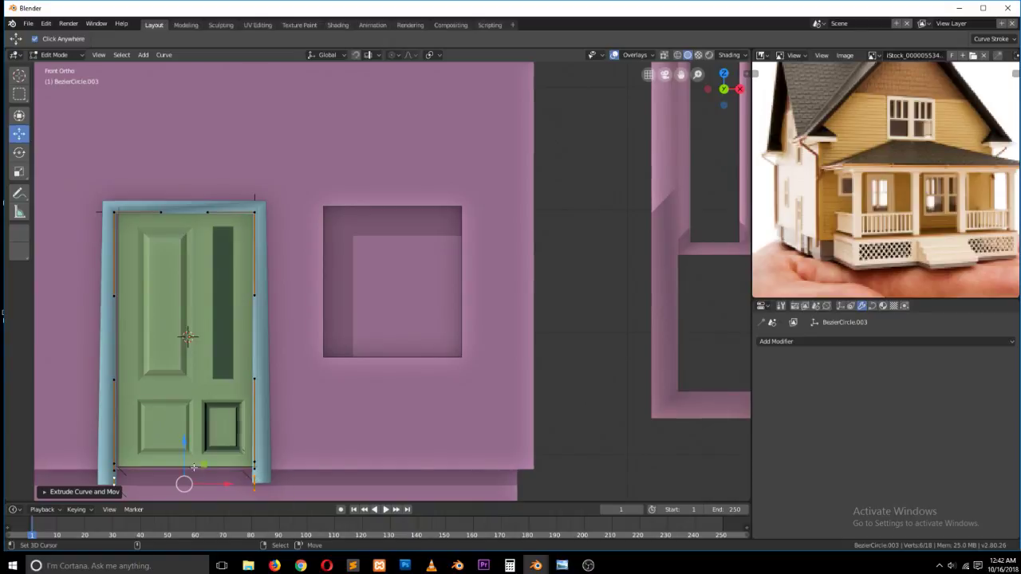
pyautogui.press('x')
pyautogui.click(197, 451)
# - Shrink the curve radius at the frame's lower-right and lower-left ends so both sides keep an even width, and return to Object Mode
pyautogui.click(256, 462)
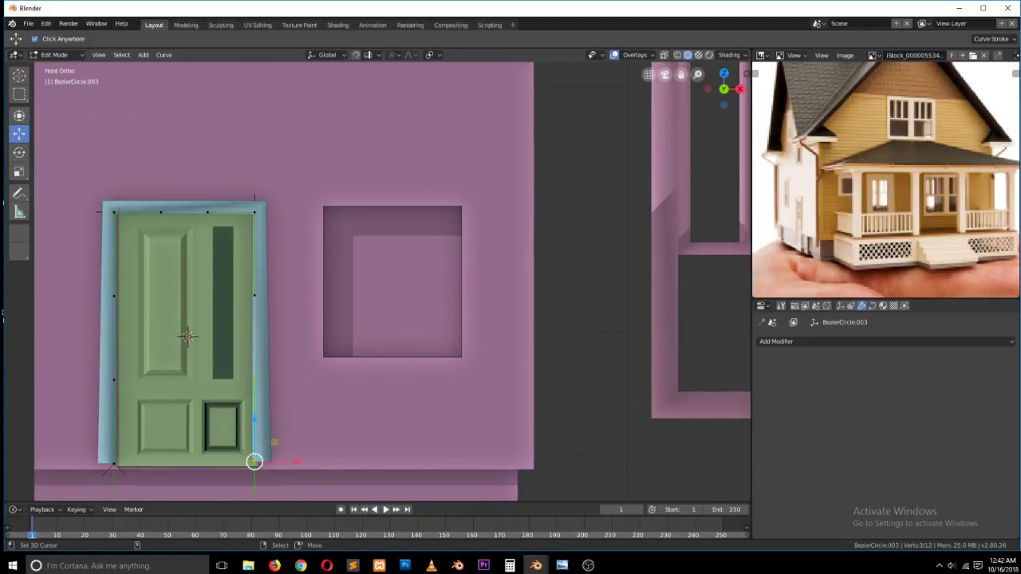
pyautogui.hotkey('alt', 's')
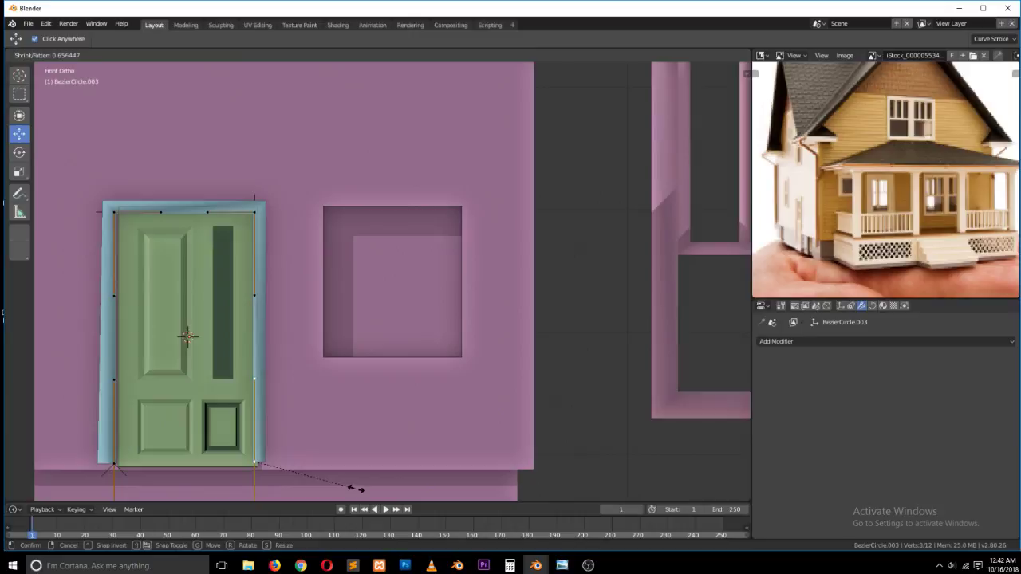
pyautogui.click(353, 488)
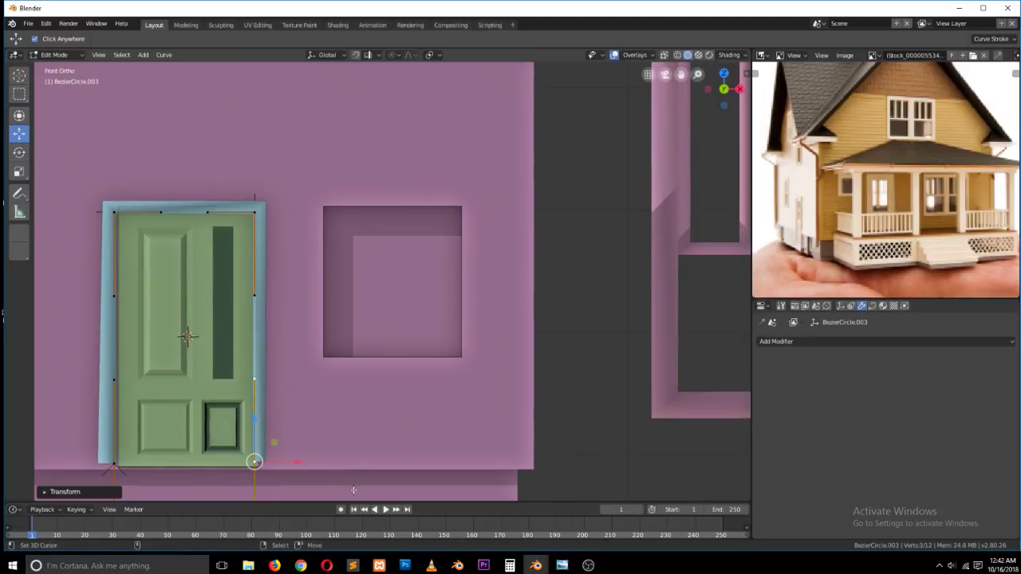
pyautogui.hotkey('alt', 's')
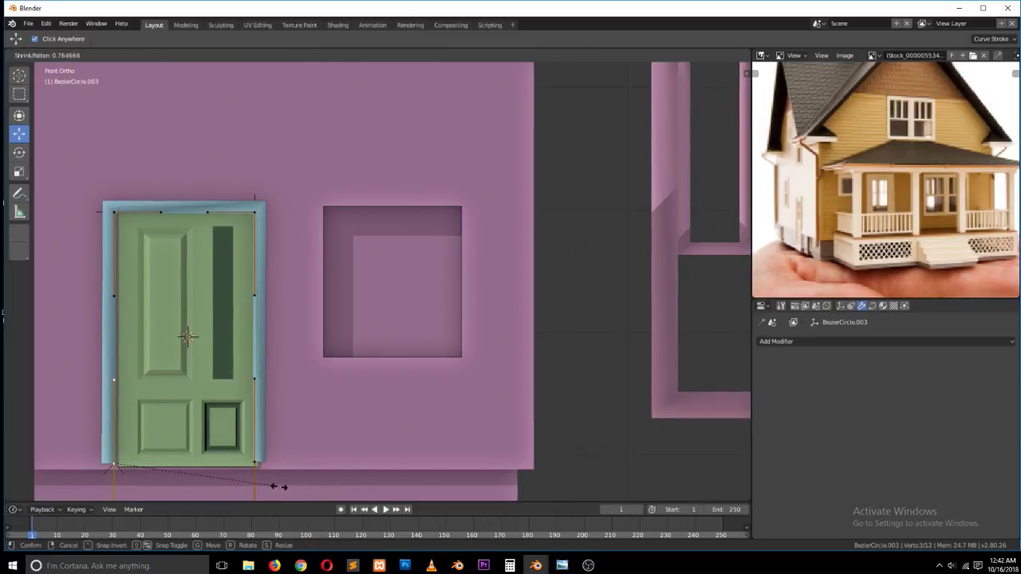
pyautogui.click(263, 495)
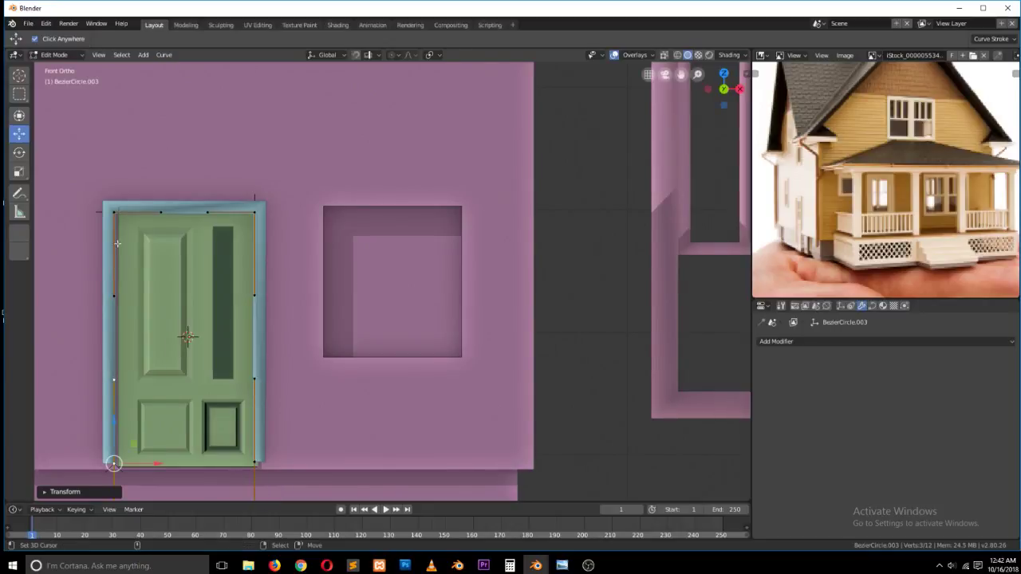
pyautogui.press('Tab')
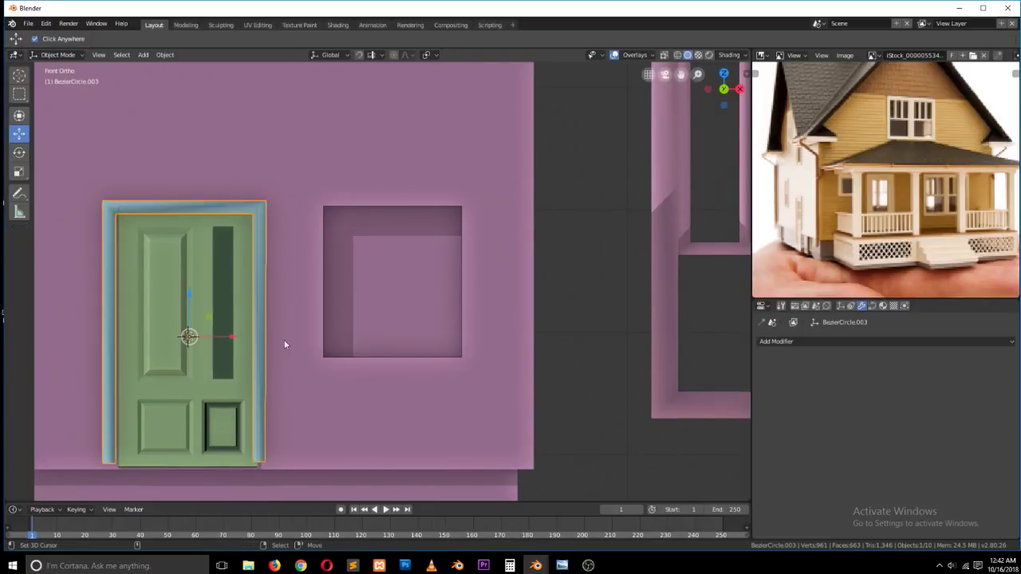
# - Move the door frame along Y toward the front wall so it sits close around the door
pyautogui.moveTo(176, 292); pyautogui.dragTo(127, 347, button='middle')
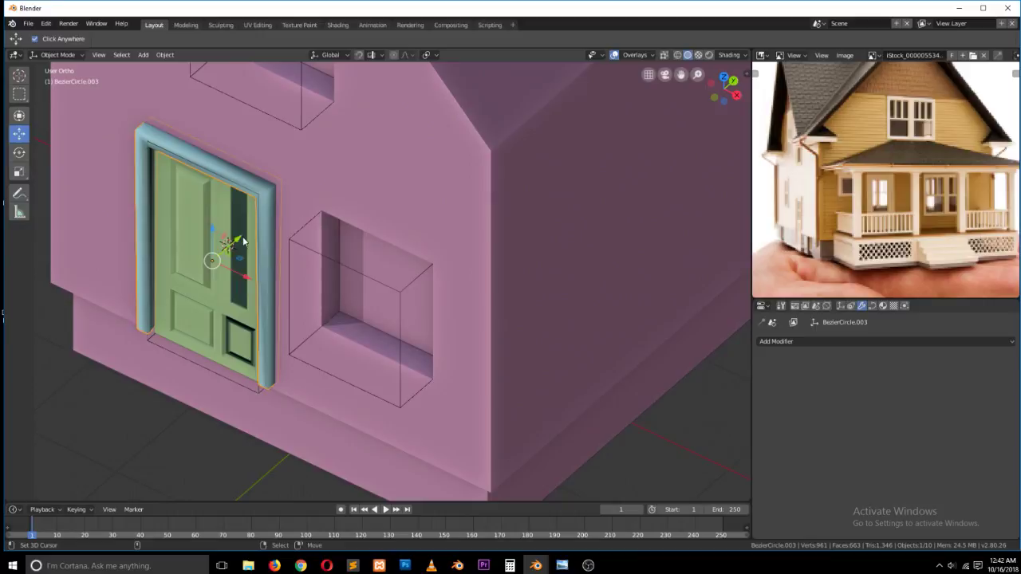
pyautogui.moveTo(229, 243); pyautogui.dragTo(231, 248)
pyautogui.scroll(-3, 230, 248)
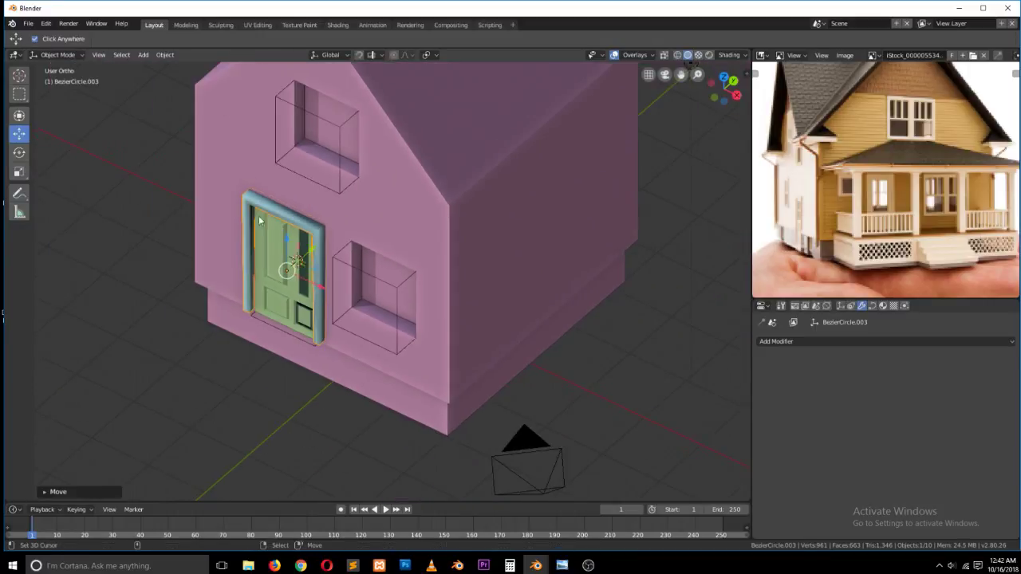
pyautogui.scroll(-3, 292, 265)
pyautogui.scroll(5, 295, 295)
pyautogui.scroll(3, 297, 308)
pyautogui.moveTo(297, 308); pyautogui.dragTo(399, 234, button='middle')
pyautogui.scroll(-3, 345, 304)
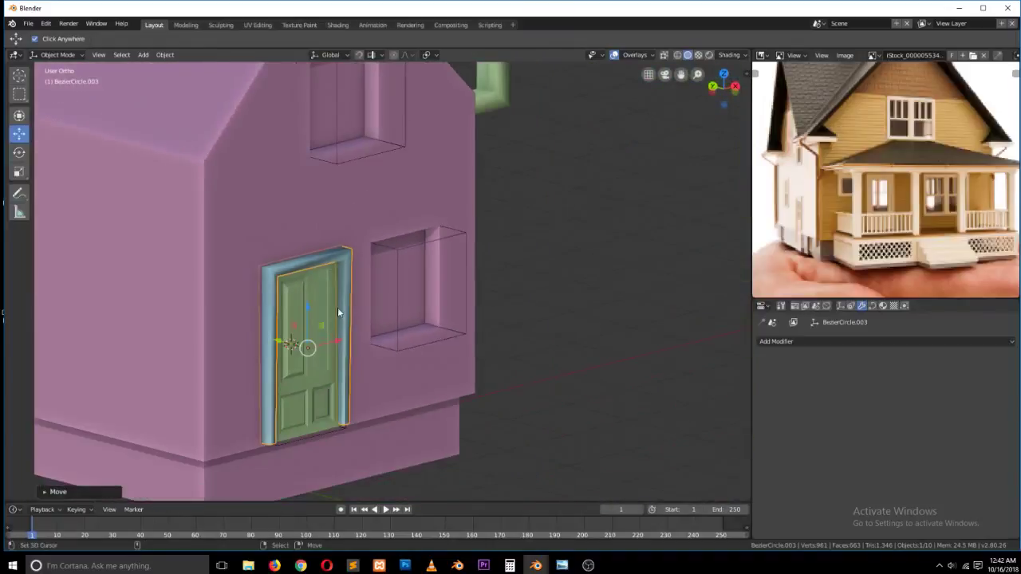
pyautogui.press('g')
pyautogui.click(279, 345)
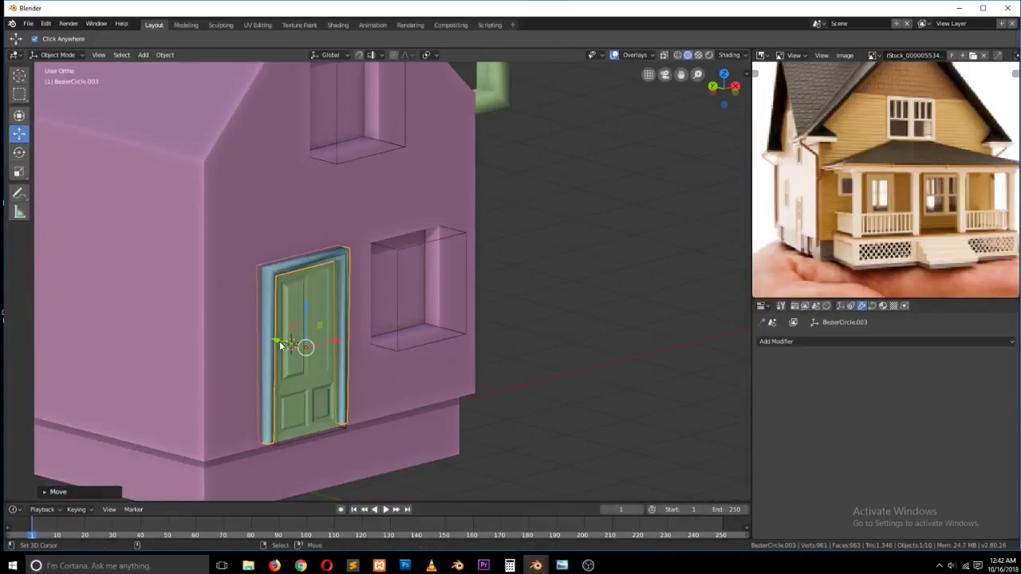
pyautogui.scroll(-1, 387, 297)
pyautogui.moveTo(387, 297); pyautogui.dragTo(295, 304, button='middle')
pyautogui.press('g')
pyautogui.click(289, 328)
# - Snap the 3D cursor to the cutter cube of the ground-floor window opening
pyautogui.scroll(-2, 381, 280)
pyautogui.moveTo(381, 280); pyautogui.dragTo(325, 286, button='middle')
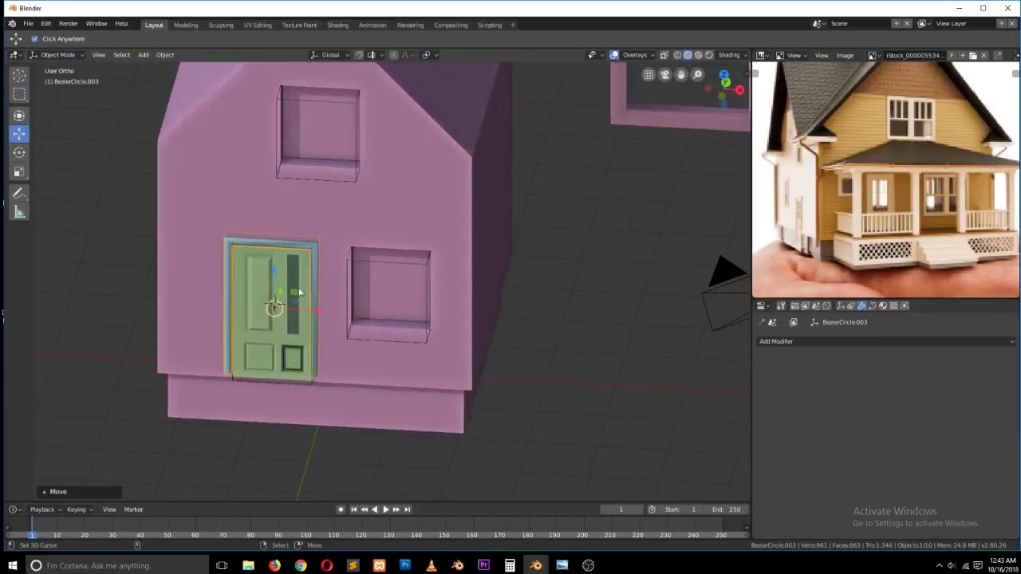
pyautogui.scroll(-2, 401, 272)
pyautogui.scroll(-2, 400, 272)
pyautogui.click(649, 180)
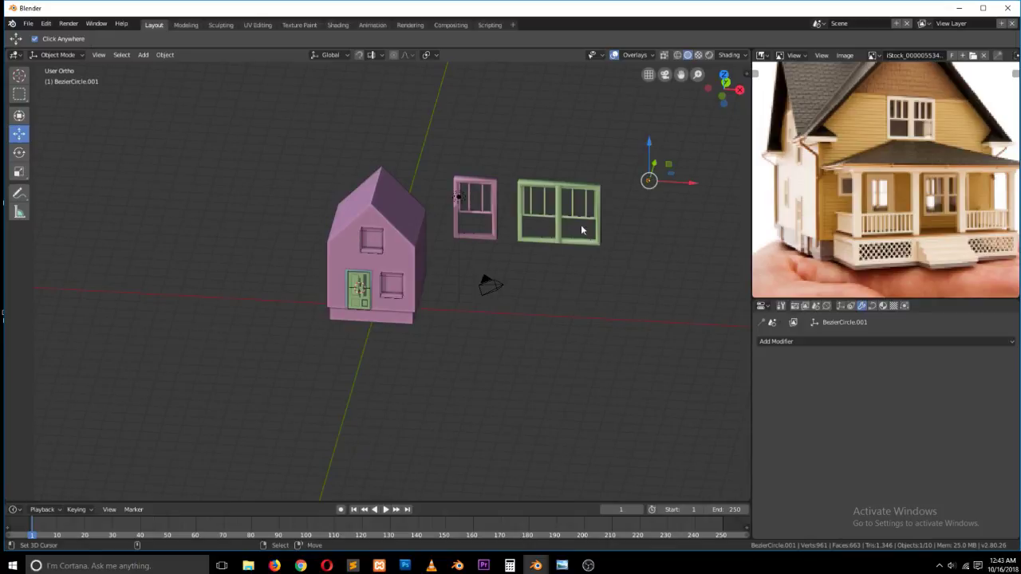
pyautogui.scroll(2, 514, 223)
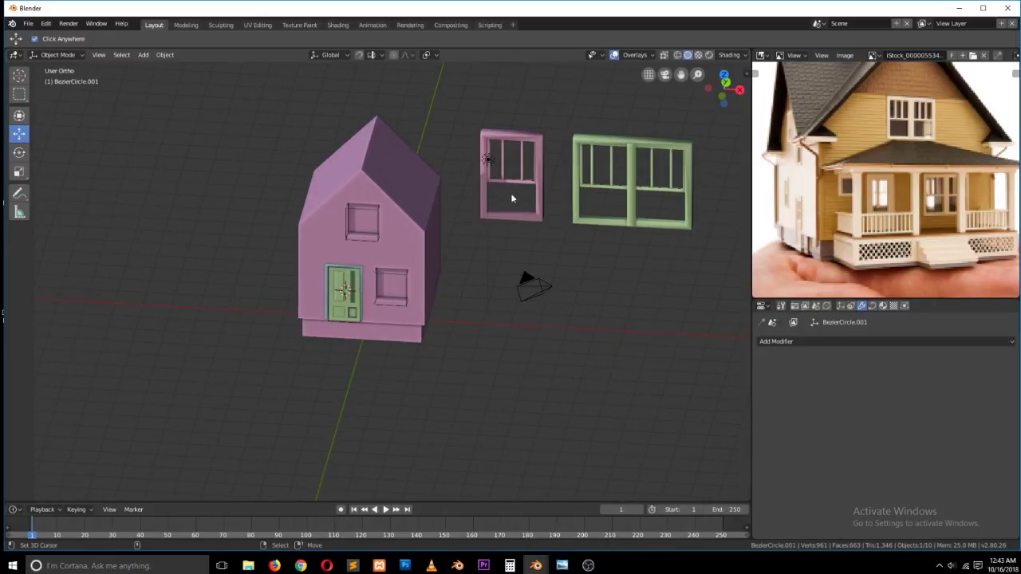
pyautogui.click(612, 172)
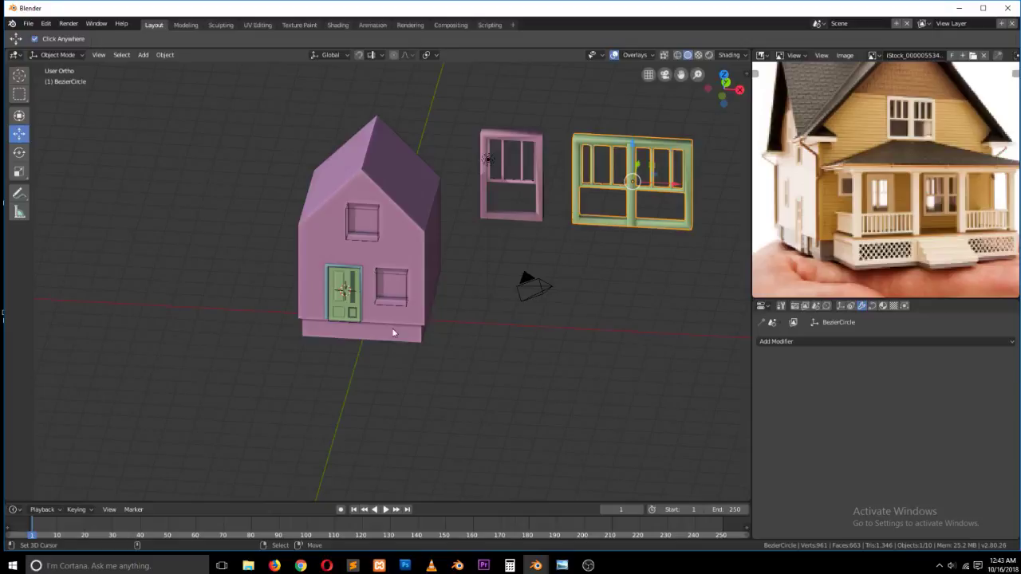
pyautogui.click(401, 277)
pyautogui.click(395, 286)
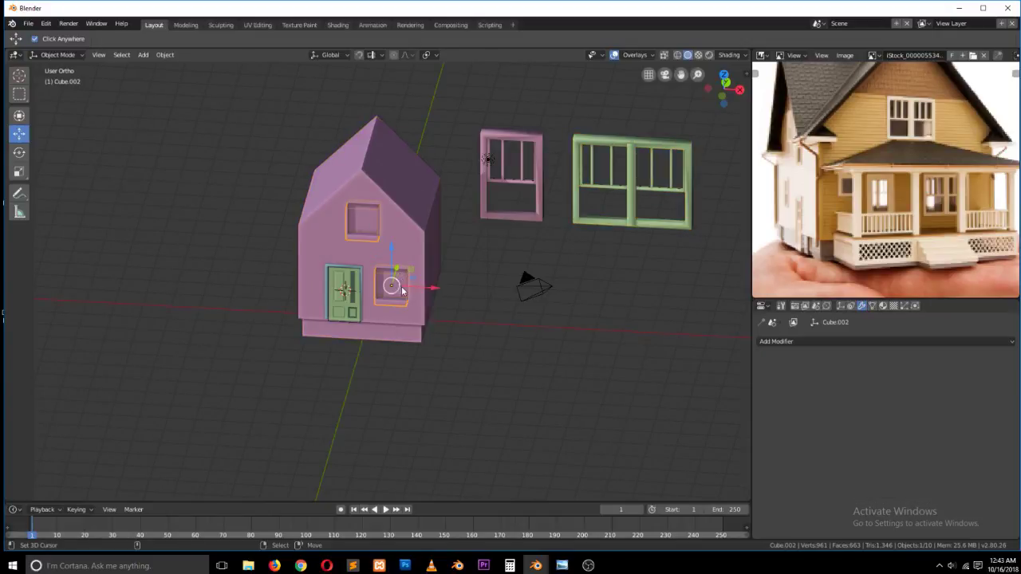
pyautogui.hotkey('shift', 's')
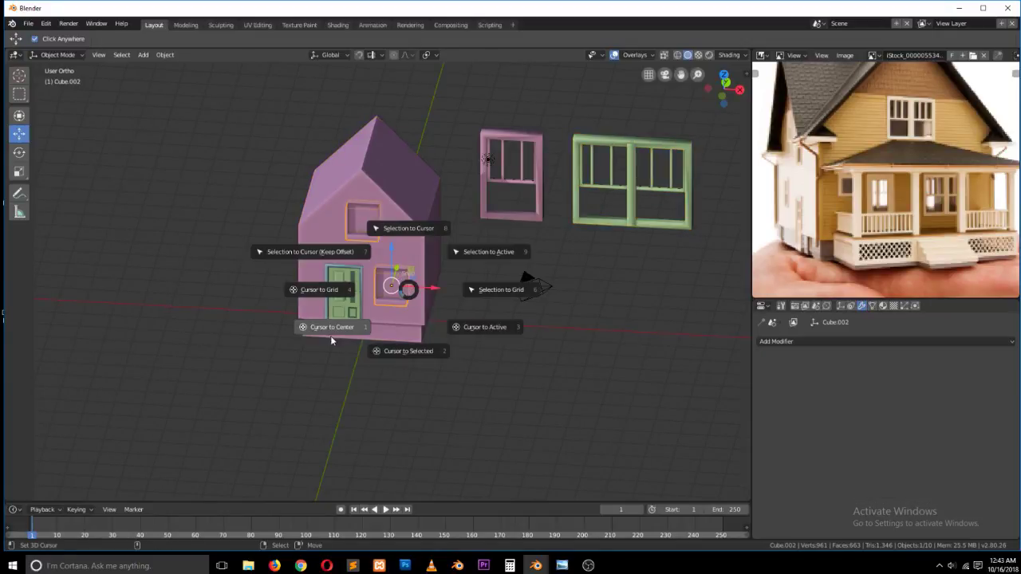
pyautogui.click(421, 349)
# - Snap the green double window to the 3D cursor and scale it down to about the width of the ground-floor opening
pyautogui.click(632, 192)
pyautogui.hotkey('shift', 's')
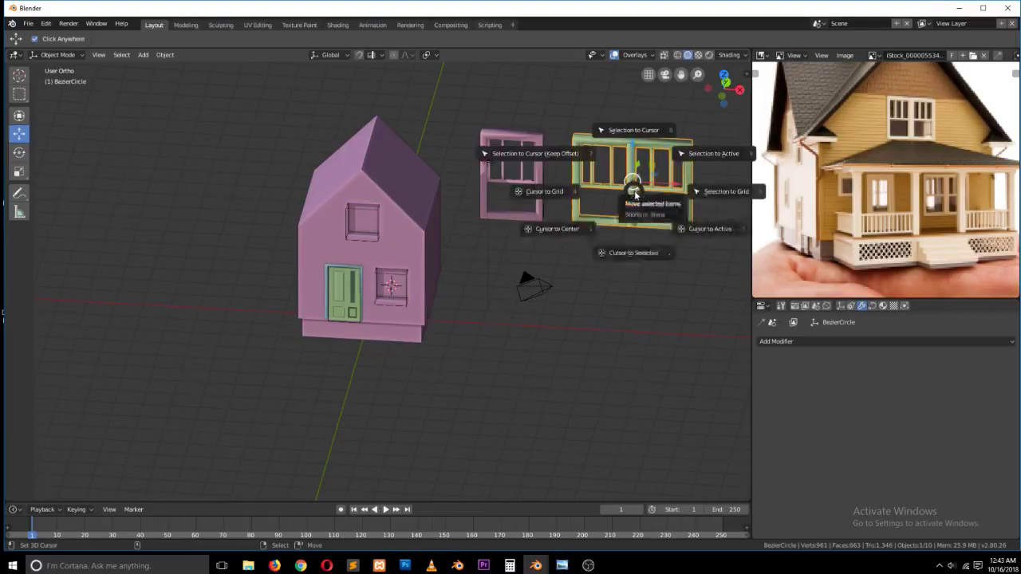
pyautogui.click(638, 130)
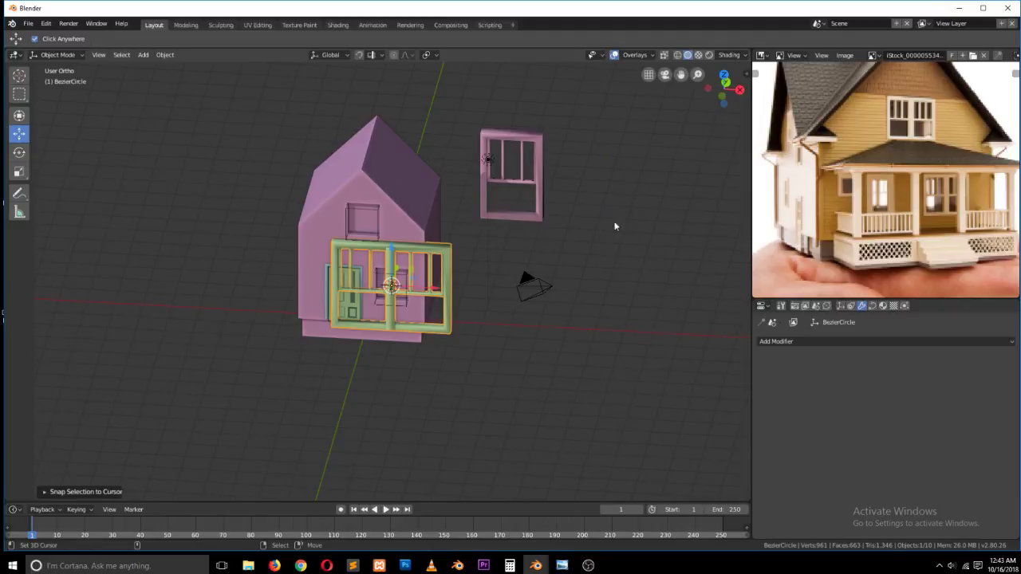
pyautogui.press('s')
pyautogui.click(442, 325)
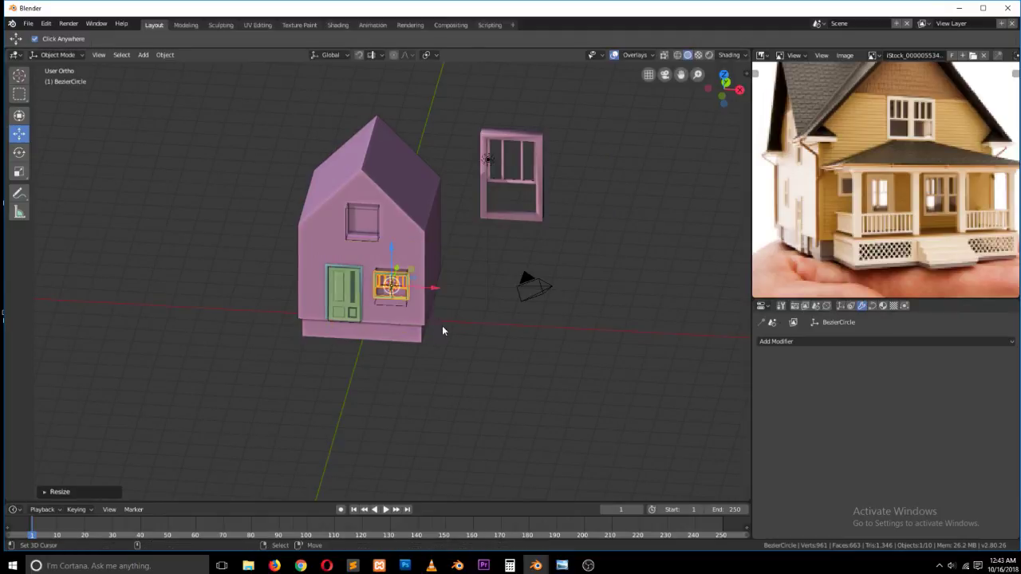
# - Move the double window along Y back toward the wall at the ground-floor opening
pyautogui.press('KP_1')
pyautogui.press('KP_Decimal')
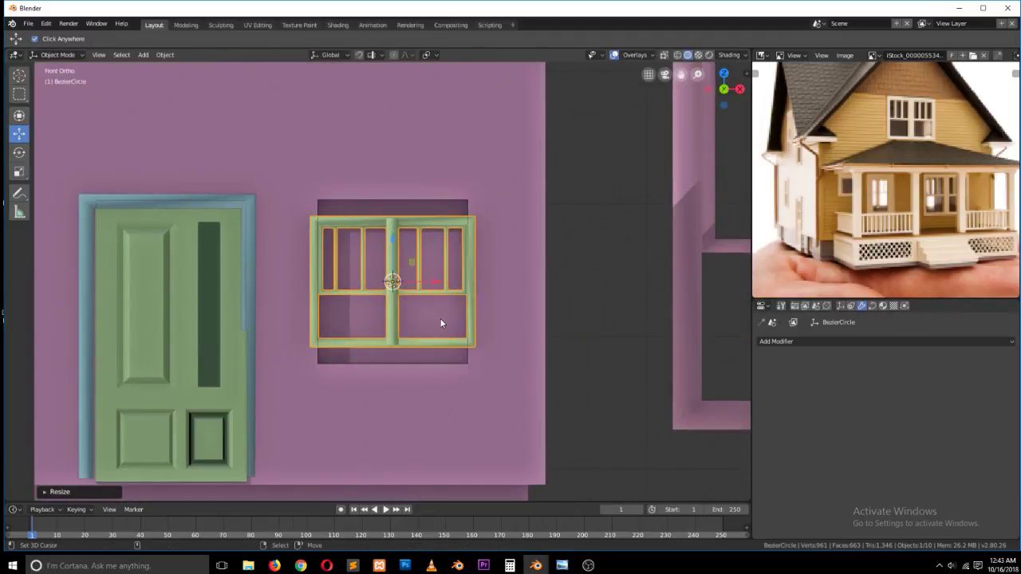
pyautogui.moveTo(440, 323); pyautogui.dragTo(353, 372, button='middle')
pyautogui.moveTo(421, 277); pyautogui.dragTo(434, 274)
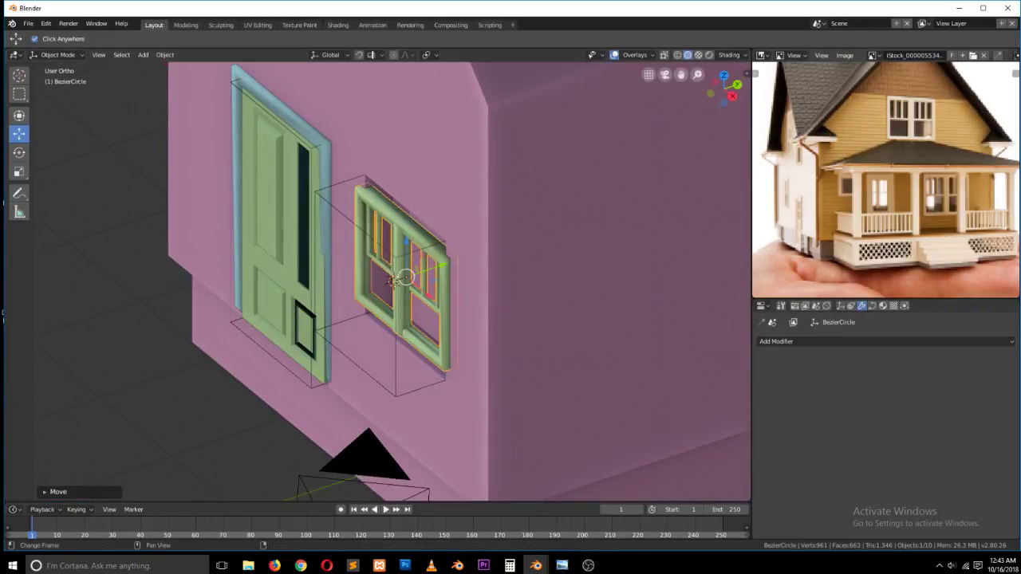
pyautogui.hotkey('alt', 'Tab')
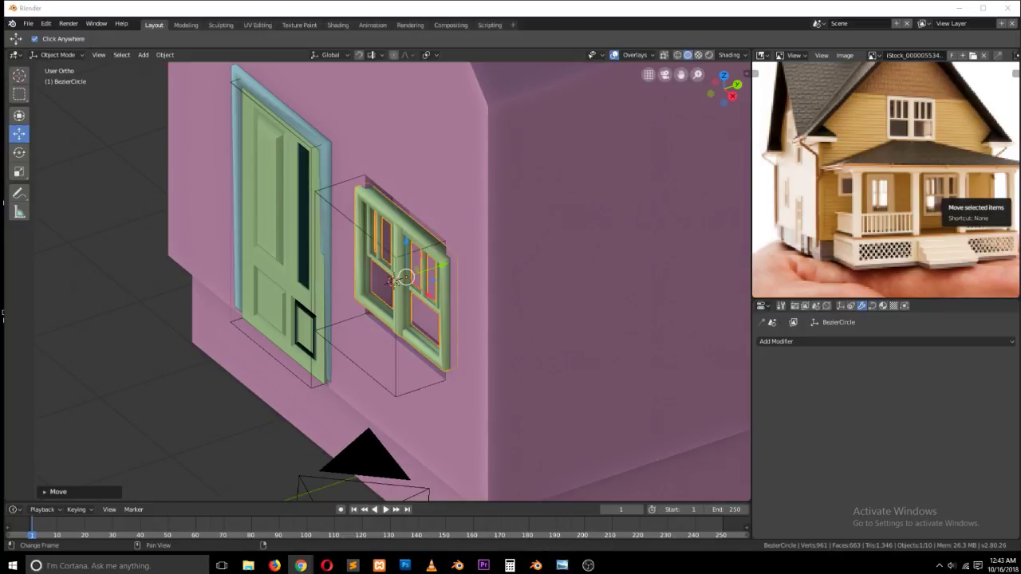
pyautogui.moveTo(558, 176); pyautogui.dragTo(501, 221, button='middle')
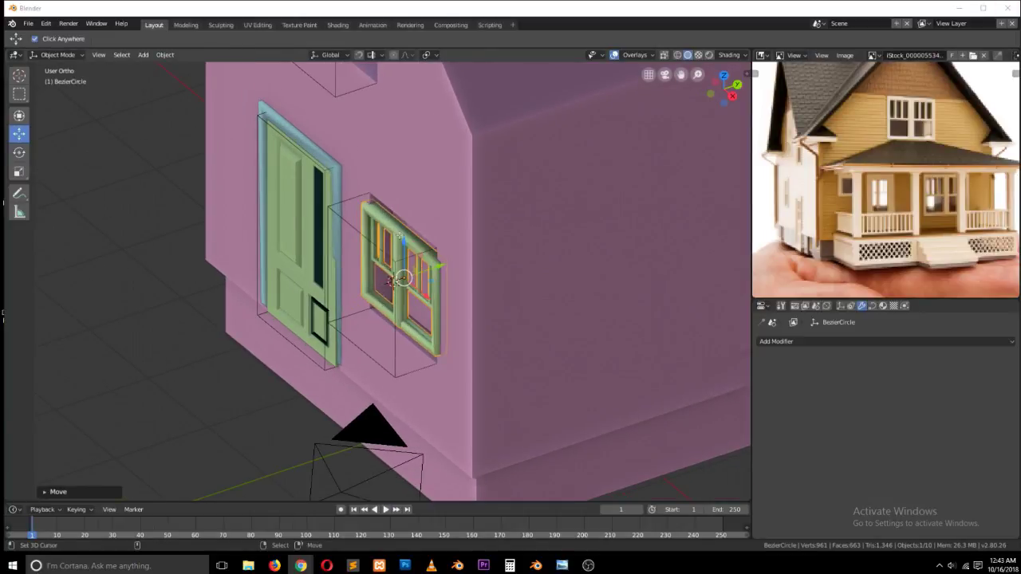
pyautogui.press('g')
pyautogui.press('Escape')
pyautogui.press('KP_1')
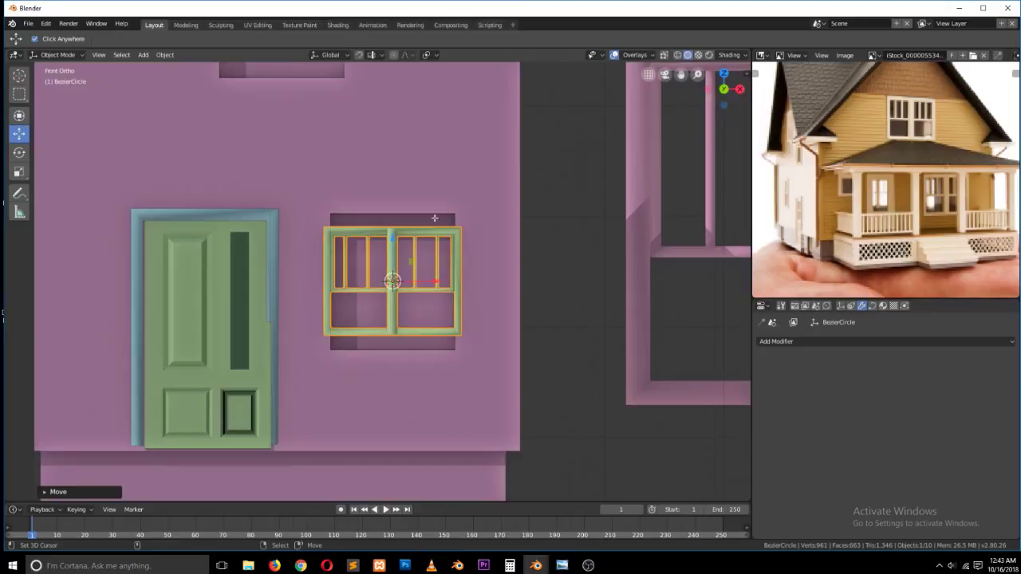
pyautogui.click(435, 215)
pyautogui.moveTo(432, 214); pyautogui.dragTo(397, 249, button='middle')
pyautogui.press('Tab')
pyautogui.press('Tab')
pyautogui.click(426, 231)
pyautogui.click(433, 240)
pyautogui.click(441, 241)
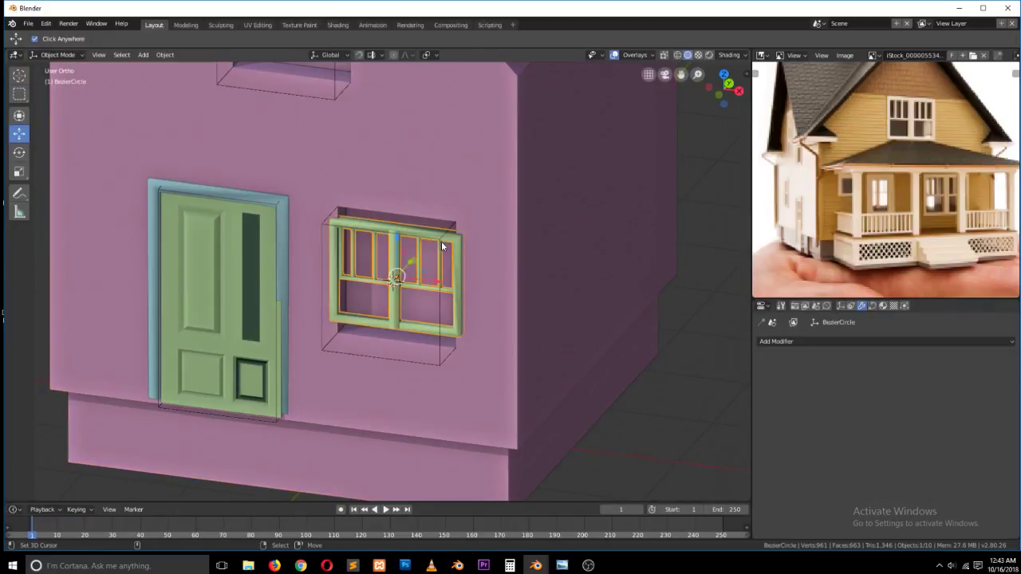
# - In the front view with X-ray on, lower the top of the ground-floor window cutter about 0.12 m to the double window's top edge
pyautogui.click(445, 275)
pyautogui.click(439, 364)
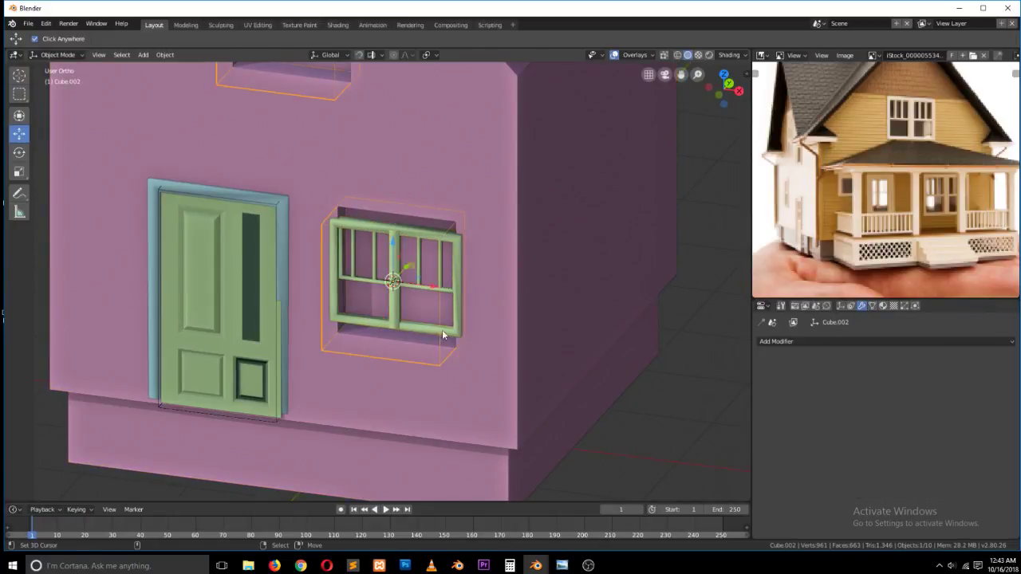
pyautogui.press('Tab')
pyautogui.press('KP_1')
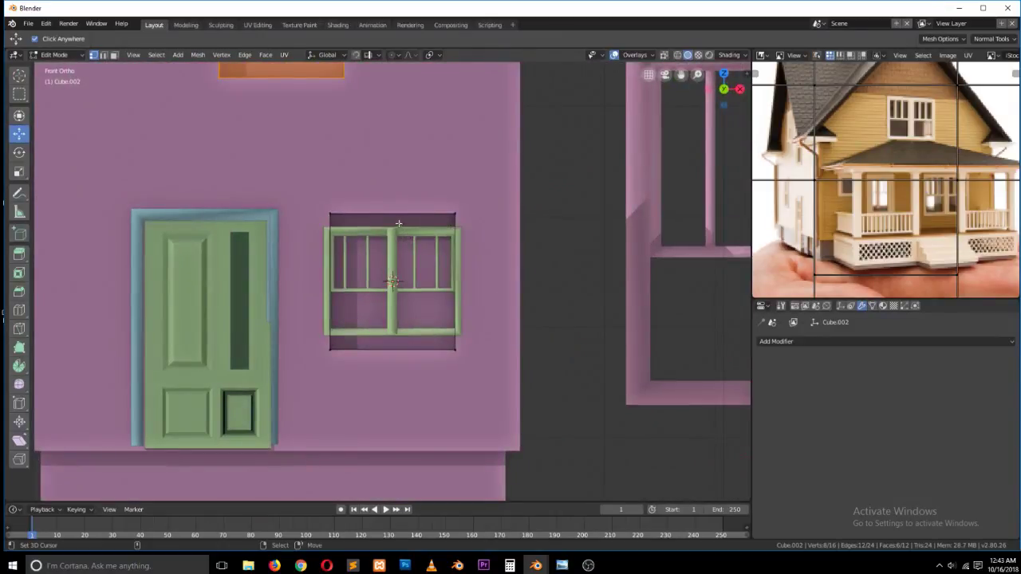
pyautogui.press('a')
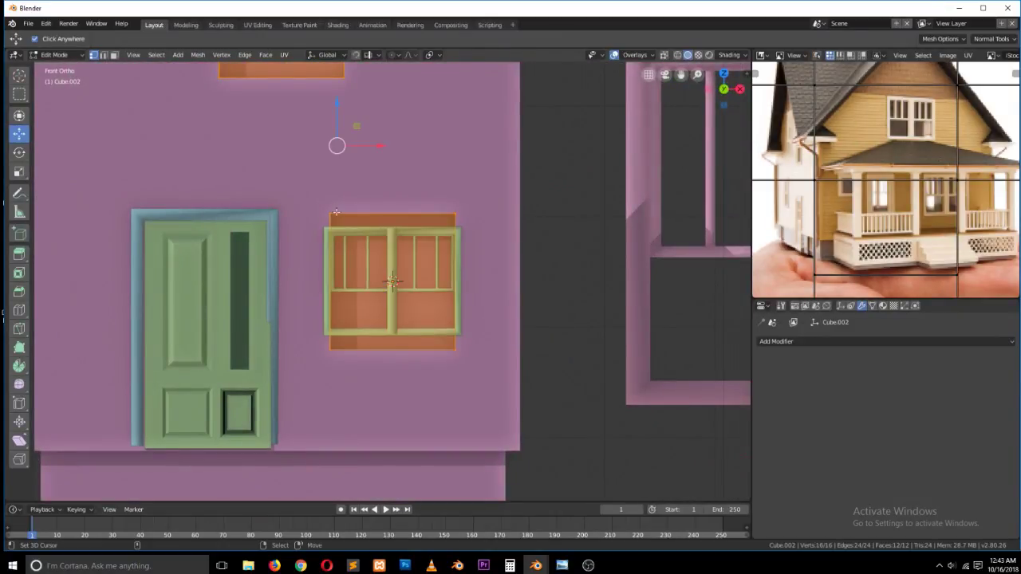
pyautogui.hotkey('alt', 'a')
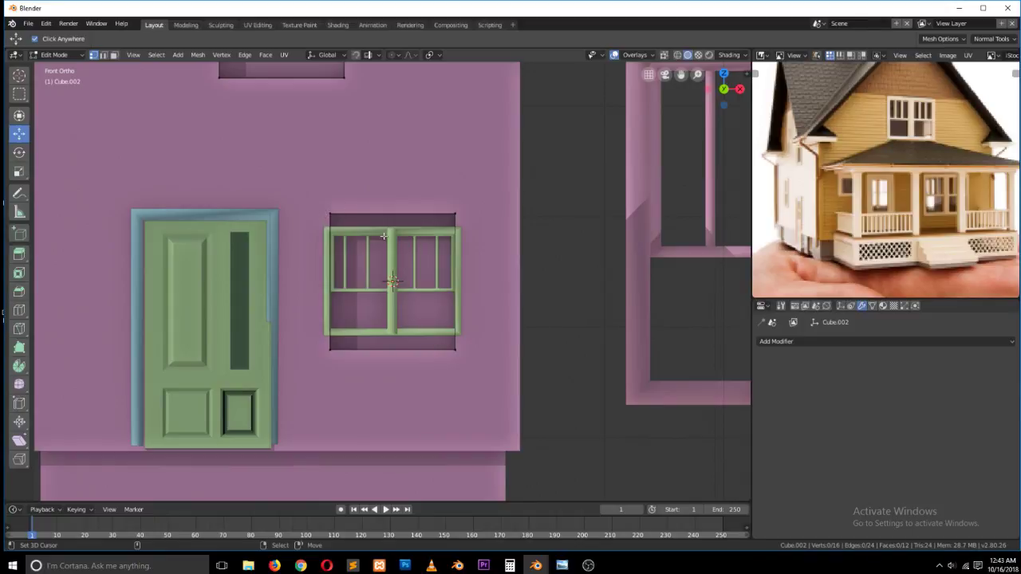
pyautogui.click(664, 55)
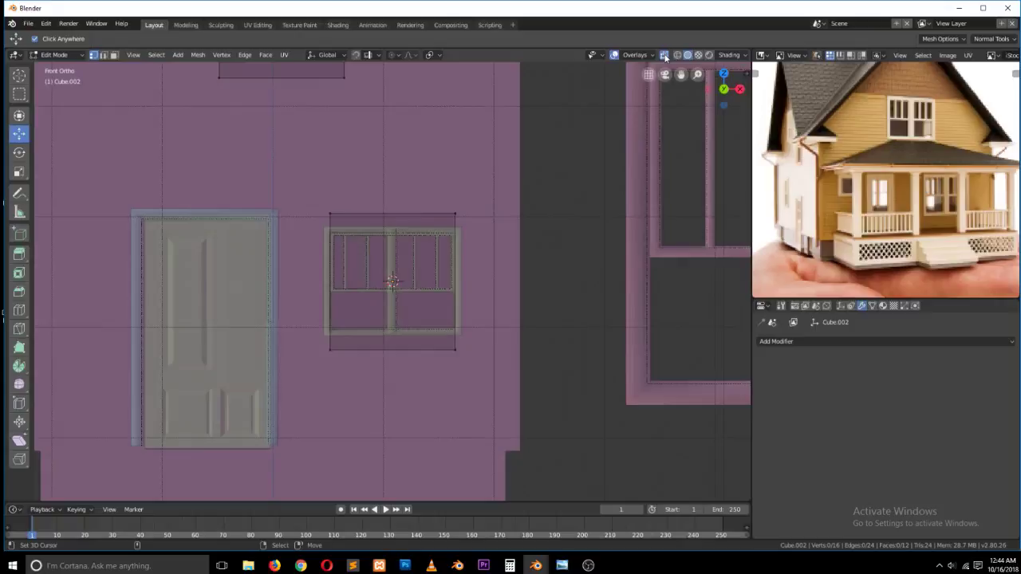
pyautogui.moveTo(277, 187); pyautogui.dragTo(506, 223)
pyautogui.moveTo(392, 172); pyautogui.dragTo(394, 184)
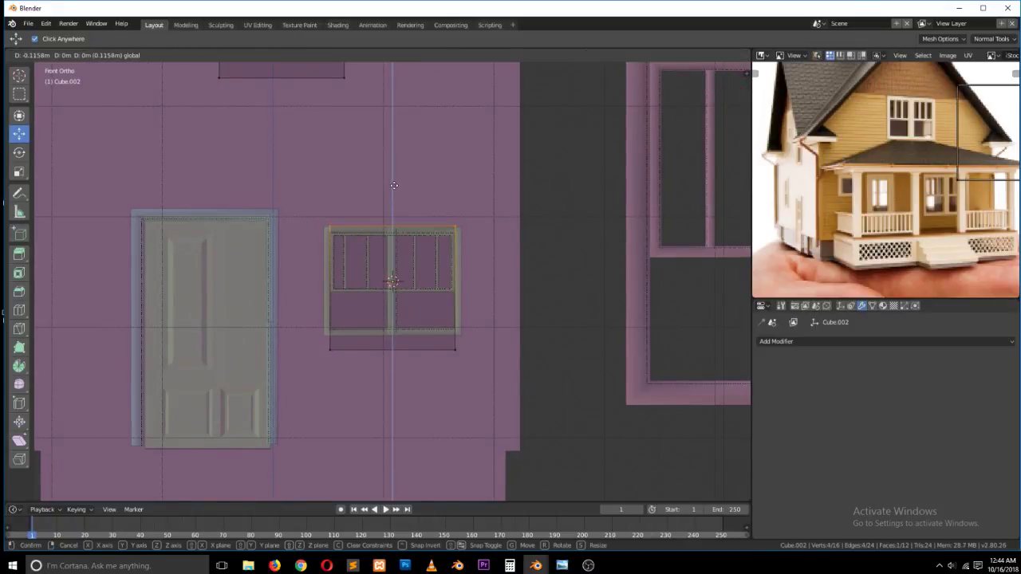
pyautogui.click(447, 192)
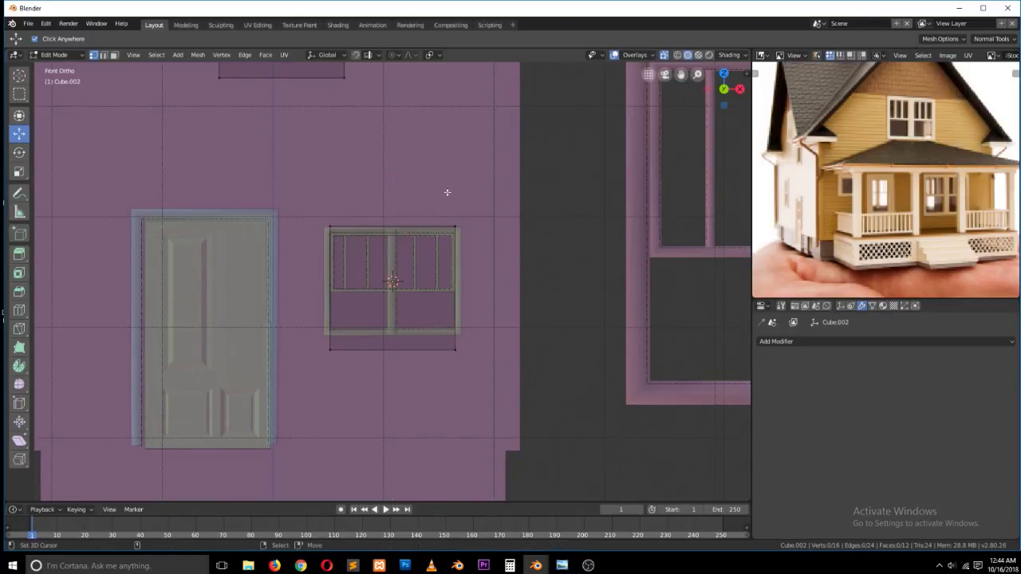
# - Widen the ground-floor window cutter by moving both its vertical sides outward to the outer edges of the double window's frame
pyautogui.moveTo(437, 201); pyautogui.dragTo(477, 353)
pyautogui.moveTo(492, 289); pyautogui.dragTo(497, 289)
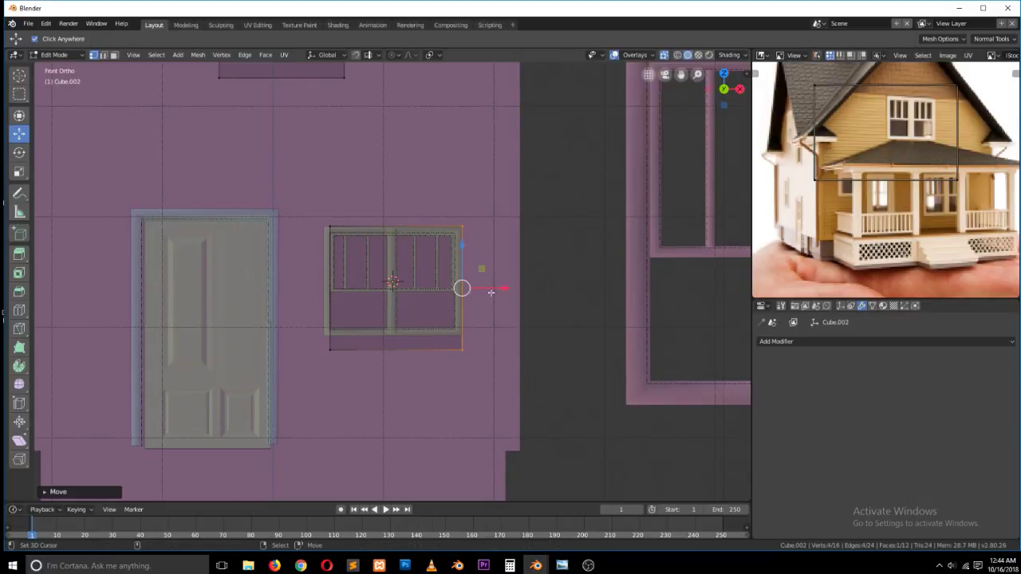
pyautogui.press('a')
pyautogui.hotkey('alt', 'a')
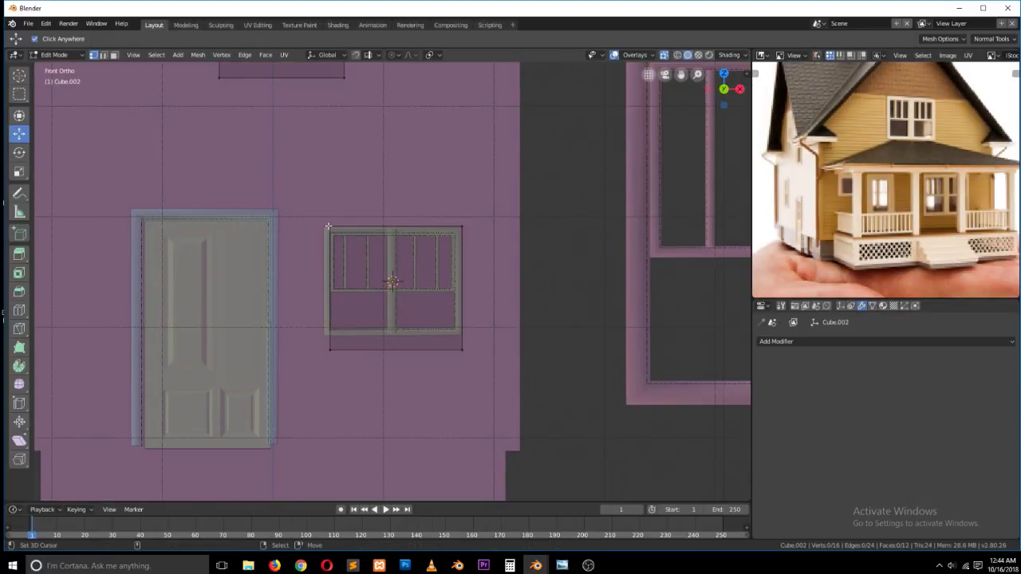
pyautogui.press('b')
pyautogui.moveTo(284, 195); pyautogui.dragTo(368, 377)
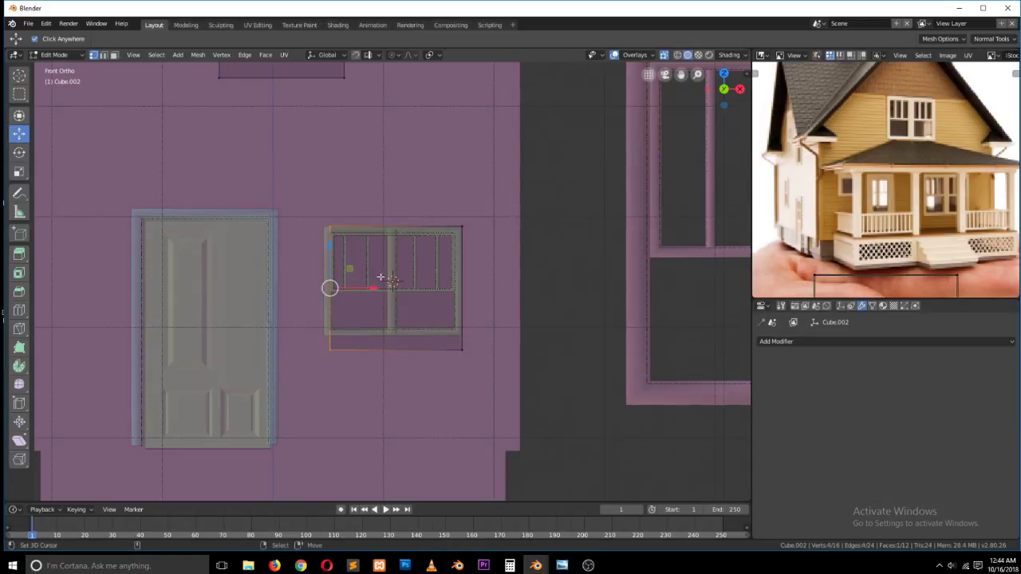
pyautogui.moveTo(372, 292); pyautogui.dragTo(359, 294)
pyautogui.press('a')
pyautogui.hotkey('alt', 'a')
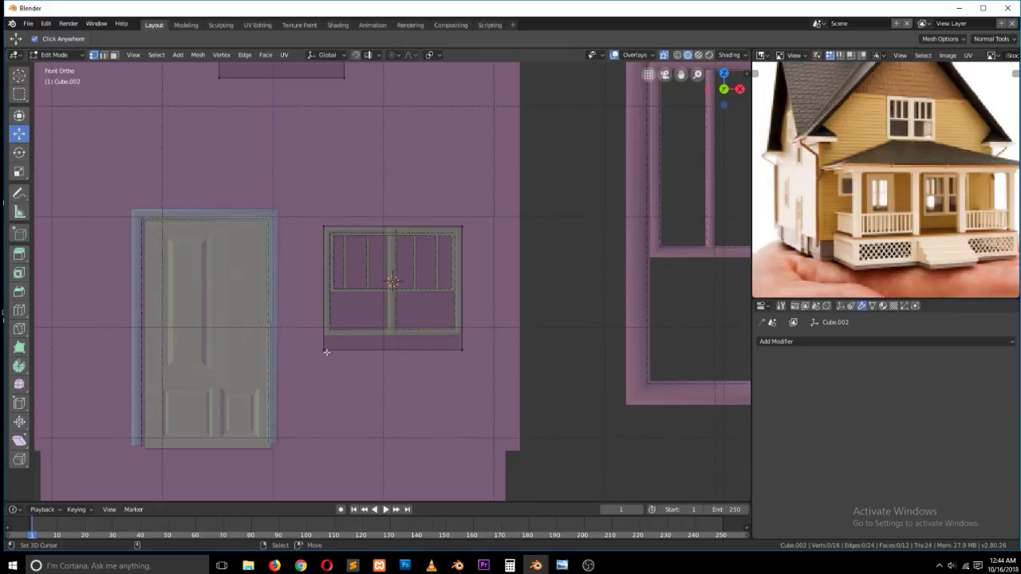
# - Raise the bottom of the ground-floor window cutter to the double window's lower edge, leave mesh editing and turn X-ray off
pyautogui.press('b')
pyautogui.moveTo(279, 330); pyautogui.dragTo(504, 374)
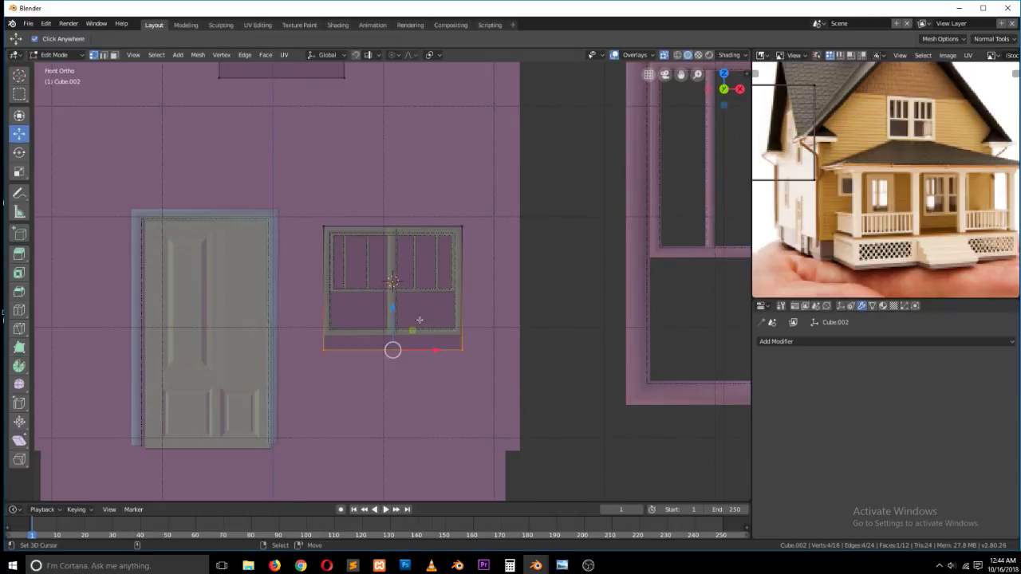
pyautogui.moveTo(393, 309); pyautogui.dragTo(399, 294)
pyautogui.press('Tab')
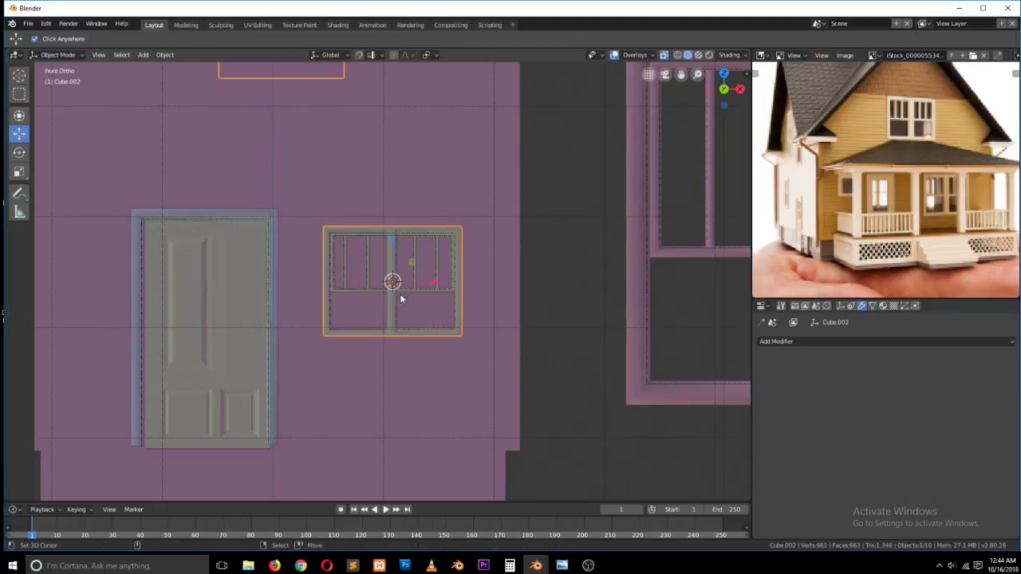
pyautogui.moveTo(451, 209); pyautogui.dragTo(645, 218, button='middle')
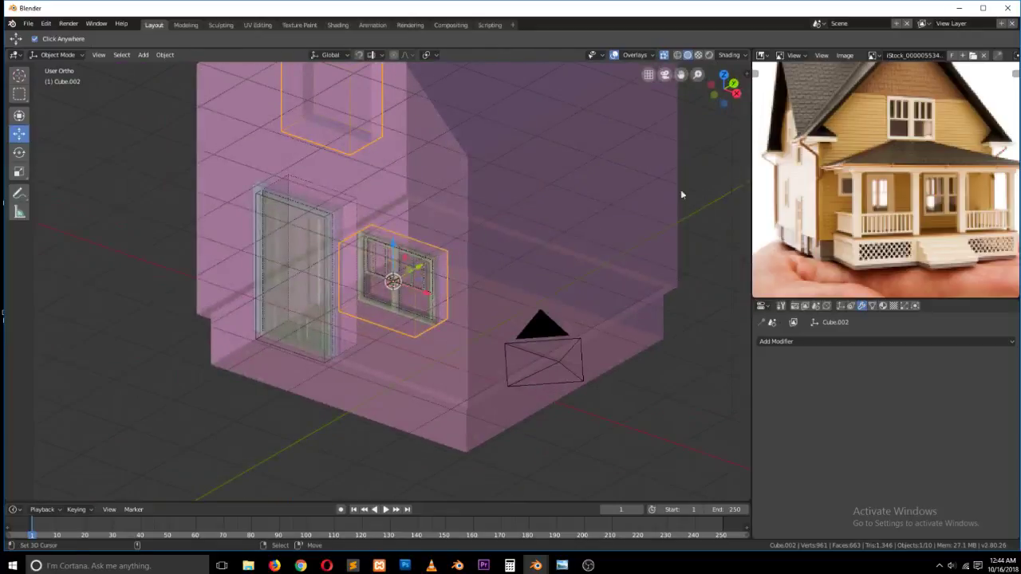
pyautogui.click(663, 54)
pyautogui.moveTo(484, 241); pyautogui.dragTo(540, 217, button='middle')
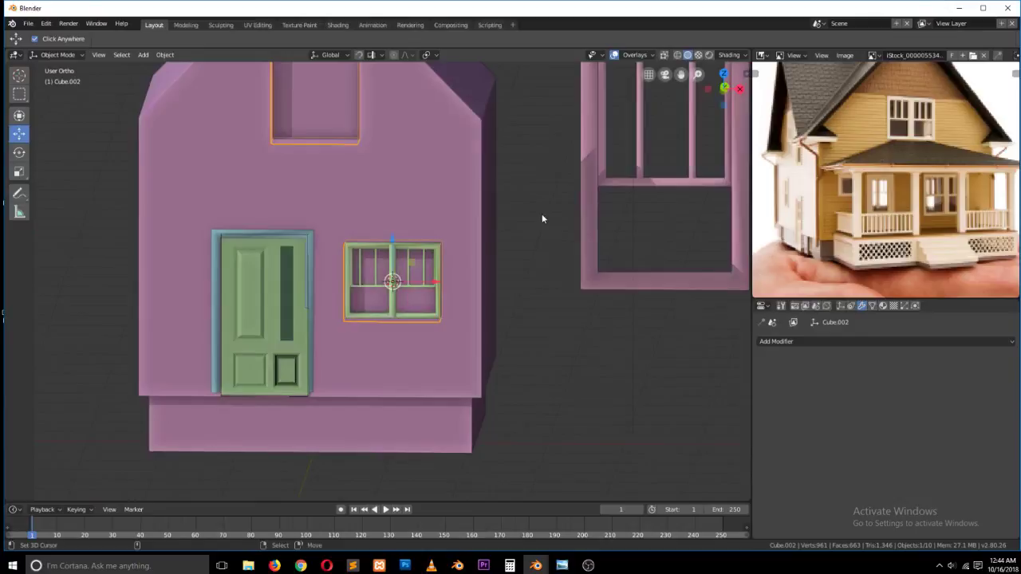
pyautogui.scroll(-1, 541, 220)
pyautogui.press('KP_1')
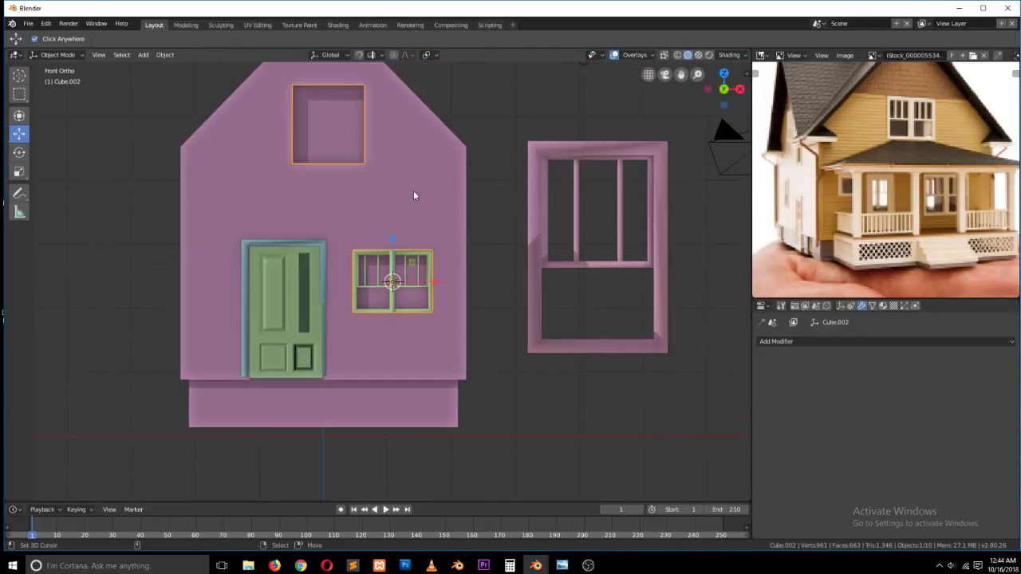
# - Delete the front vertices of the upper window's cutter block, working in wireframe shading
pyautogui.press('Tab')
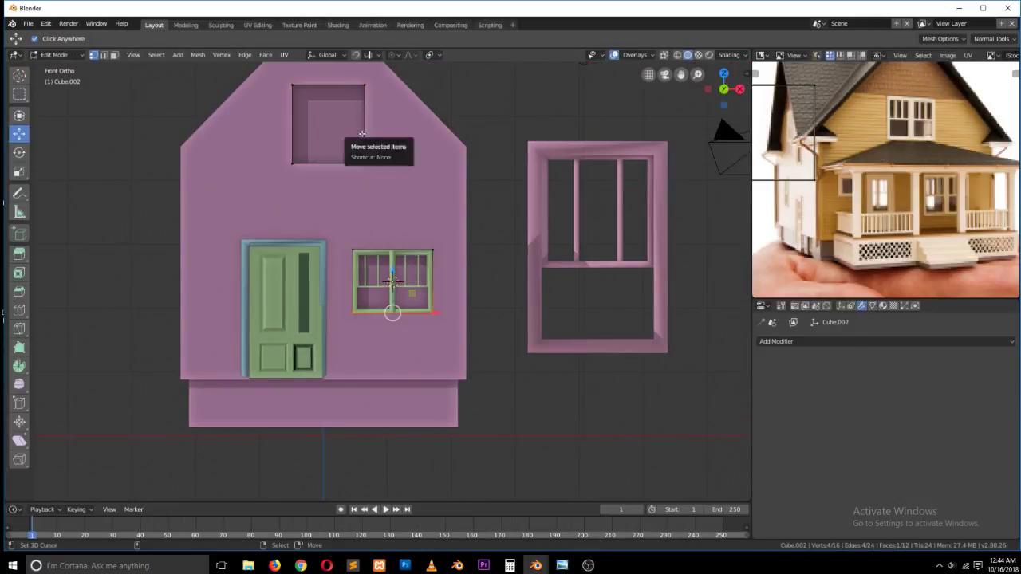
pyautogui.scroll(-1, 320, 109)
pyautogui.hotkey('alt', 'a')
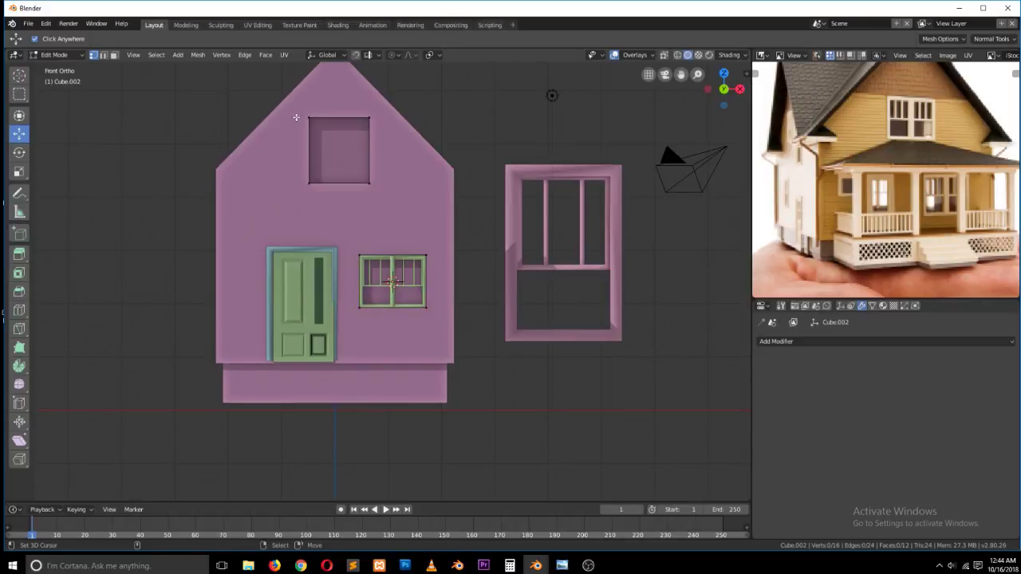
pyautogui.press('b')
pyautogui.moveTo(278, 91); pyautogui.dragTo(404, 191)
pyautogui.press('z')
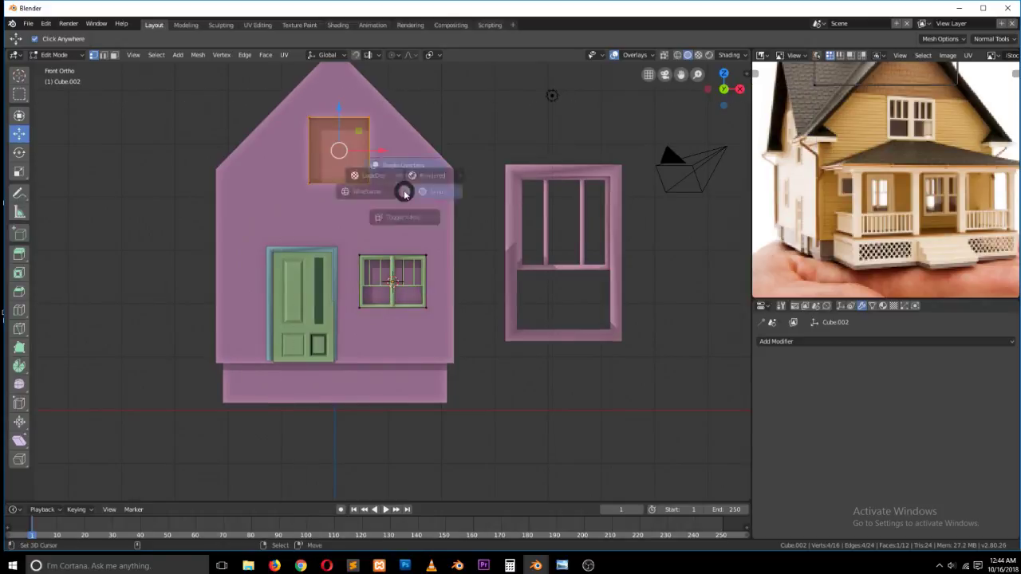
pyautogui.click(371, 157)
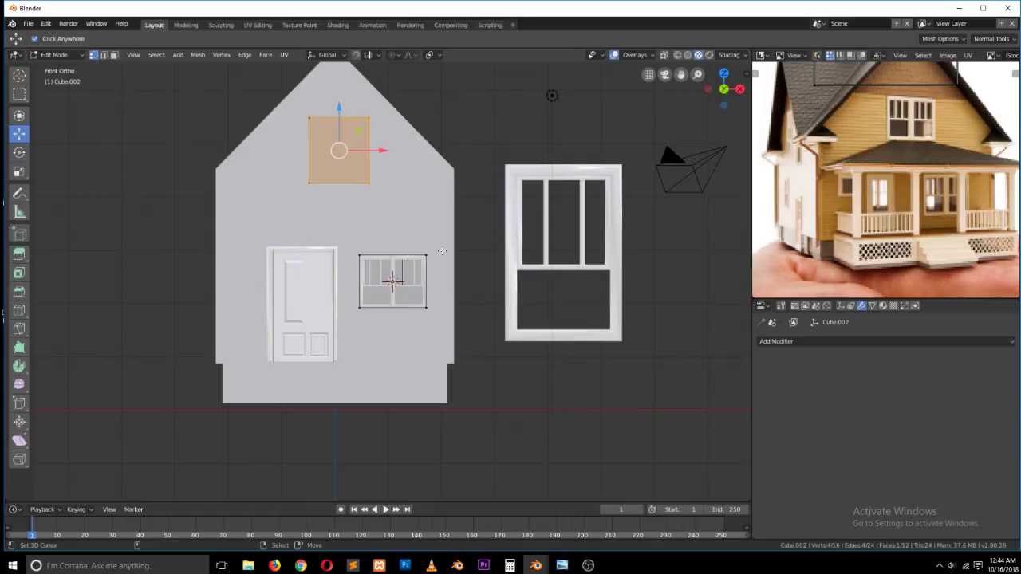
pyautogui.press('z')
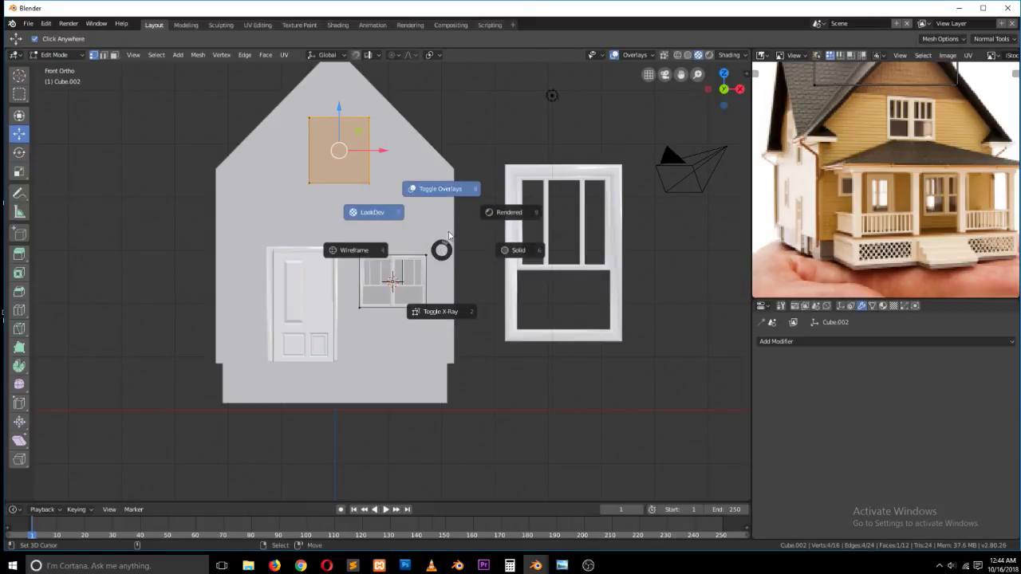
pyautogui.click(359, 248)
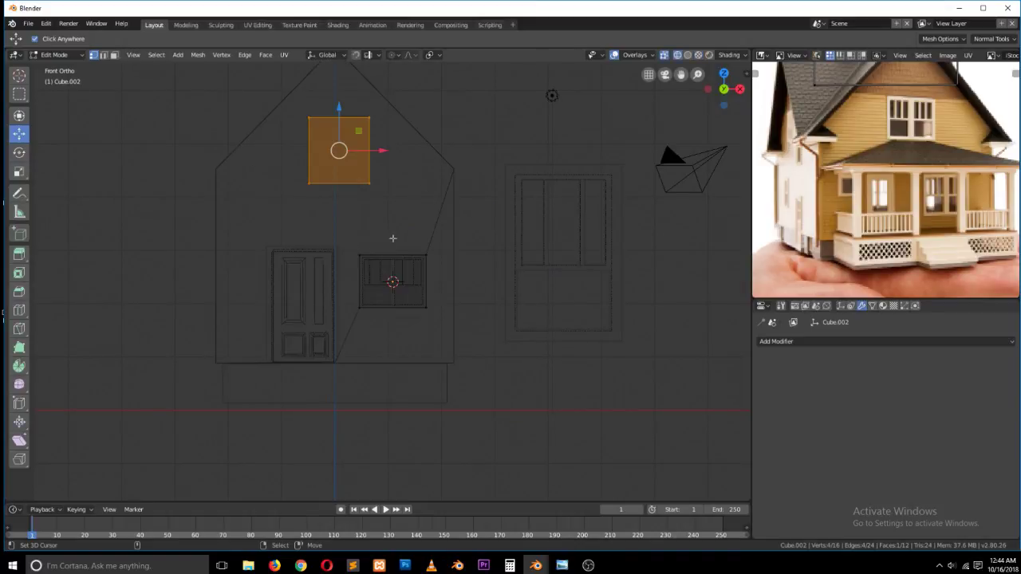
pyautogui.press('x')
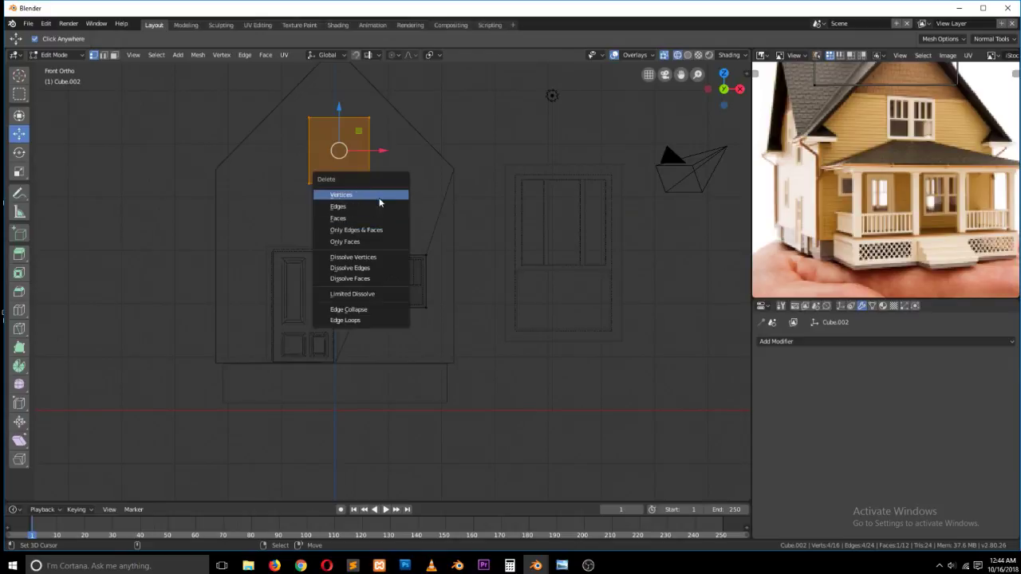
pyautogui.click(375, 220)
# - Duplicate the resized ground-floor cutter block, place the copy over the upper window opening and leave mesh editing
pyautogui.press('b')
pyautogui.moveTo(343, 230); pyautogui.dragTo(440, 312)
pyautogui.hotkey('shift', 'd')
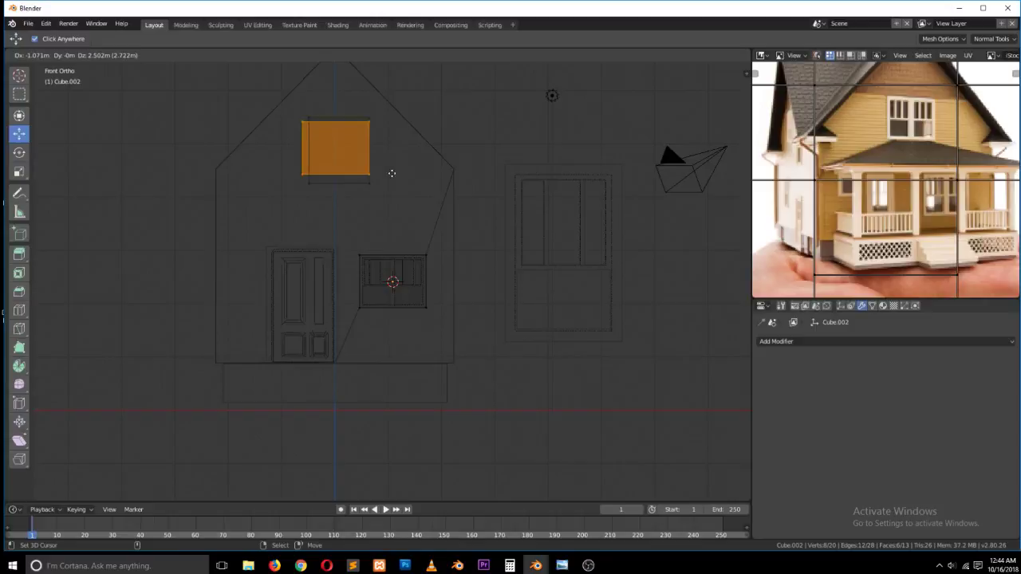
pyautogui.click(394, 173)
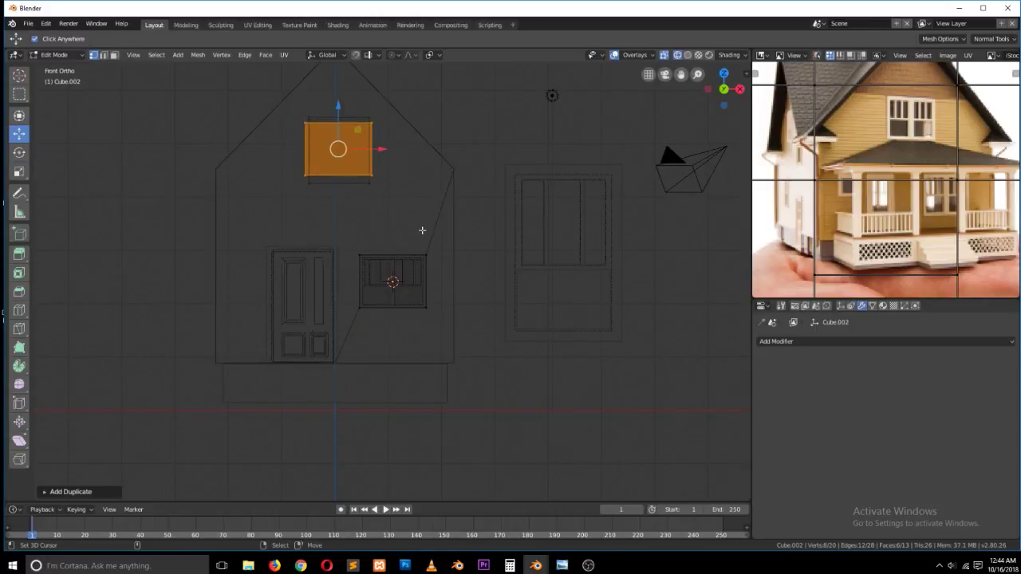
pyautogui.press('Tab')
# - Return the viewport to solid shading with X-ray off and view the upper opening at an angle
pyautogui.press('z')
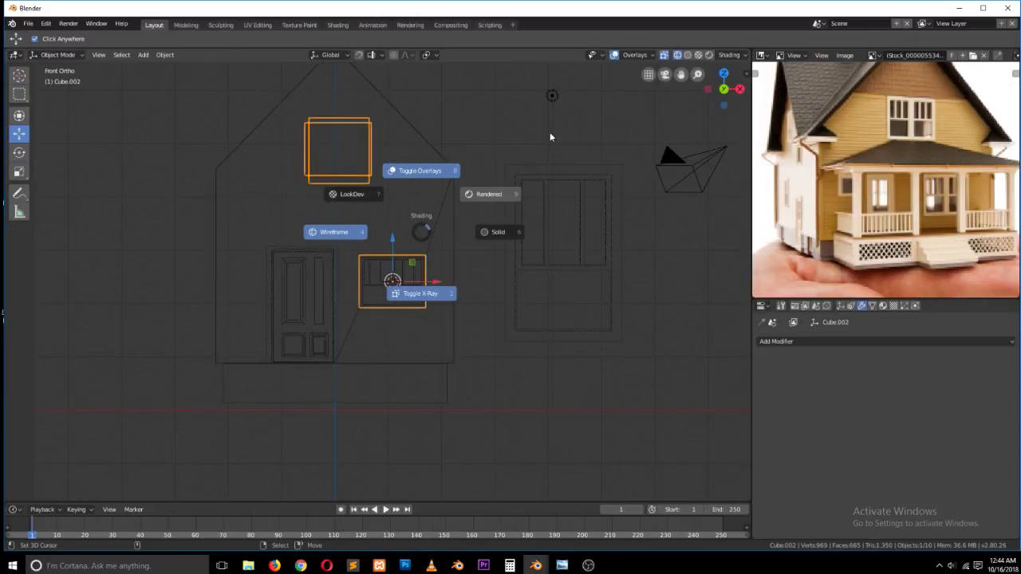
pyautogui.click(445, 298)
pyautogui.moveTo(519, 185)
pyautogui.mouseDown(button='middle')
pyautogui.moveTo(433, 244)
pyautogui.moveTo(474, 221)
pyautogui.mouseUp(button='middle')
pyautogui.hotkey('shift', 'z')
pyautogui.press('z')
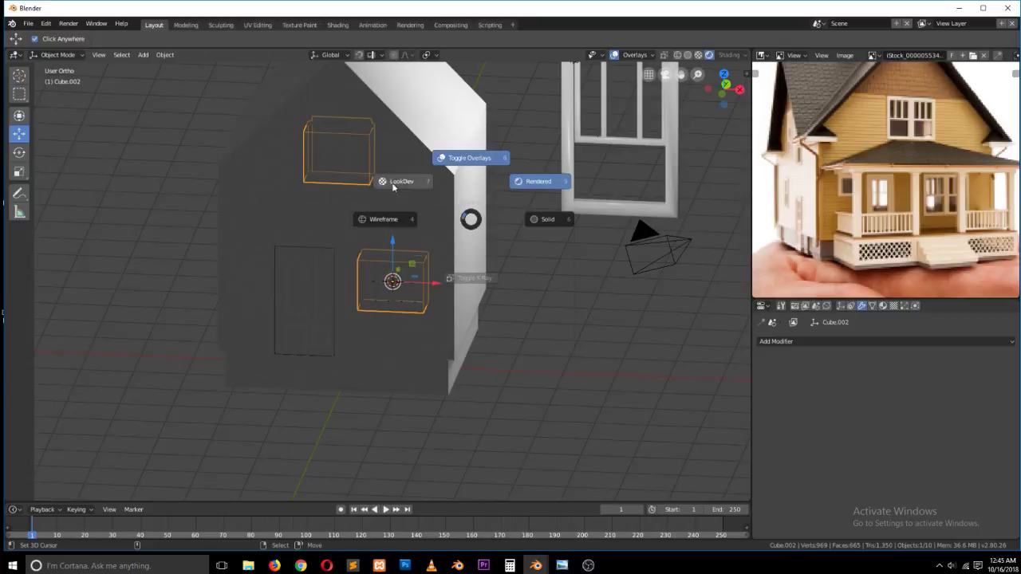
pyautogui.click(387, 231)
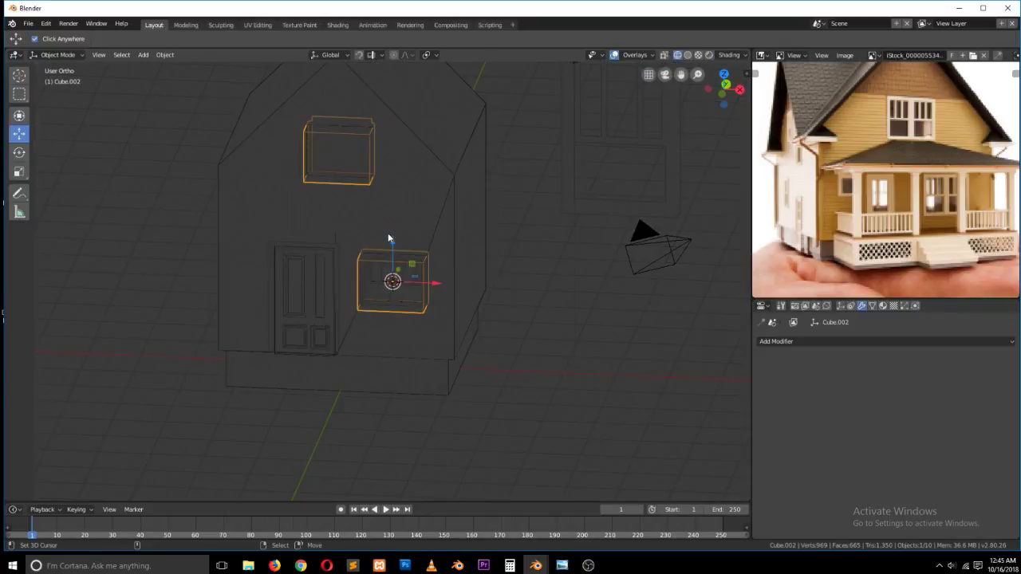
pyautogui.press('z')
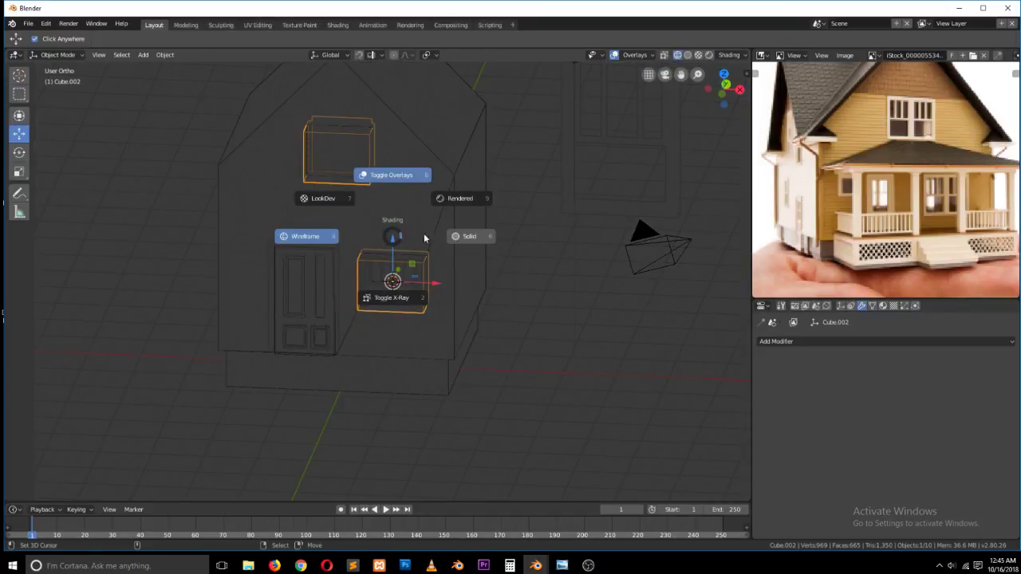
pyautogui.click(468, 238)
pyautogui.moveTo(425, 191)
pyautogui.mouseDown(button='middle')
pyautogui.moveTo(463, 138)
pyautogui.moveTo(419, 151)
pyautogui.moveTo(385, 190)
pyautogui.mouseUp(button='middle')
# - Duplicate the ground-floor double window and fit the copy into the upper opening, about 1 m along negative X and 2.5 m up
pyautogui.press('KP_1')
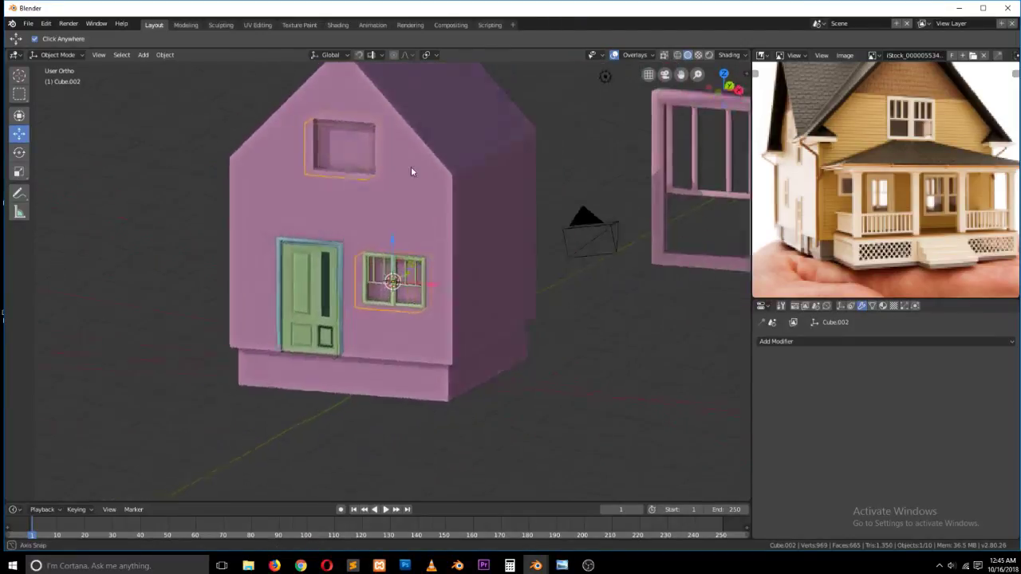
pyautogui.rightClick(405, 265)
pyautogui.rightClick(393, 262)
pyautogui.hotkey('shift', 'd')
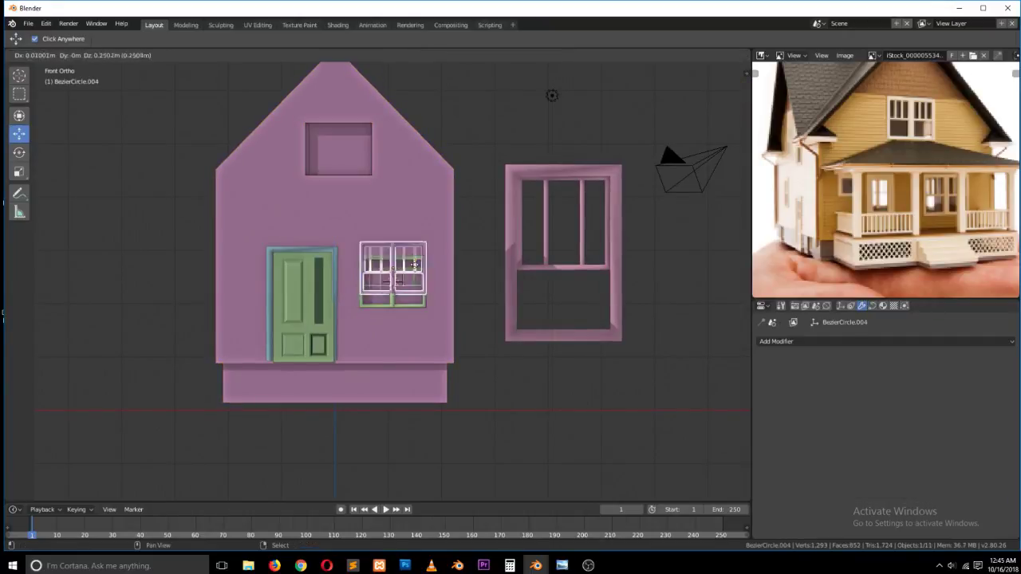
pyautogui.click(362, 155)
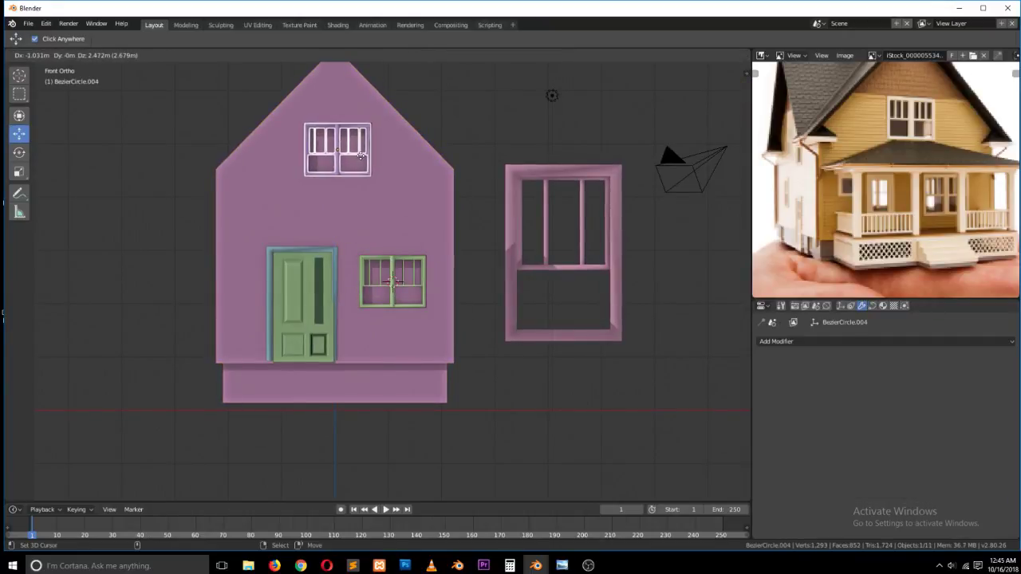
pyautogui.moveTo(378, 154); pyautogui.dragTo(376, 151)
pyautogui.click(375, 151)
pyautogui.moveTo(376, 151); pyautogui.dragTo(369, 208, button='middle')
pyautogui.scroll(2, 380, 133)
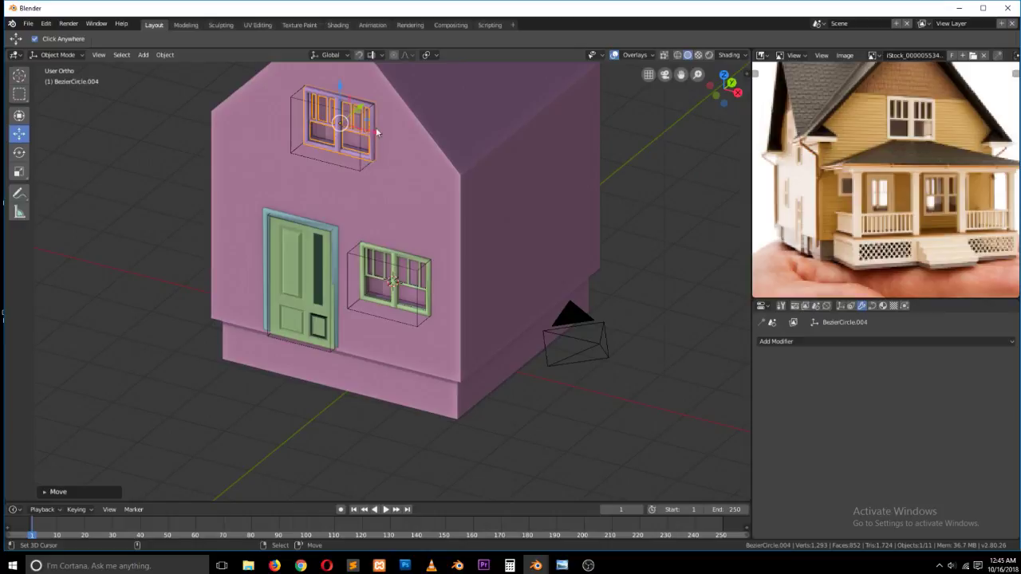
# - Select the window cutter object in front of the house and open it for mesh editing
pyautogui.hotkey('alt', 'a')
pyautogui.scroll(-2, 447, 232)
pyautogui.moveTo(453, 232); pyautogui.dragTo(419, 267, button='middle')
pyautogui.click(416, 272)
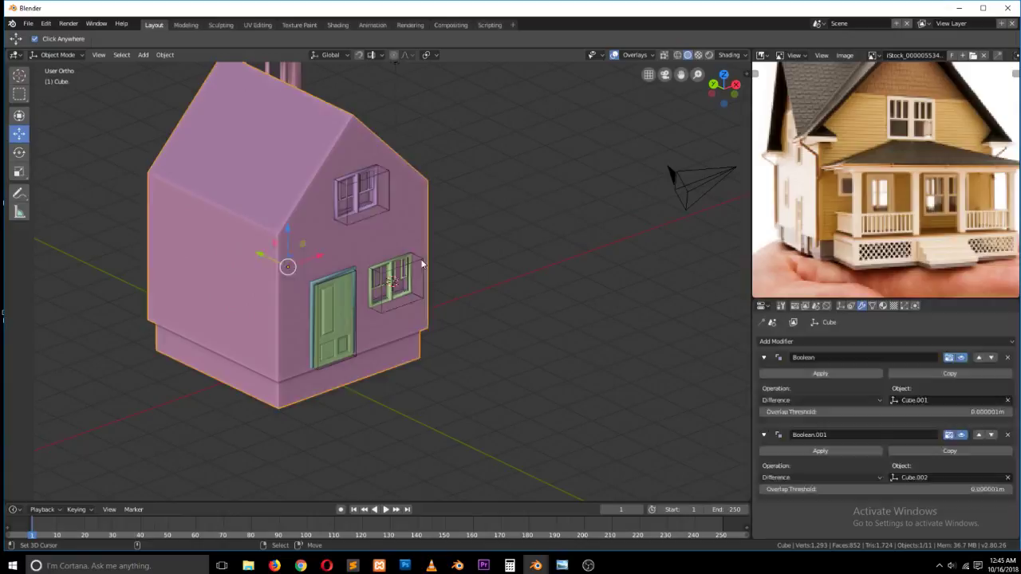
pyautogui.rightClick(422, 264)
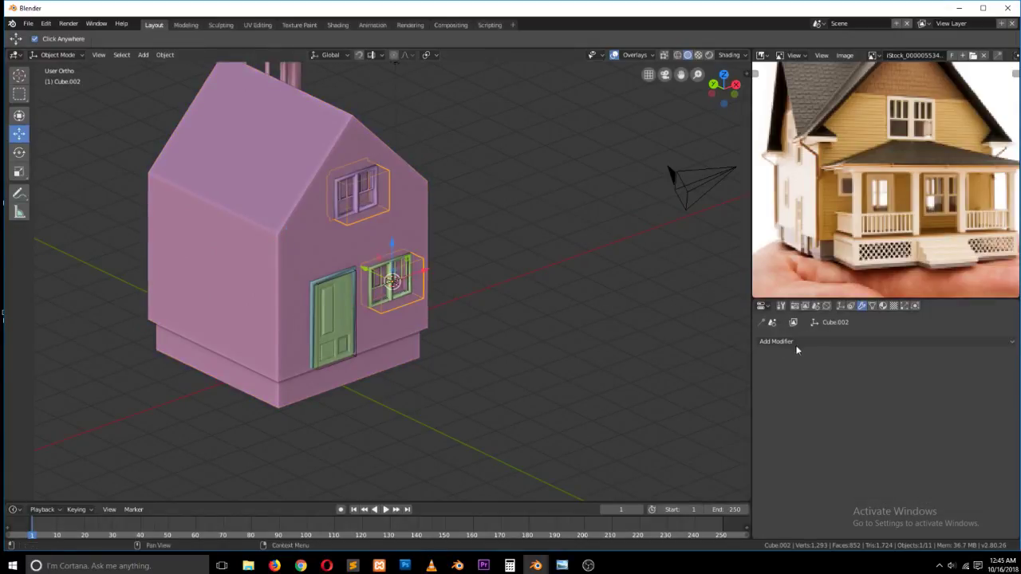
pyautogui.rightClick(397, 171)
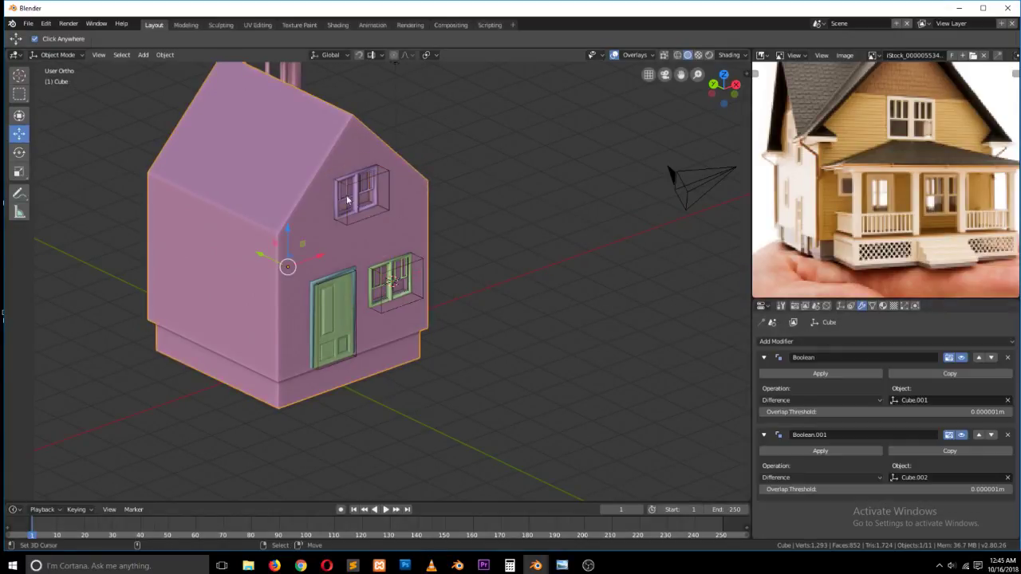
pyautogui.rightClick(410, 257)
pyautogui.rightClick(410, 257)
pyautogui.rightClick(410, 260)
pyautogui.press('Tab')
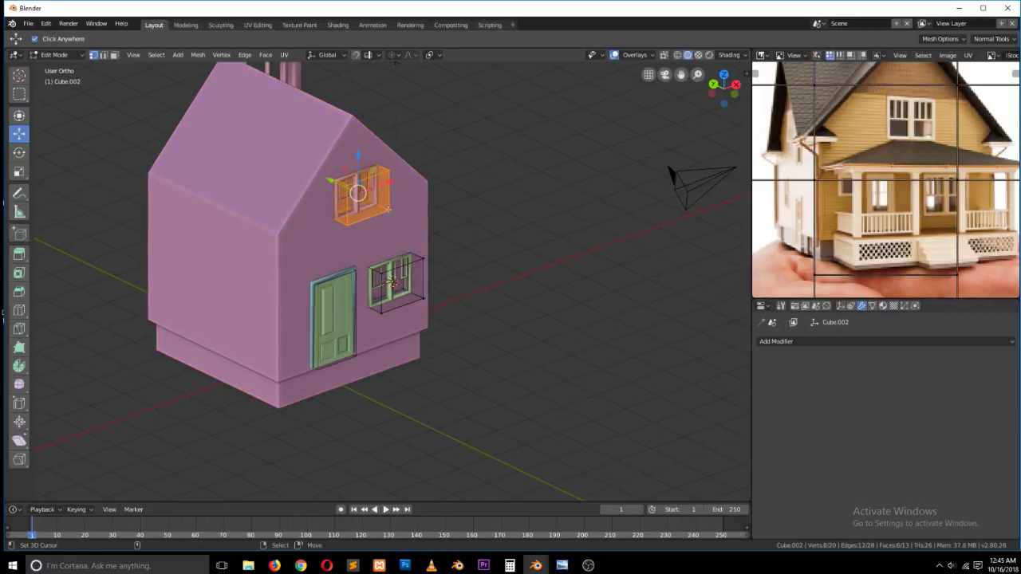
pyautogui.rightClick(407, 278)
pyautogui.press('Tab')
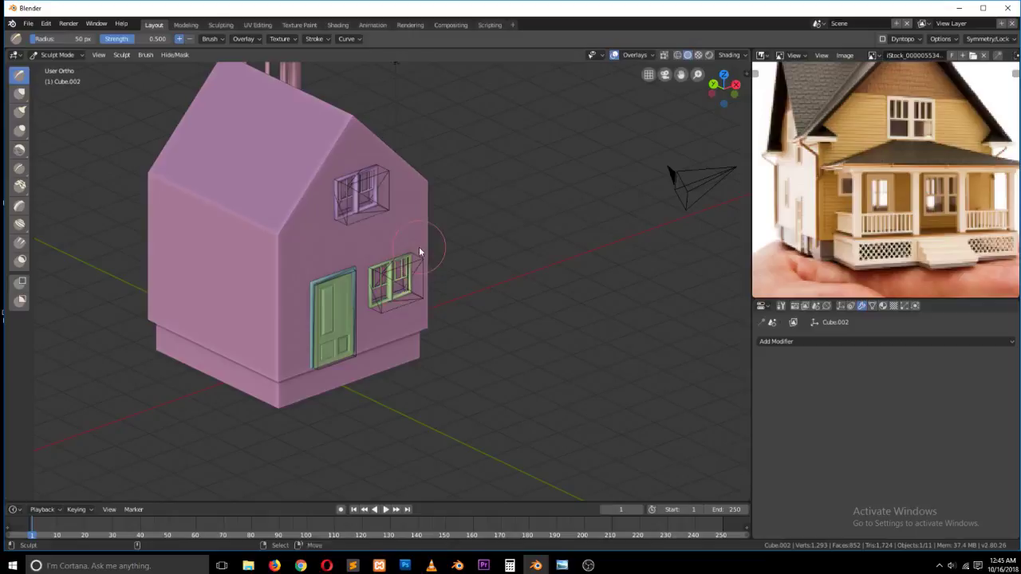
pyautogui.hotkey('ctrl', 'Tab')
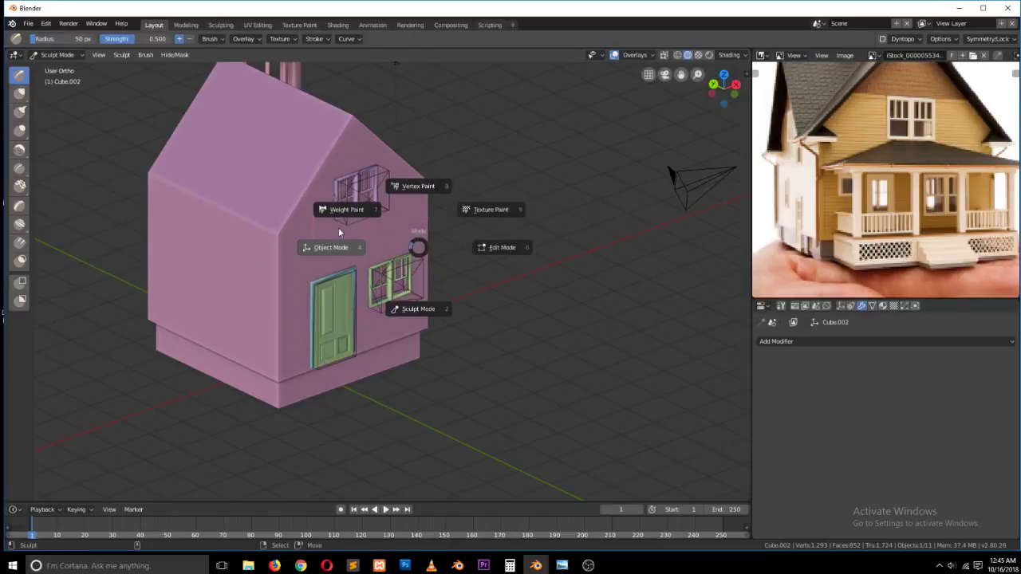
pyautogui.click(513, 260)
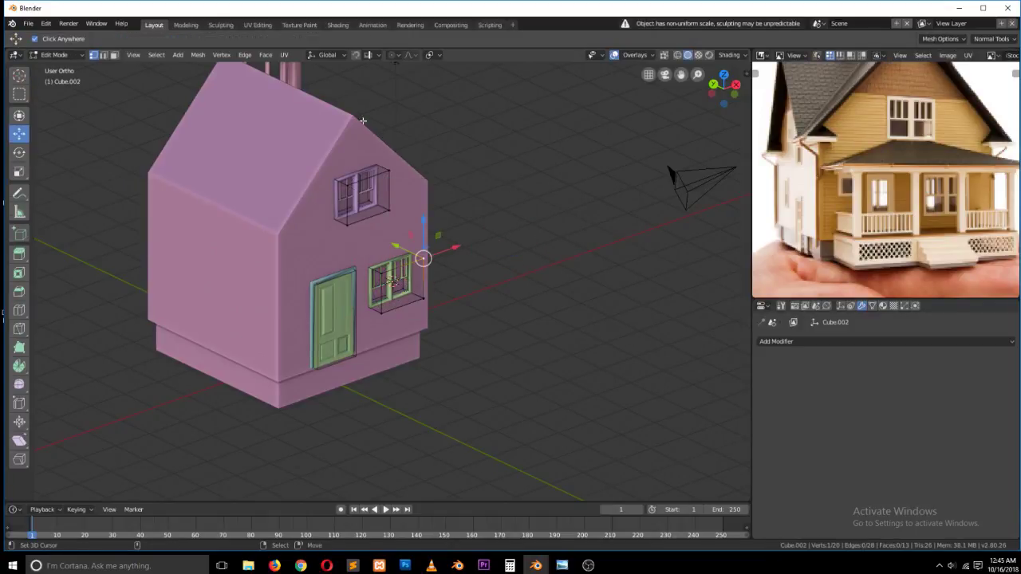
# - Duplicate the whole ground-floor cutter block, selected by linked faces, and move the copy along negative X to the side wall's corner
pyautogui.click(114, 56)
pyautogui.click(381, 282)
pyautogui.hotkey('ctrl', 'l')
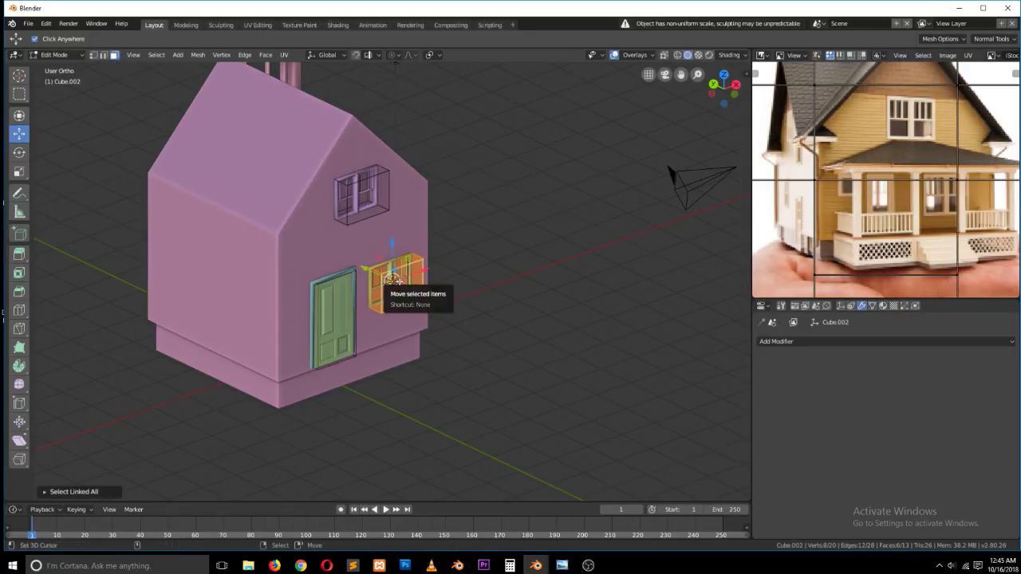
pyautogui.hotkey('shift', 'd')
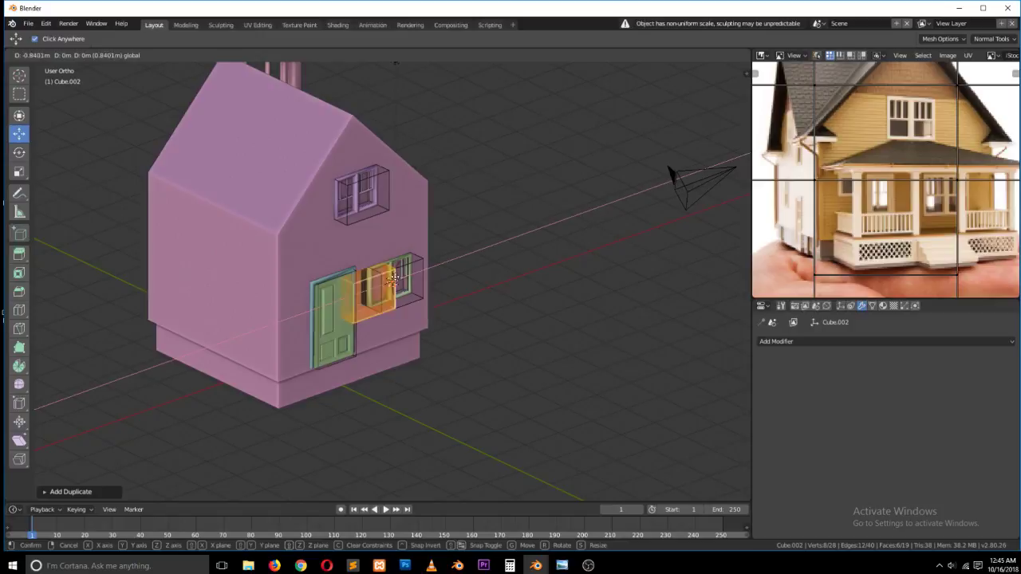
pyautogui.click(283, 307)
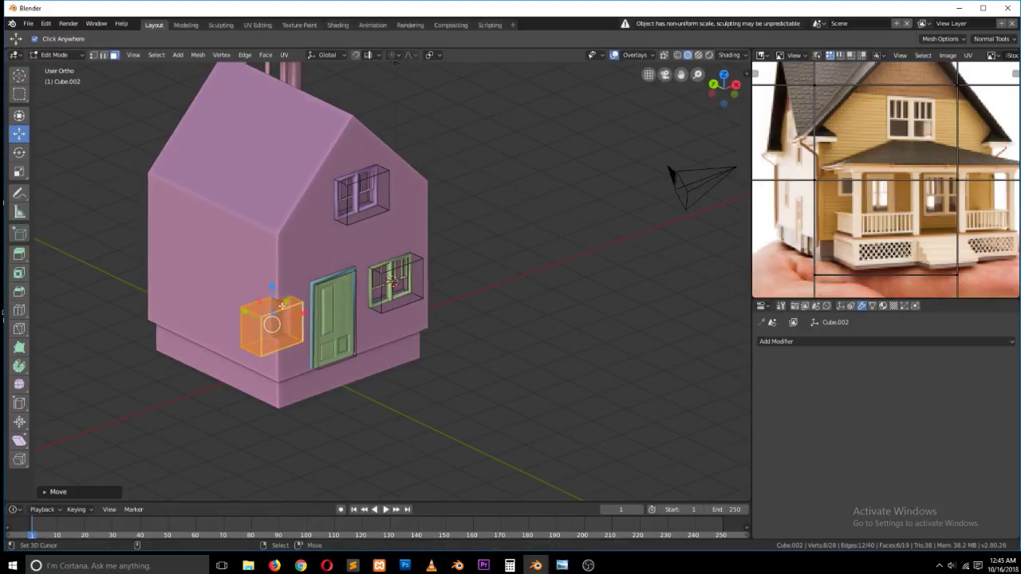
# - Shift the copied cutter block back along Y so it cuts a window opening in the side wall near the front corner
pyautogui.scroll(2, 294, 317)
pyautogui.moveTo(193, 332)
pyautogui.mouseDown()
pyautogui.moveTo(166, 323)
pyautogui.moveTo(143, 291)
pyautogui.moveTo(186, 316)
pyautogui.mouseUp()
pyautogui.rightClick(139, 327)
pyautogui.moveTo(177, 311); pyautogui.dragTo(229, 346, button='middle')
pyautogui.press('Tab')
pyautogui.scroll(-1, 259, 369)
pyautogui.press('Tab')
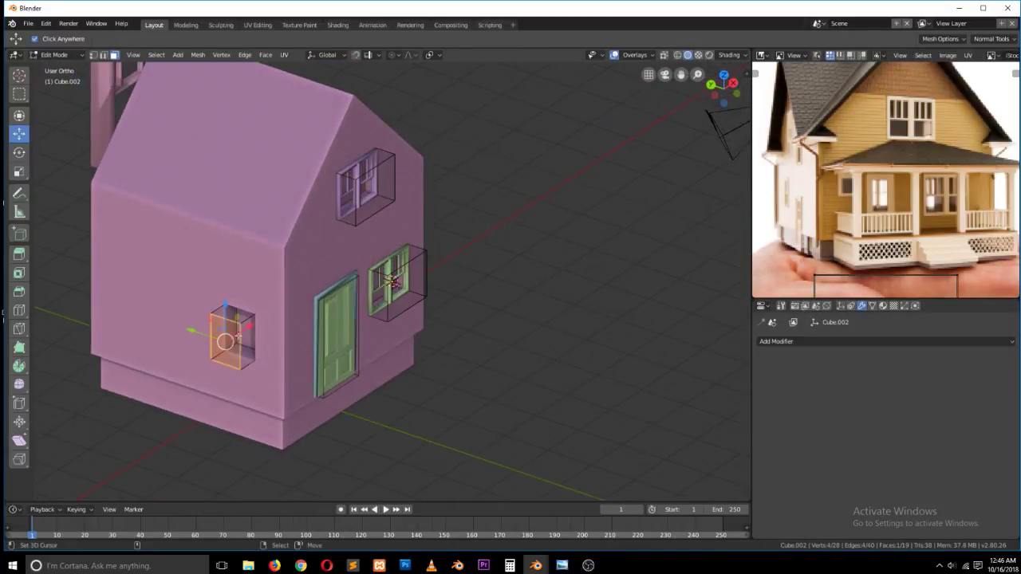
# - Snap the 3D cursor to the centre of the side wall's cutter block and leave mesh editing
pyautogui.rightClick(243, 334)
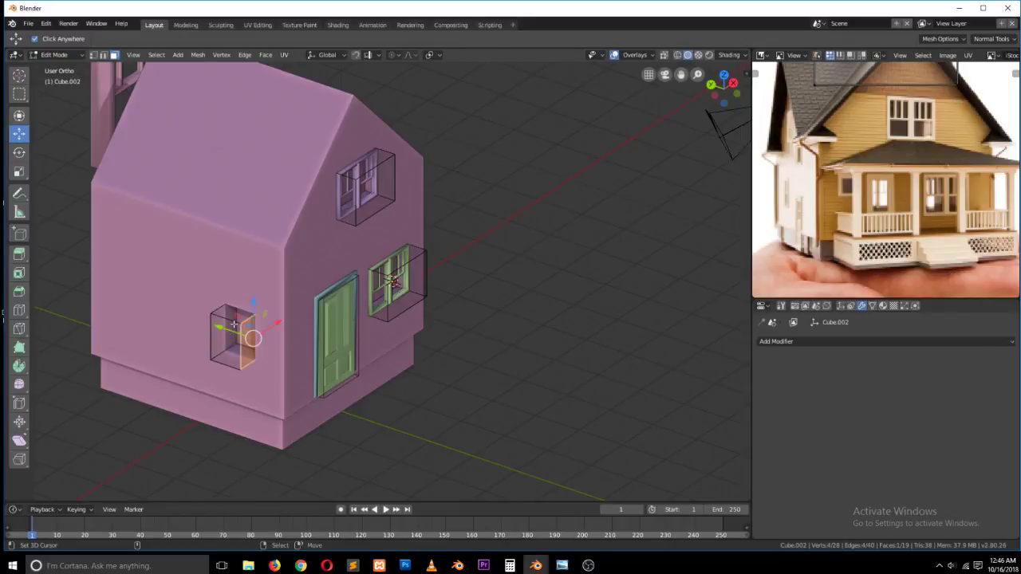
pyautogui.hotkey('ctrl', 'l')
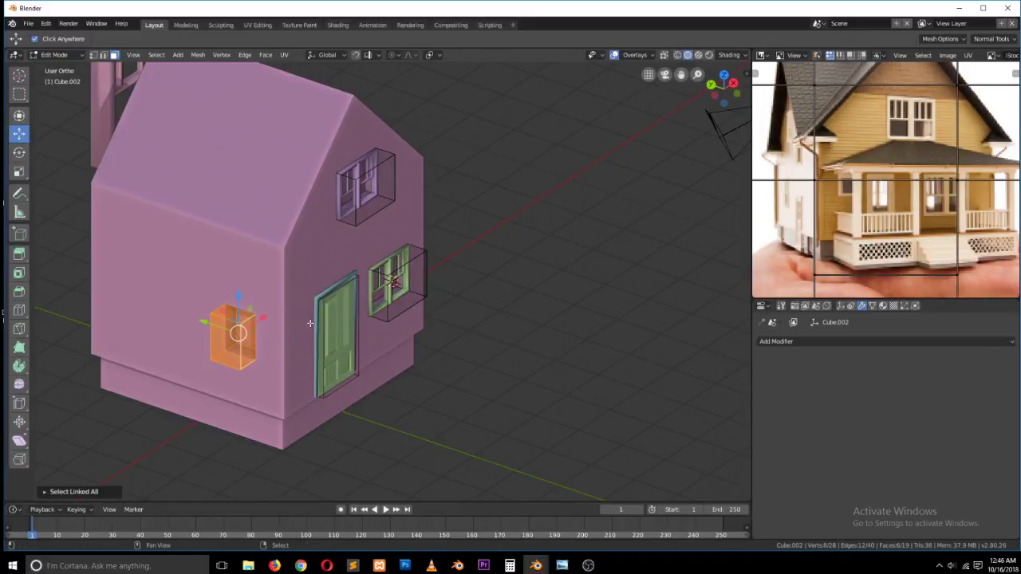
pyautogui.hotkey('shift', 's')
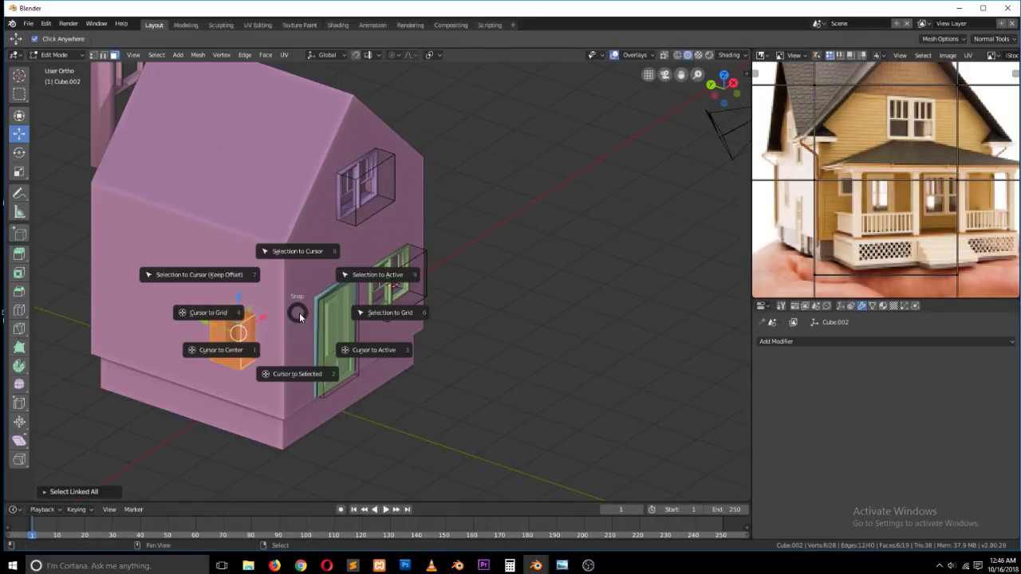
pyautogui.click(292, 373)
pyautogui.press('Tab')
pyautogui.scroll(-4, 418, 277)
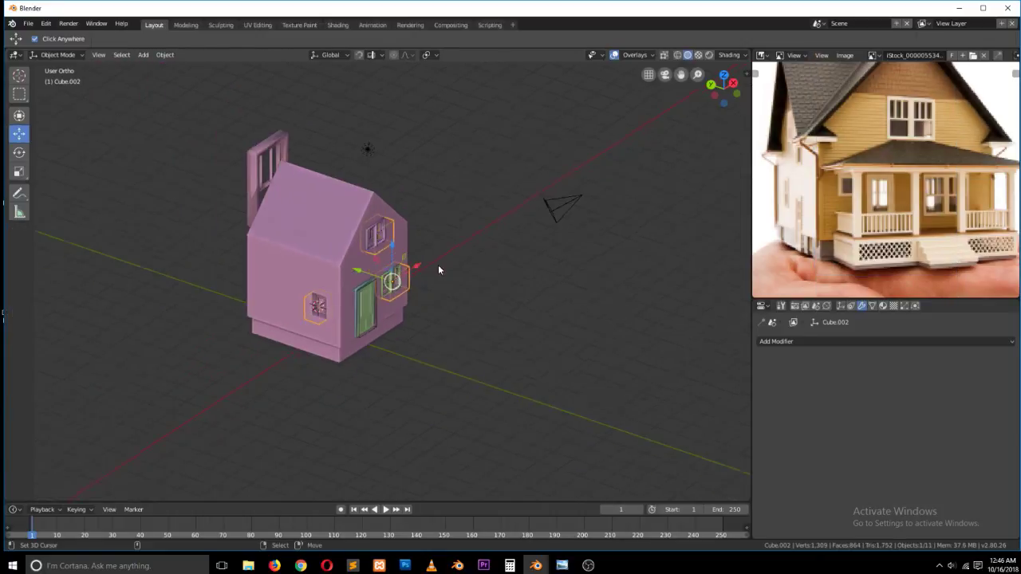
# - Centre the large single window's mesh on its object origin by moving it along negative X in mesh editing
pyautogui.moveTo(433, 257); pyautogui.dragTo(448, 194, button='middle')
pyautogui.click(515, 184)
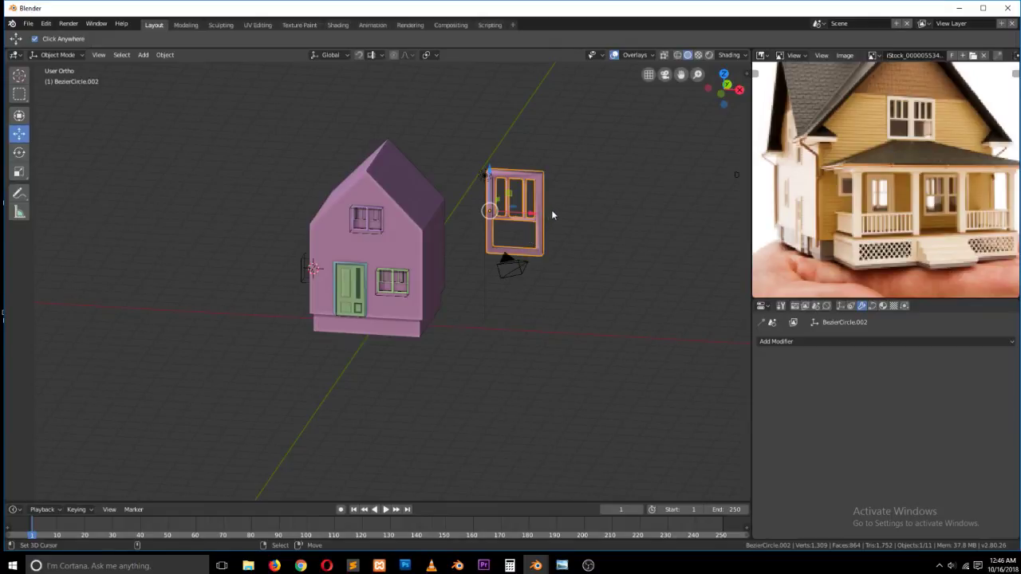
pyautogui.scroll(2, 552, 215)
pyautogui.press('Tab')
pyautogui.moveTo(610, 173); pyautogui.dragTo(557, 197)
pyautogui.press('Tab')
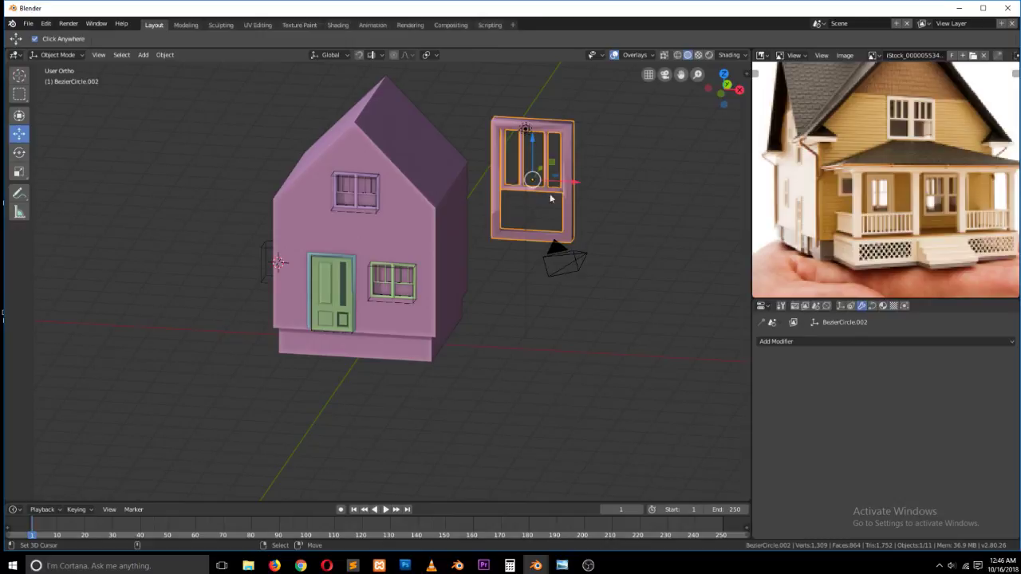
# - Snap the large single window to the 3D cursor at the side wall opening
pyautogui.moveTo(407, 246); pyautogui.dragTo(466, 254, button='middle')
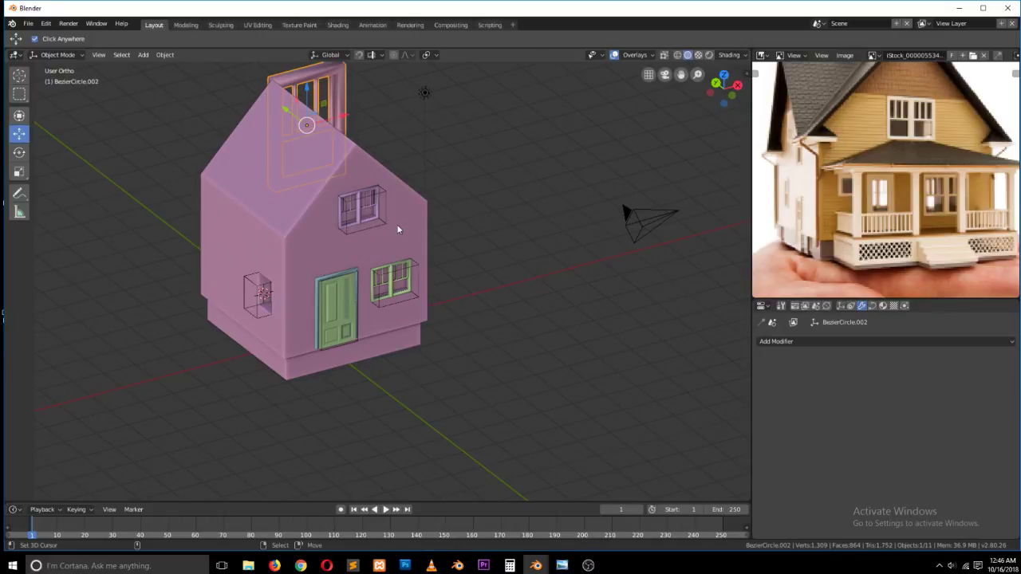
pyautogui.hotkey('shift', 's')
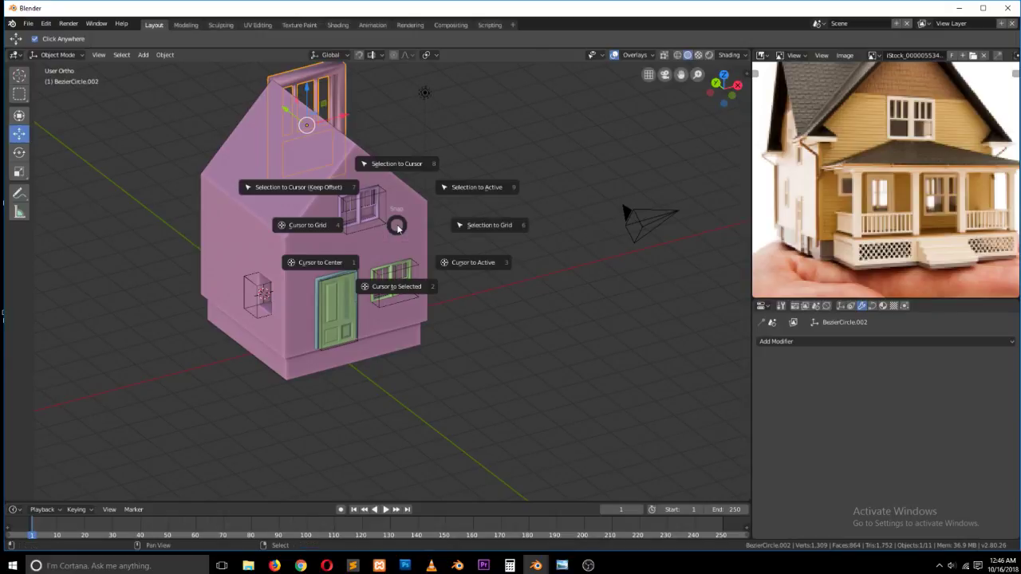
pyautogui.click(408, 165)
# - Scale the single window to about 0.34 and rotate it 90 degrees around Z to face out of the side wall
pyautogui.moveTo(332, 260); pyautogui.dragTo(406, 247, button='middle')
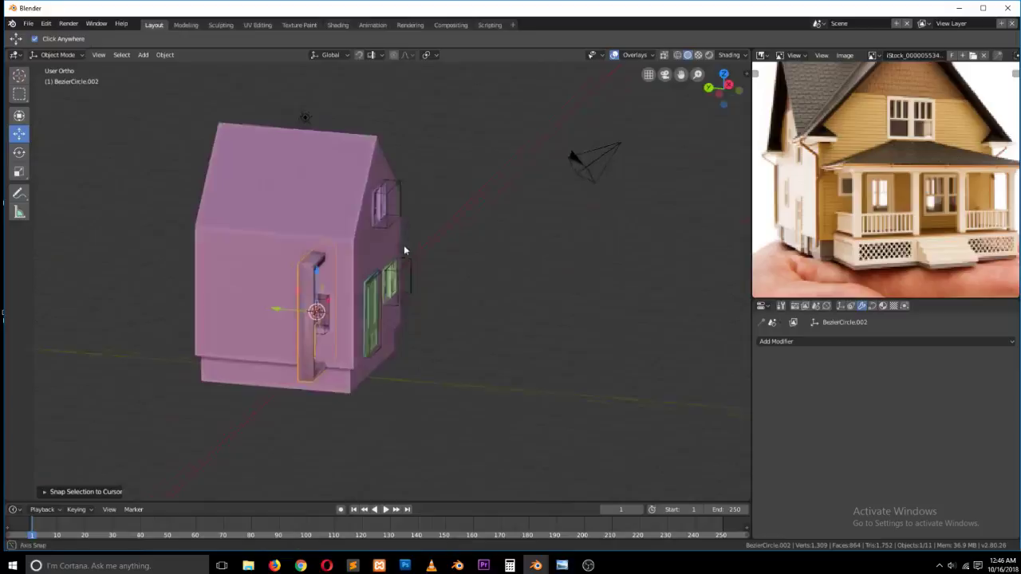
pyautogui.scroll(4, 406, 240)
pyautogui.press('s')
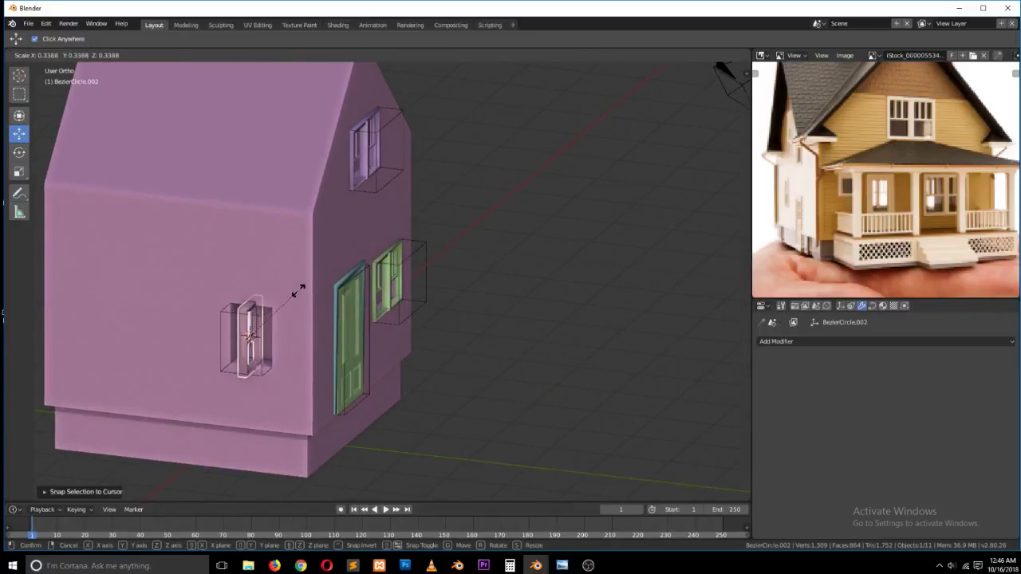
pyautogui.click(296, 296)
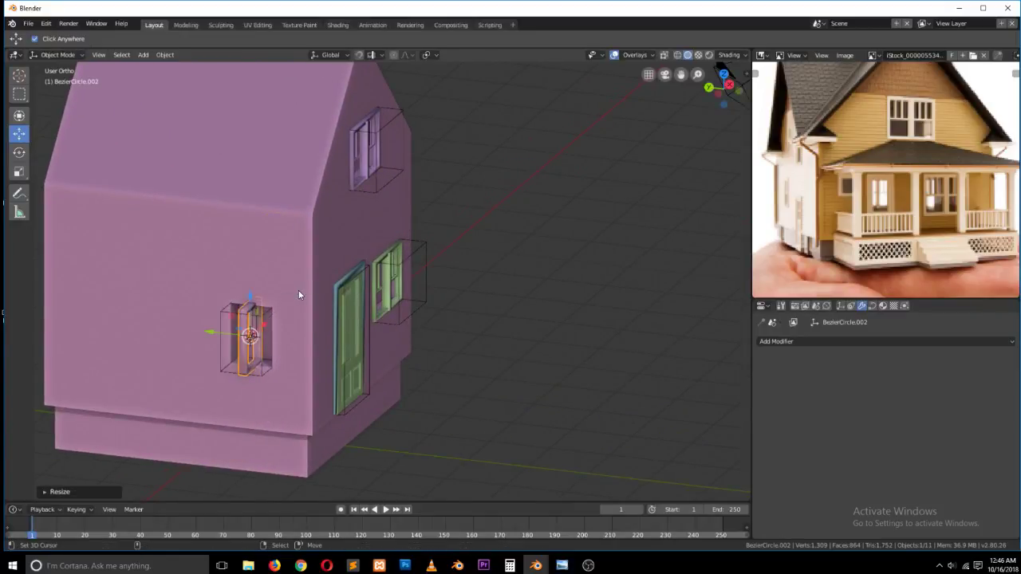
pyautogui.press('KP_Decimal')
pyautogui.write('rz90')
pyautogui.press('Return')
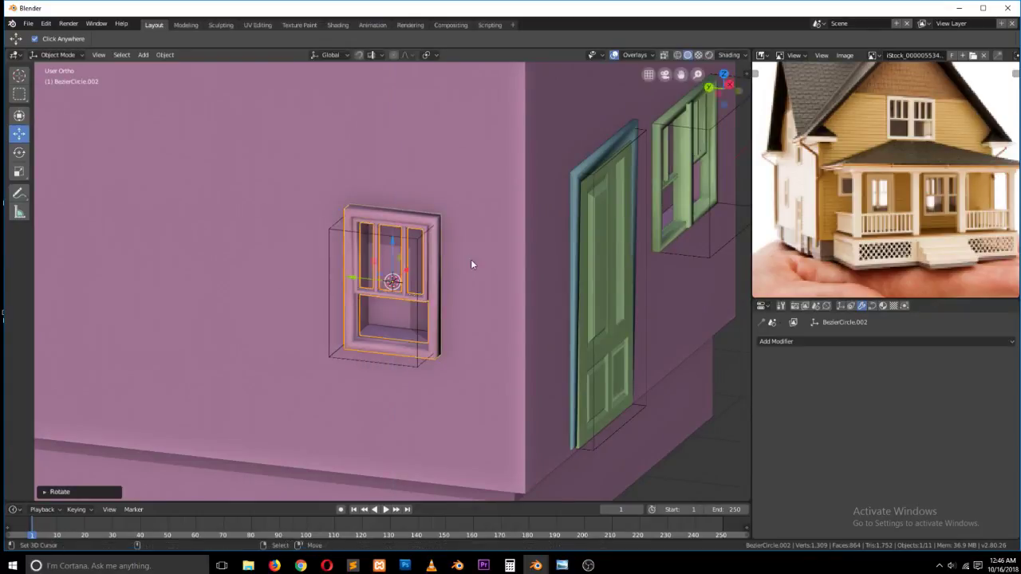
# - Move the single window so it sits in the side wall opening
pyautogui.scroll(3, 479, 251)
pyautogui.moveTo(474, 239)
pyautogui.mouseDown(button='middle')
pyautogui.moveTo(434, 236)
pyautogui.moveTo(422, 259)
pyautogui.moveTo(532, 245)
pyautogui.moveTo(529, 278)
pyautogui.moveTo(426, 279)
pyautogui.moveTo(478, 257)
pyautogui.mouseUp(button='middle')
pyautogui.press('g')
pyautogui.click(431, 271)
pyautogui.scroll(-4, 433, 271)
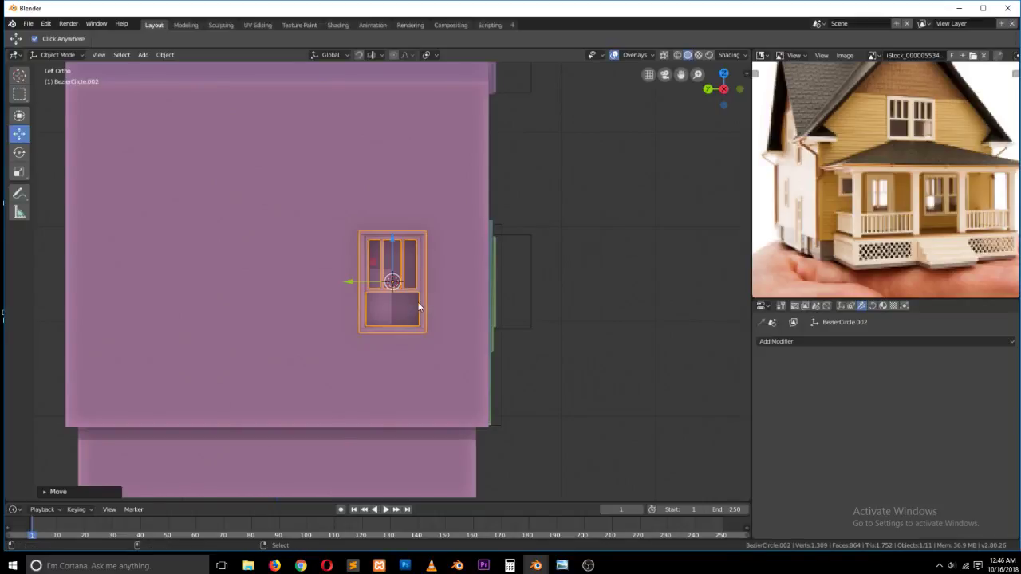
# - Make a linked duplicate of the side window and place it farther back and slightly higher on the side wall
pyautogui.hotkey('alt', 'd')
pyautogui.click(265, 271)
pyautogui.moveTo(219, 248); pyautogui.dragTo(195, 247)
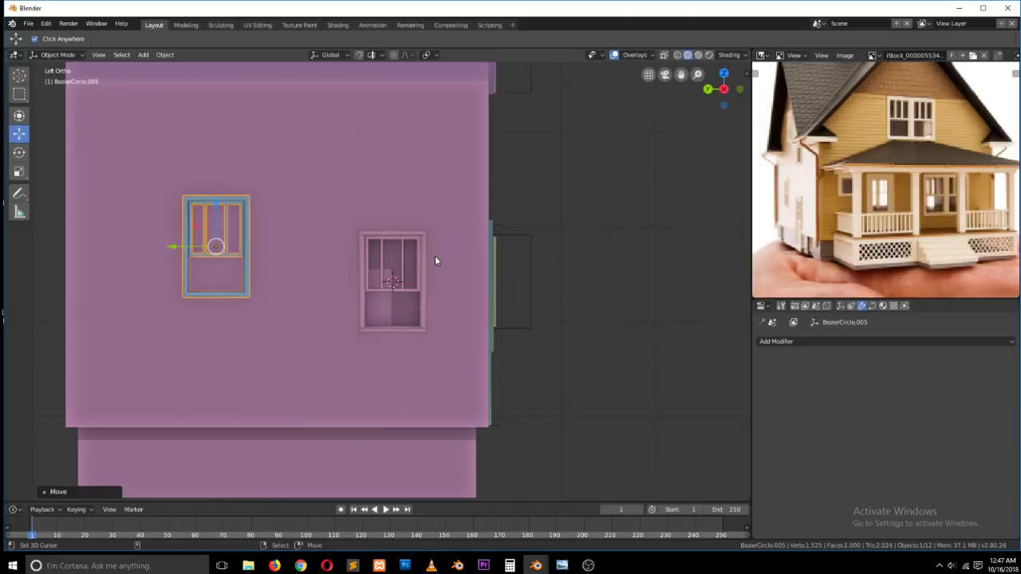
# - Duplicate the side cutter block within the cutter mesh and align the copy with the second side window
pyautogui.click(406, 236)
pyautogui.click(526, 238)
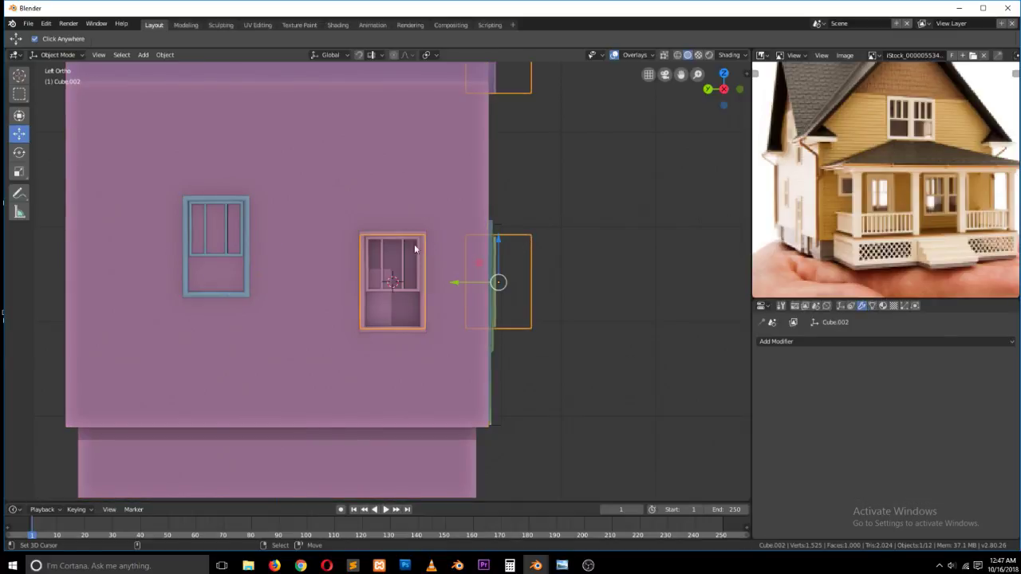
pyautogui.press('Tab')
pyautogui.press('g')
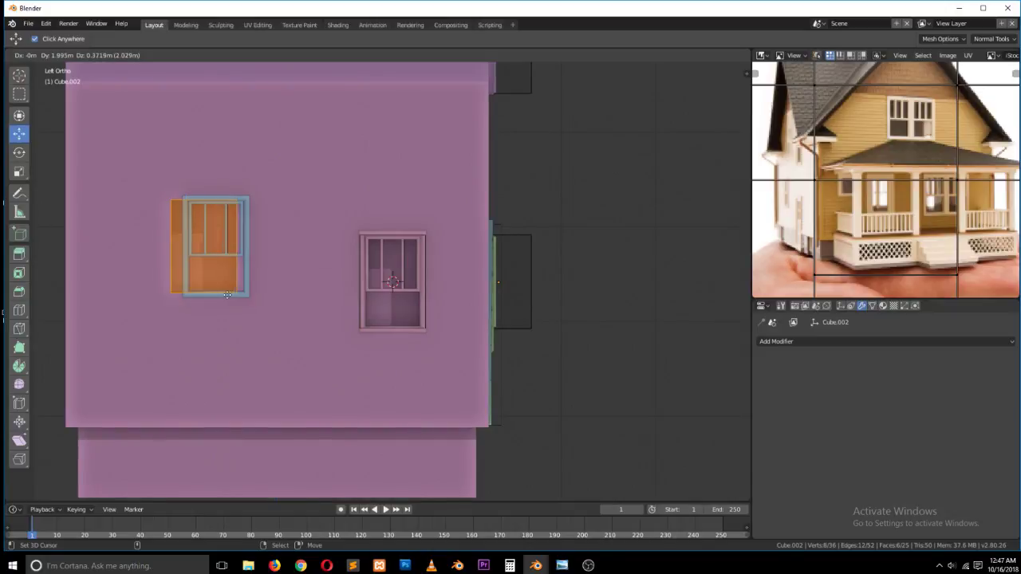
pyautogui.click(251, 256)
pyautogui.moveTo(215, 206); pyautogui.dragTo(215, 210)
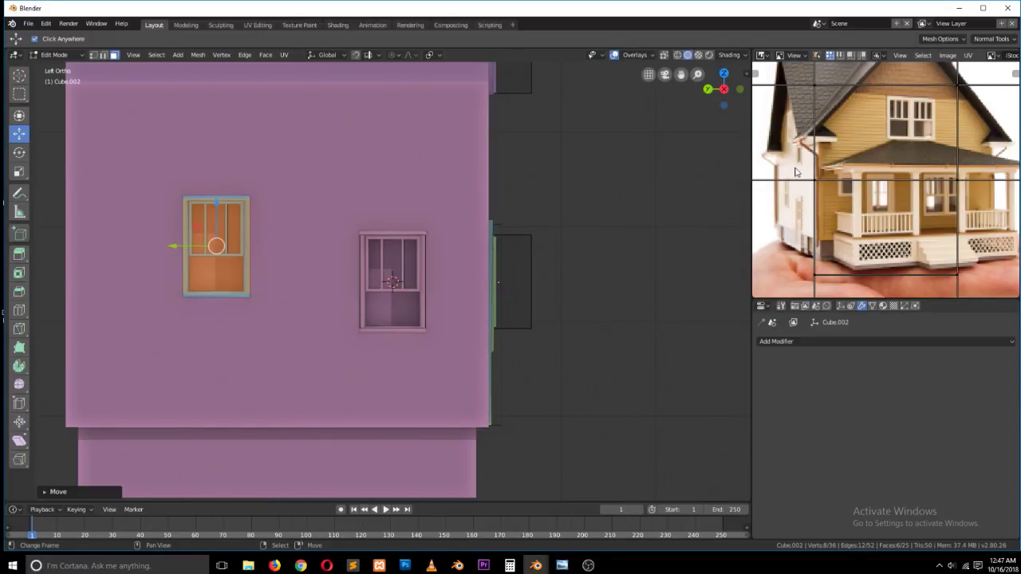
# - Add a centred loop cut to the house body, running across the roof and down the side walls
pyautogui.scroll(-2, 316, 219)
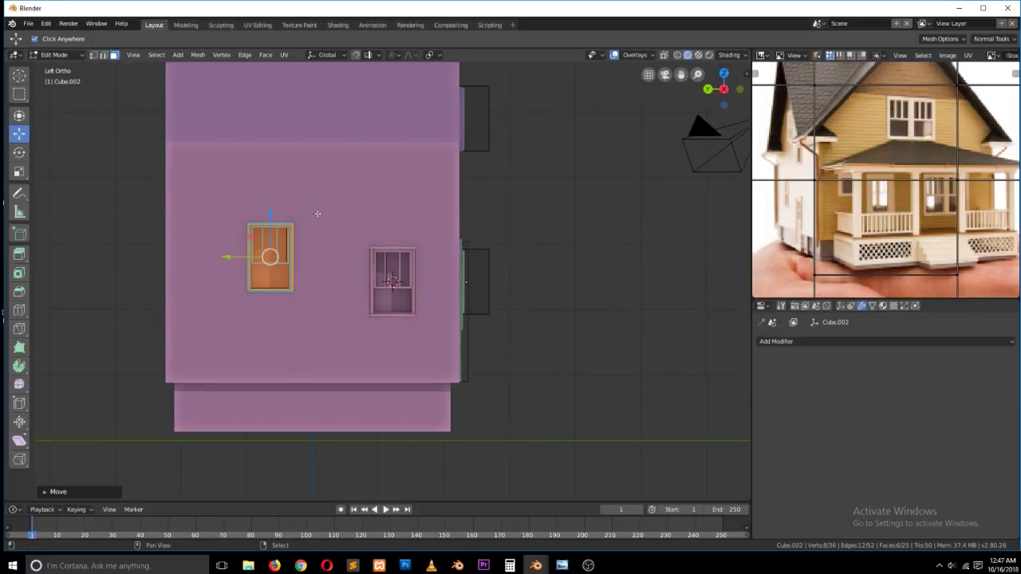
pyautogui.scroll(-2, 323, 212)
pyautogui.press('Tab')
pyautogui.click(371, 195)
pyautogui.moveTo(386, 188); pyautogui.dragTo(314, 215, button='middle')
pyautogui.scroll(-2, 850, 139)
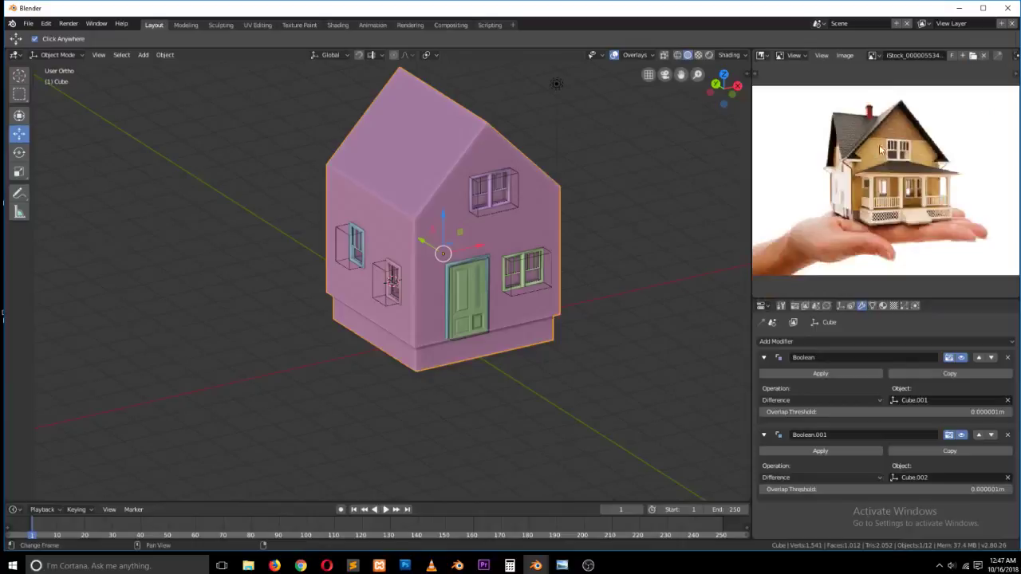
pyautogui.press('Tab')
pyautogui.hotkey('ctrl', 'r')
pyautogui.click(436, 107)
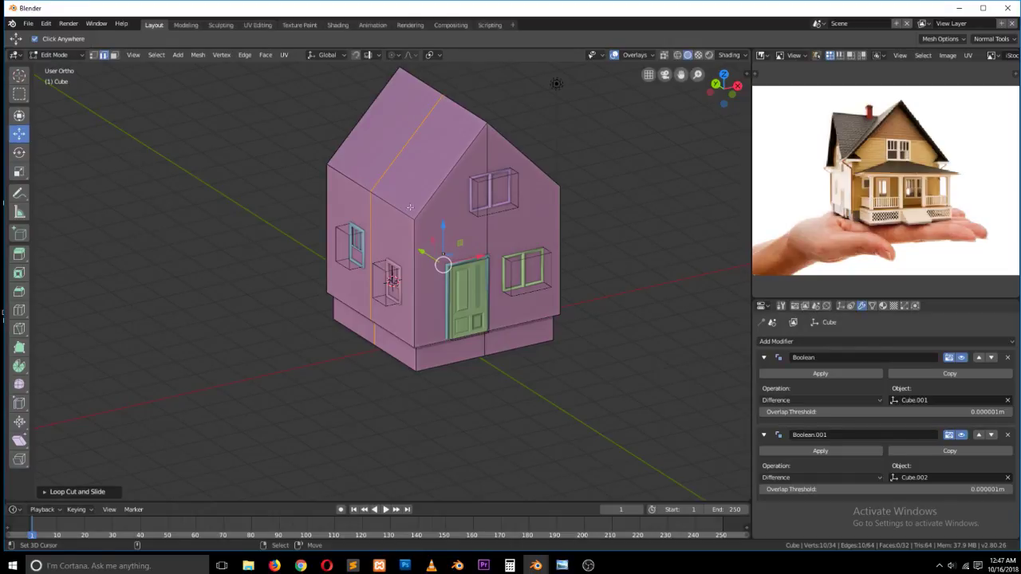
pyautogui.hotkey('ctrl', 'Tab')
pyautogui.press('7')
pyautogui.hotkey('ctrl', 'Tab')
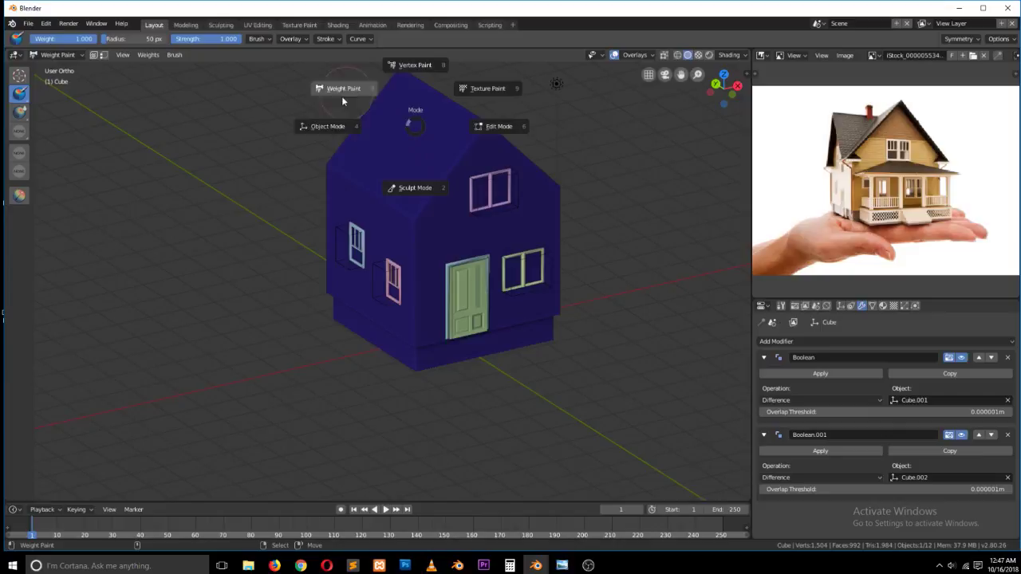
pyautogui.click(428, 132)
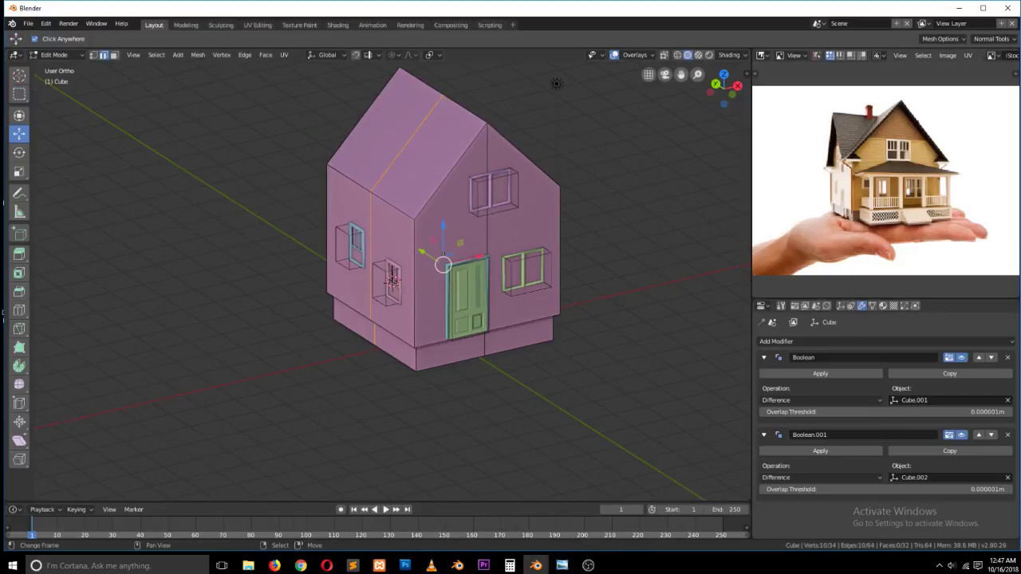
# - Extrude the roof ridge's middle vertex horizontally along the X axis to roughly above the side wall with the two windows
pyautogui.click(300, 566)
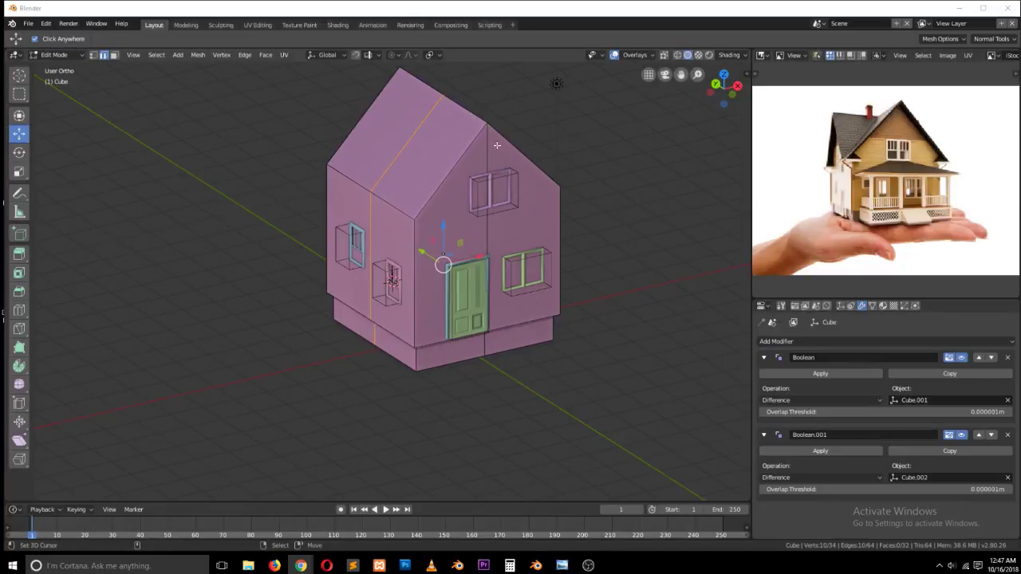
pyautogui.click(93, 54)
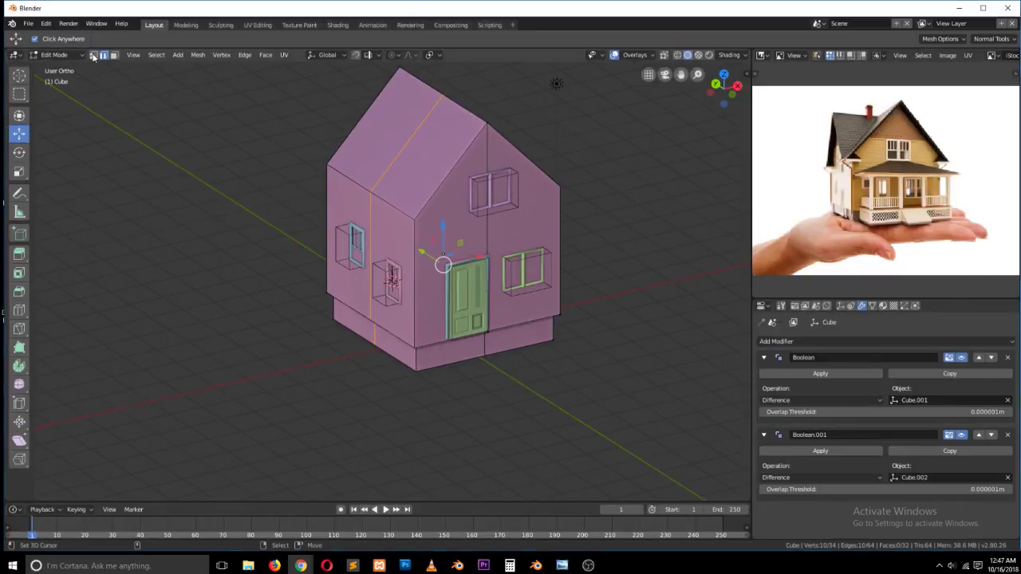
pyautogui.click(443, 94)
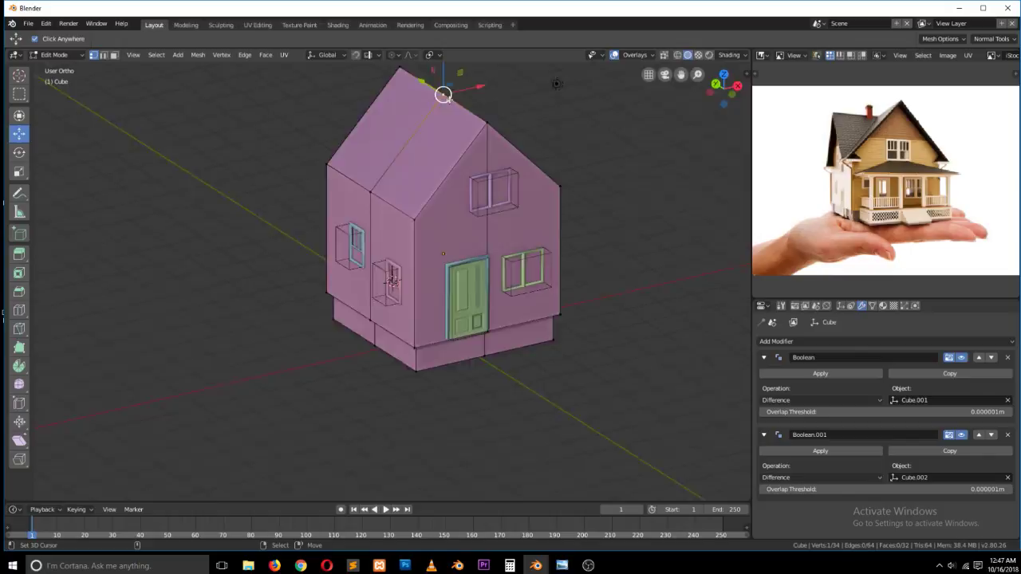
pyautogui.press('KP_3')
pyautogui.press('KP_1')
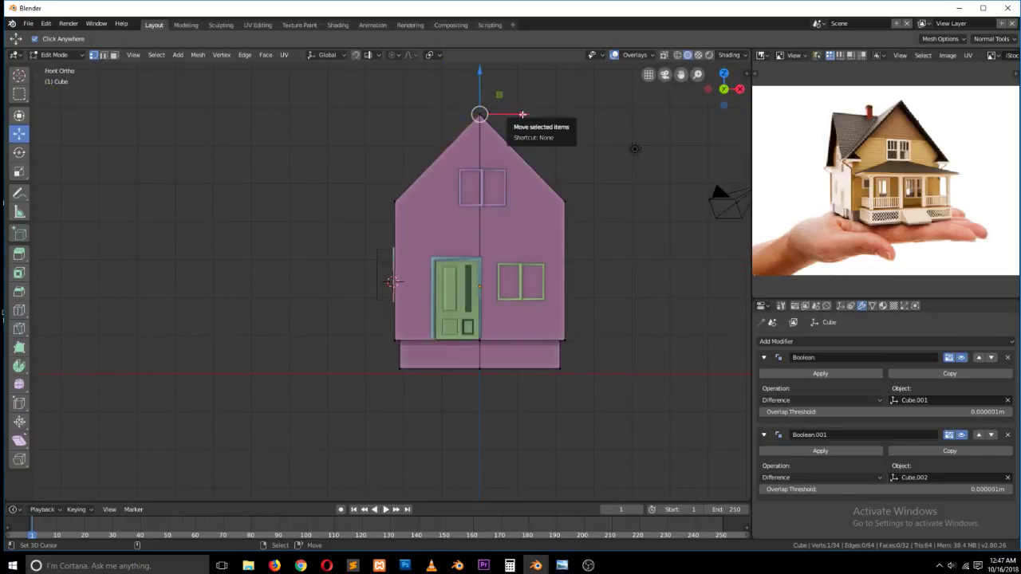
pyautogui.press('e')
pyautogui.press('x')
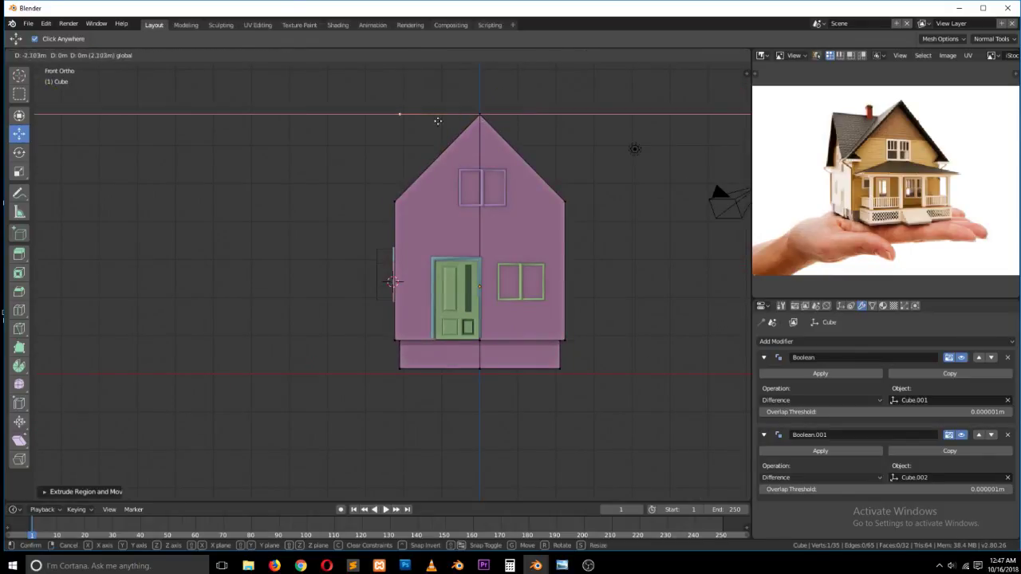
pyautogui.rightClick(438, 125)
pyautogui.moveTo(437, 124); pyautogui.dragTo(315, 153, button='middle')
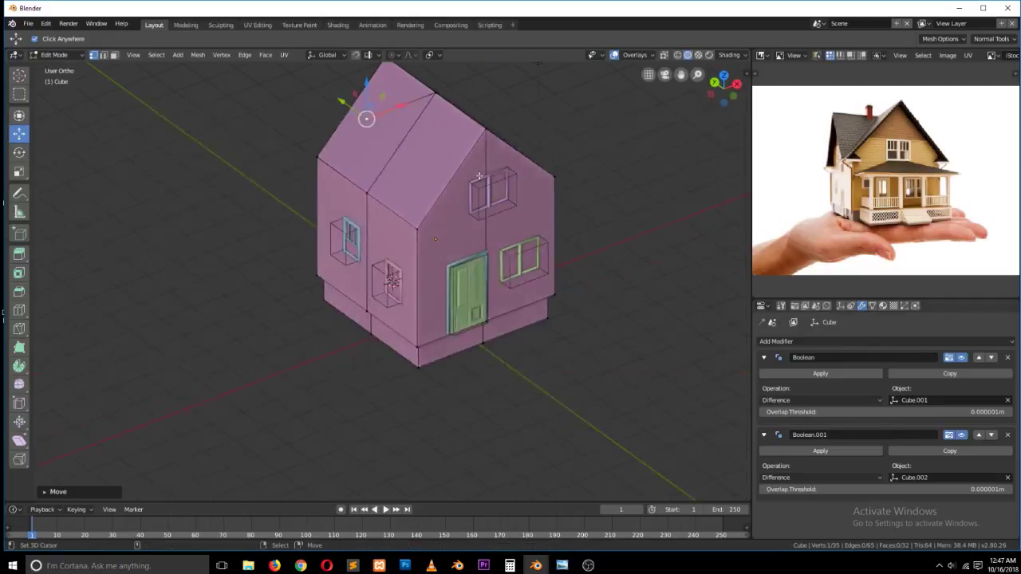
# - Connect the ridge's middle vertex to the front and rear eave corners of the windowed side with diagonal edges across the roof
pyautogui.click(103, 55)
pyautogui.click(403, 107)
pyautogui.keyDown('shift'); pyautogui.click(435, 206); pyautogui.keyUp('shift')
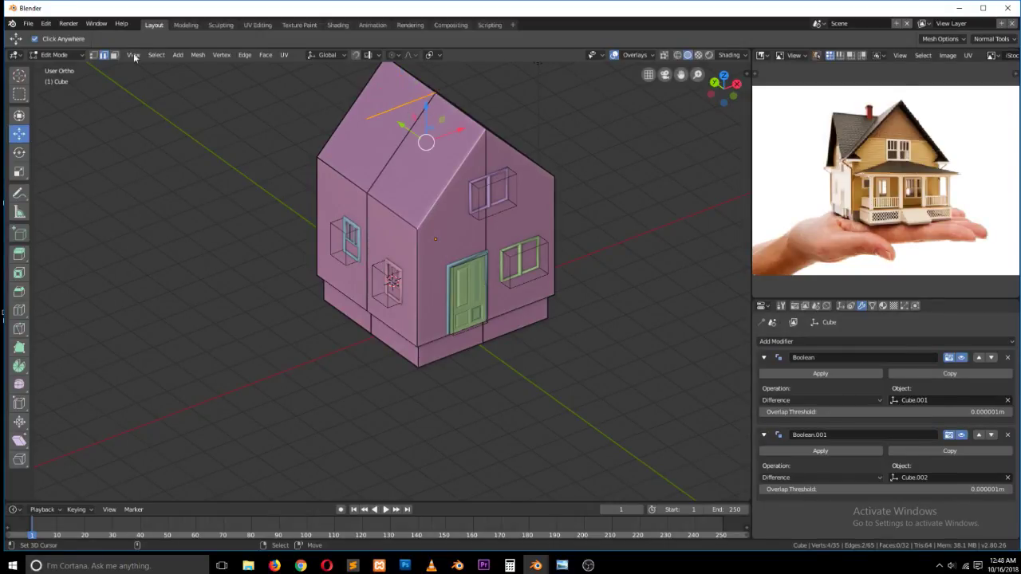
pyautogui.click(93, 54)
pyautogui.click(435, 96)
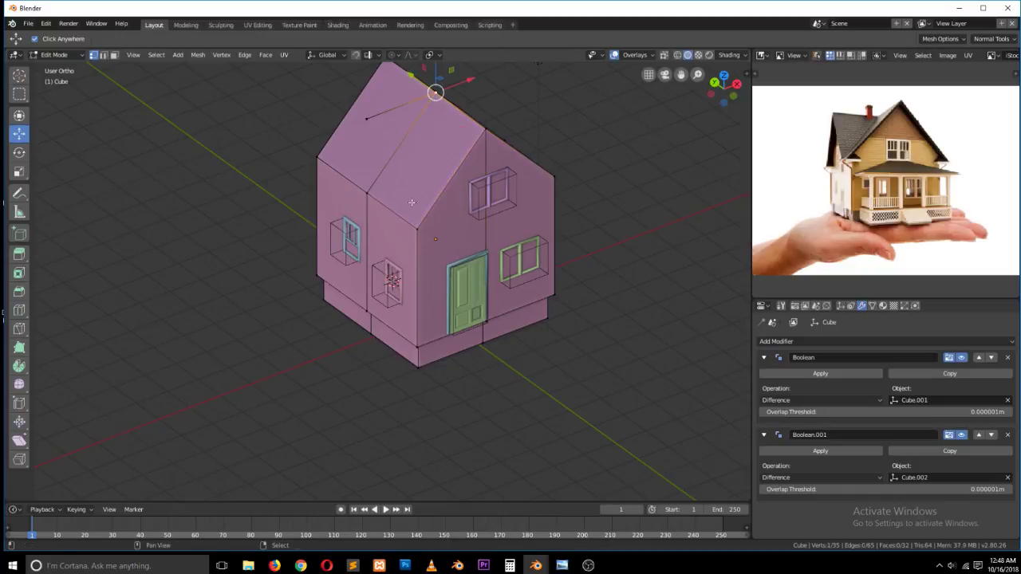
pyautogui.keyDown('shift'); pyautogui.click(418, 228); pyautogui.keyUp('shift')
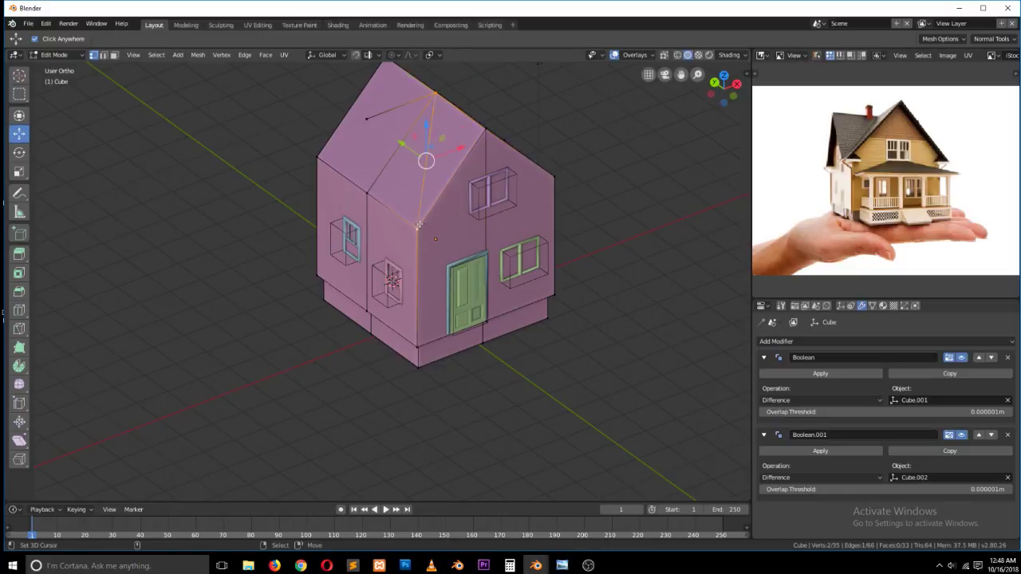
pyautogui.click(434, 94)
pyautogui.keyDown('shift'); pyautogui.click(318, 157); pyautogui.keyUp('shift')
pyautogui.press('f')
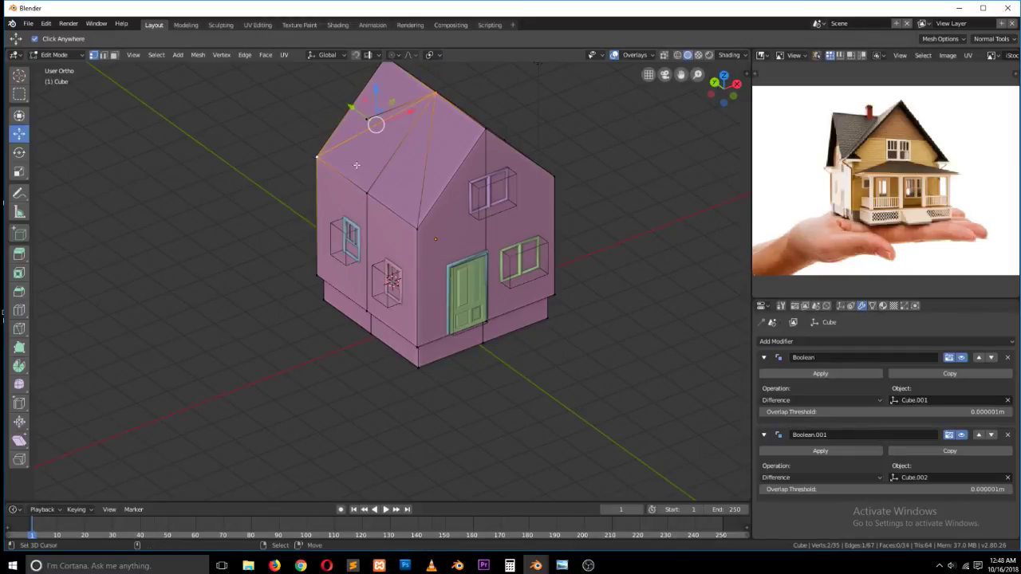
# - Delete the two triangular roof faces between the new diagonals on the windowed side
pyautogui.moveTo(369, 143)
pyautogui.mouseDown(button='middle')
pyautogui.moveTo(343, 127)
pyautogui.moveTo(363, 127)
pyautogui.mouseUp(button='middle')
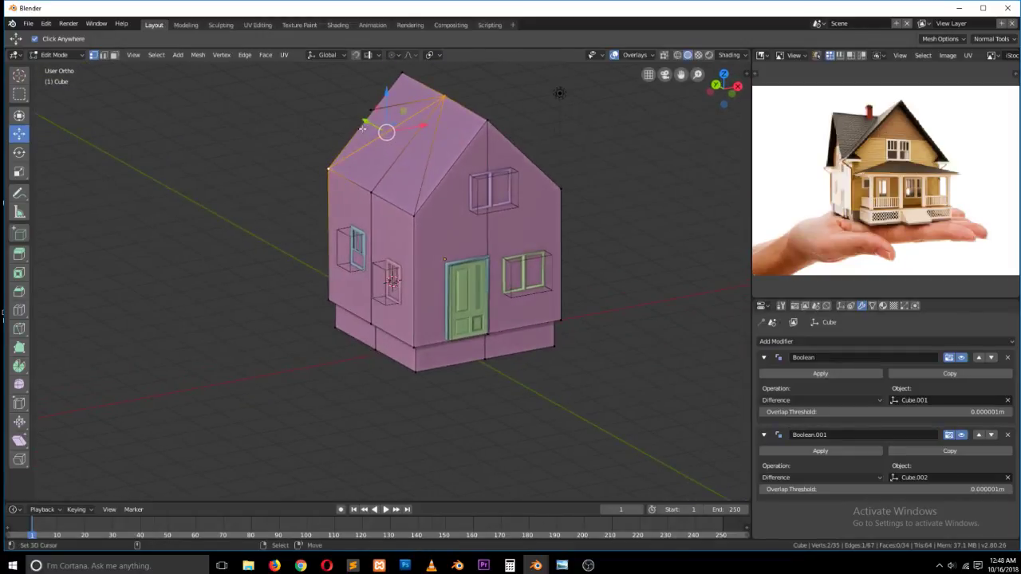
pyautogui.click(103, 55)
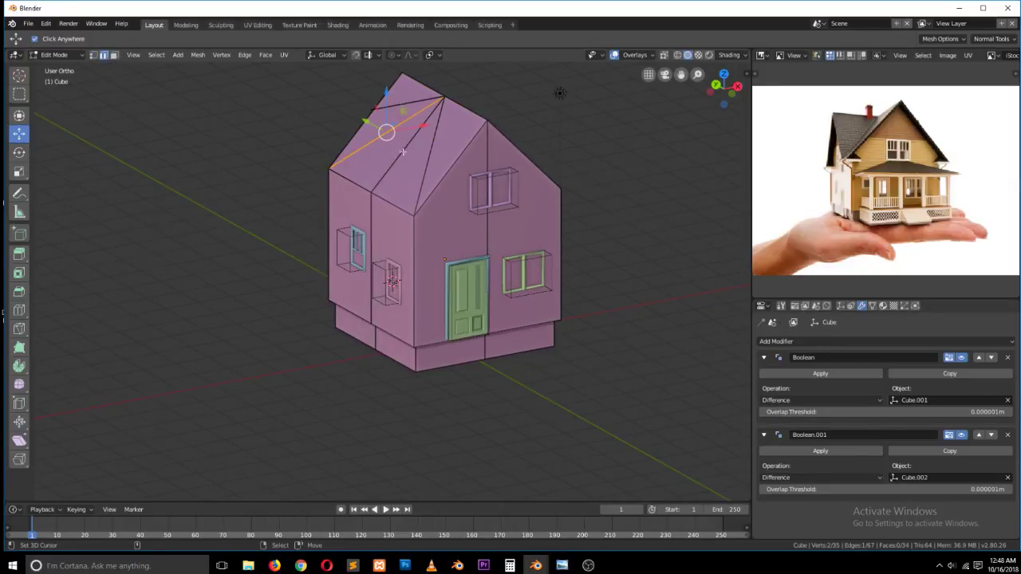
pyautogui.click(114, 55)
pyautogui.click(395, 160)
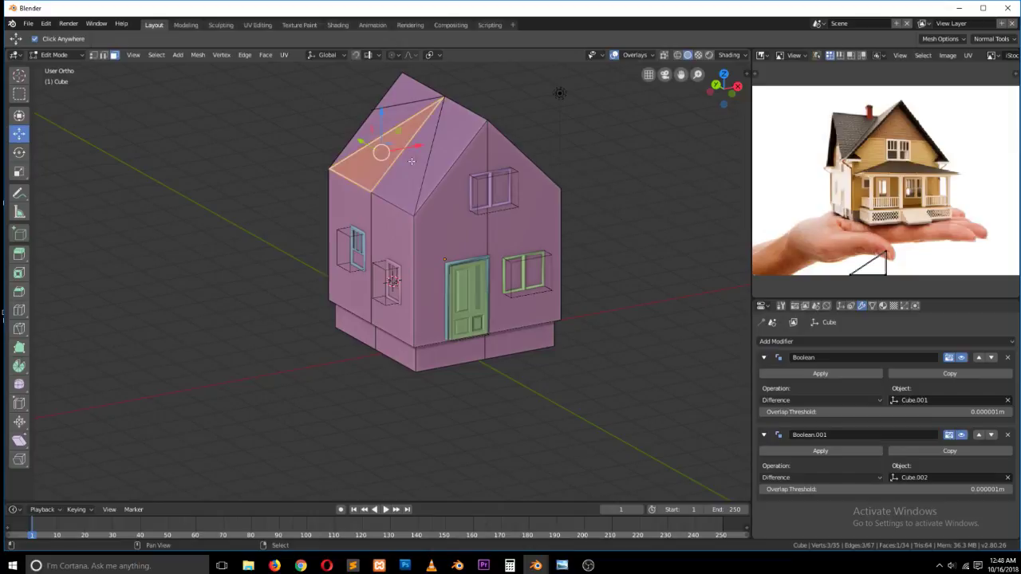
pyautogui.press('x')
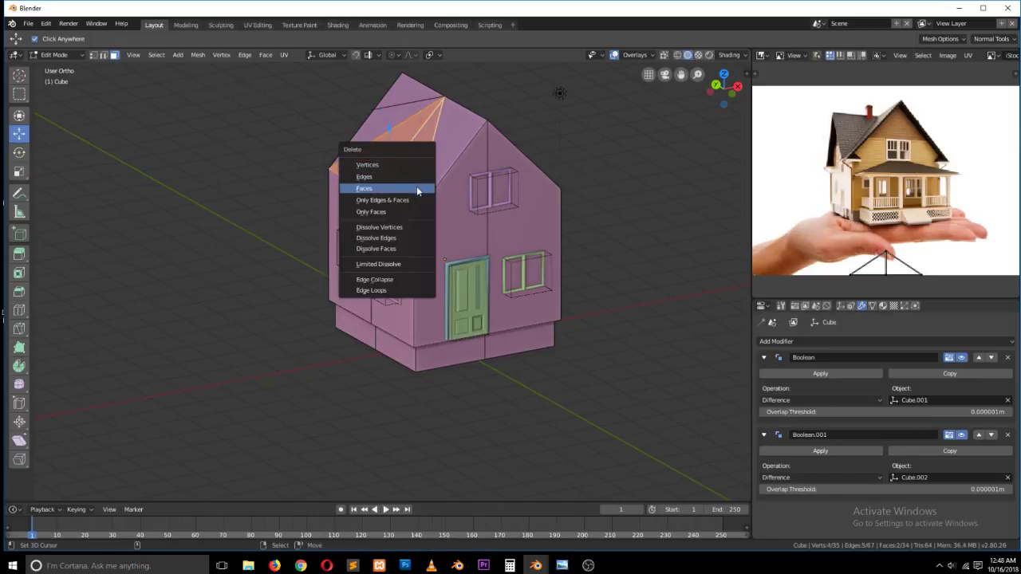
pyautogui.click(416, 189)
# - Fill the two sloped triangular faces between the extruded ridge edge and the diagonals running to the eave corners
pyautogui.click(103, 54)
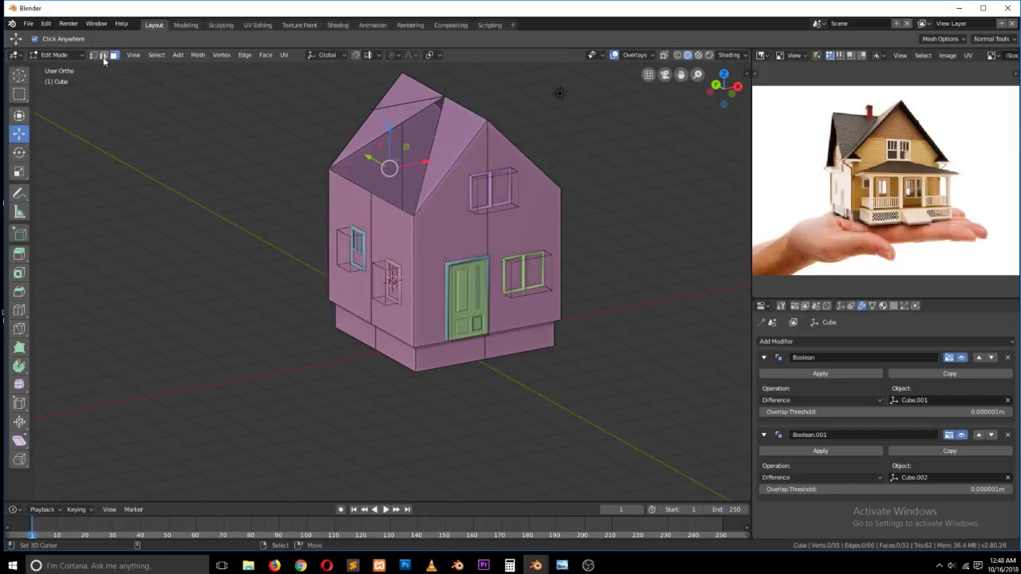
pyautogui.click(405, 102)
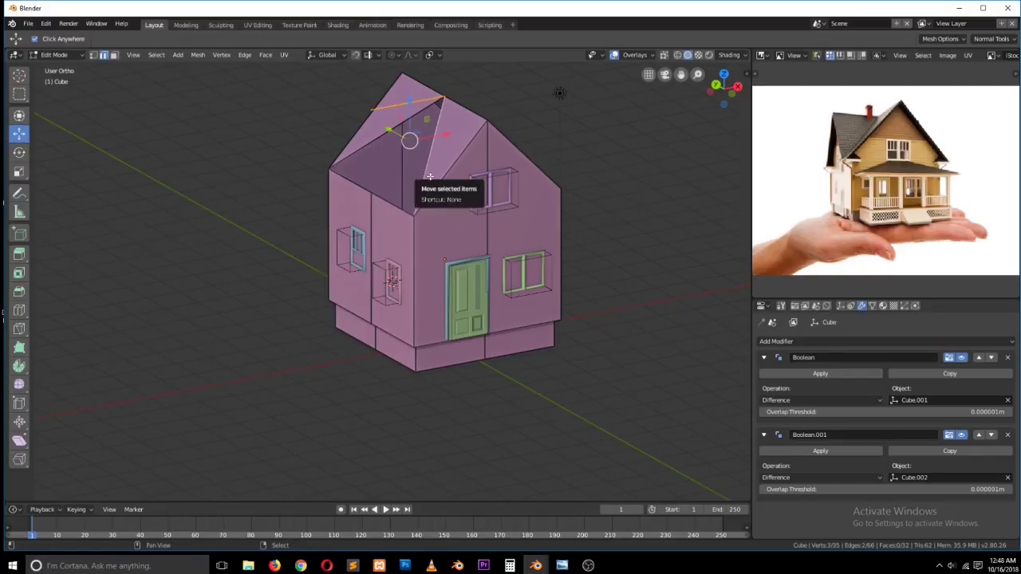
pyautogui.moveTo(429, 176); pyautogui.dragTo(349, 196, button='middle')
pyautogui.rightClick(337, 189)
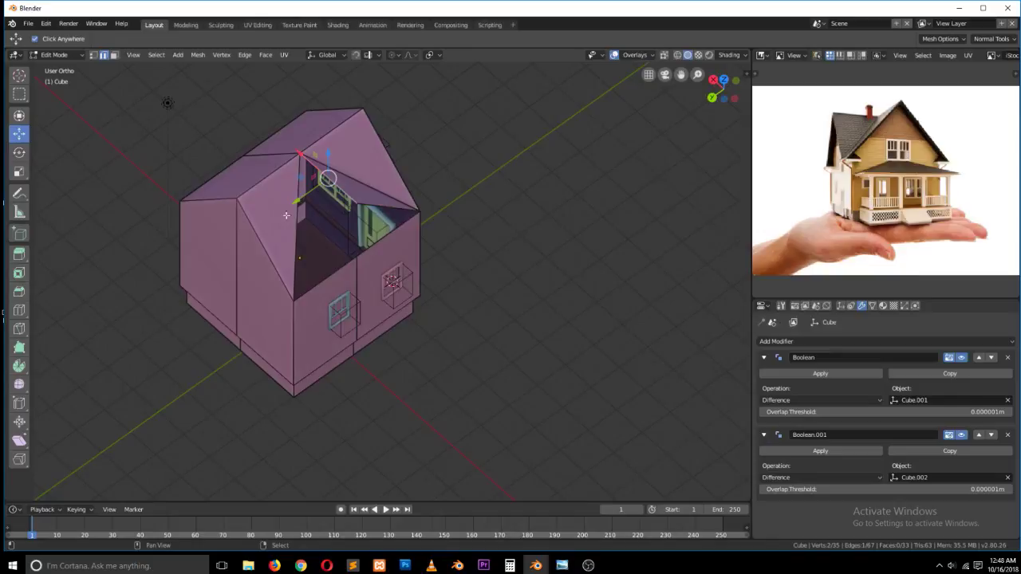
pyautogui.keyDown('shift'); pyautogui.rightClick(292, 220); pyautogui.keyUp('shift')
pyautogui.press('f')
pyautogui.press('Tab')
pyautogui.moveTo(435, 235); pyautogui.dragTo(336, 183, button='middle')
# - Fill the open triangular gable above the windowed side wall with a face
pyautogui.press('Tab')
pyautogui.click(327, 147)
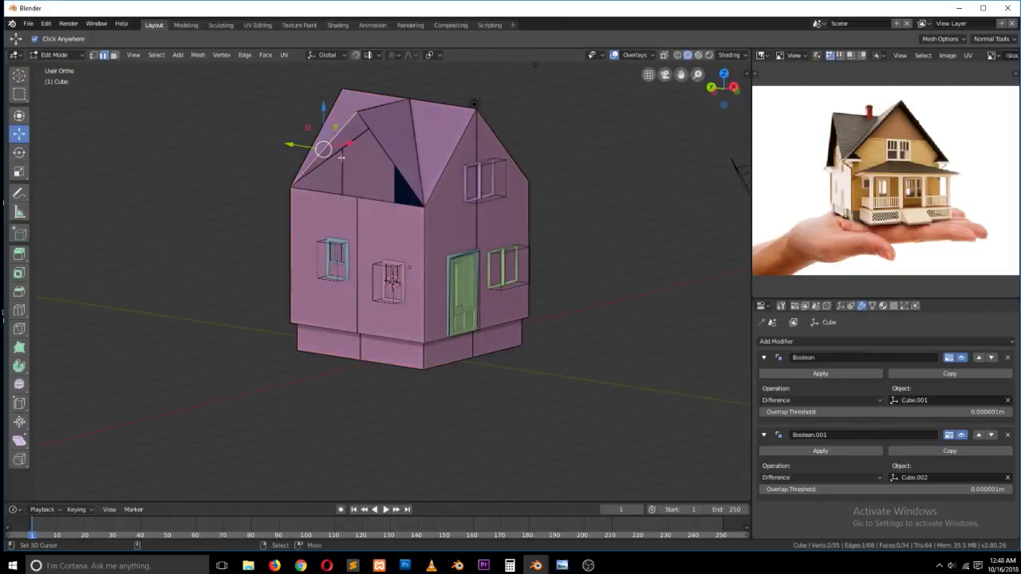
pyautogui.keyDown('shift'); pyautogui.click(392, 172); pyautogui.keyUp('shift')
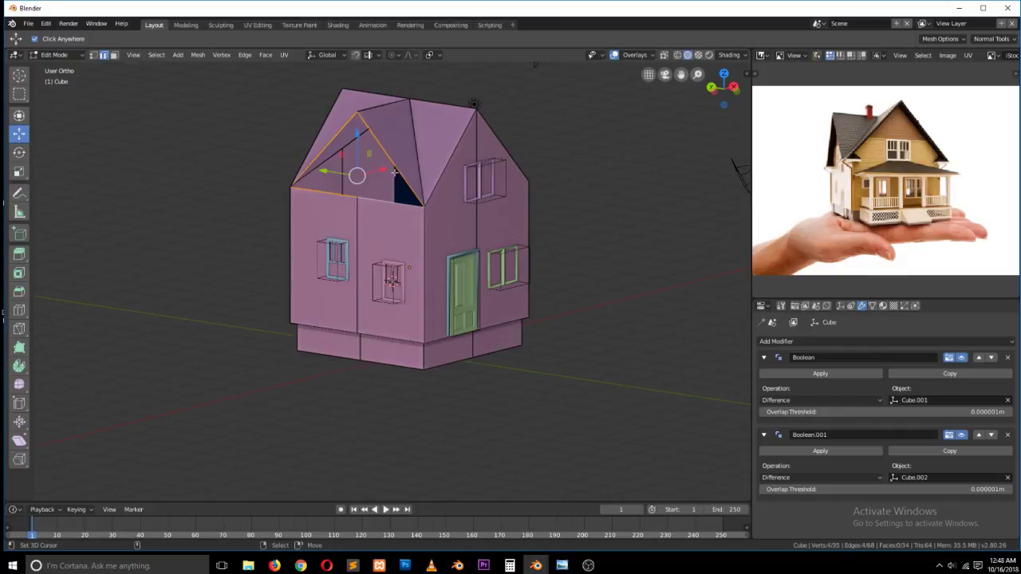
pyautogui.press('f')
pyautogui.press('Tab')
pyautogui.moveTo(411, 193)
pyautogui.mouseDown(button='middle')
pyautogui.moveTo(374, 192)
pyautogui.moveTo(422, 193)
pyautogui.moveTo(463, 178)
pyautogui.moveTo(411, 189)
pyautogui.mouseUp(button='middle')
# - Snap the 3D cursor to the origin of the house body
pyautogui.click(484, 189)
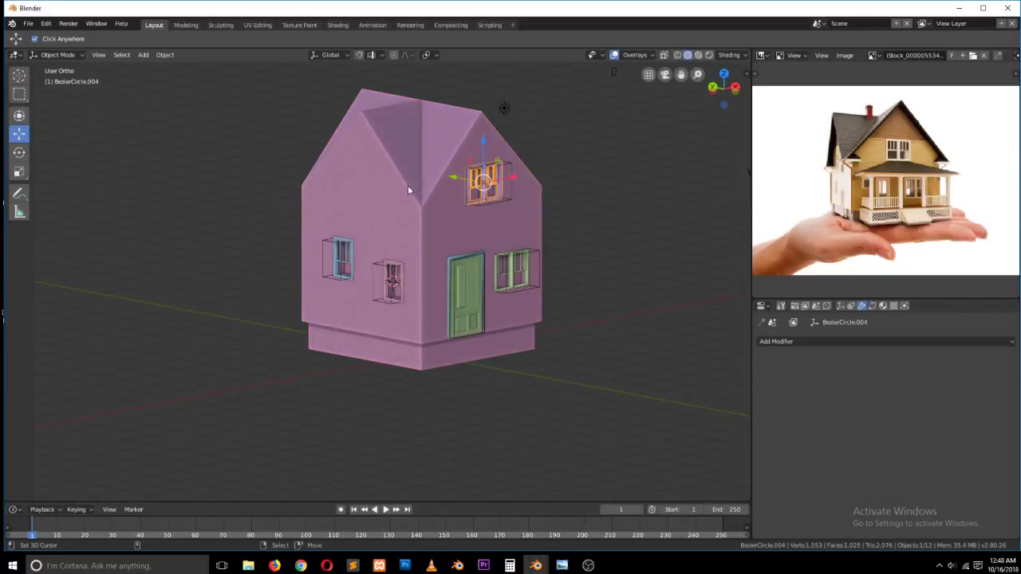
pyautogui.press('KP_7')
pyautogui.scroll(2, 477, 221)
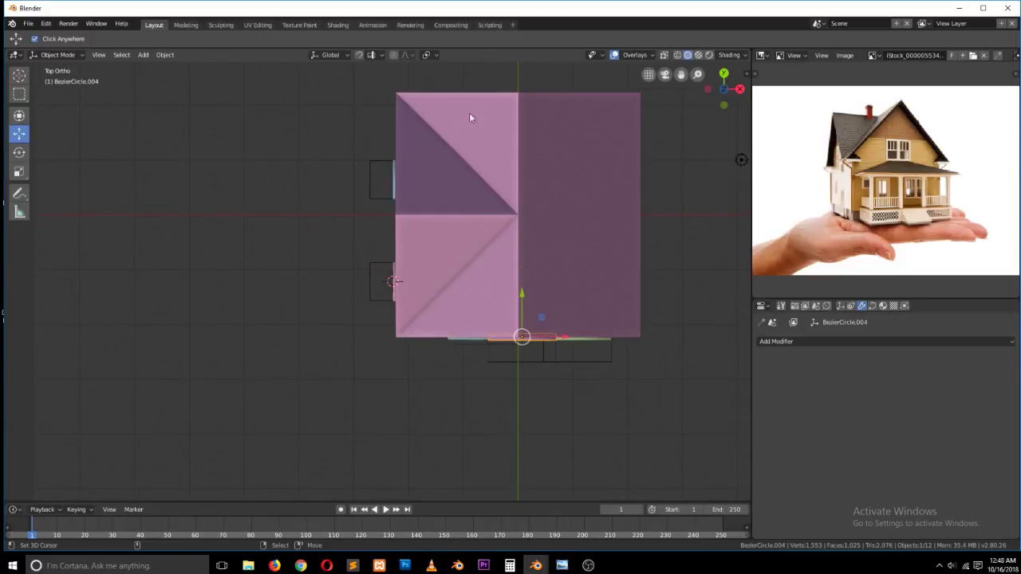
pyautogui.click(522, 231)
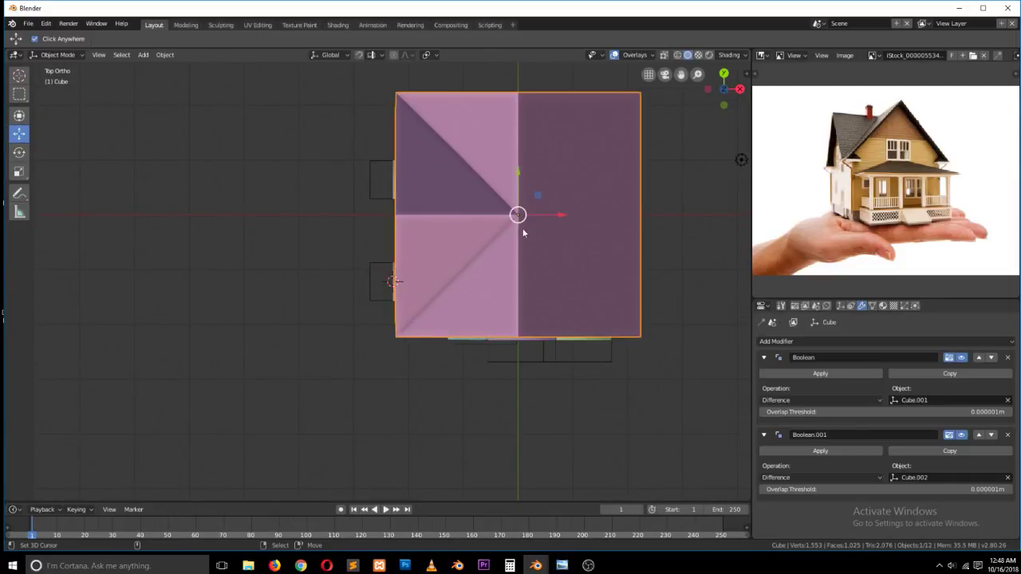
pyautogui.hotkey('shift', 's')
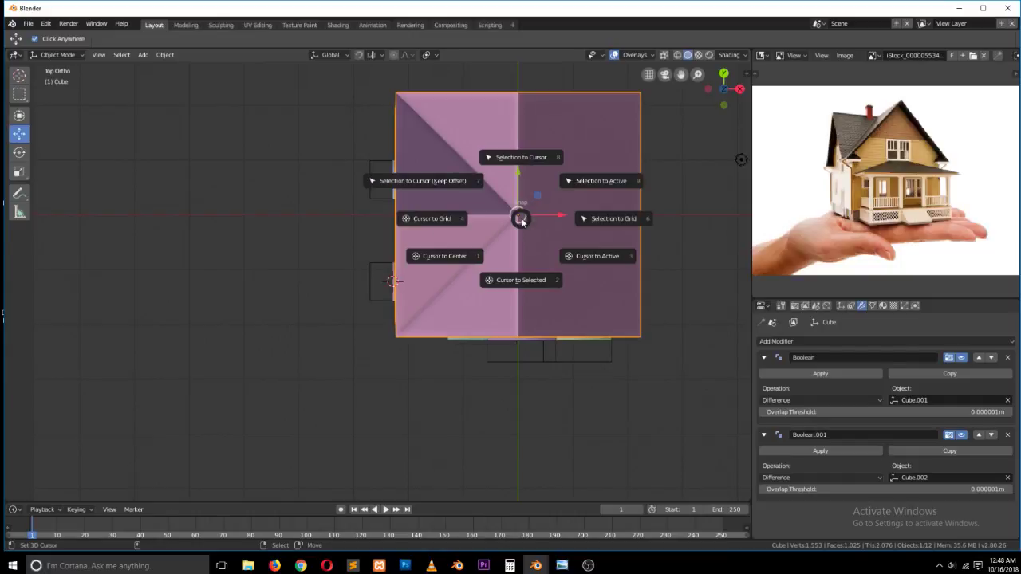
pyautogui.click(529, 277)
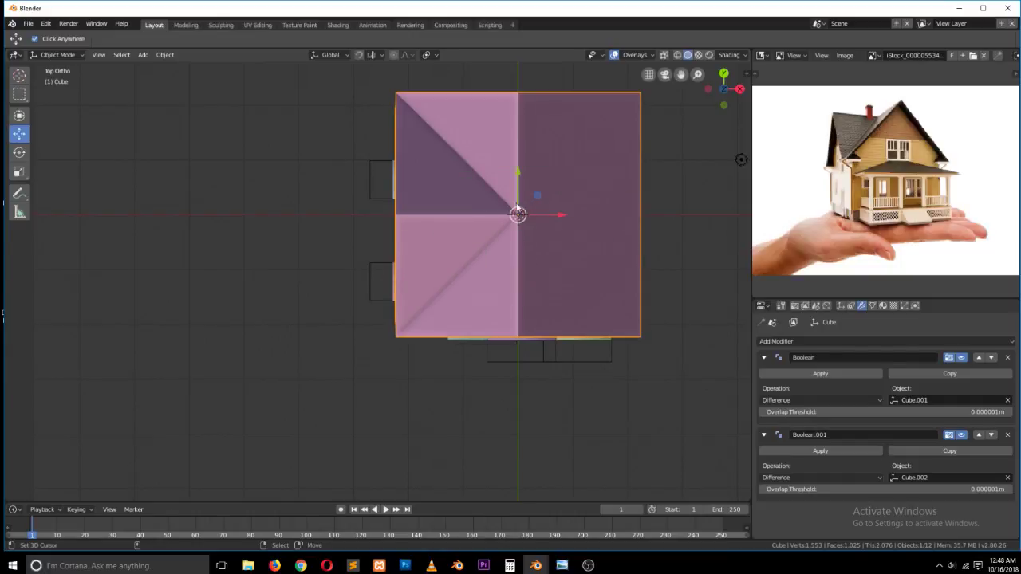
# - Select the upper front window and set the transform pivot point to 3D Cursor
pyautogui.moveTo(524, 303); pyautogui.dragTo(528, 230, button='middle')
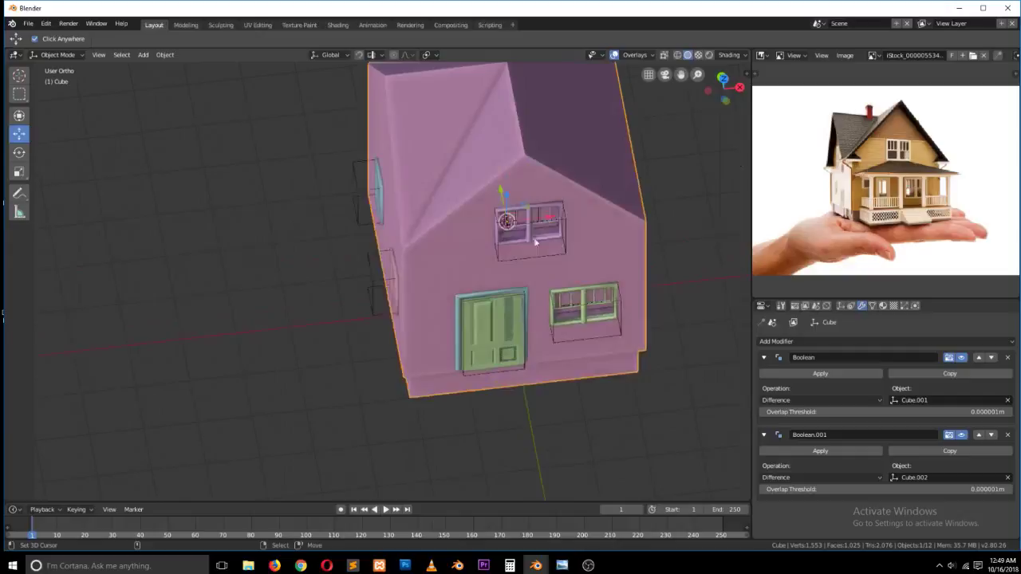
pyautogui.click(529, 223)
pyautogui.press('KP_7')
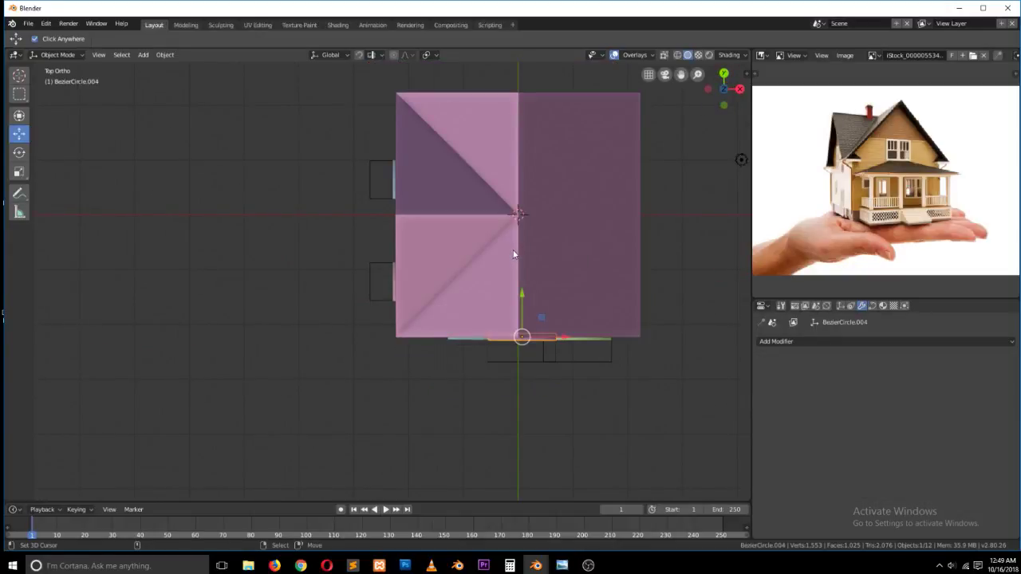
pyautogui.press('.')
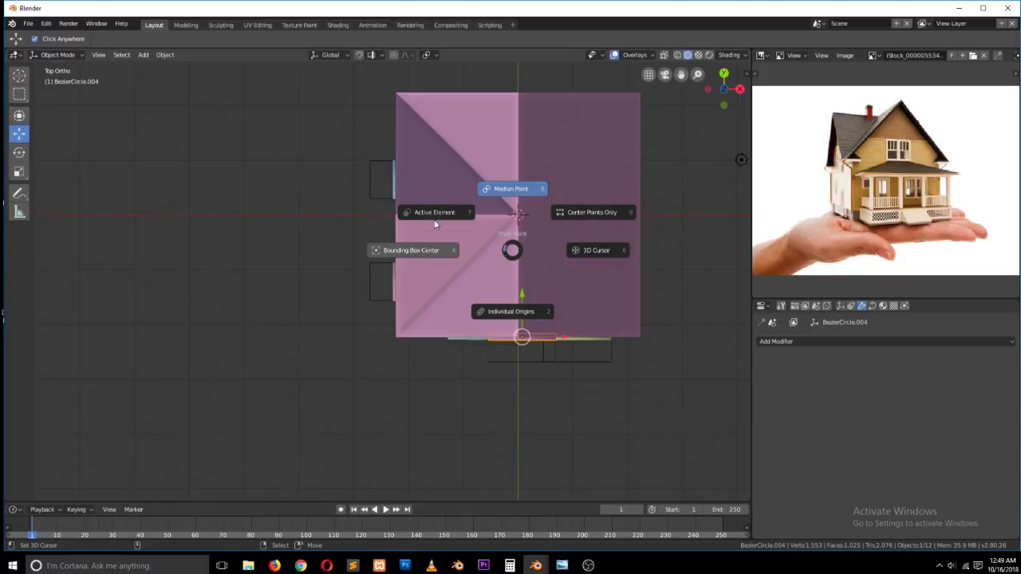
pyautogui.click(615, 252)
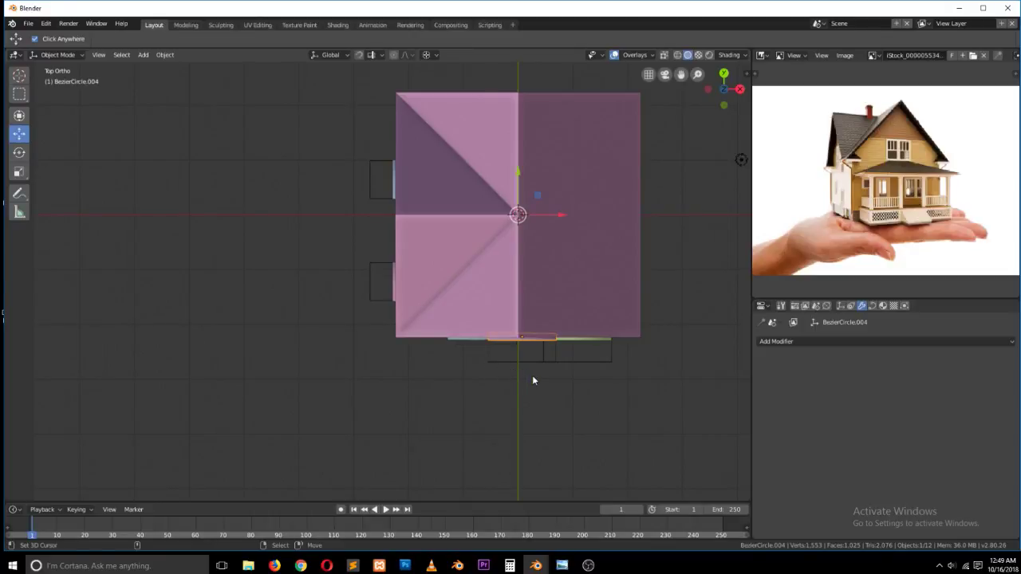
pyautogui.press('r')
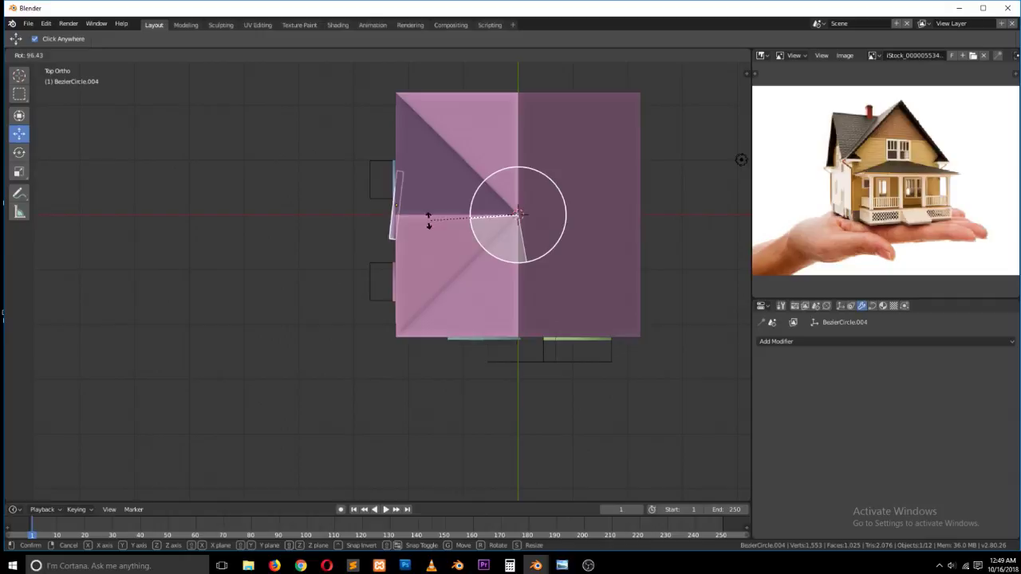
pyautogui.rightClick(479, 279)
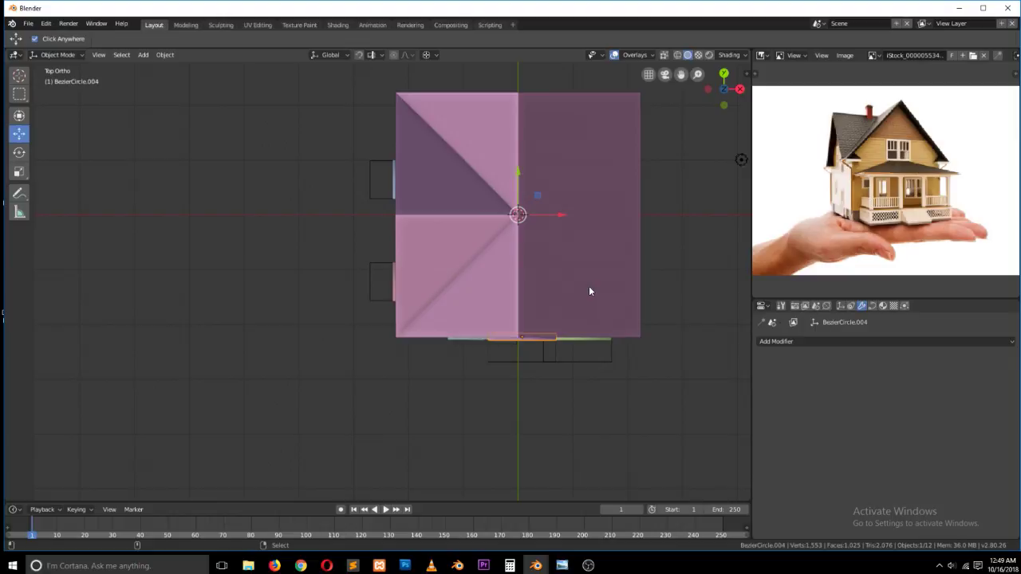
pyautogui.moveTo(549, 337); pyautogui.dragTo(528, 268, button='middle')
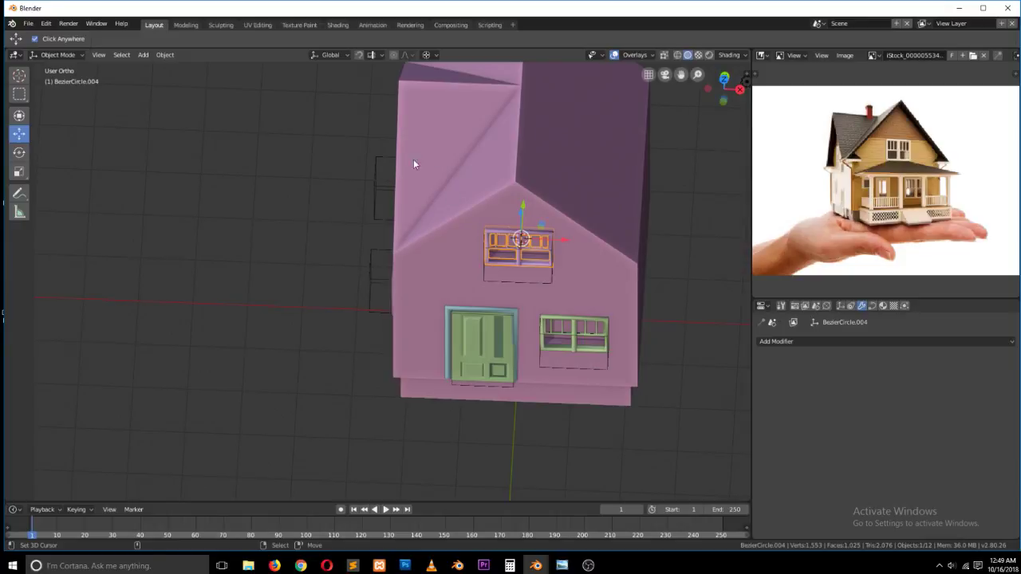
pyautogui.press('KP_7')
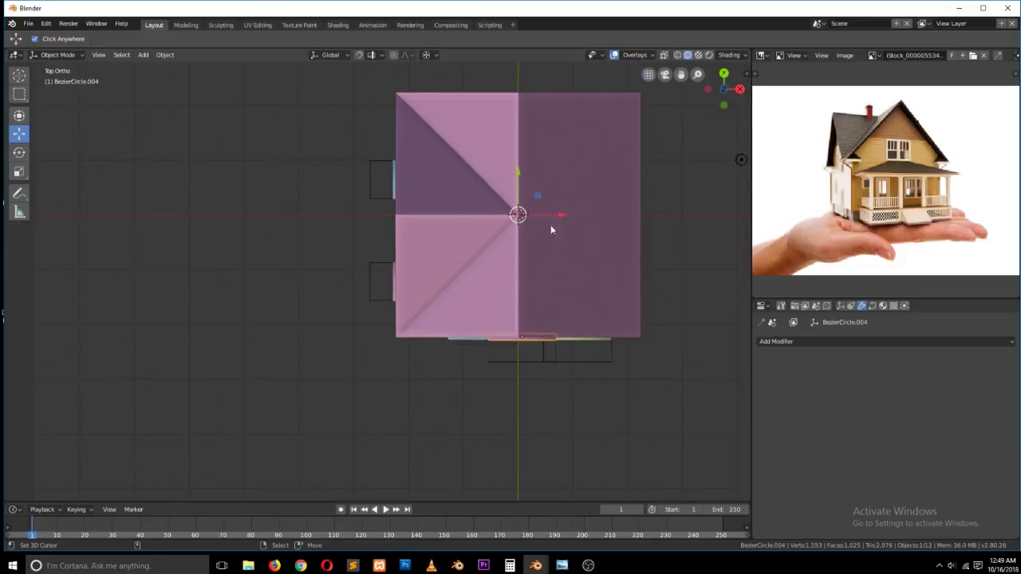
# - Make a linked duplicate of the upper front window and rotate it 90° around the 3D cursor onto the side gable
pyautogui.hotkey('alt', 'd')
pyautogui.rightClick(588, 242)
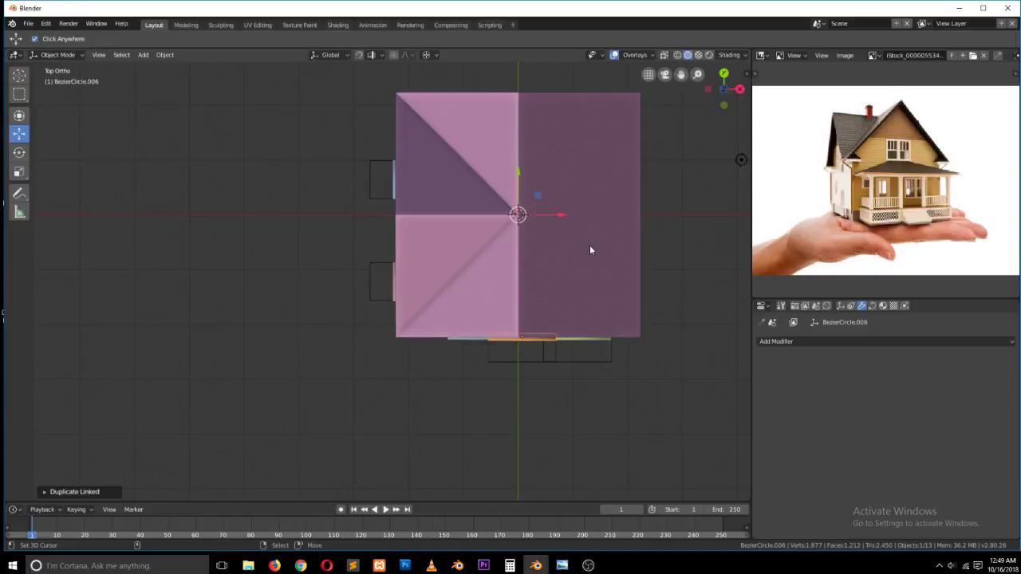
pyautogui.write('r90')
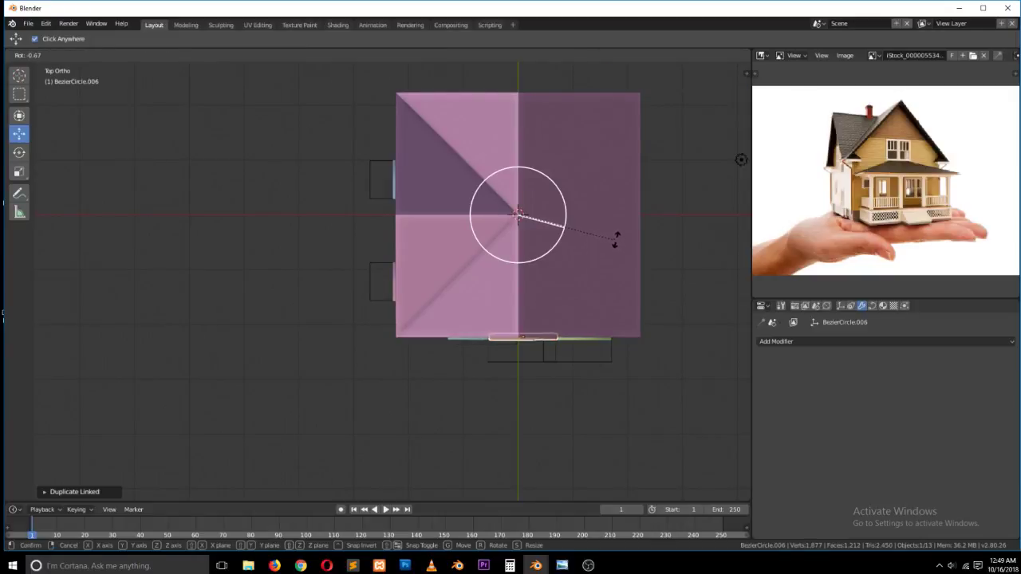
pyautogui.press('Return')
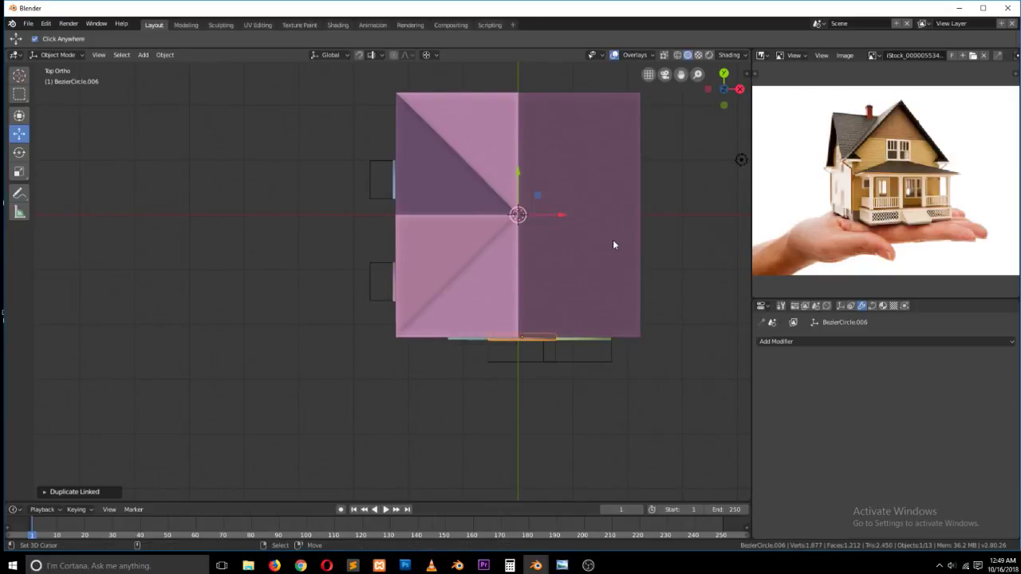
pyautogui.write('r90')
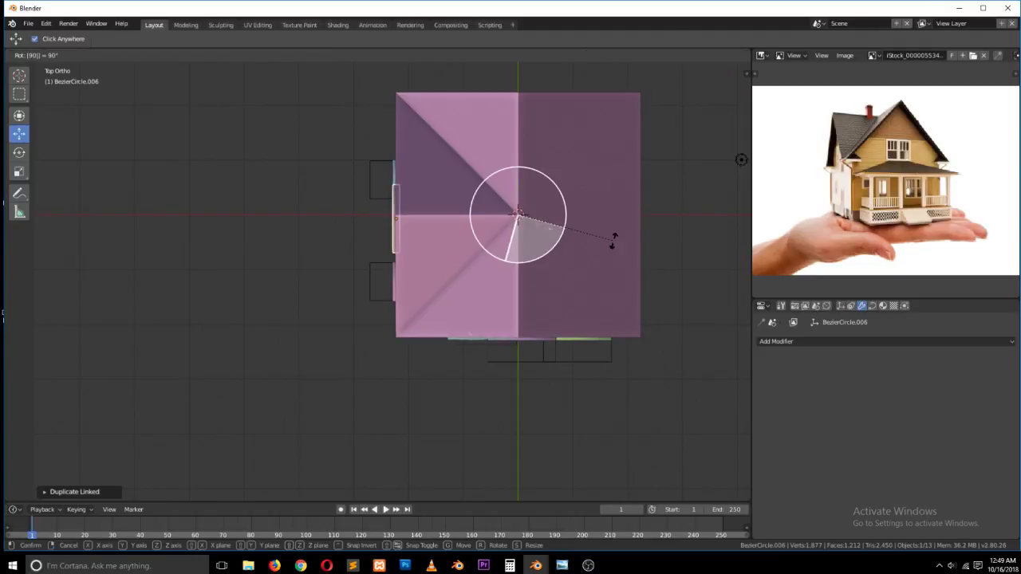
pyautogui.press('Return')
pyautogui.moveTo(524, 268); pyautogui.dragTo(567, 162, button='middle')
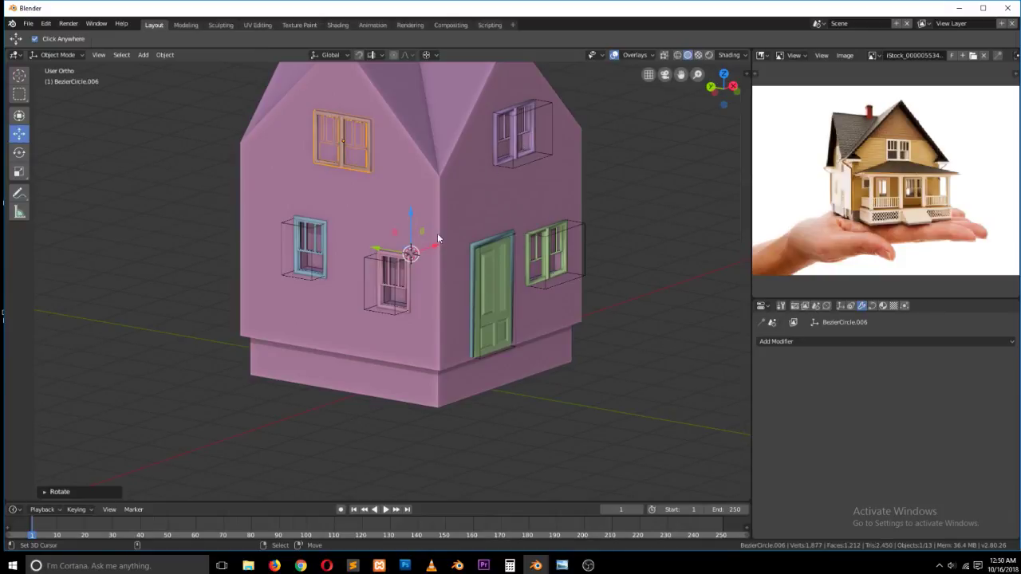
# - In the window cutter mesh, duplicate the upper front window's whole block in place and rotate it 90° around the 3D cursor to the side gable
pyautogui.press('Tab')
pyautogui.press('Tab')
pyautogui.rightClick(550, 132)
pyautogui.rightClick(553, 124)
pyautogui.press('Tab')
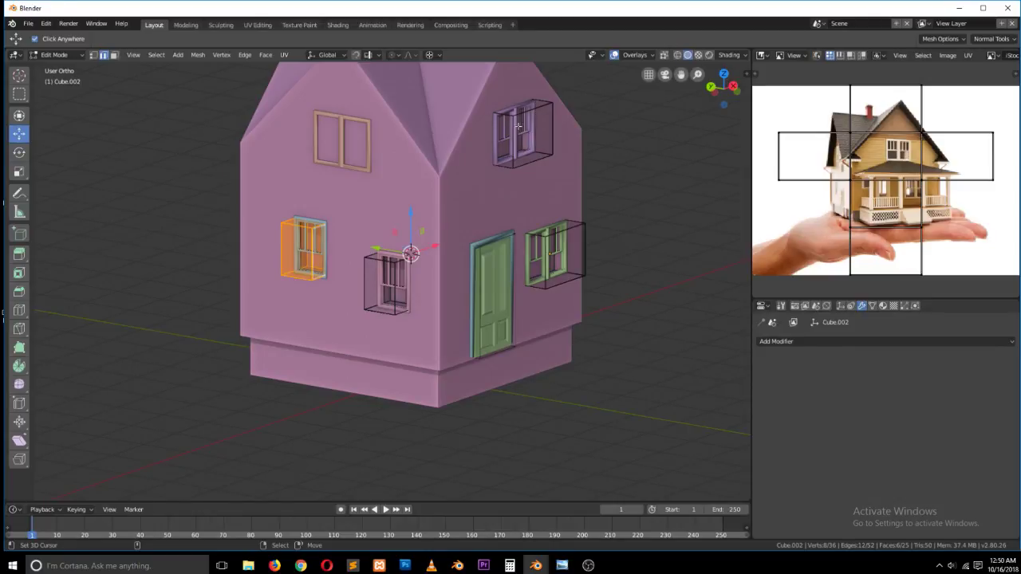
pyautogui.rightClick(512, 125)
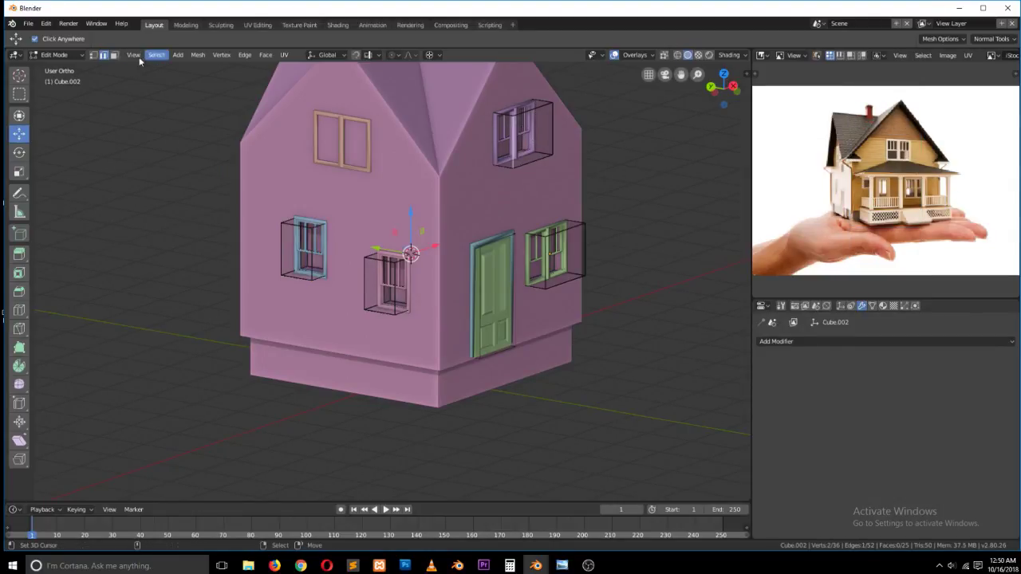
pyautogui.click(114, 54)
pyautogui.rightClick(495, 141)
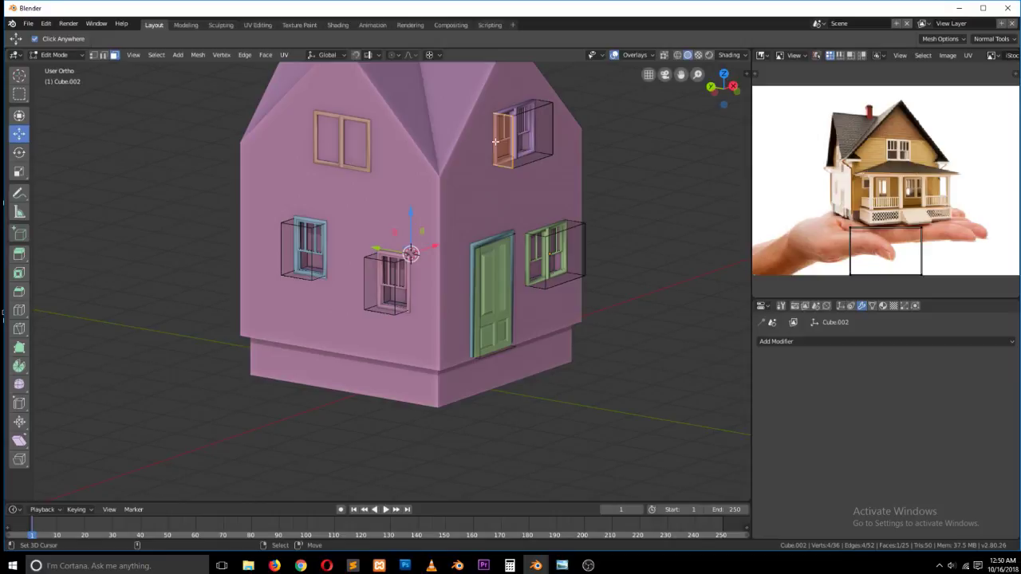
pyautogui.hotkey('ctrl', 'l')
pyautogui.press('KP_7')
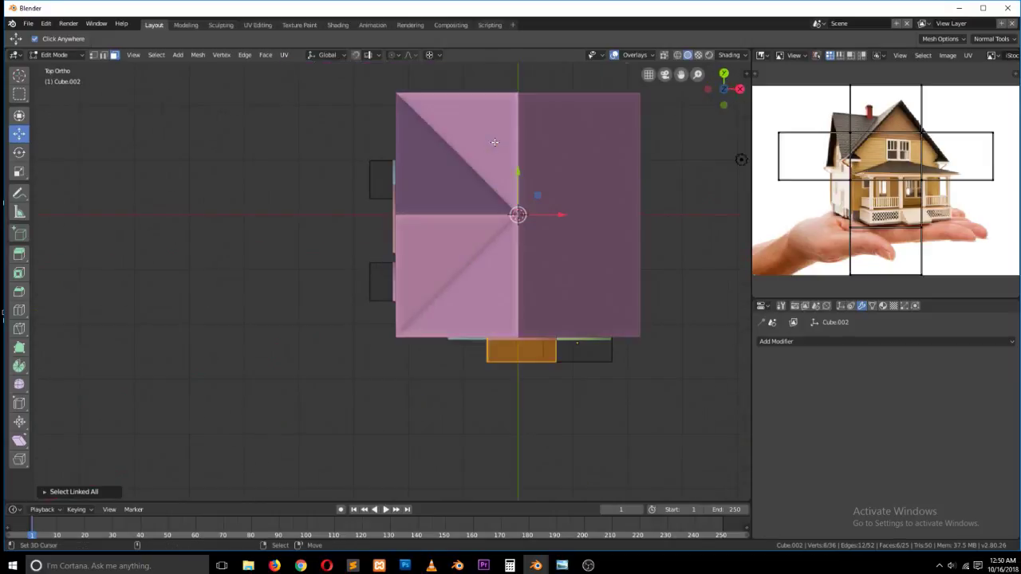
pyautogui.hotkey('shift', 'd')
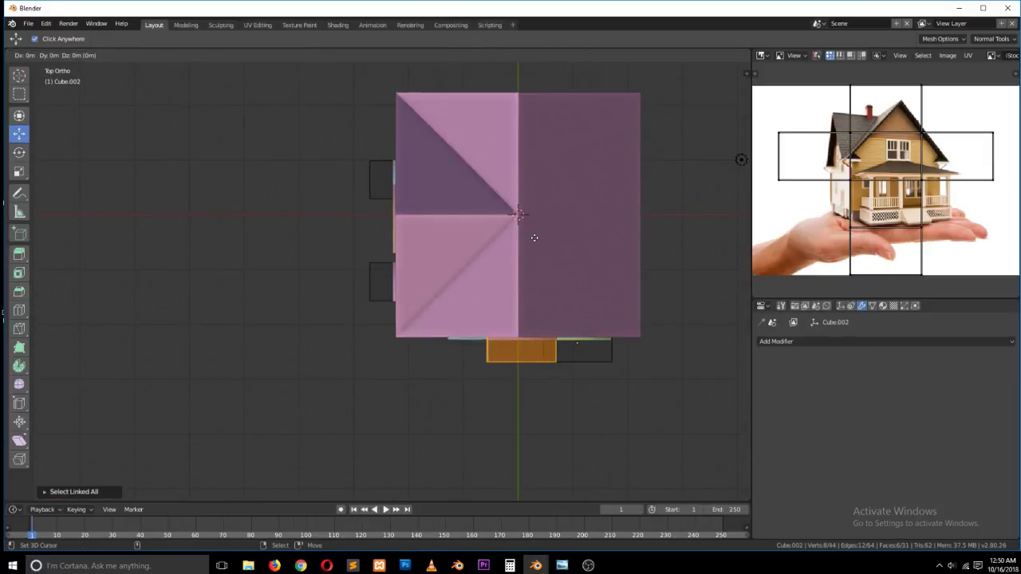
pyautogui.rightClick(516, 211)
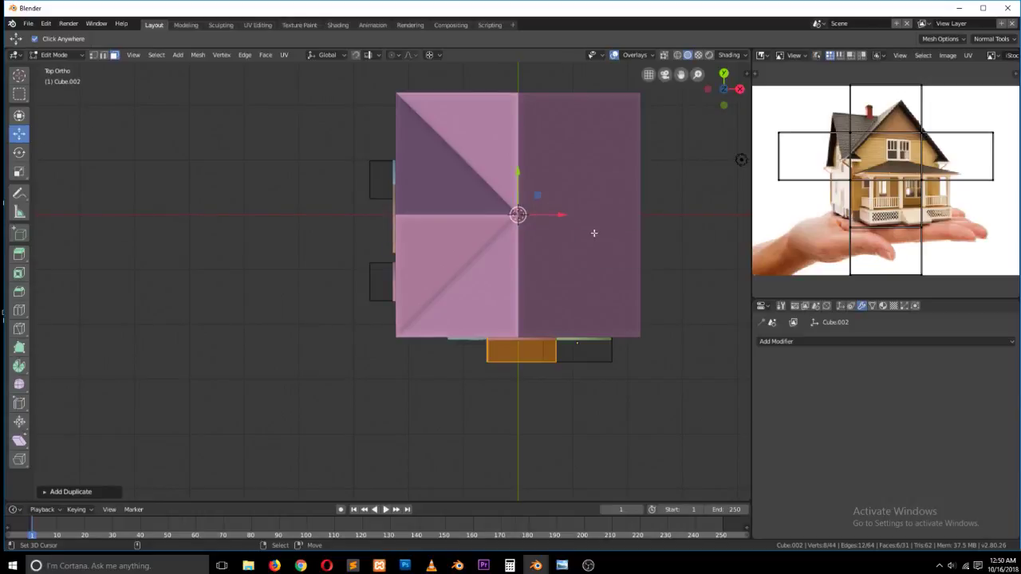
pyautogui.write('r90')
pyautogui.press('Return')
pyautogui.press('Tab')
pyautogui.moveTo(585, 239); pyautogui.dragTo(478, 193, button='middle')
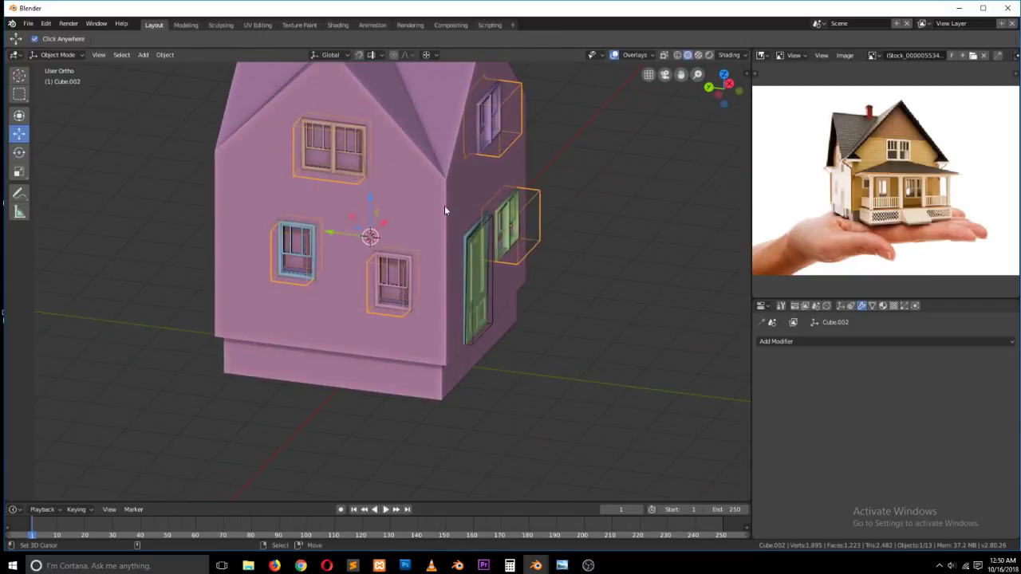
# - Save the scene as untitled.blend on the F: drive
pyautogui.hotkey('ctrl', 's')
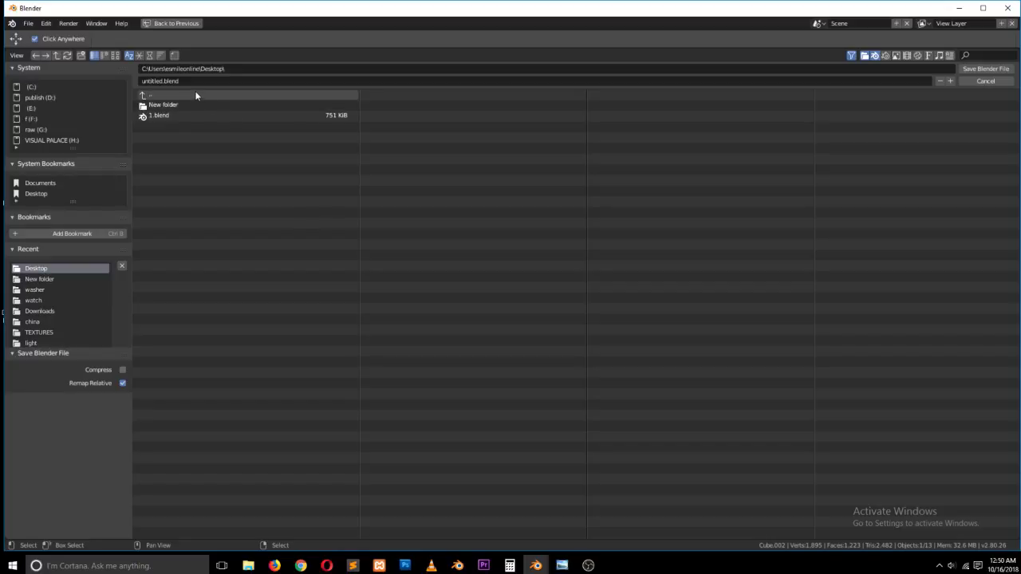
pyautogui.click(45, 99)
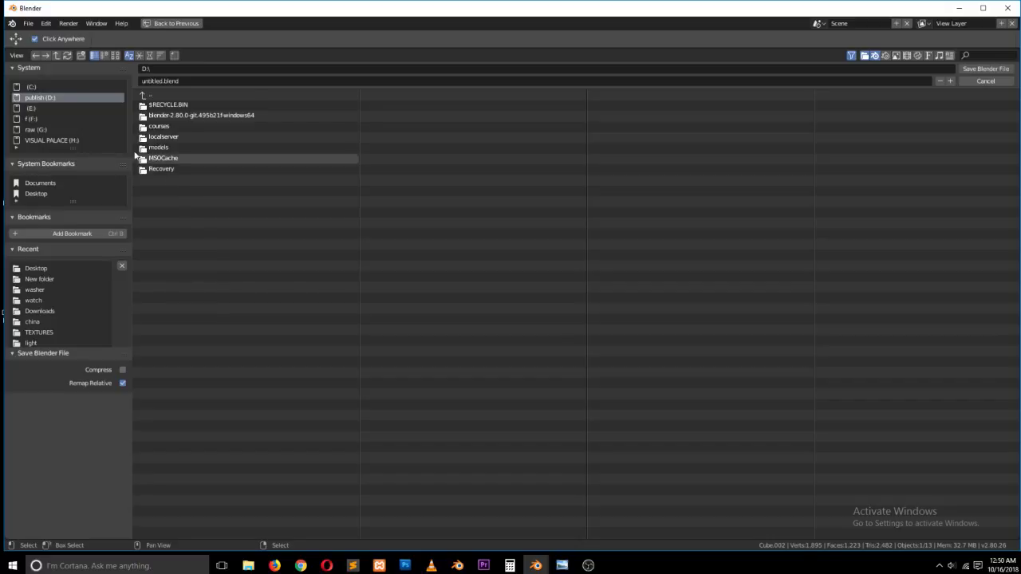
pyautogui.click(46, 130)
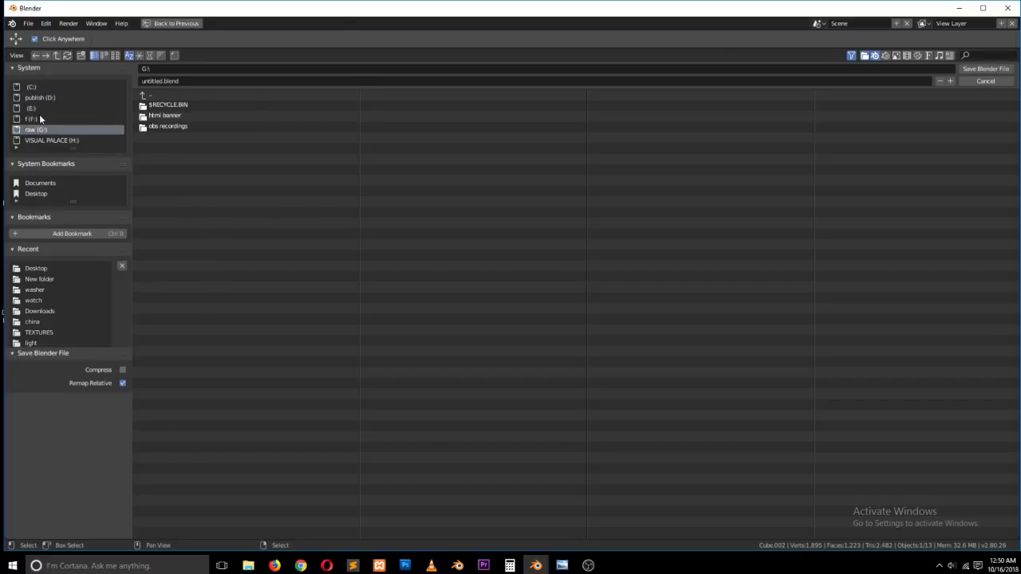
pyautogui.click(42, 117)
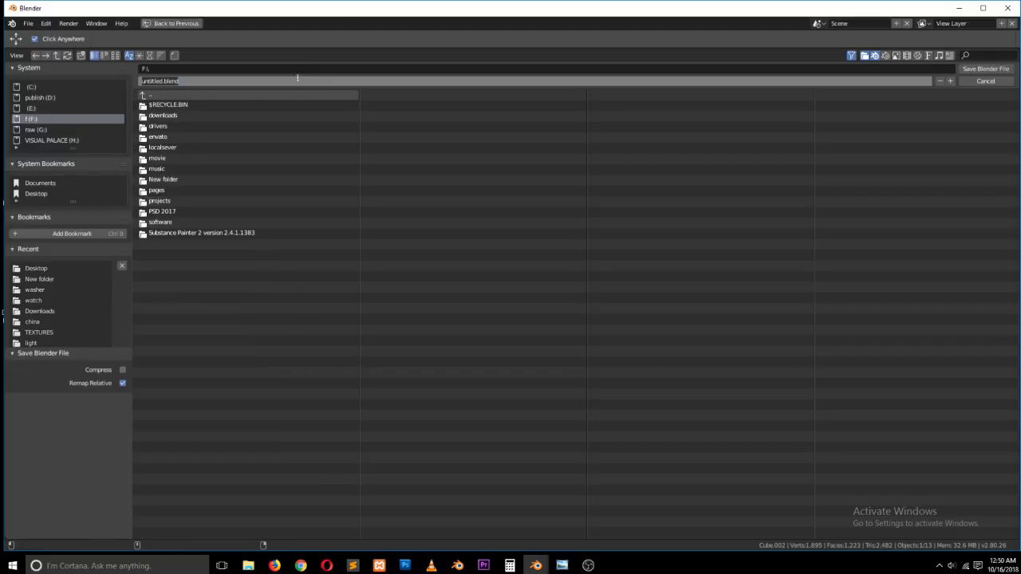
pyautogui.click(1007, 68)
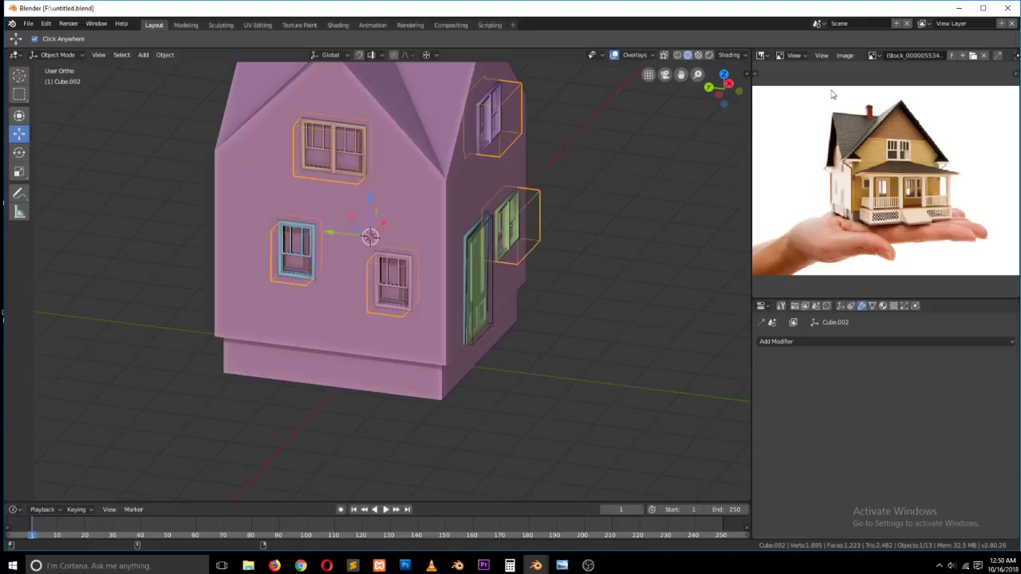
# - Examine the house model from the front and side against the reference photo, especially the area around the door and porch
pyautogui.moveTo(451, 204); pyautogui.dragTo(676, 201, button='middle')
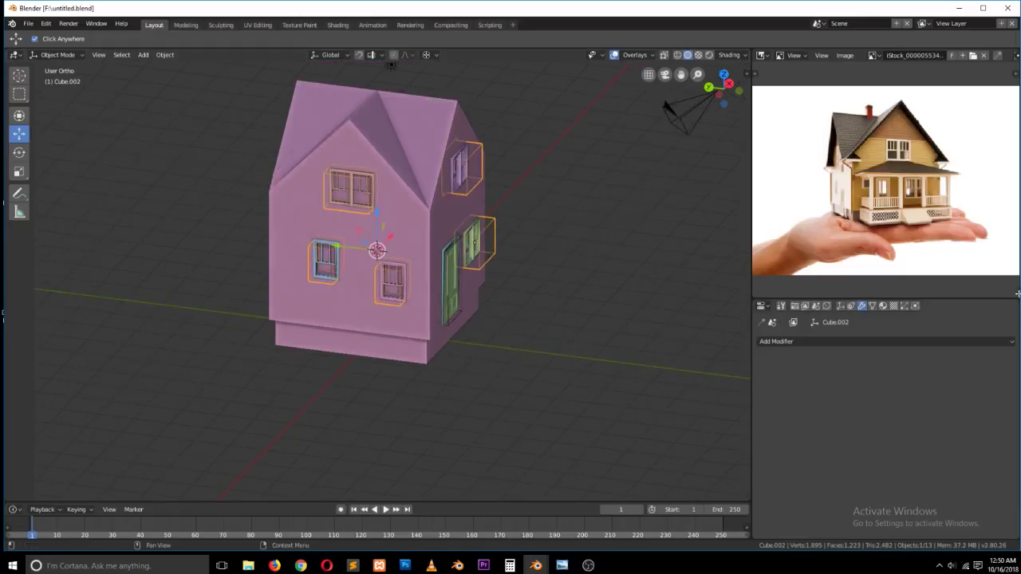
pyautogui.click(300, 566)
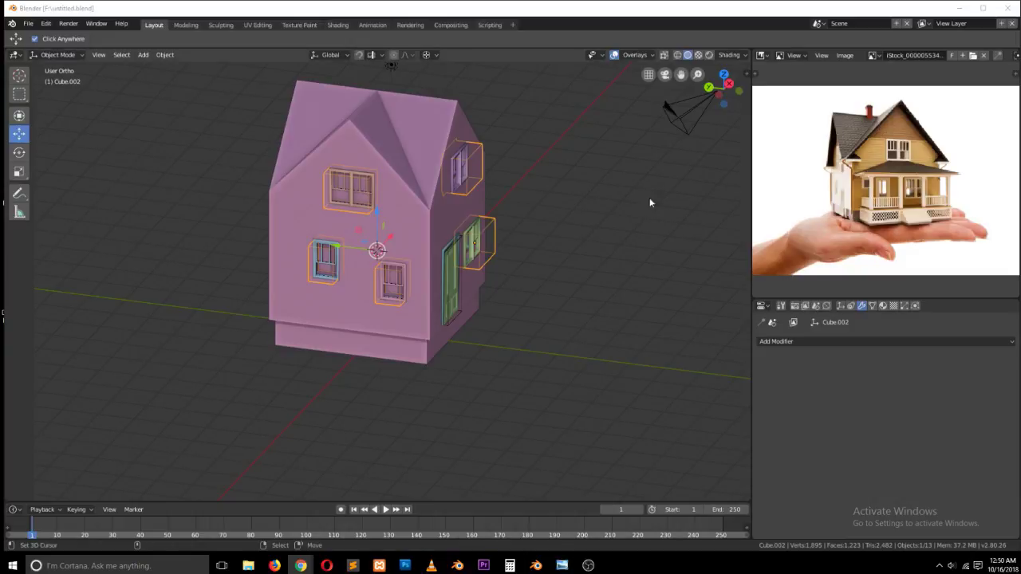
pyautogui.click(612, 184)
pyautogui.moveTo(514, 216); pyautogui.dragTo(468, 199, button='middle')
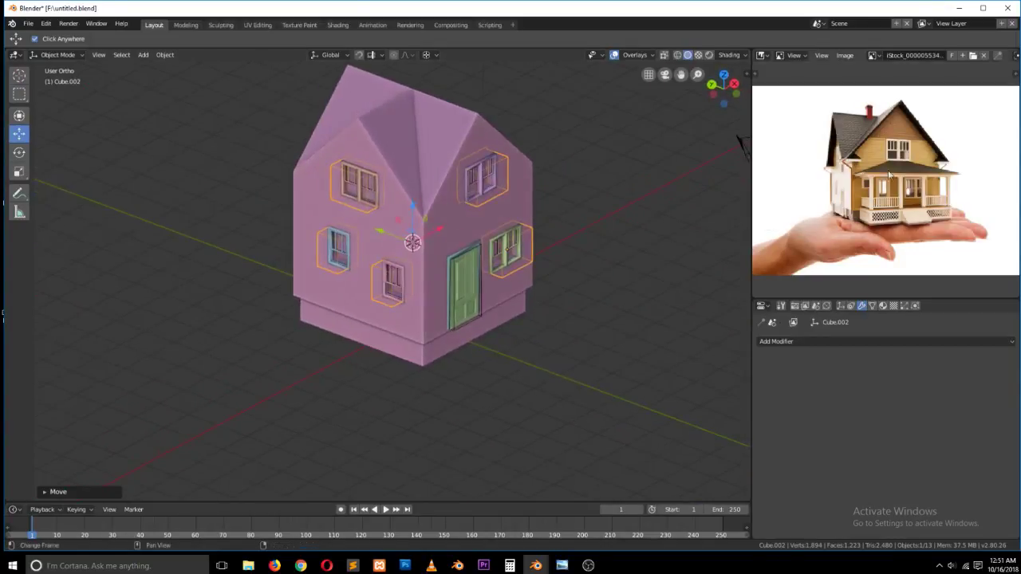
pyautogui.scroll(1, 895, 206)
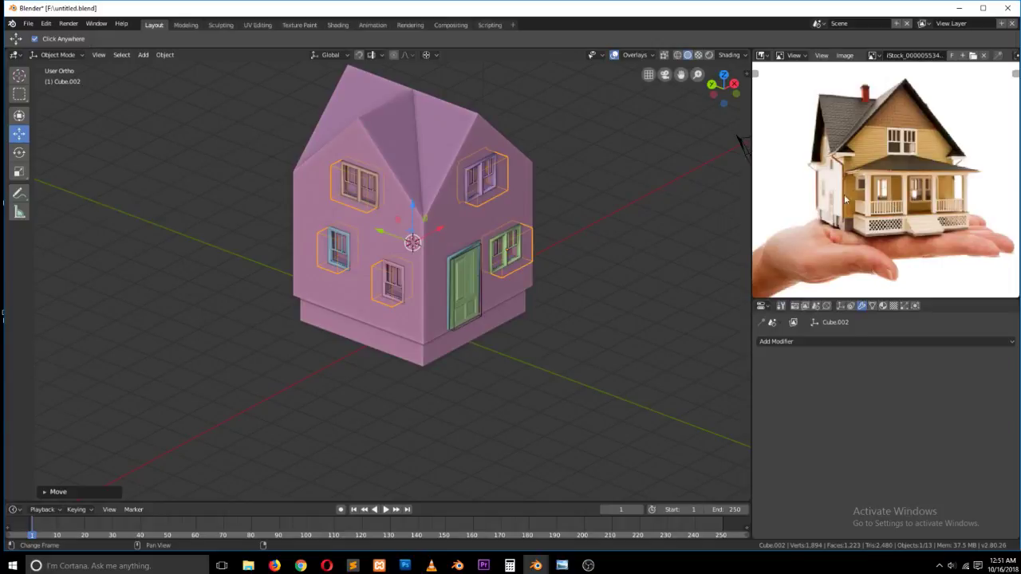
pyautogui.moveTo(550, 211); pyautogui.dragTo(533, 183, button='middle')
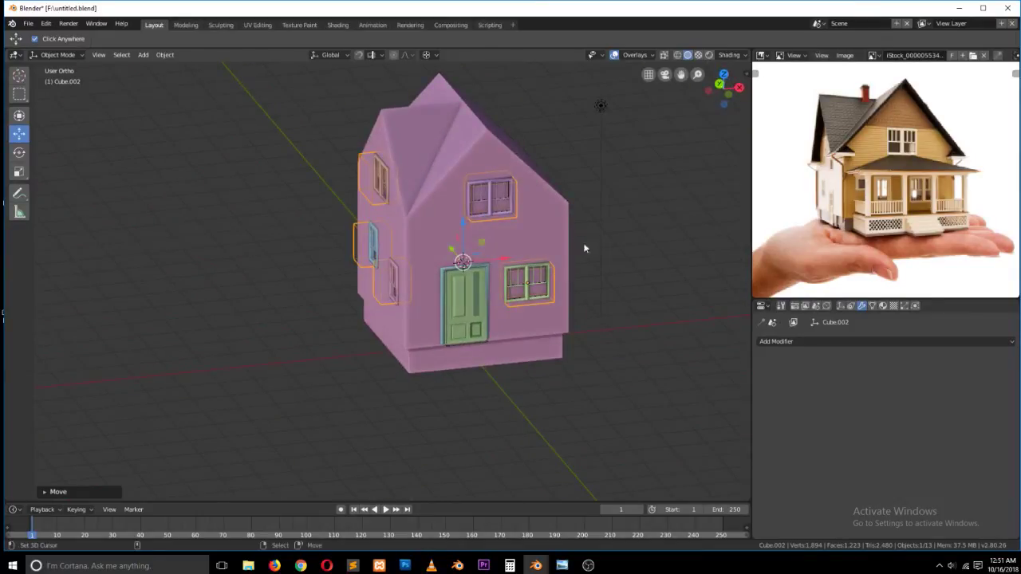
pyautogui.moveTo(415, 225); pyautogui.dragTo(399, 198, button='middle')
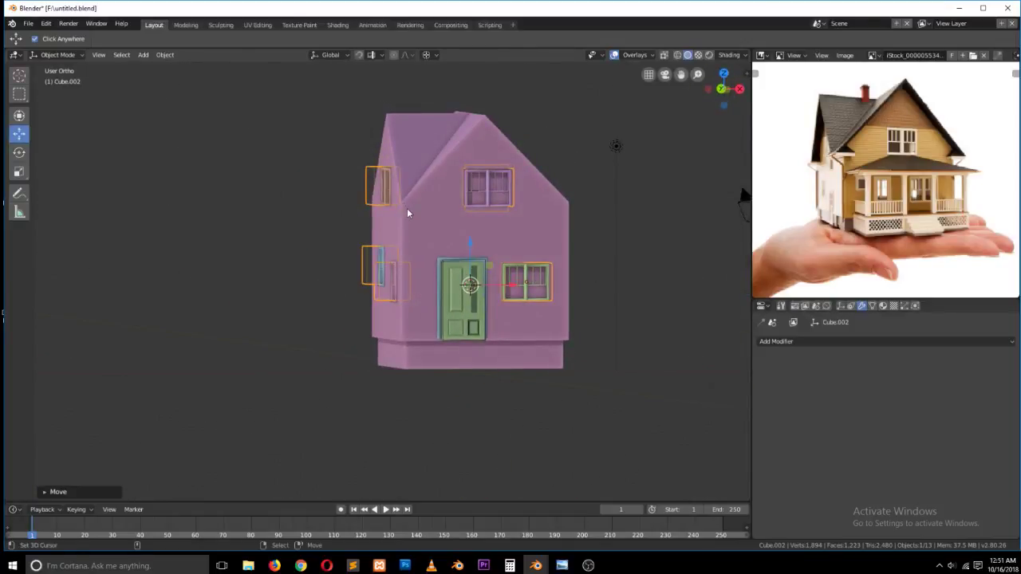
pyautogui.press('KP_1')
pyautogui.moveTo(453, 203); pyautogui.dragTo(533, 228, button='middle')
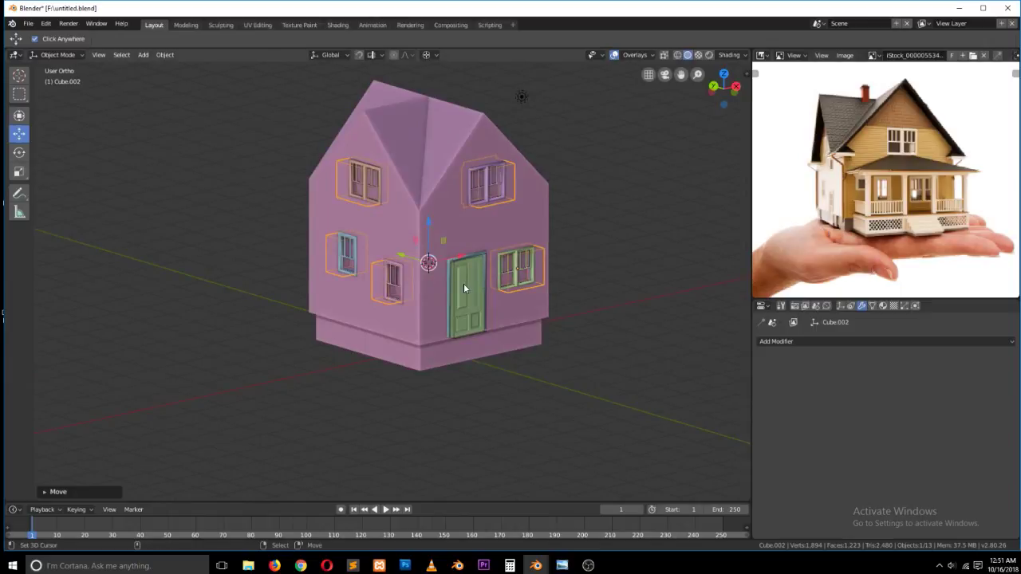
pyautogui.scroll(2, 466, 283)
pyautogui.scroll(1, 473, 285)
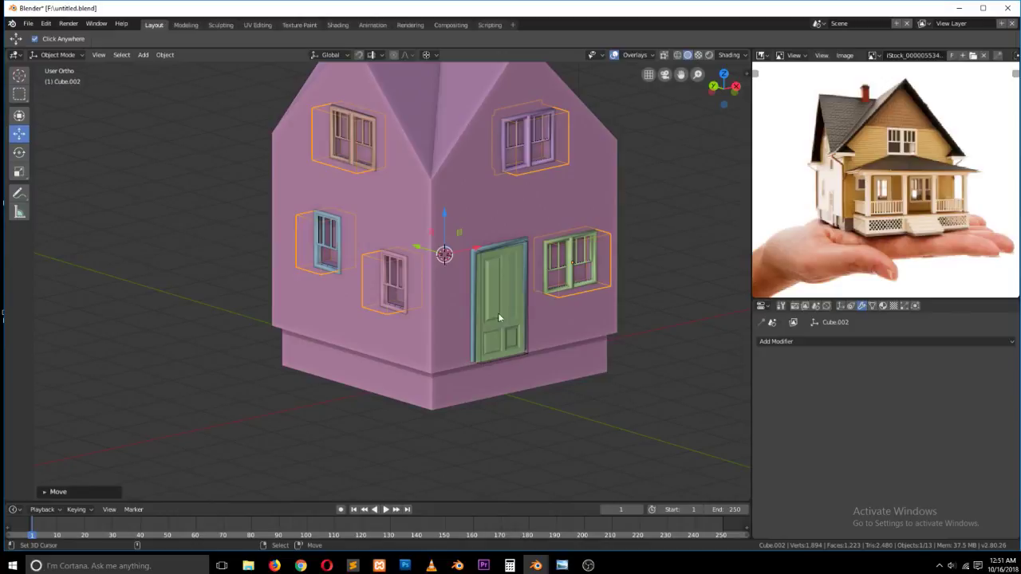
# - Place the 3D cursor just outside the front wall in top view and add a plane there
pyautogui.press('KP_7')
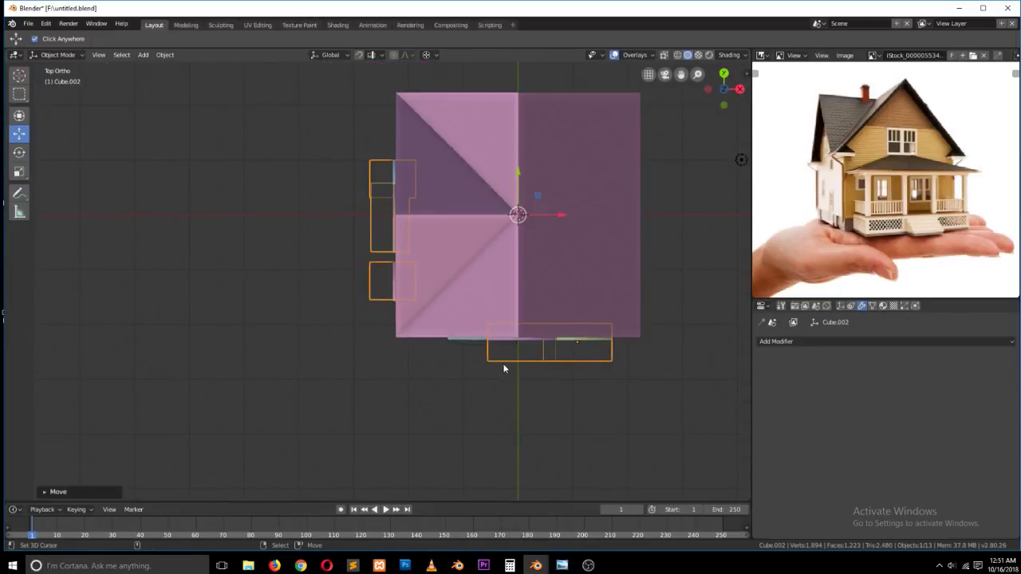
pyautogui.moveTo(521, 373); pyautogui.dragTo(519, 375)
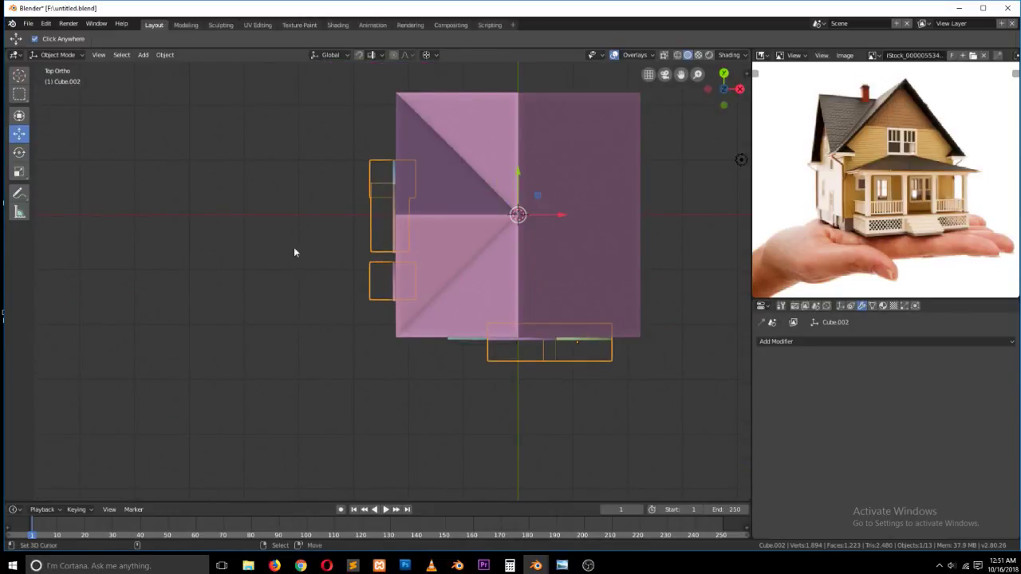
pyautogui.click(19, 75)
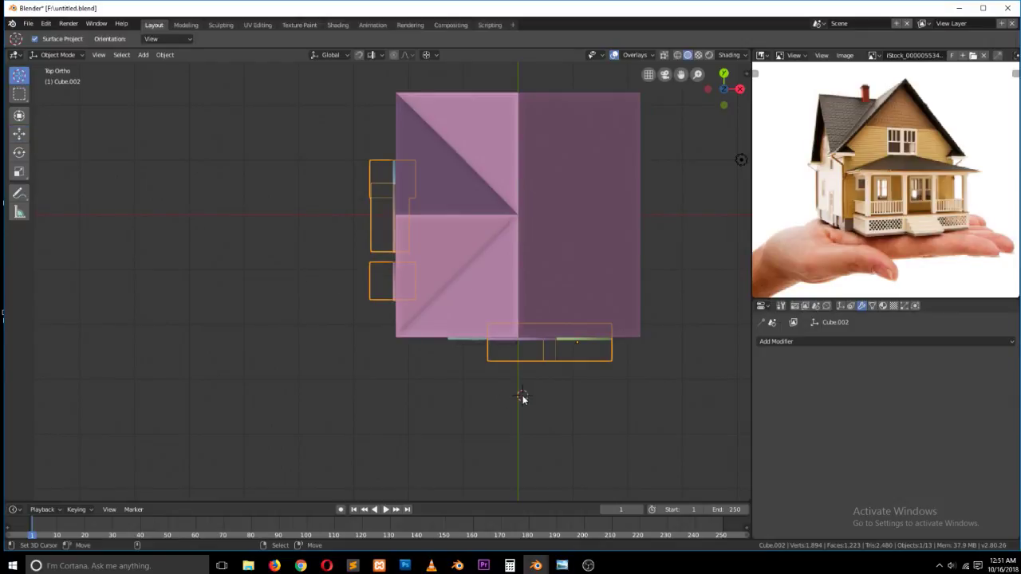
pyautogui.hotkey('shift', 'a')
pyautogui.moveTo(502, 351)
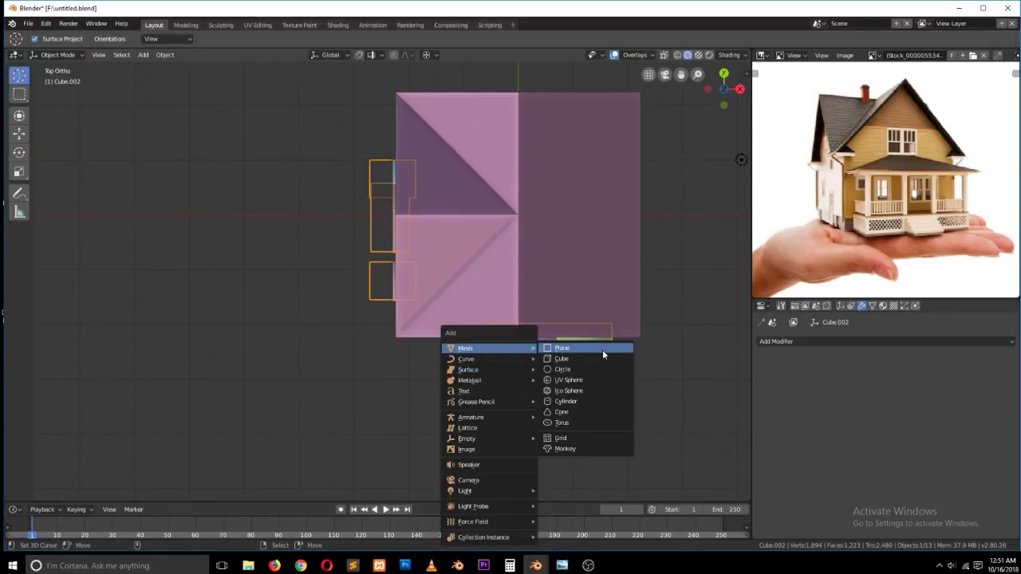
pyautogui.click(602, 349)
# - Shorten the new plane along Y and move it along Y up against the front wall
pyautogui.press('s')
pyautogui.press('y')
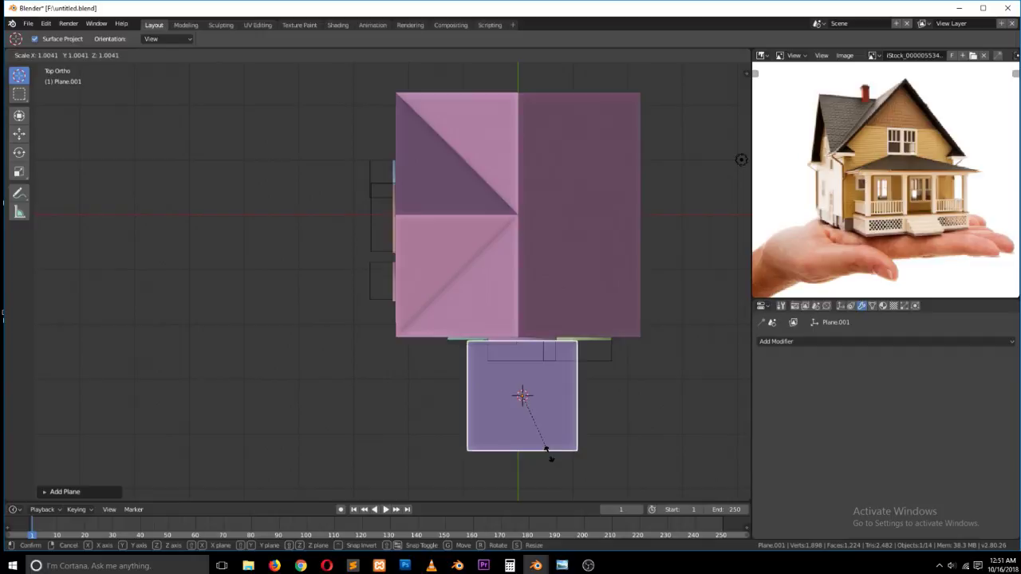
pyautogui.click(539, 432)
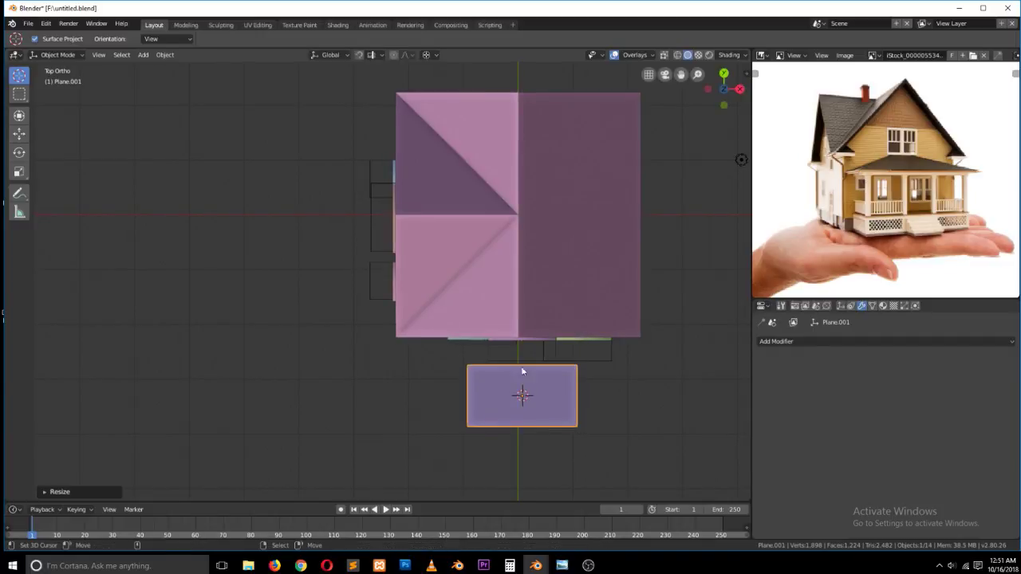
pyautogui.press('g')
pyautogui.press('y')
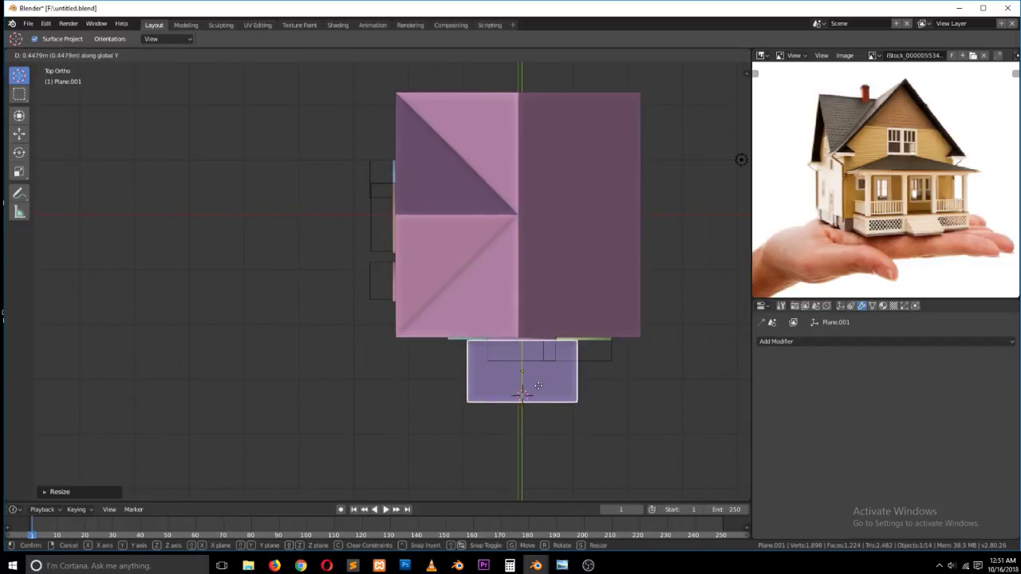
pyautogui.click(539, 391)
# - Lower the plane along Z to the bottom of the door and widen it along X to nearly the front wall's width
pyautogui.press('KP_1')
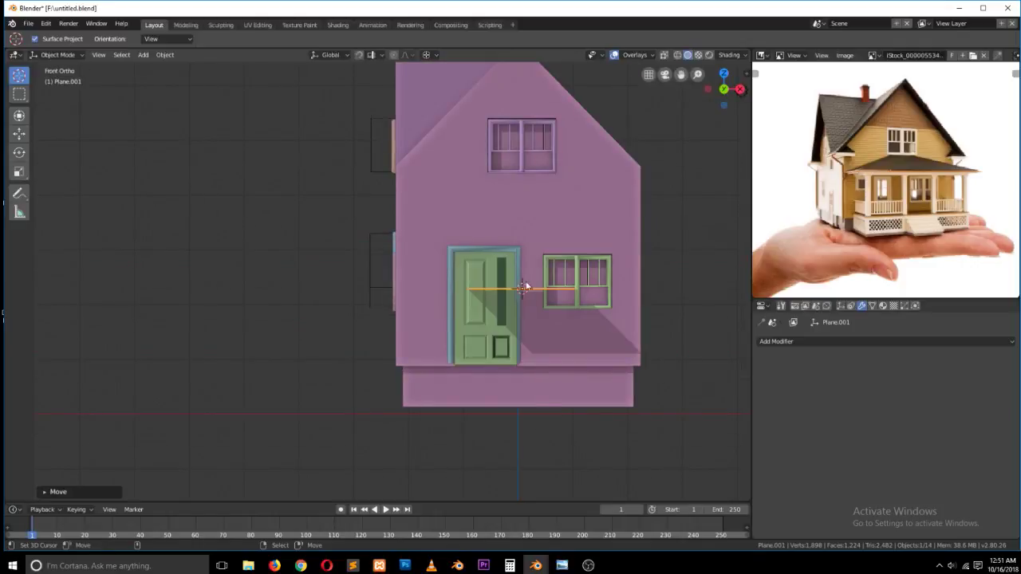
pyautogui.press('g')
pyautogui.press('z')
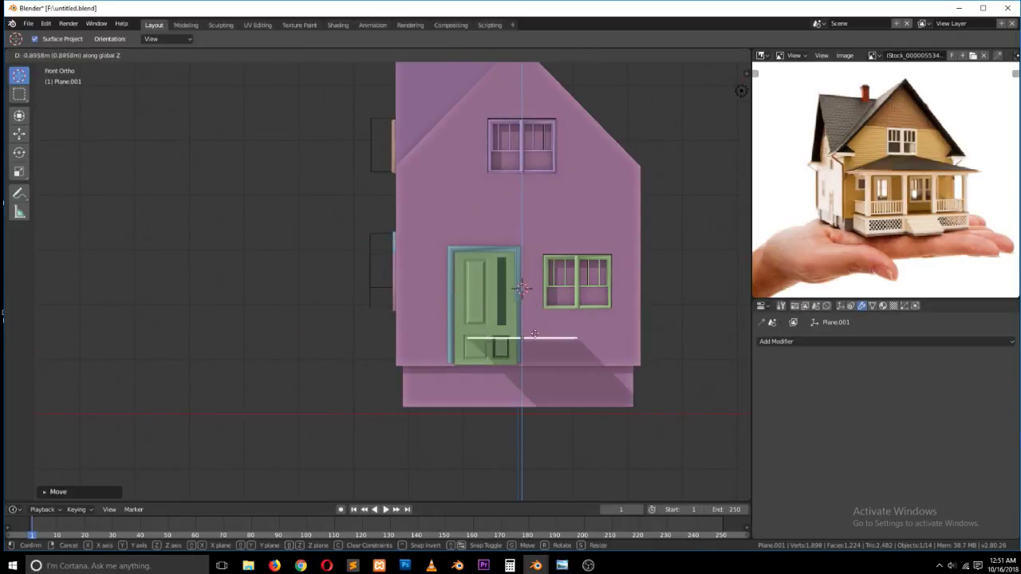
pyautogui.click(536, 359)
pyautogui.press('s')
pyautogui.press('x')
pyautogui.click(630, 362)
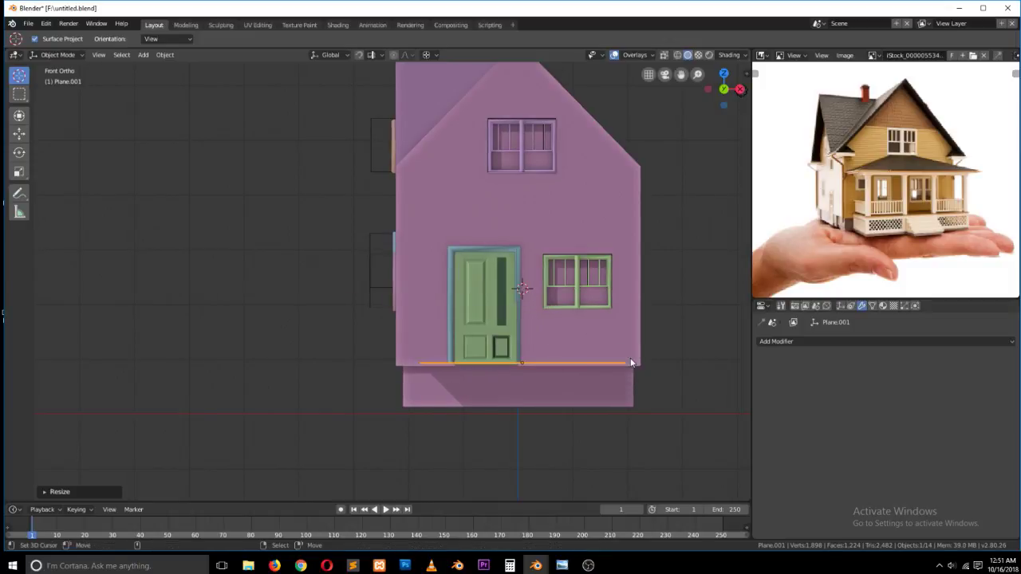
# - Set the pivot point to Active Element and extrude the porch plane down about 0.11 m into a slab
pyautogui.press('.')
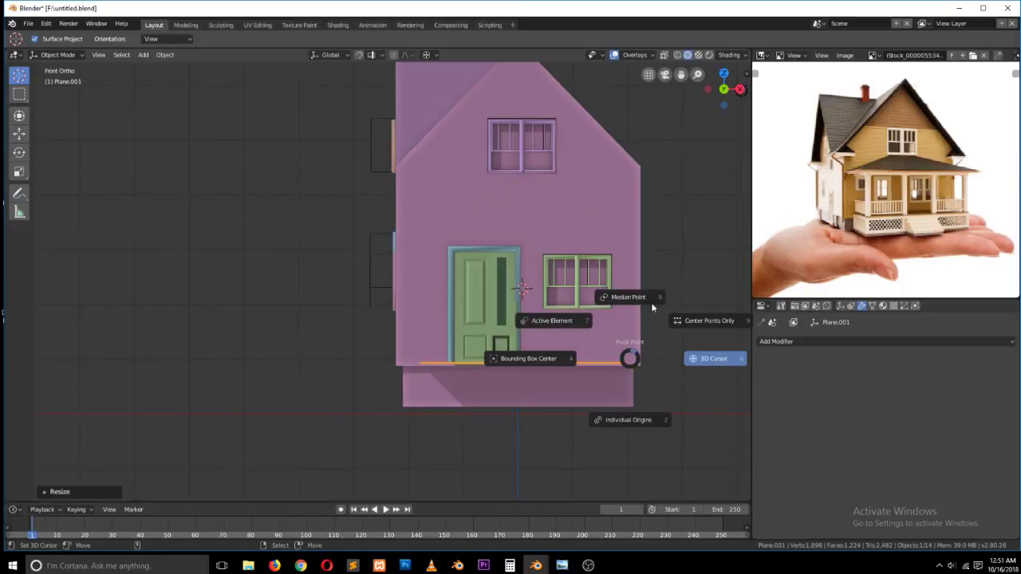
pyautogui.click(559, 323)
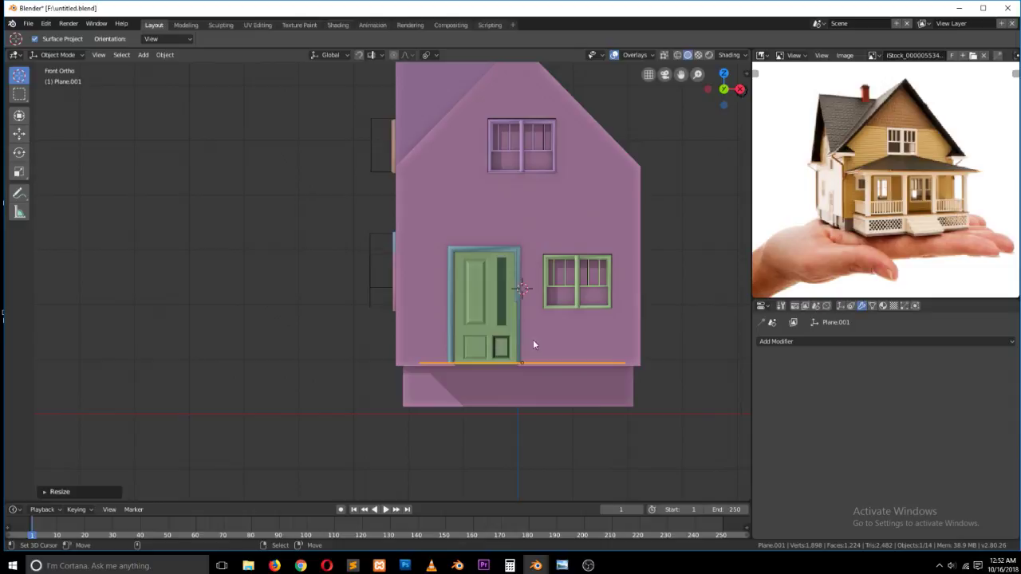
pyautogui.moveTo(542, 398); pyautogui.dragTo(570, 423, button='middle')
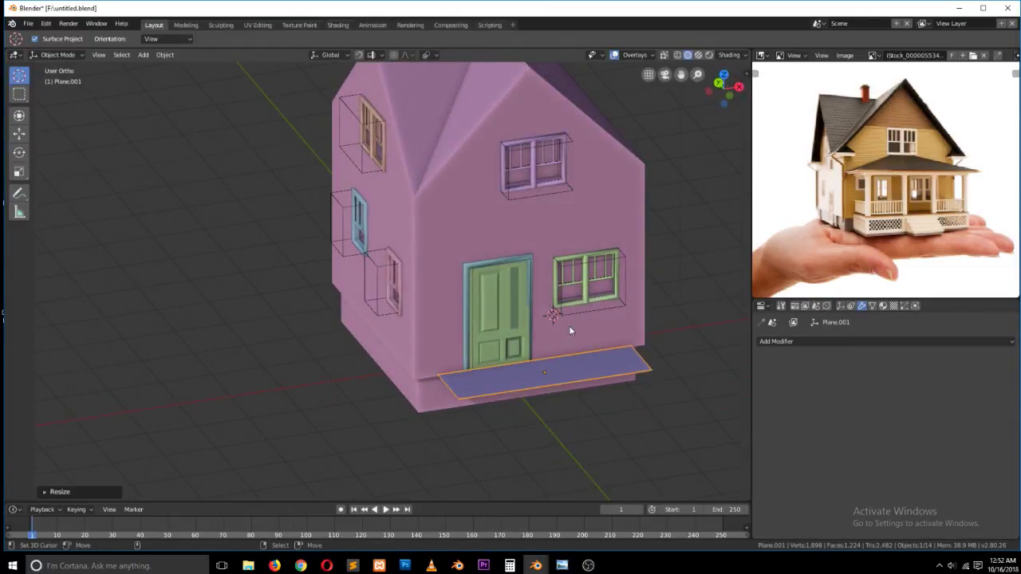
pyautogui.press('Tab')
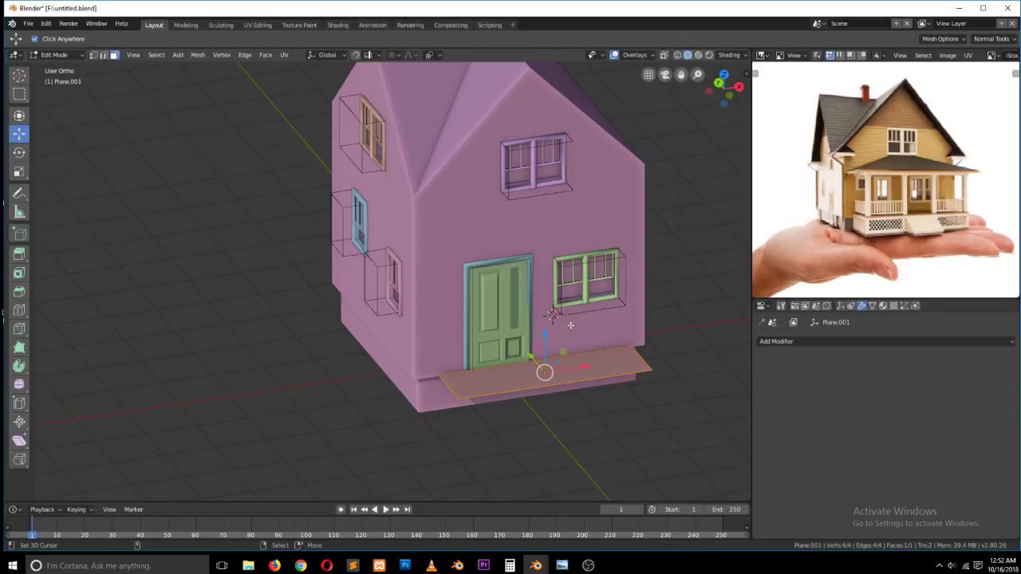
pyautogui.press('e')
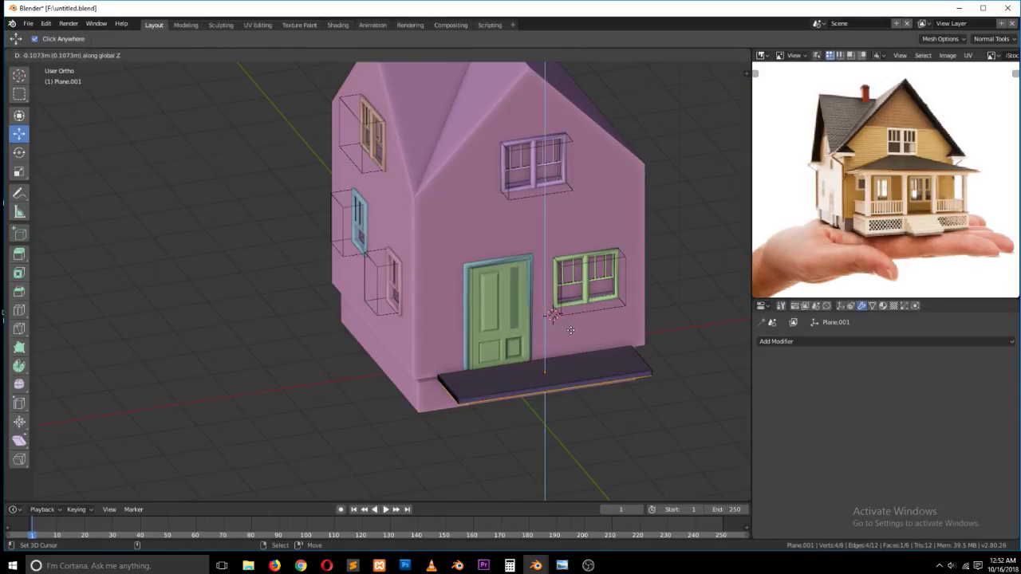
pyautogui.click(570, 330)
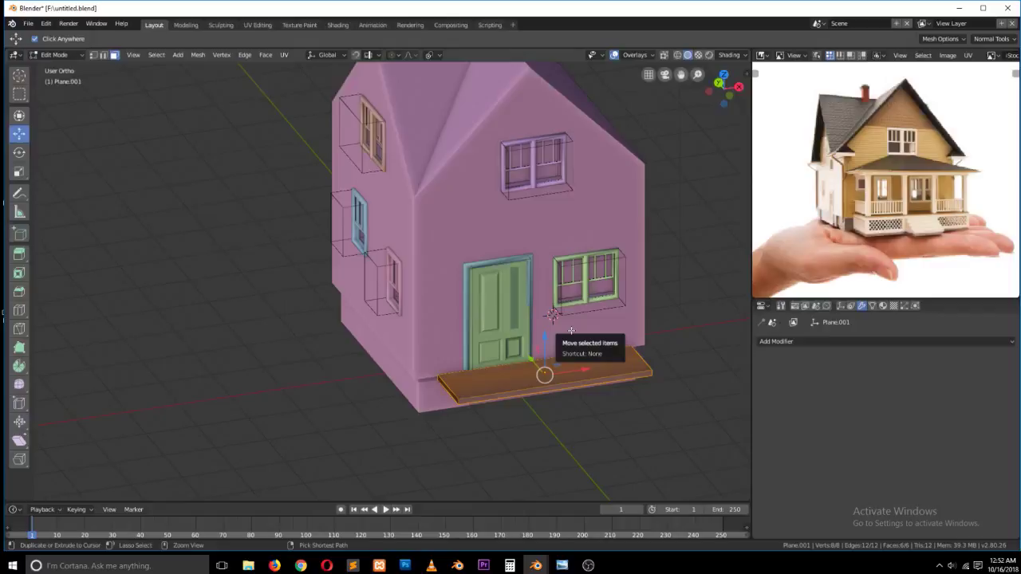
# - Flip the normals of all faces of the porch slab
pyautogui.hotkey('ctrl', 'n')
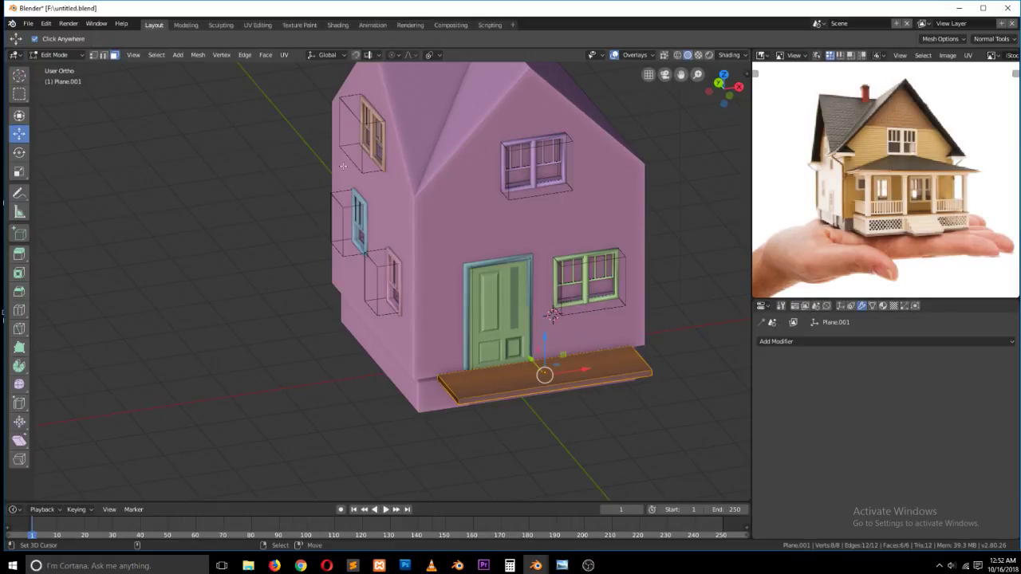
pyautogui.click(198, 54)
pyautogui.moveTo(237, 198)
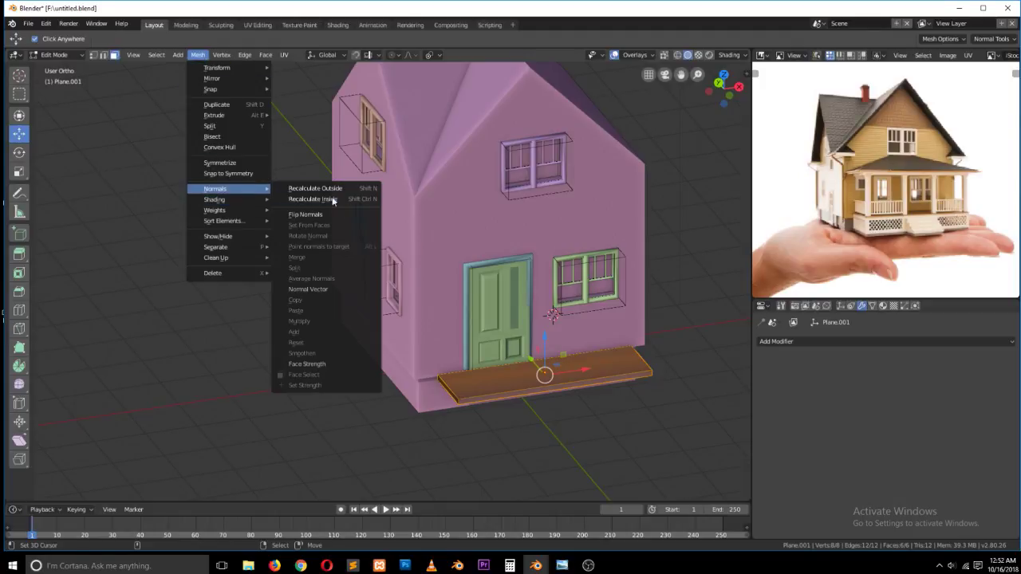
pyautogui.click(343, 215)
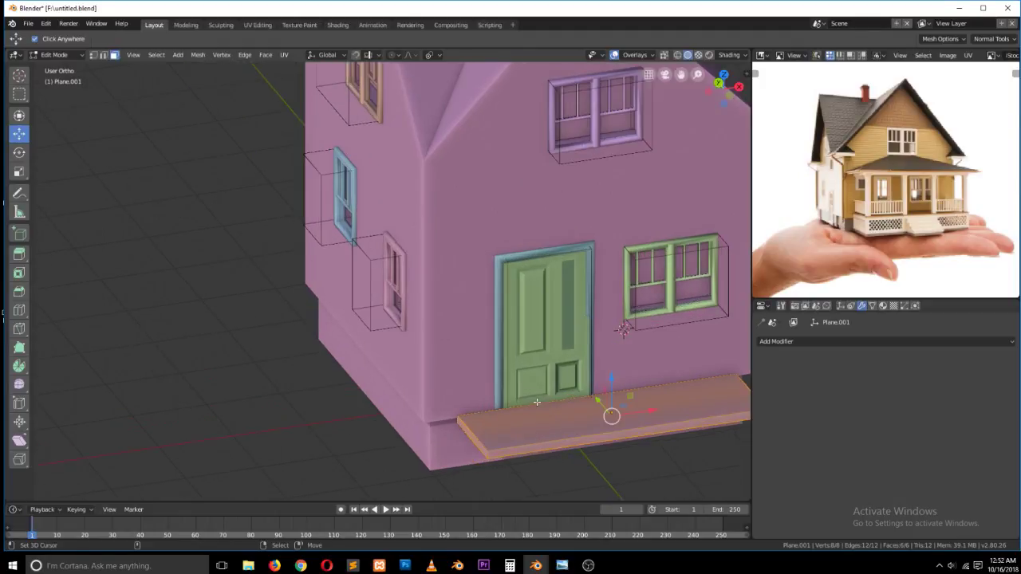
pyautogui.press('Tab')
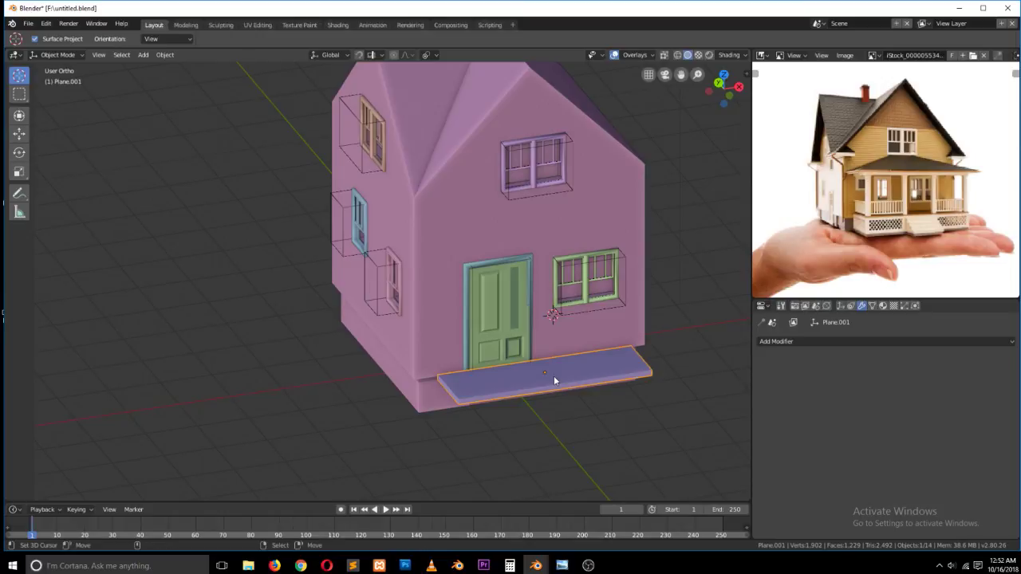
# - Cut a centred edge loop across the porch slab, splitting its length into two equal halves
pyautogui.scroll(2, 480, 399)
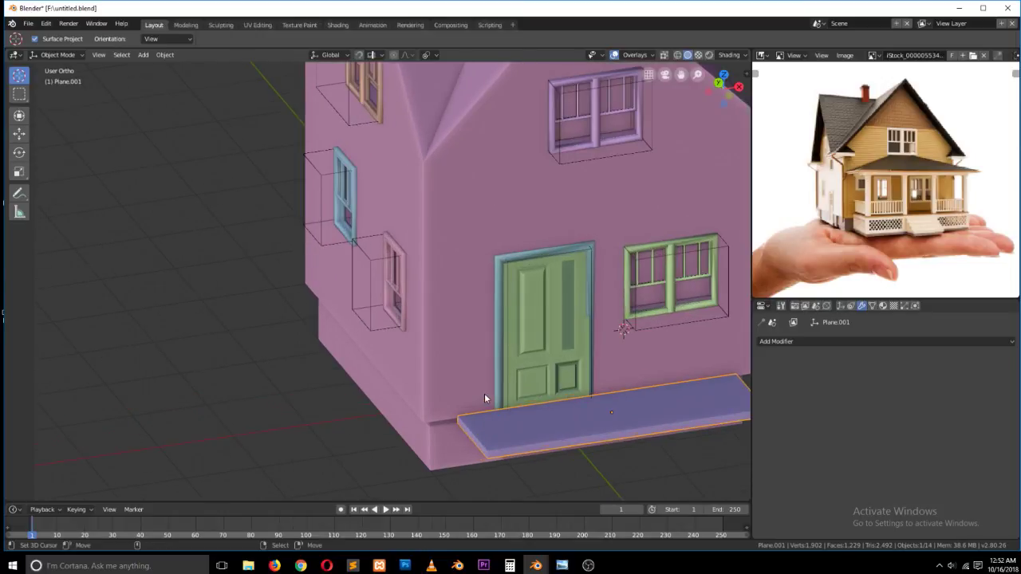
pyautogui.press('Tab')
pyautogui.scroll(-3, 487, 397)
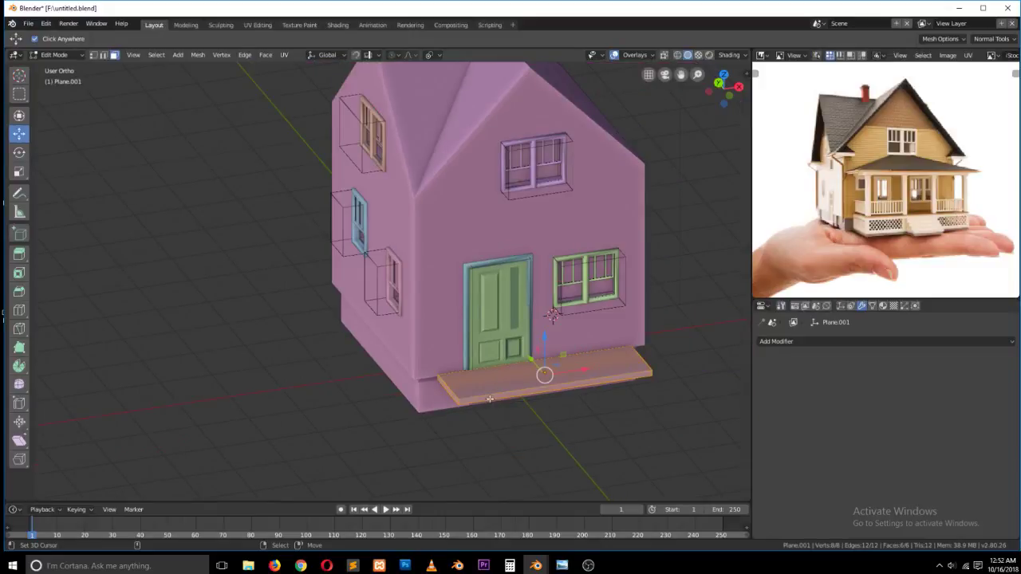
pyautogui.hotkey('ctrl', 'r')
pyautogui.click(545, 389)
pyautogui.rightClick(552, 388)
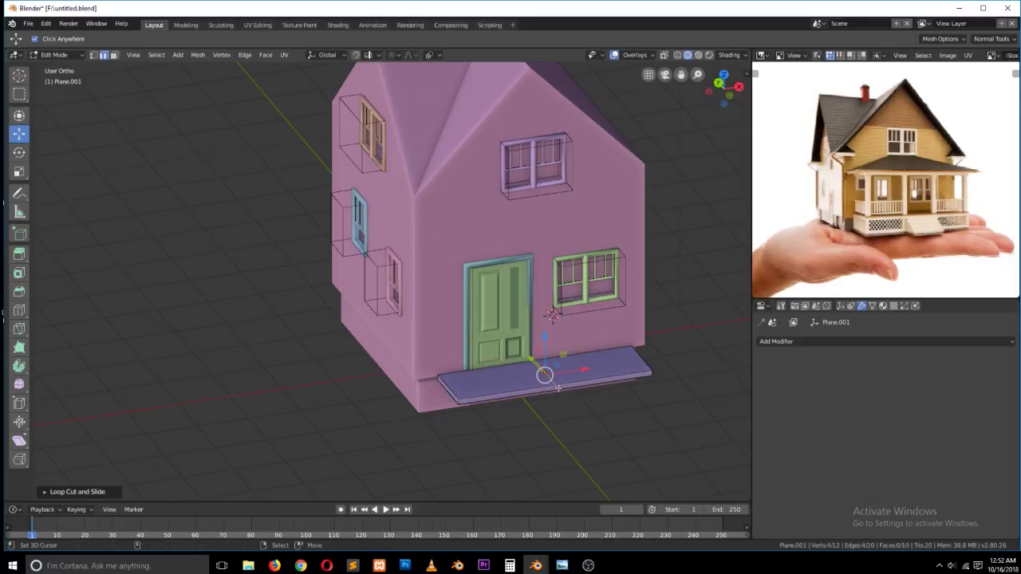
# - Delete the faces of the porch slab's half on the window side of the centre loop
pyautogui.moveTo(601, 383); pyautogui.dragTo(488, 344, button='middle')
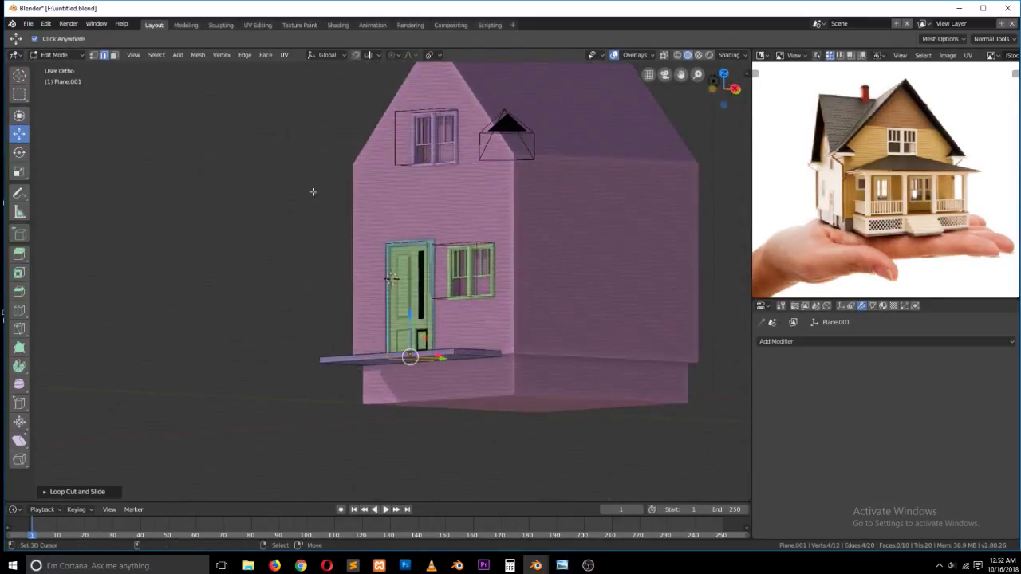
pyautogui.click(115, 56)
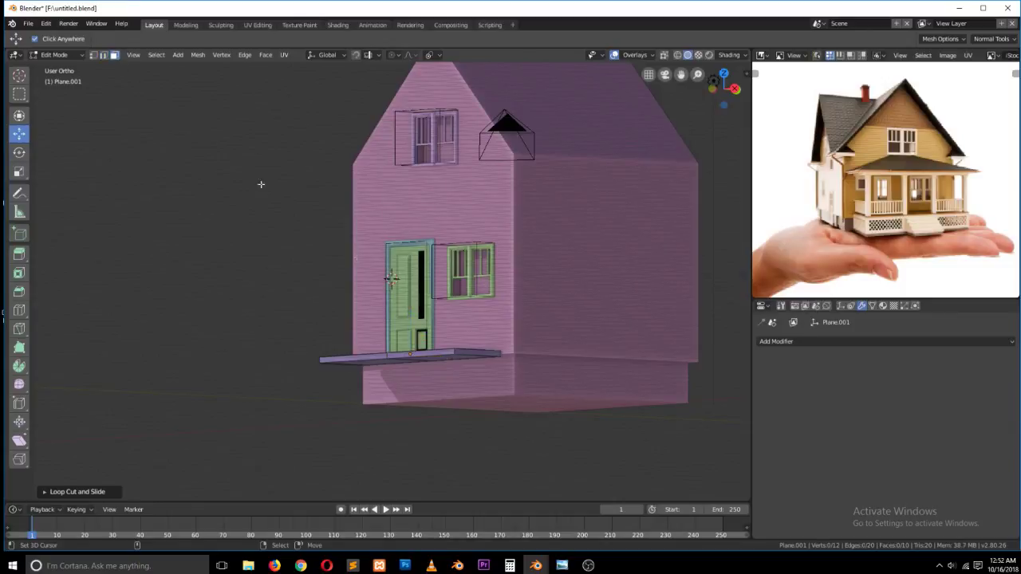
pyautogui.click(483, 354)
pyautogui.press('x')
pyautogui.click(485, 333)
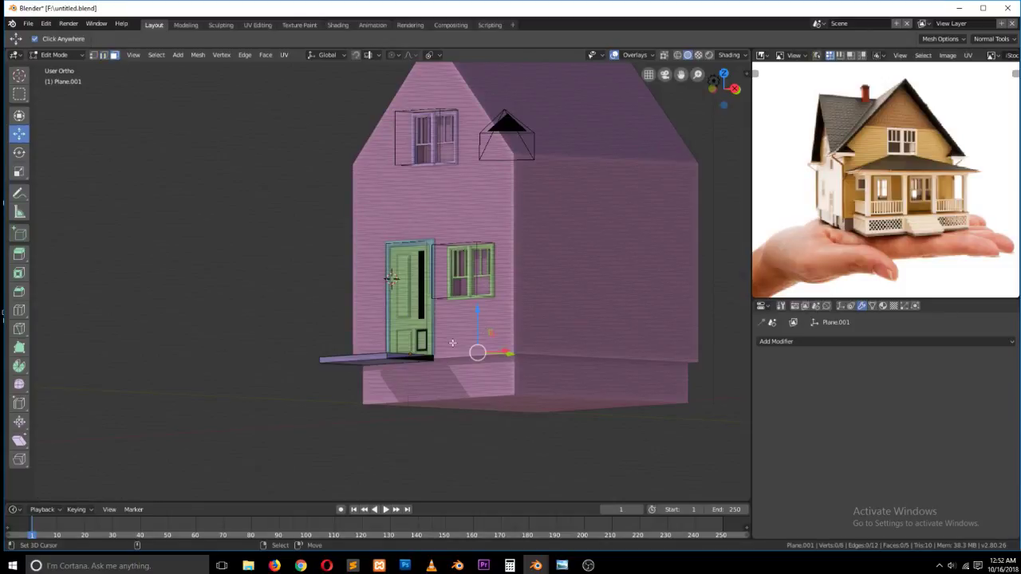
# - Add a Mirror modifier to the remaining half of the porch slab
pyautogui.moveTo(453, 342); pyautogui.dragTo(399, 335, button='middle')
pyautogui.press('Tab')
pyautogui.click(777, 342)
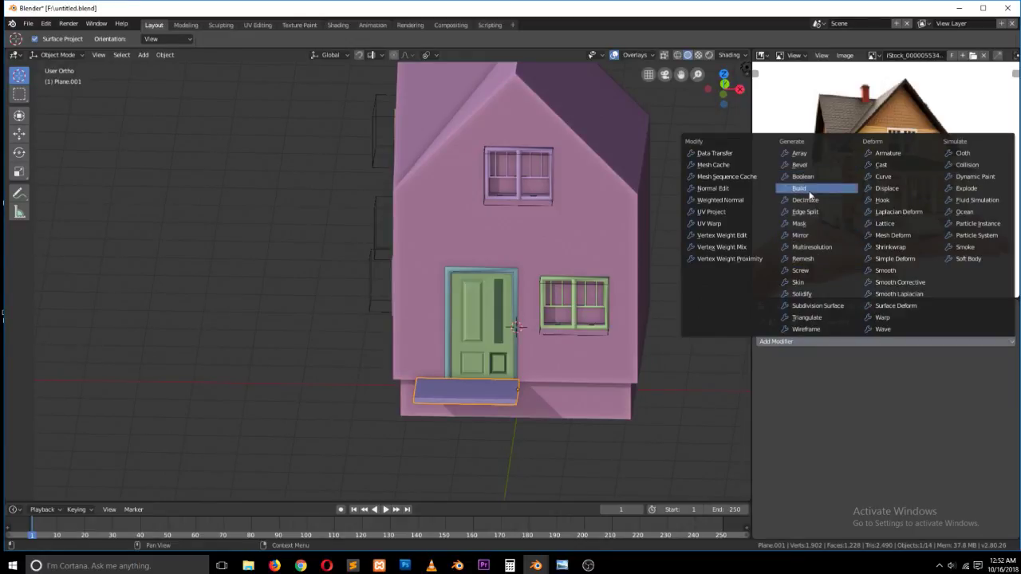
pyautogui.click(806, 236)
# - Add an edge loop across the porch slab close to its outer end
pyautogui.moveTo(488, 455); pyautogui.dragTo(520, 369, button='middle')
pyautogui.scroll(5, 536, 404)
pyautogui.press('Tab')
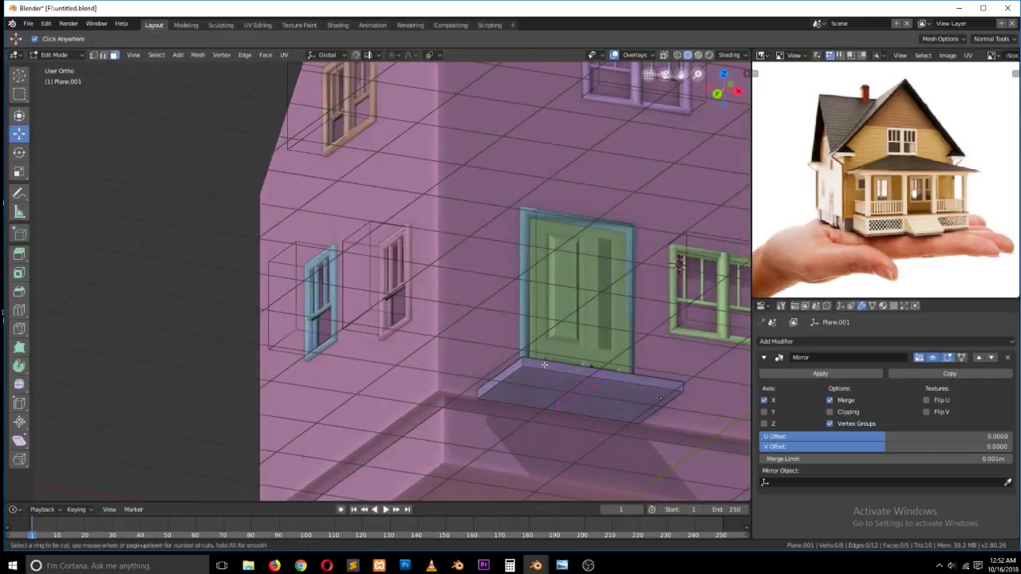
pyautogui.press('g')
pyautogui.press('g')
pyautogui.click(473, 363)
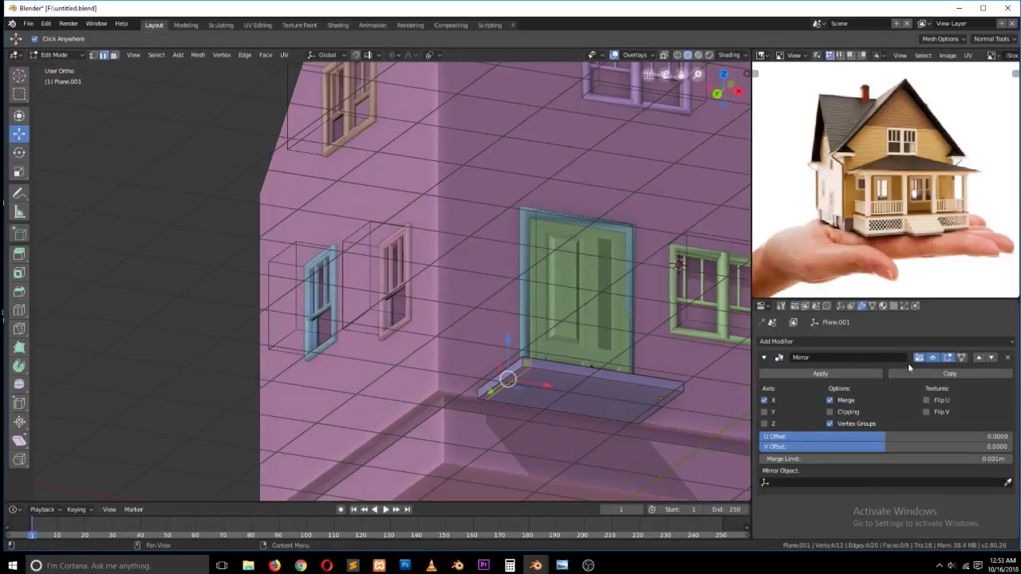
pyautogui.press('Tab')
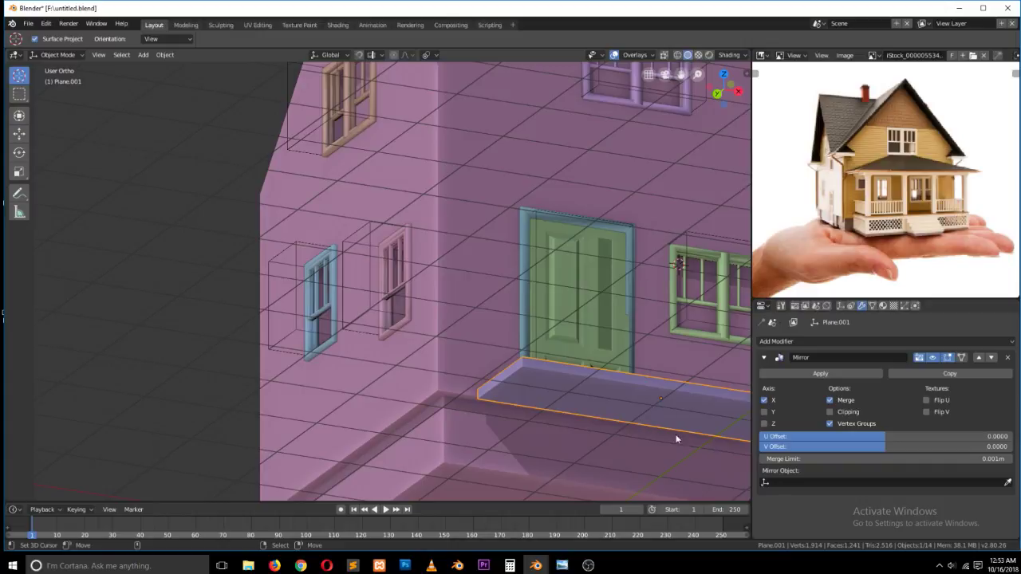
# - Add two lengthwise edge loops to the porch slab, one near the wall side and one near the front edge
pyautogui.press('Tab')
pyautogui.hotkey('ctrl', 'r')
pyautogui.click(521, 374)
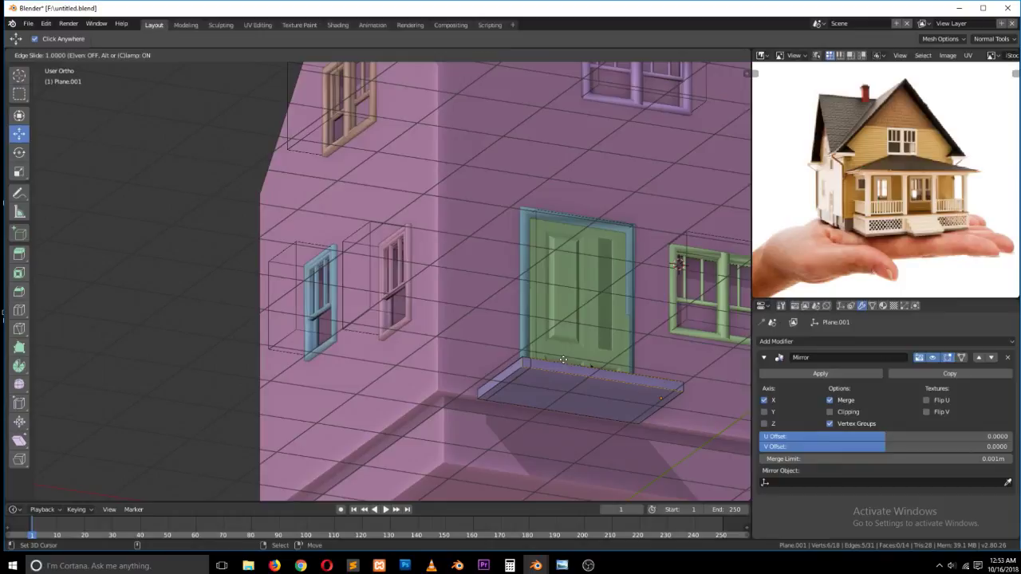
pyautogui.click(559, 375)
pyautogui.hotkey('ctrl', 'r')
pyautogui.click(499, 389)
pyautogui.click(484, 401)
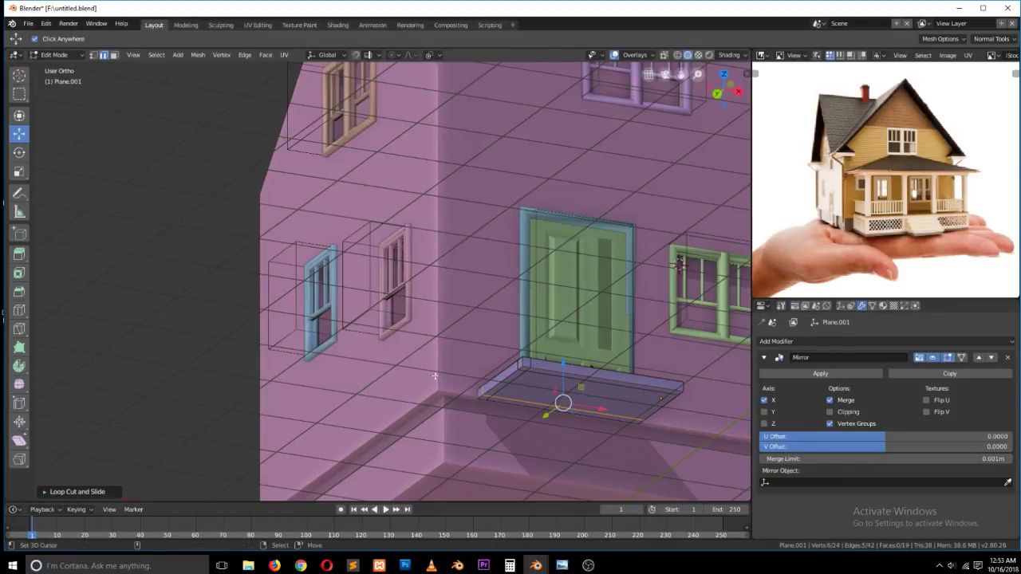
# - Extrude the strip of bottom faces at the slab's outer end down along Z about 0.74 m as a side support
pyautogui.click(113, 54)
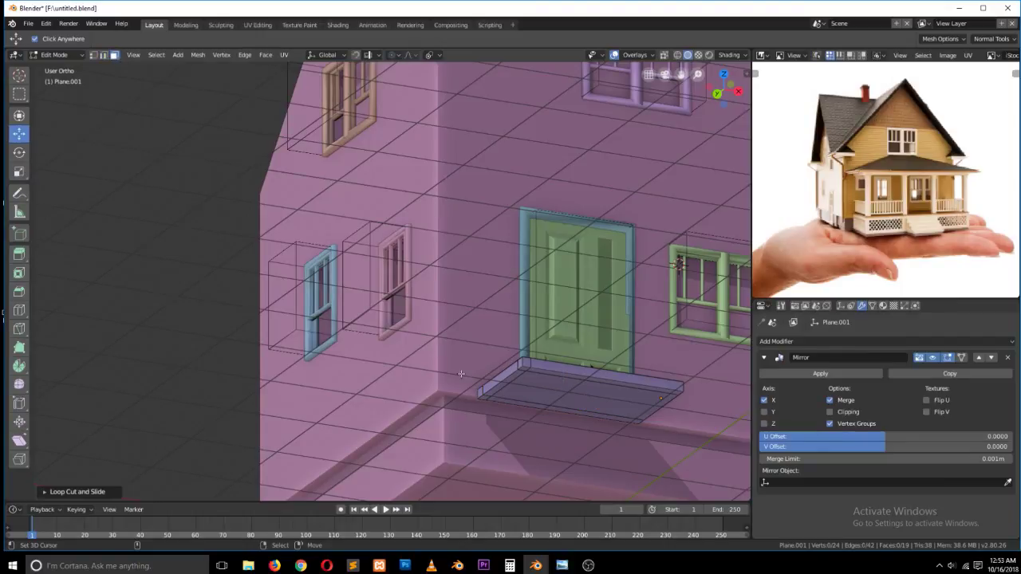
pyautogui.click(485, 396)
pyautogui.keyDown('ctrl'); pyautogui.click(524, 371); pyautogui.keyUp('ctrl')
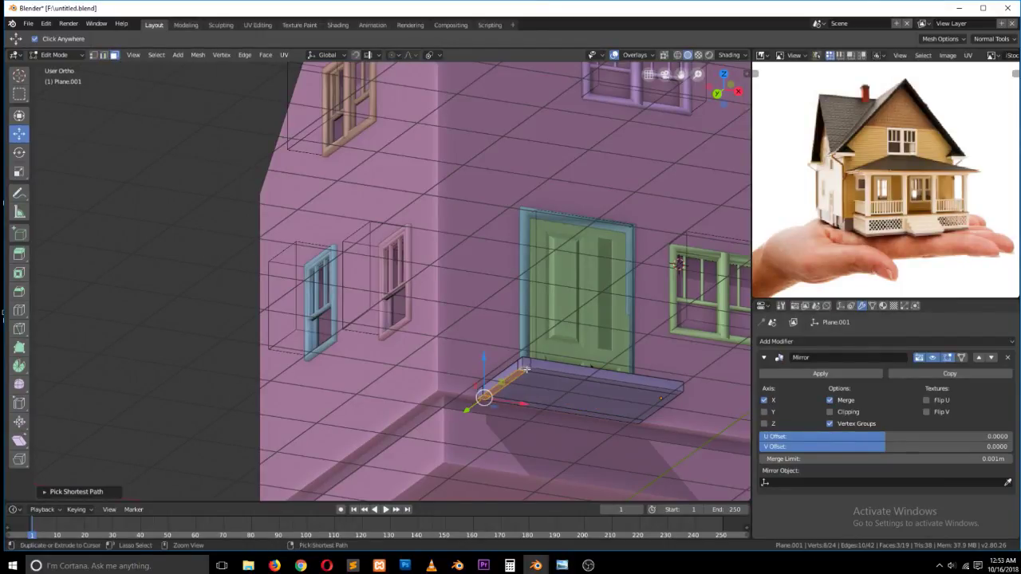
pyautogui.press('e')
pyautogui.press('z')
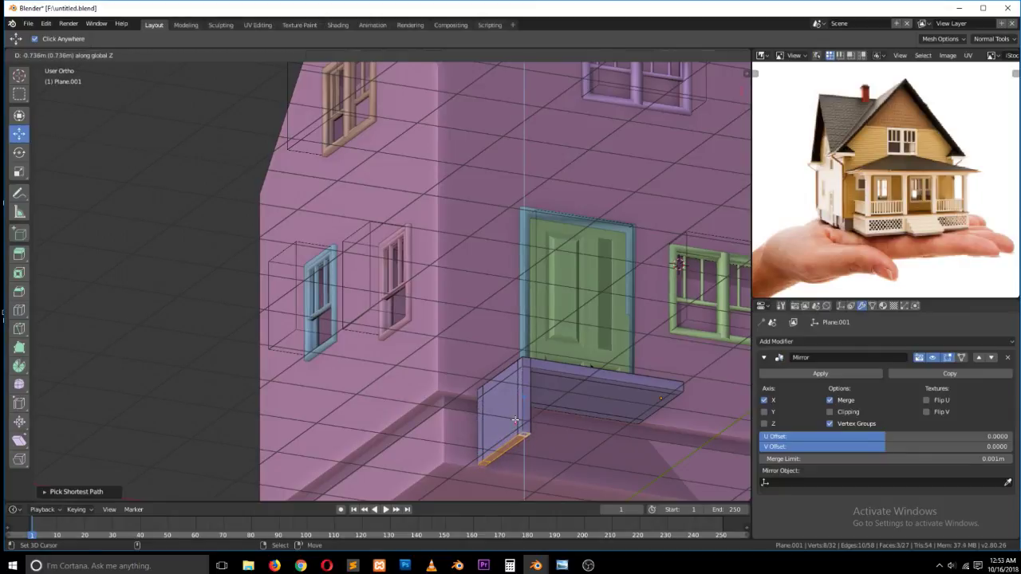
pyautogui.click(520, 432)
pyautogui.moveTo(565, 452)
pyautogui.mouseDown(button='middle')
pyautogui.moveTo(583, 469)
pyautogui.moveTo(557, 459)
pyautogui.mouseUp(button='middle')
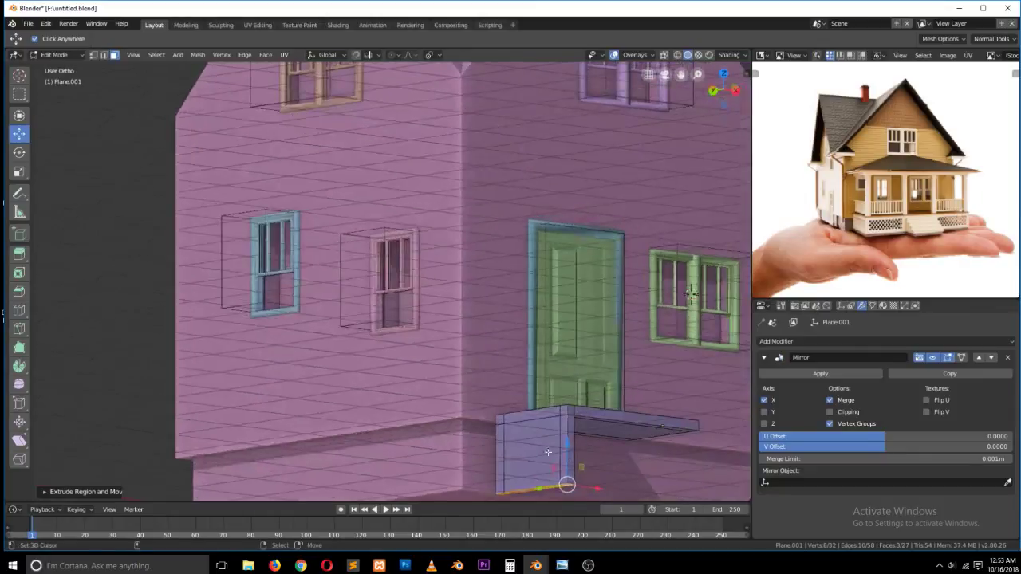
pyautogui.click(543, 449)
pyautogui.press('i')
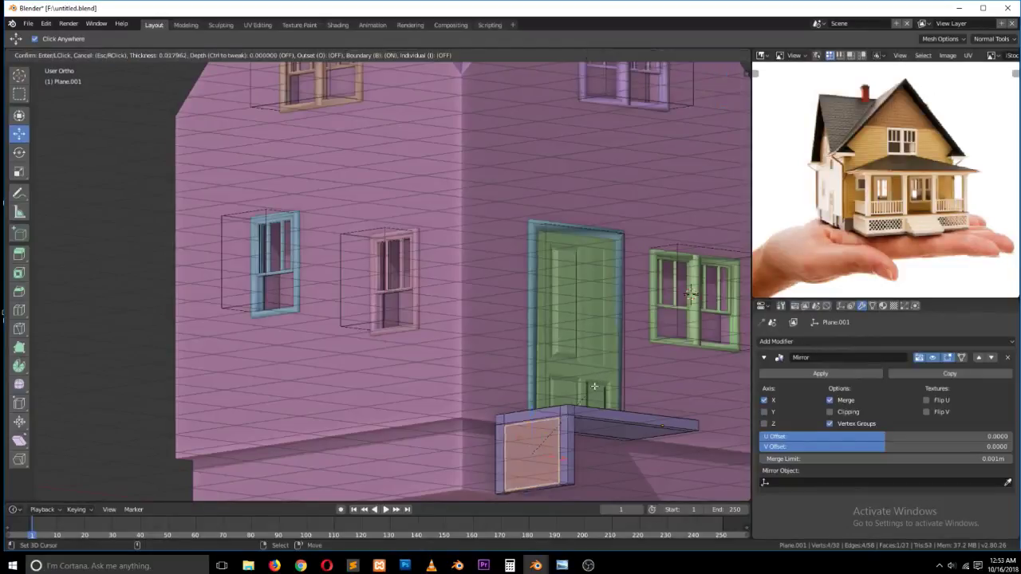
pyautogui.rightClick(593, 398)
pyautogui.hotkey('ctrl', 'z')
# - Add two horizontal edge loops around the porch's side support, one near its bottom and one near its top
pyautogui.click(543, 449)
pyautogui.press('KP_Decimal')
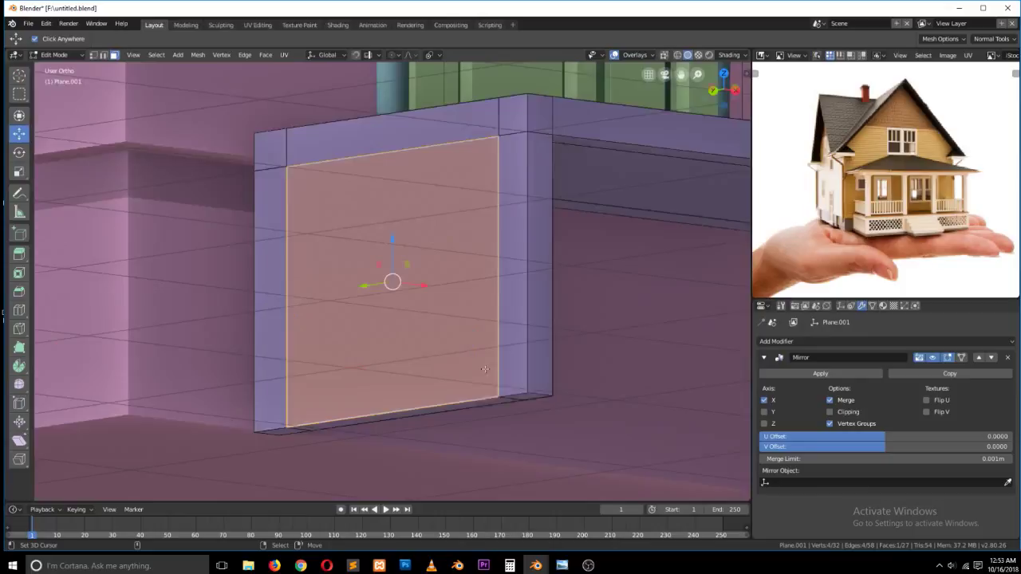
pyautogui.scroll(-1, 500, 324)
pyautogui.hotkey('ctrl', 'r')
pyautogui.click(501, 324)
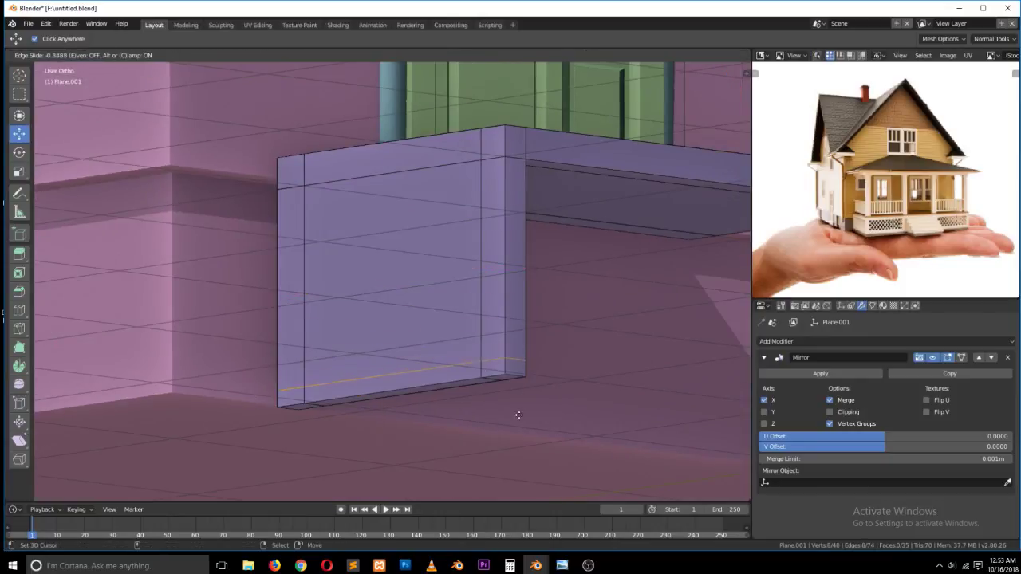
pyautogui.click(521, 415)
pyautogui.moveTo(327, 261); pyautogui.dragTo(416, 289, button='middle')
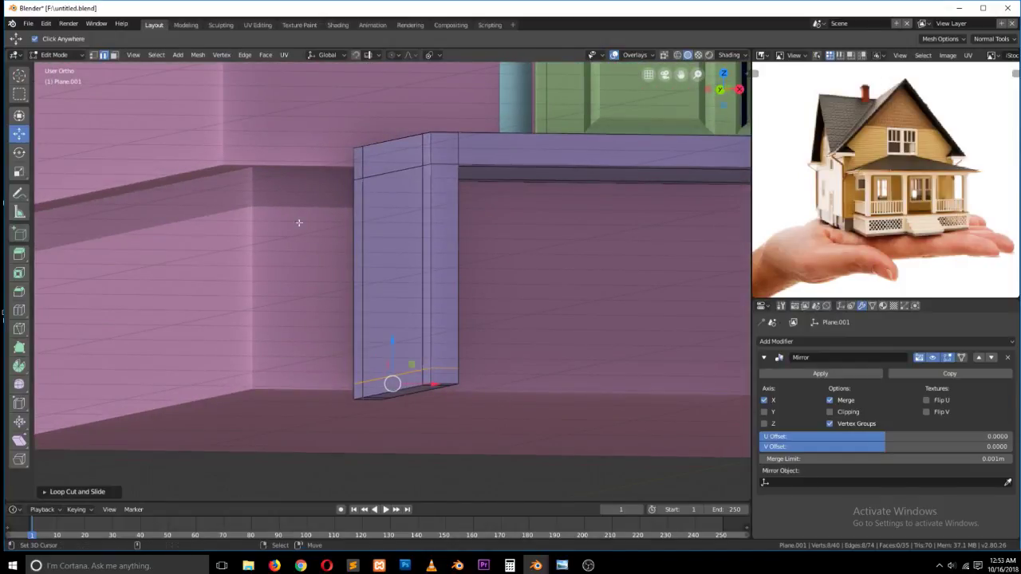
pyautogui.hotkey('ctrl', 'r')
pyautogui.click(375, 278)
pyautogui.click(209, 145)
# - Extrude the large central face on the outer side of the porch support slightly inward to form a recessed panel
pyautogui.click(115, 56)
pyautogui.click(385, 241)
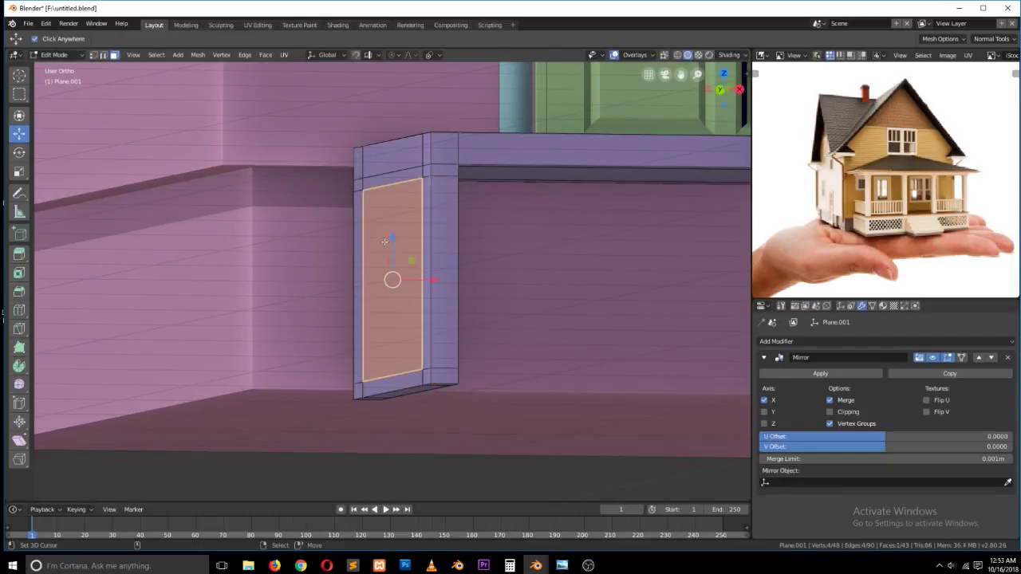
pyautogui.press('e')
pyautogui.click(481, 264)
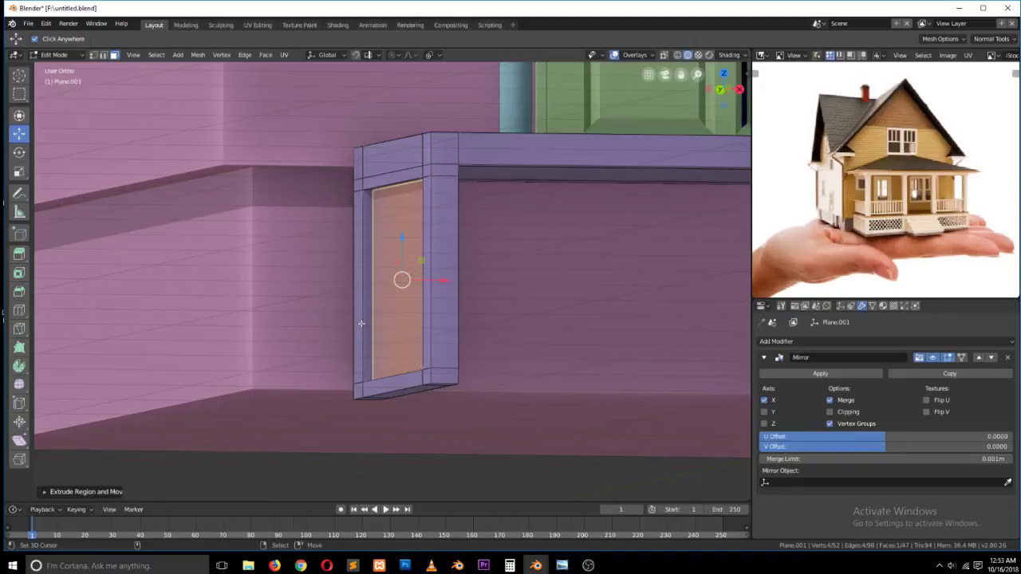
pyautogui.scroll(-1, 286, 282)
pyautogui.moveTo(269, 261); pyautogui.dragTo(441, 292, button='middle')
pyautogui.press('Tab')
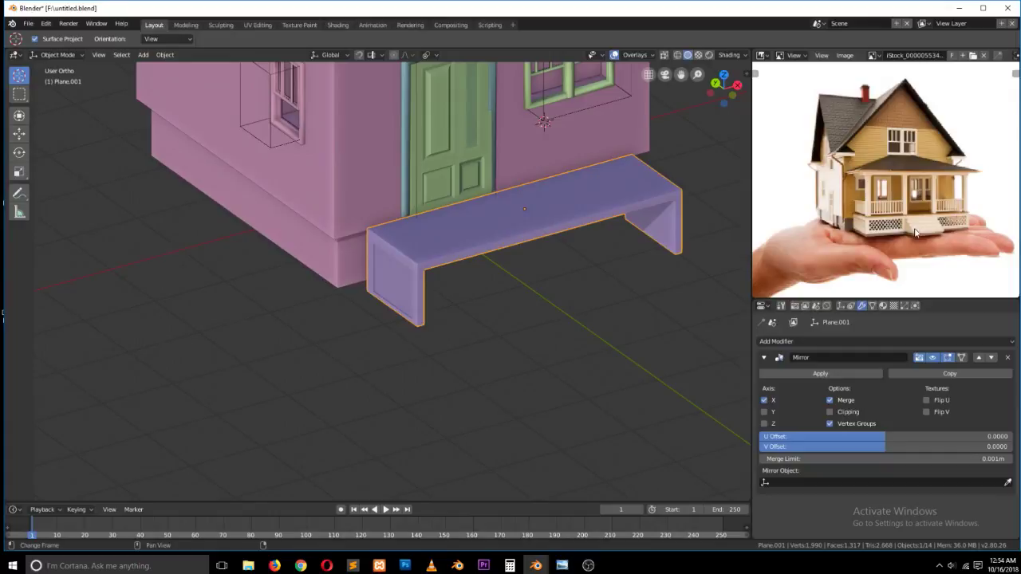
pyautogui.scroll(-2, 580, 305)
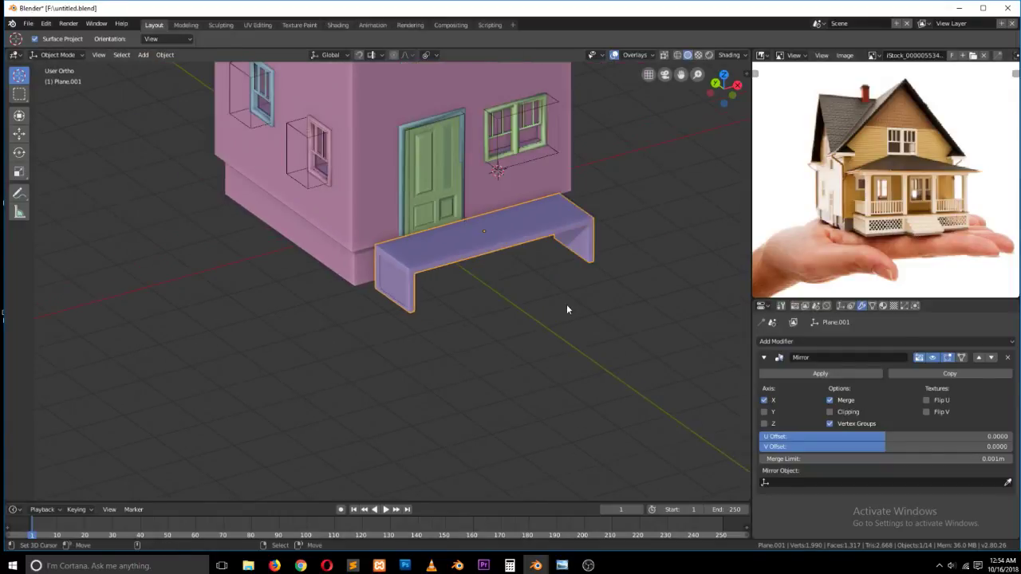
pyautogui.press('KP_1')
pyautogui.scroll(3, 400, 320)
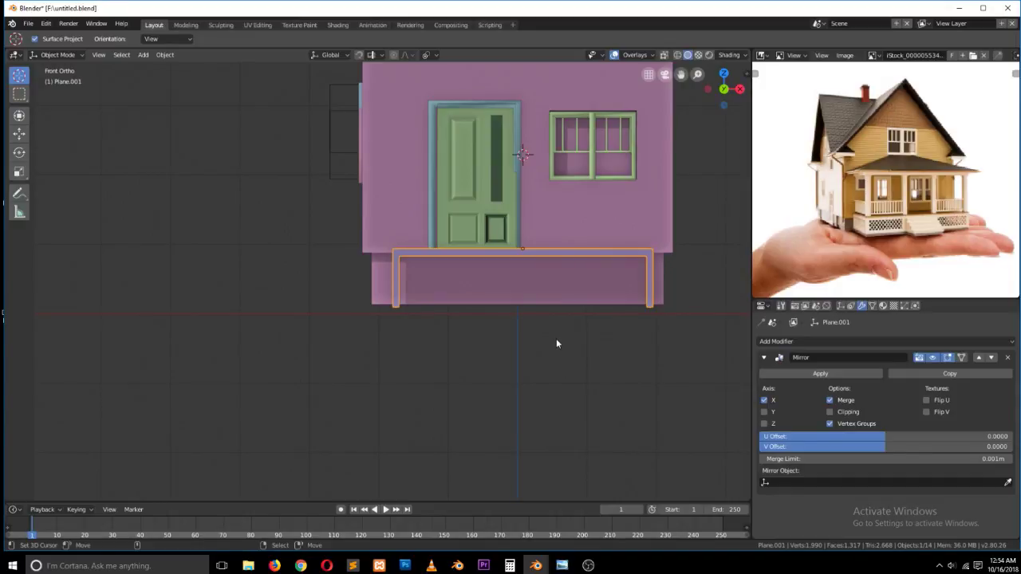
# - Place the 3D cursor in the empty space beside the porch, add a plane there and rotate it 90° about X
pyautogui.click(194, 294)
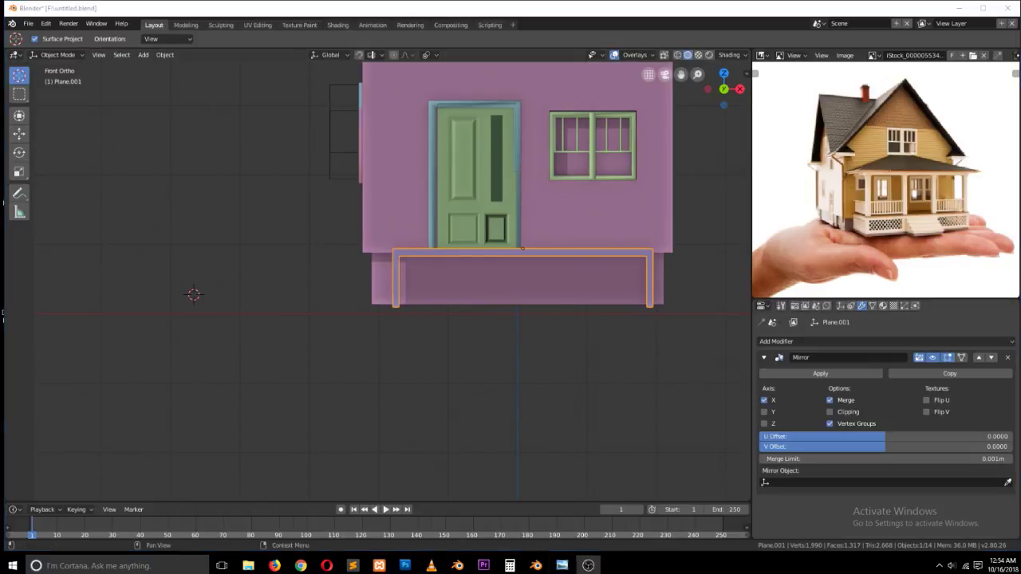
pyautogui.hotkey('alt', 'Tab')
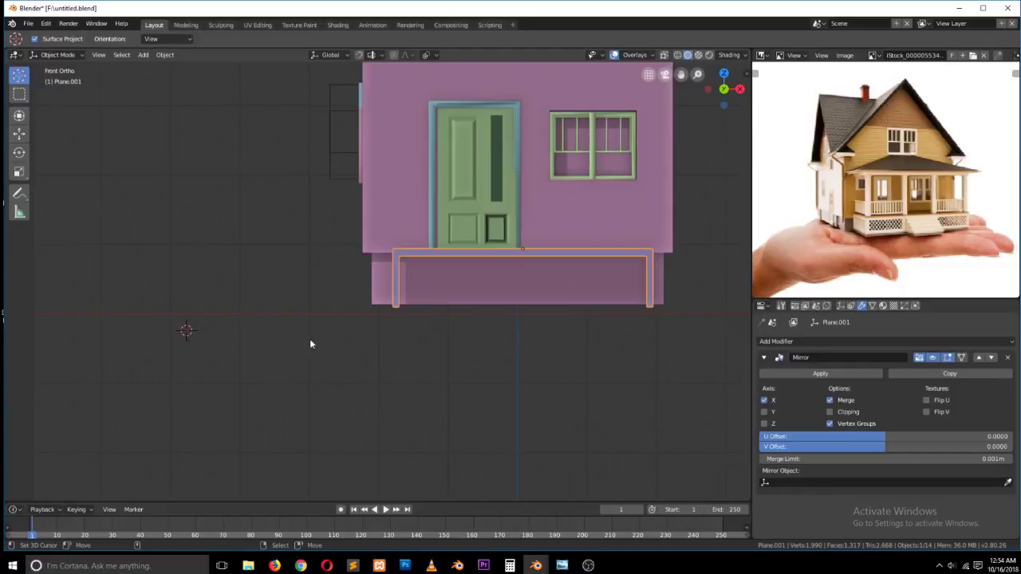
pyautogui.hotkey('shift', 'a')
pyautogui.moveTo(204, 261)
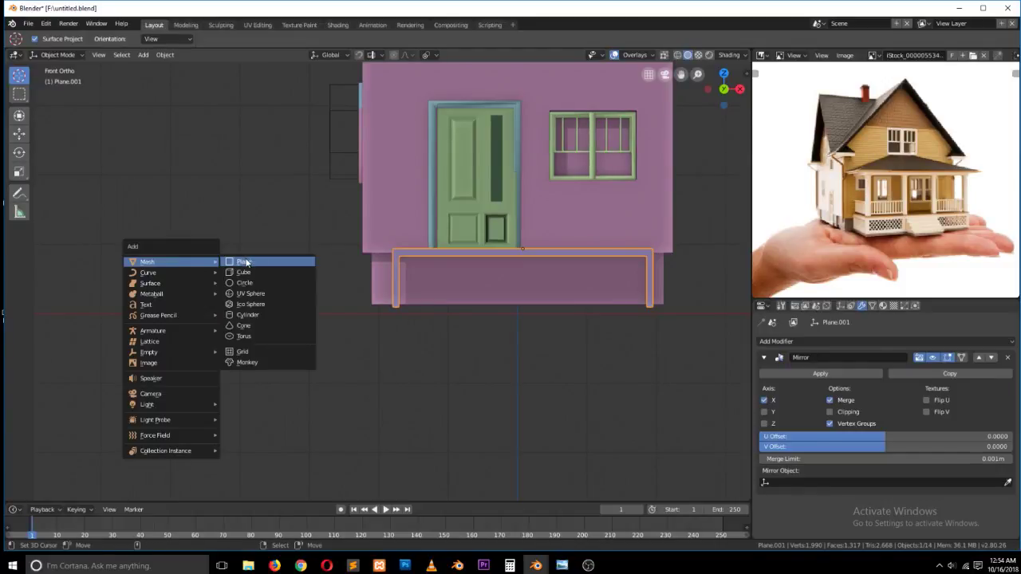
pyautogui.click(244, 260)
pyautogui.write('rx')
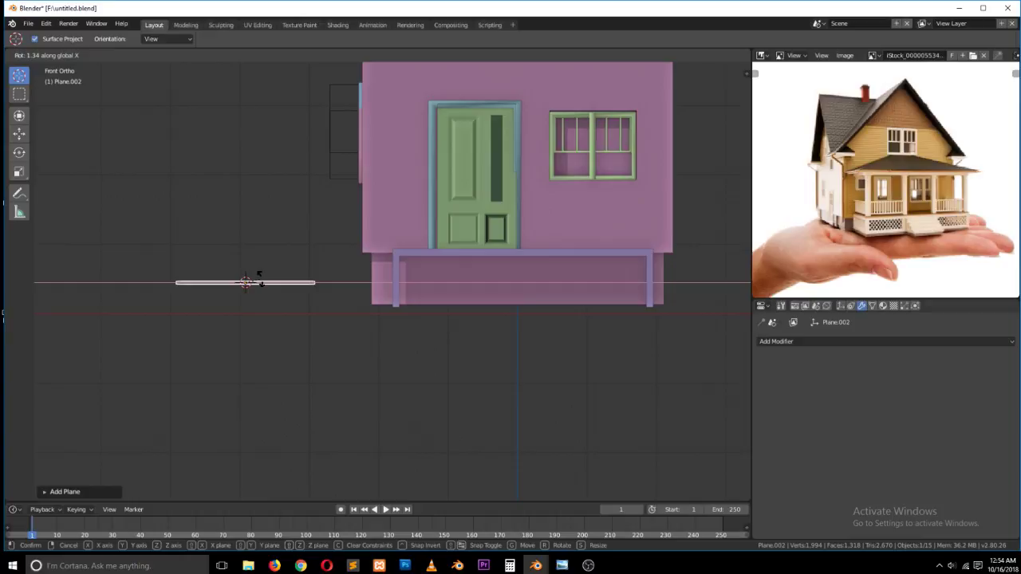
pyautogui.write('90')
pyautogui.press('Return')
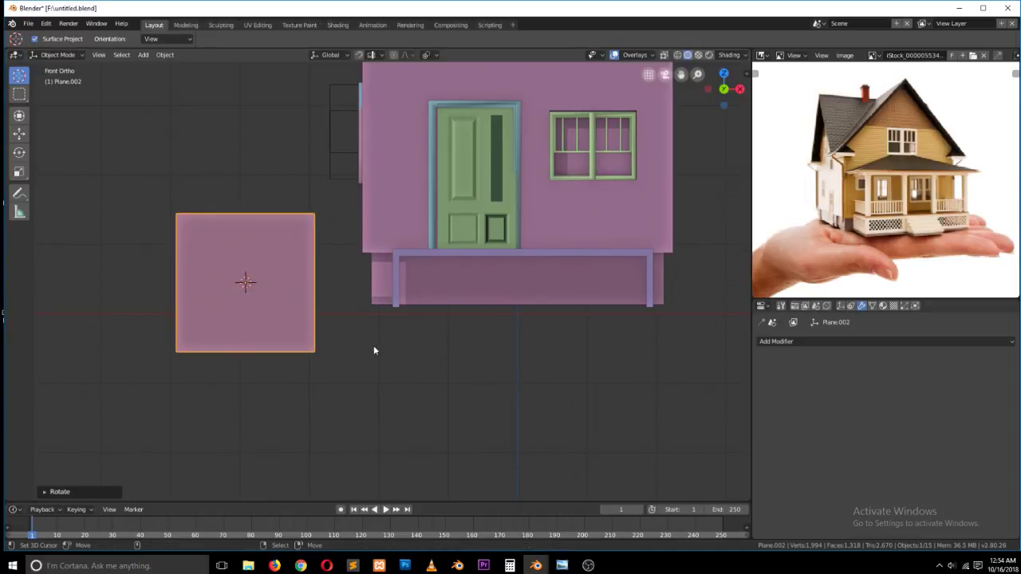
# - Add an Array modifier to the new plane and set its count to 6
pyautogui.click(825, 340)
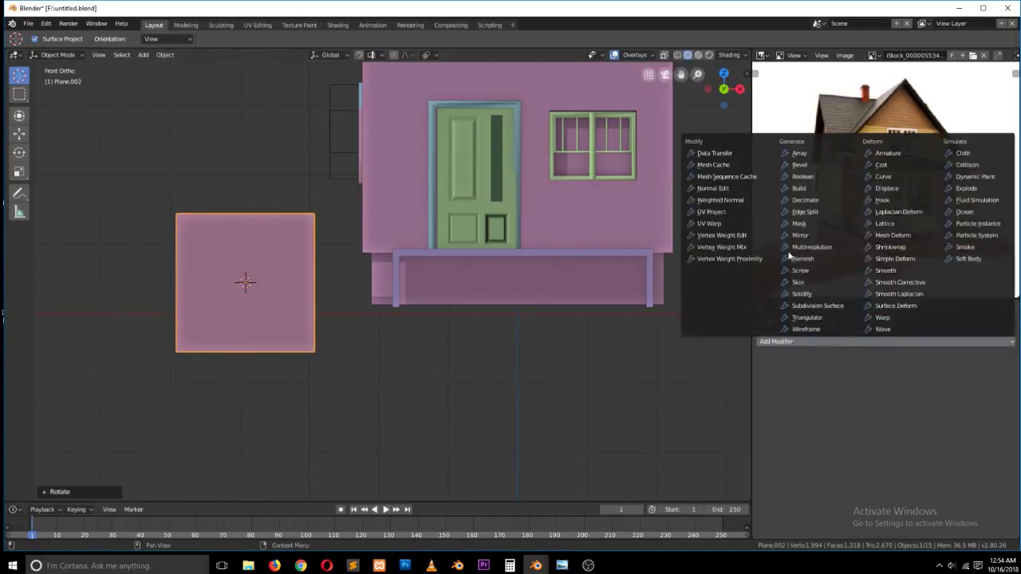
pyautogui.click(808, 158)
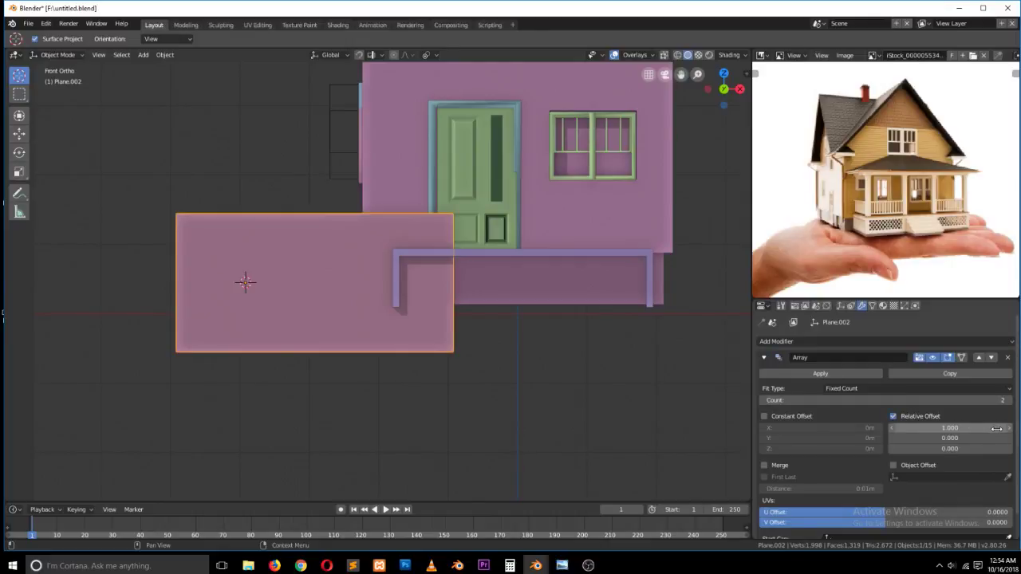
pyautogui.click(1010, 399)
pyautogui.click(1009, 400)
pyautogui.click(1010, 400)
pyautogui.click(1010, 399)
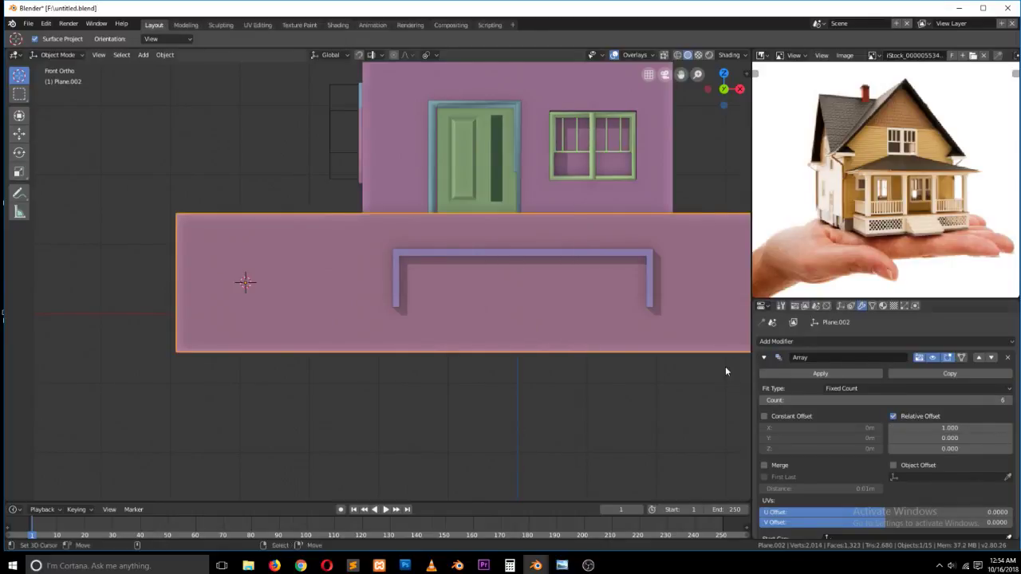
# - Scale the arrayed plane down to about a third of its size and move it straight down below the porch
pyautogui.press('s')
pyautogui.click(412, 313)
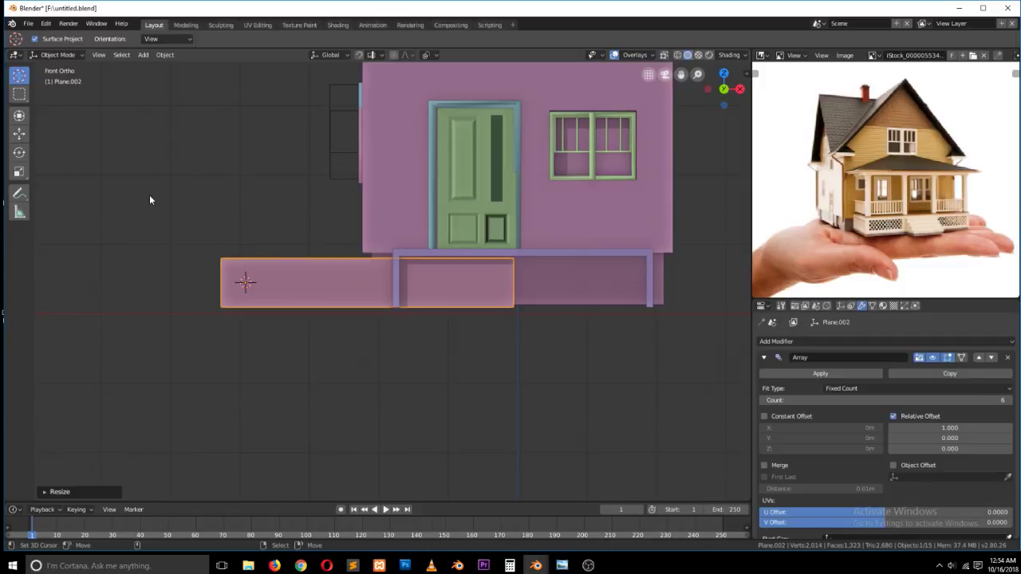
pyautogui.click(19, 133)
pyautogui.moveTo(246, 241); pyautogui.dragTo(255, 306)
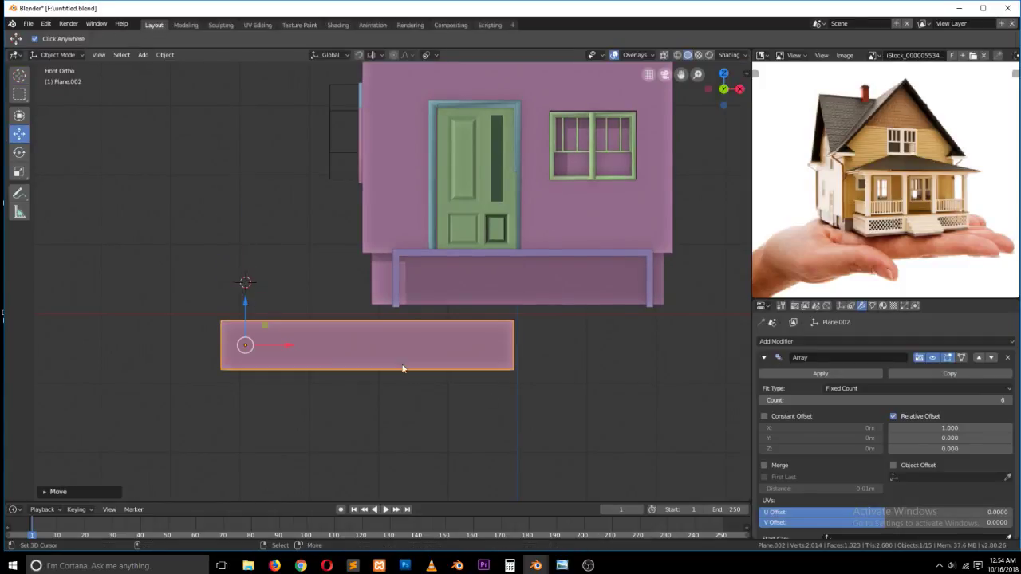
# - Raise the array's count to 10 so the row spans more than the porch width
pyautogui.click(1008, 400)
pyautogui.click(1008, 400)
pyautogui.click(1008, 400)
pyautogui.click(1008, 400)
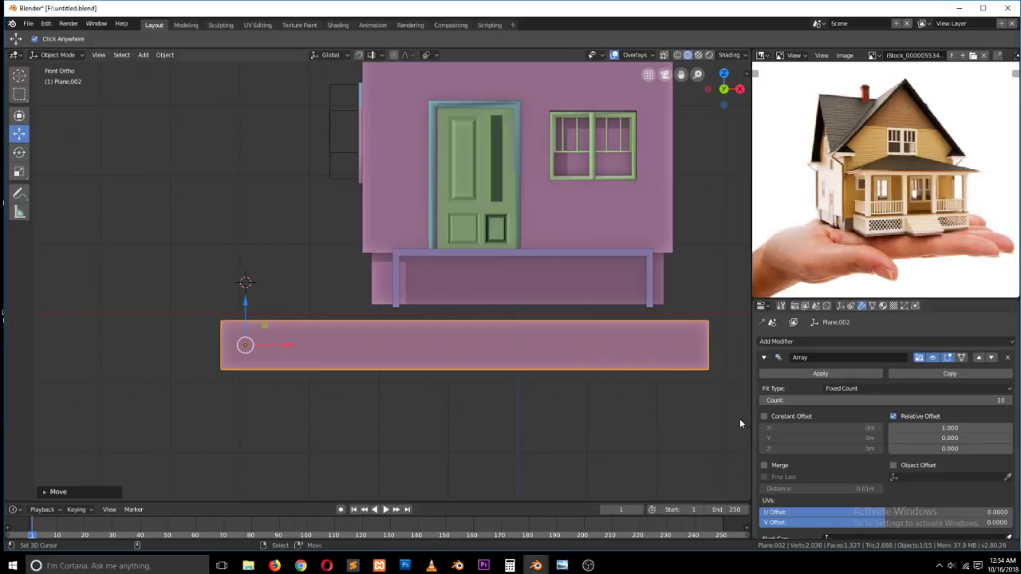
# - Copy the Array modifier and give the copy a relative offset of X 0 and Y 1 with a count of 3
pyautogui.click(949, 373)
pyautogui.click(763, 358)
pyautogui.click(925, 446)
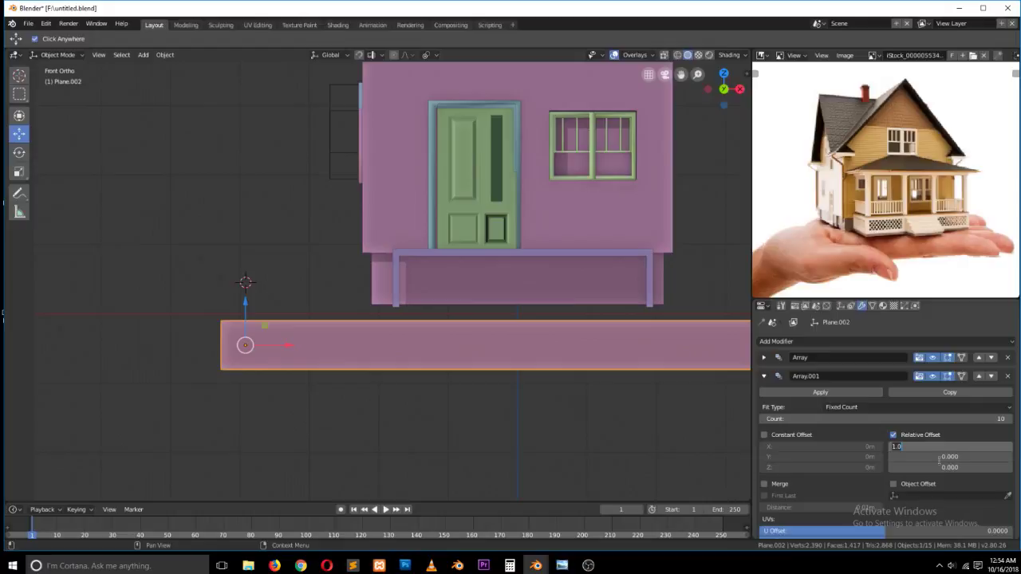
pyautogui.write('0')
pyautogui.press('Tab')
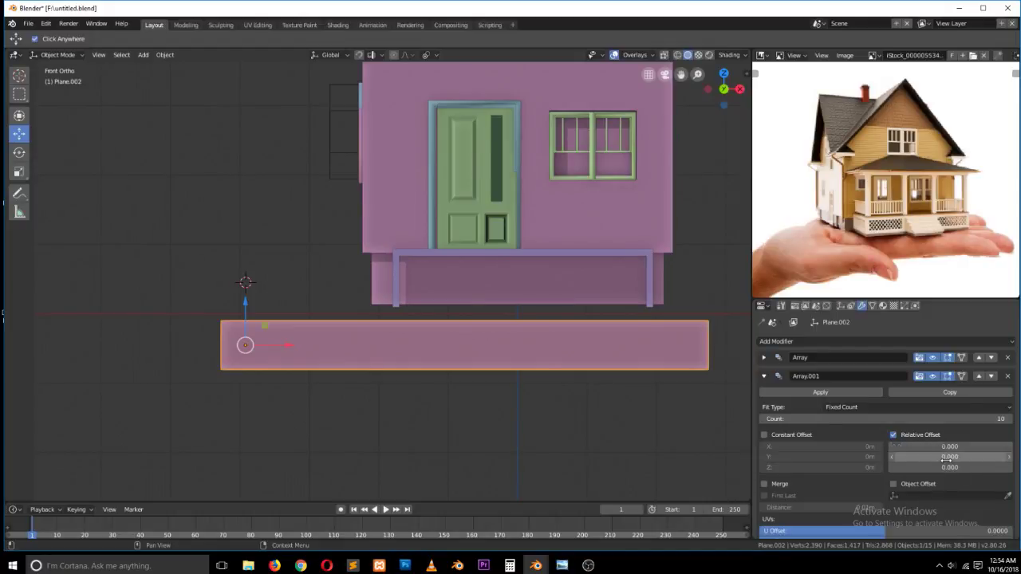
pyautogui.write('1')
pyautogui.press('Return')
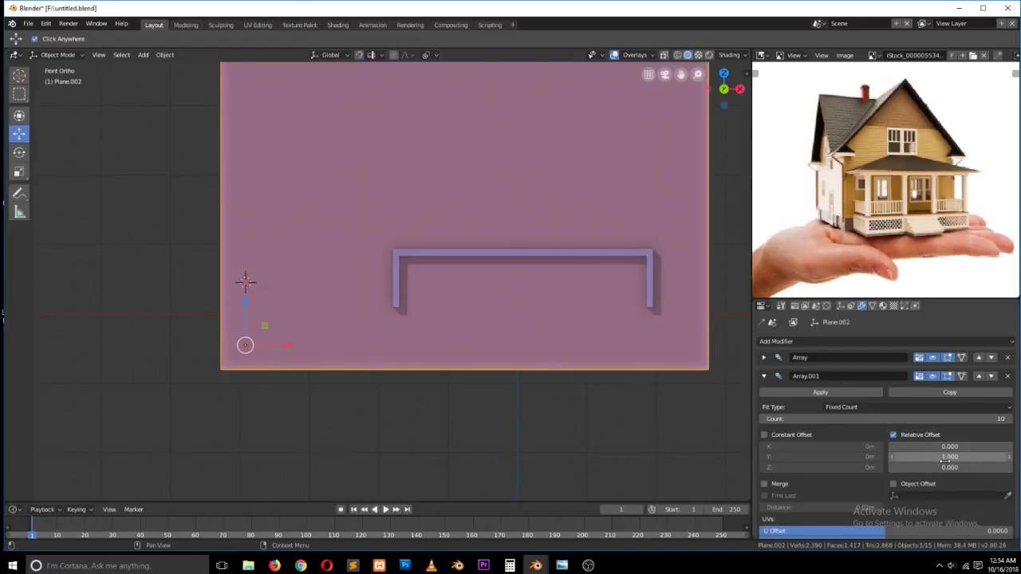
pyautogui.moveTo(948, 419); pyautogui.dragTo(892, 408)
pyautogui.moveTo(979, 421); pyautogui.dragTo(1009, 421)
pyautogui.press('Return')
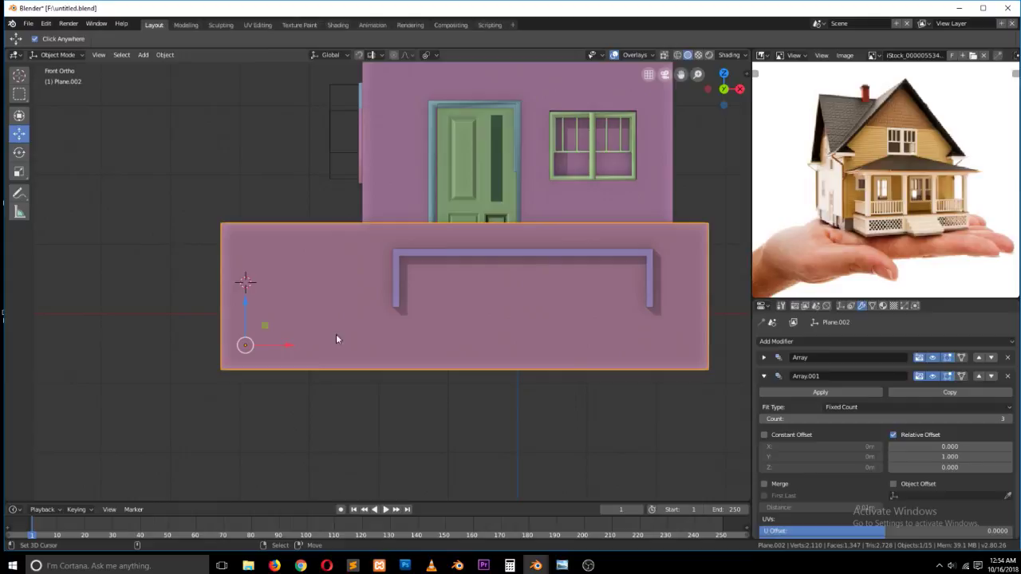
# - Cut the plane's mesh with one vertical and one horizontal centred edge loop, forming a cross
pyautogui.scroll(1, 306, 362)
pyautogui.press('Tab')
pyautogui.scroll(3, 226, 359)
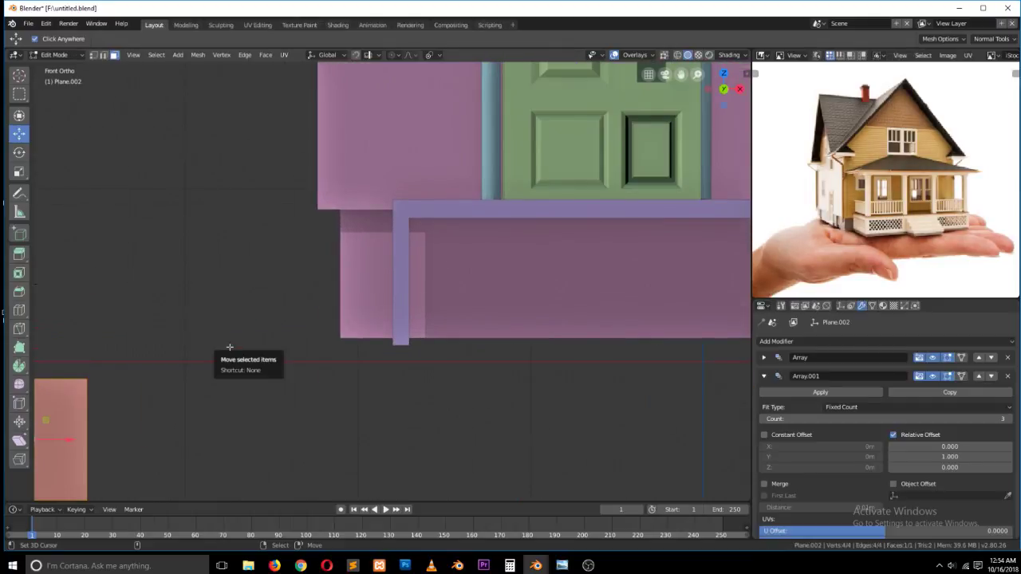
pyautogui.press('KP_Decimal')
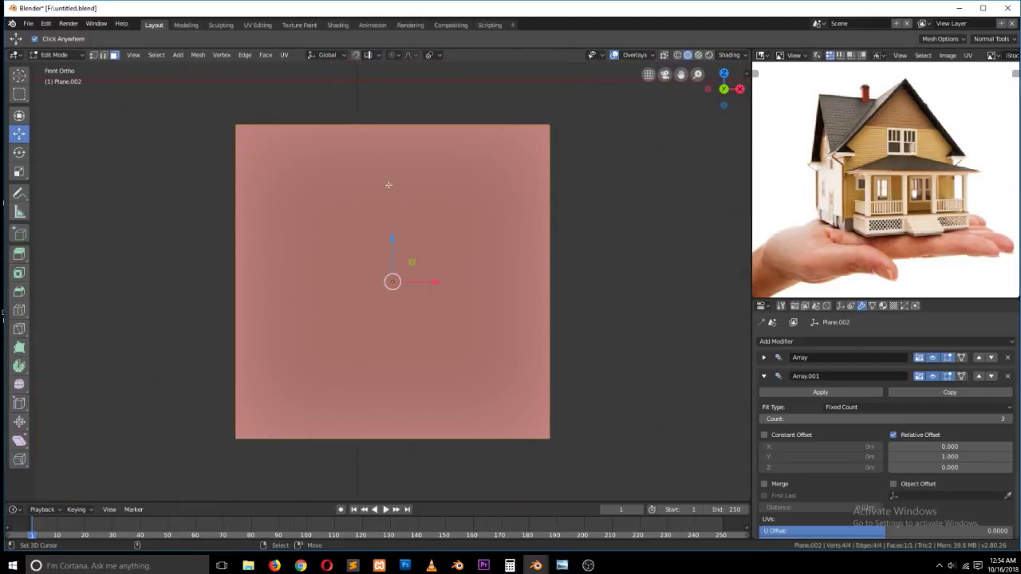
pyautogui.hotkey('ctrl', 'r')
pyautogui.click(375, 132)
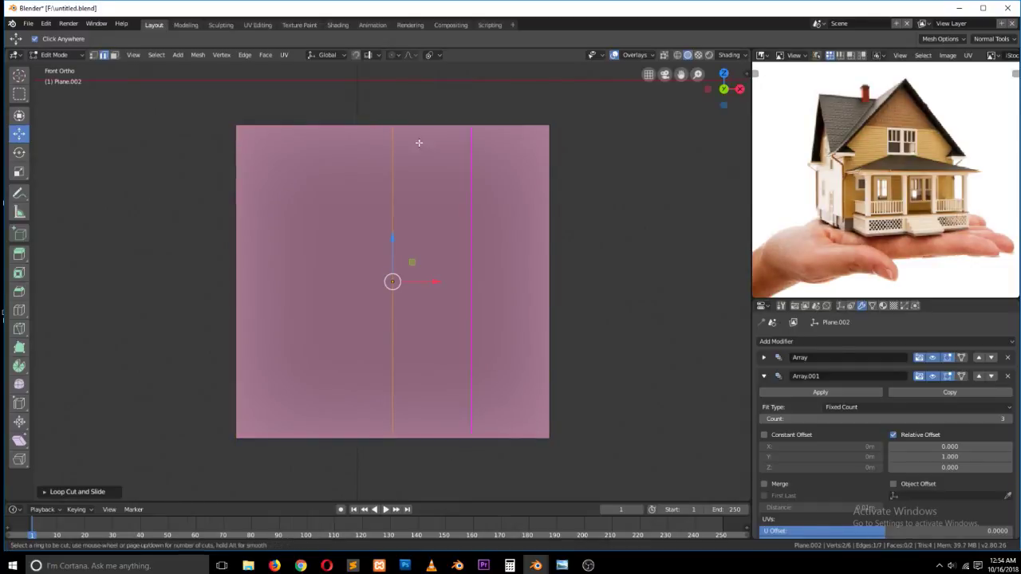
pyautogui.click(404, 209)
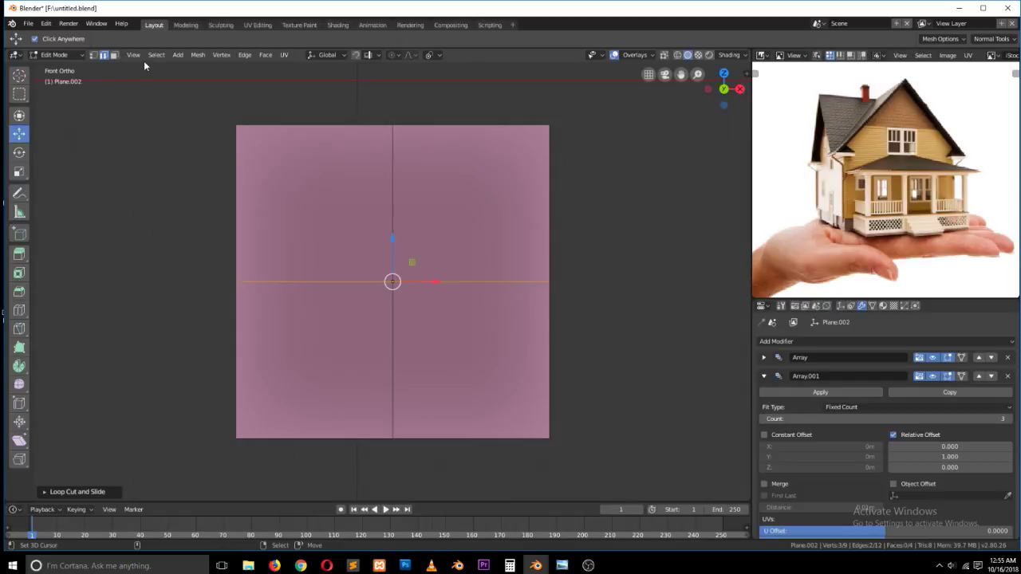
# - Select both crossing centre edge loops and bevel them into a cross-shaped band about a quarter of the plane's width
pyautogui.moveTo(379, 176); pyautogui.dragTo(411, 237, button='middle')
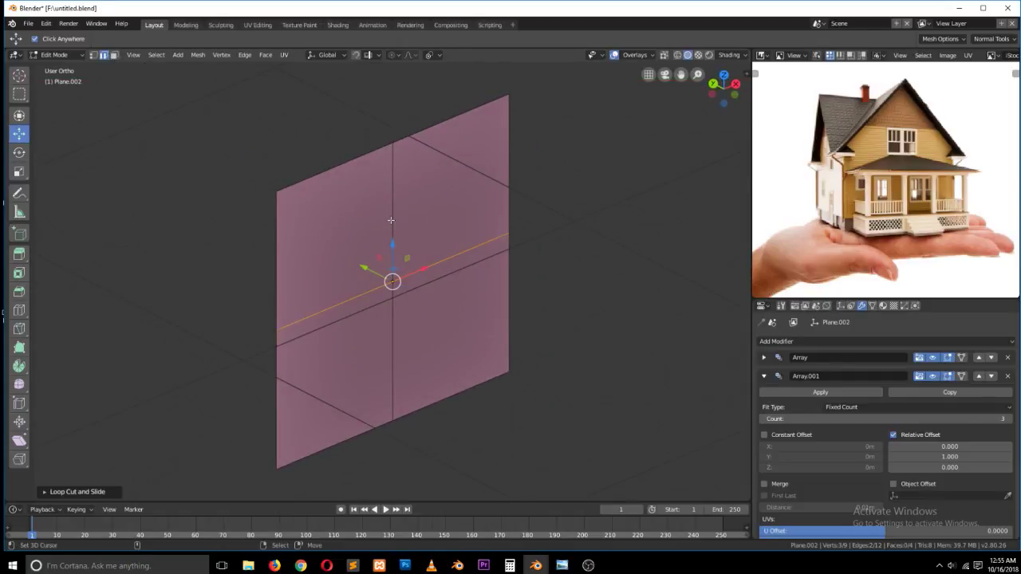
pyautogui.keyDown('shift'); pyautogui.click(94, 58); pyautogui.keyUp('shift')
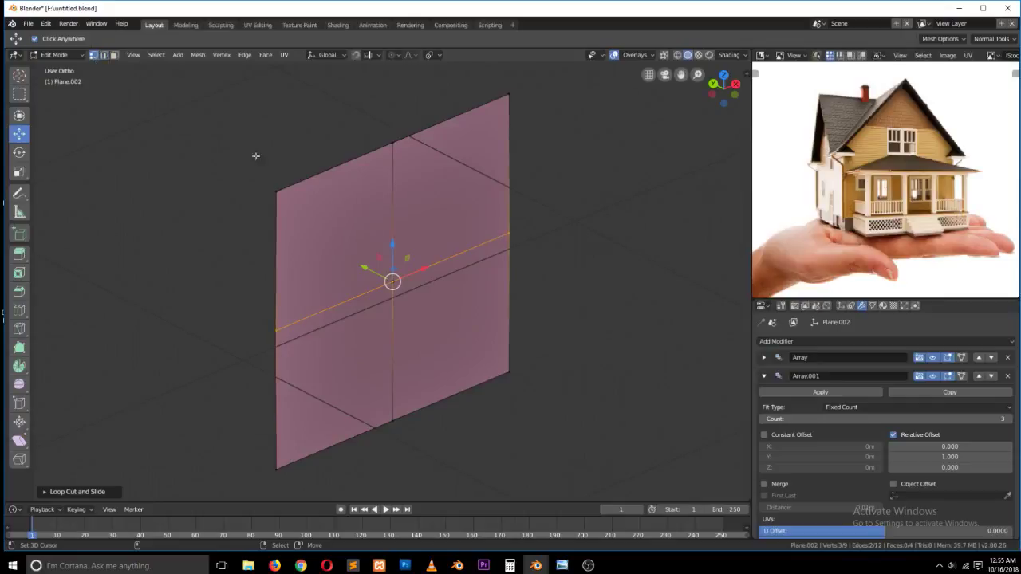
pyautogui.click(392, 142)
pyautogui.keyDown('alt'); pyautogui.click(396, 265); pyautogui.keyUp('alt')
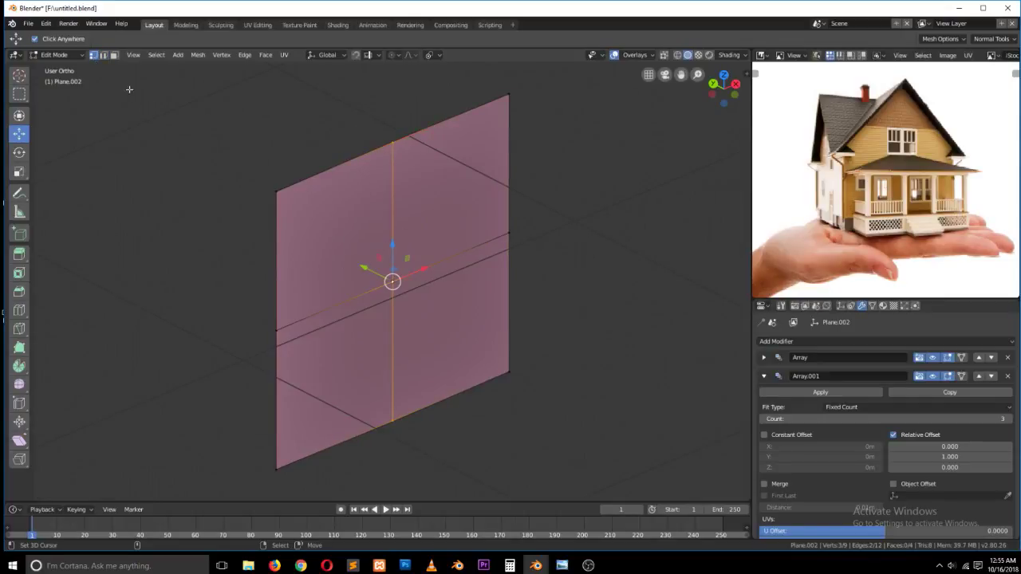
pyautogui.click(104, 55)
pyautogui.keyDown('alt'); pyautogui.click(388, 288); pyautogui.keyUp('alt')
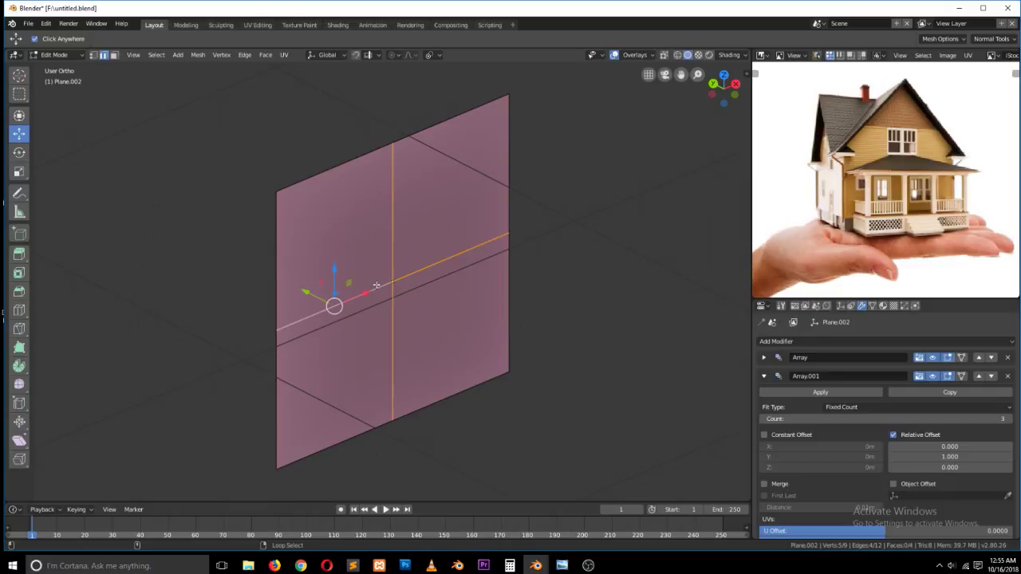
pyautogui.press('KP_1')
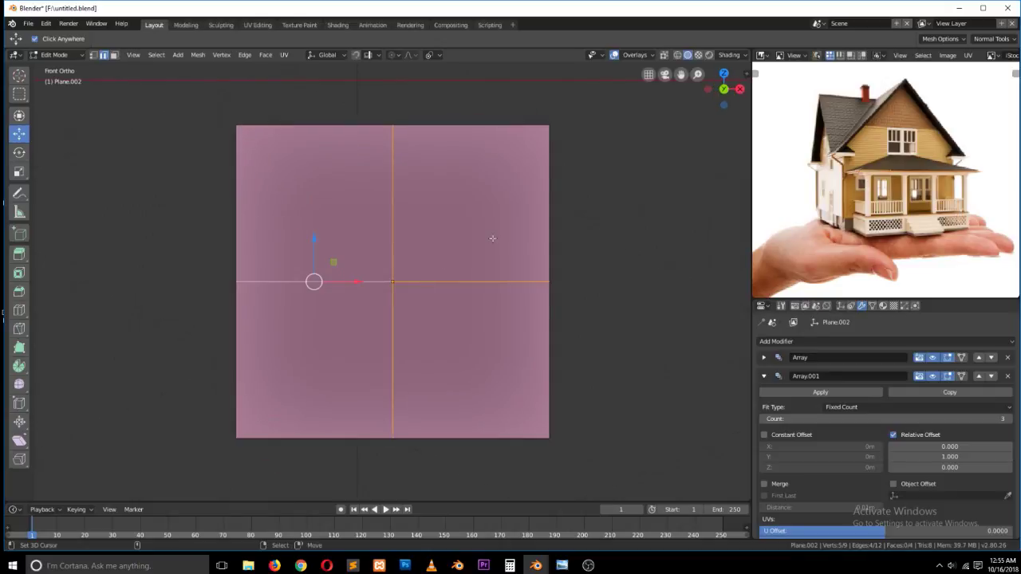
pyautogui.hotkey('ctrl', 'b')
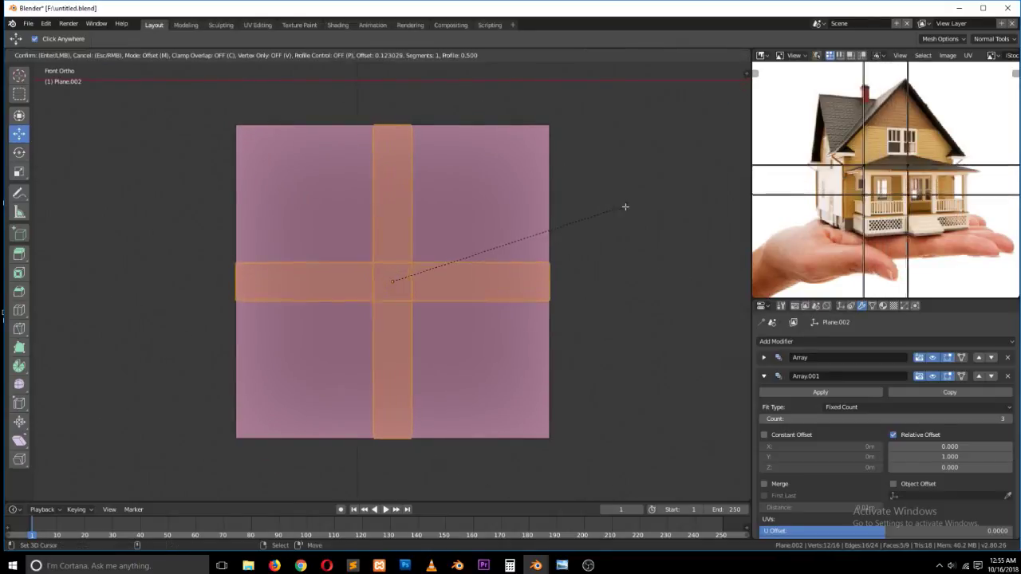
pyautogui.click(674, 204)
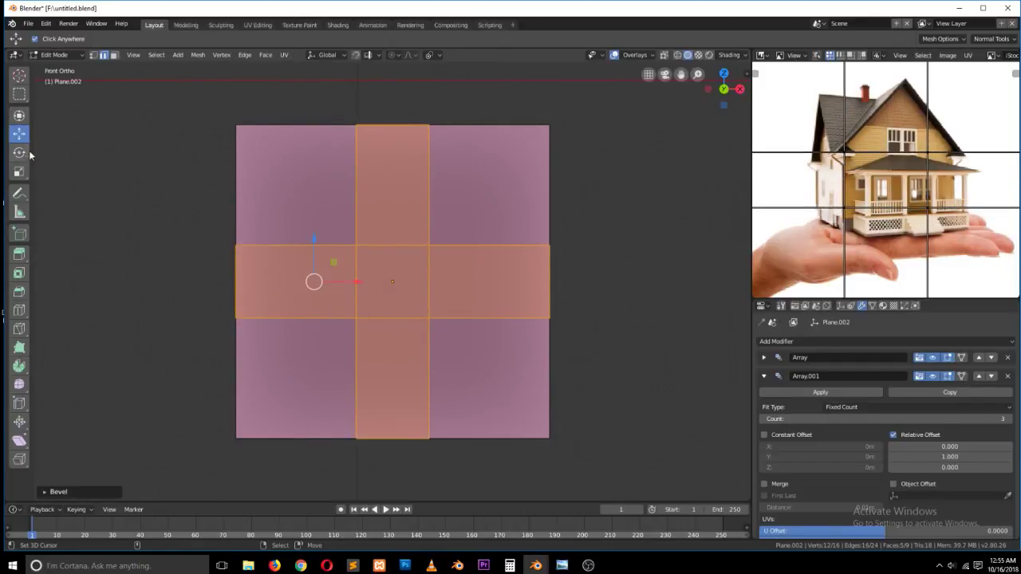
# - Vertex-bevel the four corner vertices of the plane's central square into separate diamond-shaped faces
pyautogui.click(94, 55)
pyautogui.rightClick(426, 245)
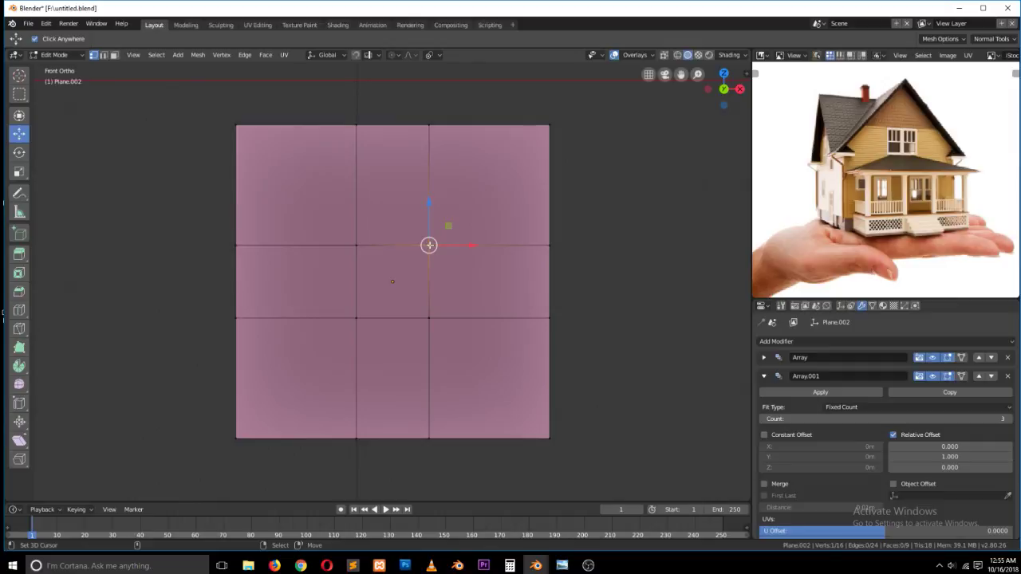
pyautogui.keyDown('shift'); pyautogui.rightClick(356, 246); pyautogui.keyUp('shift')
pyautogui.keyDown('shift'); pyautogui.rightClick(356, 318); pyautogui.keyUp('shift')
pyautogui.keyDown('shift'); pyautogui.rightClick(428, 318); pyautogui.keyUp('shift')
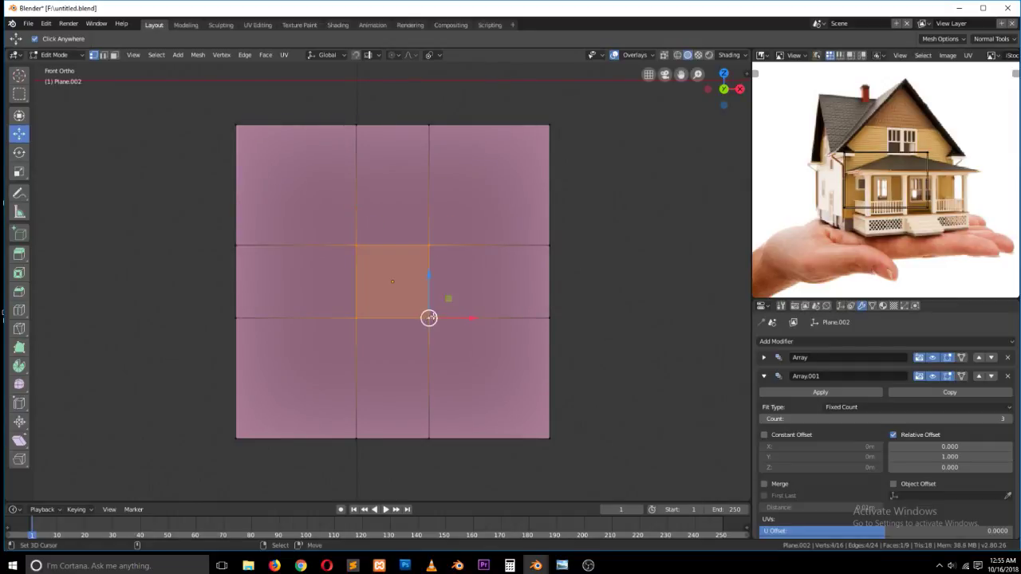
pyautogui.hotkey('ctrl', 'shift', 'b')
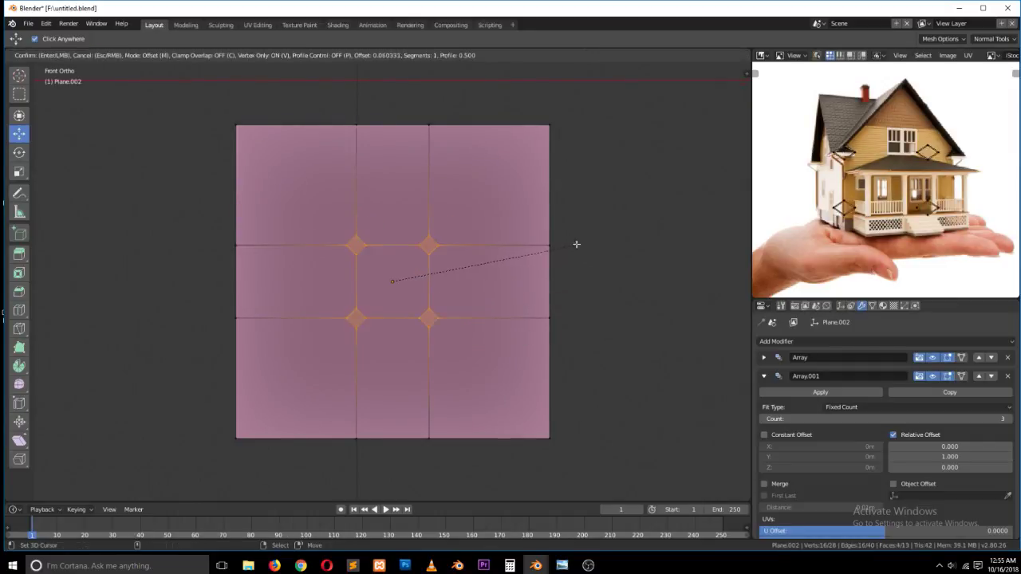
pyautogui.click(620, 218)
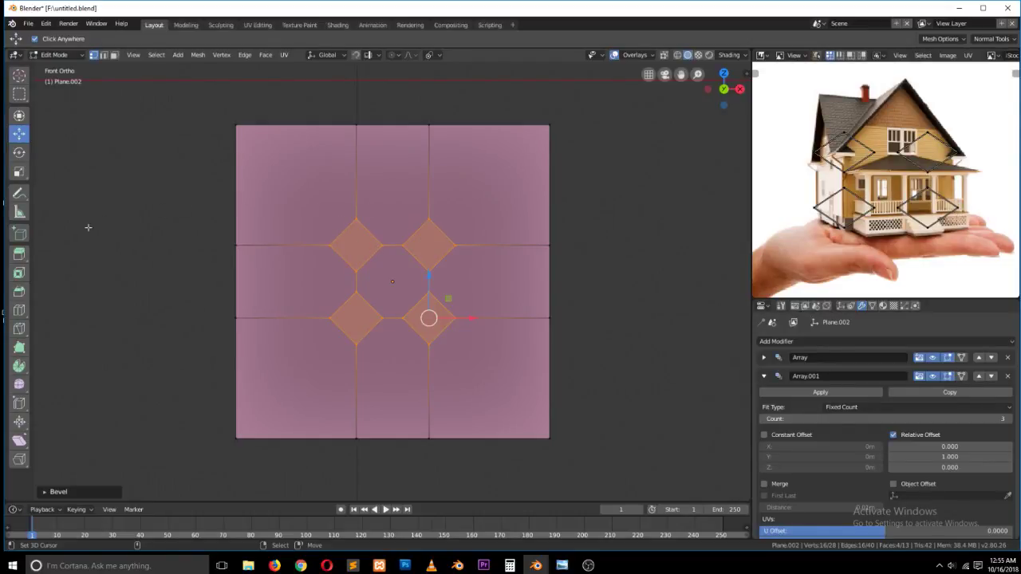
# - Delete the lower-left and upper-right corner faces of the plane to open holes in the arrayed lattice
pyautogui.click(114, 55)
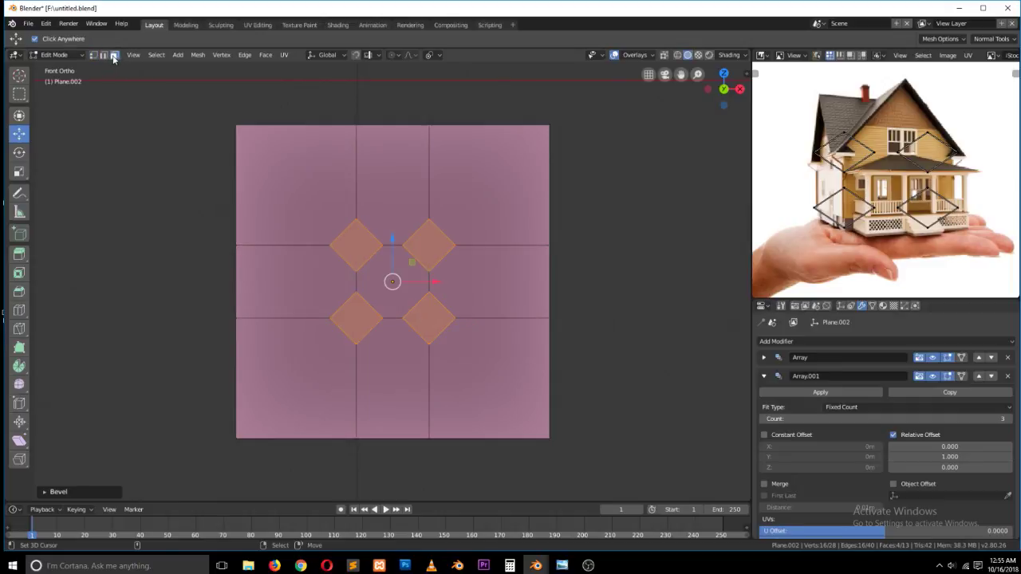
pyautogui.scroll(-8, 405, 187)
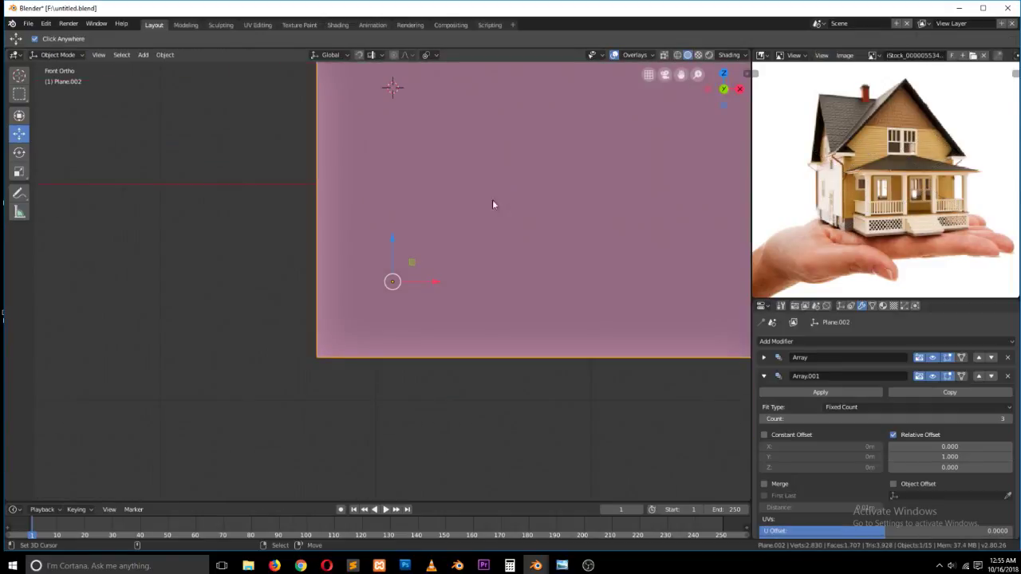
pyautogui.click(363, 311)
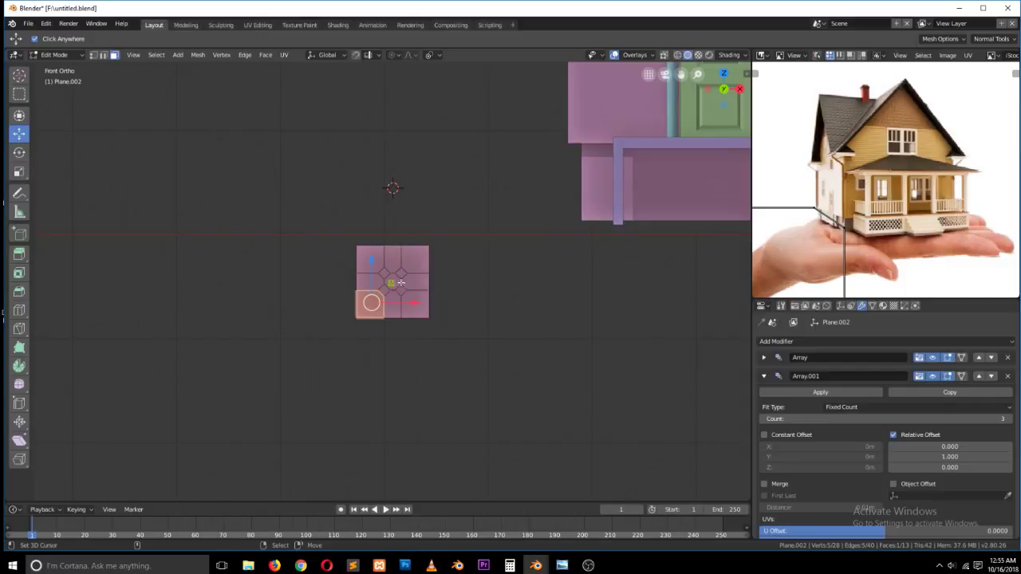
pyautogui.press('x')
pyautogui.click(415, 277)
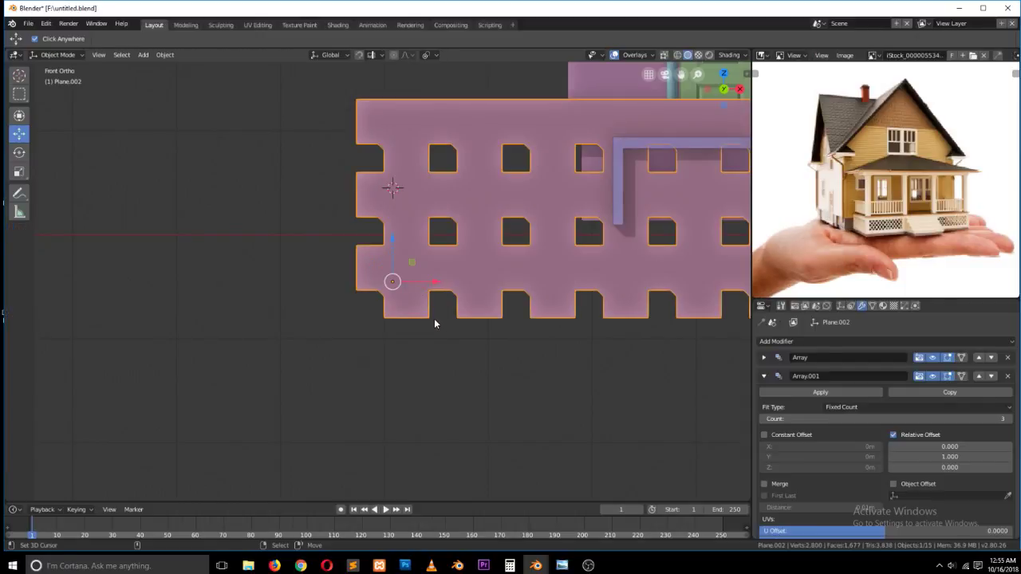
pyautogui.click(415, 264)
pyautogui.press('x')
pyautogui.click(414, 261)
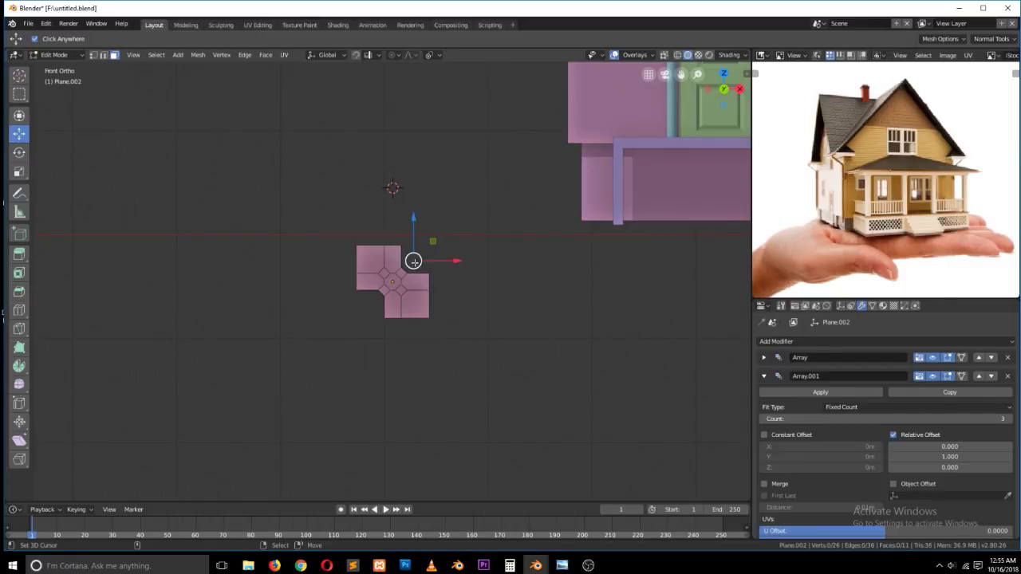
# - Delete the lower-right and upper-left corner faces of the plane and return to Object Mode
pyautogui.click(414, 296)
pyautogui.press('x')
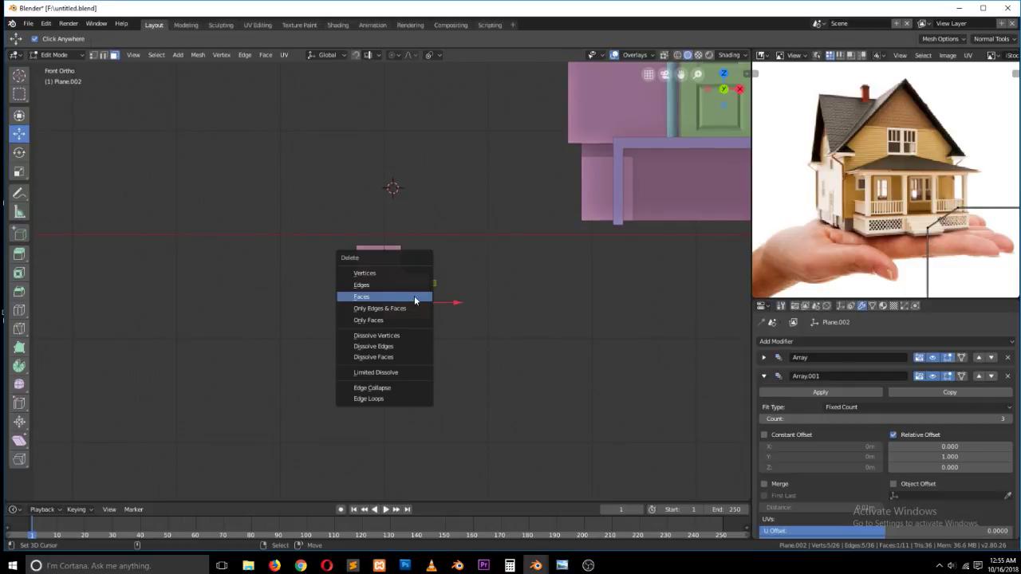
pyautogui.click(414, 296)
pyautogui.click(370, 264)
pyautogui.press('x')
pyautogui.click(369, 262)
pyautogui.press('Tab')
# - Scale the whole lattice down in two passes to roughly the height of the porch base's front opening
pyautogui.scroll(-3, 418, 292)
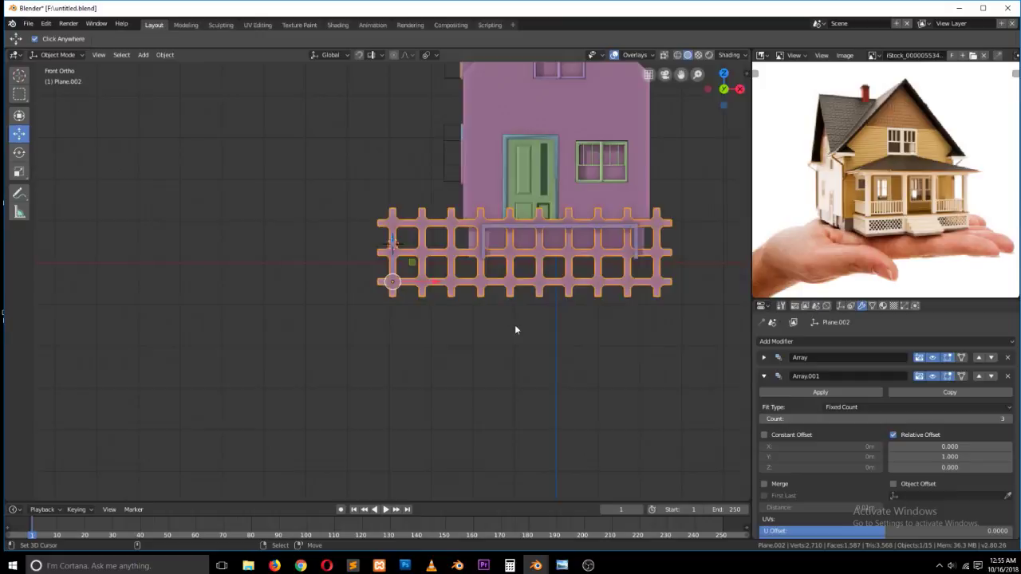
pyautogui.scroll(2, 515, 327)
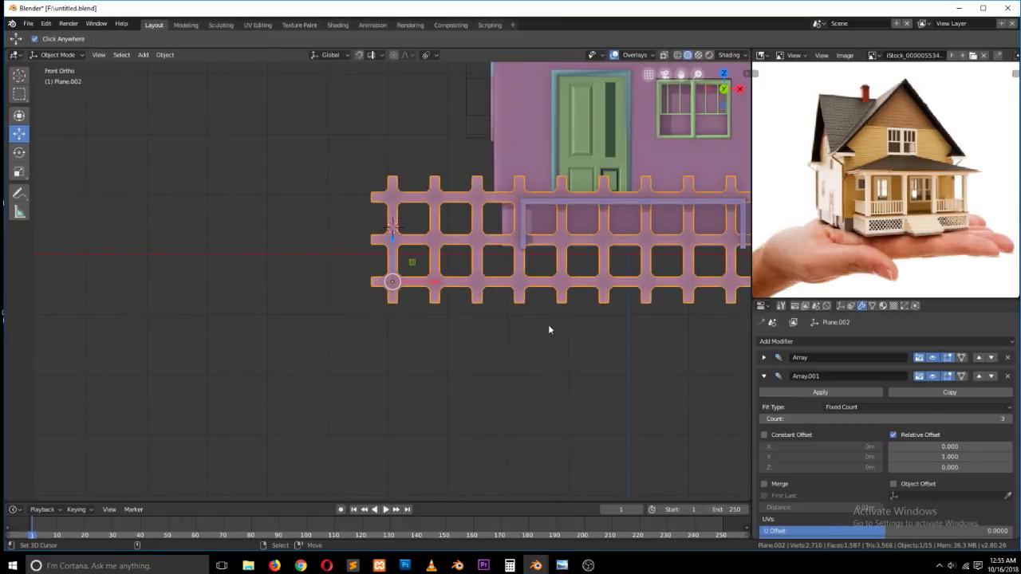
pyautogui.press('s')
pyautogui.click(485, 304)
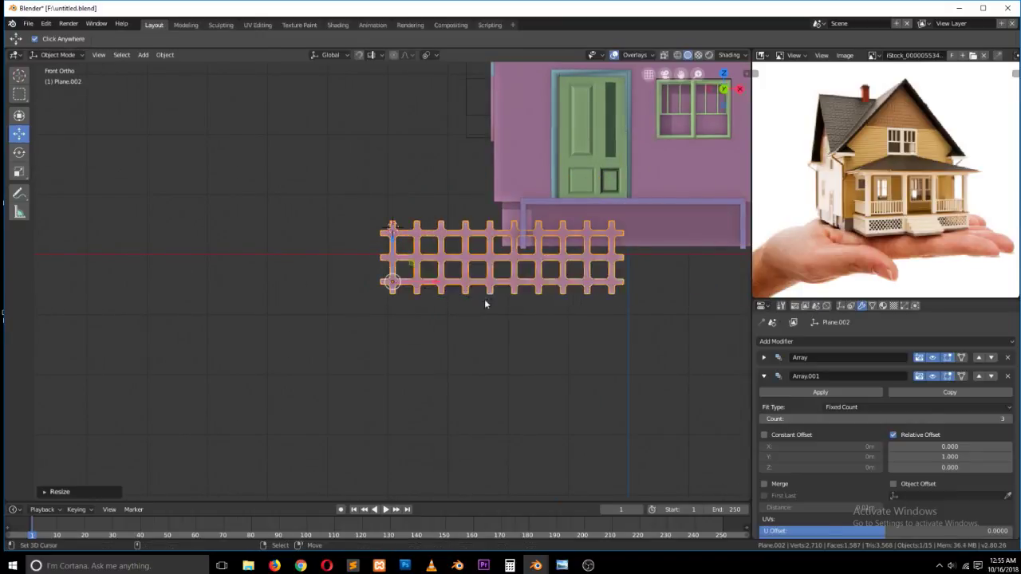
pyautogui.moveTo(473, 307); pyautogui.dragTo(523, 333, button='middle')
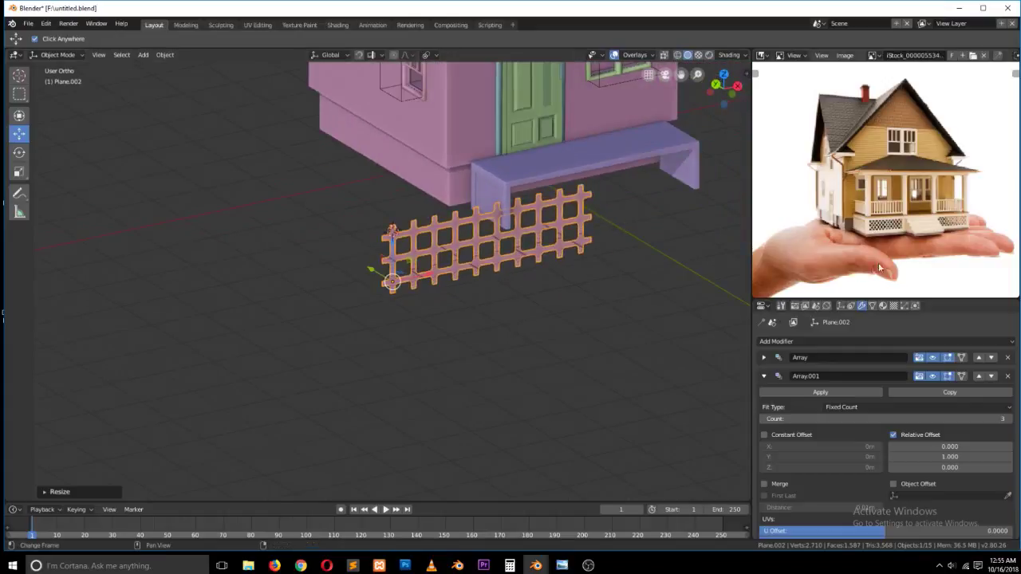
pyautogui.scroll(3, 882, 254)
pyautogui.scroll(-3, 882, 253)
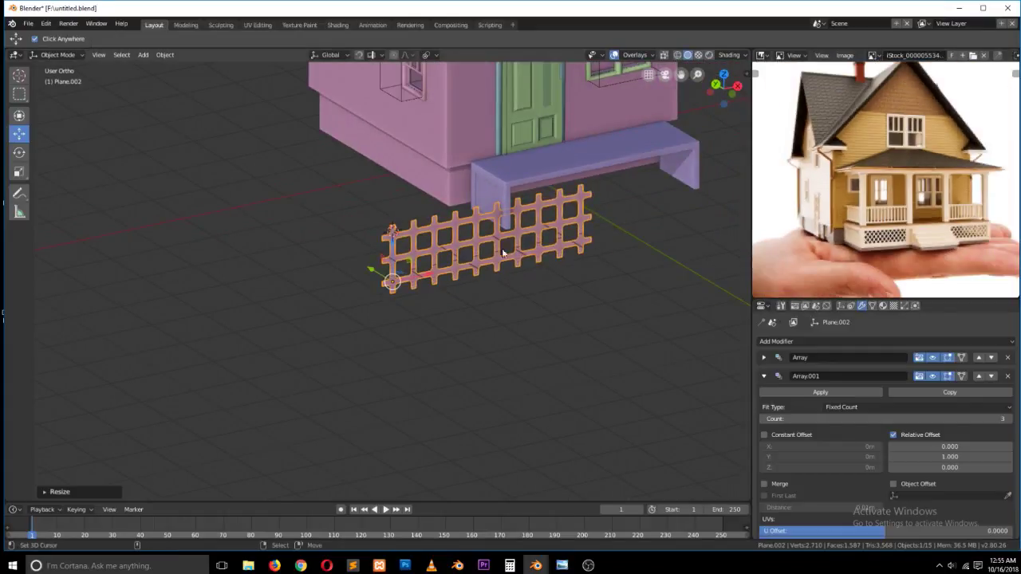
pyautogui.scroll(-2, 500, 255)
pyautogui.scroll(4, 493, 257)
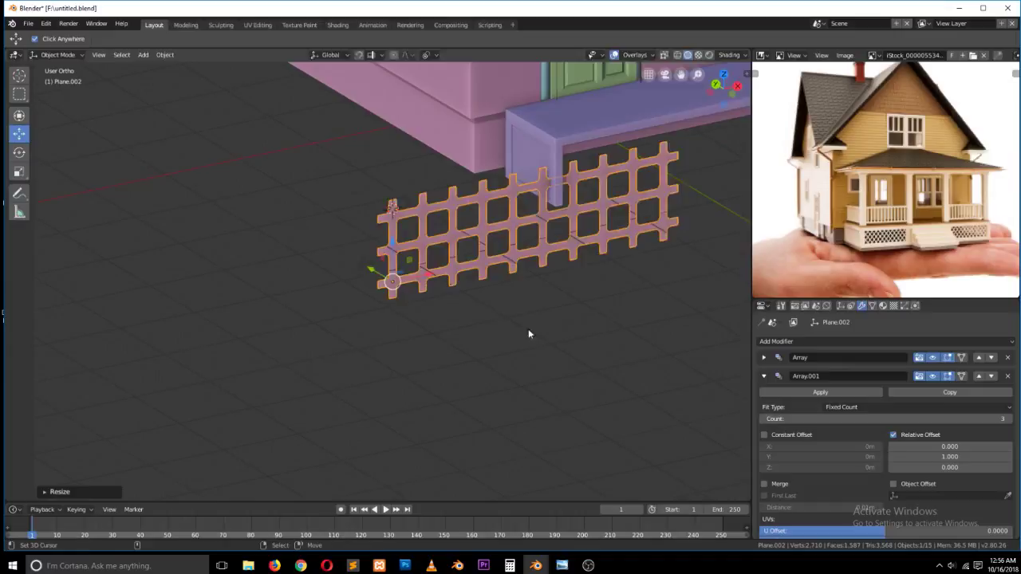
pyautogui.press('s')
pyautogui.click(472, 286)
# - Move the lattice to the left end of the porch base's front opening and scale it down slightly to fit under the slab
pyautogui.press('KP_1')
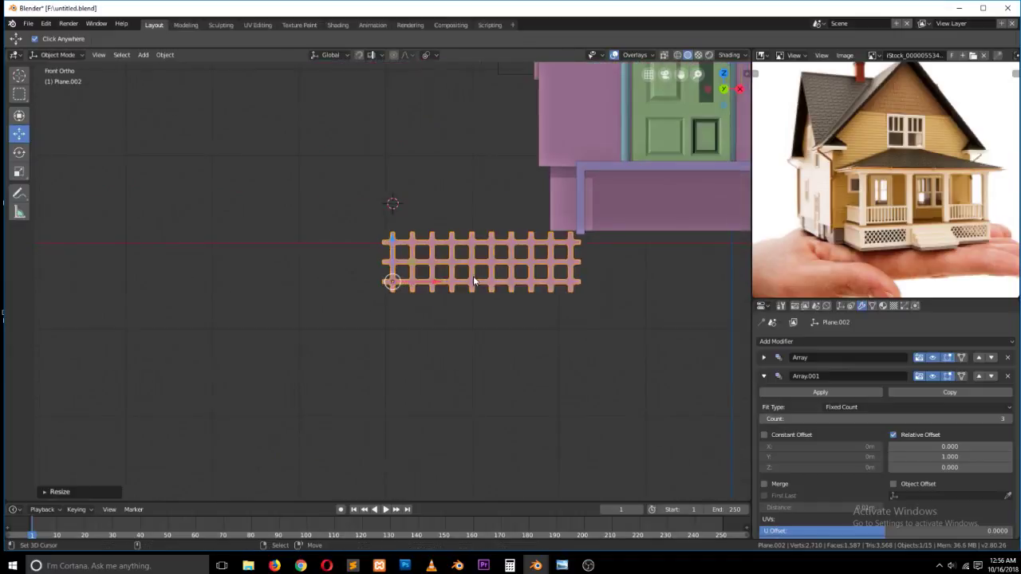
pyautogui.press('g')
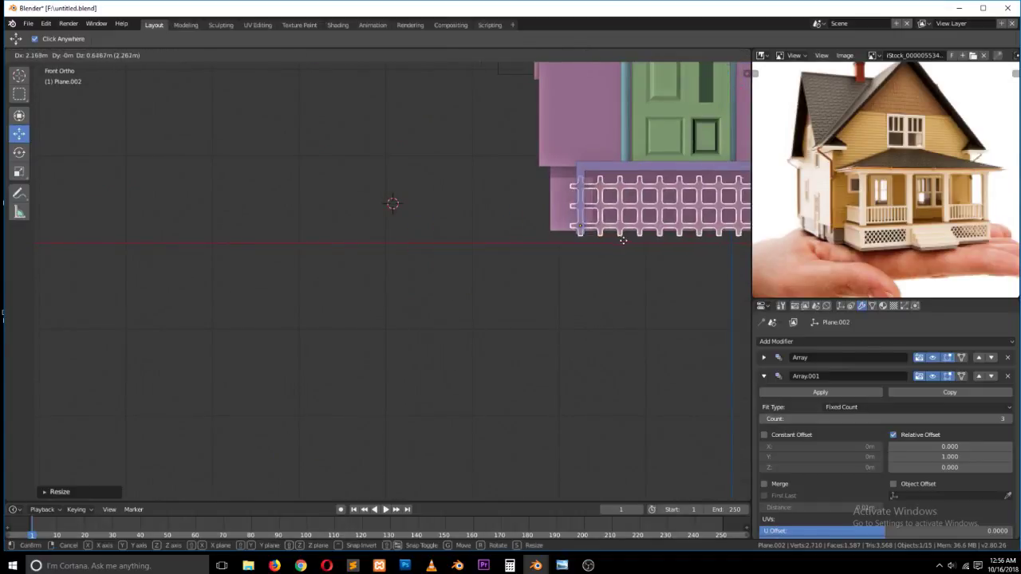
pyautogui.click(635, 239)
pyautogui.press('KP_Decimal')
pyautogui.scroll(-4, 619, 244)
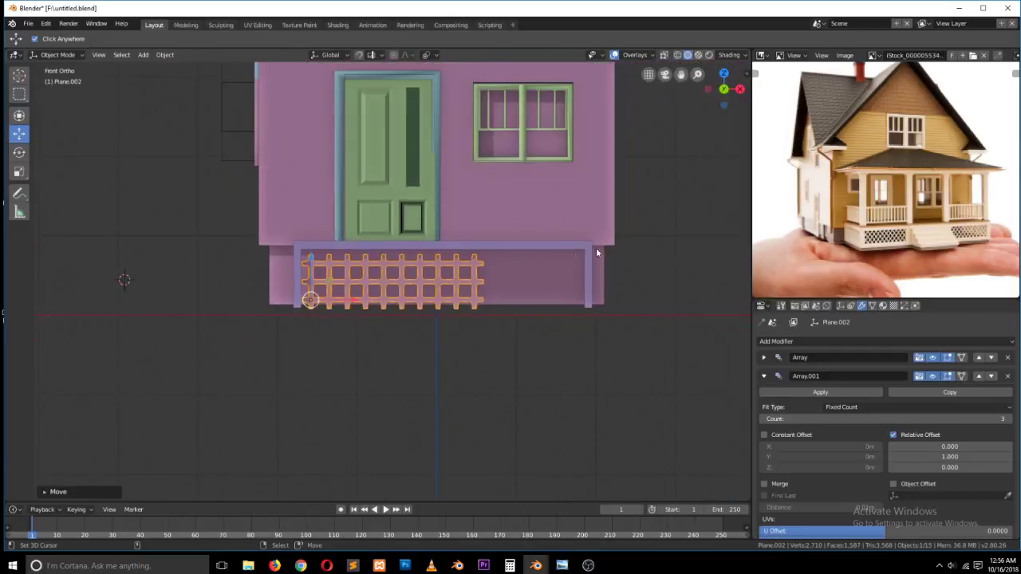
pyautogui.scroll(2, 582, 248)
pyautogui.moveTo(568, 248); pyautogui.dragTo(600, 313, button='middle')
pyautogui.press('s')
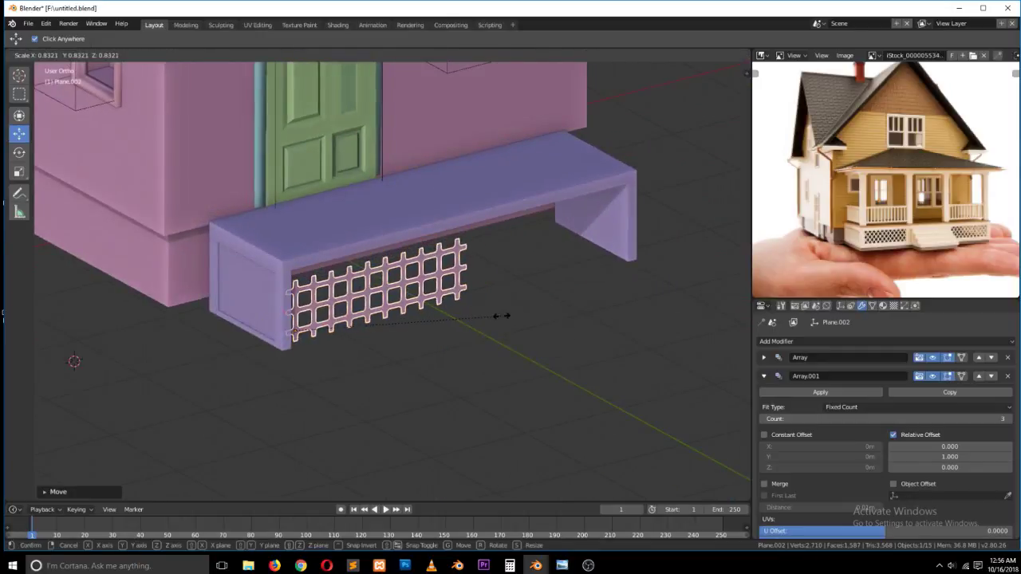
pyautogui.click(357, 315)
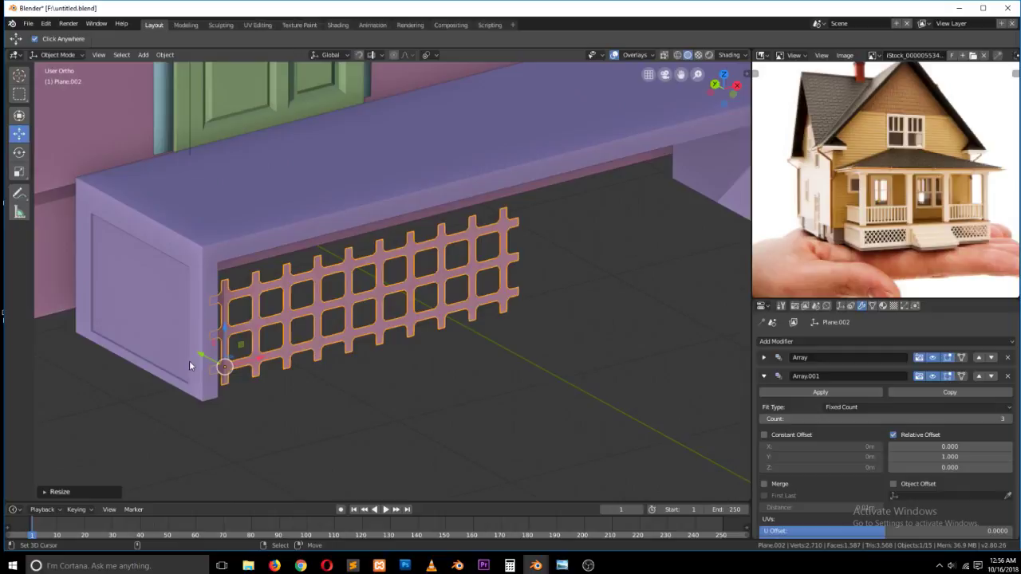
pyautogui.moveTo(273, 304); pyautogui.dragTo(315, 301, button='middle')
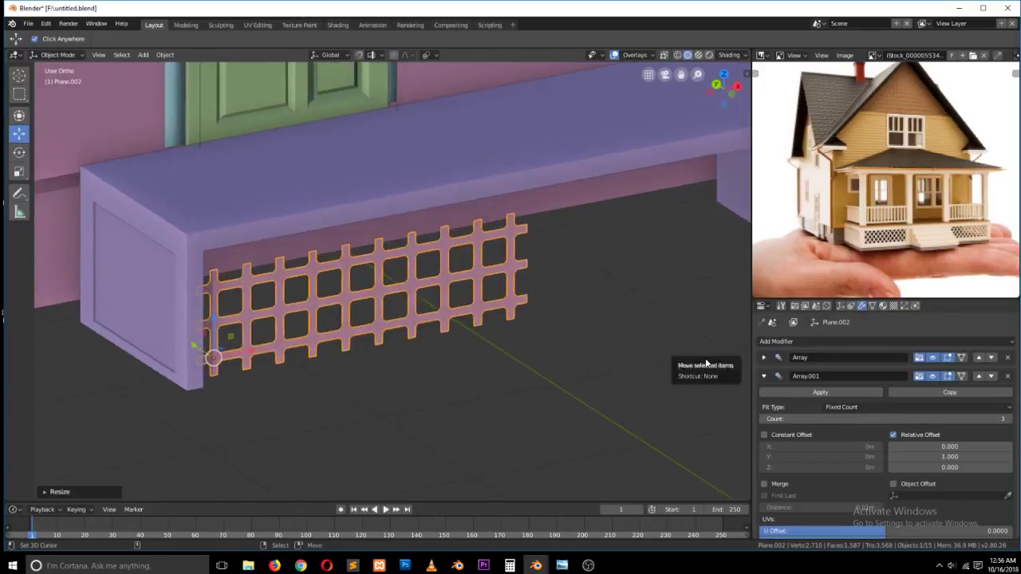
# - Add a Solidify modifier to the lattice and set its thickness to about 1.07 m
pyautogui.click(764, 376)
pyautogui.click(802, 341)
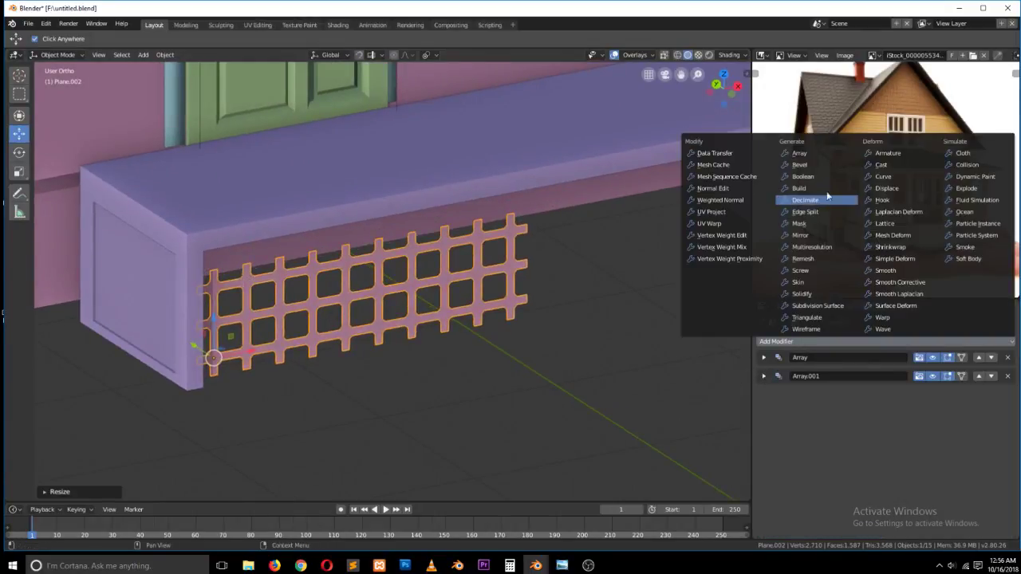
pyautogui.click(802, 294)
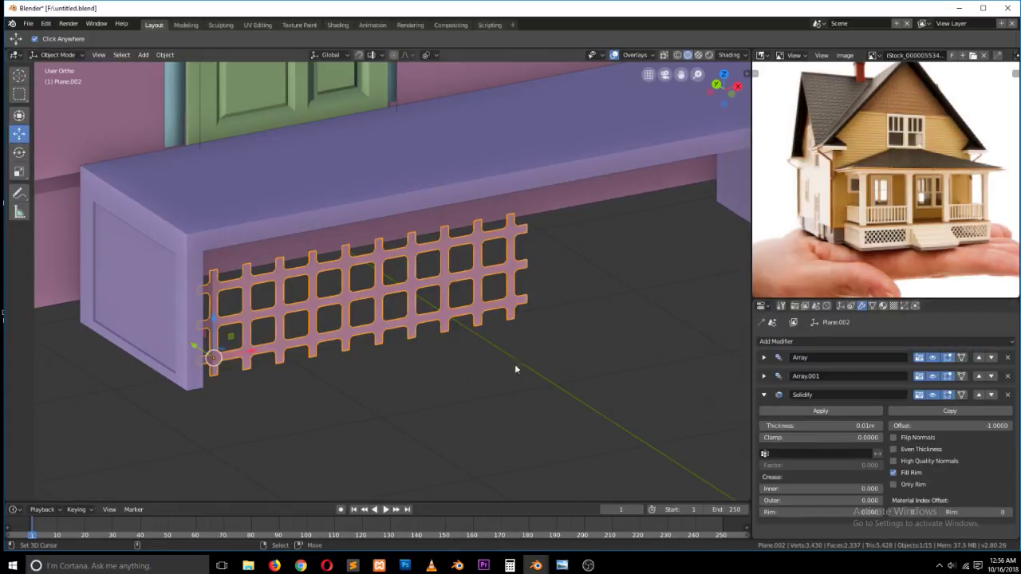
pyautogui.scroll(4, 488, 280)
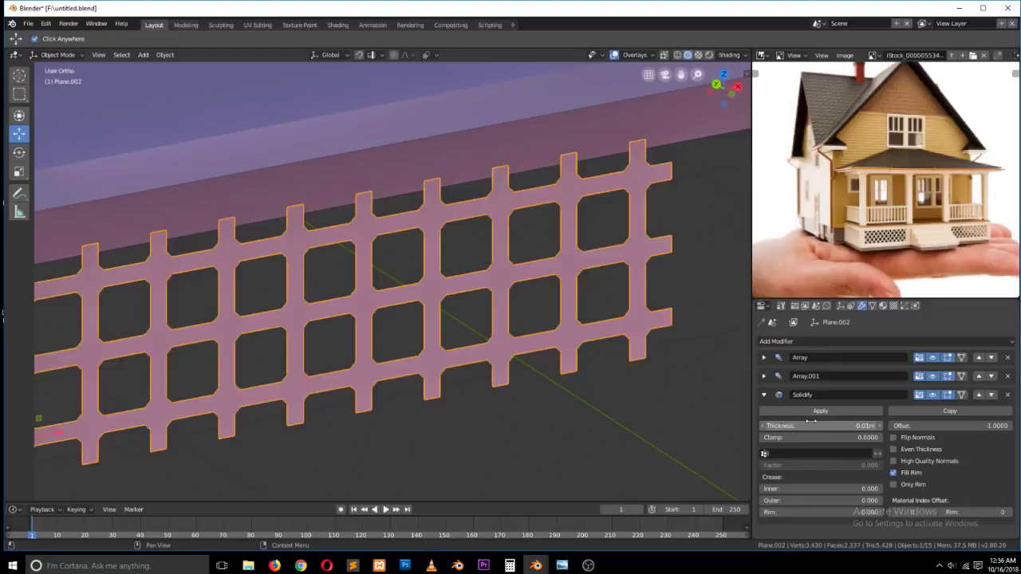
pyautogui.moveTo(803, 425); pyautogui.dragTo(839, 425)
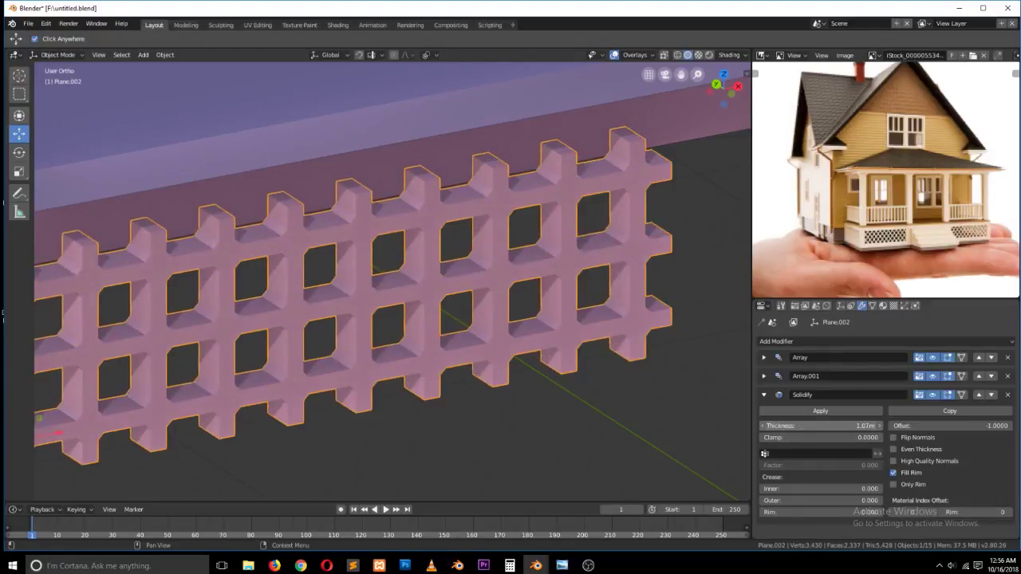
pyautogui.click(764, 395)
# - Add a Bevel modifier to the lattice with a width of 0.08 m and 2 segments
pyautogui.click(797, 342)
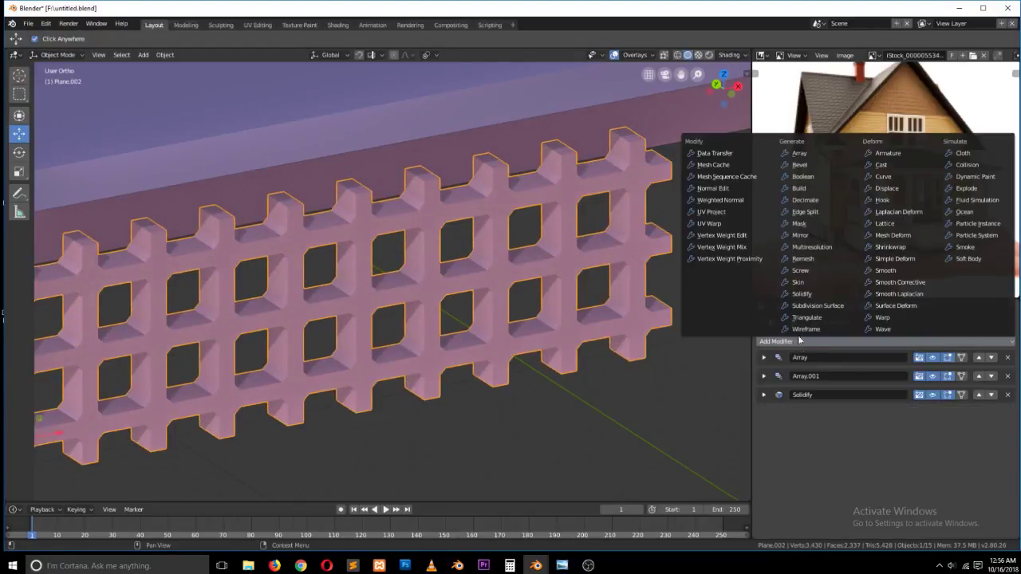
pyautogui.click(807, 165)
pyautogui.moveTo(540, 322); pyautogui.dragTo(654, 360, button='middle')
pyautogui.scroll(-2, 852, 401)
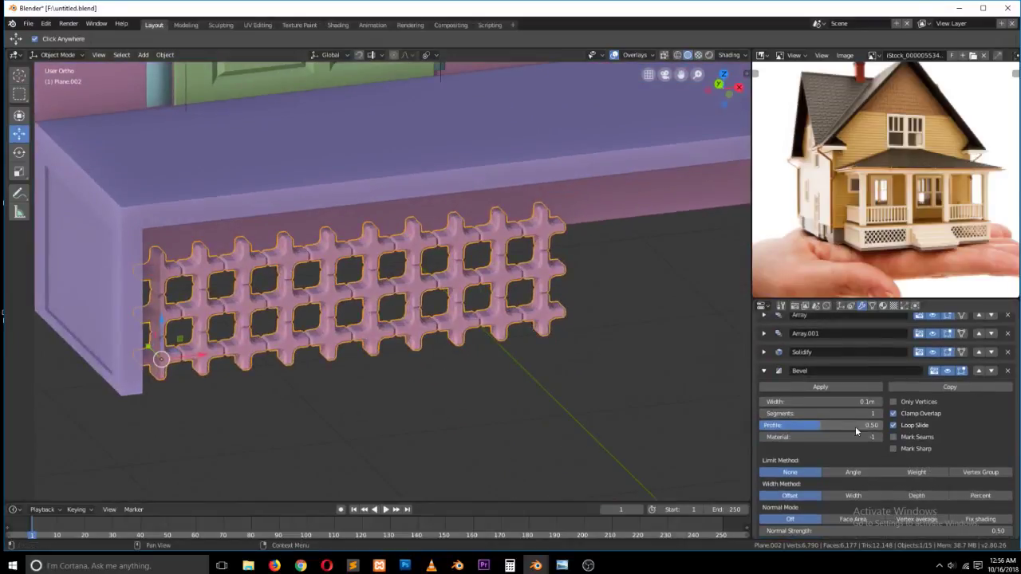
pyautogui.moveTo(852, 401)
pyautogui.mouseDown()
pyautogui.moveTo(865, 401)
pyautogui.moveTo(843, 401)
pyautogui.mouseUp()
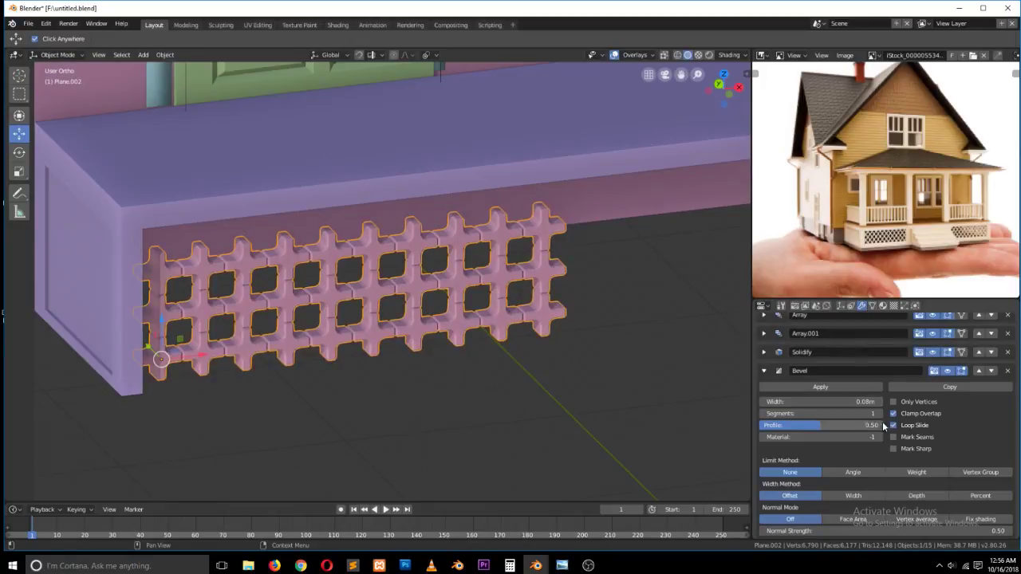
pyautogui.click(880, 415)
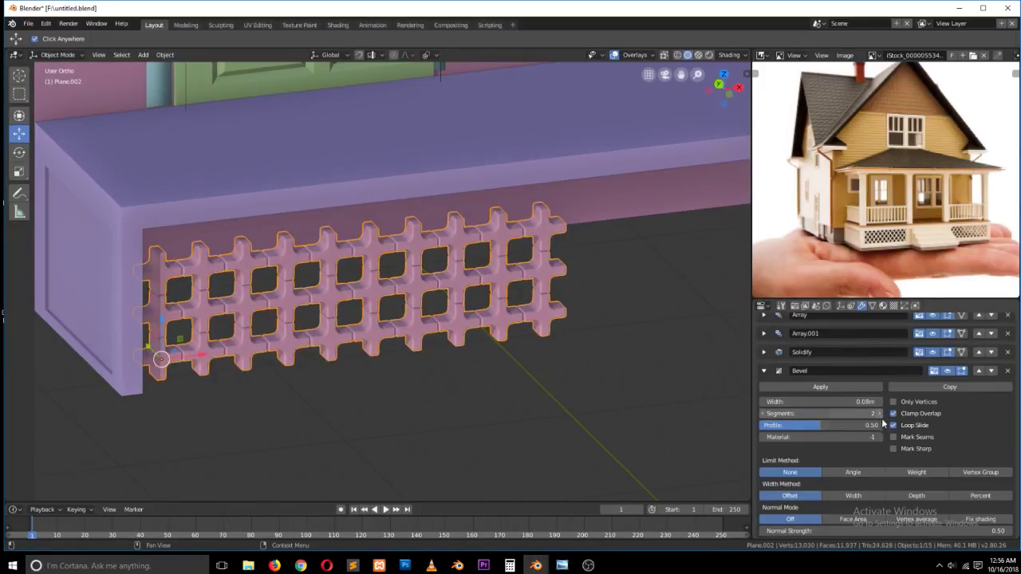
pyautogui.scroll(4, 598, 335)
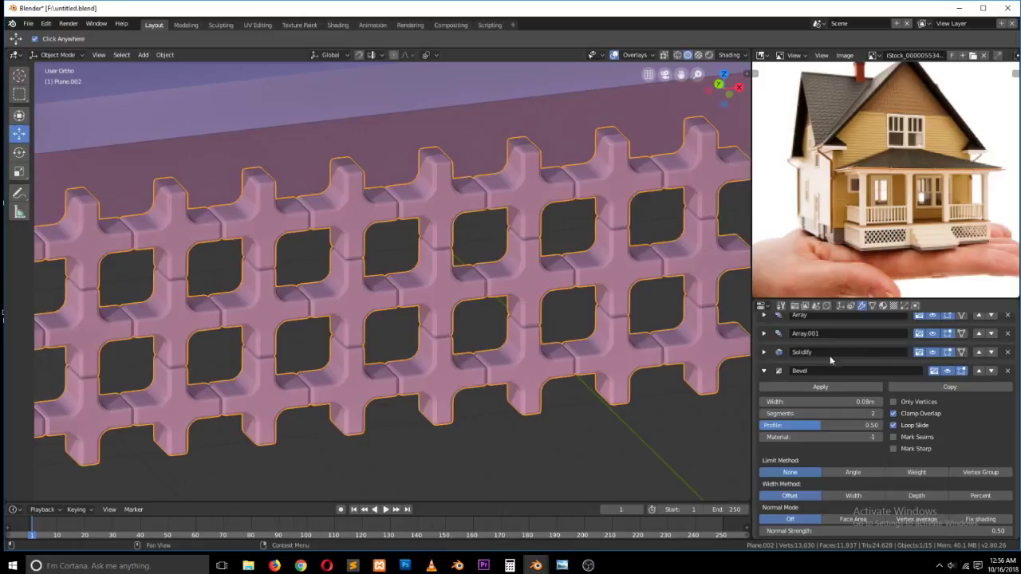
# - Try the Bevel modifier above Solidify in the stack and move it back below
pyautogui.click(979, 372)
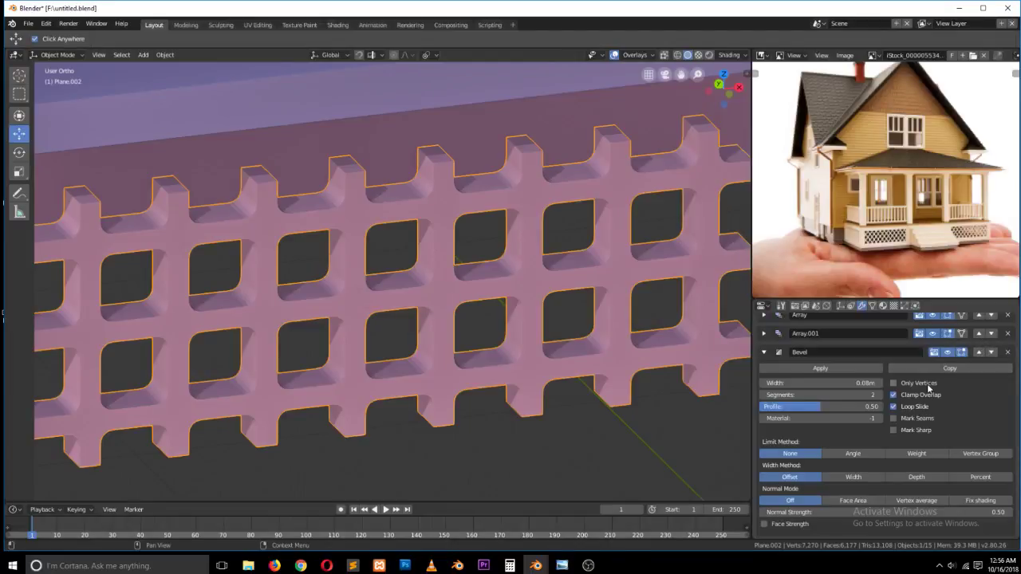
pyautogui.click(990, 352)
pyautogui.scroll(1, 982, 375)
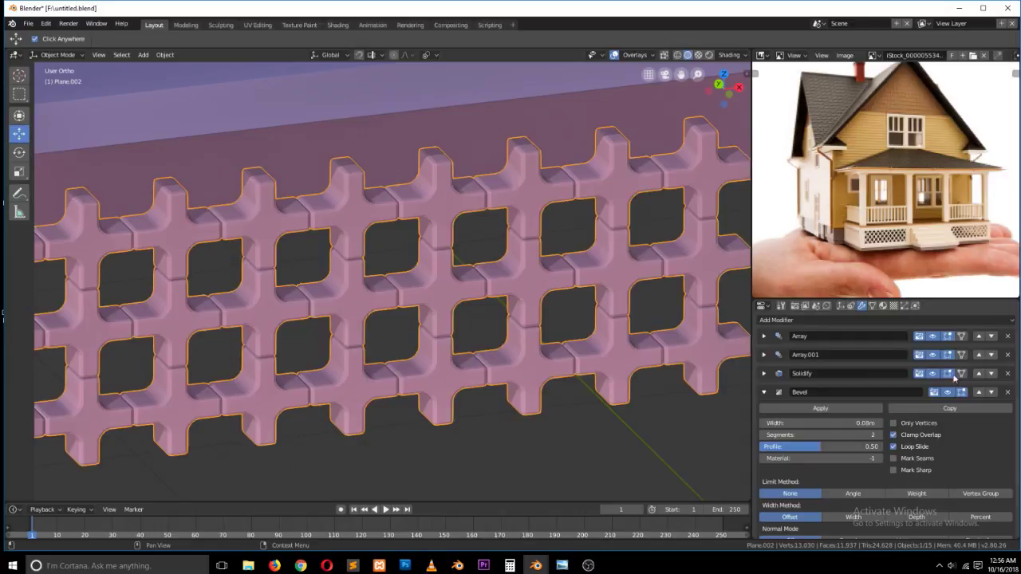
# - Reorder the lattice's modifiers so both Array modifiers come after Solidify and Bevel
pyautogui.click(765, 393)
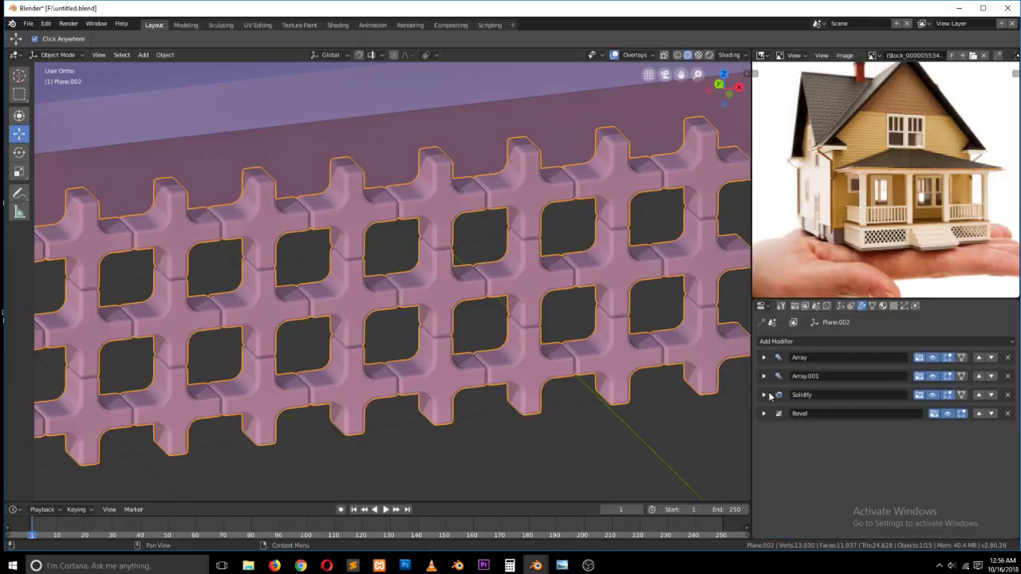
pyautogui.click(991, 376)
pyautogui.click(991, 395)
pyautogui.click(992, 357)
pyautogui.click(992, 377)
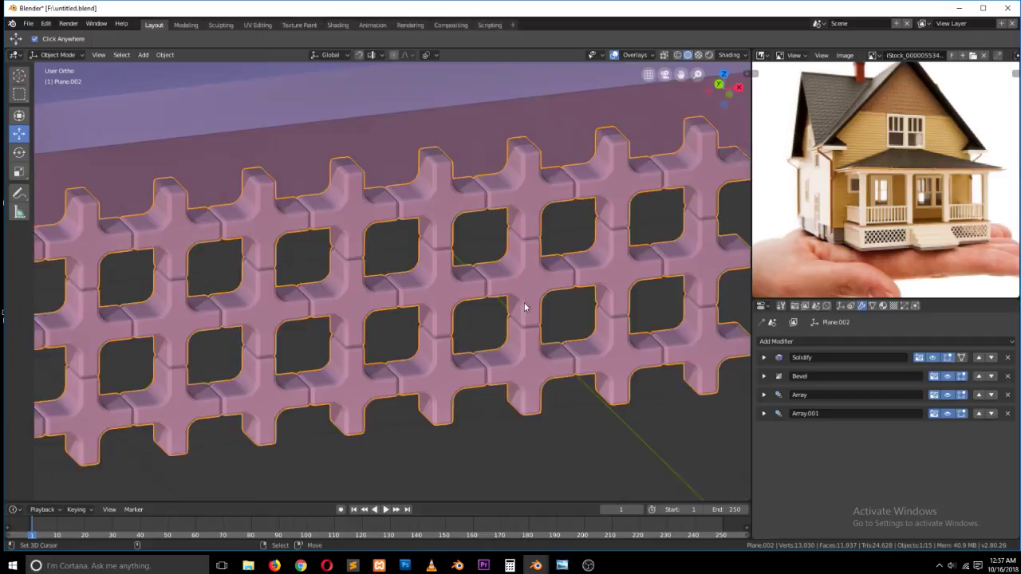
# - Raise the horizontal Array modifier's count to 18 so the lattice spans the porch base's front opening
pyautogui.scroll(-3, 521, 308)
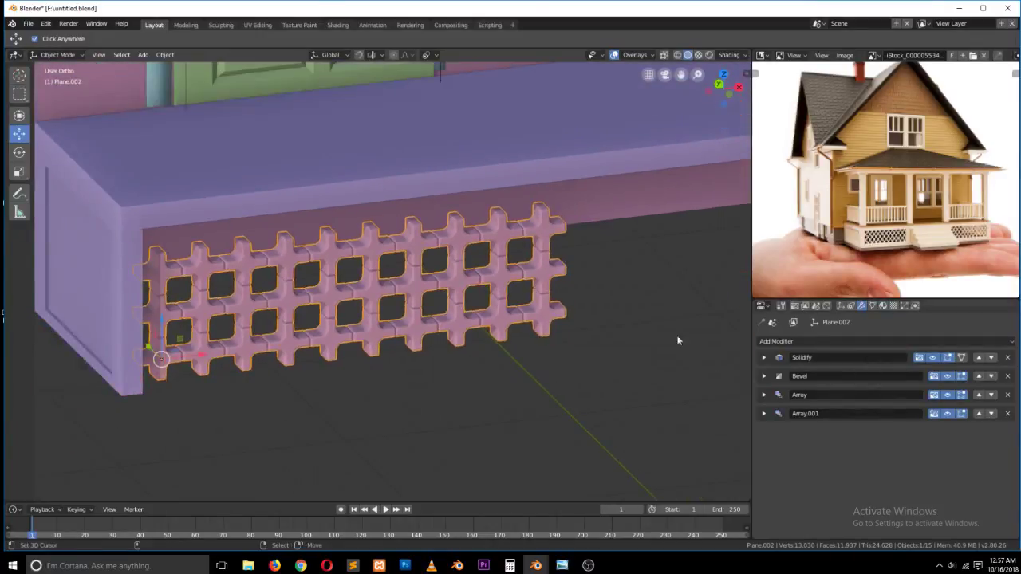
pyautogui.scroll(3, 398, 231)
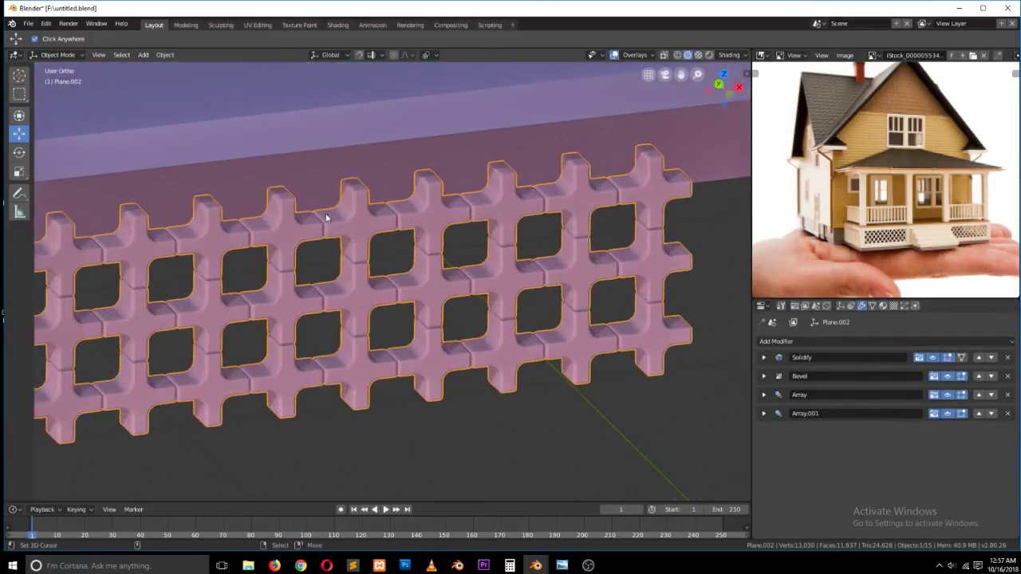
pyautogui.scroll(-4, 312, 215)
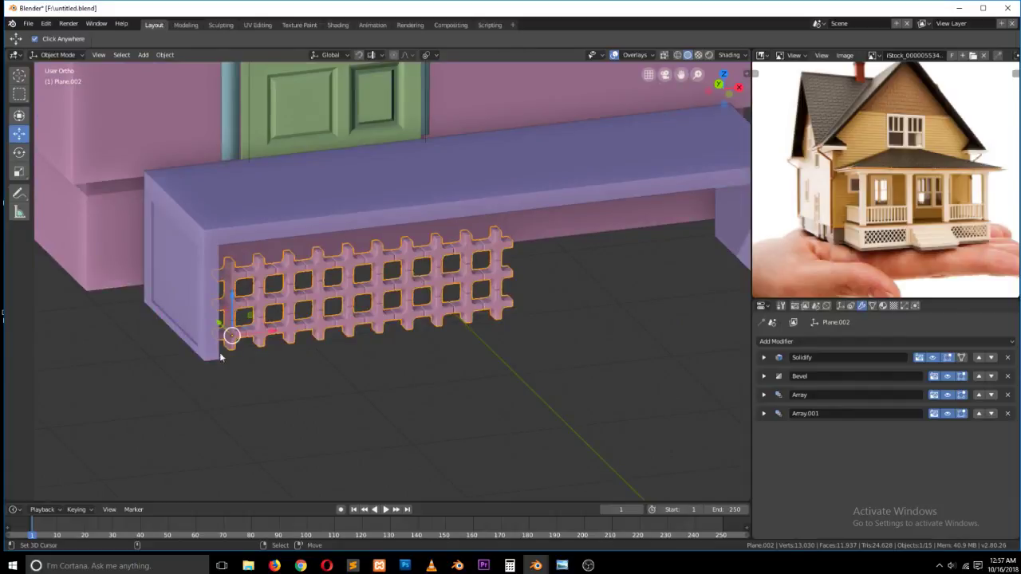
pyautogui.moveTo(221, 349); pyautogui.dragTo(285, 370, button='middle')
pyautogui.scroll(4, 246, 351)
pyautogui.scroll(-1, 283, 365)
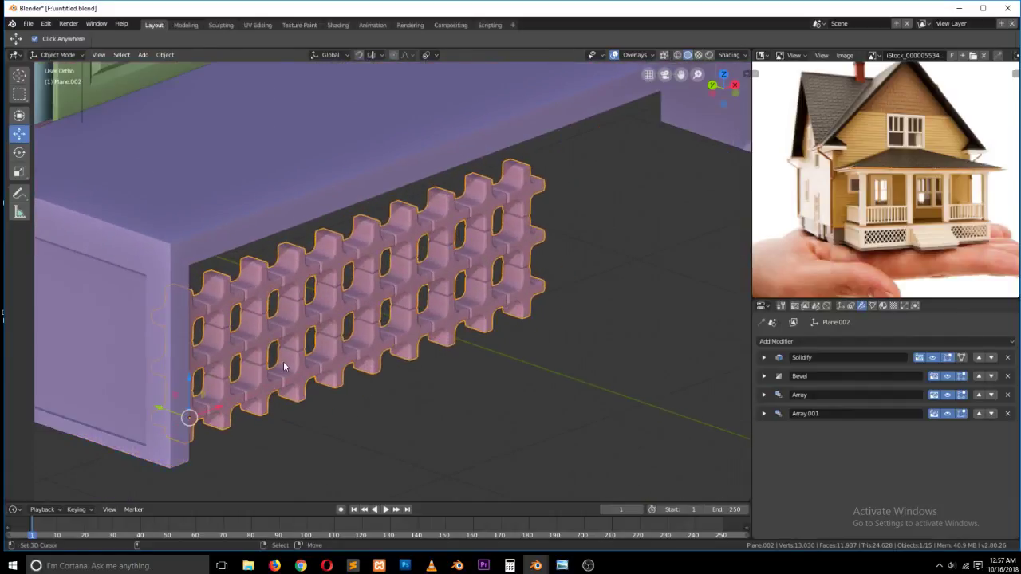
pyautogui.click(763, 395)
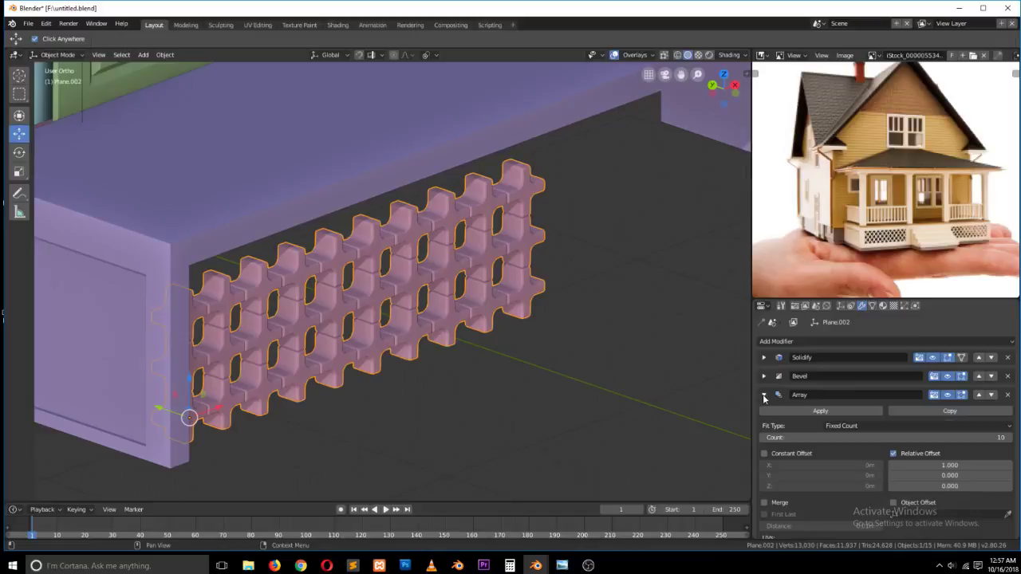
pyautogui.scroll(-2, 896, 480)
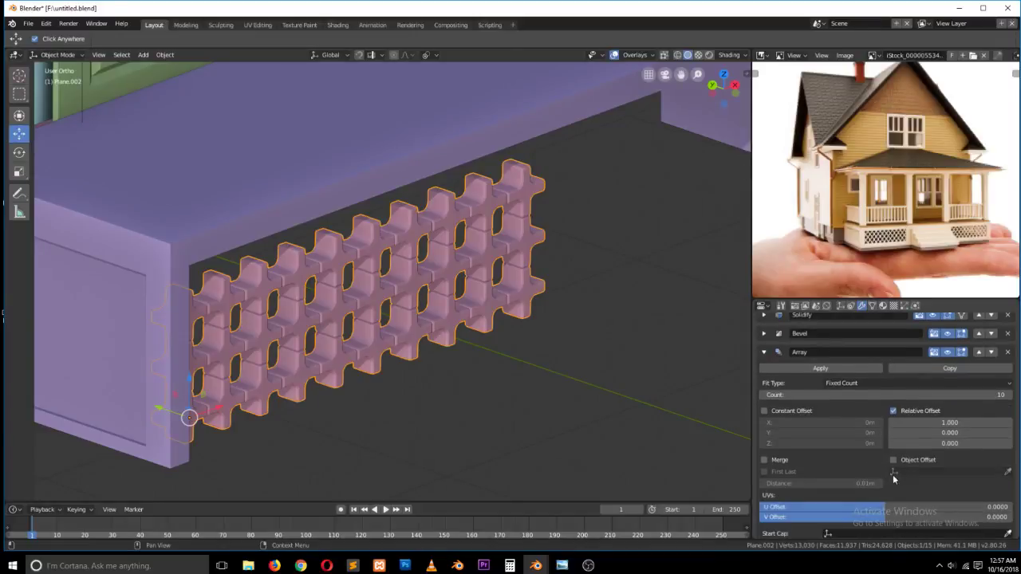
pyautogui.click(1008, 395)
pyautogui.click(1008, 395)
pyautogui.click(1008, 395)
pyautogui.click(1008, 395)
pyautogui.click(1008, 395)
pyautogui.click(1008, 394)
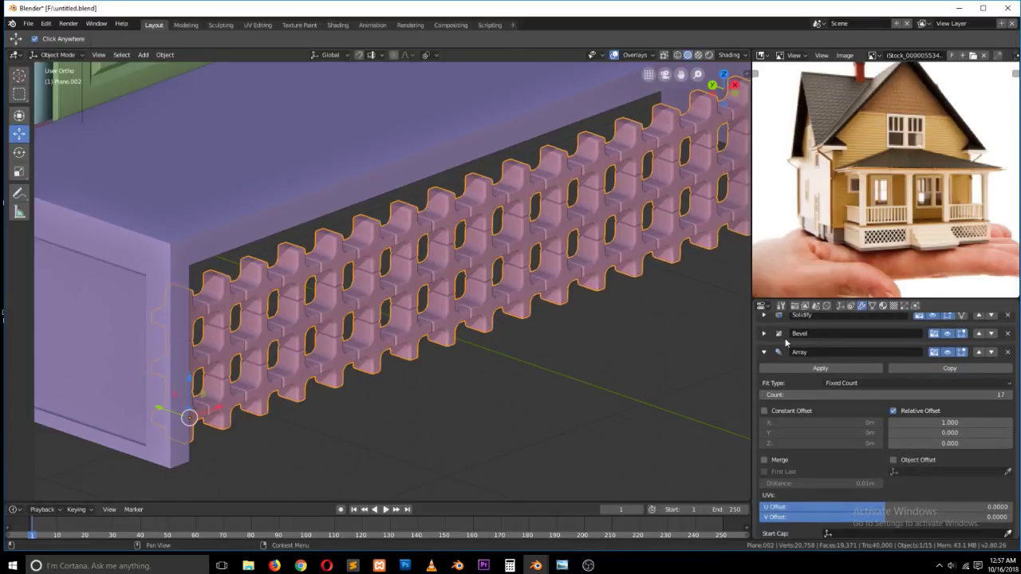
pyautogui.scroll(-4, 664, 321)
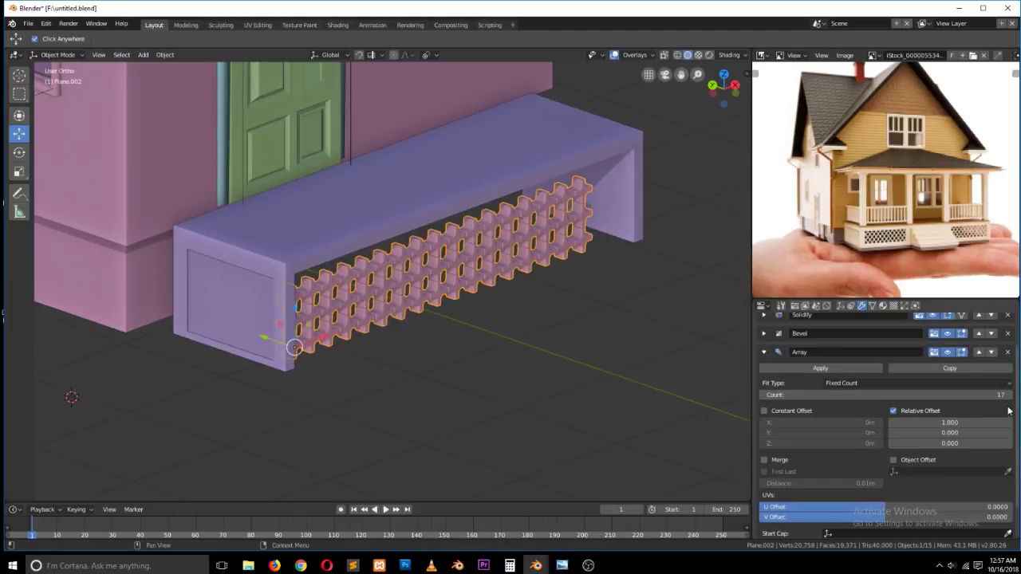
pyautogui.click(1008, 395)
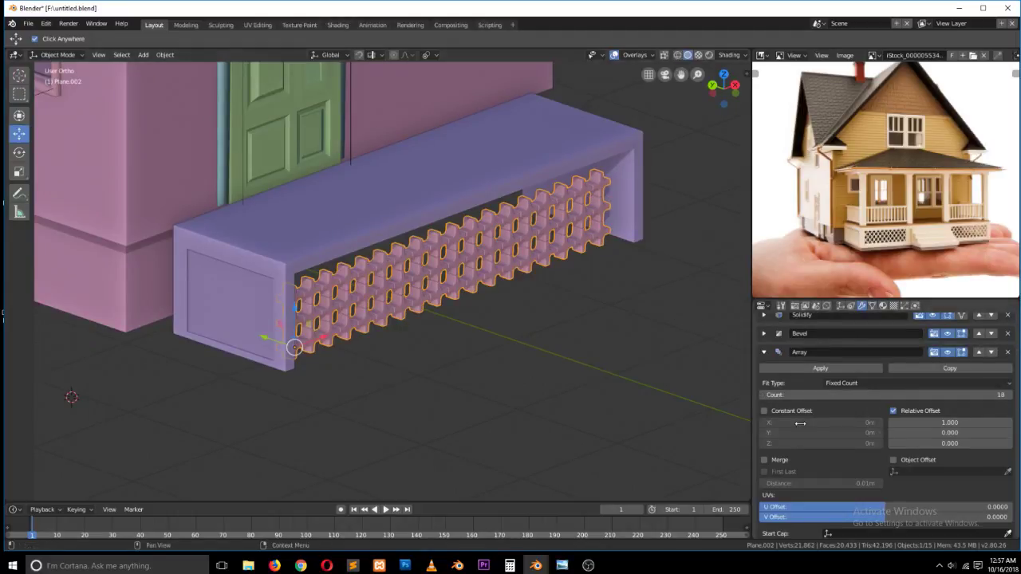
# - Reduce the lattice's horizontal Array modifier count to 10 so the panel covers only about half of the porch base's front opening
pyautogui.moveTo(878, 395); pyautogui.dragTo(829, 394)
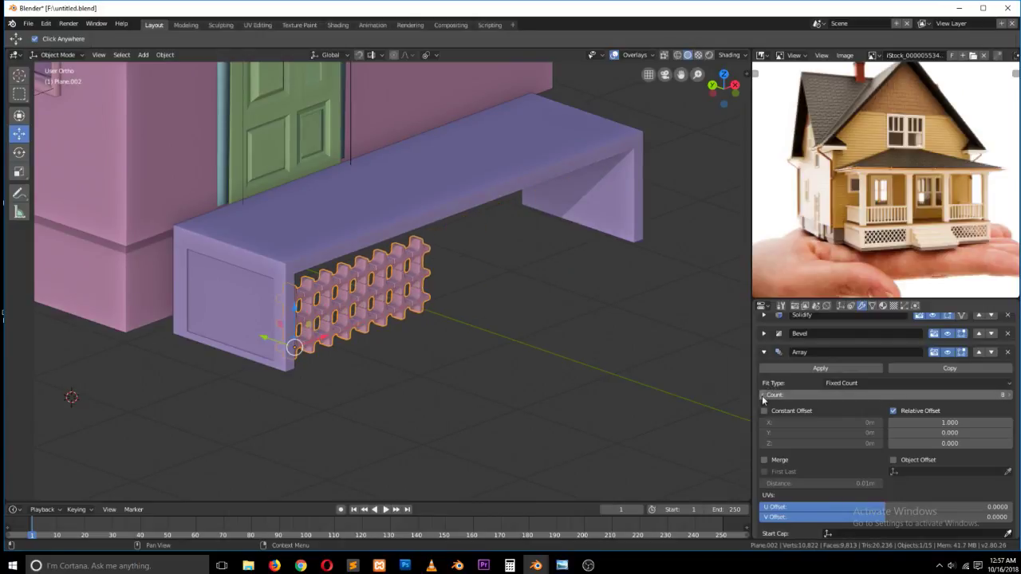
pyautogui.press('g')
pyautogui.click(595, 359)
pyautogui.press('KP_1')
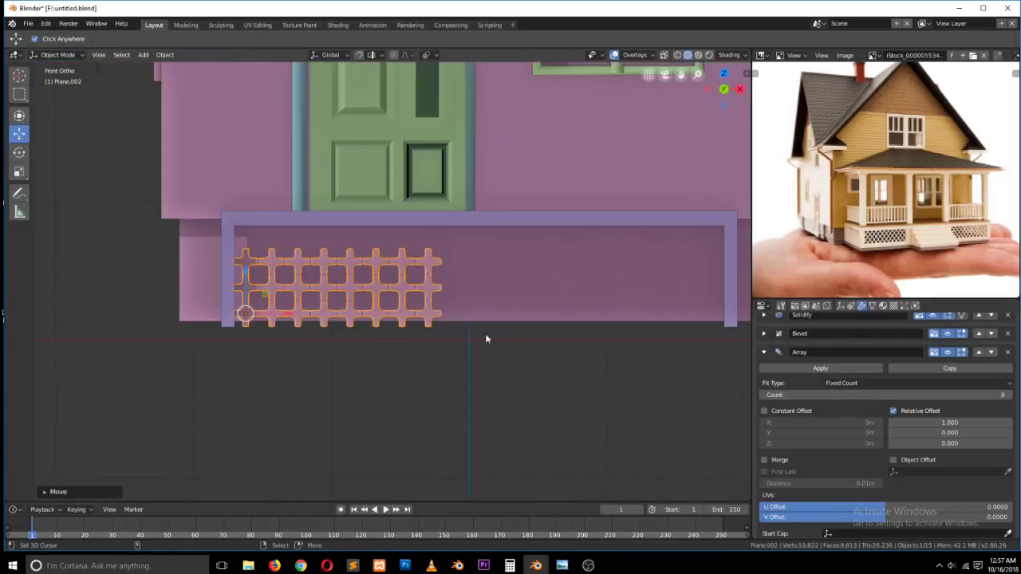
pyautogui.click(1006, 395)
pyautogui.click(1007, 395)
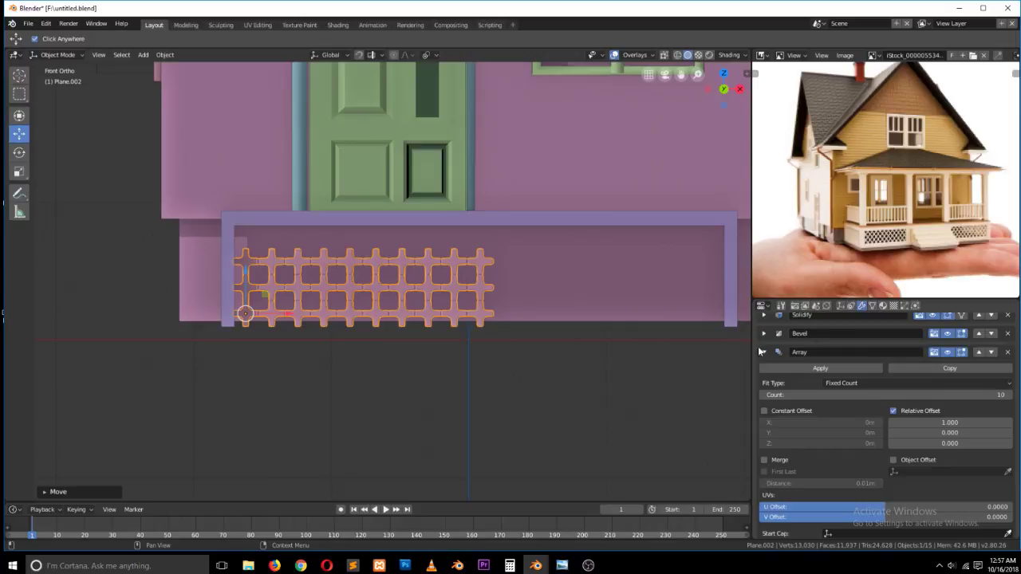
# - Set the count of the lattice's vertical Array modifier to 4
pyautogui.click(764, 355)
pyautogui.click(764, 413)
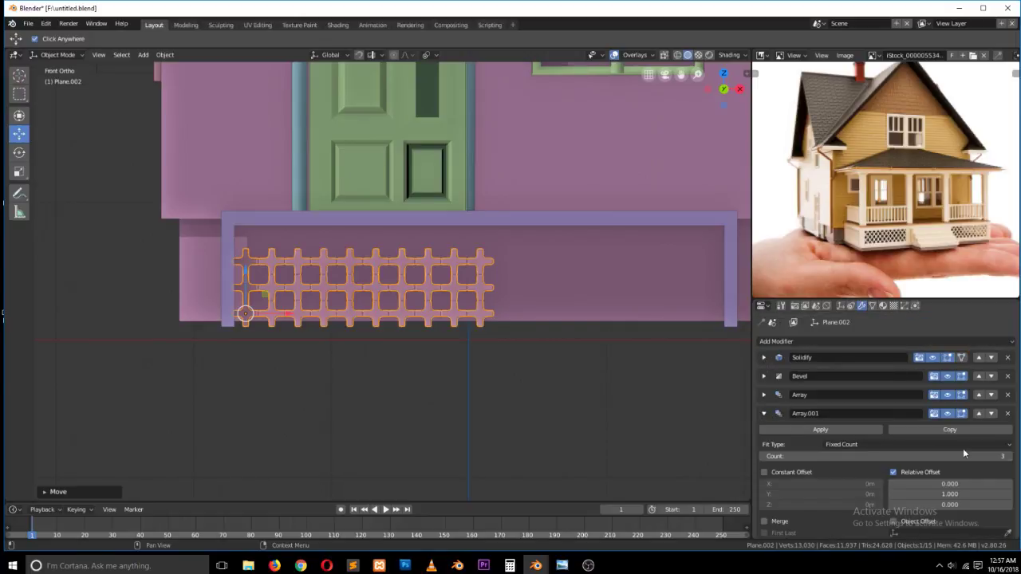
pyautogui.click(1009, 456)
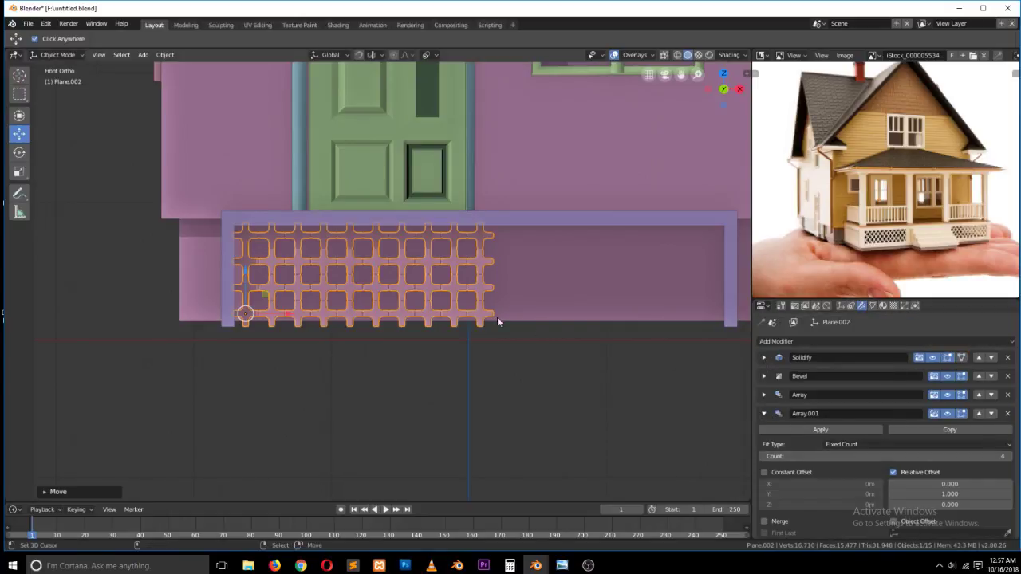
# - Extrude the inner face at the foot of the porch base's left post along X to form a bottom rail
pyautogui.moveTo(512, 321); pyautogui.dragTo(551, 367, button='middle')
pyautogui.moveTo(260, 353); pyautogui.dragTo(281, 380)
pyautogui.moveTo(281, 380); pyautogui.dragTo(230, 318, button='middle')
pyautogui.click(223, 315)
pyautogui.press('Tab')
pyautogui.click(237, 314)
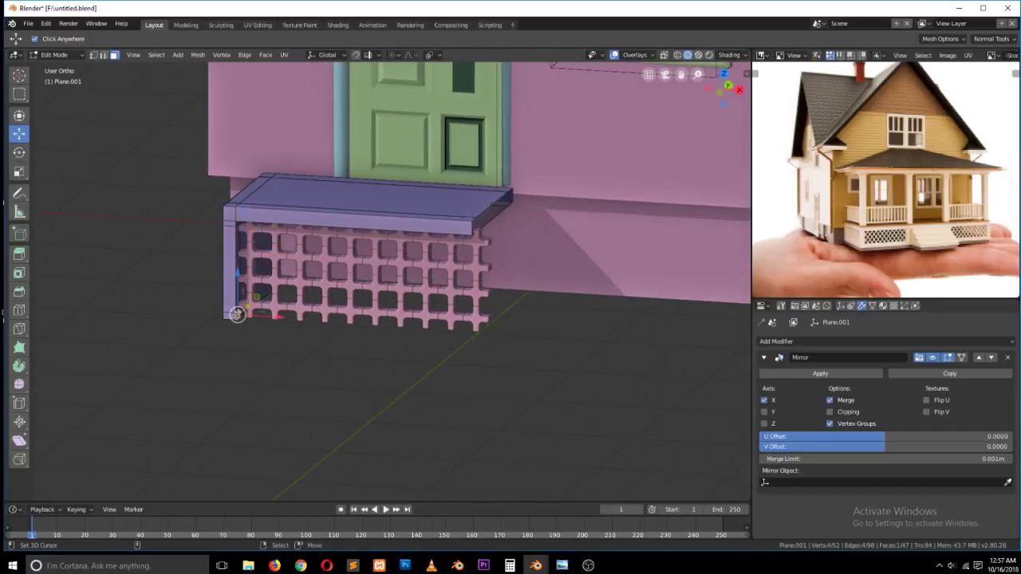
pyautogui.press('e')
pyautogui.press('x')
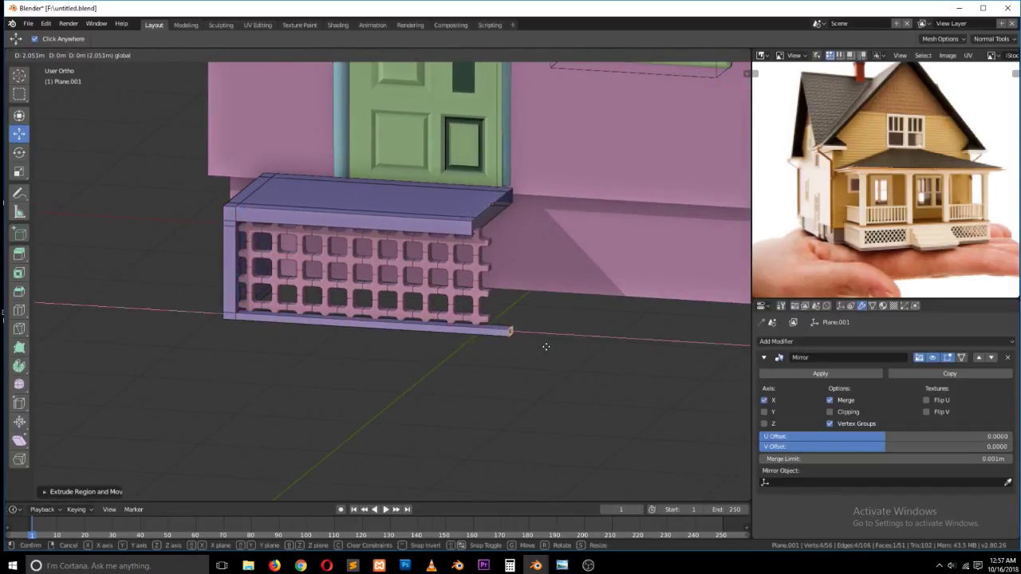
pyautogui.click(501, 343)
# - Enable Clipping in the porch base's Mirror modifier and move the rail's end to meet its mirrored half at the centre
pyautogui.click(830, 412)
pyautogui.press('g')
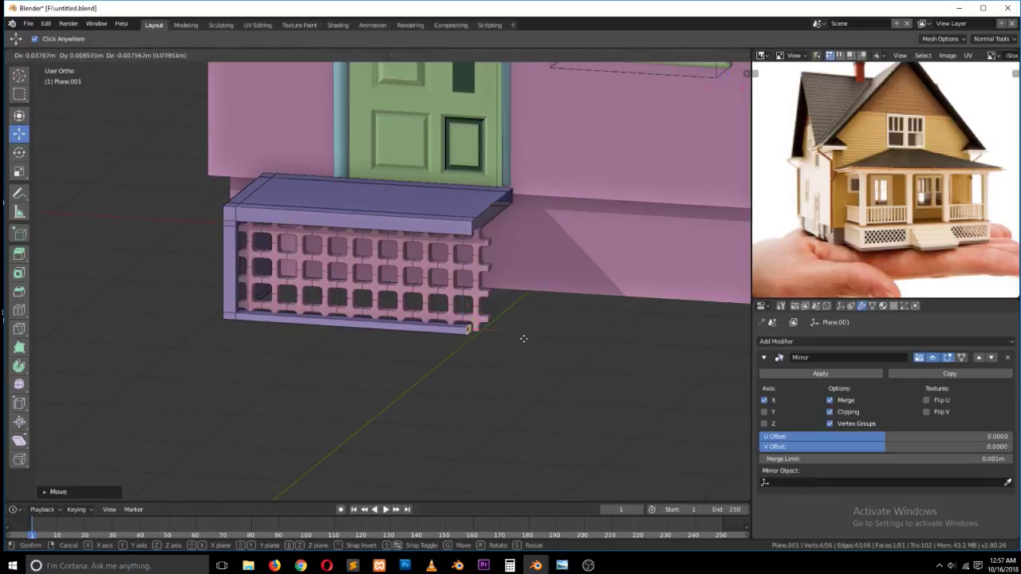
pyautogui.hotkey('ctrl', 'z')
pyautogui.moveTo(547, 339); pyautogui.dragTo(565, 329)
pyautogui.press('Tab')
# - Try a Mirror modifier on the lattice with the panel moved along X to the middle of the opening, and remove the modifier
pyautogui.scroll(-2, 544, 336)
pyautogui.moveTo(489, 338); pyautogui.dragTo(542, 343, button='middle')
pyautogui.click(417, 276)
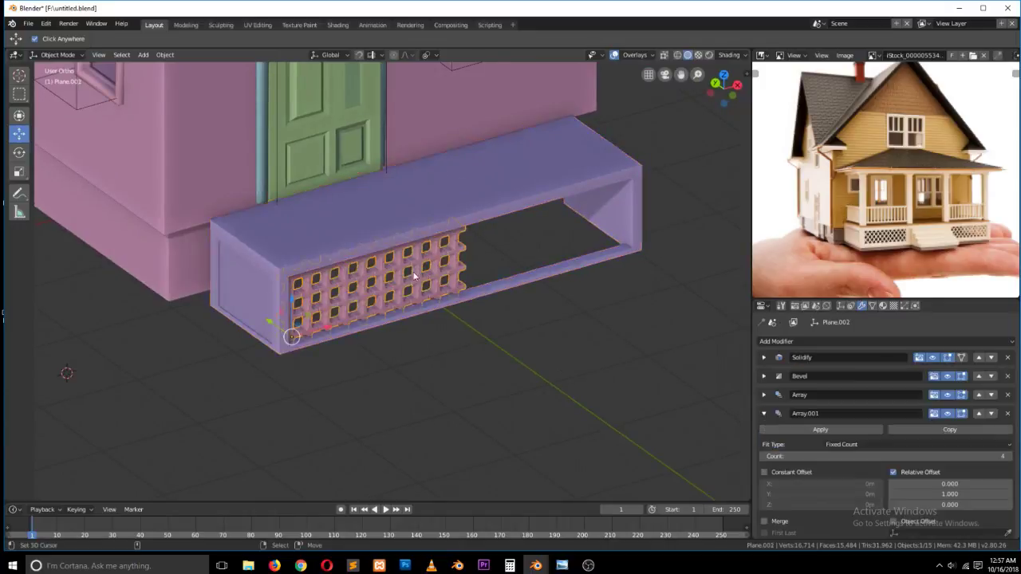
pyautogui.click(763, 413)
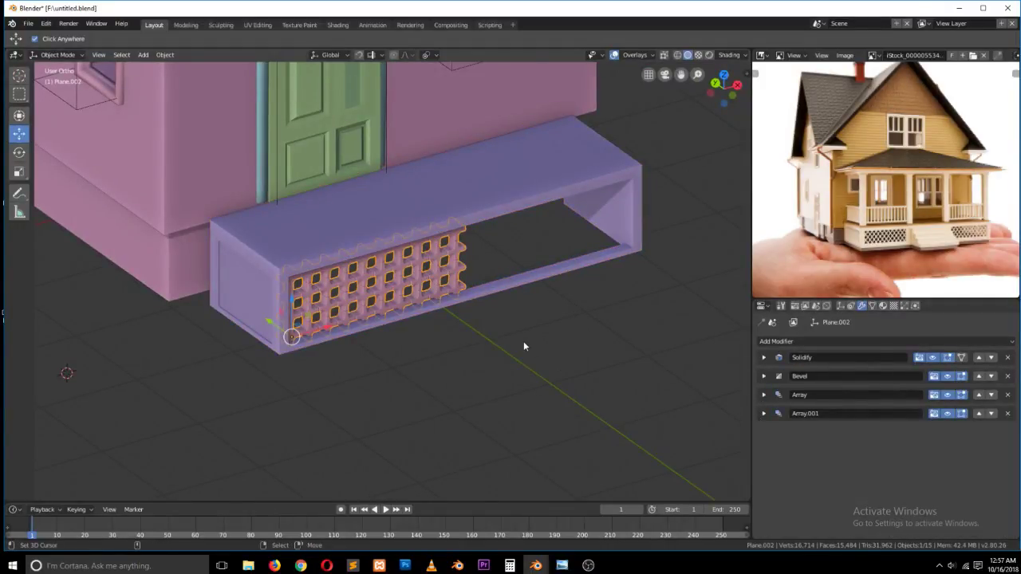
pyautogui.click(798, 340)
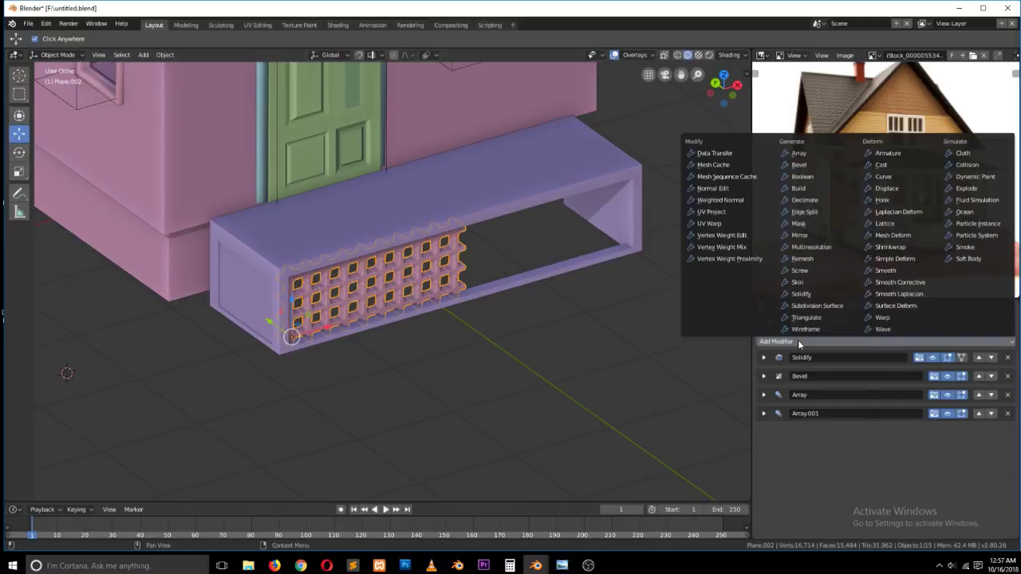
pyautogui.click(827, 236)
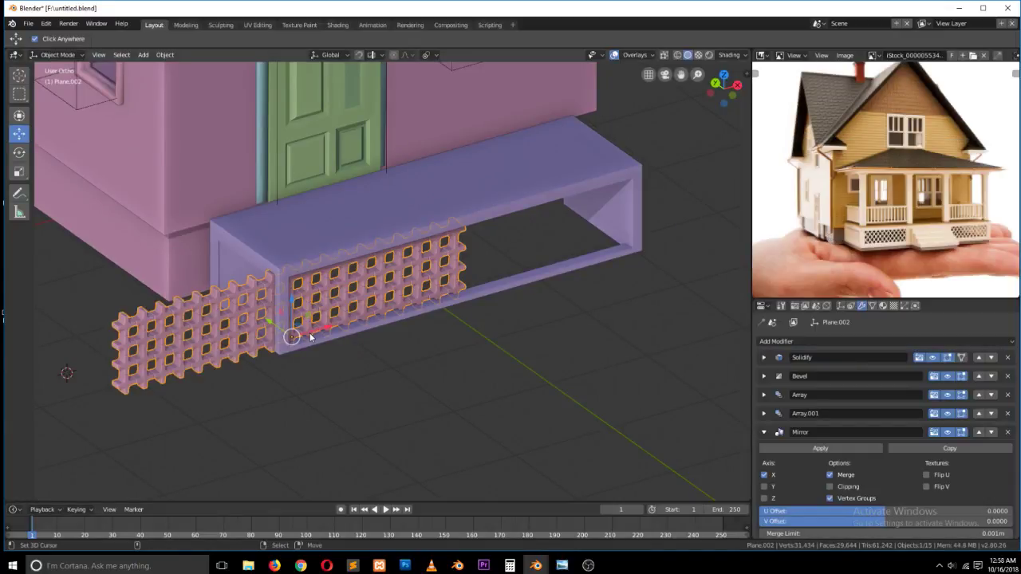
pyautogui.moveTo(324, 332); pyautogui.dragTo(493, 295)
pyautogui.moveTo(519, 335); pyautogui.dragTo(460, 312, button='middle')
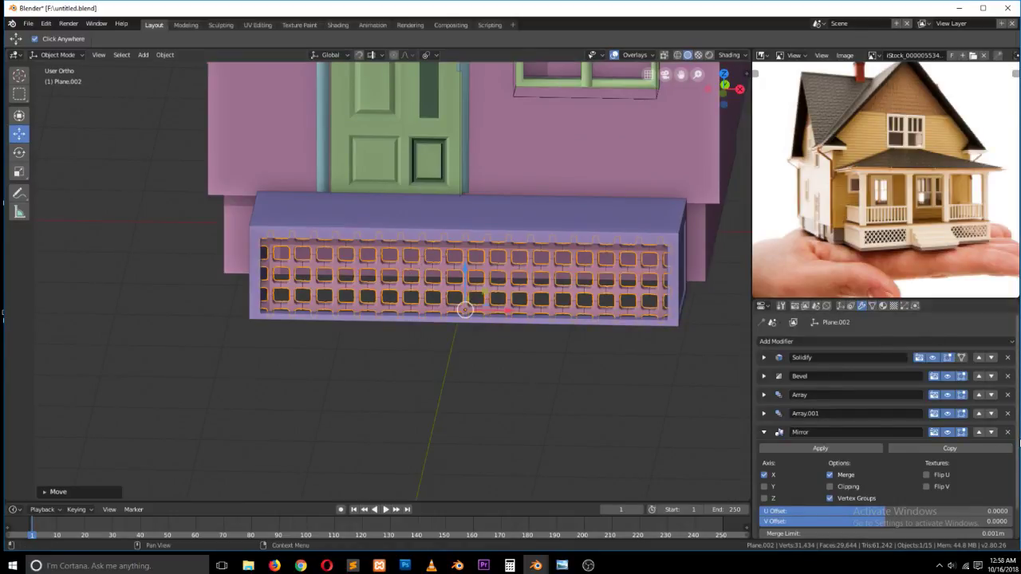
pyautogui.click(1007, 432)
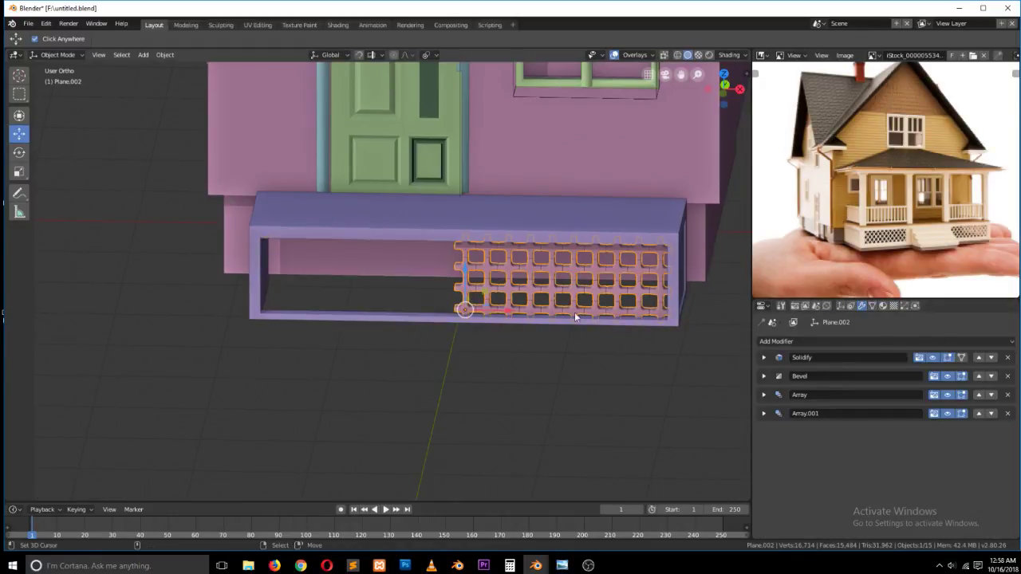
# - Set the lattice's horizontal Array count to 8 and move the panel back along X against the porch base's left post
pyautogui.click(764, 414)
pyautogui.click(762, 414)
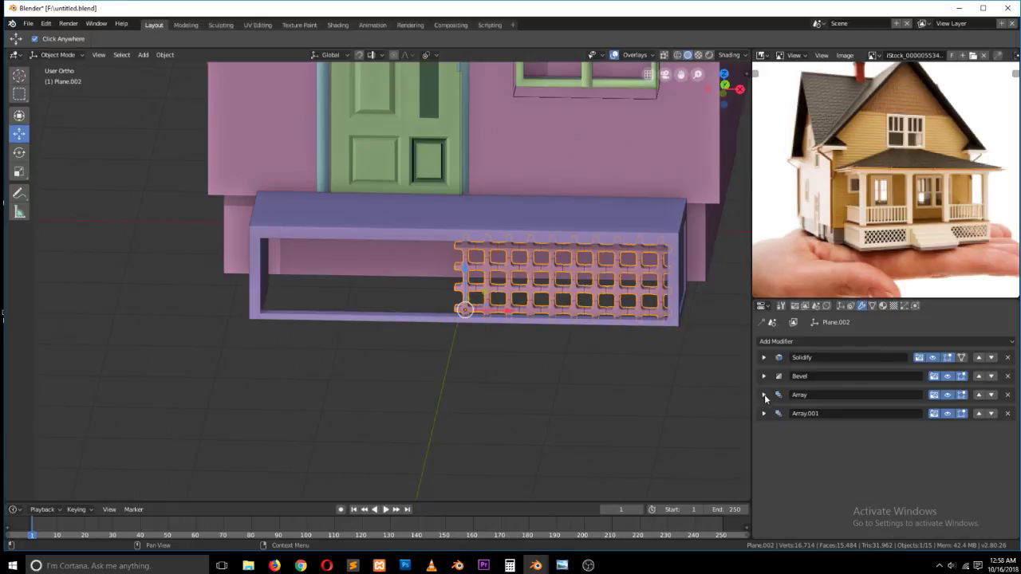
pyautogui.click(764, 394)
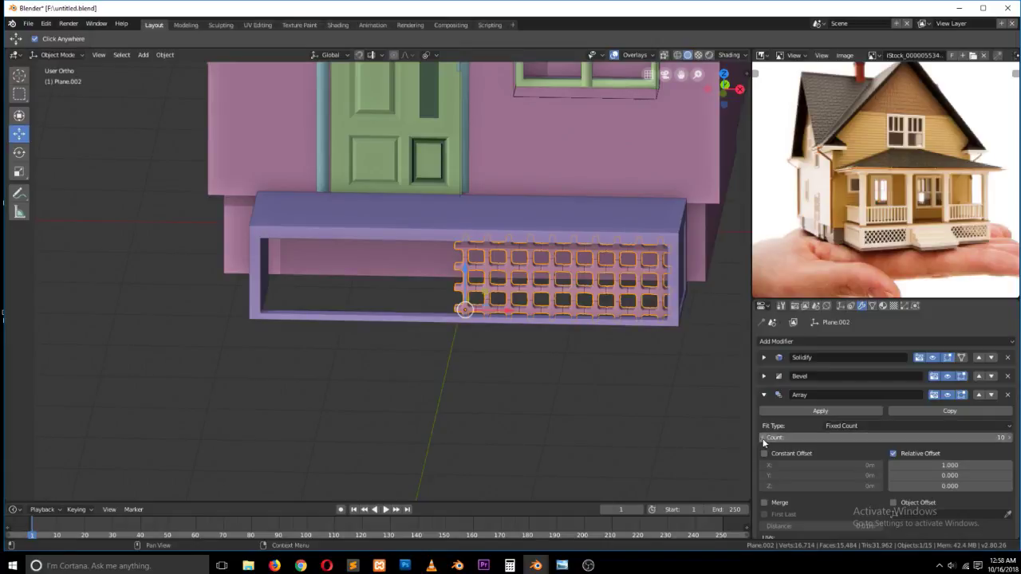
pyautogui.click(763, 438)
pyautogui.moveTo(514, 310); pyautogui.dragTo(316, 311)
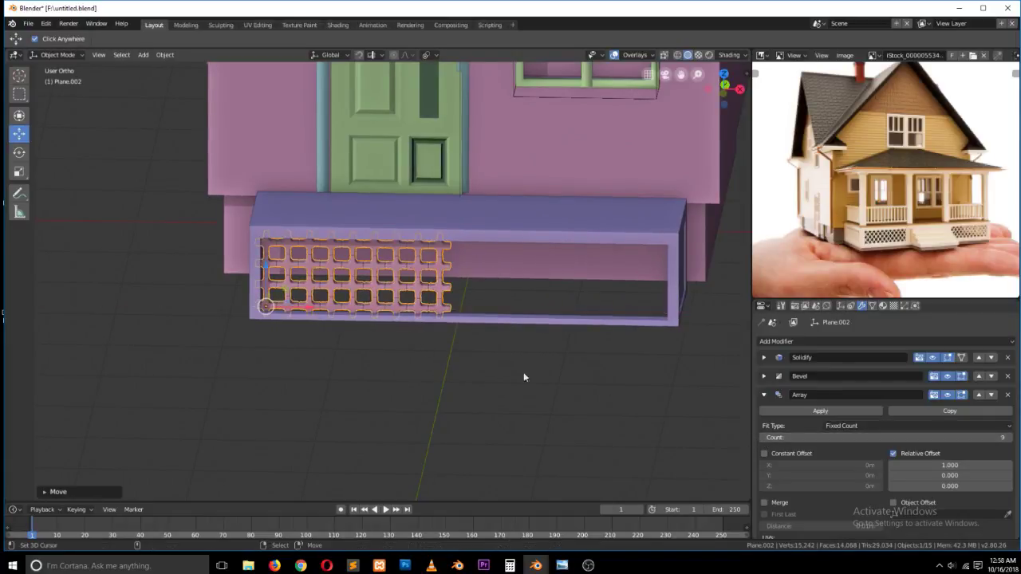
pyautogui.click(763, 437)
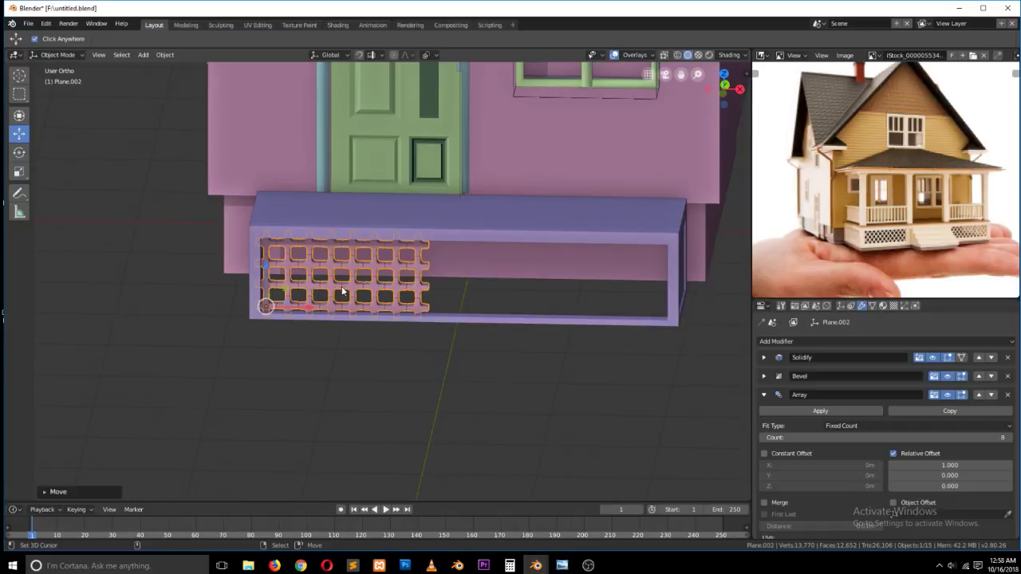
# - Make a linked duplicate of the lattice panel and move it along X against the porch base's right post
pyautogui.moveTo(311, 311); pyautogui.dragTo(408, 295)
pyautogui.hotkey('ctrl', 'z')
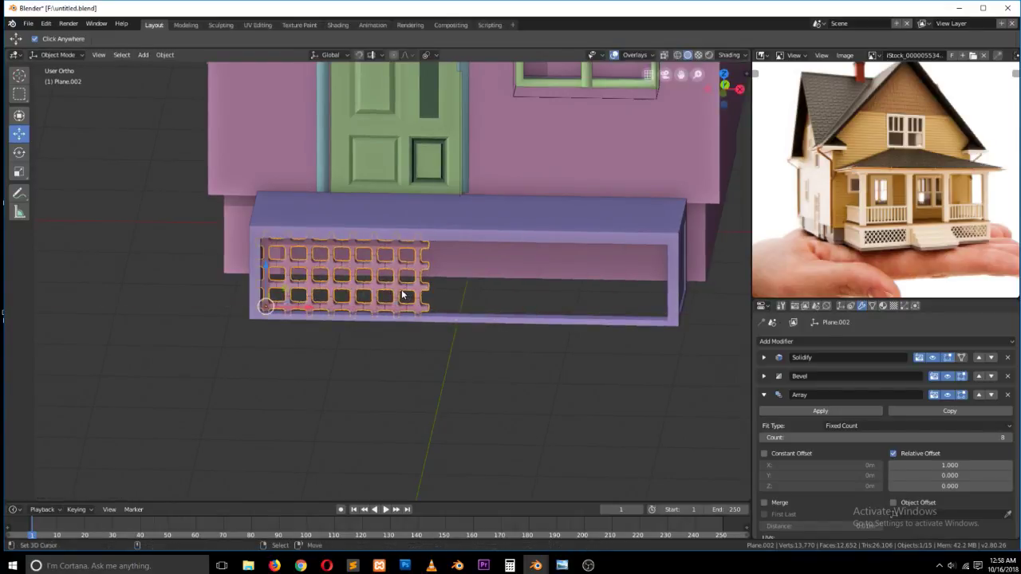
pyautogui.hotkey('alt', 'd')
pyautogui.rightClick(397, 296)
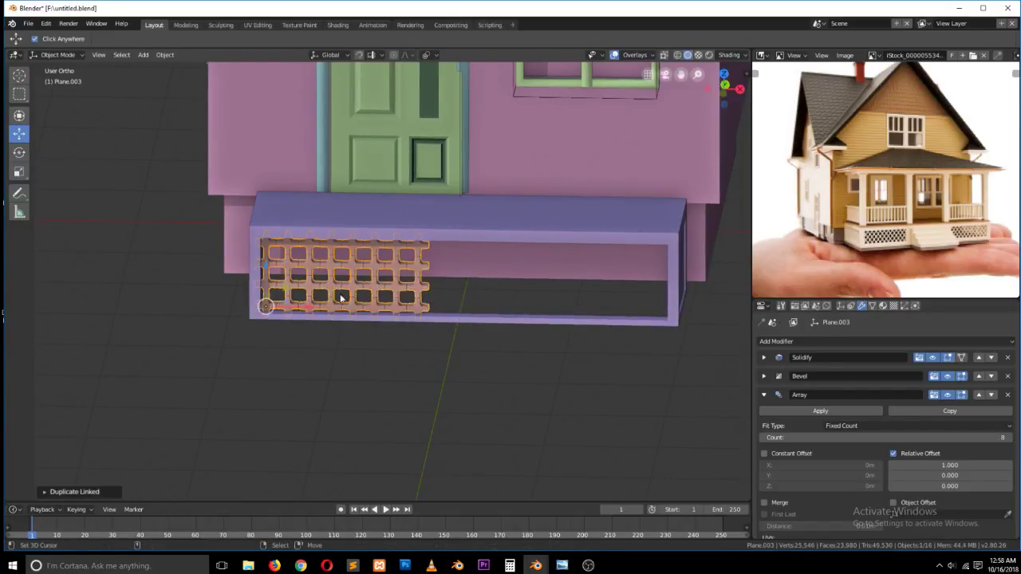
pyautogui.moveTo(305, 307); pyautogui.dragTo(545, 312)
# - Add loop cuts across the porch base's top slab and bottom rail, near the middle of the modelled half
pyautogui.click(466, 242)
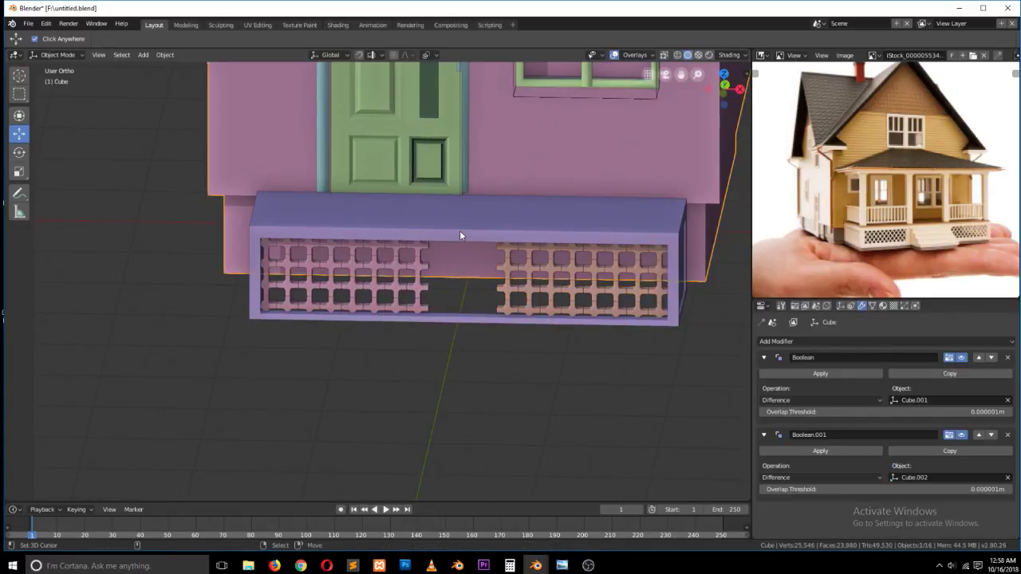
pyautogui.click(461, 231)
pyautogui.press('Tab')
pyautogui.hotkey('ctrl', 'r')
pyautogui.click(422, 231)
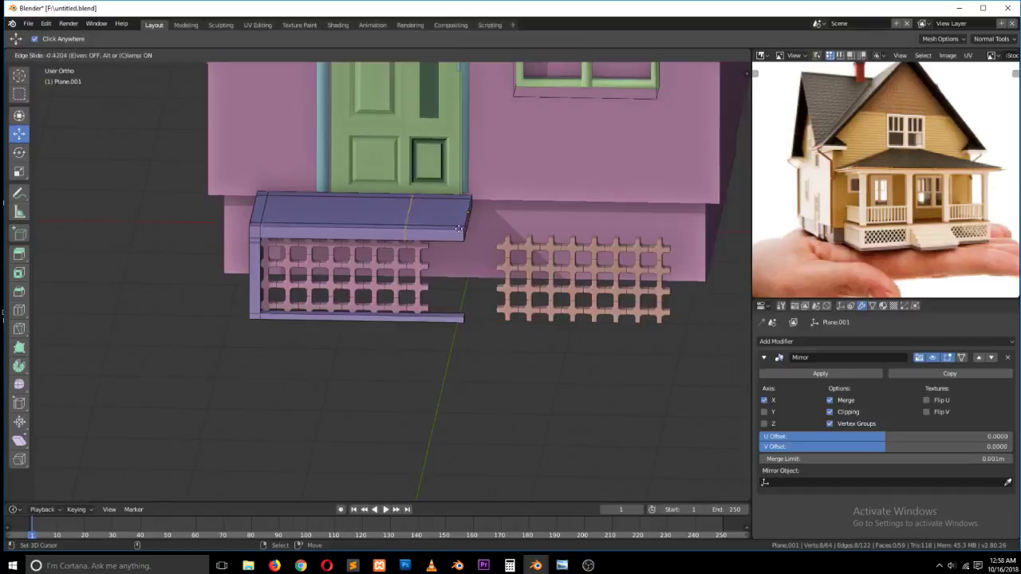
pyautogui.click(435, 228)
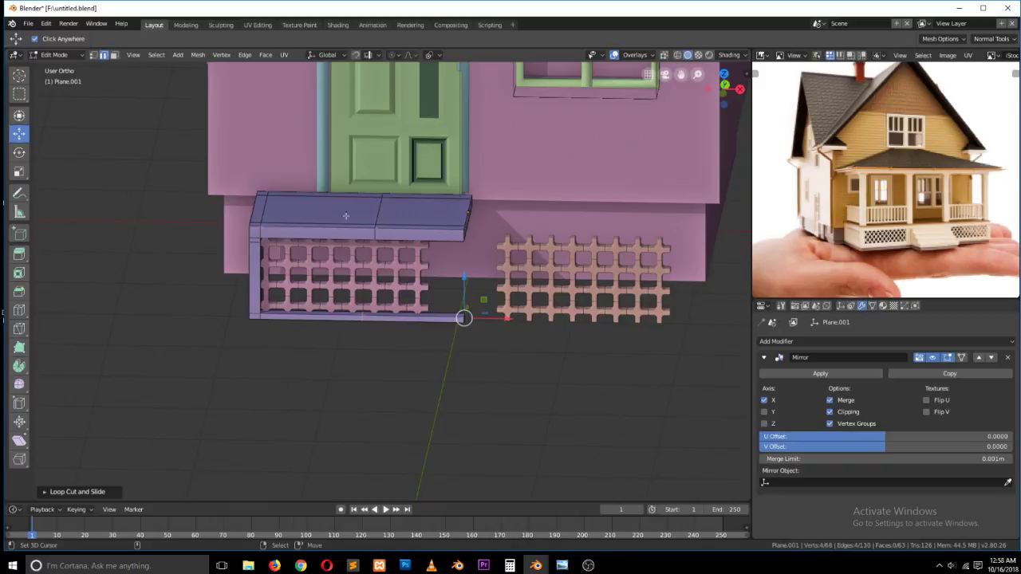
# - Align the new slab and rail edge loops by scaling them to 0 along X, and bevel them about 0.066 m with 1 segment
pyautogui.click(96, 55)
pyautogui.press('Tab')
pyautogui.press('Tab')
pyautogui.rightClick(371, 215)
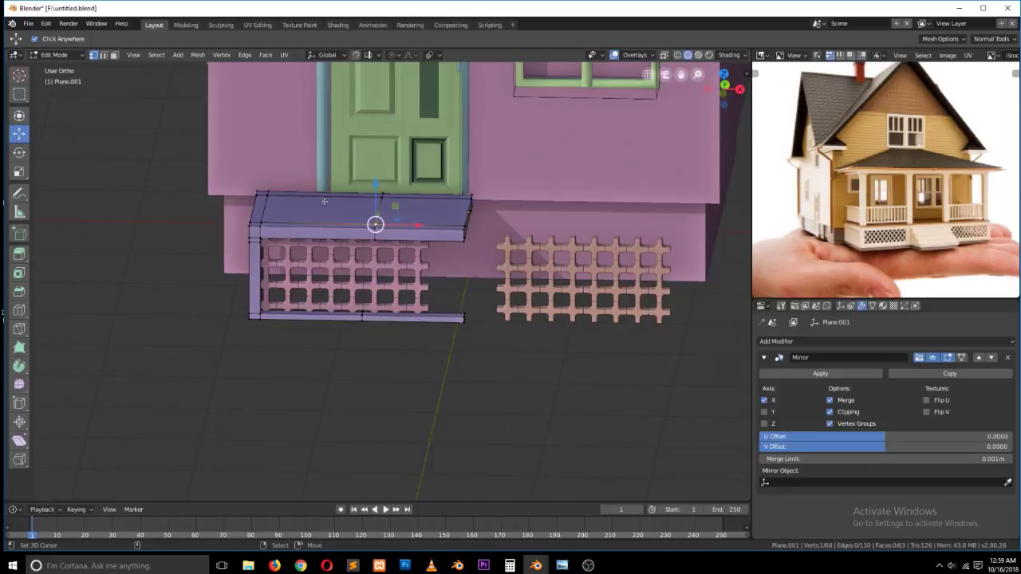
pyautogui.click(103, 55)
pyautogui.rightClick(380, 210)
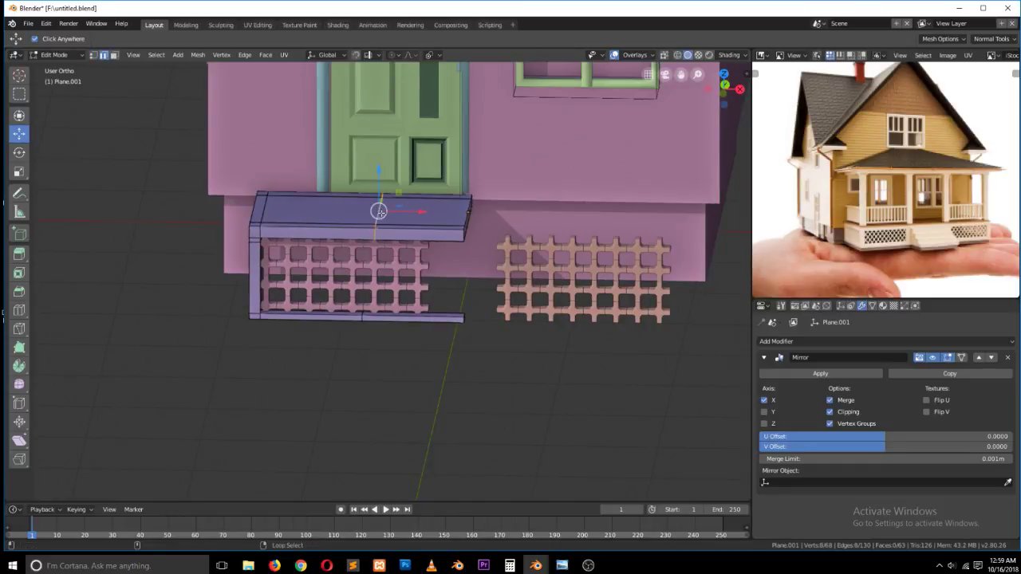
pyautogui.click(361, 313)
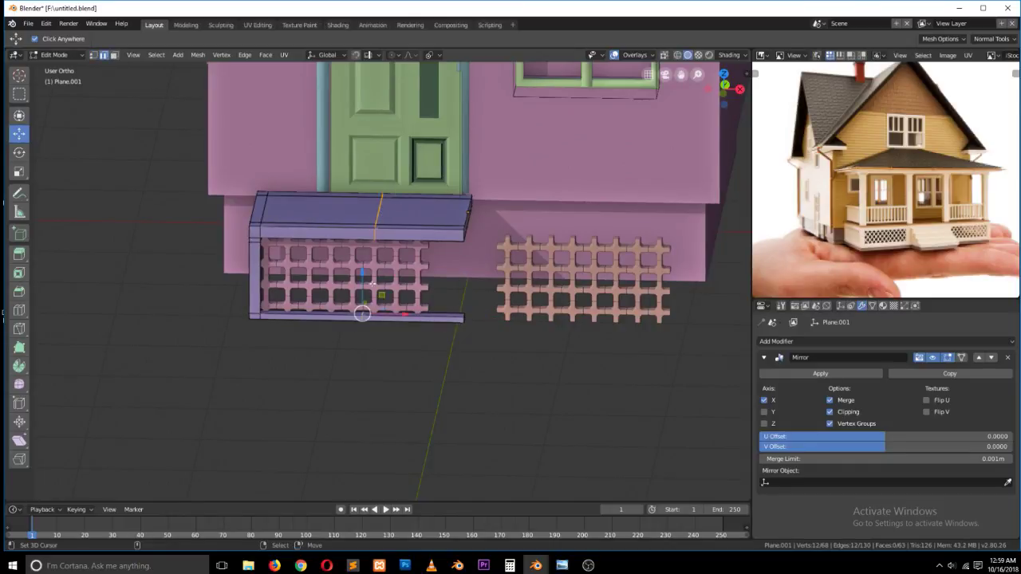
pyautogui.press('KP_1')
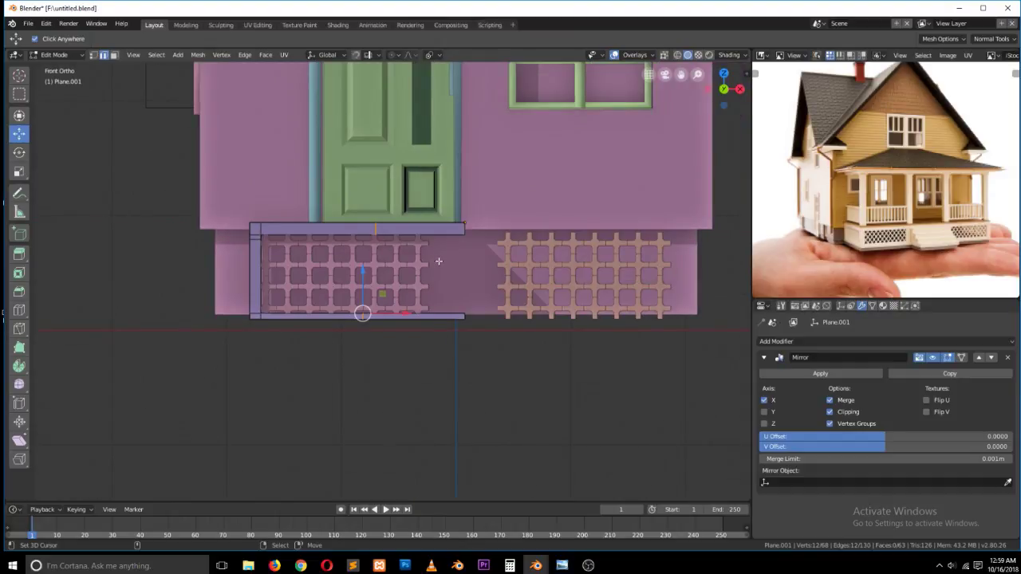
pyautogui.press('s')
pyautogui.press('x')
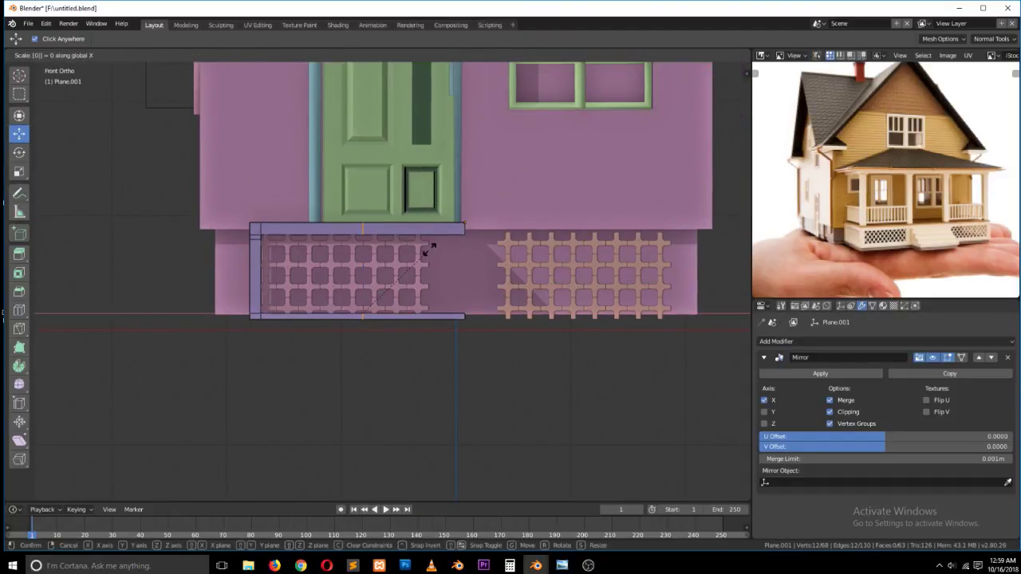
pyautogui.press('Return')
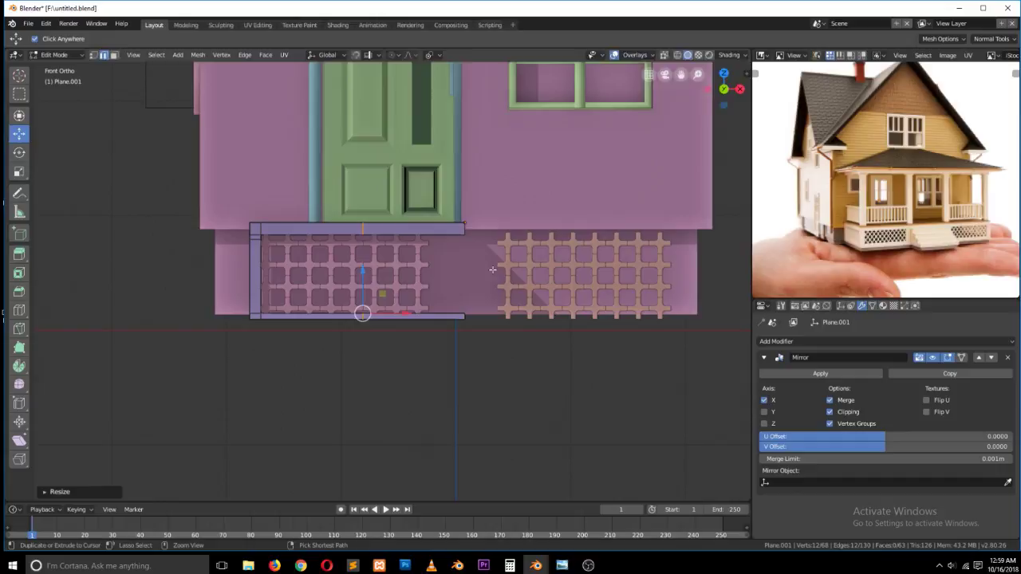
pyautogui.hotkey('ctrl', 'b')
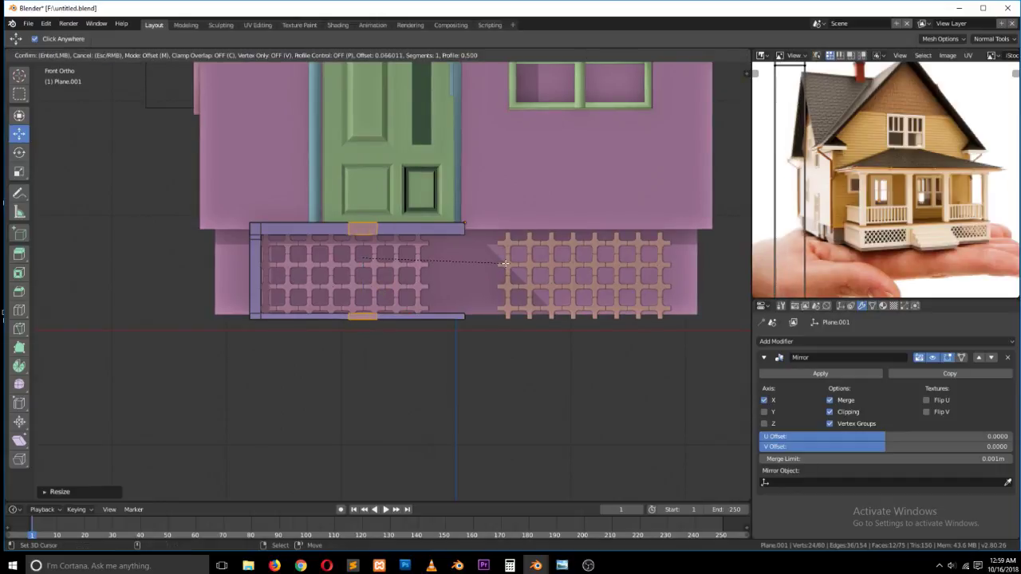
pyautogui.click(504, 264)
# - Bridge the facing beveled strips on the top slab's underside and the bottom rail's upper side with Bridge Edge Loops to form a post
pyautogui.moveTo(502, 264); pyautogui.dragTo(433, 305, button='middle')
pyautogui.scroll(2, 437, 298)
pyautogui.moveTo(388, 267); pyautogui.dragTo(369, 153, button='middle')
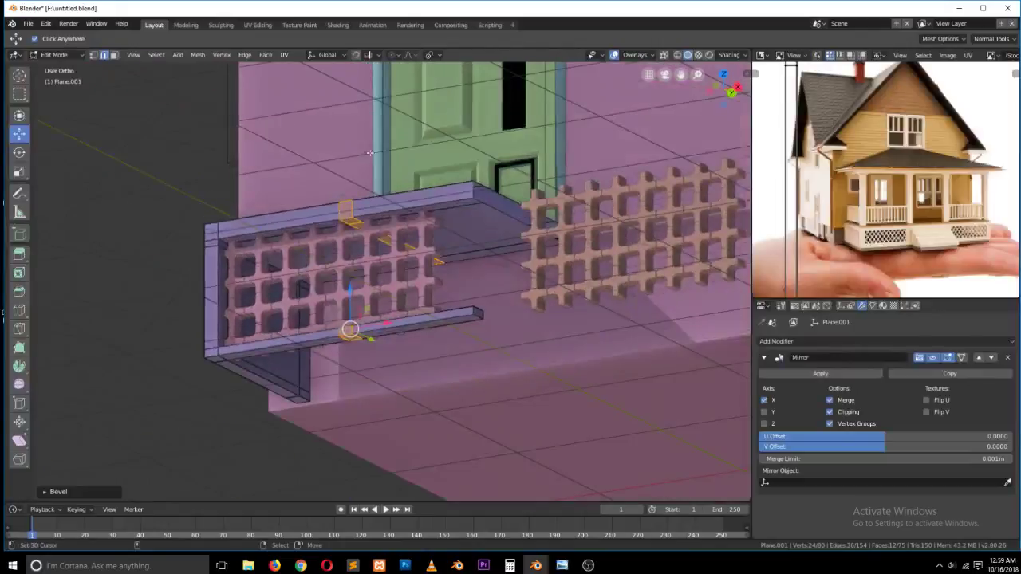
pyautogui.click(114, 56)
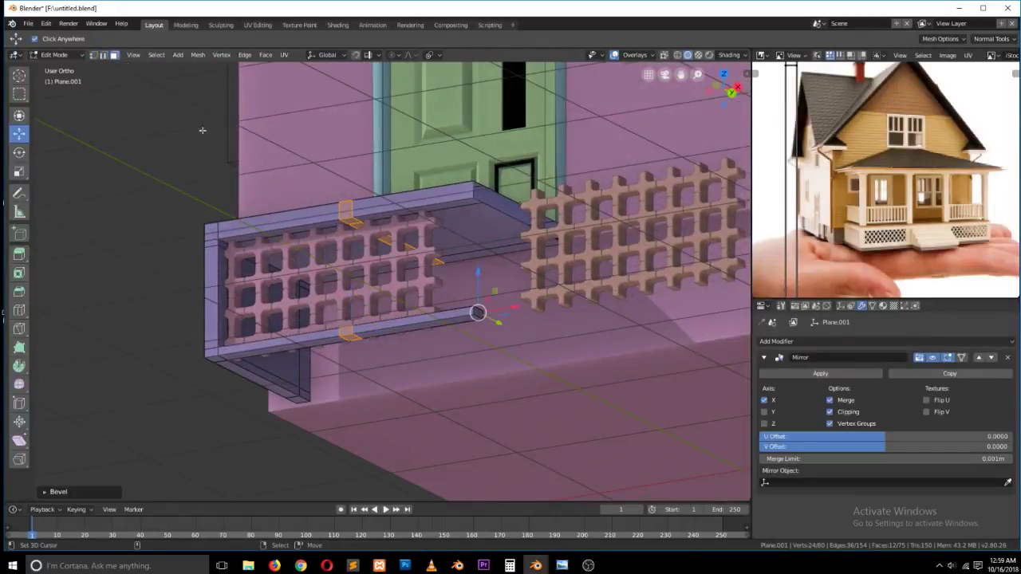
pyautogui.rightClick(354, 223)
pyautogui.moveTo(354, 223); pyautogui.dragTo(351, 395, button='middle')
pyautogui.keyDown('shift'); pyautogui.rightClick(354, 317); pyautogui.keyUp('shift')
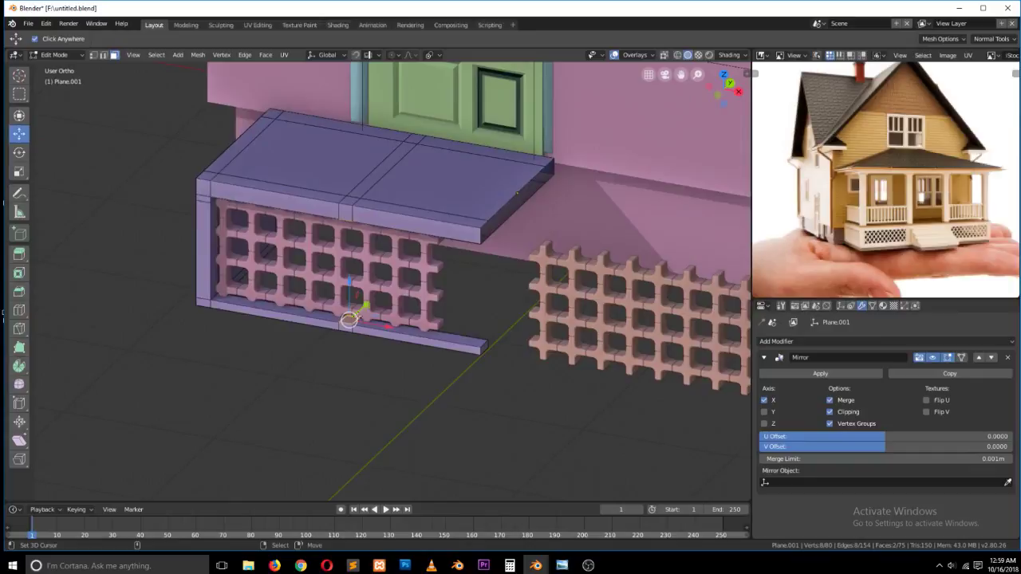
pyautogui.press('w')
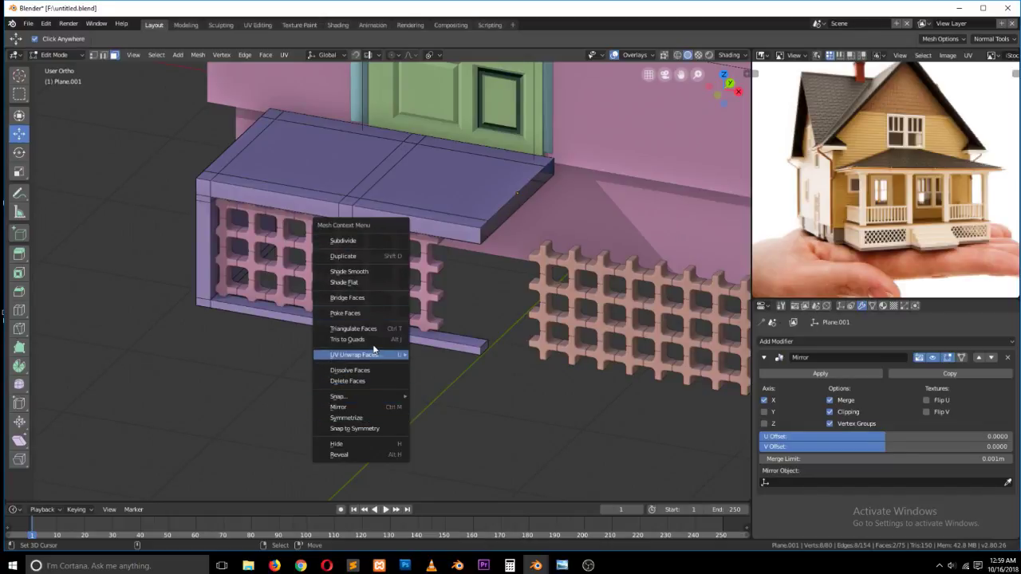
pyautogui.click(104, 55)
pyautogui.rightClick(356, 304)
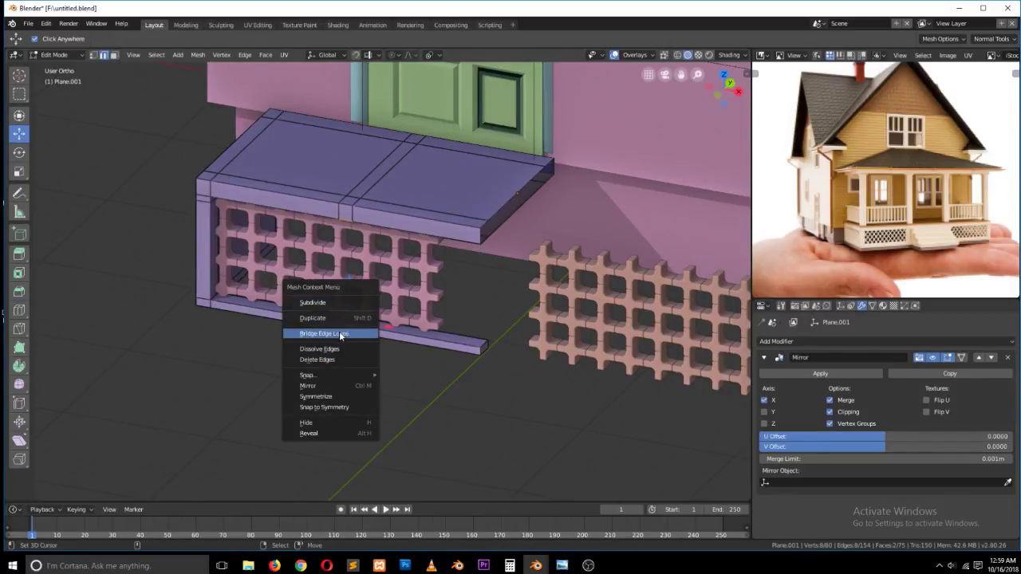
pyautogui.click(341, 335)
pyautogui.moveTo(340, 335); pyautogui.dragTo(435, 317, button='middle')
pyautogui.press('Tab')
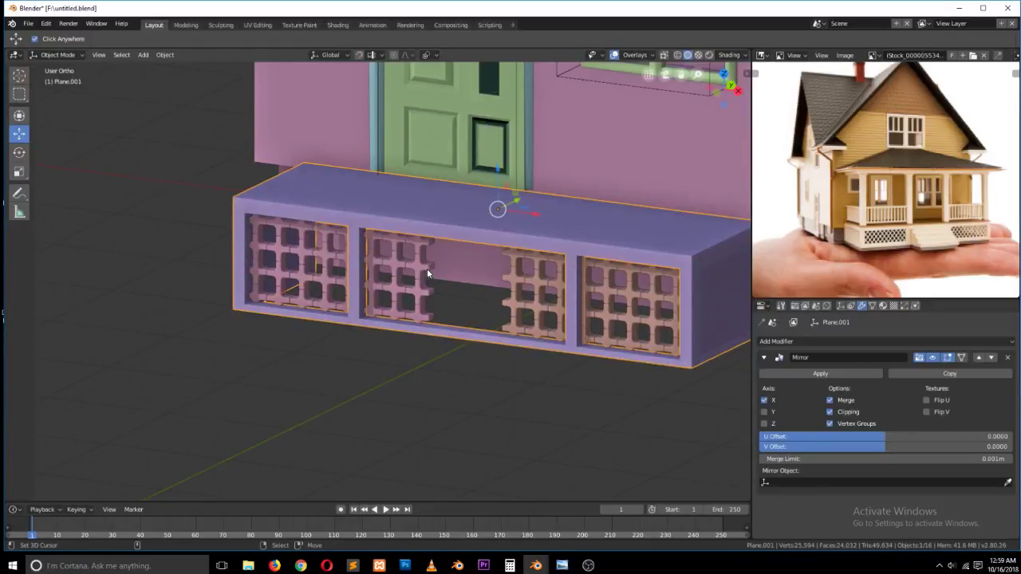
# - Fill the front opening between the new post and the mirror centre with a face spanning the slab and bottom rail edges
pyautogui.press('Tab')
pyautogui.moveTo(427, 274); pyautogui.dragTo(414, 203, button='middle')
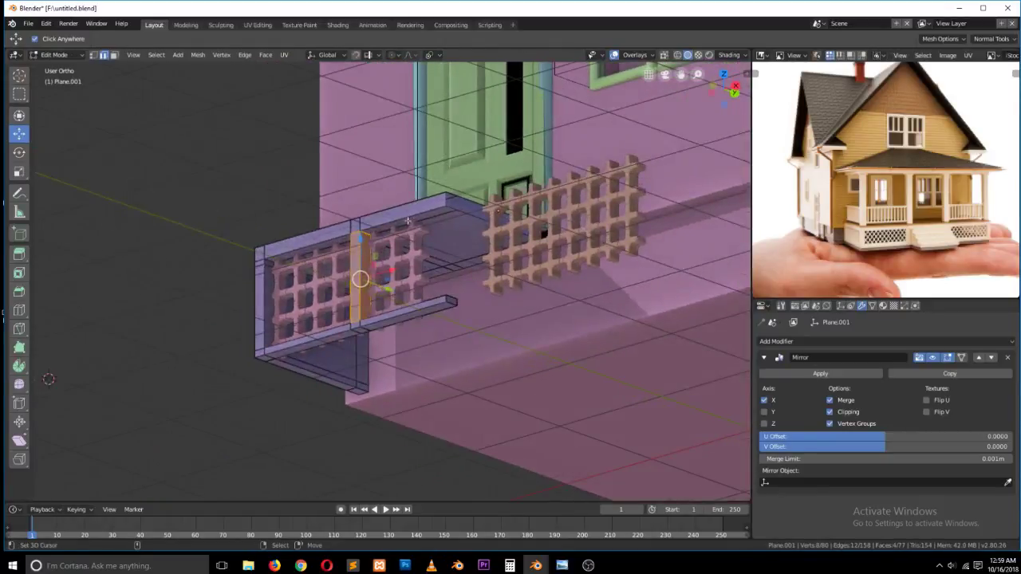
pyautogui.click(404, 219)
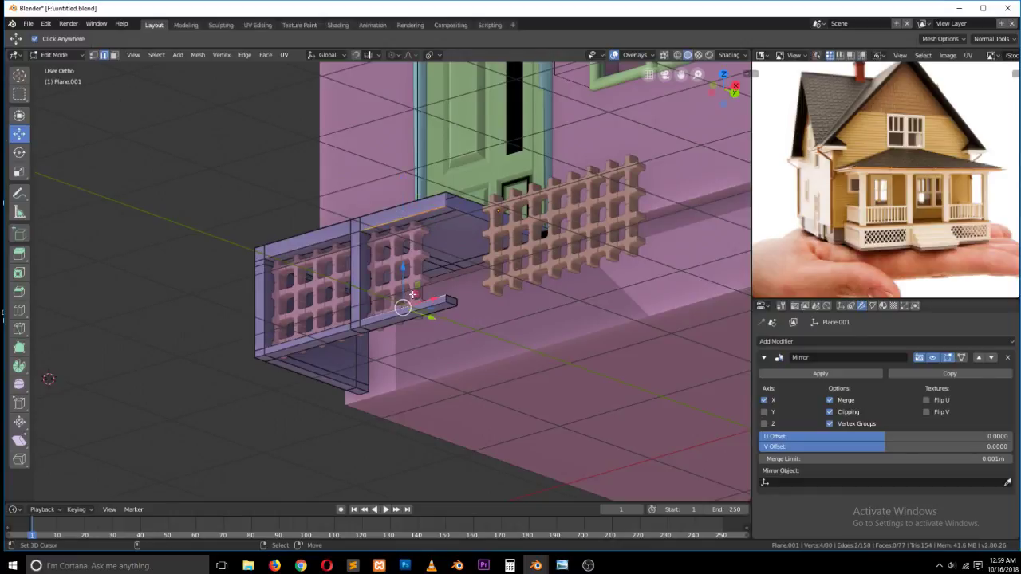
pyautogui.press('Tab')
pyautogui.moveTo(413, 297); pyautogui.dragTo(511, 351, button='middle')
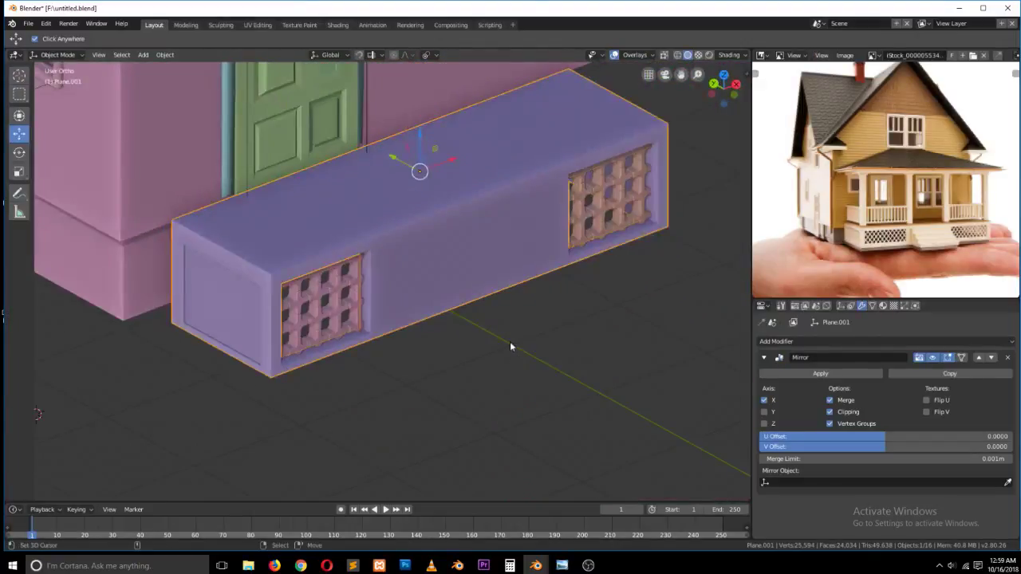
pyautogui.hotkey('ctrl', 'z')
pyautogui.hotkey('ctrl', 'z')
pyautogui.hotkey('ctrl', 'z')
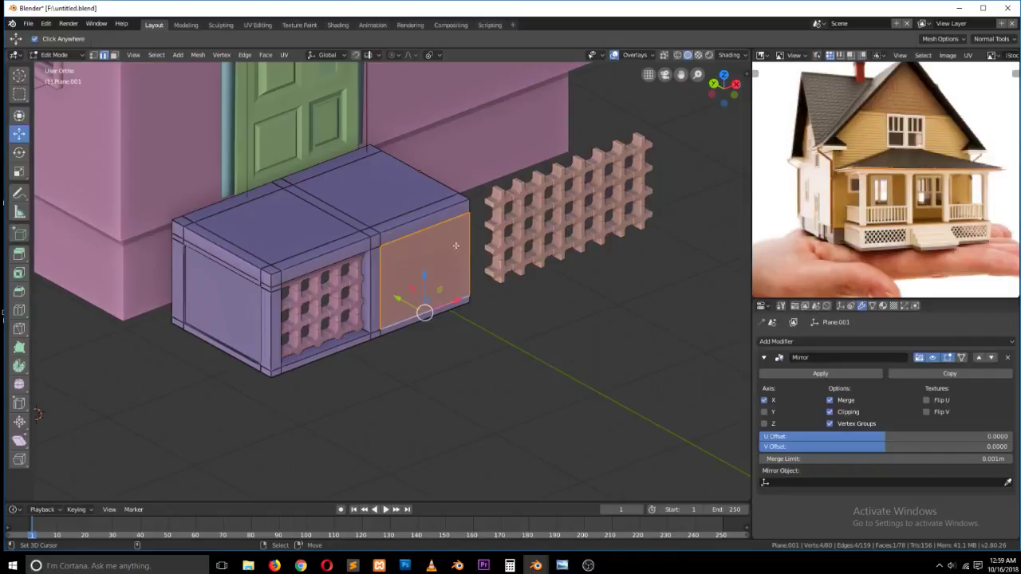
# - Extrude the upper edge of the new middle front face outward along Y, away from the porch, as the first stair tread
pyautogui.click(426, 231)
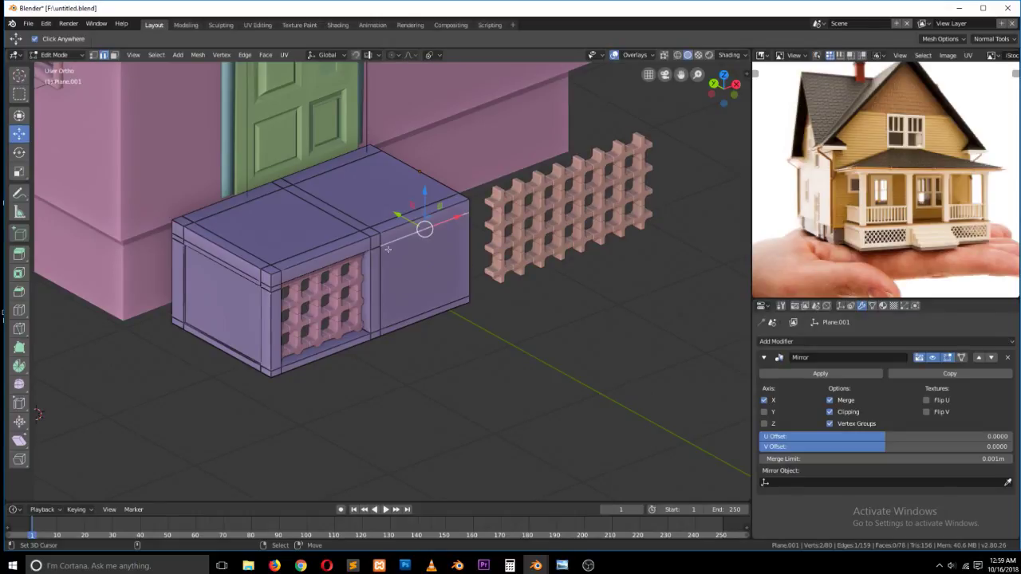
pyautogui.press('e')
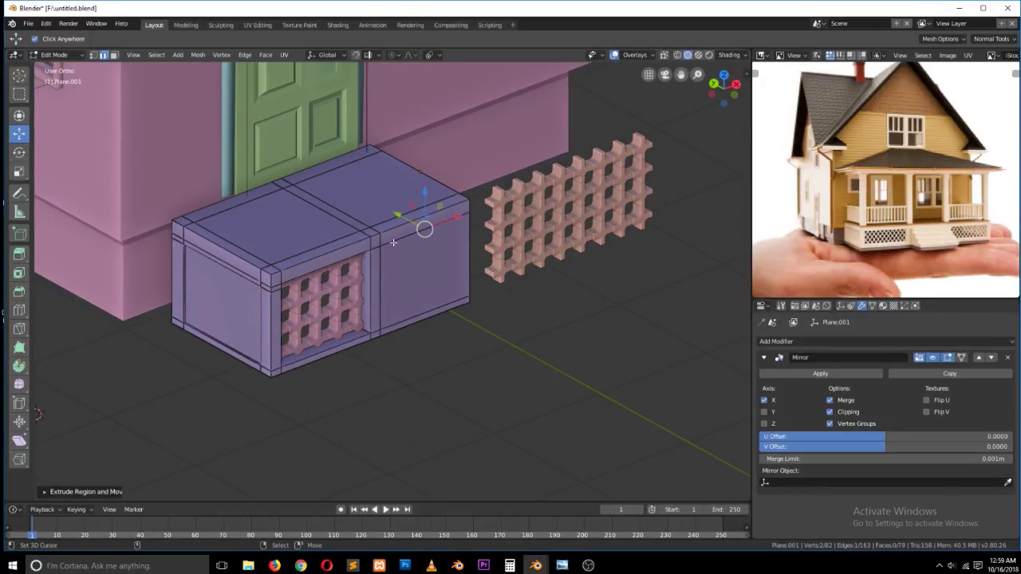
pyautogui.click(423, 241)
pyautogui.press('KP_1')
pyautogui.press('KP_3')
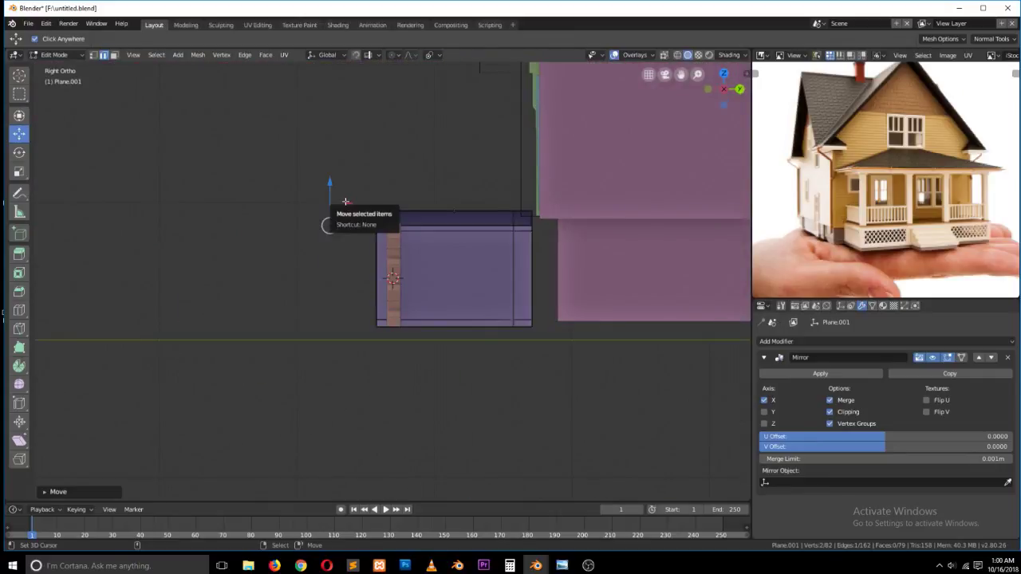
# - Extrude the tread's outer edge down along Z as a riser, and extrude its lower edge outward along Y for the second tread
pyautogui.press('e')
pyautogui.press('z')
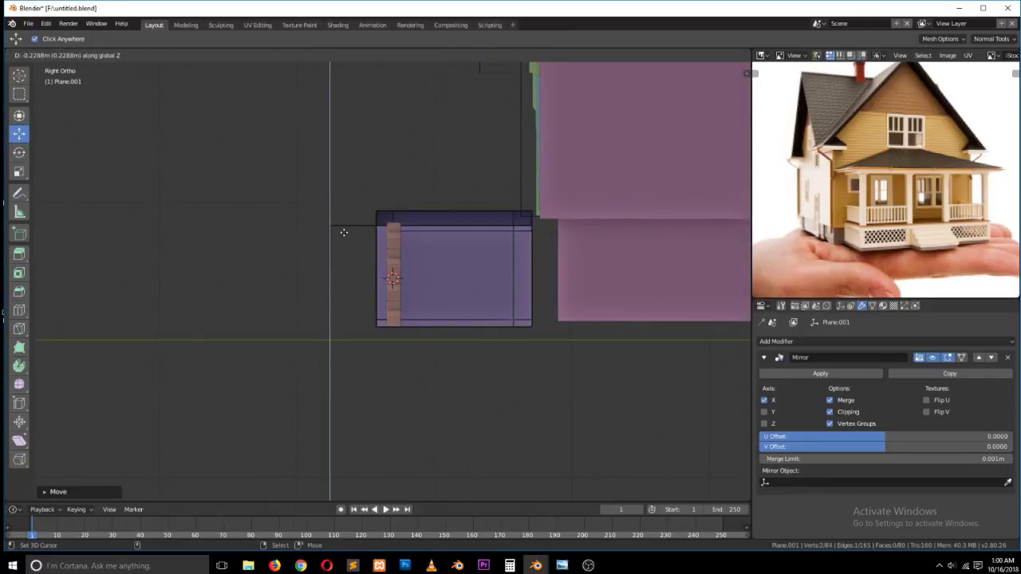
pyautogui.press('e')
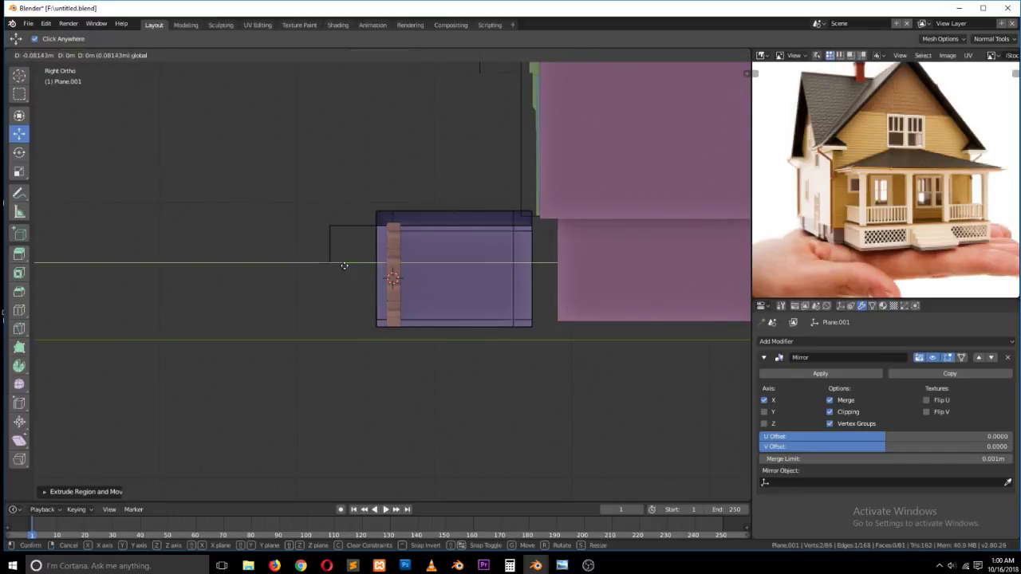
# - Extrude the free stair edge alternately outward and downward to form the two lower steps, ending just above the ground line
pyautogui.moveTo(327, 269); pyautogui.dragTo(327, 269)
pyautogui.press('e')
pyautogui.press('z')
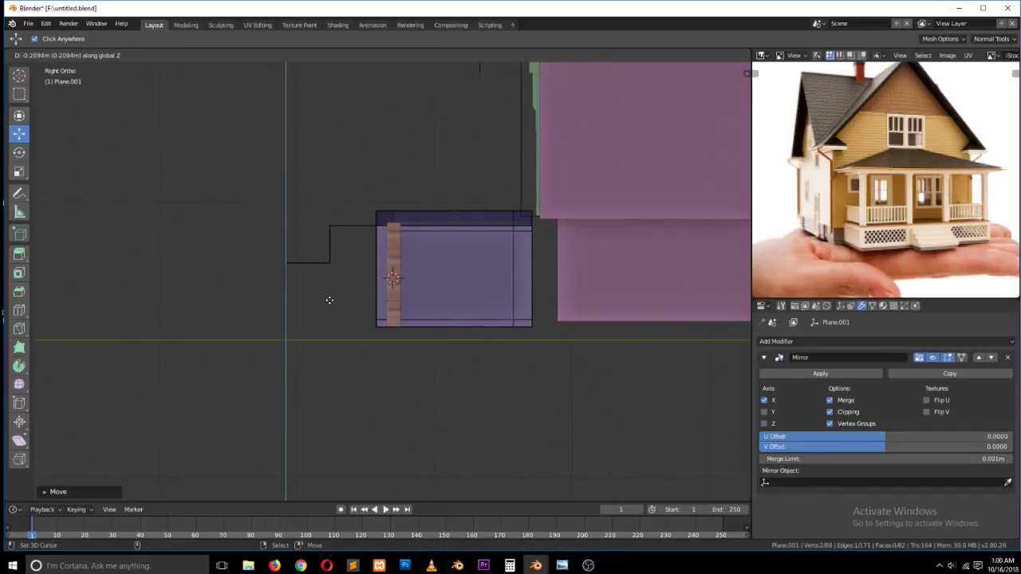
pyautogui.click(329, 304)
pyautogui.press('e')
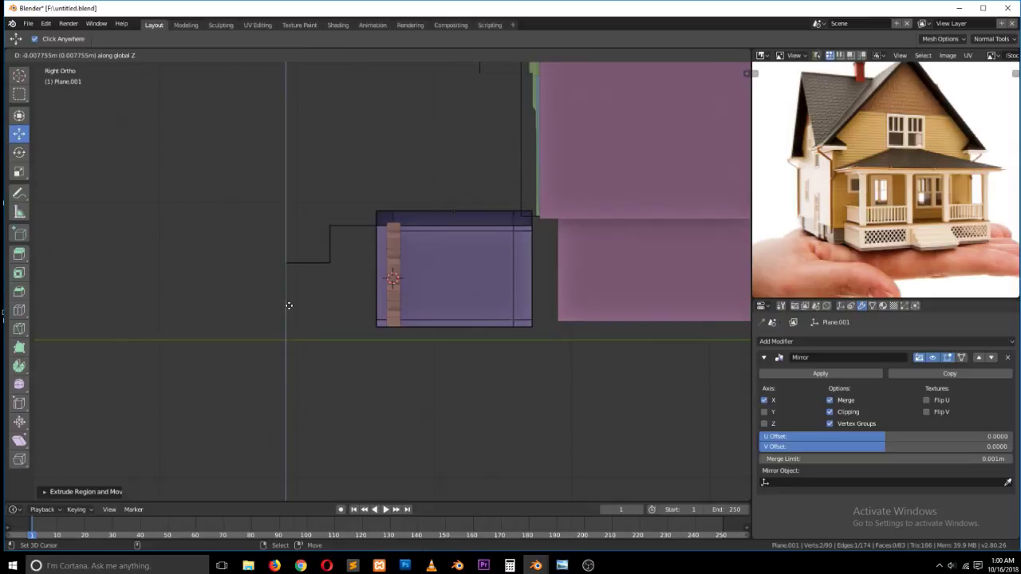
pyautogui.click(288, 302)
pyautogui.moveTo(327, 298); pyautogui.dragTo(279, 301)
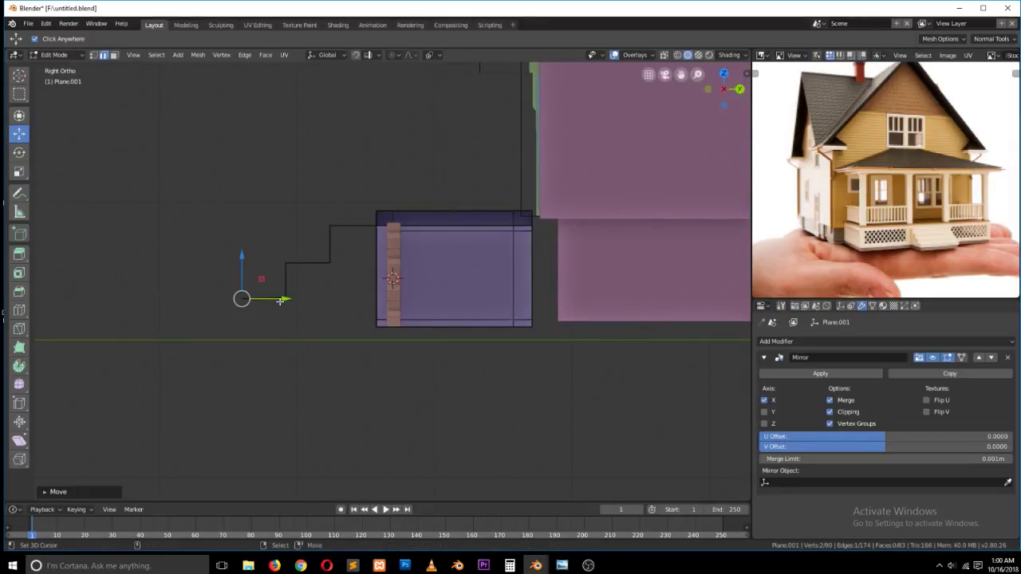
pyautogui.press('e')
pyautogui.click(282, 337)
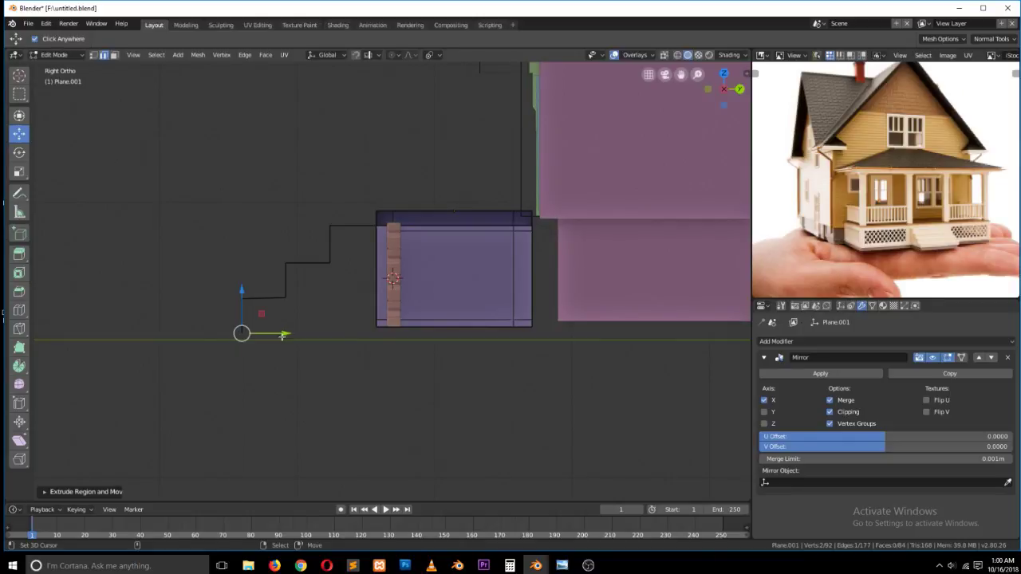
# - Select the entire porch and stair mesh and flip its normals
pyautogui.press('a')
pyautogui.moveTo(266, 292); pyautogui.dragTo(434, 324, button='middle')
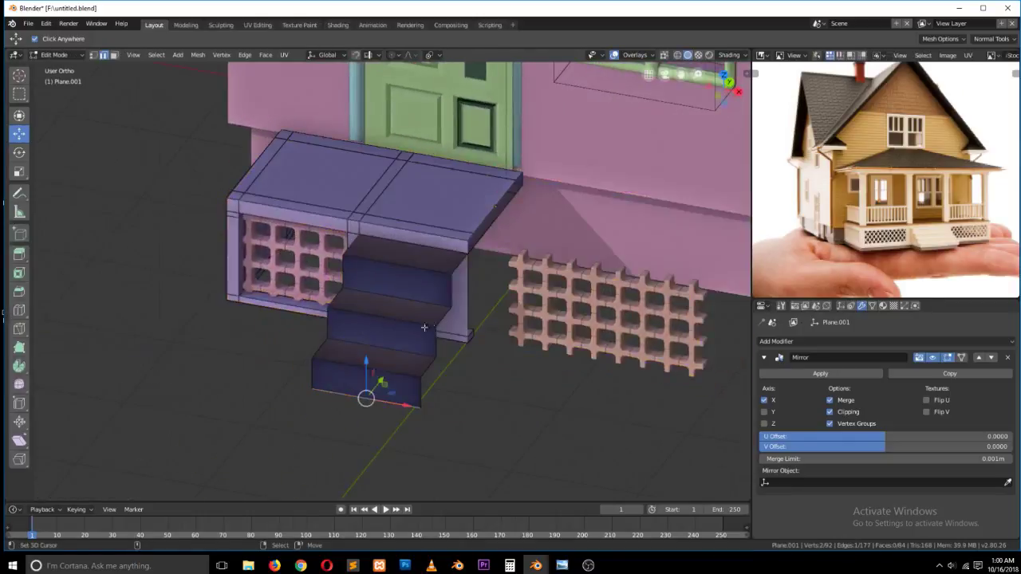
pyautogui.press('a')
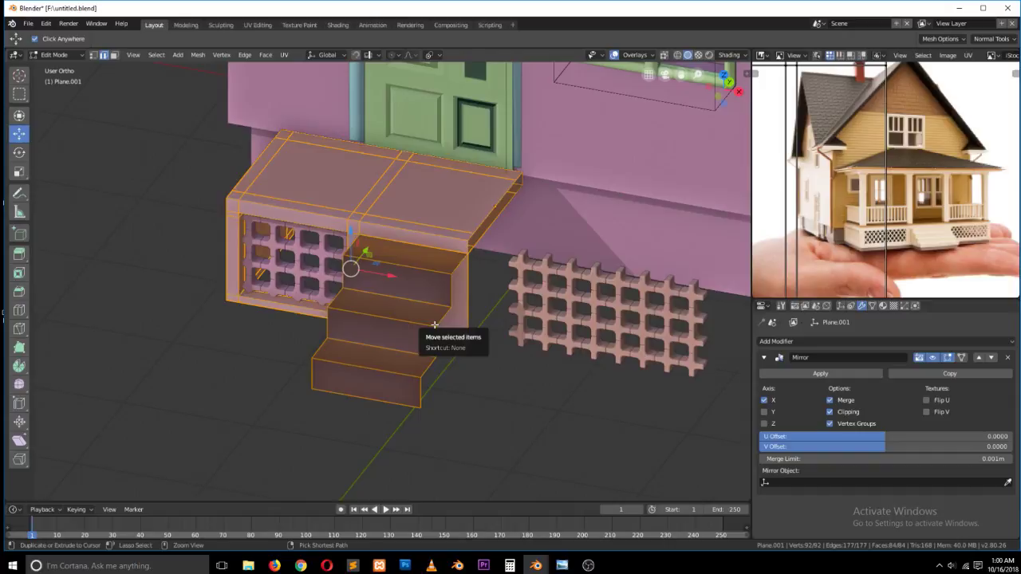
pyautogui.keyDown('ctrl'); pyautogui.rightClick(435, 325); pyautogui.keyUp('ctrl')
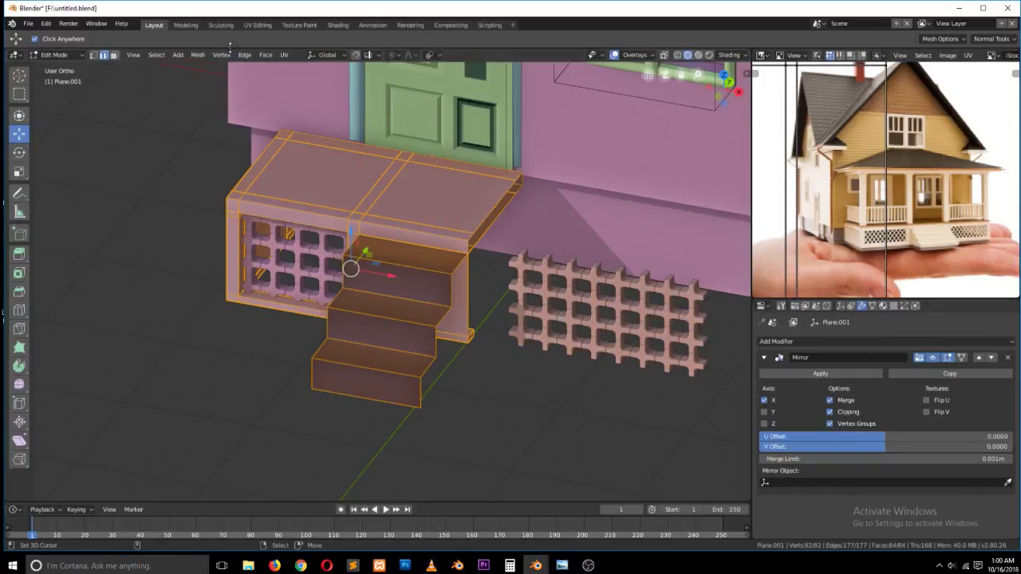
pyautogui.click(198, 55)
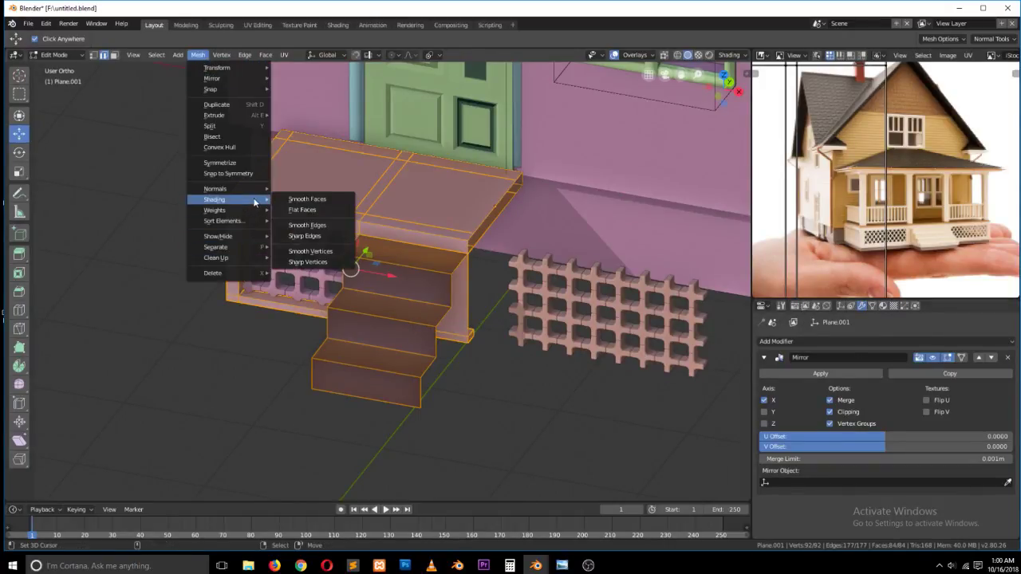
pyautogui.moveTo(253, 188)
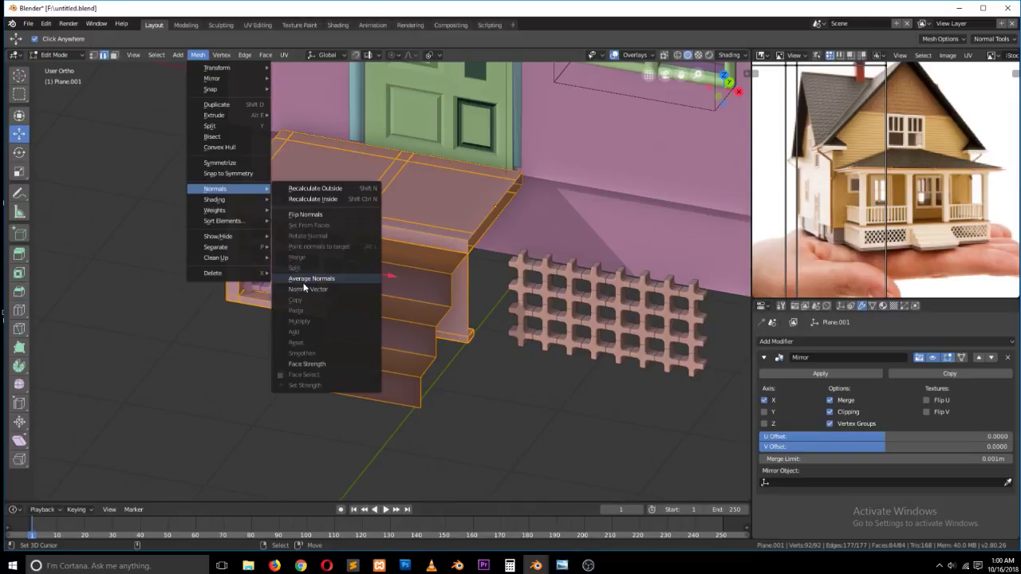
pyautogui.click(317, 215)
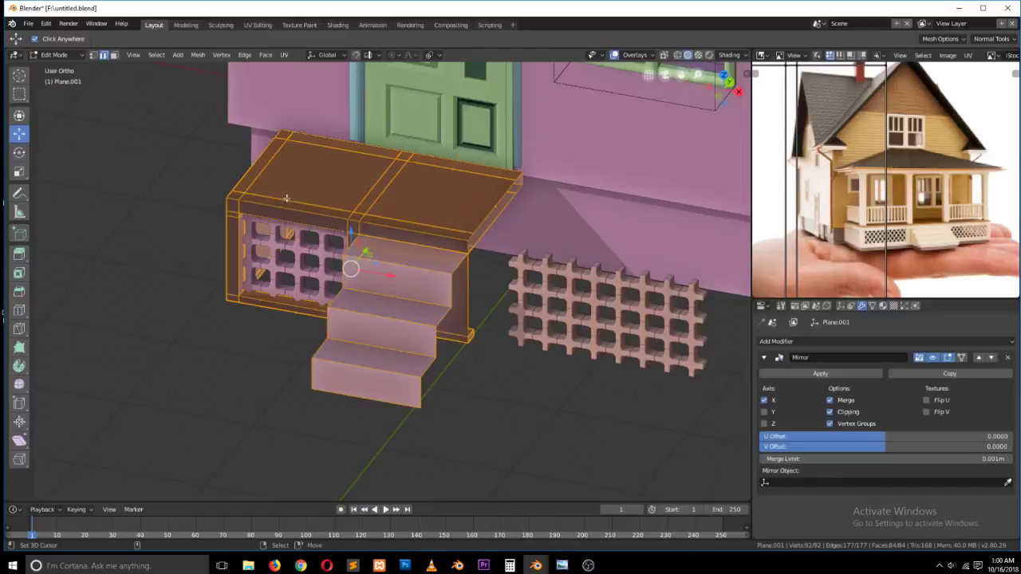
# - Recalculate the normals of the whole porch and stair mesh to the inside and flip them so all faces point outward
pyautogui.click(197, 55)
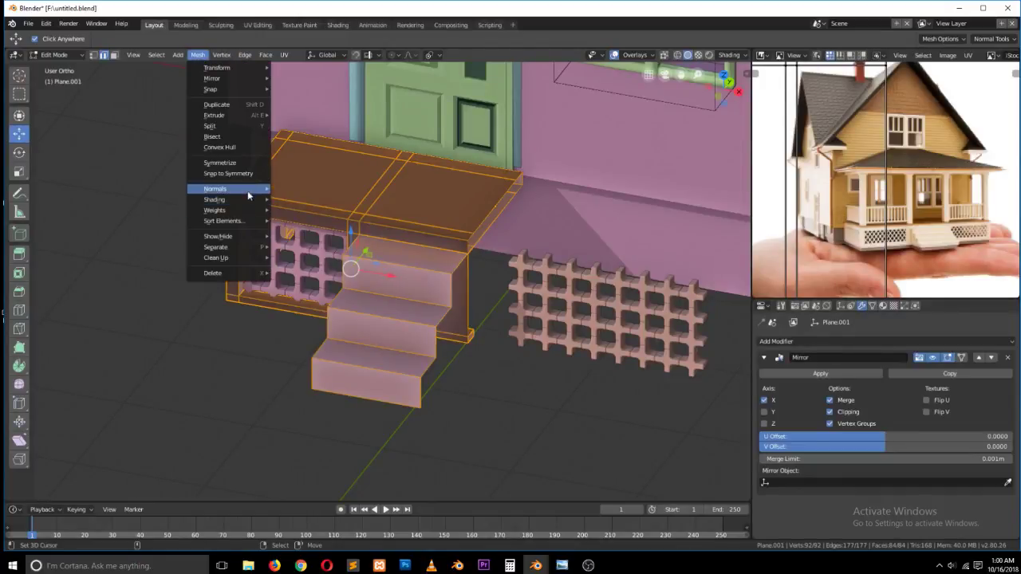
pyautogui.moveTo(252, 191)
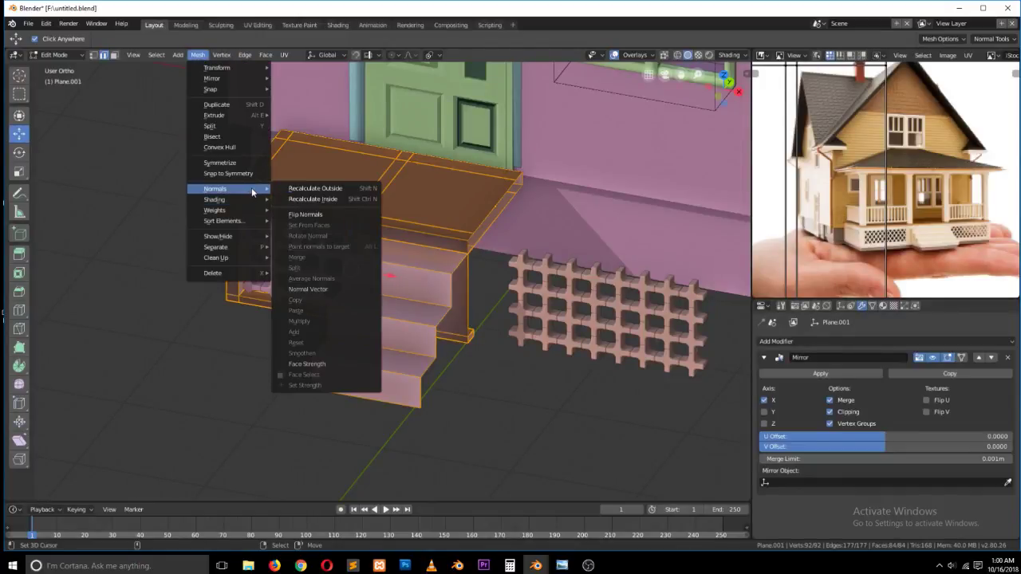
pyautogui.click(309, 199)
pyautogui.click(198, 55)
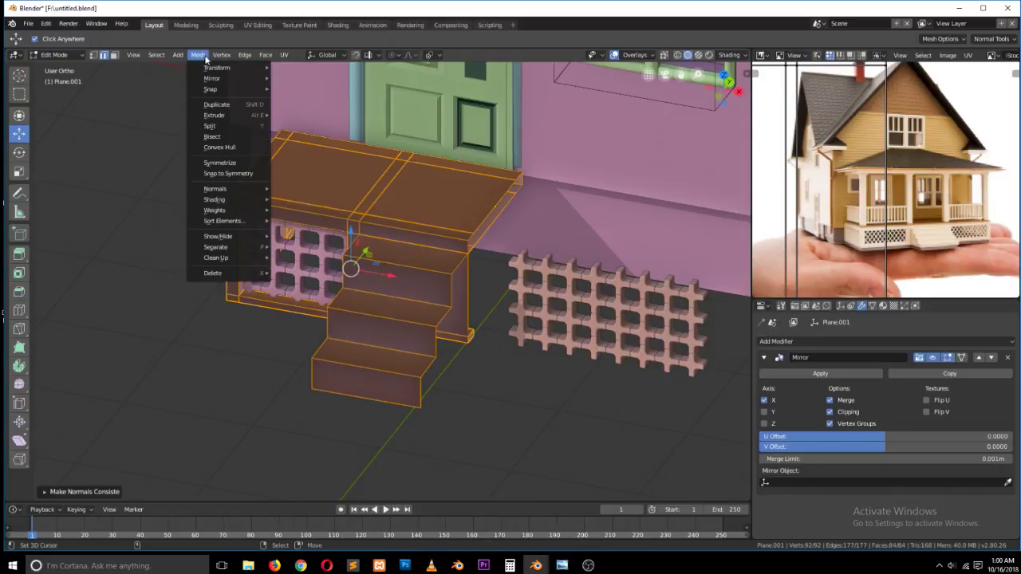
pyautogui.moveTo(239, 189)
pyautogui.click(325, 214)
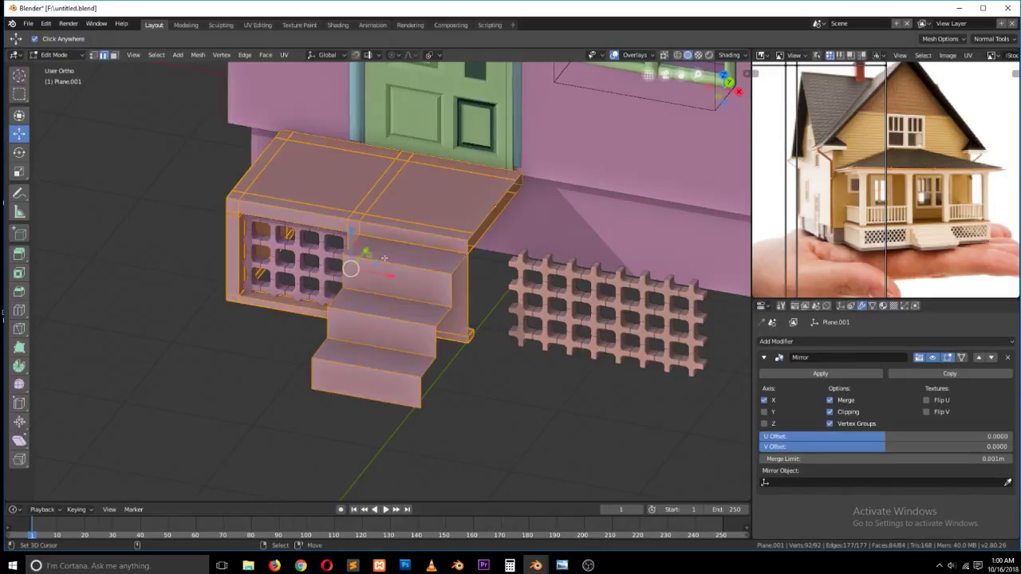
# - Add a horizontal loop cut across the top stair riser, slid close to its upper edge
pyautogui.moveTo(550, 287); pyautogui.dragTo(579, 297, button='middle')
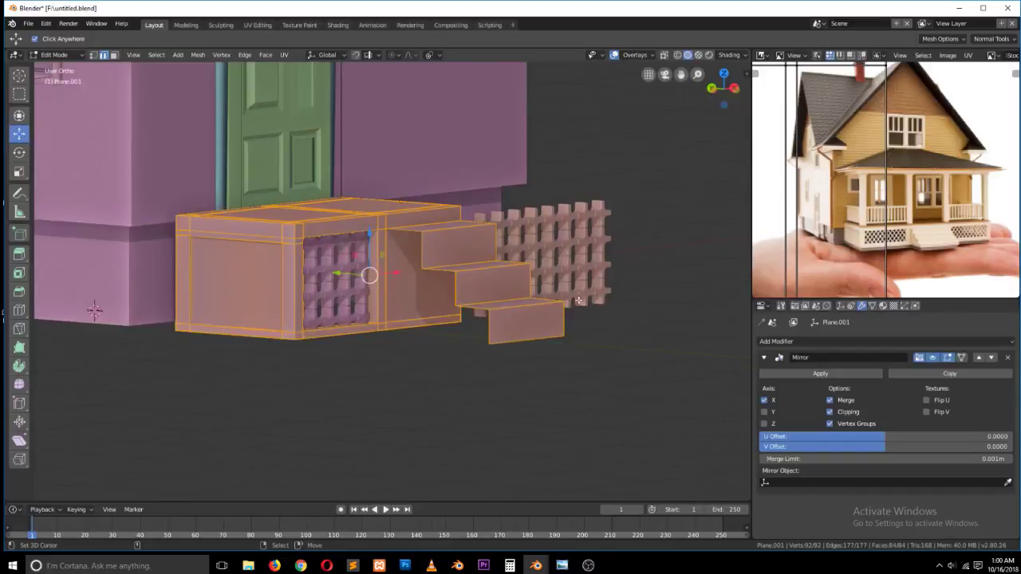
pyautogui.moveTo(499, 313); pyautogui.dragTo(489, 300, button='middle')
pyautogui.scroll(3, 488, 296)
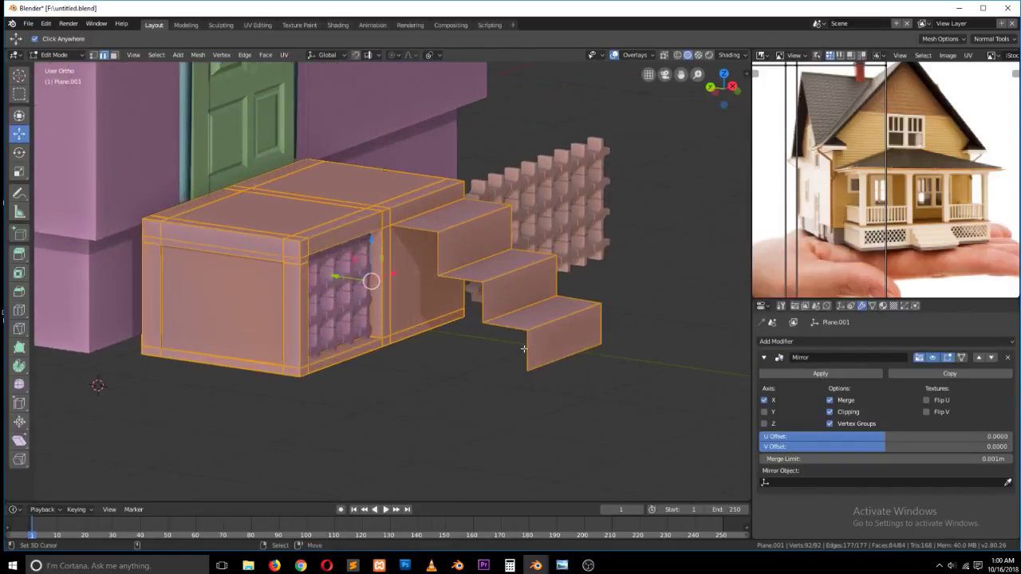
pyautogui.scroll(1, 497, 277)
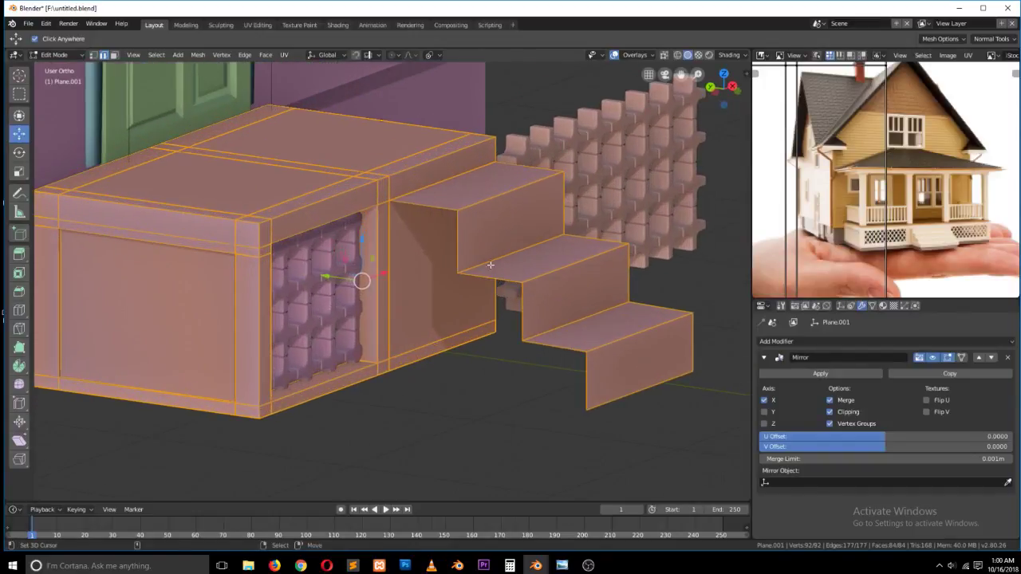
pyautogui.hotkey('alt', 'a')
pyautogui.hotkey('ctrl', 'r')
pyautogui.click(462, 227)
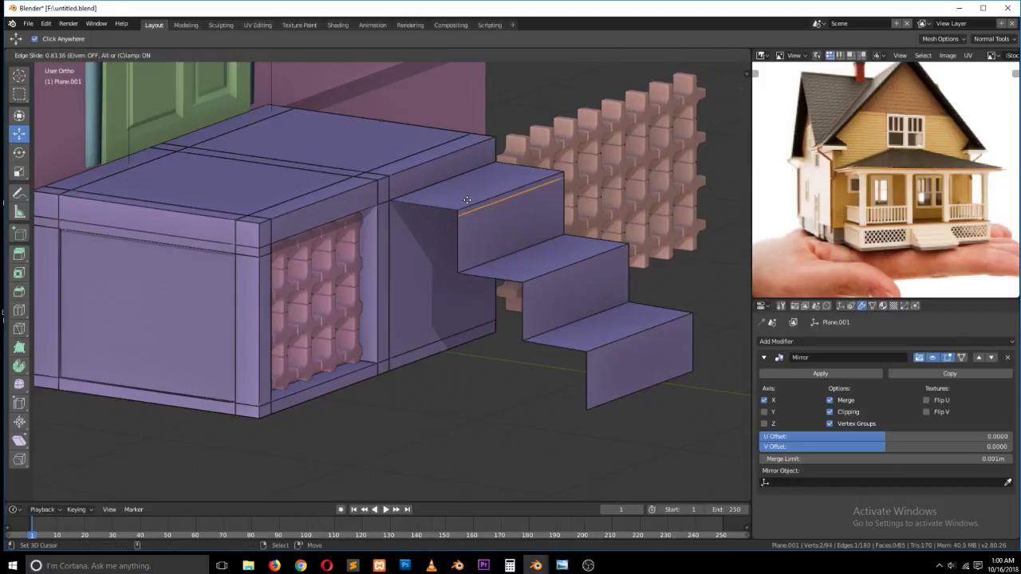
pyautogui.click(467, 200)
# - Add matching horizontal loop cuts near the upper edges of the middle and lowest stair risers
pyautogui.hotkey('ctrl', 'r')
pyautogui.press('Escape')
pyautogui.hotkey('ctrl', 'r')
pyautogui.click(533, 286)
pyautogui.rightClick(533, 286)
pyautogui.click(593, 363)
pyautogui.rightClick(586, 340)
# - Extrude the three narrow faces at the top of the risers outward by about 0.02 m to form overhanging step lips
pyautogui.click(114, 55)
pyautogui.click(506, 198)
pyautogui.press('2')
pyautogui.click(512, 193)
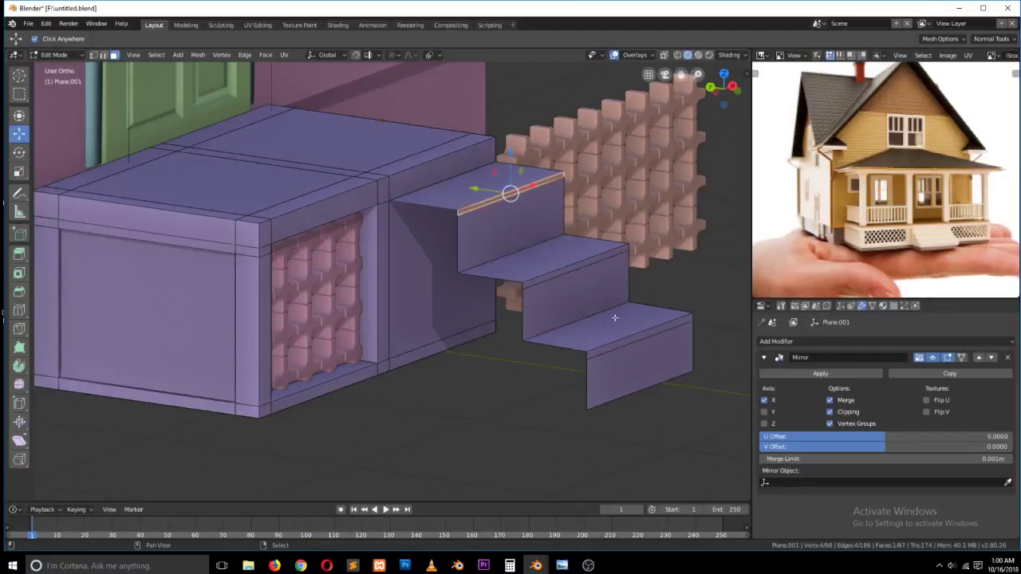
pyautogui.keyDown('shift'); pyautogui.click(579, 268); pyautogui.keyUp('shift')
pyautogui.keyDown('shift'); pyautogui.click(629, 340); pyautogui.keyUp('shift')
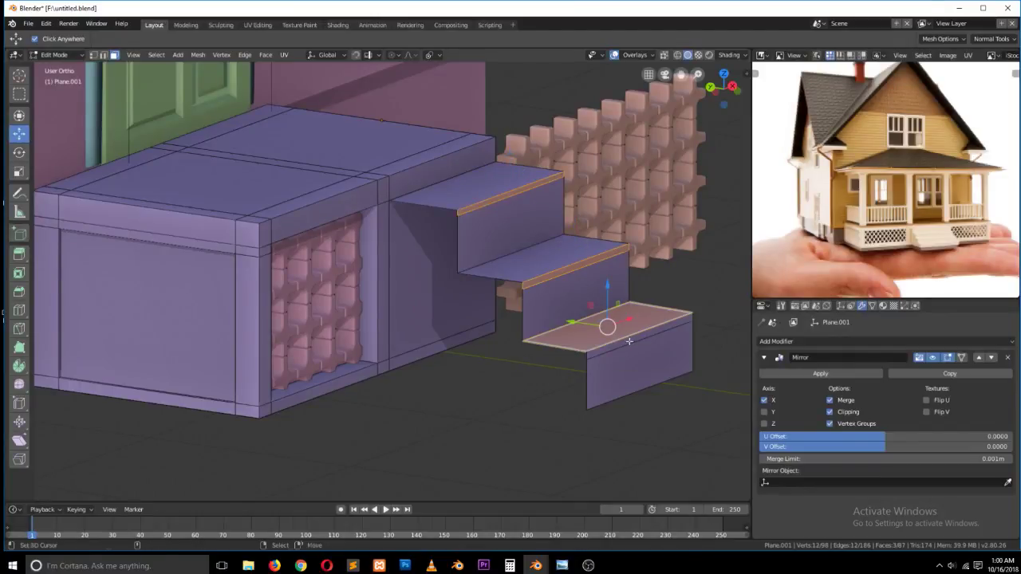
pyautogui.press('e')
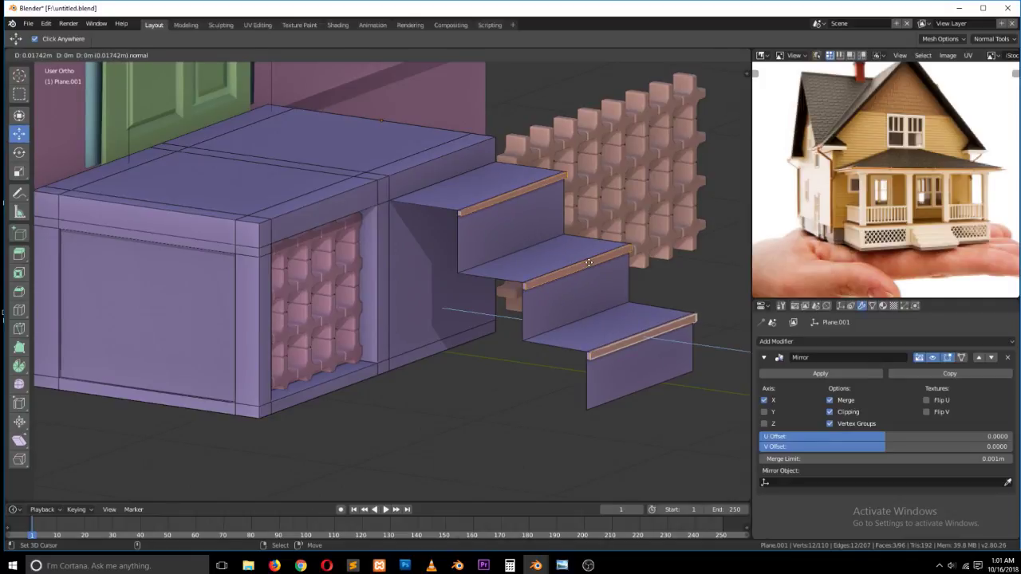
pyautogui.click(590, 271)
pyautogui.press('Tab')
pyautogui.scroll(4, 590, 274)
pyautogui.moveTo(532, 307); pyautogui.dragTo(628, 239, button='middle')
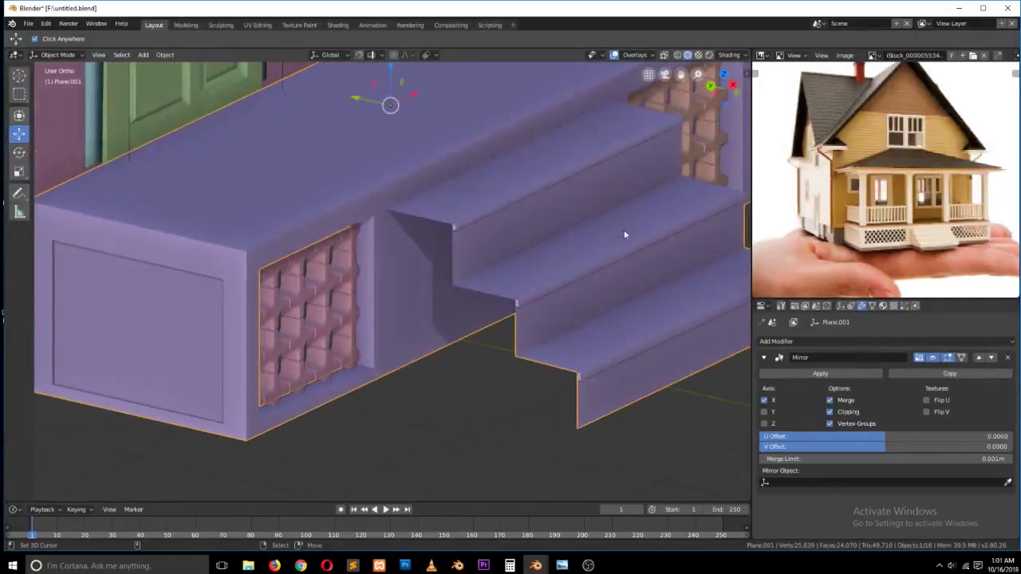
# - Connect the porch's bottom vertex beside the stairs to the lowest step's bottom vertex with a new edge
pyautogui.press('Tab')
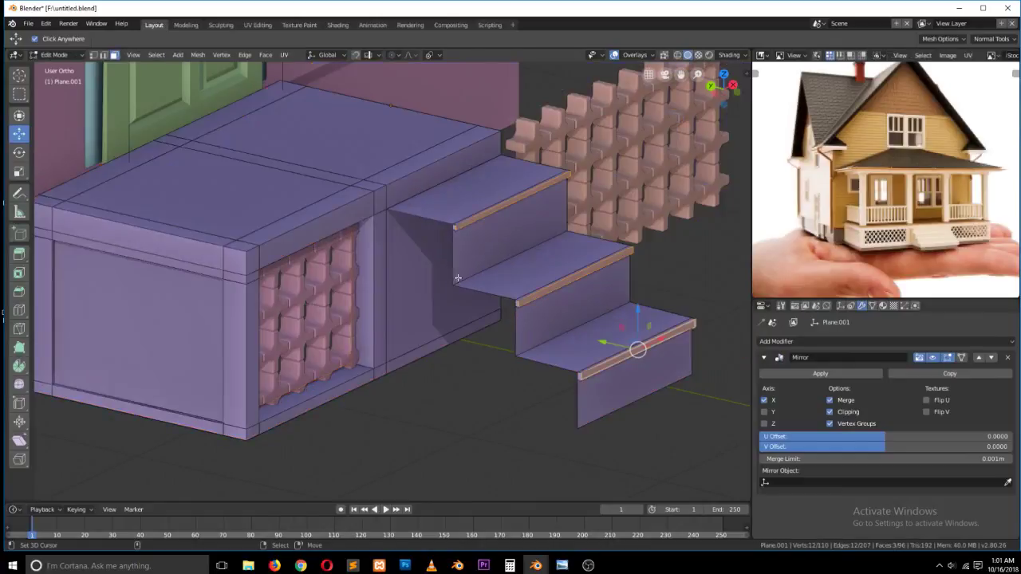
pyautogui.click(386, 274)
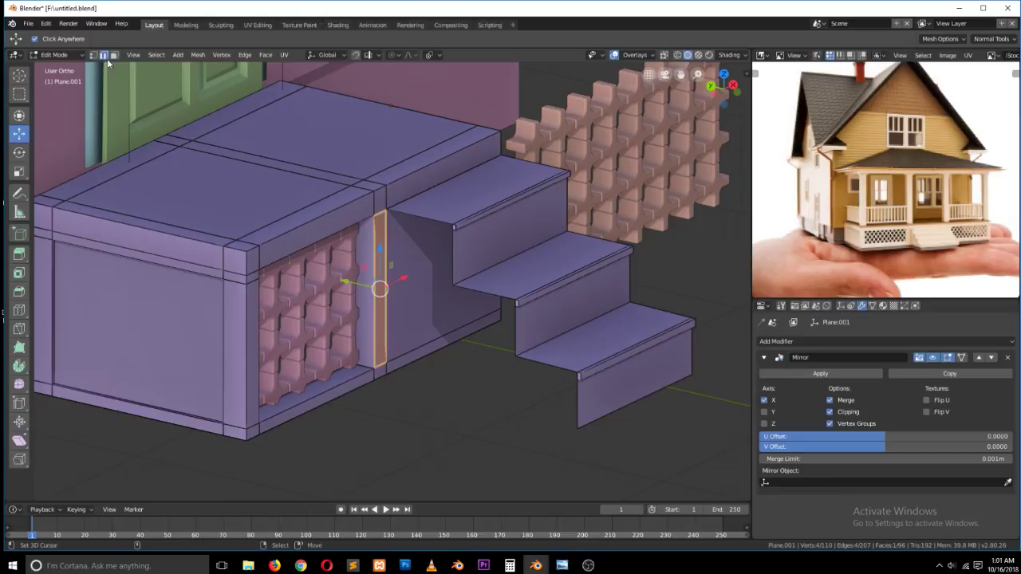
pyautogui.rightClick(382, 246)
pyautogui.keyDown('shift'); pyautogui.rightClick(386, 372); pyautogui.keyUp('shift')
pyautogui.keyDown('shift'); pyautogui.rightClick(590, 412); pyautogui.keyUp('shift')
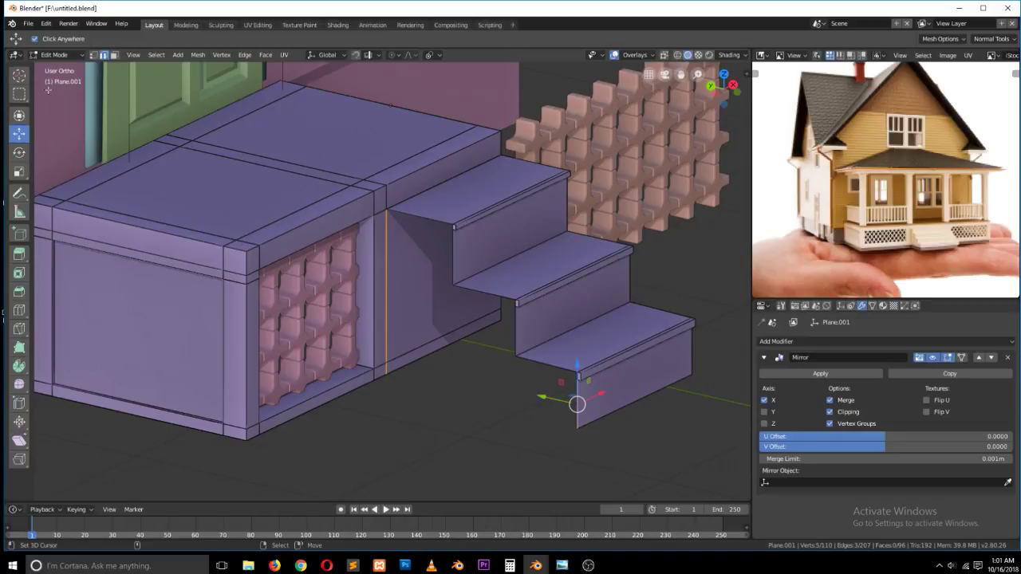
pyautogui.keyDown('shift'); pyautogui.click(93, 55); pyautogui.keyUp('shift')
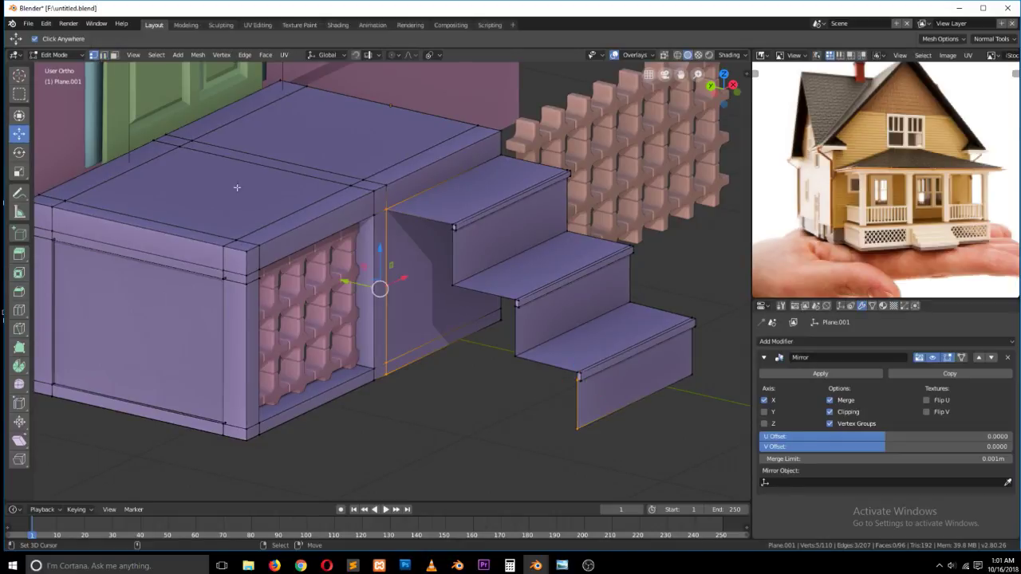
pyautogui.rightClick(394, 380)
pyautogui.keyDown('shift'); pyautogui.rightClick(578, 427); pyautogui.keyUp('shift')
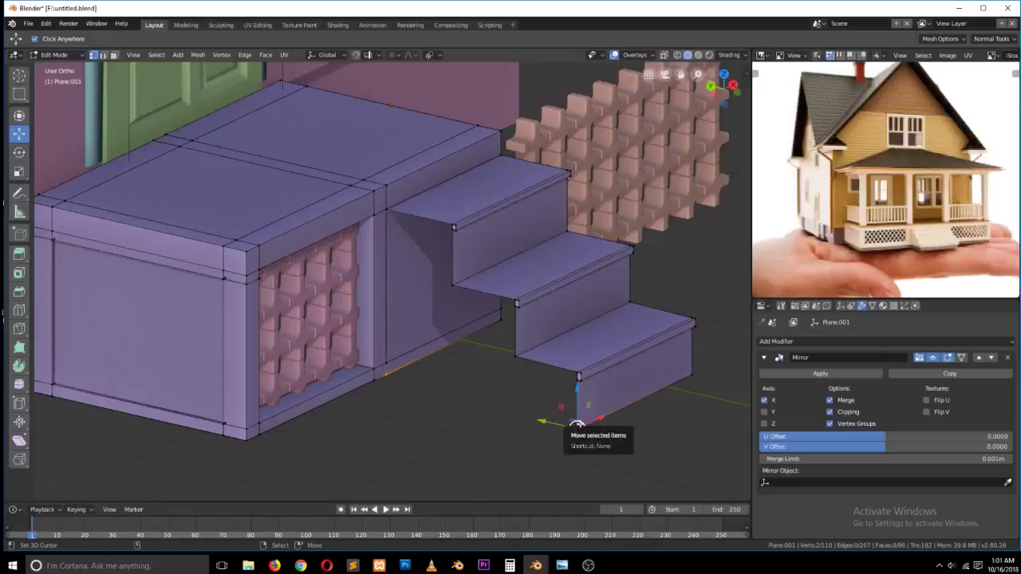
pyautogui.press('f')
# - Select the open boundary loop around the side of the stairs and fill it with a face
pyautogui.keyDown('alt'); pyautogui.rightClick(425, 281); pyautogui.keyUp('alt')
pyautogui.keyDown('alt'); pyautogui.keyDown('shift'); pyautogui.rightClick(435, 390); pyautogui.keyUp('shift'); pyautogui.keyUp('alt')
pyautogui.keyDown('alt'); pyautogui.keyDown('shift'); pyautogui.rightClick(515, 333); pyautogui.keyUp('shift'); pyautogui.keyUp('alt')
pyautogui.keyDown('alt'); pyautogui.keyDown('shift'); pyautogui.rightClick(516, 338); pyautogui.keyUp('shift'); pyautogui.keyUp('alt')
pyautogui.keyDown('alt'); pyautogui.keyDown('shift'); pyautogui.rightClick(516, 340); pyautogui.keyUp('shift'); pyautogui.keyUp('alt')
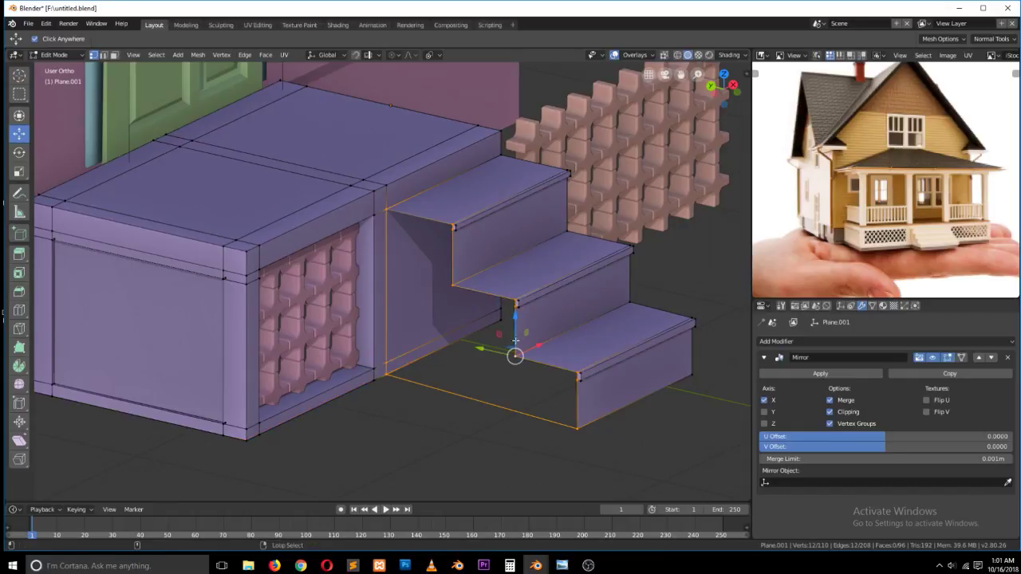
pyautogui.press('f')
pyautogui.press('a')
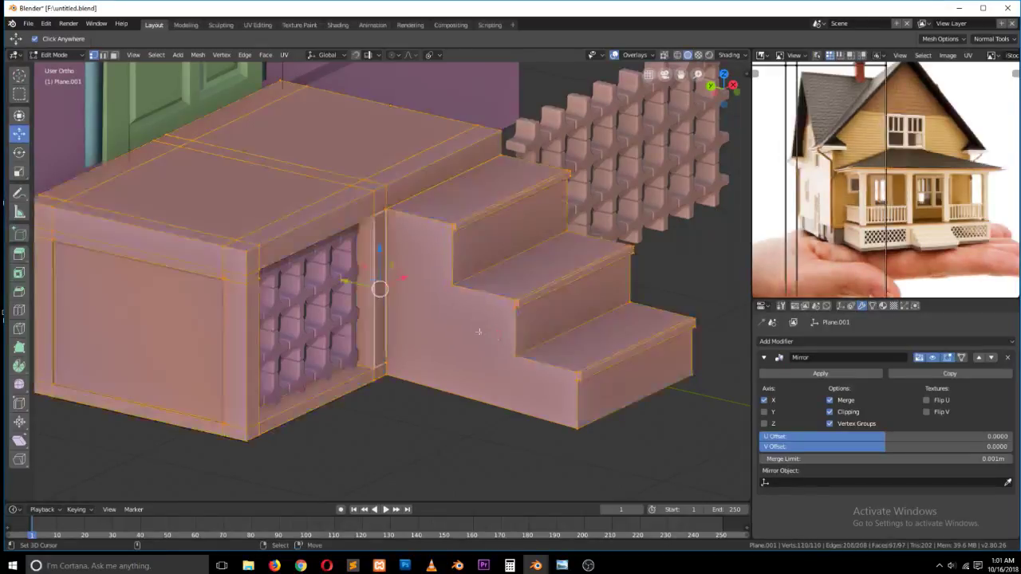
# - Leave mesh editing and move the porch with its stairs back along Y against the house wall
pyautogui.press('Tab')
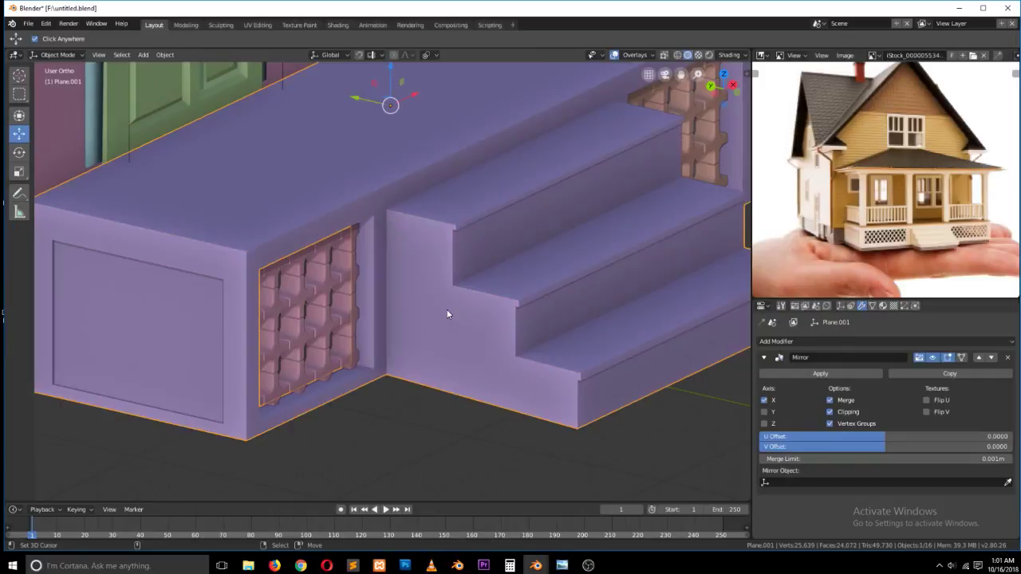
pyautogui.scroll(-5, 463, 315)
pyautogui.moveTo(484, 271); pyautogui.dragTo(440, 275, button='middle')
pyautogui.click(440, 279)
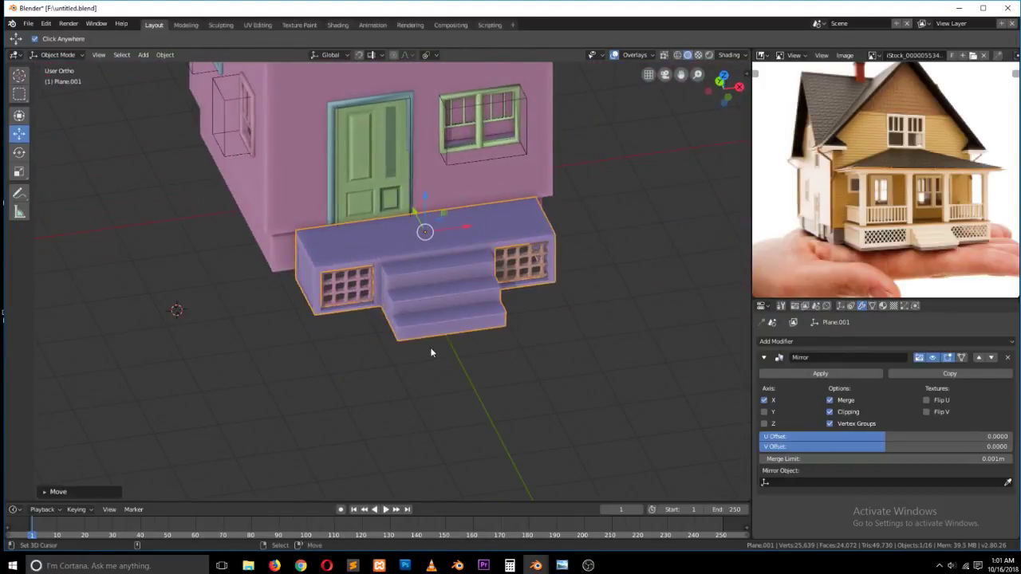
pyautogui.scroll(-4, 431, 351)
pyautogui.scroll(3, 488, 295)
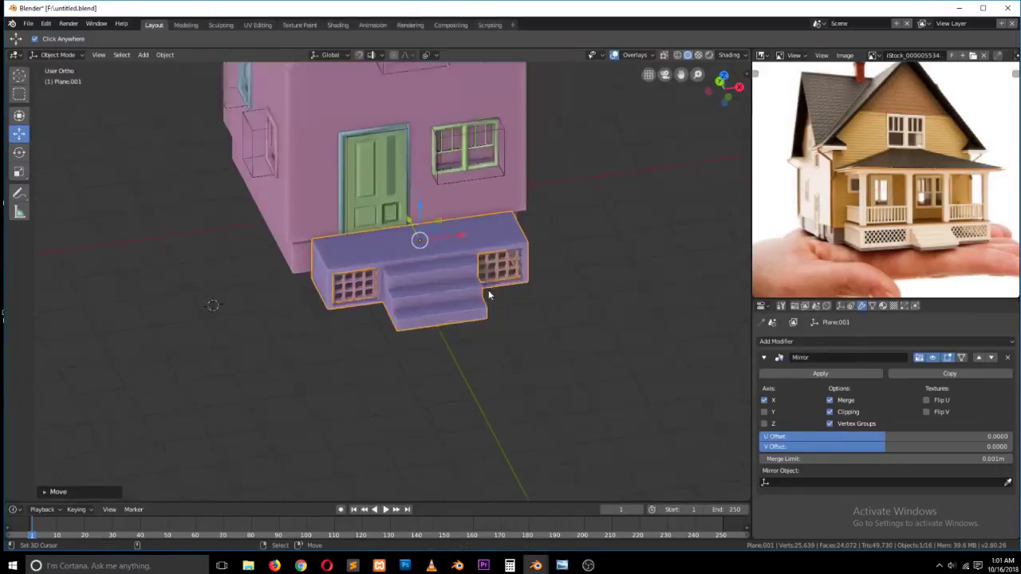
# - Deepen the porch by moving its front vertices, together with the stairs, outward from the house wall along Y
pyautogui.press('KP_1')
pyautogui.press('KP_3')
pyautogui.scroll(1, 431, 290)
pyautogui.moveTo(430, 289); pyautogui.dragTo(483, 241)
pyautogui.press('Tab')
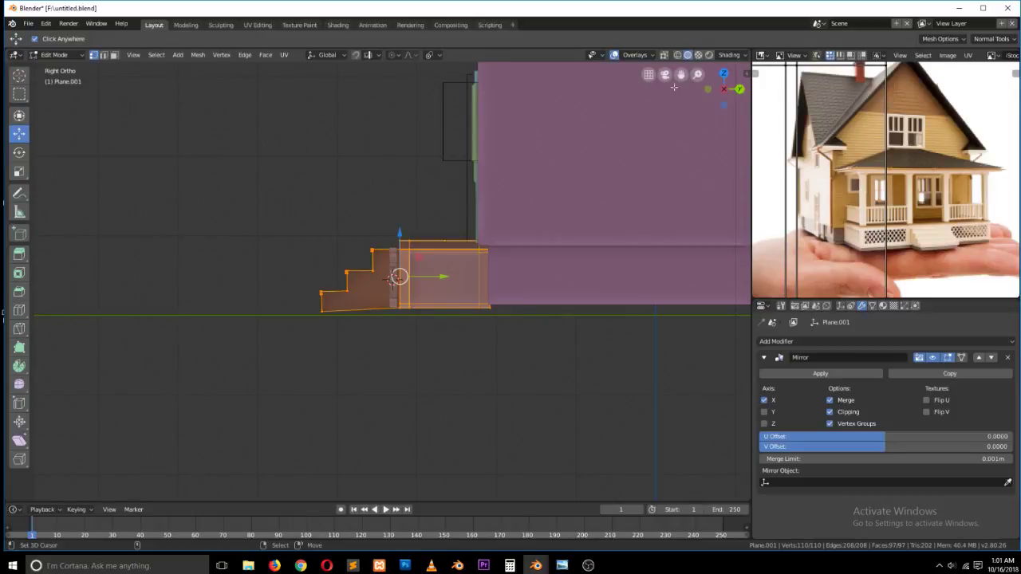
pyautogui.click(662, 55)
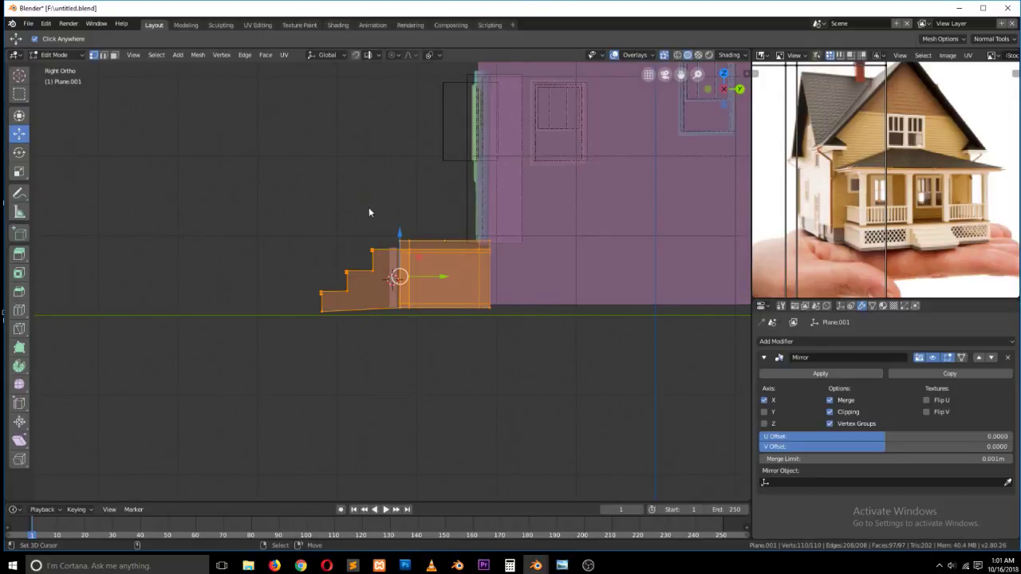
pyautogui.hotkey('alt', 'a')
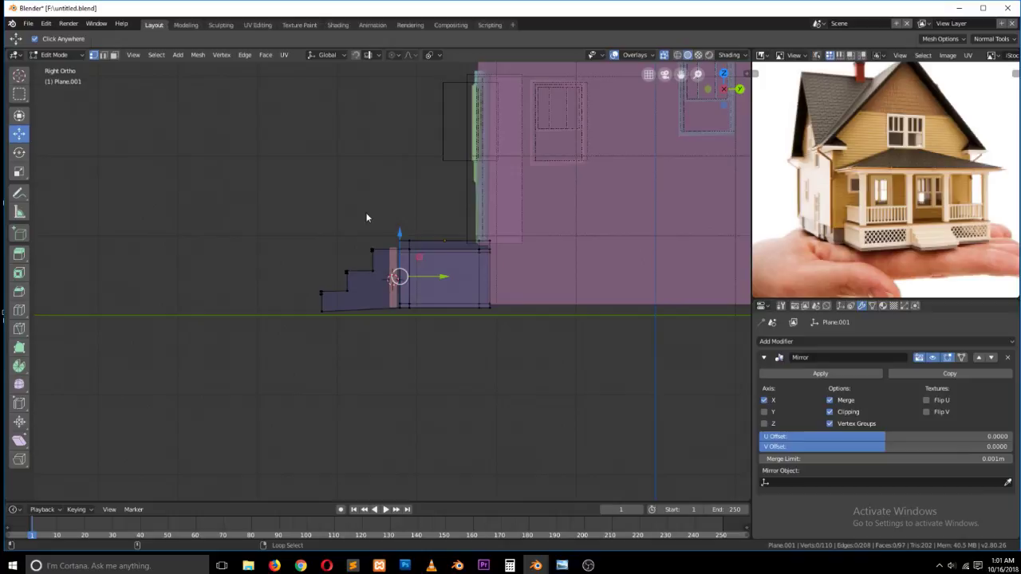
pyautogui.moveTo(257, 205); pyautogui.dragTo(434, 339)
pyautogui.press('g')
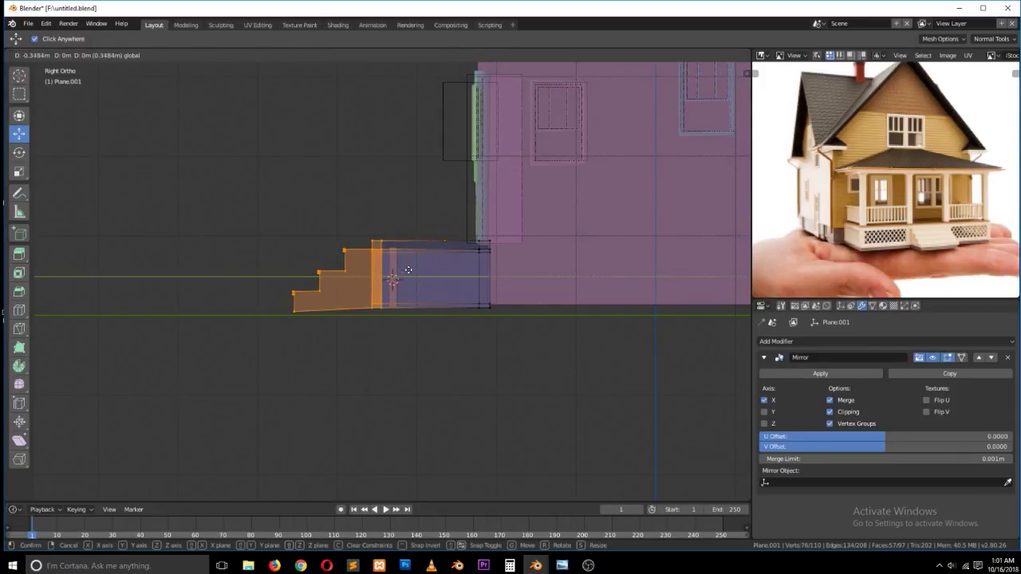
pyautogui.click(412, 282)
pyautogui.press('Tab')
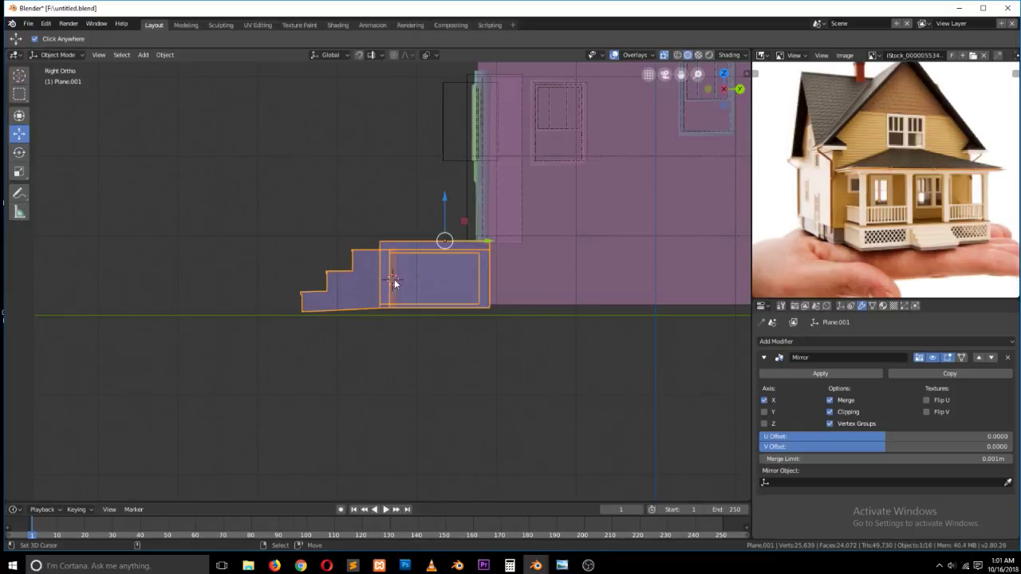
pyautogui.moveTo(394, 274); pyautogui.dragTo(546, 207, button='middle')
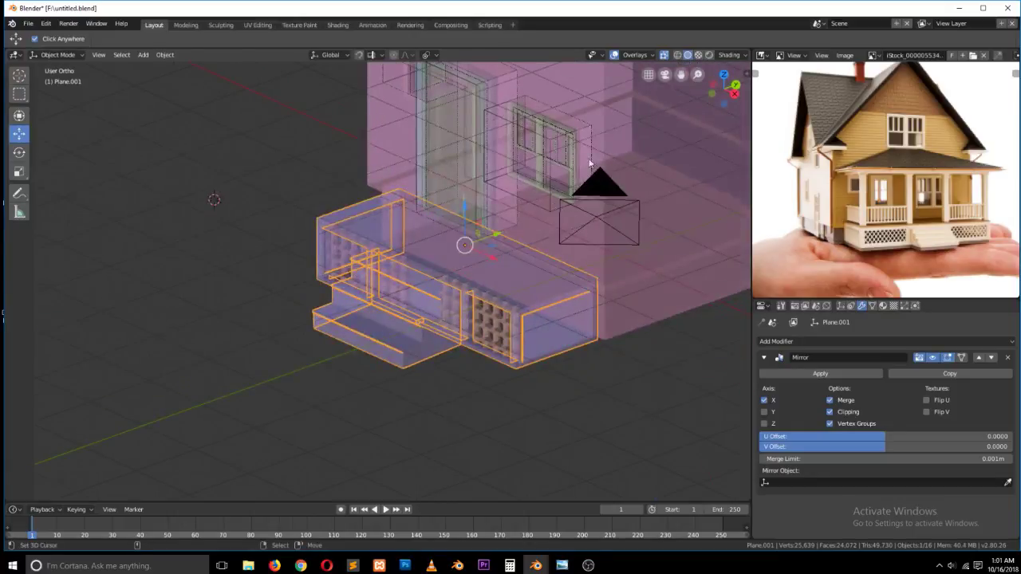
pyautogui.click(674, 55)
# - Move both lattice panels forward along Y into the openings of the porch's front face
pyautogui.click(501, 320)
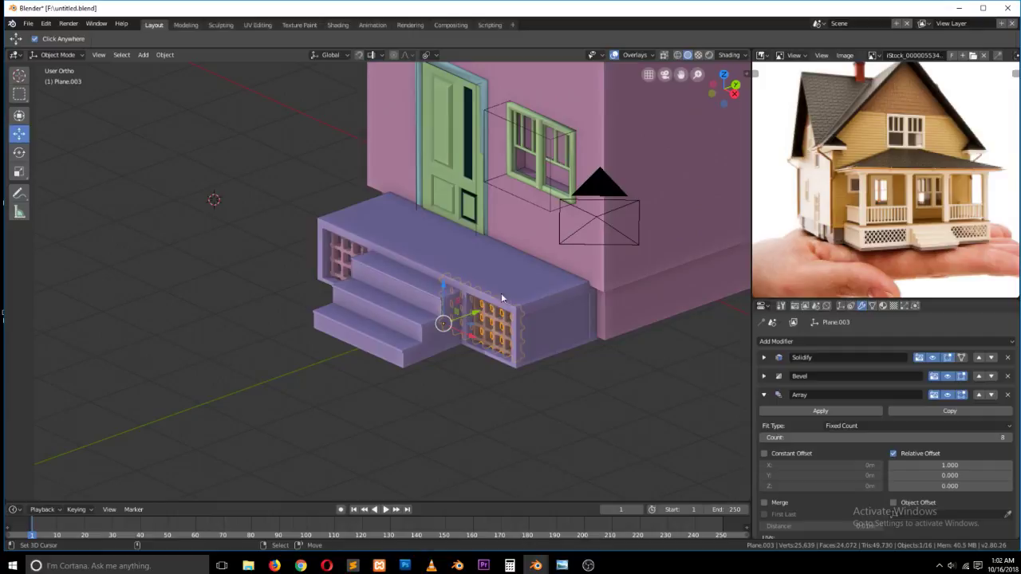
pyautogui.click(367, 263)
pyautogui.click(367, 262)
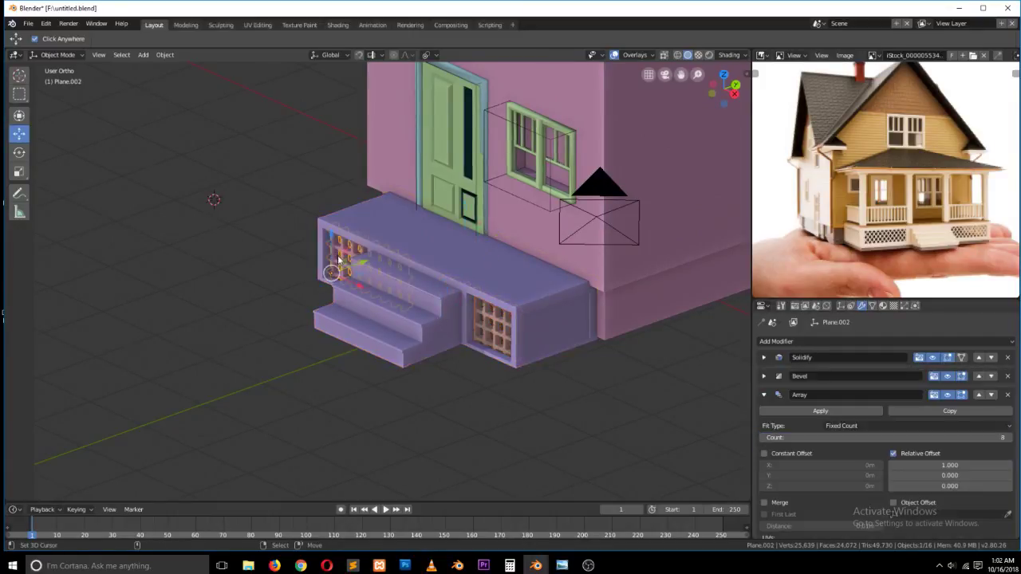
pyautogui.keyDown('shift'); pyautogui.click(488, 319); pyautogui.keyUp('shift')
pyautogui.press('g')
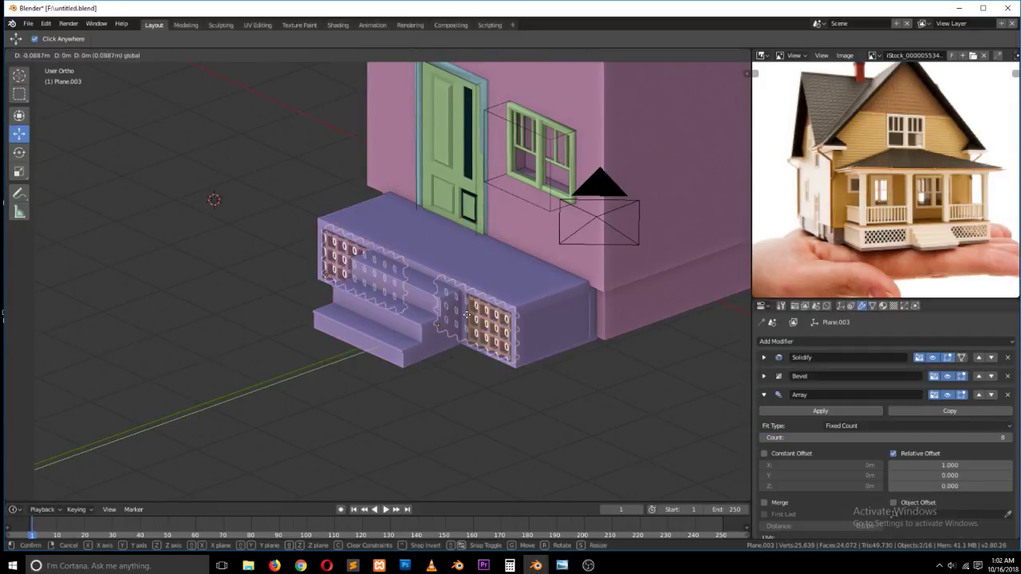
pyautogui.moveTo(466, 315); pyautogui.dragTo(467, 317)
pyautogui.hotkey('alt', 'a')
pyautogui.moveTo(345, 311); pyautogui.dragTo(458, 321, button='middle')
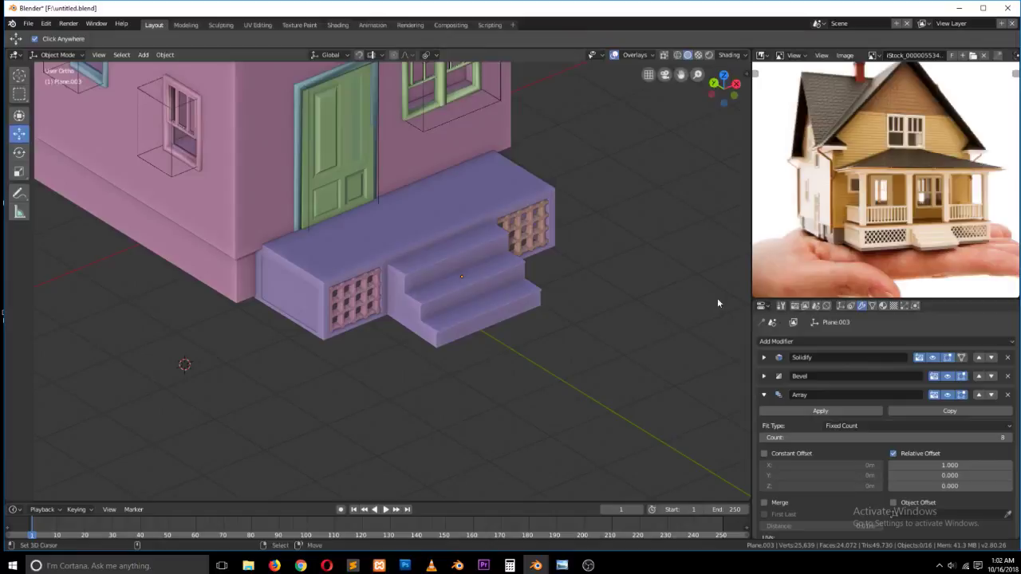
pyautogui.click(301, 565)
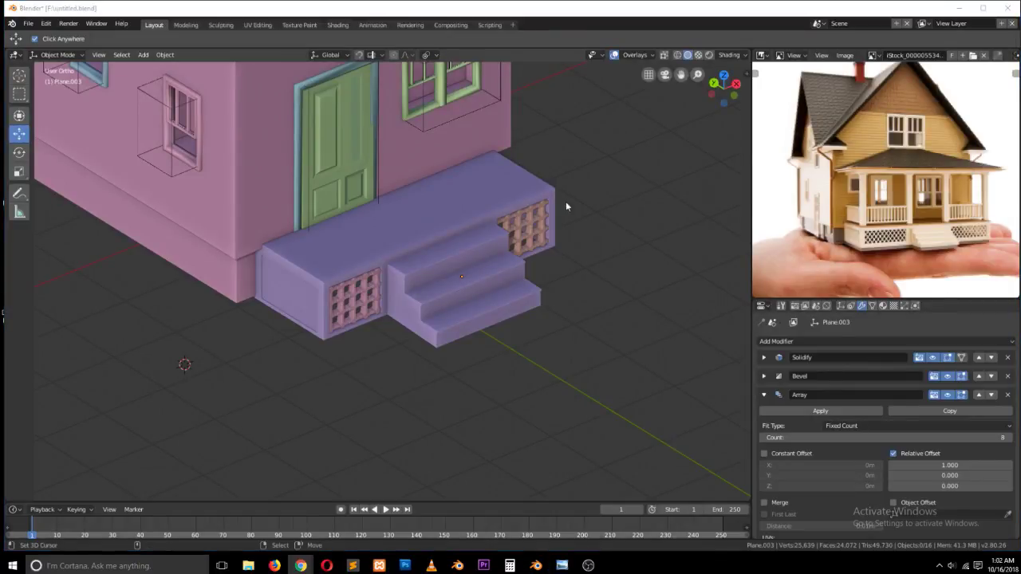
pyautogui.scroll(2, 559, 193)
pyautogui.moveTo(485, 176); pyautogui.dragTo(499, 221, button='middle')
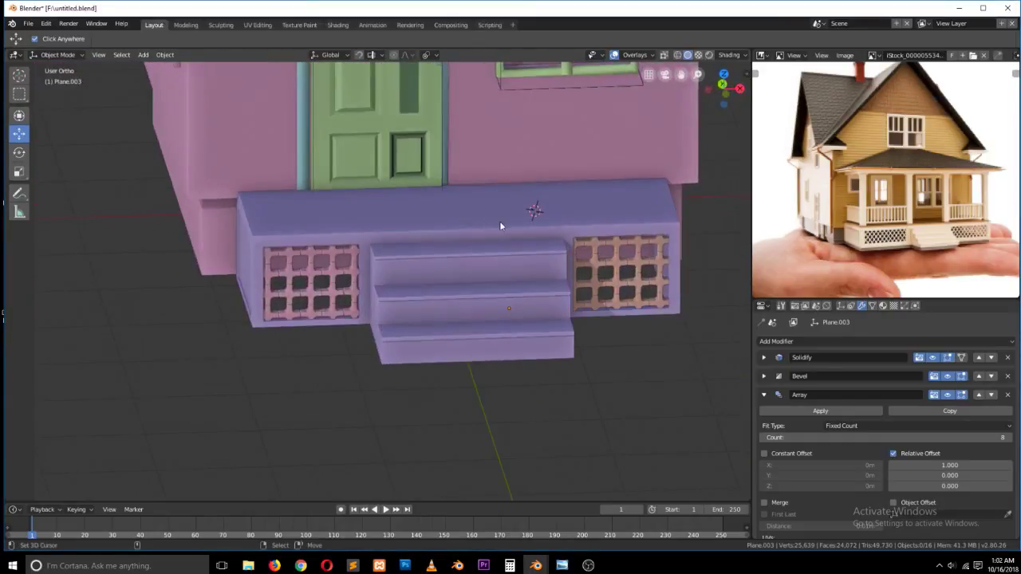
pyautogui.scroll(-1, 461, 224)
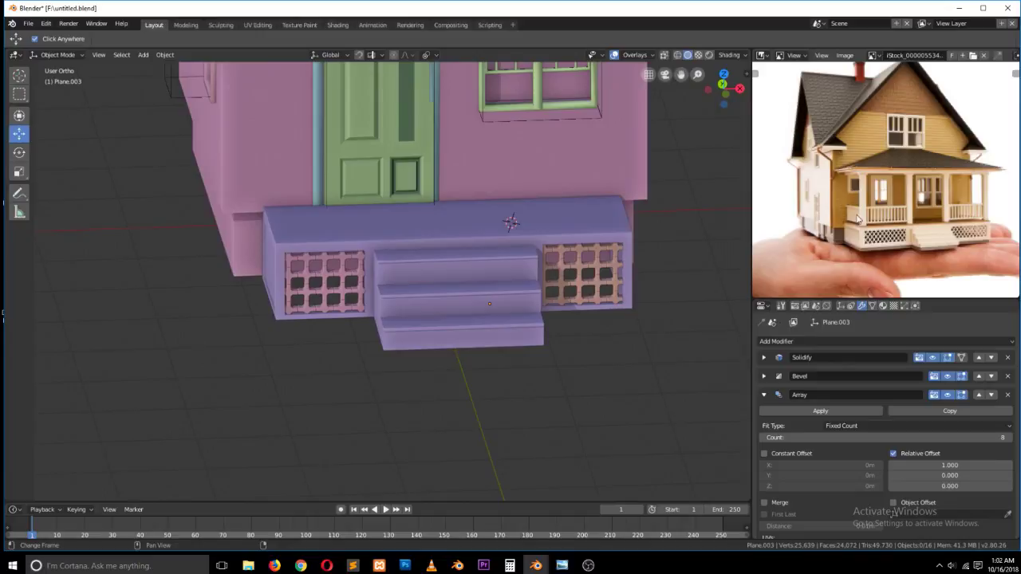
pyautogui.scroll(-4, 538, 149)
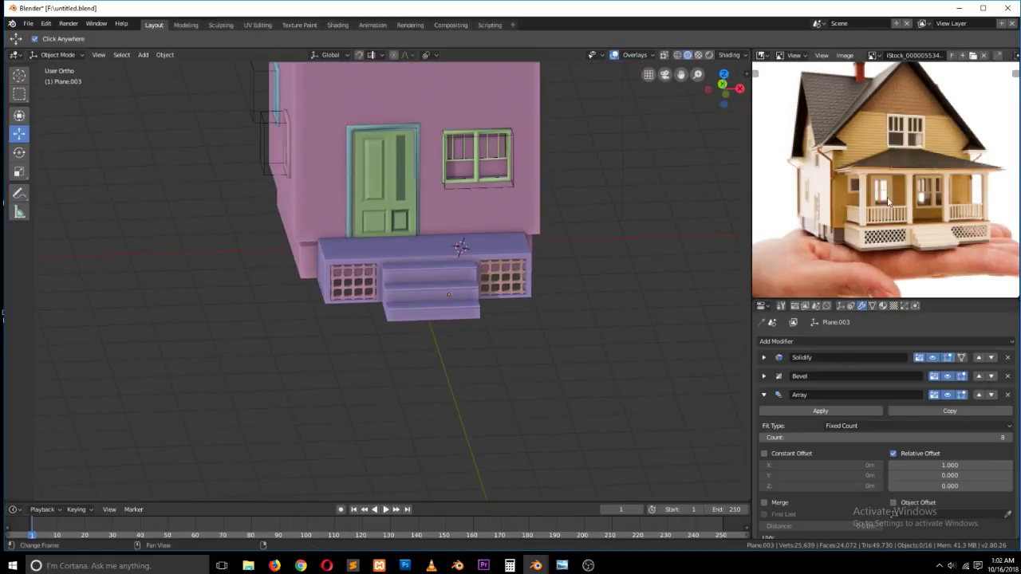
pyautogui.scroll(-1, 531, 193)
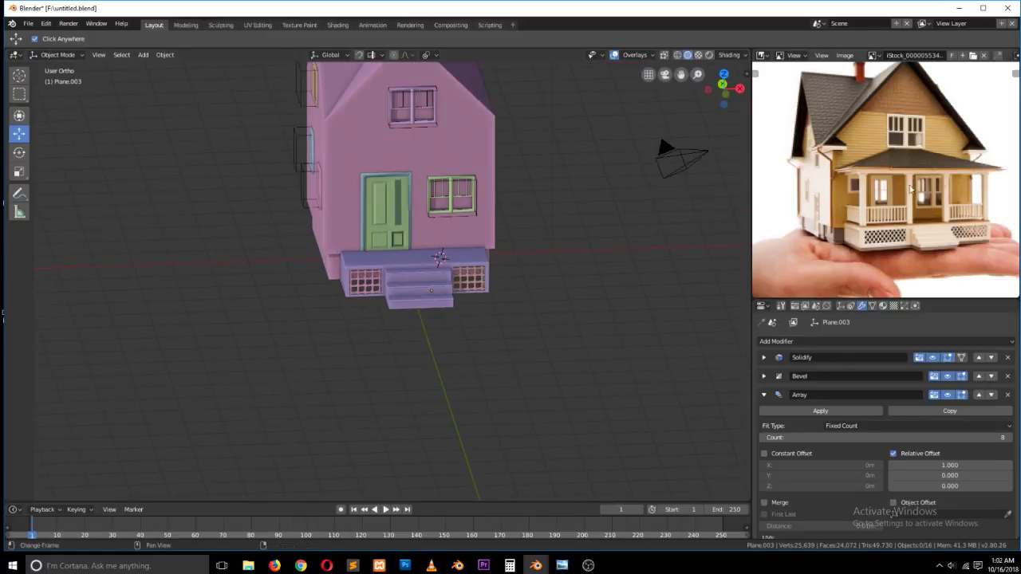
# - Add a cube to the scene as the base for a porch column and scale it down
pyautogui.press('KP_1')
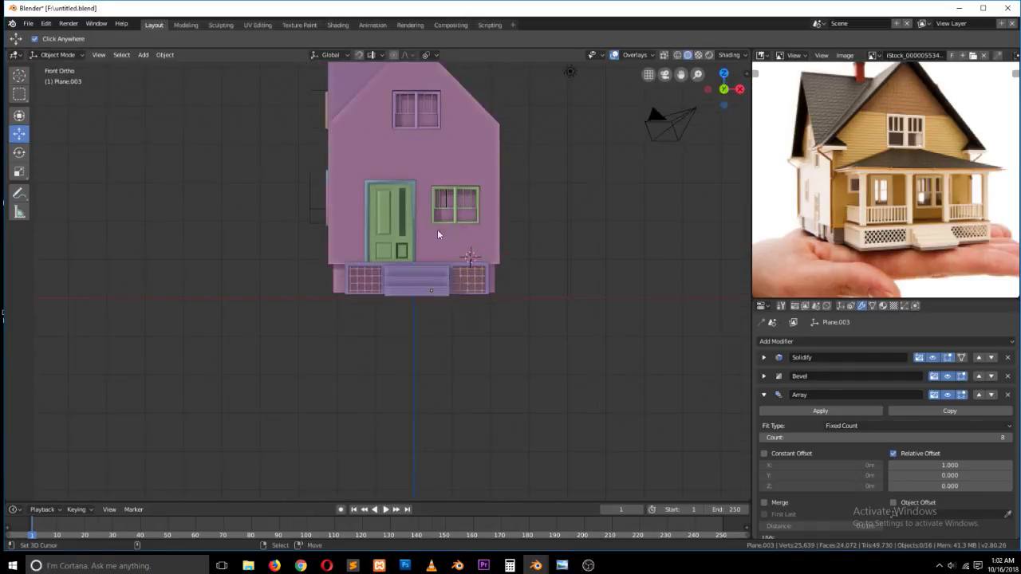
pyautogui.scroll(4, 453, 235)
pyautogui.hotkey('shift', 'a')
pyautogui.press('Escape')
pyautogui.hotkey('shift', 'a')
pyautogui.moveTo(354, 352)
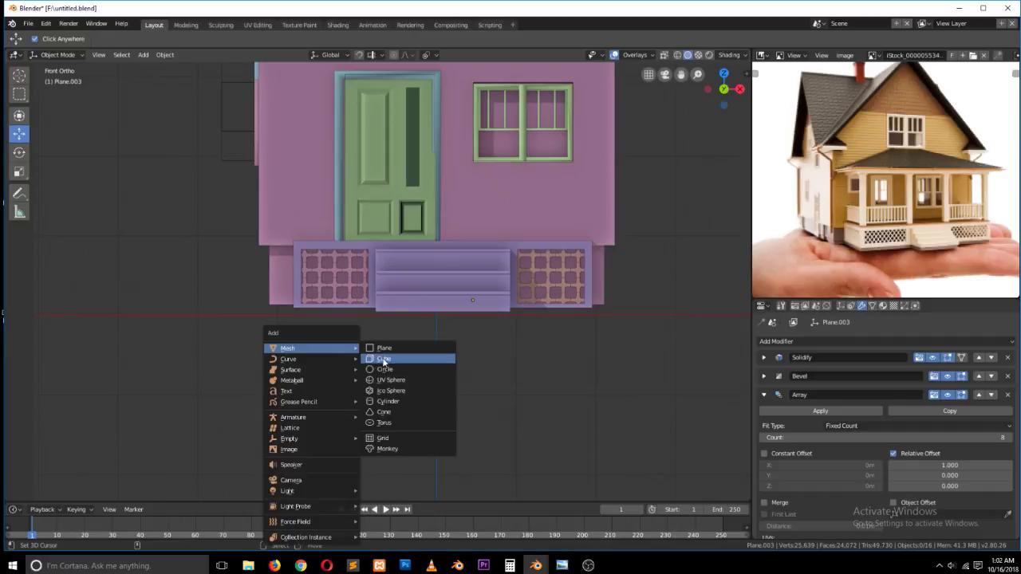
pyautogui.click(383, 358)
pyautogui.press('s')
pyautogui.click(375, 360)
# - Raise the small cube along Z and move it along Y onto the porch deck
pyautogui.press('g')
pyautogui.press('z')
pyautogui.click(351, 185)
pyautogui.moveTo(351, 186); pyautogui.dragTo(428, 182, button='middle')
pyautogui.moveTo(453, 163); pyautogui.dragTo(400, 189)
# - Narrow the cube in X and Y into a slim post and shift it along X to the deck's corner on the door side
pyautogui.press('s')
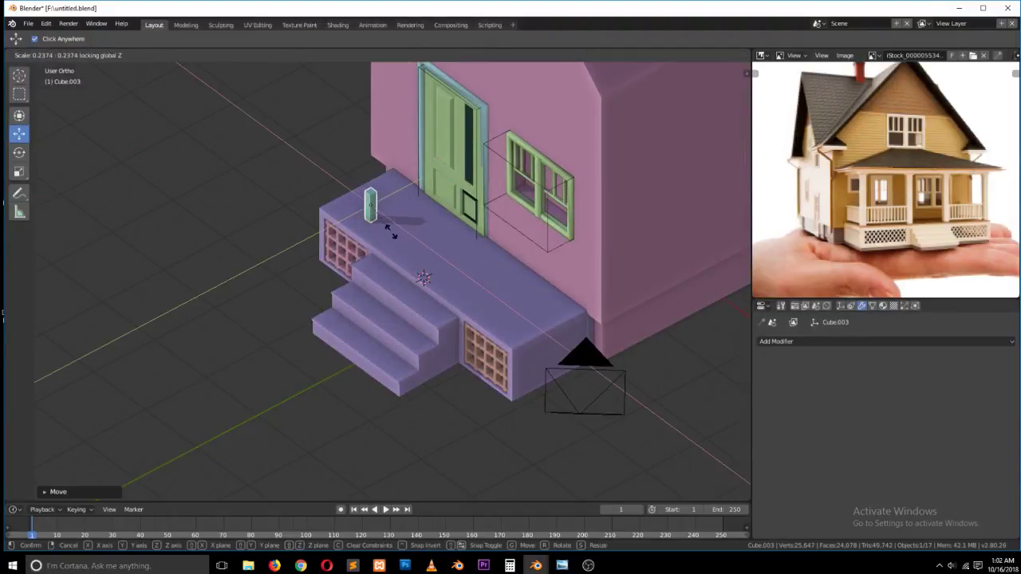
pyautogui.click(395, 227)
pyautogui.press('g')
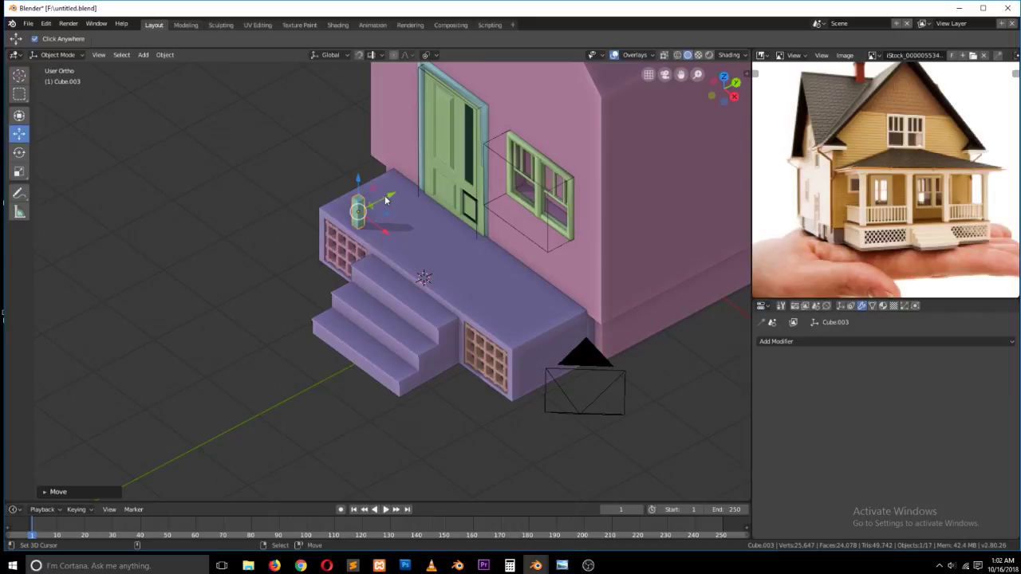
pyautogui.press('x')
pyautogui.click(361, 223)
pyautogui.moveTo(360, 224); pyautogui.dragTo(406, 171, button='middle')
pyautogui.press('s')
pyautogui.hotkey('shift', 'z')
pyautogui.click(428, 223)
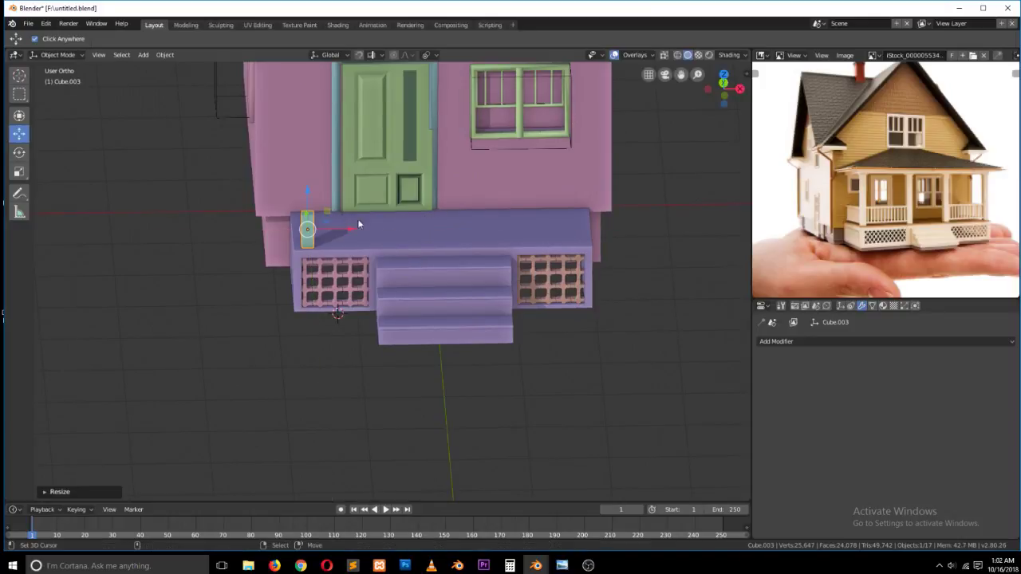
# - Raise the post's top face along Z to slightly above the door frame, making a full-height column
pyautogui.press('Tab')
pyautogui.click(114, 55)
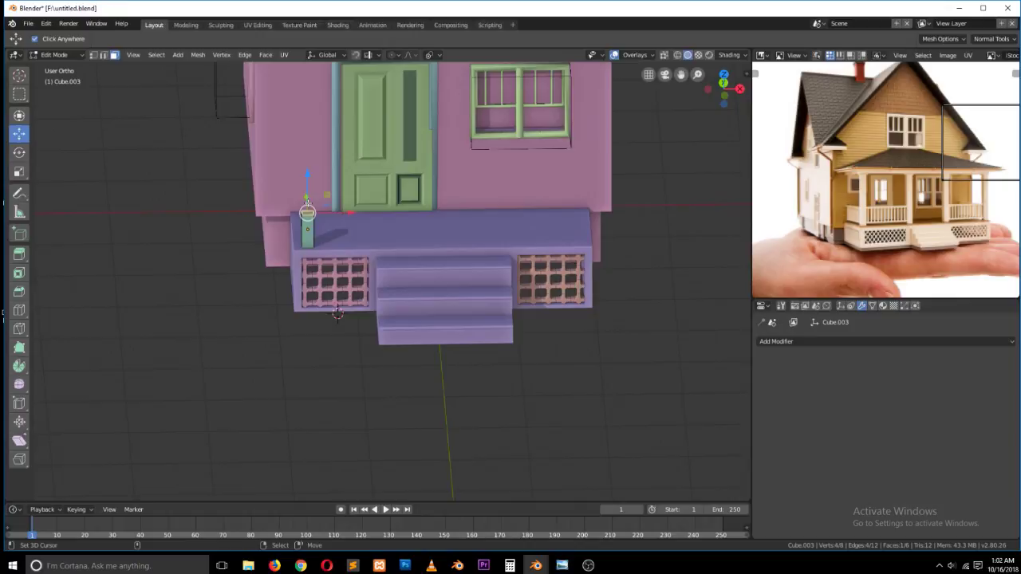
pyautogui.press('KP_1')
pyautogui.scroll(-2, 302, 169)
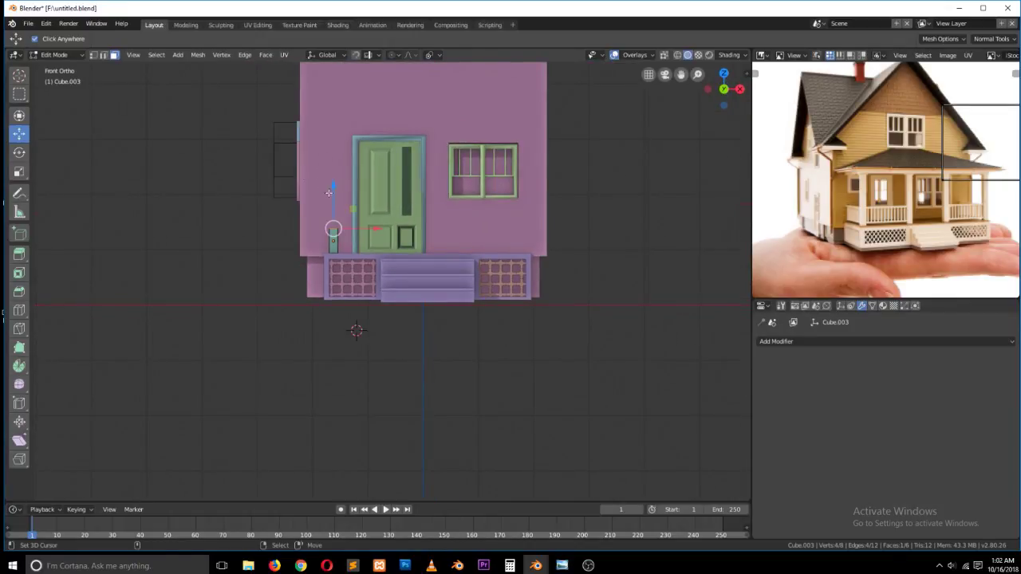
pyautogui.moveTo(335, 185); pyautogui.dragTo(341, 80)
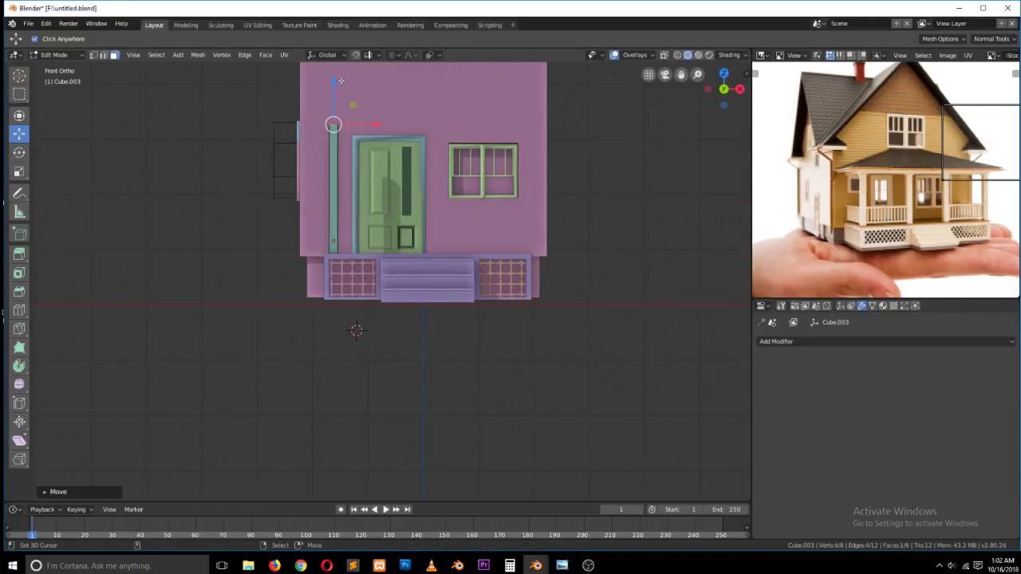
pyautogui.press('KP_Decimal')
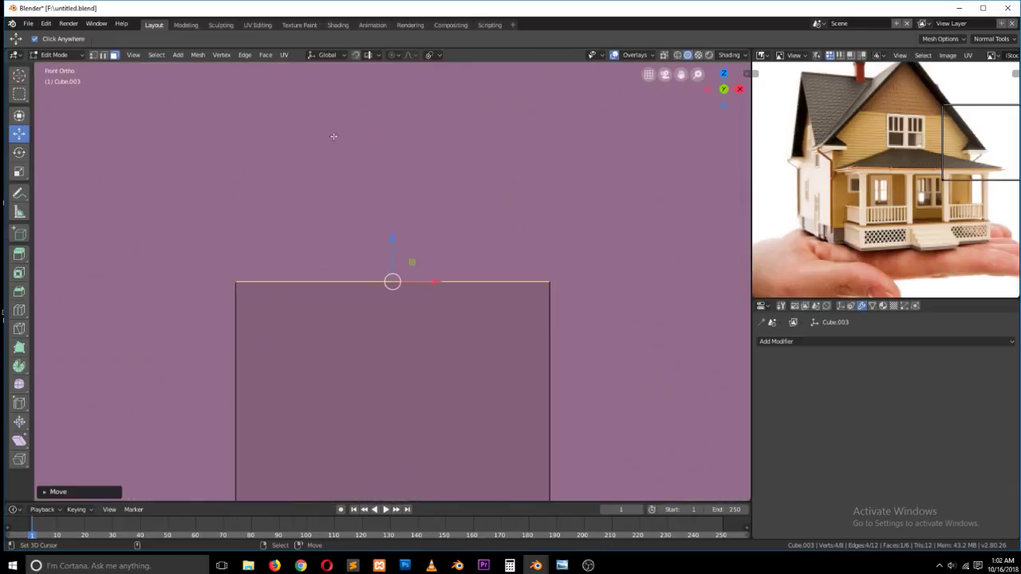
pyautogui.scroll(-6, 423, 274)
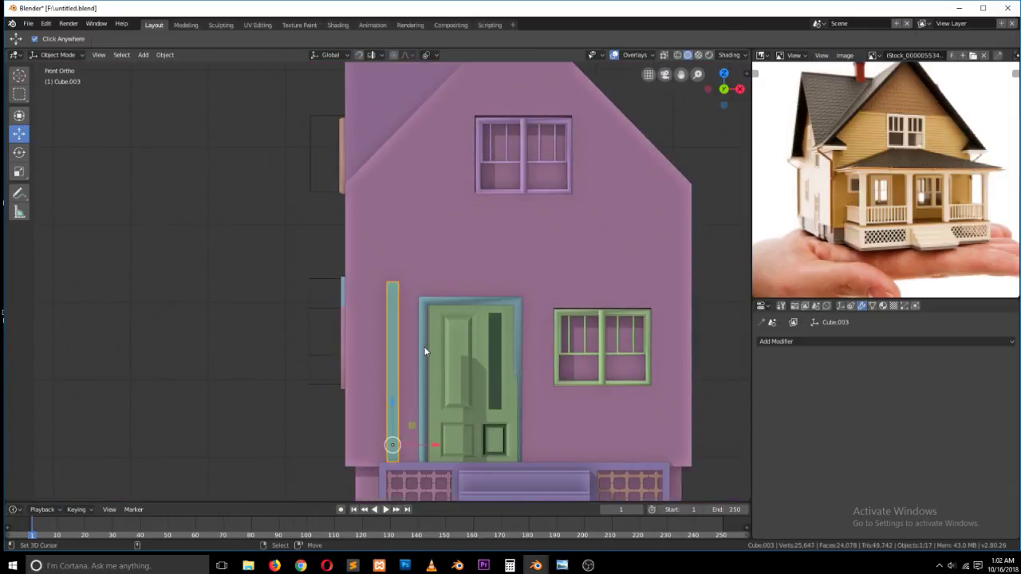
# - Thicken the column by about 1.74 times in X and Y, keeping its height locked
pyautogui.press('s')
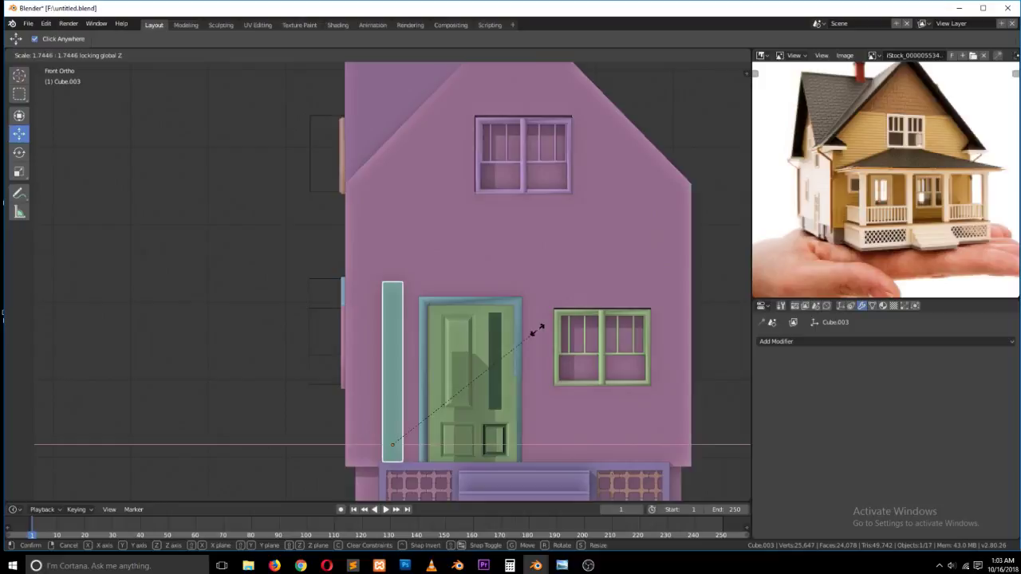
pyautogui.click(537, 333)
pyautogui.moveTo(536, 329); pyautogui.dragTo(444, 335, button='middle')
# - Extrude the column's top face, flare it outward and extrude it up again to form a raised rim
pyautogui.press('Tab')
pyautogui.press('KP_Decimal')
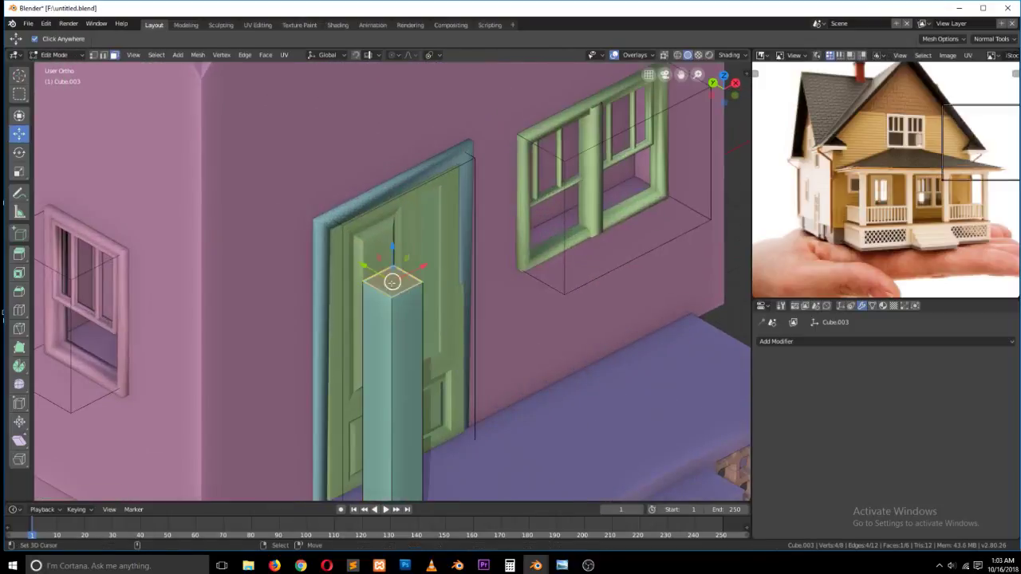
pyautogui.press('e')
pyautogui.rightClick(441, 297)
pyautogui.press('z')
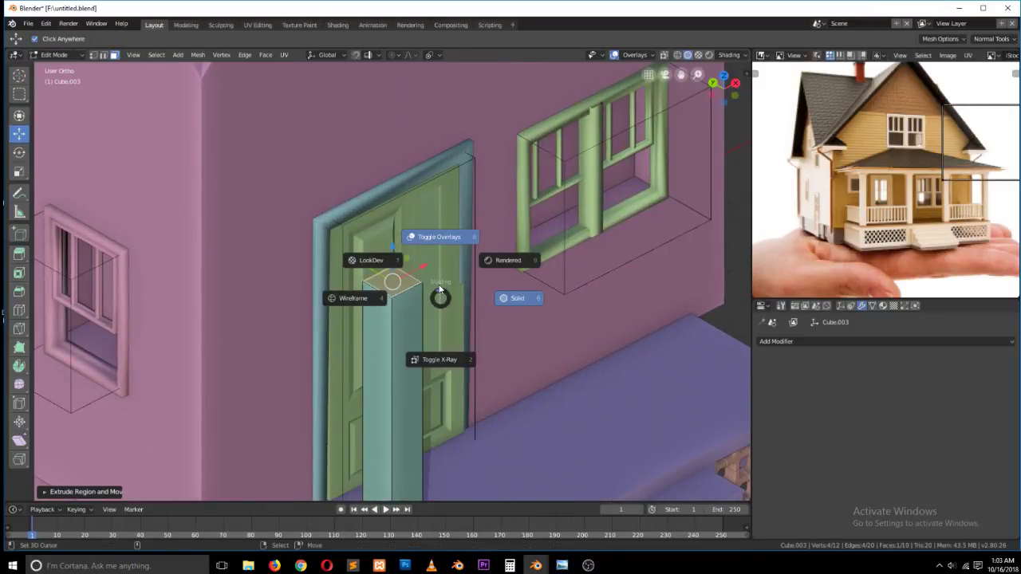
pyautogui.click(510, 300)
pyautogui.press('s')
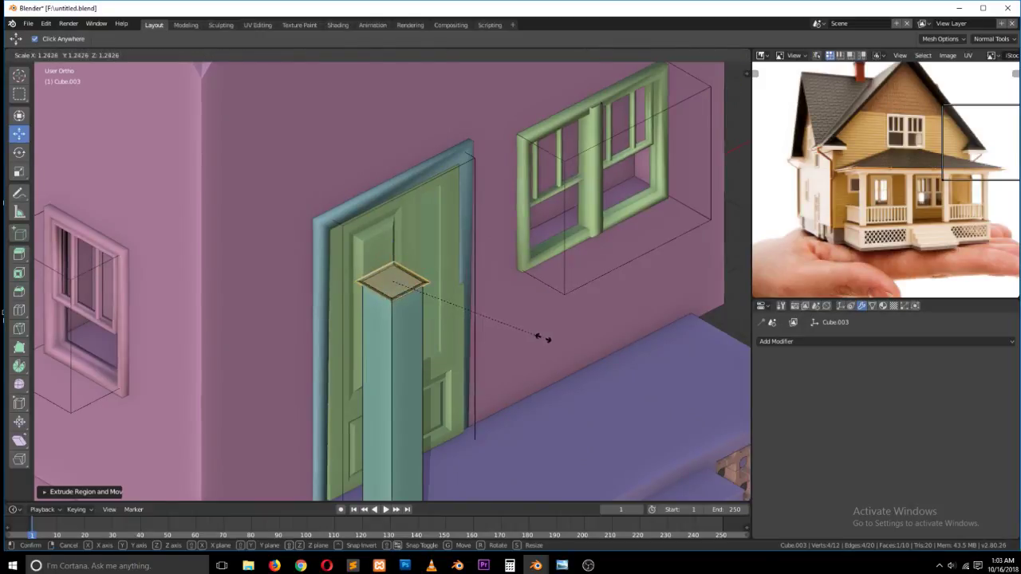
pyautogui.click(439, 293)
pyautogui.moveTo(393, 250); pyautogui.dragTo(388, 220)
pyautogui.click(392, 232)
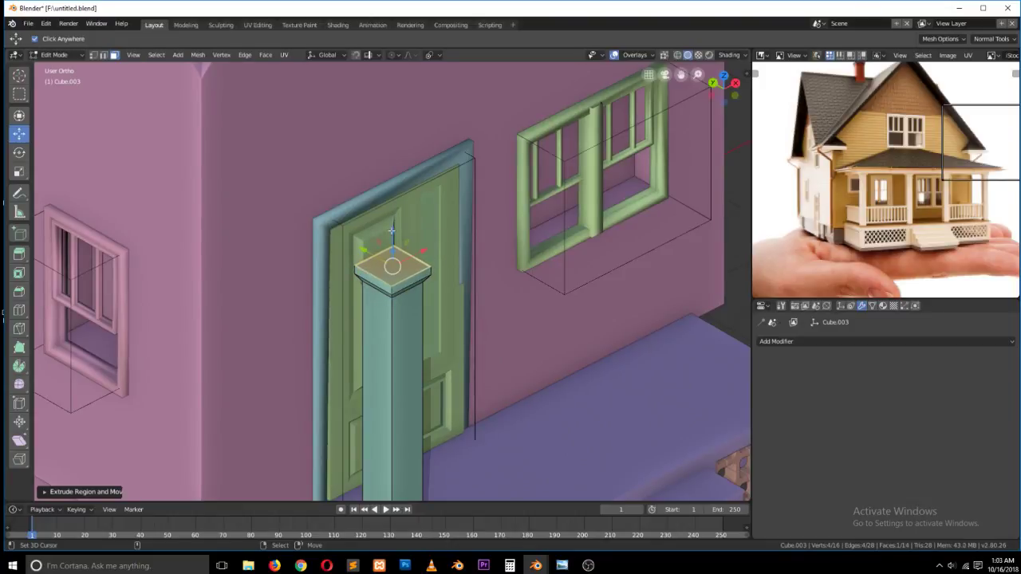
# - Inset the rim's top face, extrude a narrower neck upward and finish it with a wider cap slab
pyautogui.press('i')
pyautogui.click(434, 286)
pyautogui.press('e')
pyautogui.click(392, 229)
pyautogui.press('e')
pyautogui.click(415, 239)
pyautogui.press('s')
pyautogui.click(499, 329)
pyautogui.click(391, 205)
pyautogui.moveTo(390, 204); pyautogui.dragTo(391, 204)
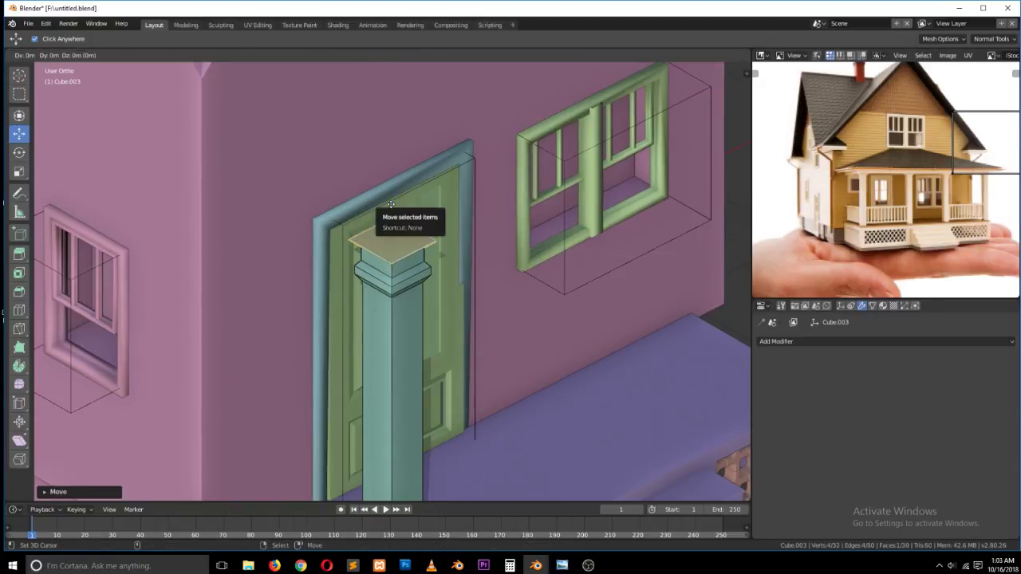
pyautogui.press('Tab')
pyautogui.scroll(-4, 449, 279)
pyautogui.moveTo(449, 279); pyautogui.dragTo(413, 252, button='middle')
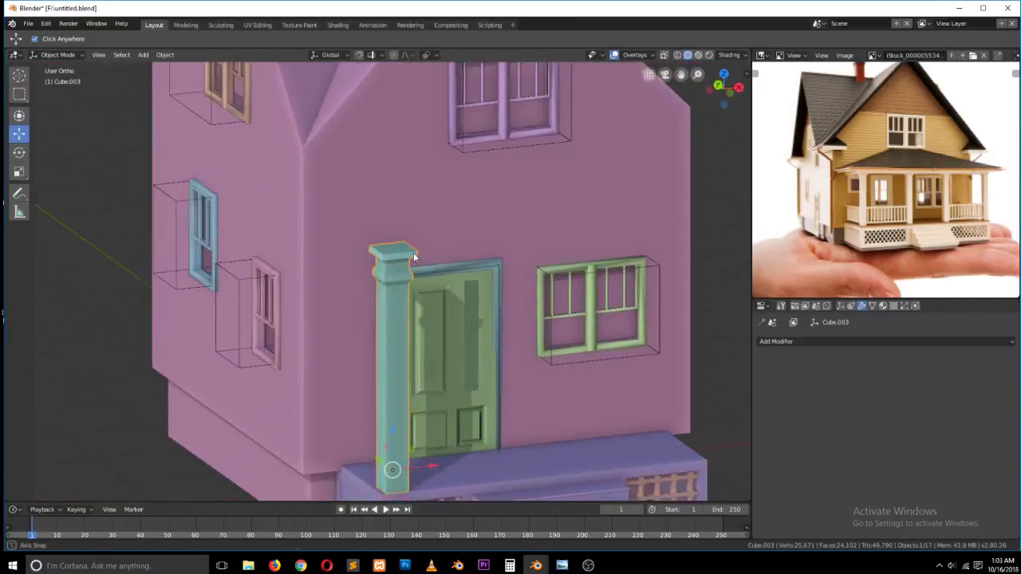
# - Add an Array modifier to the column with a relative X offset of 2.300
pyautogui.scroll(-3, 413, 252)
pyautogui.click(812, 341)
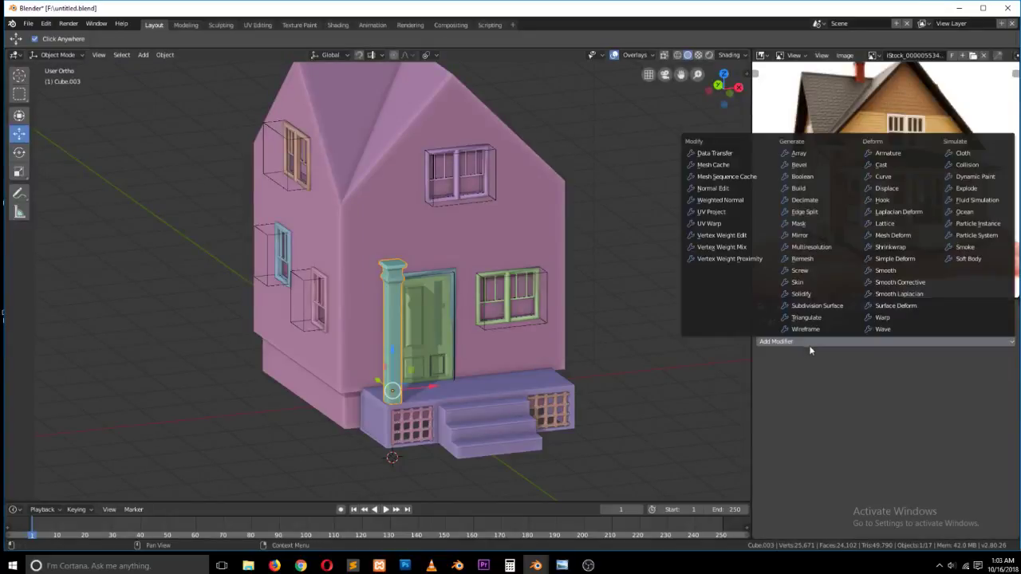
pyautogui.click(798, 153)
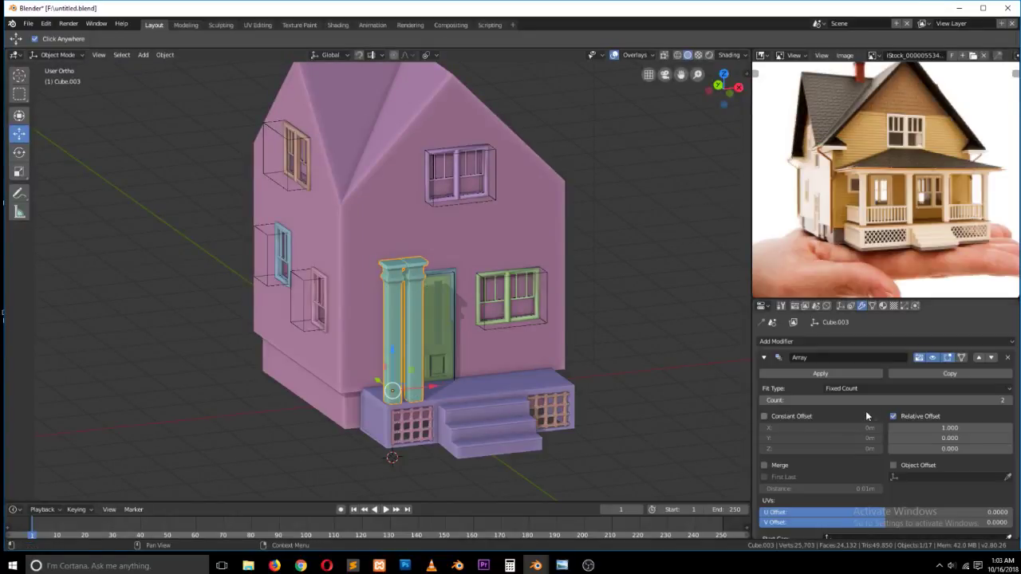
pyautogui.moveTo(917, 427)
pyautogui.mouseDown()
pyautogui.moveTo(965, 427)
pyautogui.moveTo(933, 428)
pyautogui.mouseUp()
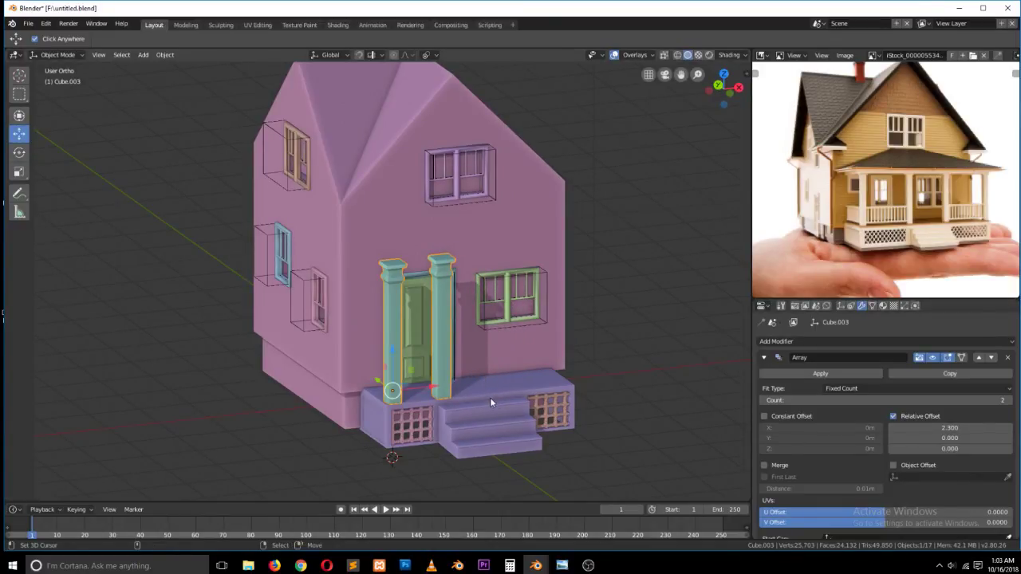
# - Slim the column's whole mesh in X and Y while keeping its height, and set the Array's relative X offset to 3.600
pyautogui.press('Tab')
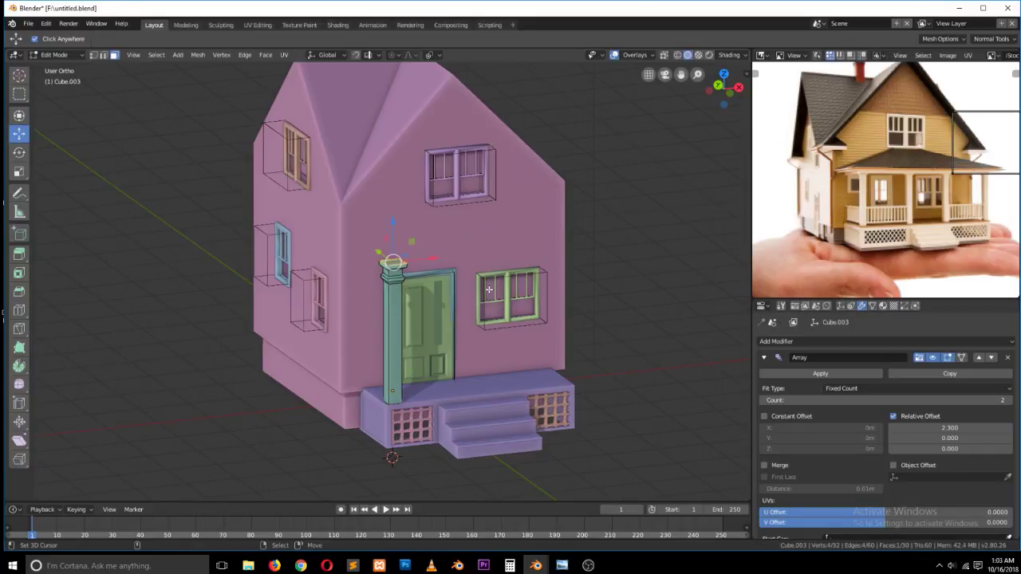
pyautogui.press('s')
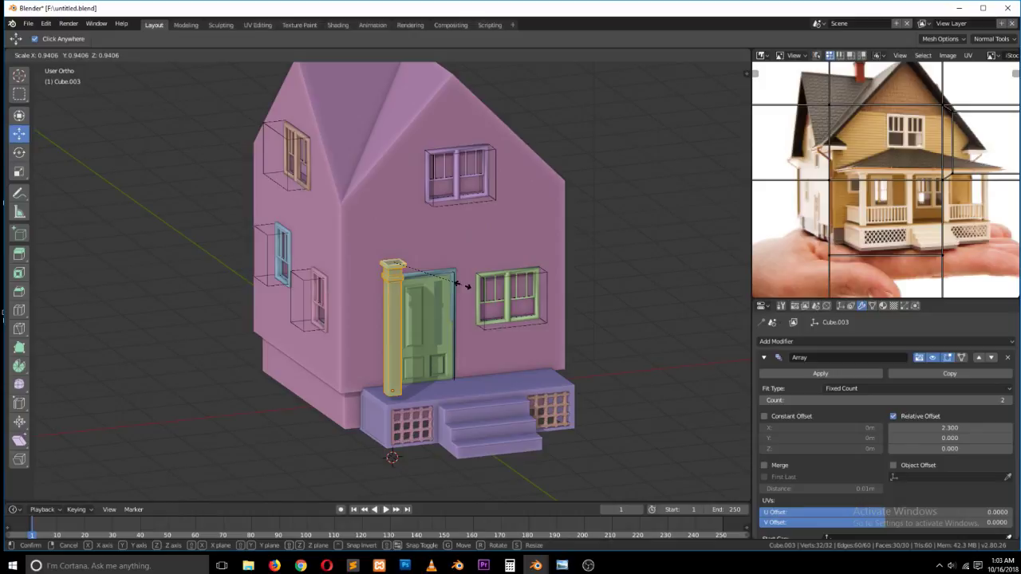
pyautogui.click(429, 279)
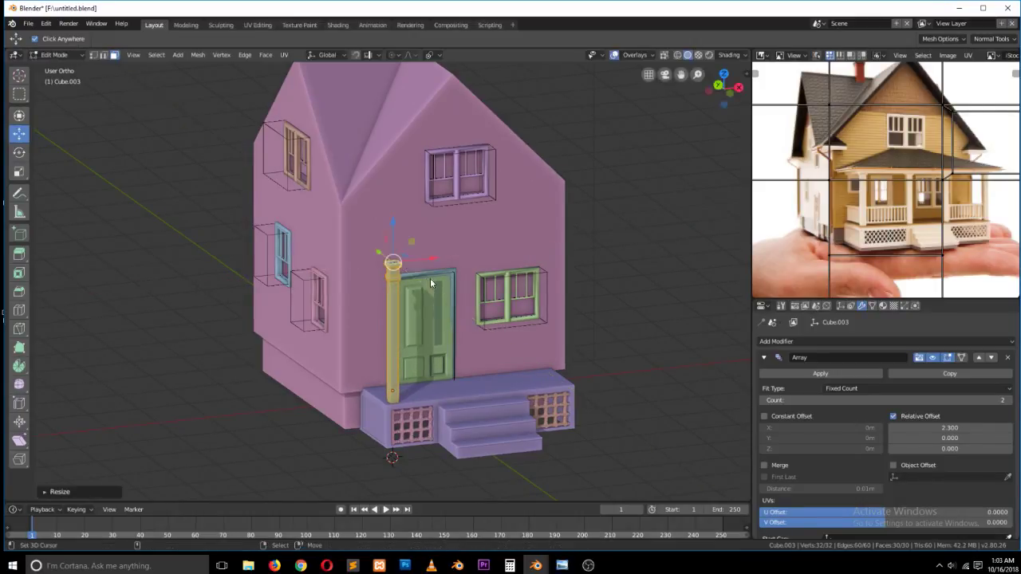
pyautogui.press('Tab')
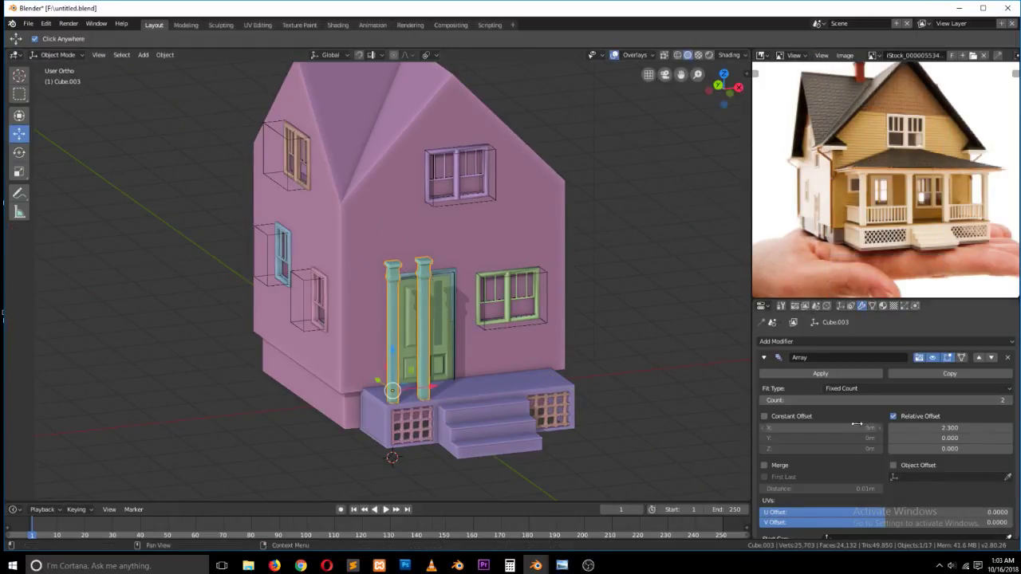
pyautogui.moveTo(917, 428); pyautogui.dragTo(953, 428)
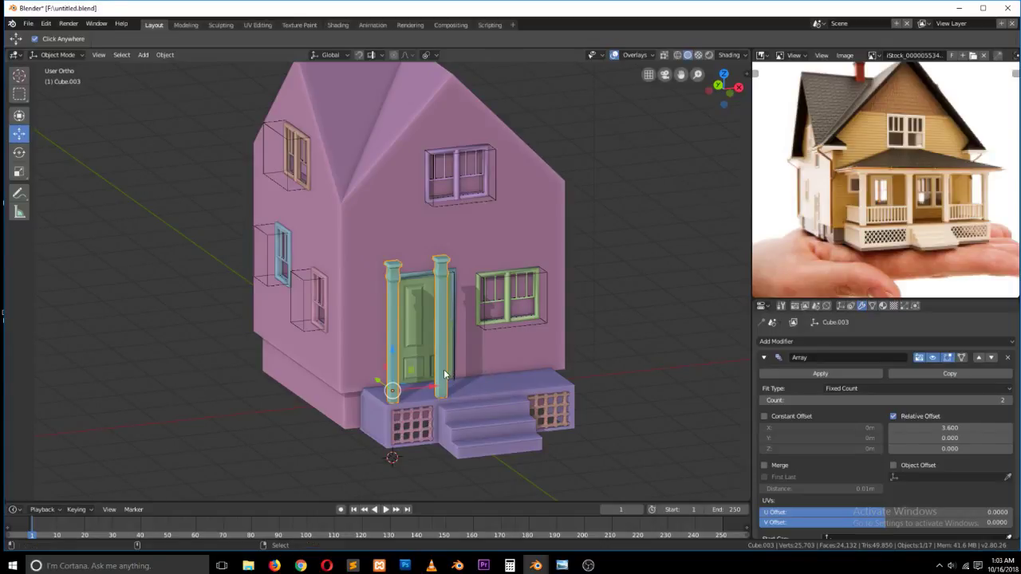
# - Place a linked duplicate of the column pair along X at the window end of the porch and save over untitled.blend
pyautogui.hotkey('alt', 'd')
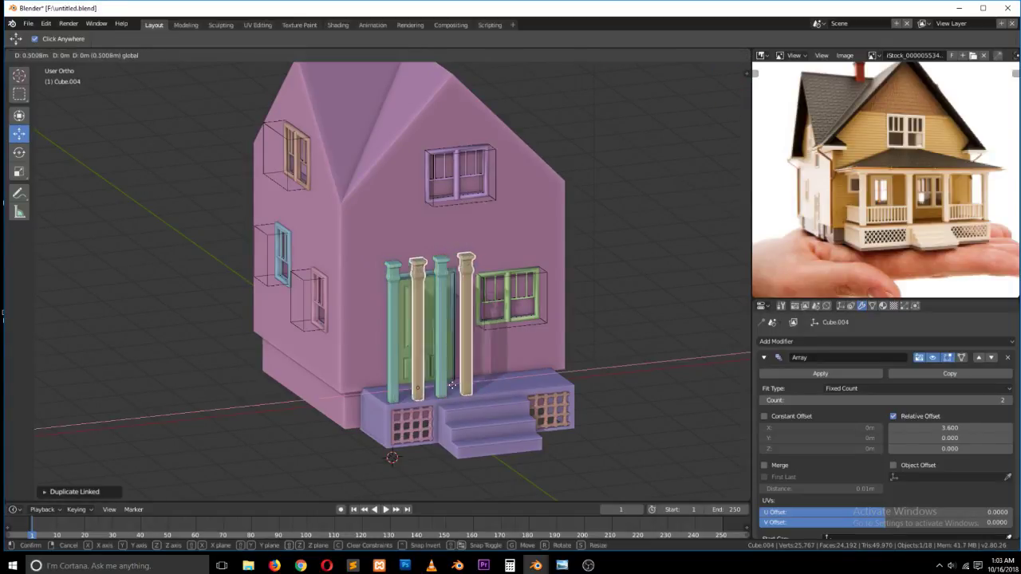
pyautogui.click(545, 386)
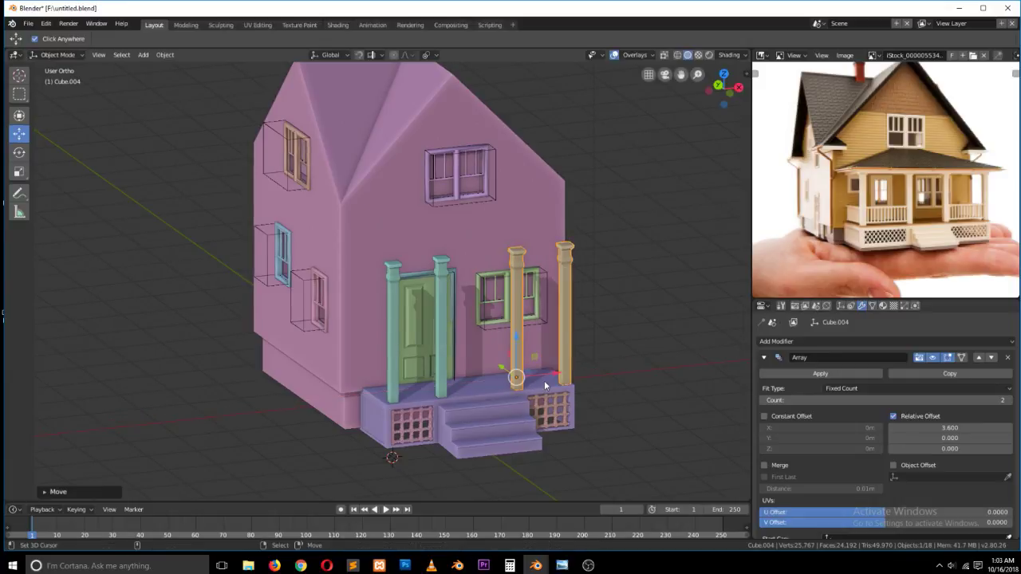
pyautogui.rightClick(624, 331)
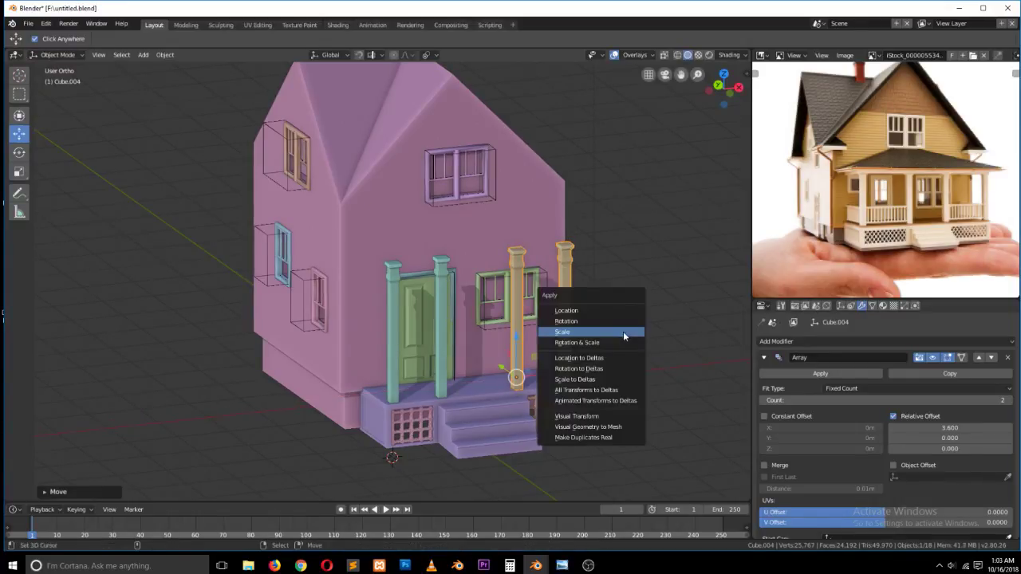
pyautogui.hotkey('ctrl', 's')
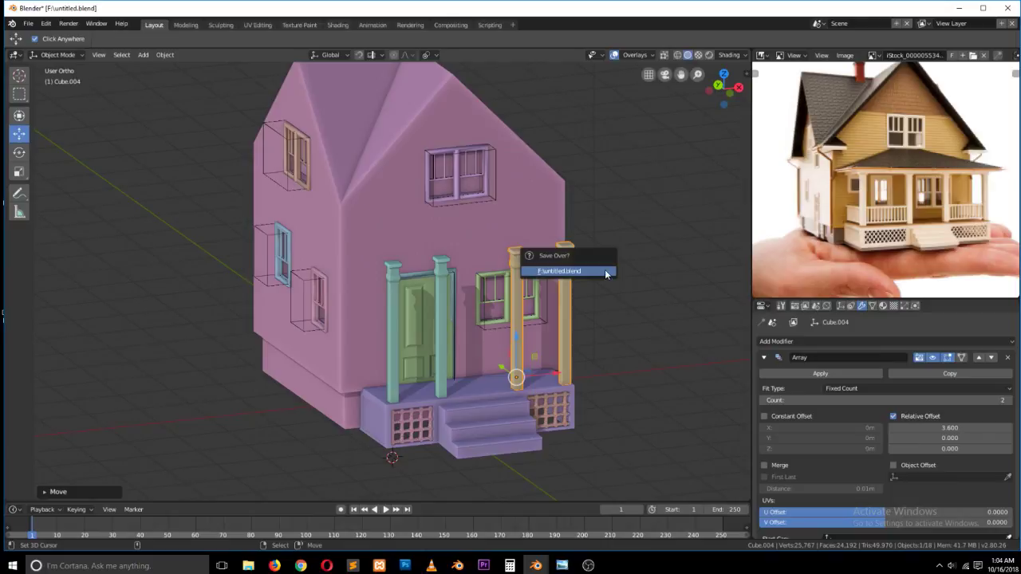
pyautogui.click(605, 273)
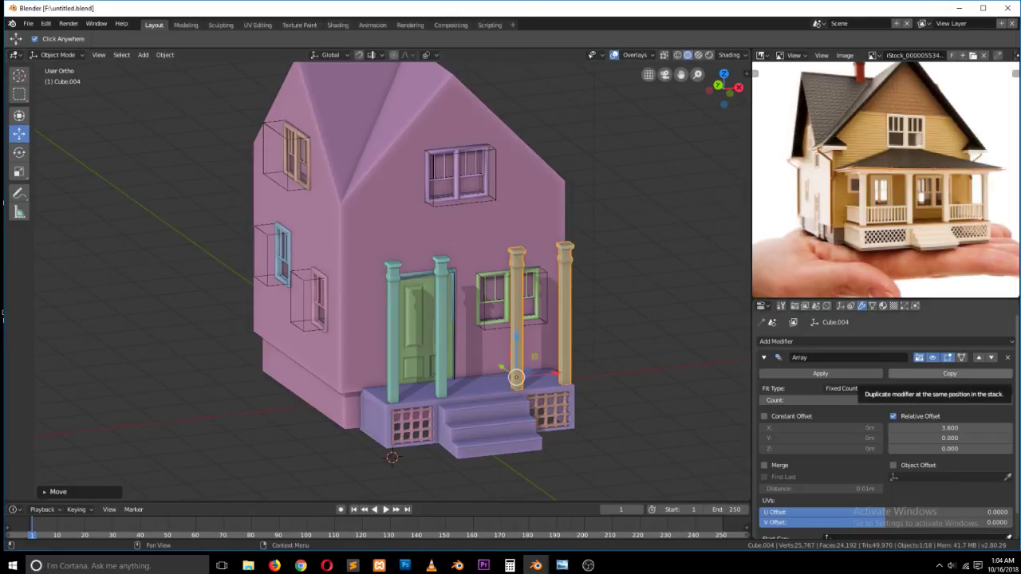
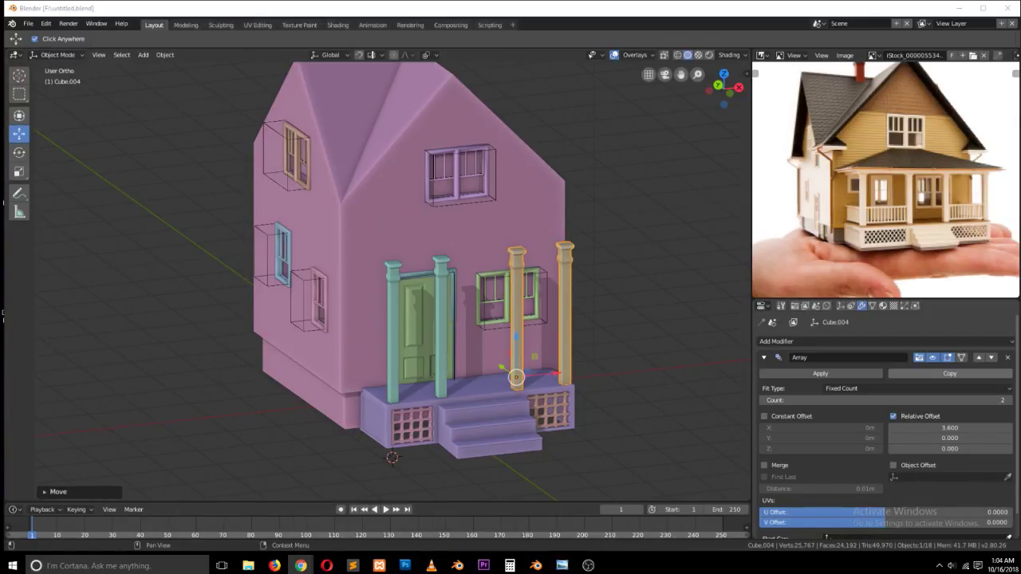
# - Add a plane at the middle of the porch floor in top view and scale it up about 2.14 times
pyautogui.moveTo(551, 219); pyautogui.dragTo(565, 207, button='middle')
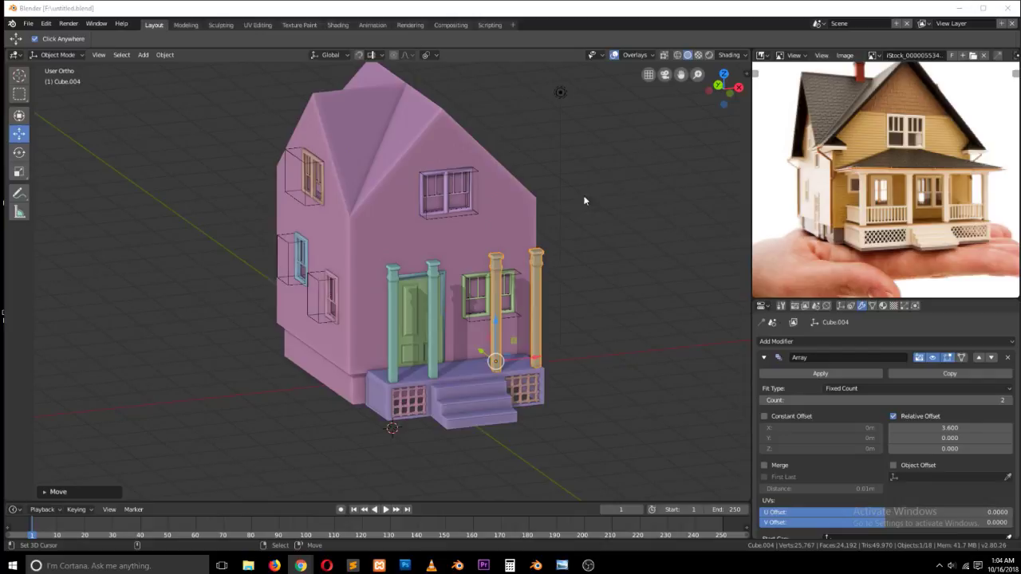
pyautogui.moveTo(602, 174); pyautogui.dragTo(543, 234, button='middle')
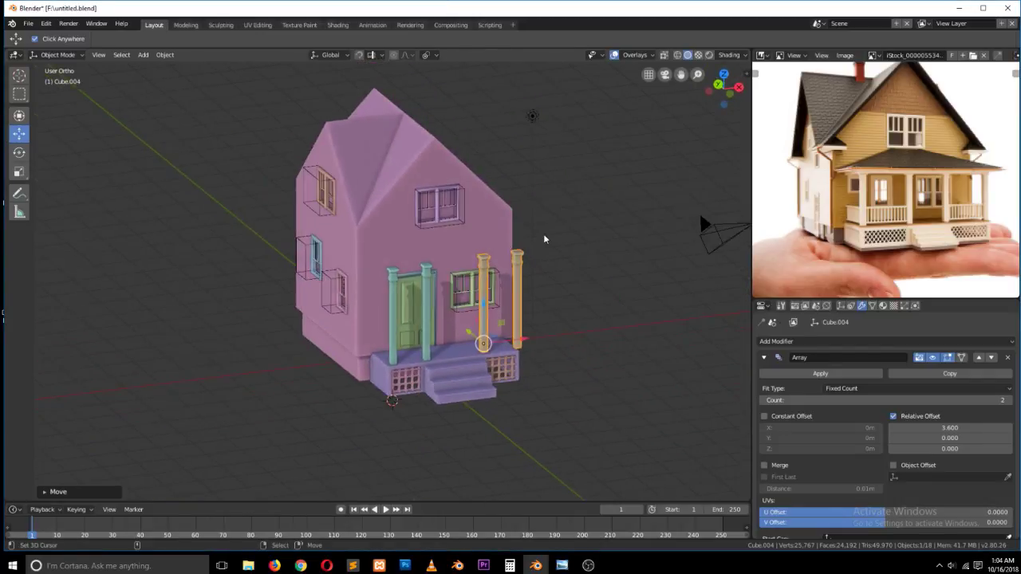
pyautogui.scroll(4, 562, 226)
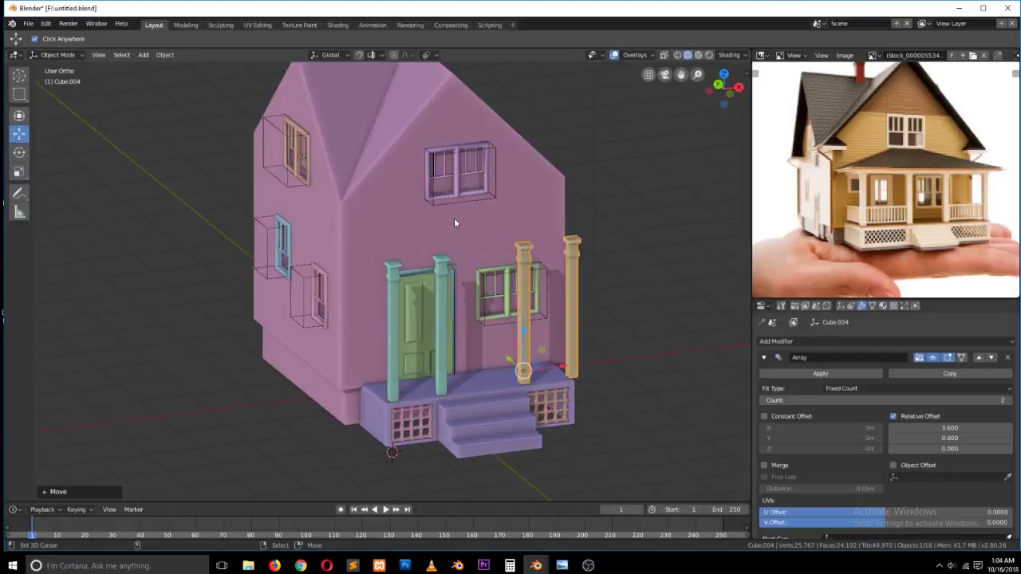
pyautogui.press('KP_3')
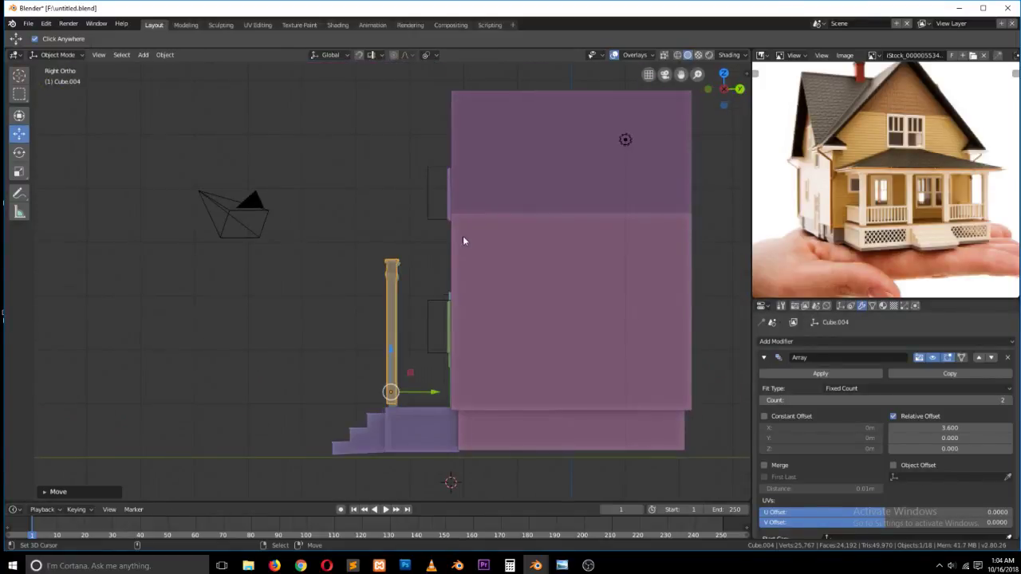
pyautogui.press('KP_1')
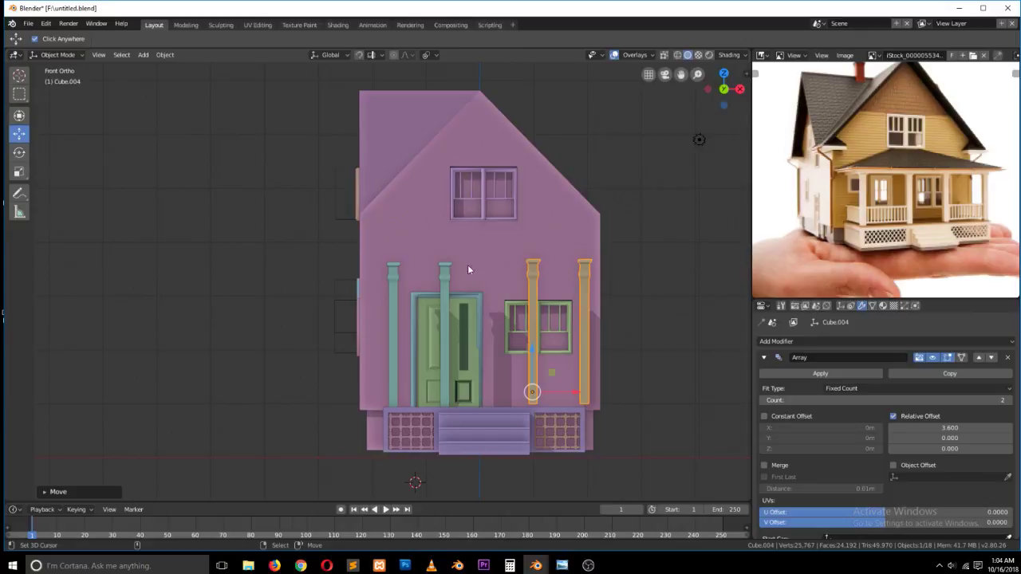
pyautogui.press('KP_7')
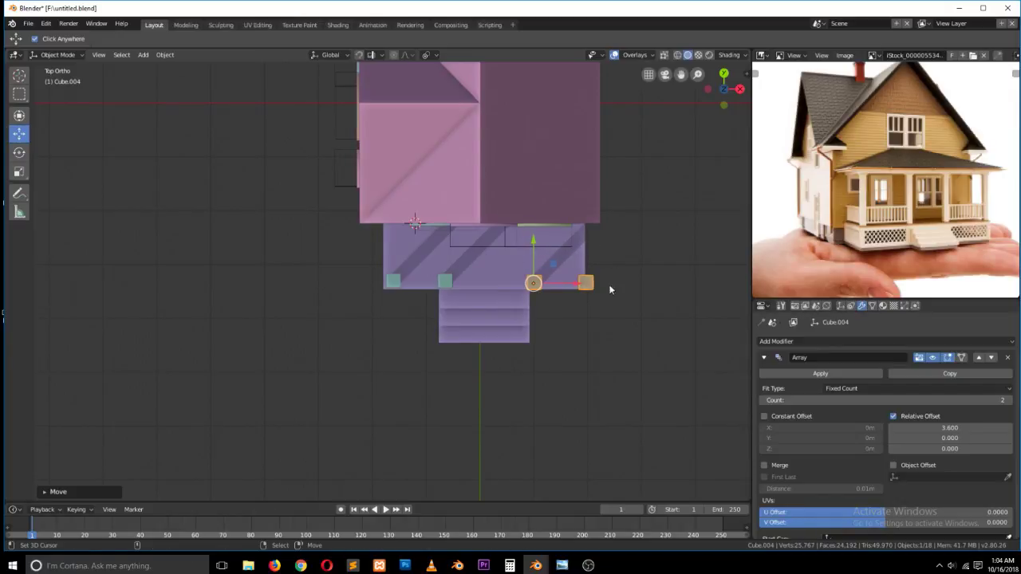
pyautogui.click(20, 75)
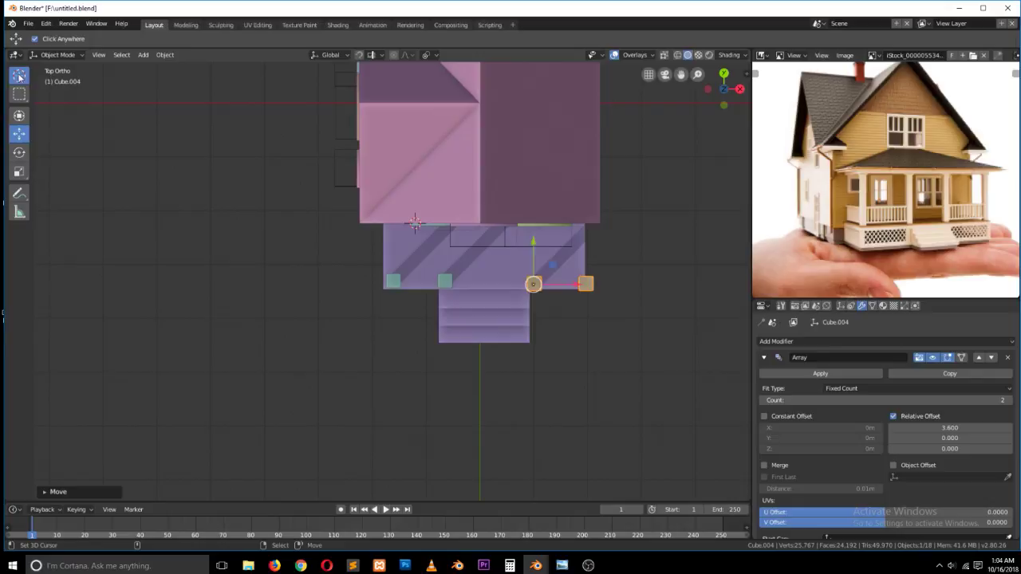
pyautogui.hotkey('shift', 'a')
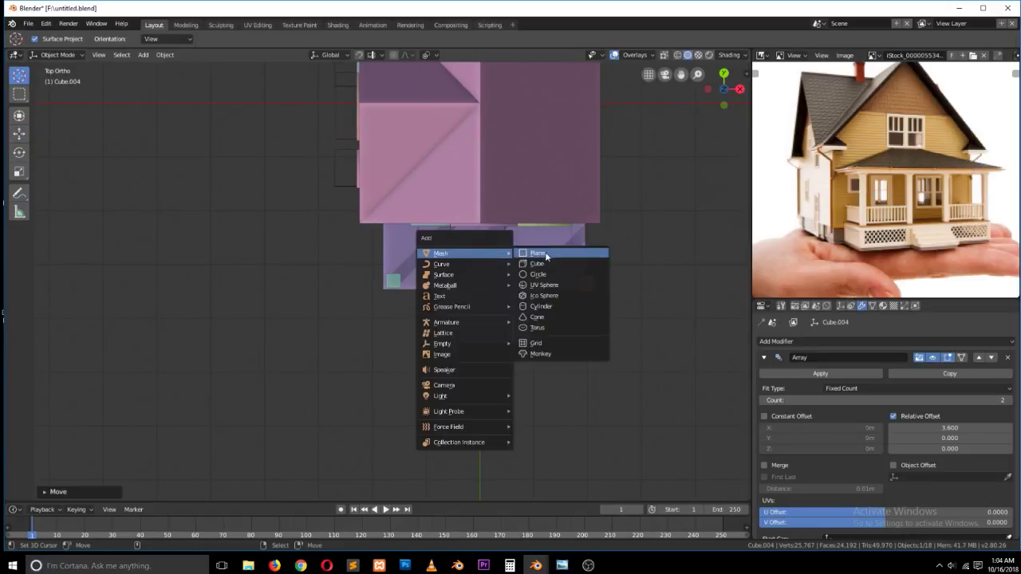
pyautogui.click(529, 250)
pyautogui.press('s')
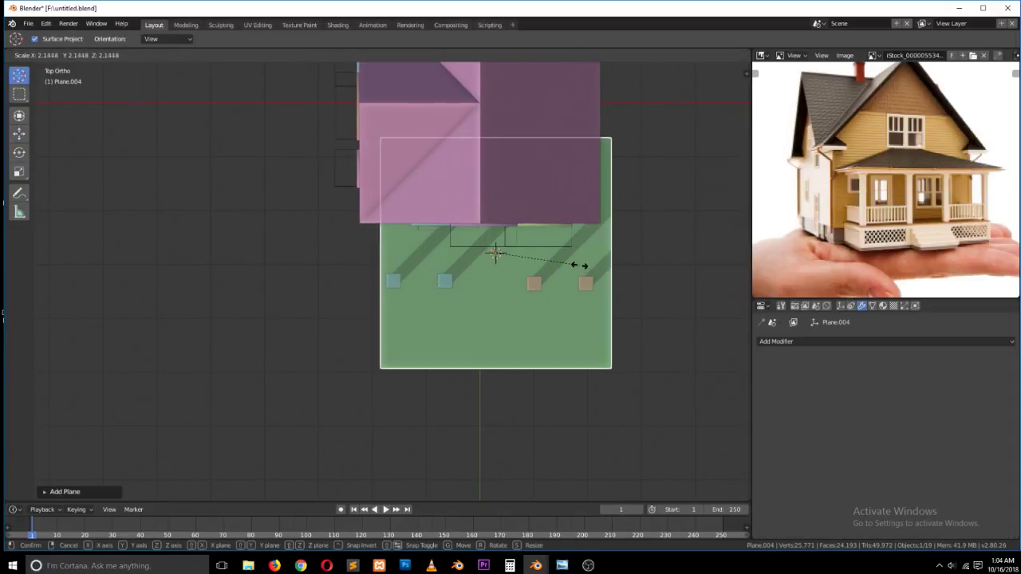
pyautogui.click(577, 265)
# - Centre the plane on the house along X and scale it to about 0.41 in Y so it just covers the porch
pyautogui.scroll(-2, 526, 255)
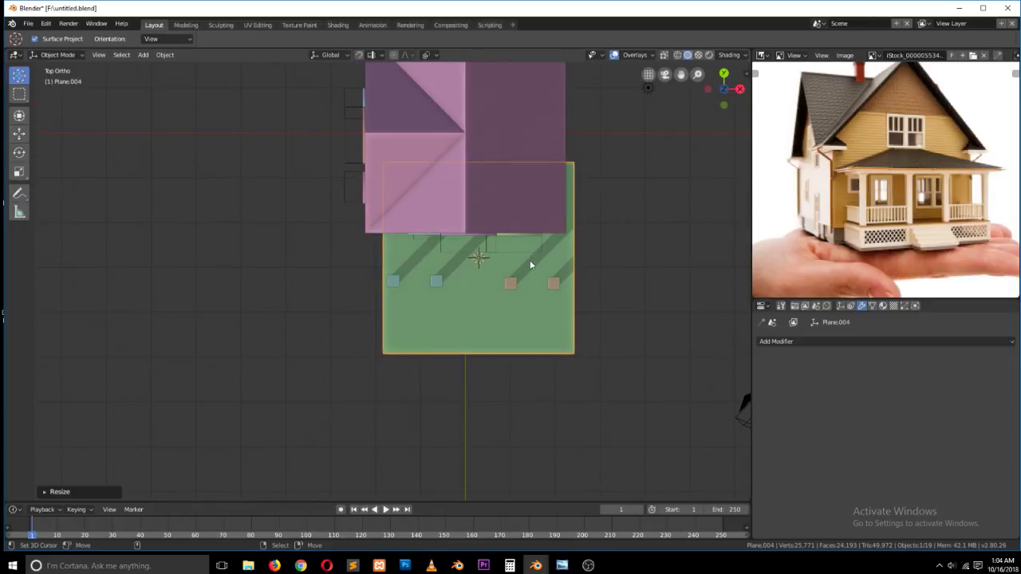
pyautogui.click(19, 134)
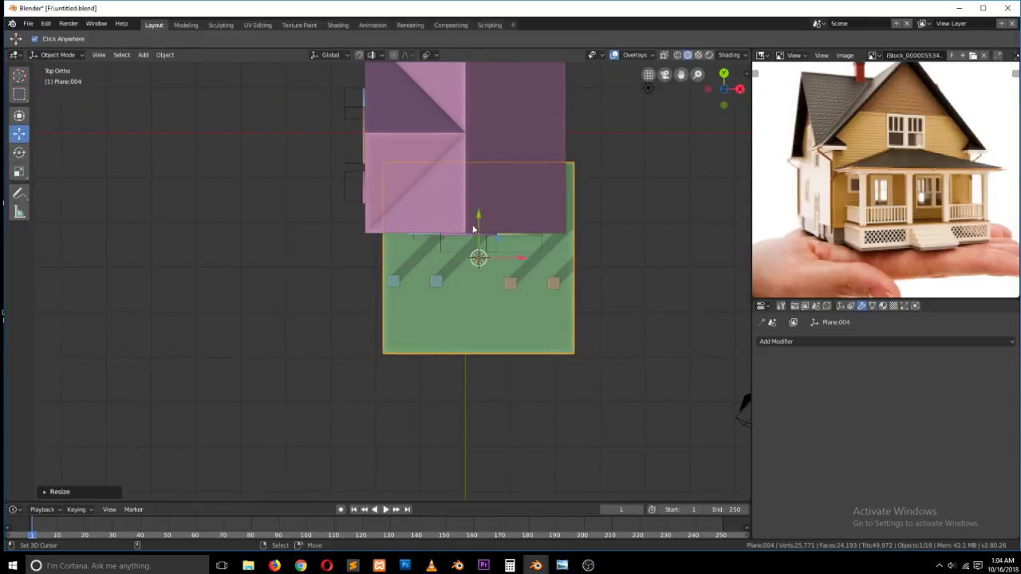
pyautogui.moveTo(514, 269)
pyautogui.mouseDown()
pyautogui.moveTo(493, 270)
pyautogui.moveTo(504, 267)
pyautogui.mouseUp()
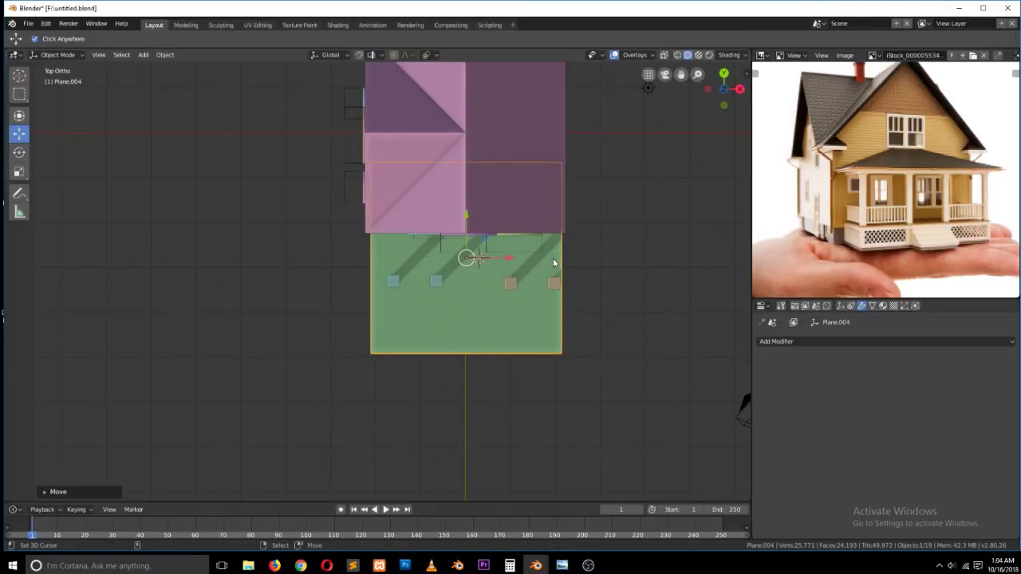
pyautogui.press('s')
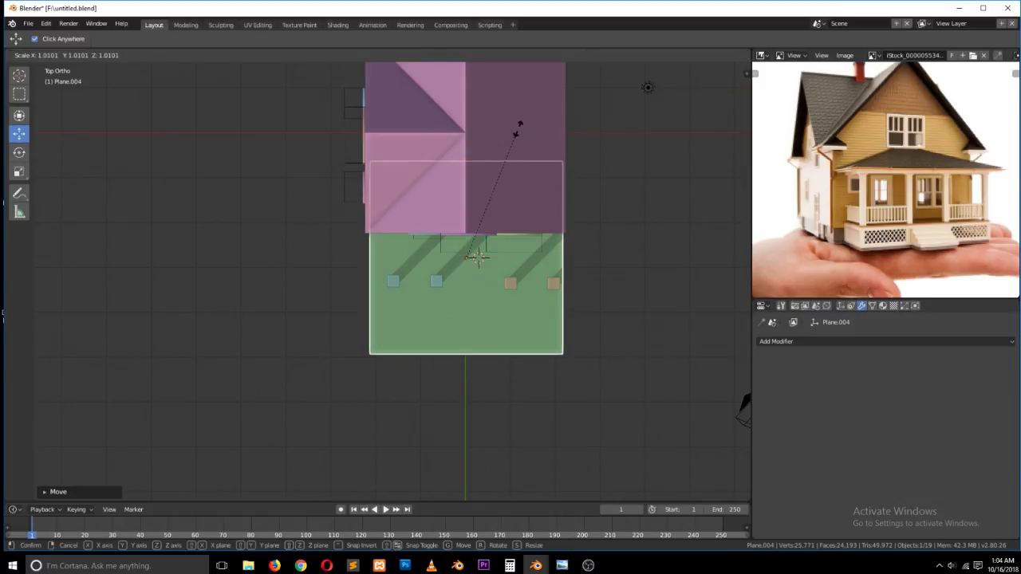
pyautogui.press('y')
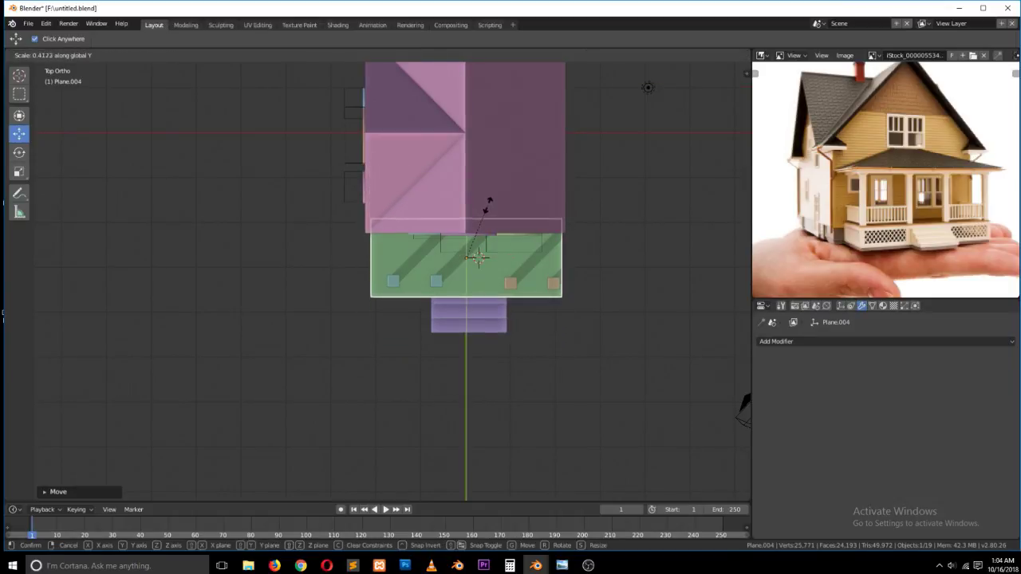
pyautogui.click(504, 206)
# - Raise the plane about 2.68 m along Z to rest on the column tops as the porch roof
pyautogui.moveTo(504, 207); pyautogui.dragTo(523, 126, button='middle')
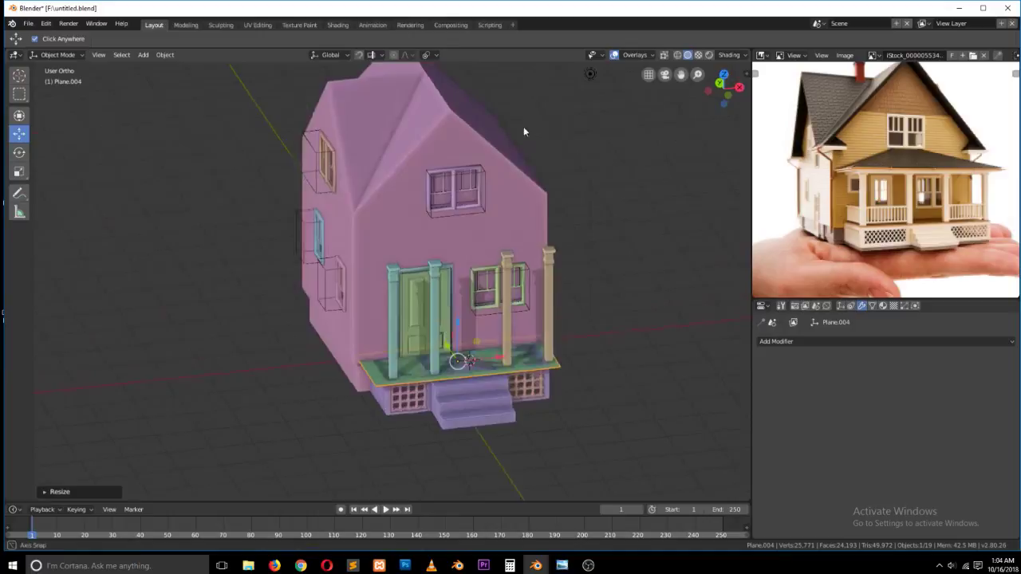
pyautogui.press('g')
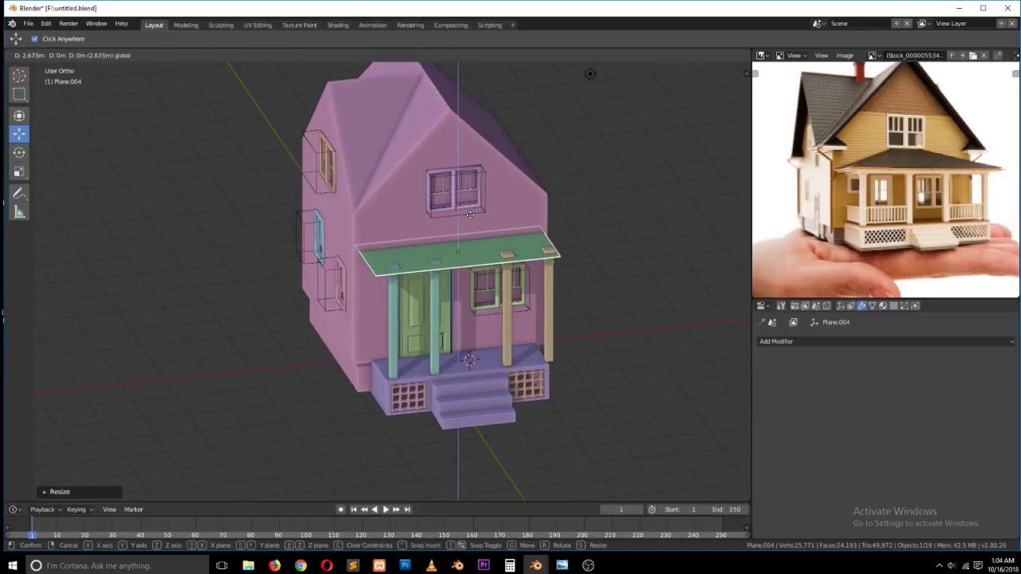
pyautogui.click(470, 215)
# - Add a centred loop cut across the porch roof plane and bevel it into a wide middle panel
pyautogui.scroll(2, 453, 249)
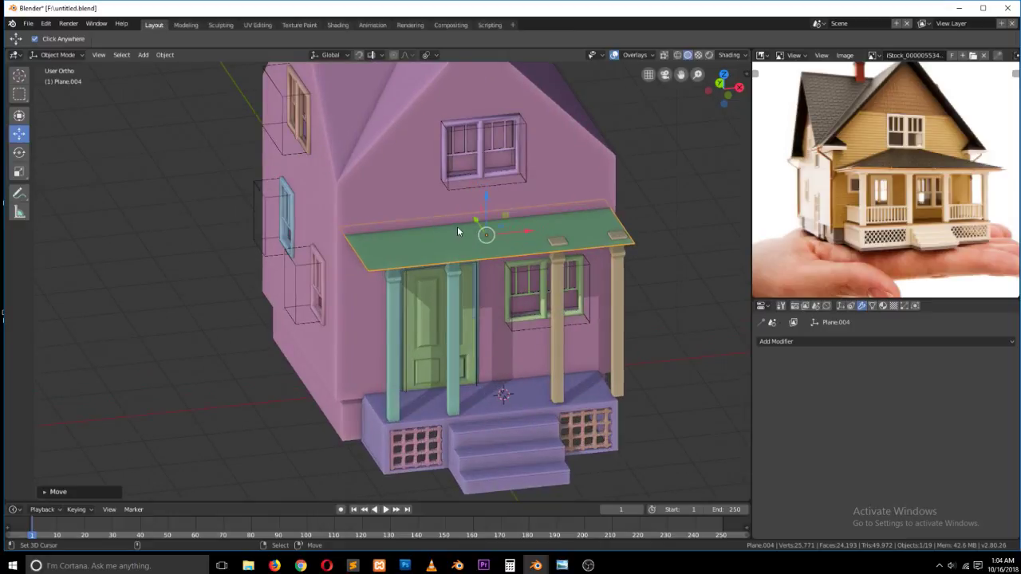
pyautogui.press('Tab')
pyautogui.hotkey('ctrl', 'r')
pyautogui.click(481, 220)
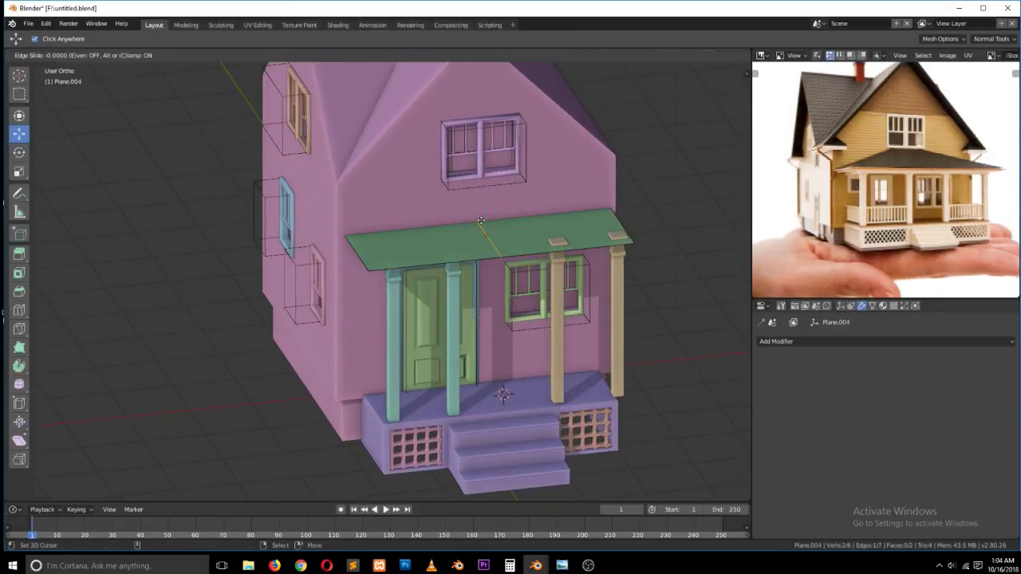
pyautogui.rightClick(481, 220)
pyautogui.hotkey('ctrl', 'b')
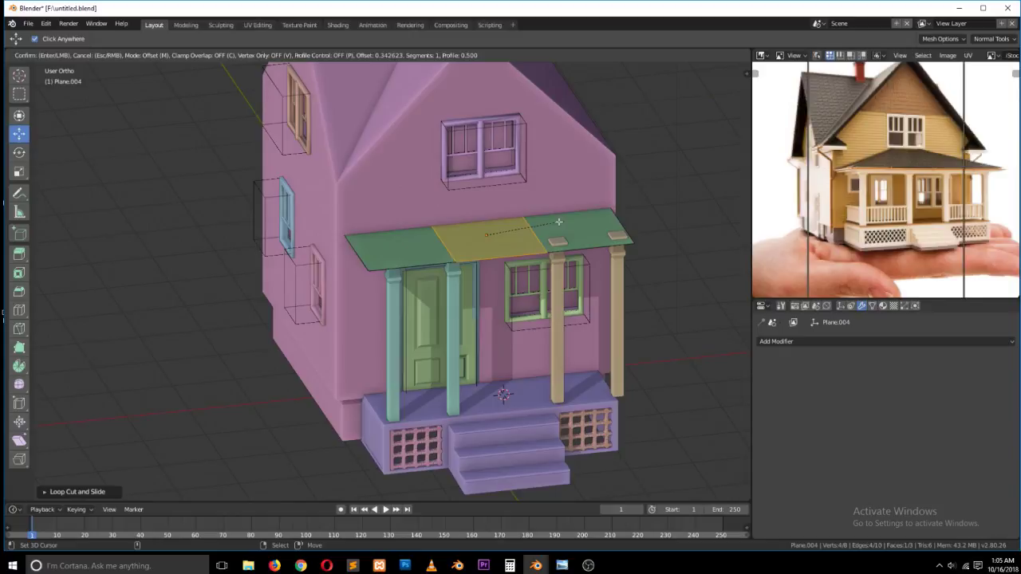
pyautogui.click(559, 222)
# - Turn on X-ray display and switch to vertex selection on the porch roof plane
pyautogui.moveTo(558, 222); pyautogui.dragTo(516, 196, button='middle')
pyautogui.moveTo(514, 239); pyautogui.dragTo(520, 254, button='middle')
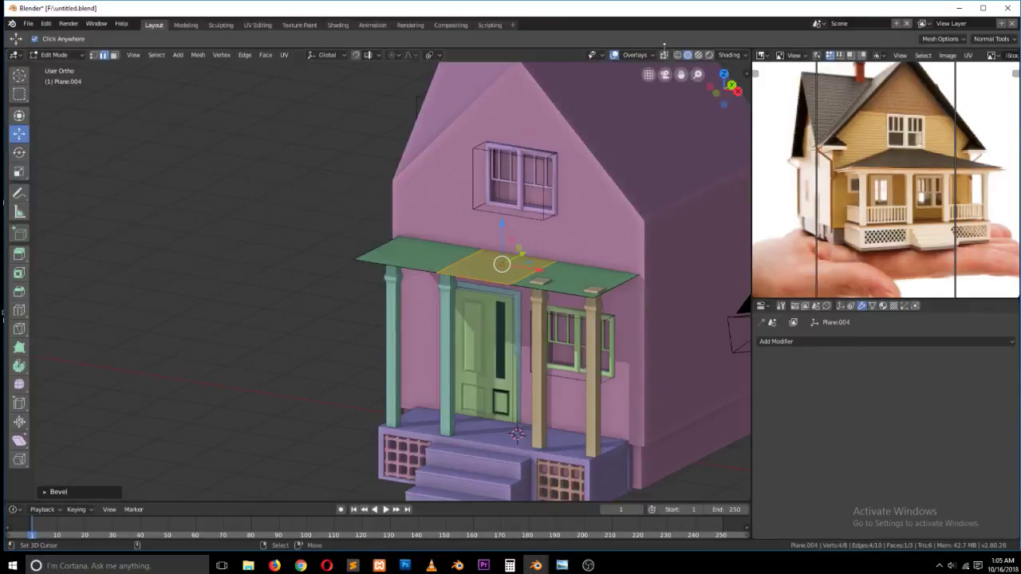
pyautogui.click(664, 55)
pyautogui.click(96, 55)
# - Switch the viewport to wireframe shading with X-ray display turned on
pyautogui.press('z')
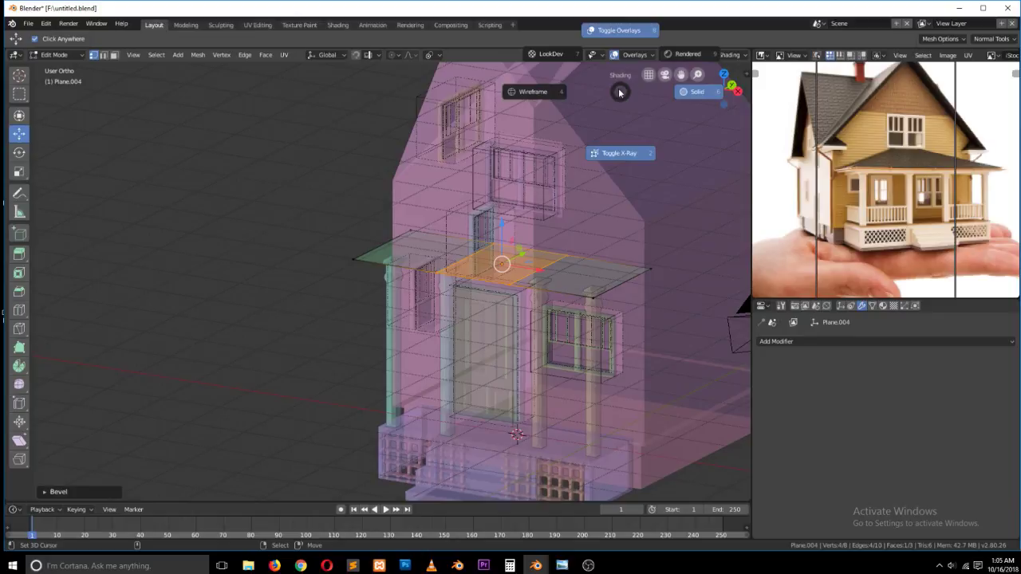
pyautogui.click(534, 91)
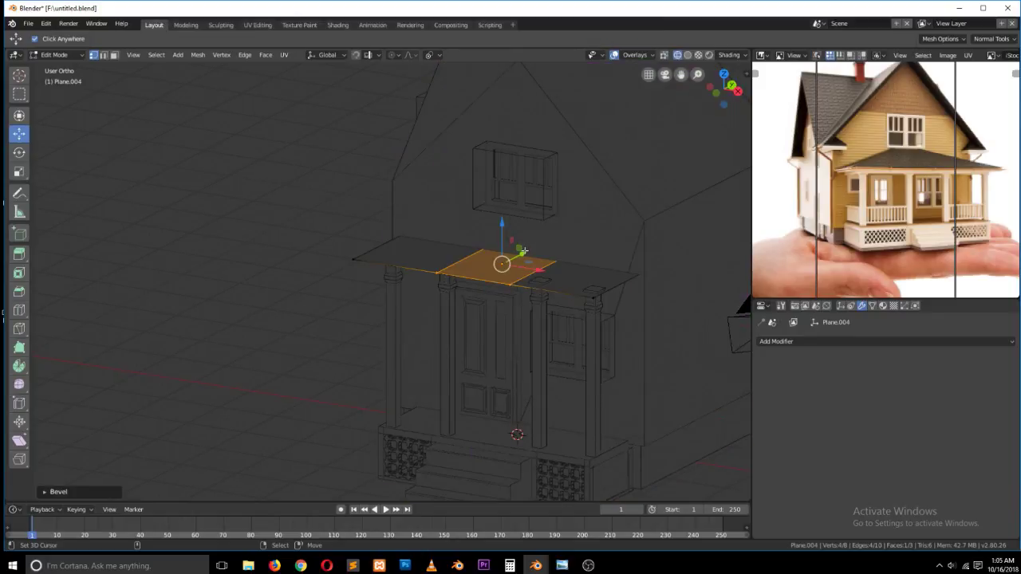
pyautogui.press('z')
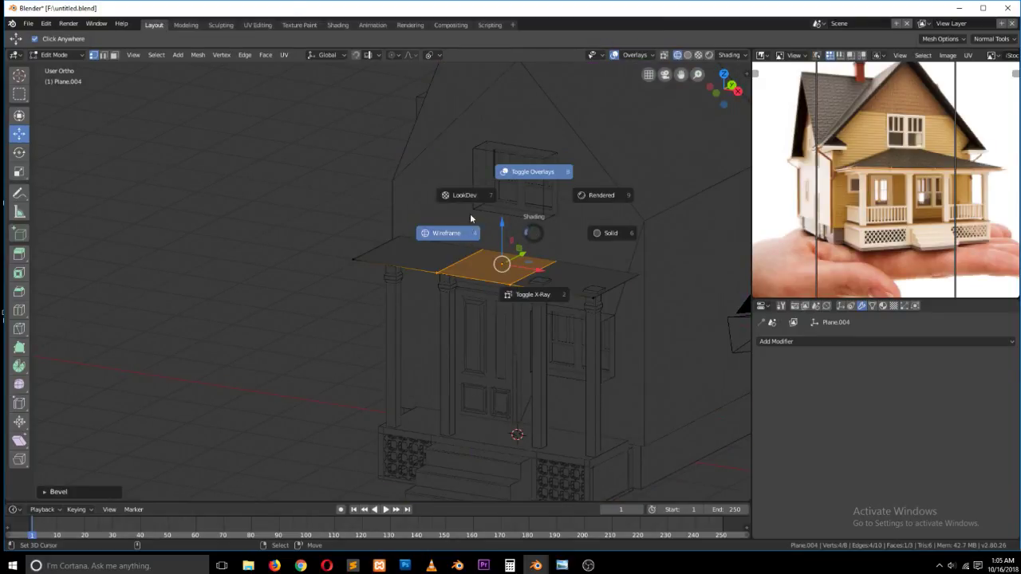
pyautogui.click(468, 230)
pyautogui.press('z')
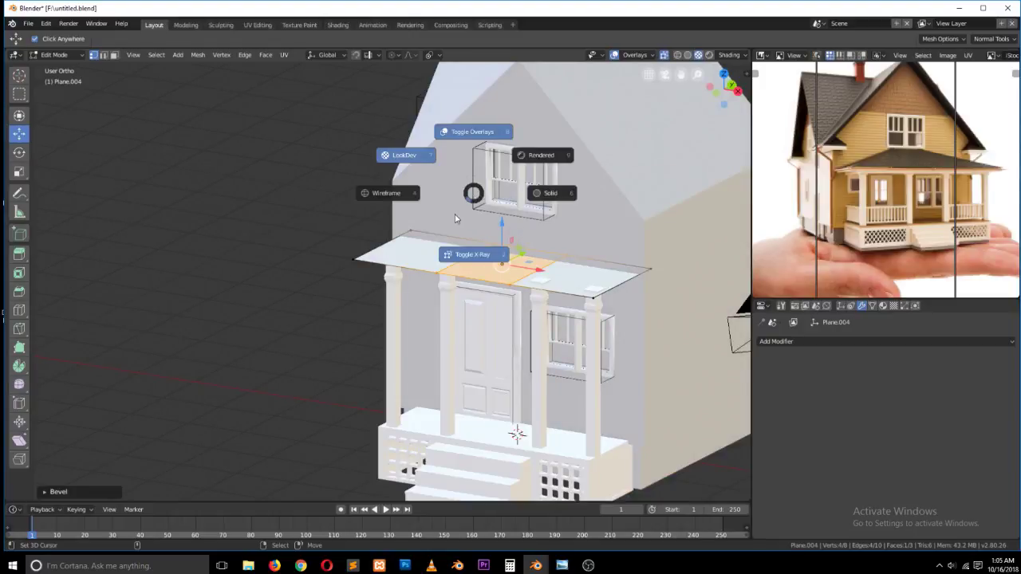
pyautogui.click(383, 194)
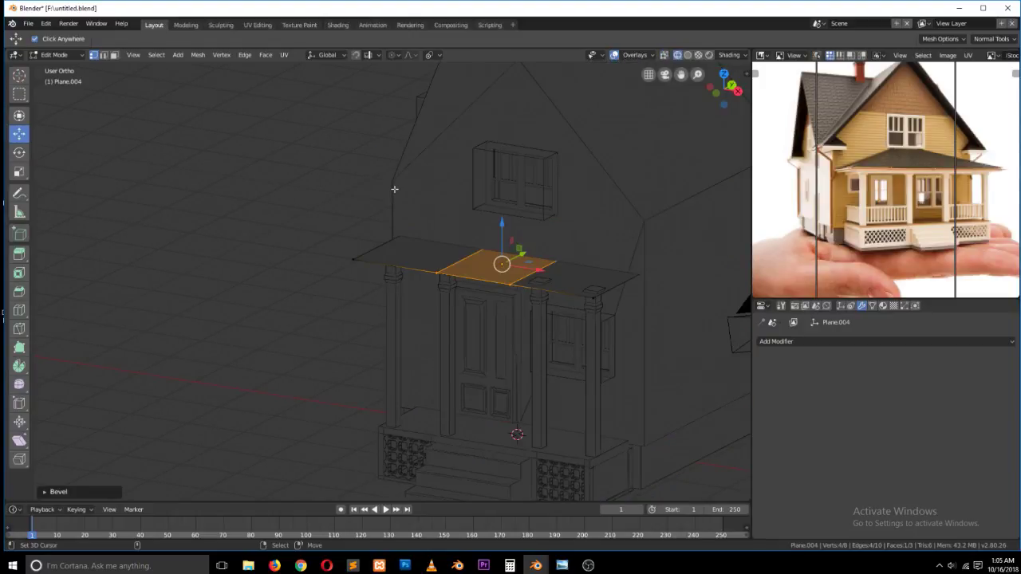
pyautogui.press('z')
pyautogui.click(424, 288)
pyautogui.press('z')
pyautogui.click(422, 228)
# - Raise the back edge of the porch roof's middle panel along Z to form a sloped roof with a short ridge
pyautogui.click(103, 55)
pyautogui.click(523, 249)
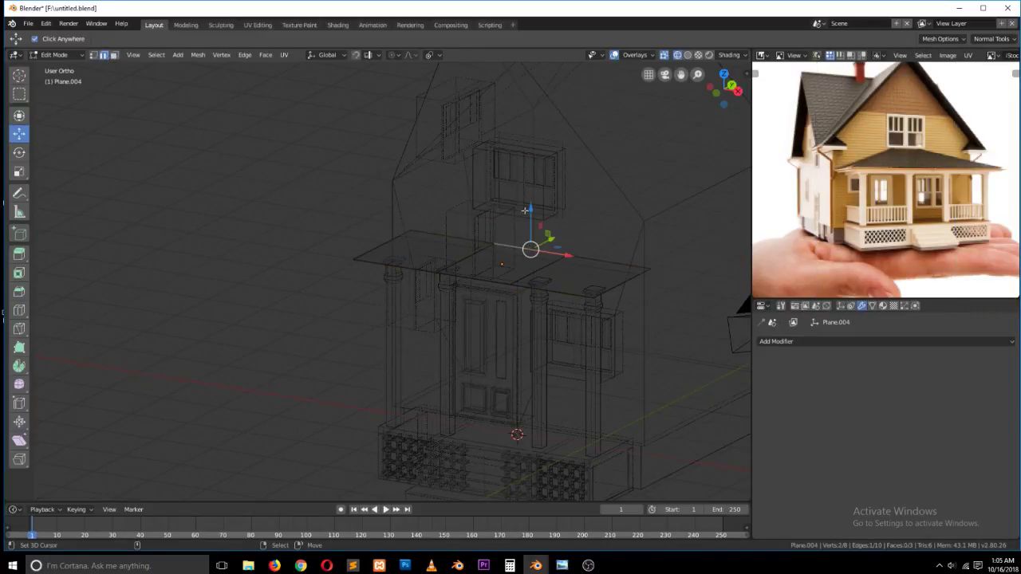
pyautogui.moveTo(529, 206); pyautogui.dragTo(525, 160)
# - Select the porch roof's whole back edge loop and move it about 0.4 m along negative Y, level with the house wall
pyautogui.moveTo(525, 159); pyautogui.dragTo(465, 157, button='middle')
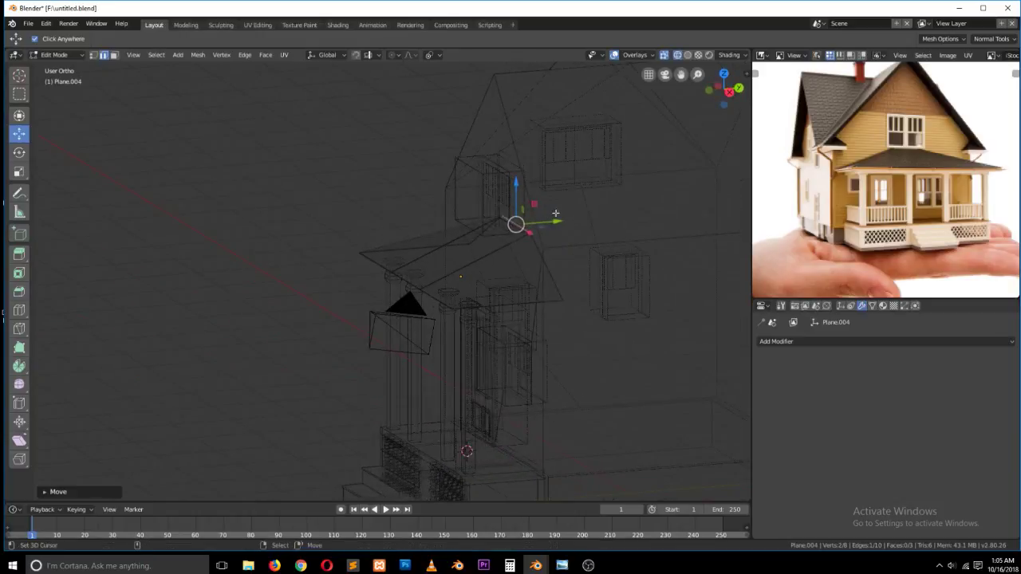
pyautogui.keyDown('alt'); pyautogui.rightClick(548, 244); pyautogui.keyUp('alt')
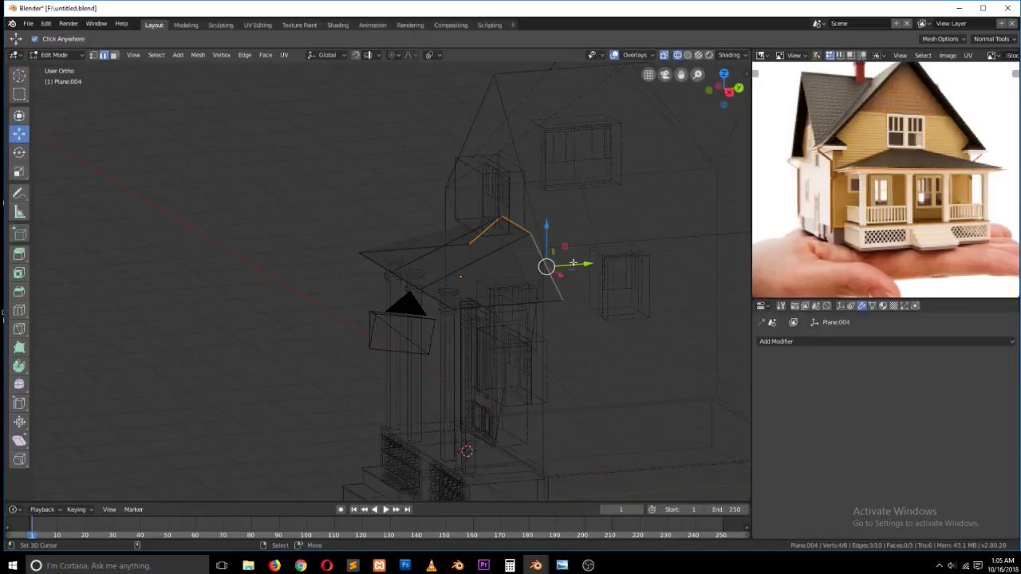
pyautogui.press('KP_3')
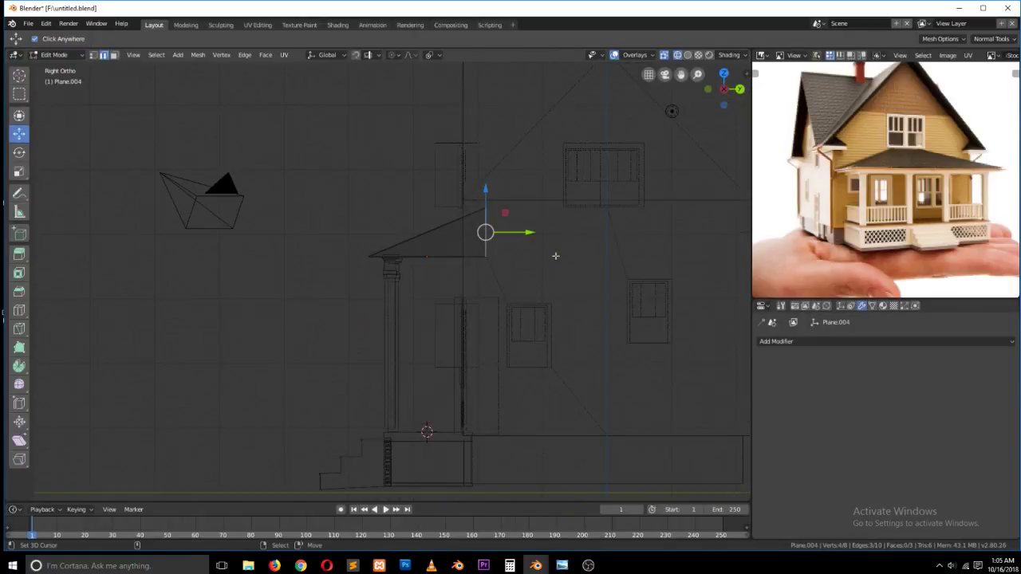
pyautogui.press('g')
pyautogui.press('y')
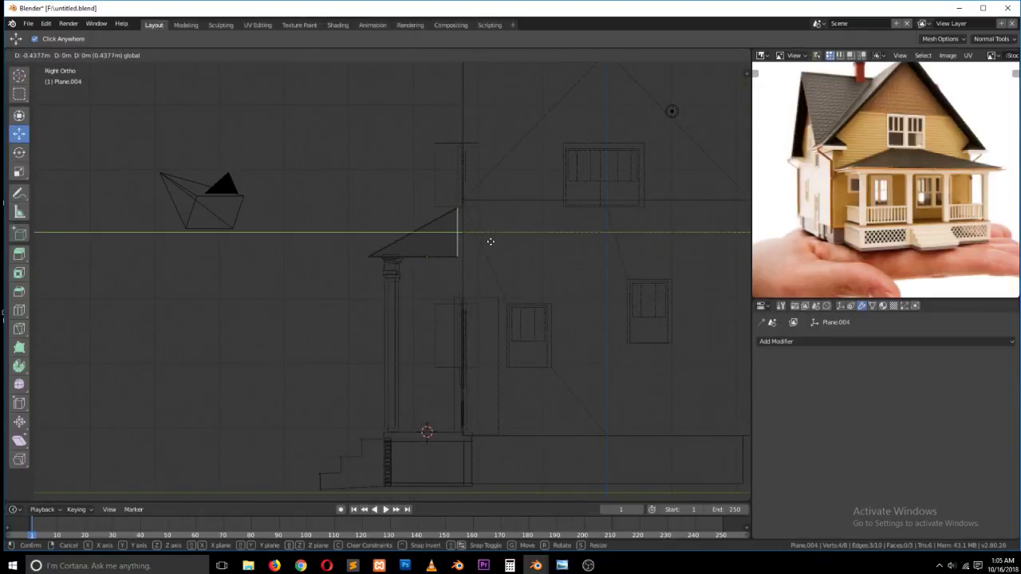
pyautogui.click(496, 239)
# - Leave mesh editing and return the viewport to solid shading with X-ray display off
pyautogui.moveTo(496, 239); pyautogui.dragTo(529, 253, button='middle')
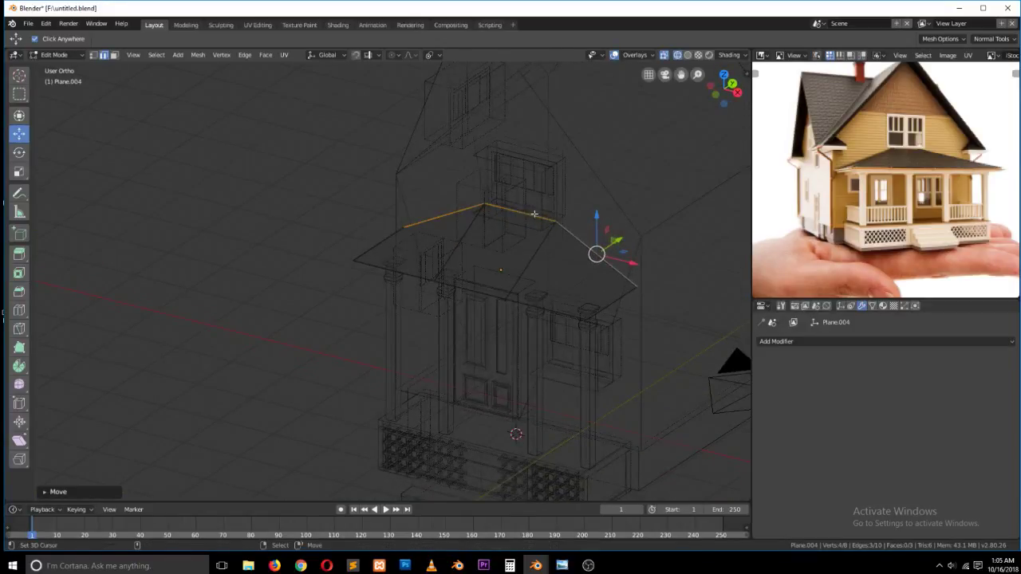
pyautogui.press('Tab')
pyautogui.press('z')
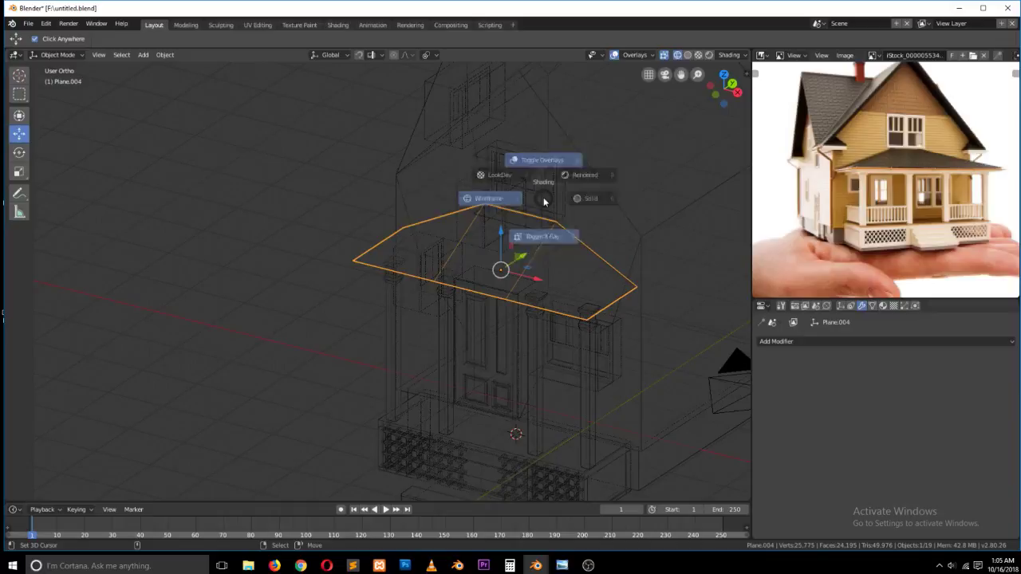
pyautogui.click(573, 201)
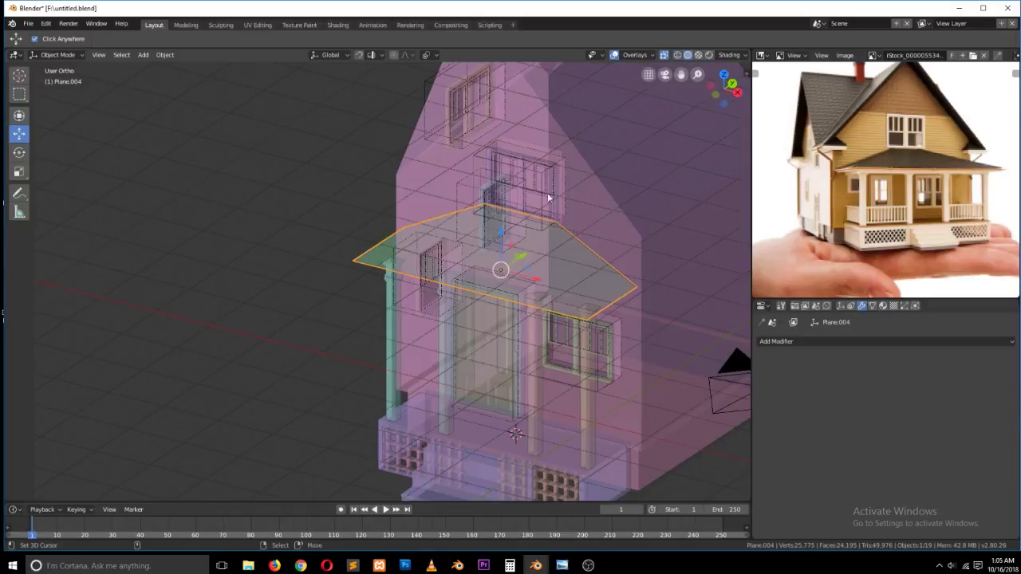
pyautogui.press('z')
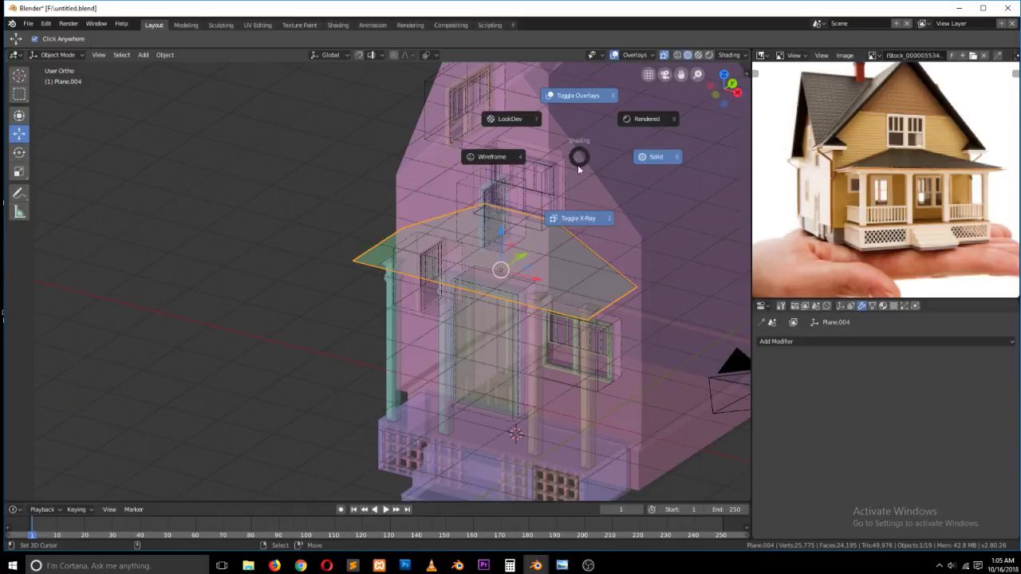
pyautogui.click(581, 225)
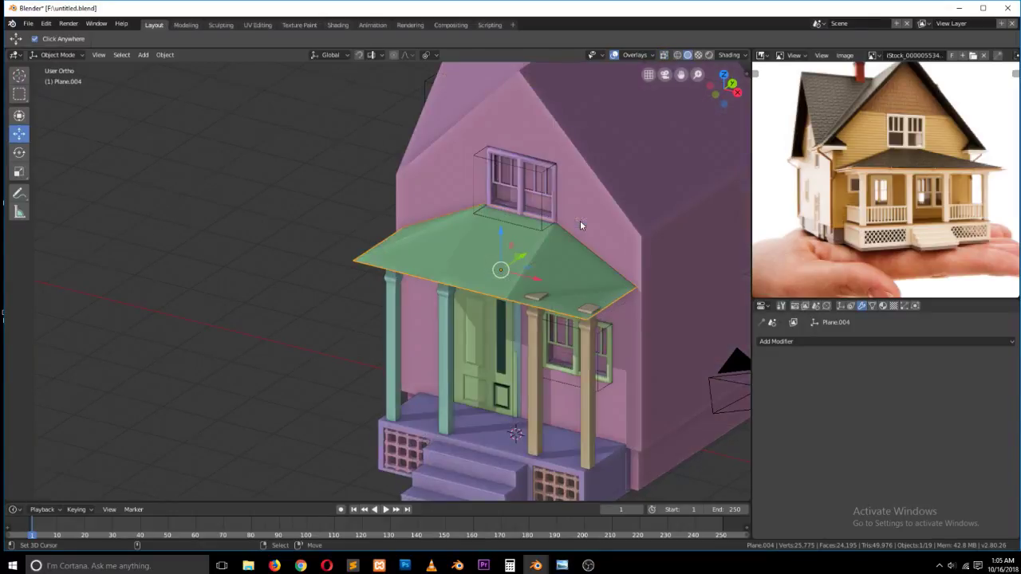
# - Shift the whole porch roof about 0.11 m along negative Y, outward from the house wall
pyautogui.moveTo(492, 248); pyautogui.dragTo(560, 249, button='middle')
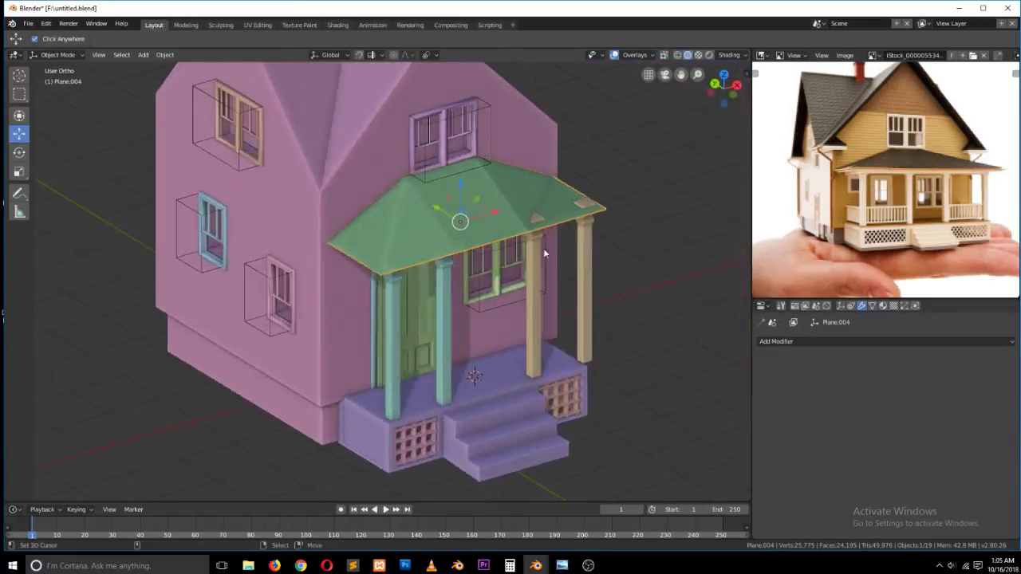
pyautogui.scroll(2, 537, 230)
pyautogui.press('Tab')
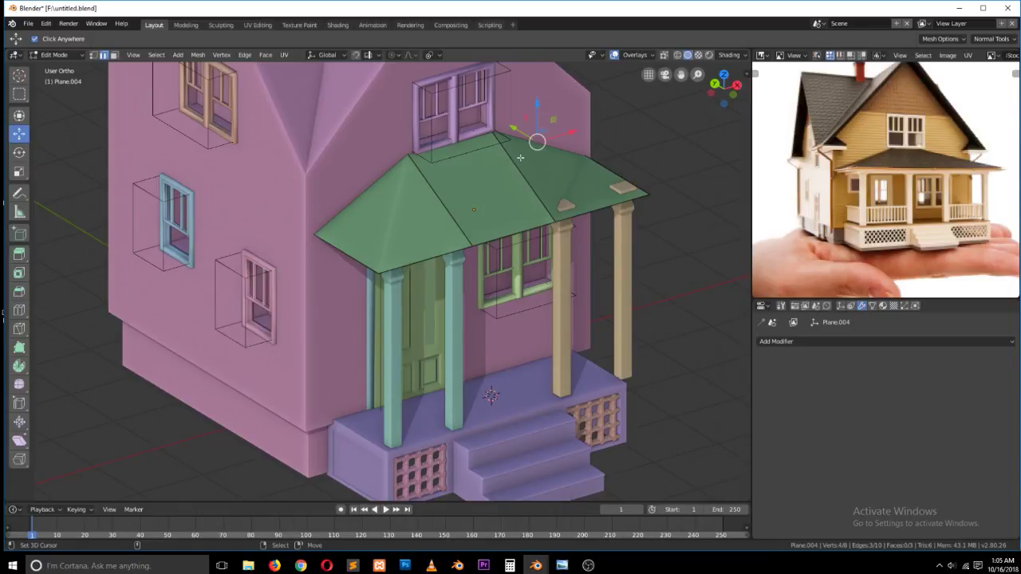
pyautogui.press('Tab')
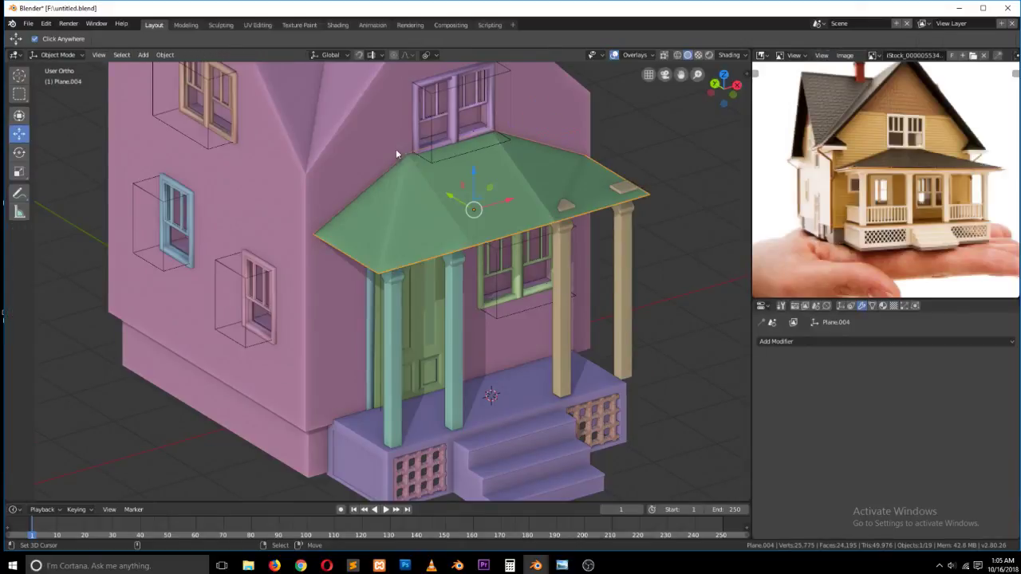
pyautogui.press('Tab')
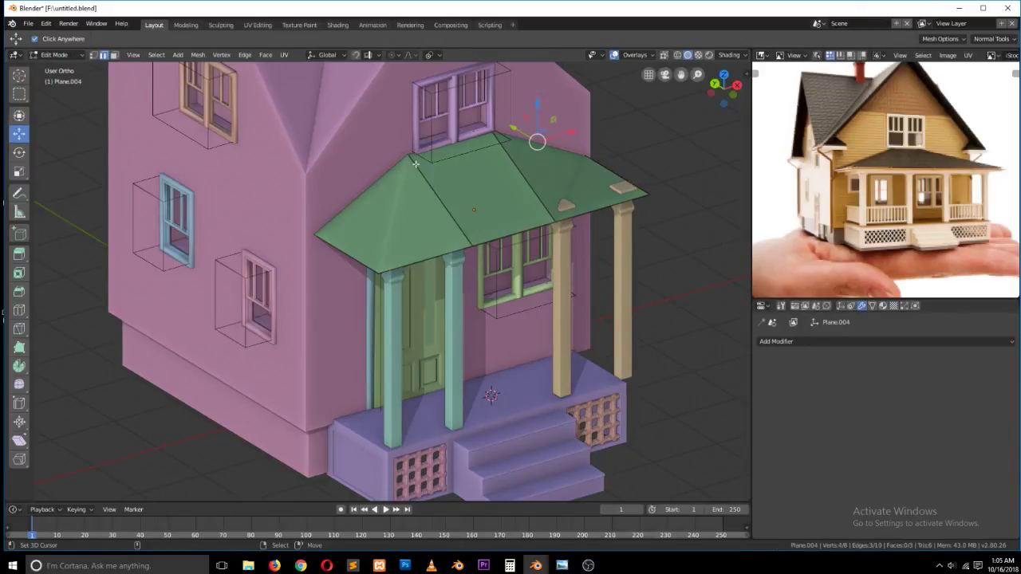
pyautogui.press('Tab')
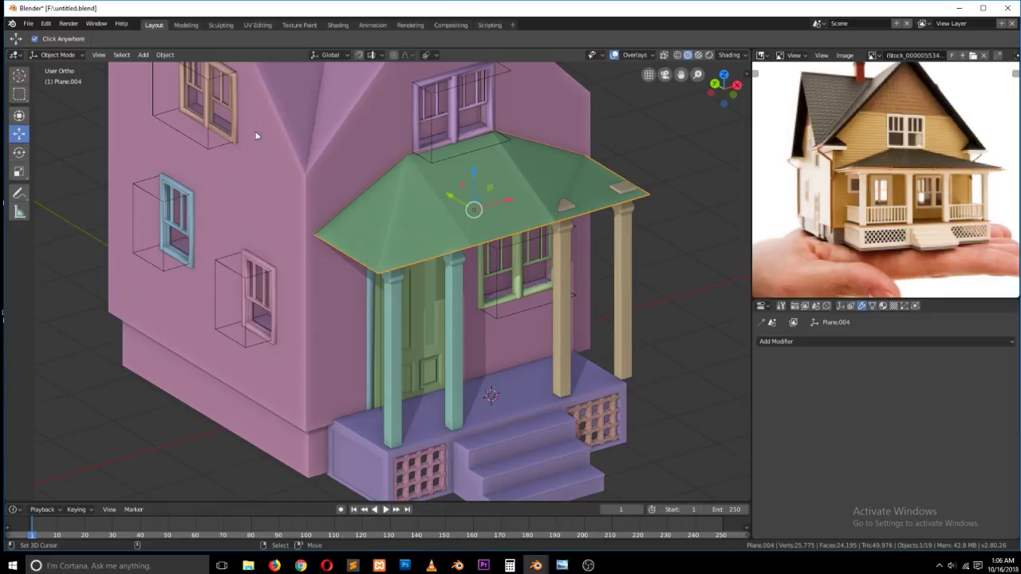
pyautogui.press('g')
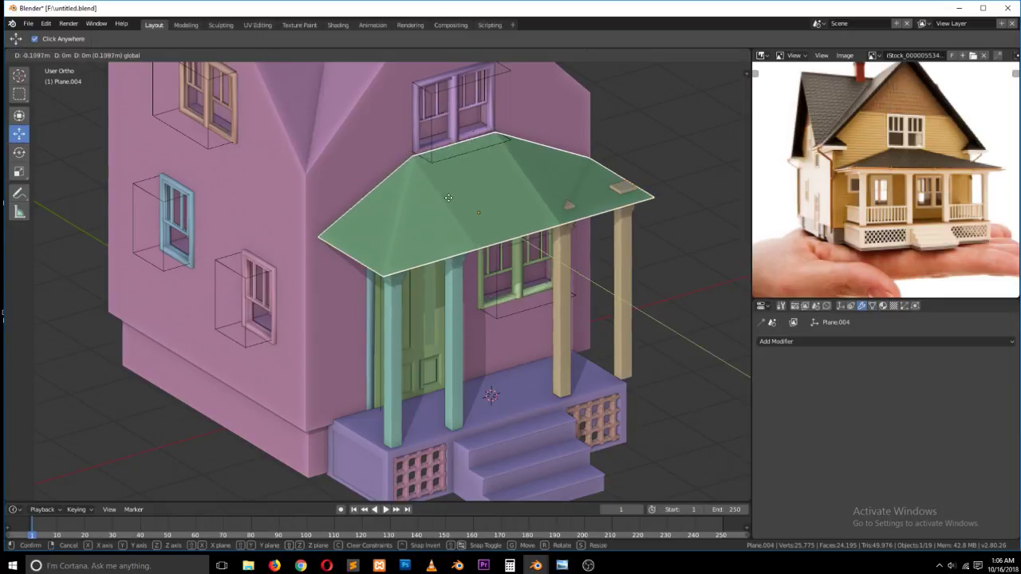
pyautogui.click(448, 197)
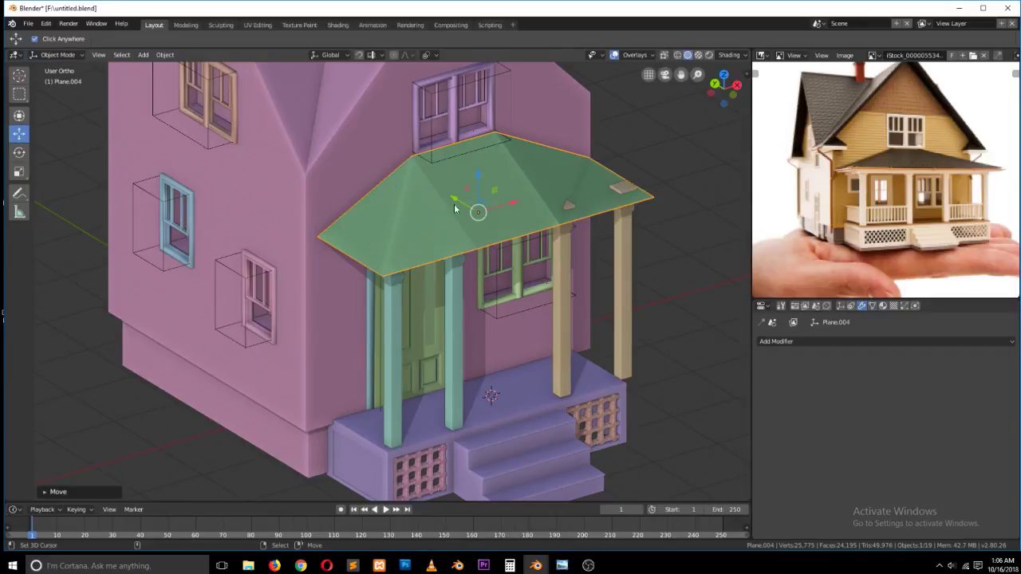
# - Connect each end vertex of the porch roof's ridge to its outer front corner with a diagonal hip edge, on both sides
pyautogui.press('Tab')
pyautogui.keyDown('shift'); pyautogui.click(96, 56); pyautogui.keyUp('shift')
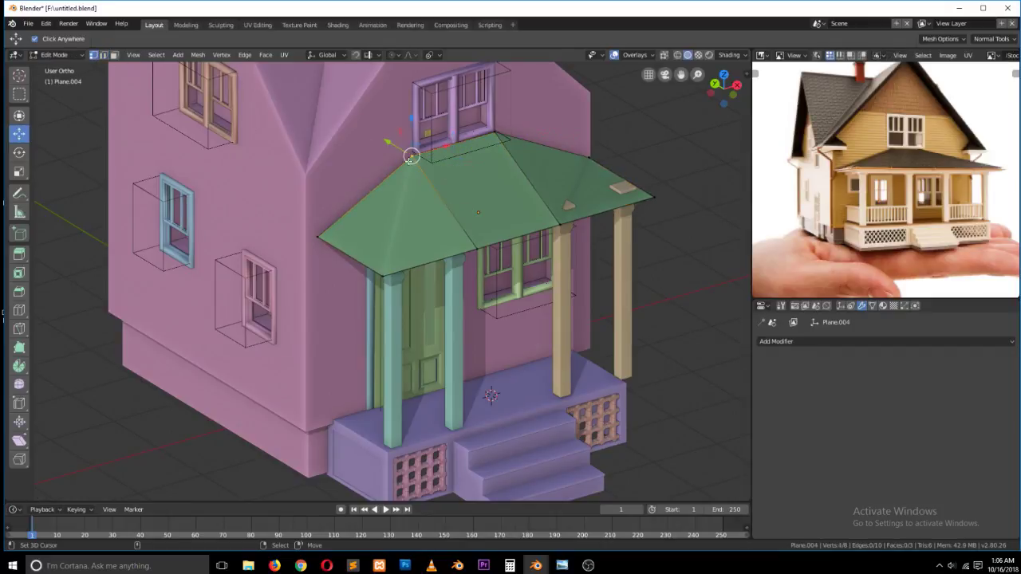
pyautogui.click(382, 275)
pyautogui.press('f')
pyautogui.moveTo(383, 277); pyautogui.dragTo(341, 263, button='middle')
pyautogui.click(579, 225)
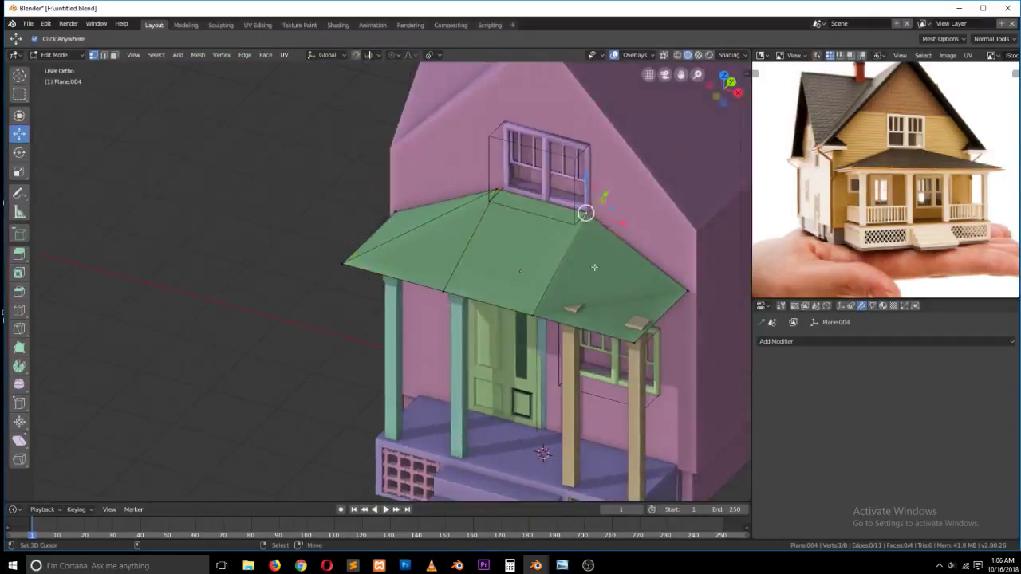
pyautogui.click(634, 341)
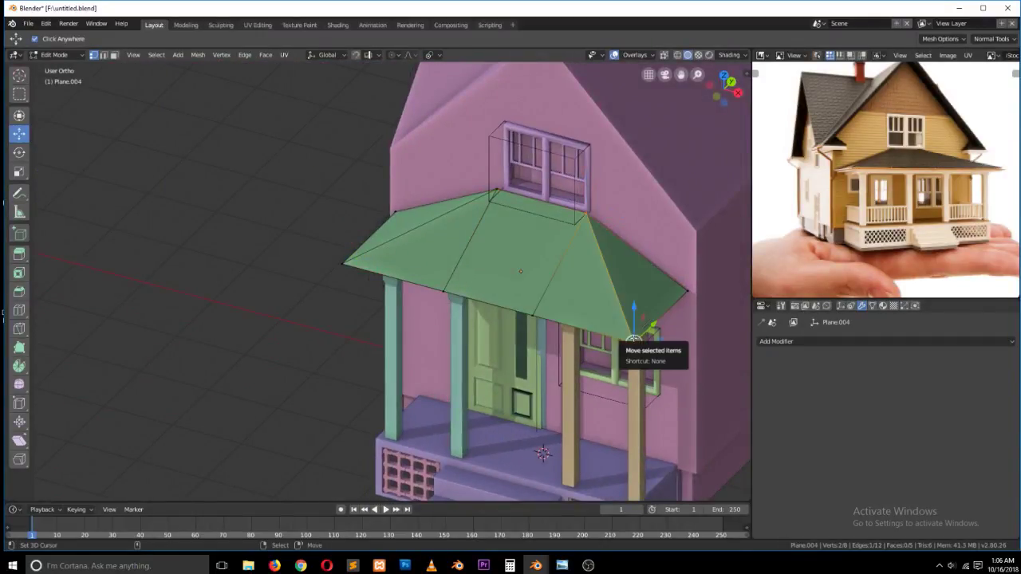
pyautogui.press('Tab')
# - Add a centred loop cut through the middle panel of the porch roof
pyautogui.moveTo(522, 299); pyautogui.dragTo(603, 280, button='middle')
pyautogui.scroll(2, 591, 257)
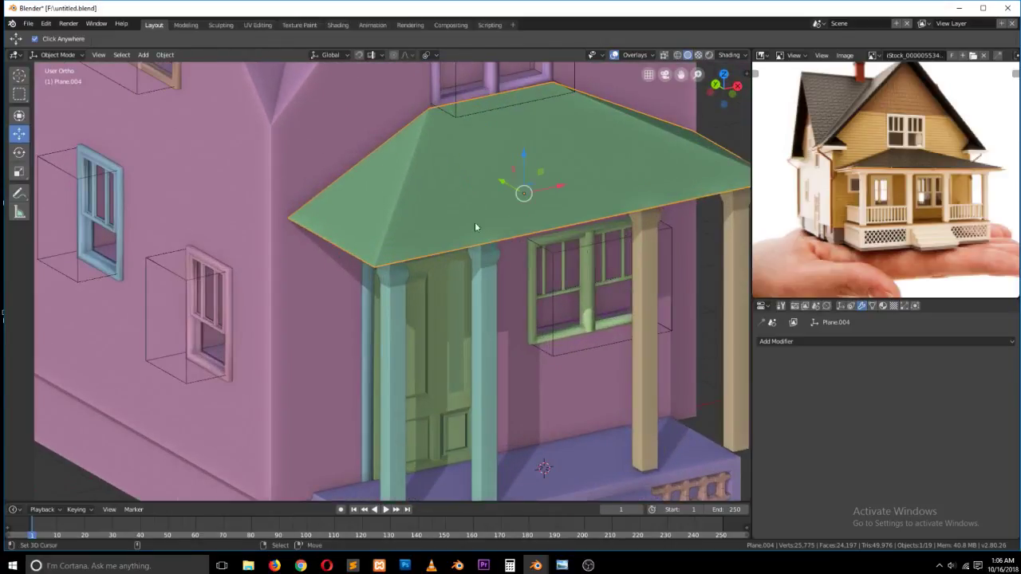
pyautogui.press('Tab')
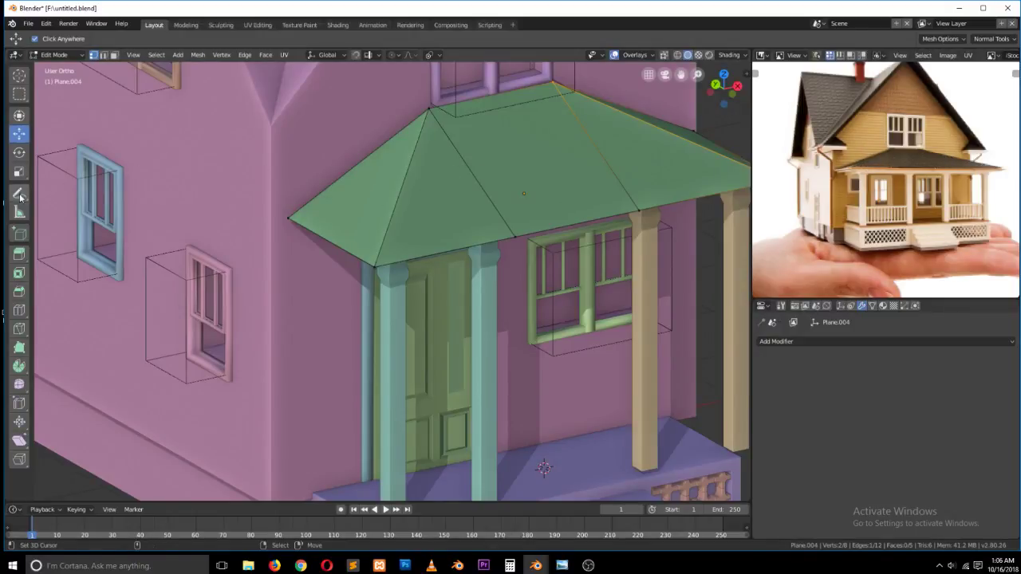
pyautogui.click(102, 55)
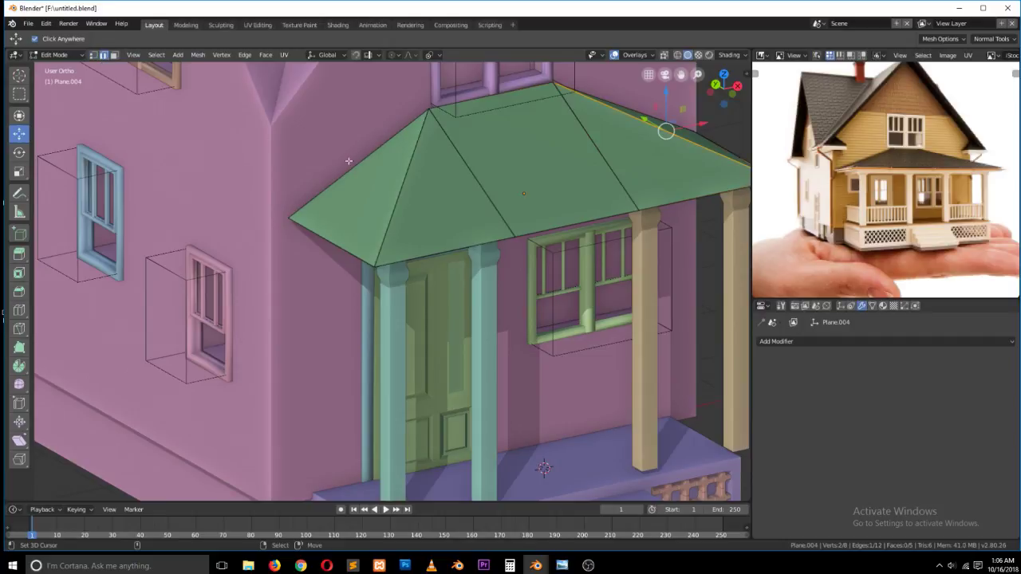
pyautogui.hotkey('ctrl', 'r')
pyautogui.click(513, 163)
pyautogui.rightClick(514, 164)
pyautogui.scroll(-2, 515, 164)
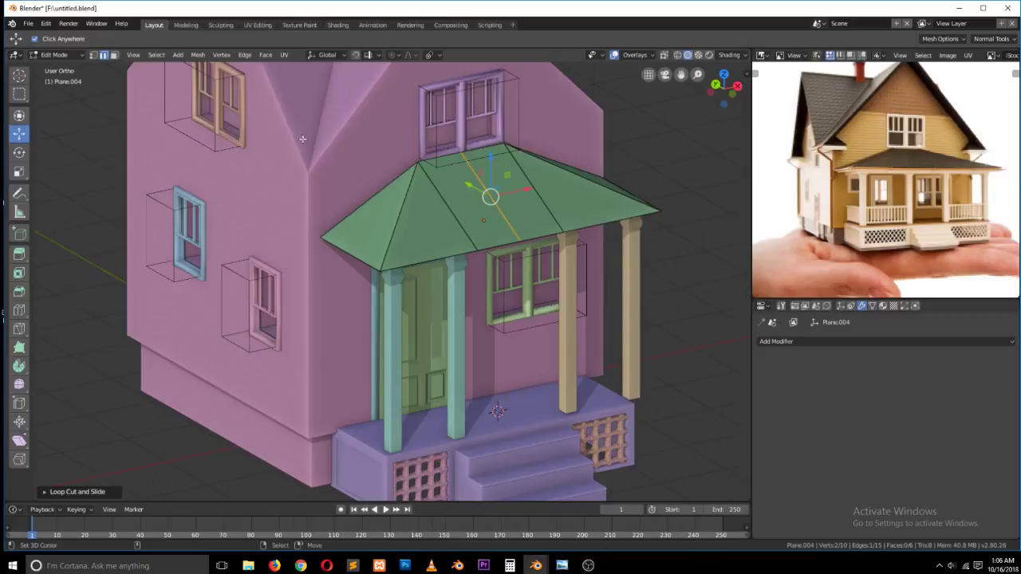
# - Delete the porch roof faces on the left side of the centre cut, keeping only the right half
pyautogui.click(114, 55)
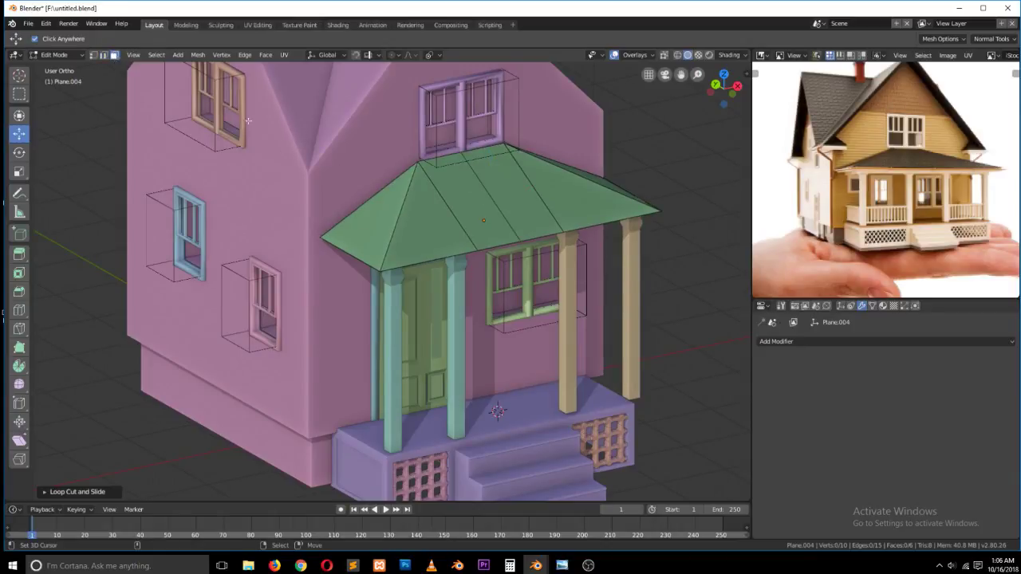
pyautogui.click(460, 189)
pyautogui.keyDown('shift'); pyautogui.click(373, 215); pyautogui.keyUp('shift')
pyautogui.press('x')
pyautogui.click(374, 215)
# - Leave mesh editing and add a Mirror modifier on the X axis to the half porch roof
pyautogui.moveTo(549, 204); pyautogui.dragTo(535, 283, button='middle')
pyautogui.press('Tab')
pyautogui.click(811, 343)
pyautogui.click(823, 233)
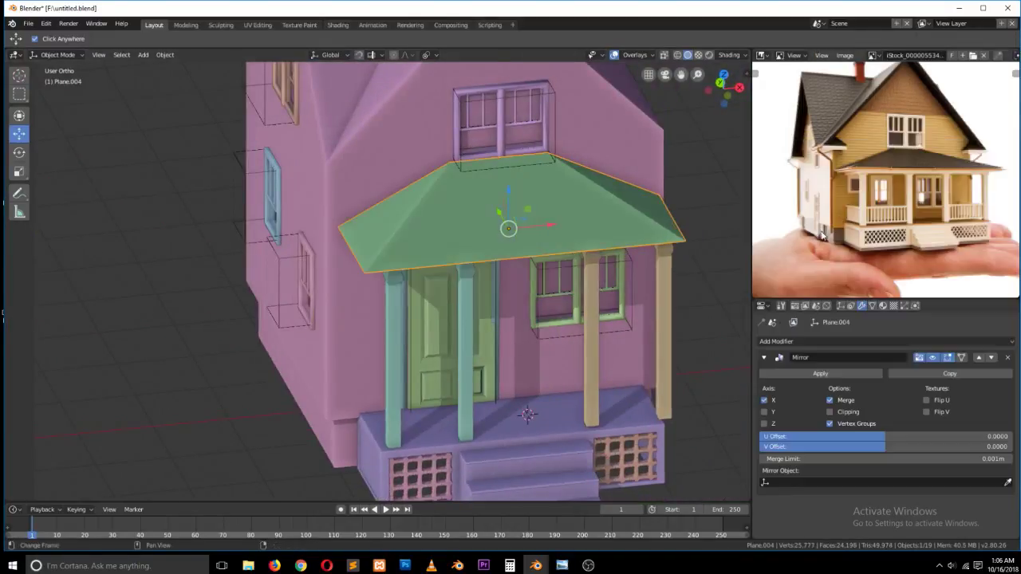
# - Bevel the diagonal hip edge of the half porch roof with 2 segments and an offset of about 0.029 m
pyautogui.moveTo(614, 238); pyautogui.dragTo(583, 266, button='middle')
pyautogui.scroll(3, 572, 273)
pyautogui.press('Tab')
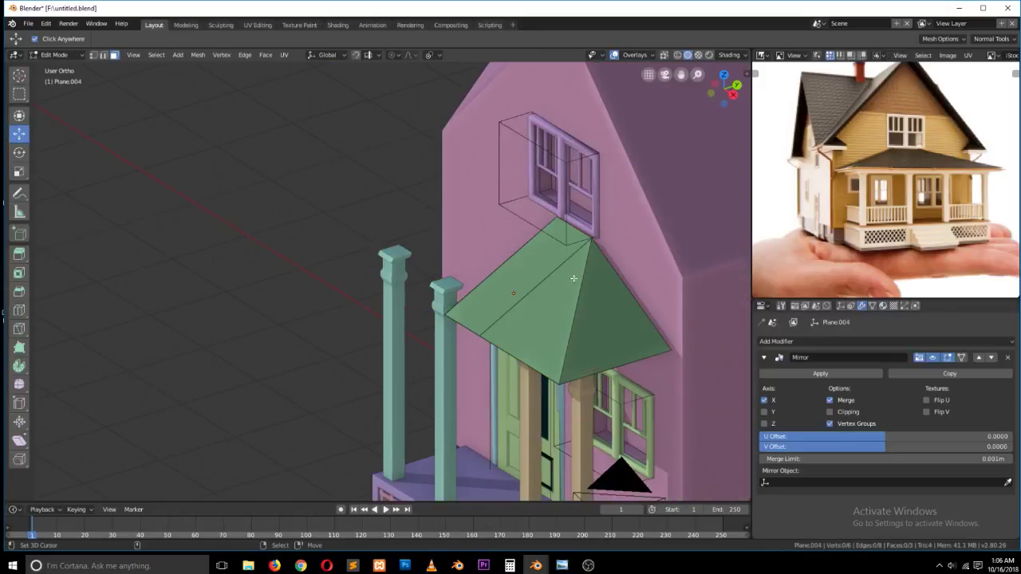
pyautogui.click(590, 283)
pyautogui.press('2')
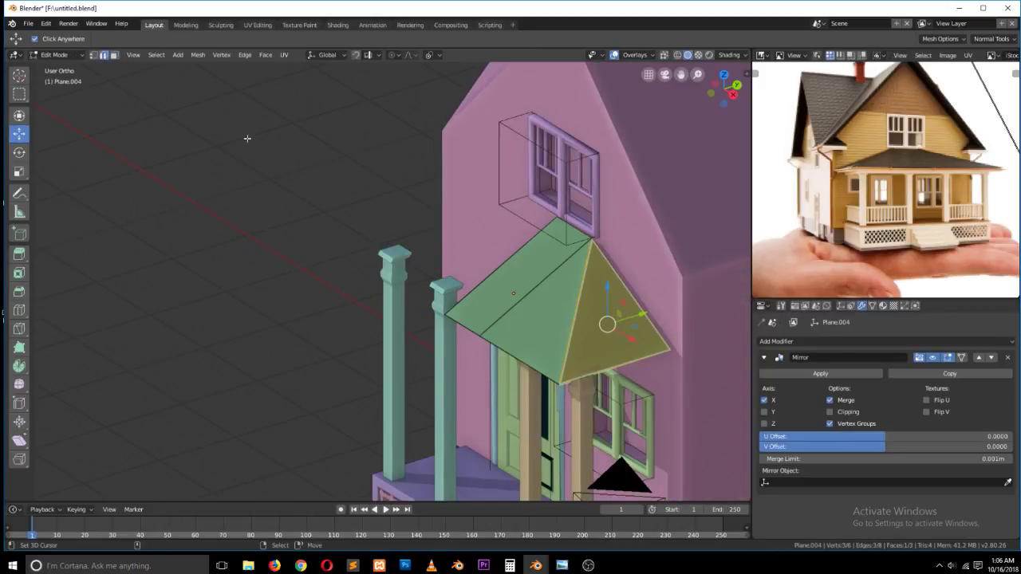
pyautogui.click(573, 316)
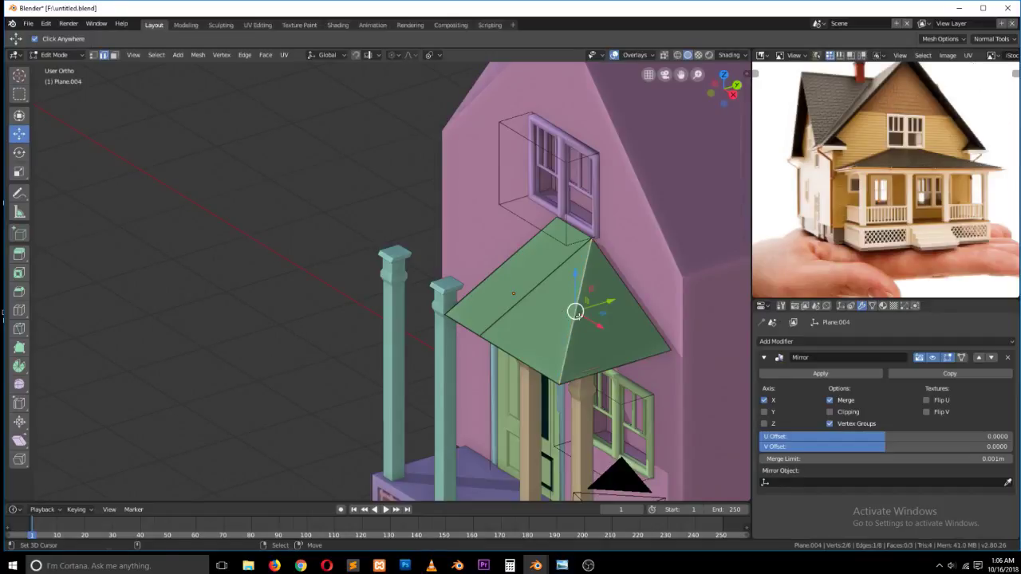
pyautogui.hotkey('ctrl', 'b')
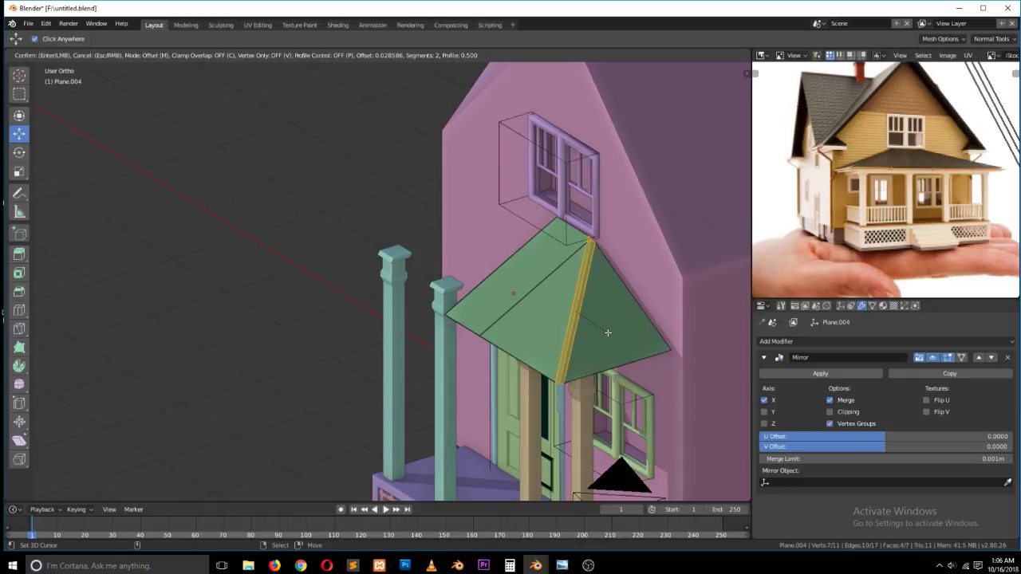
pyautogui.click(607, 333)
# - Extrude the bevelled hip strip of the porch roof outward along its normal by about 0.027 m
pyautogui.press('KP_Decimal')
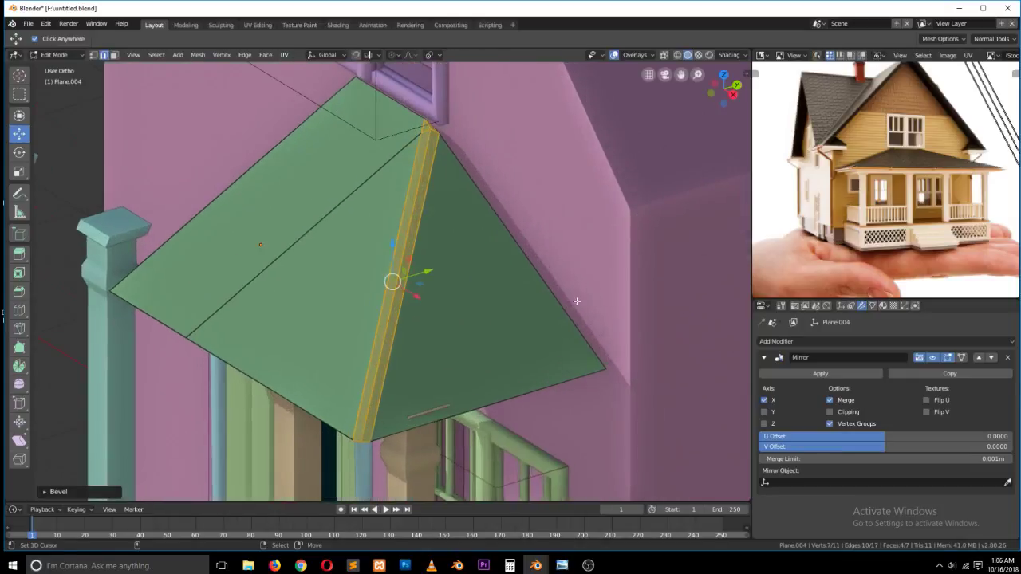
pyautogui.moveTo(470, 270); pyautogui.dragTo(457, 199, button='middle')
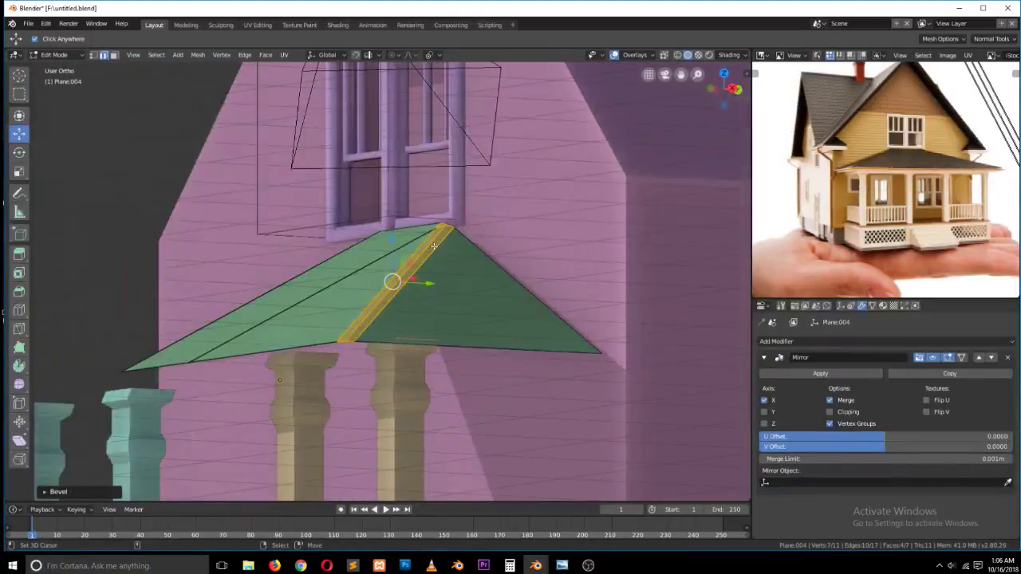
pyautogui.press('g')
pyautogui.press('z')
pyautogui.press('z')
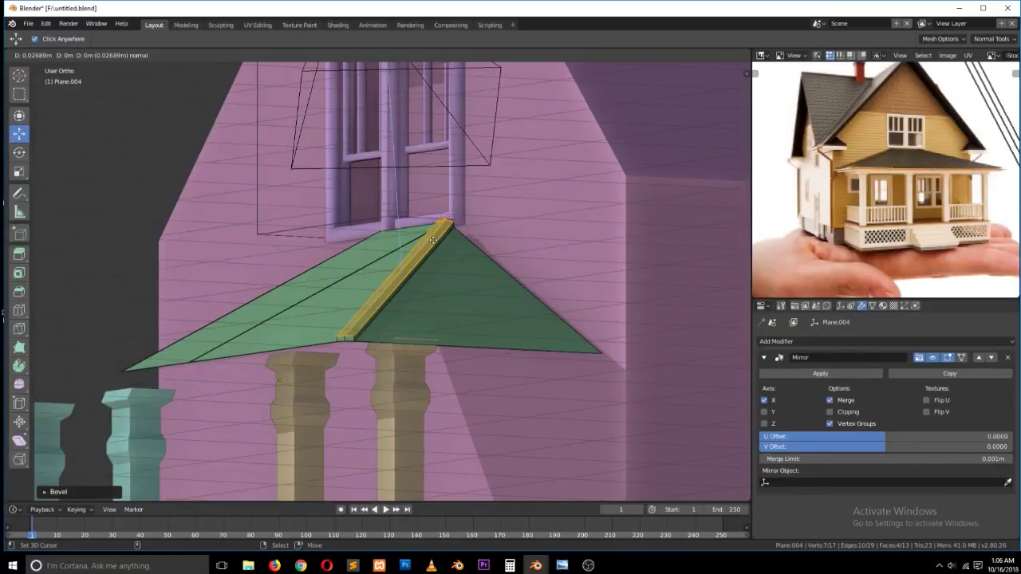
pyautogui.click(434, 241)
# - Raise the centre edge of the porch roof's hip strip slightly and return to object mode
pyautogui.rightClick(375, 301)
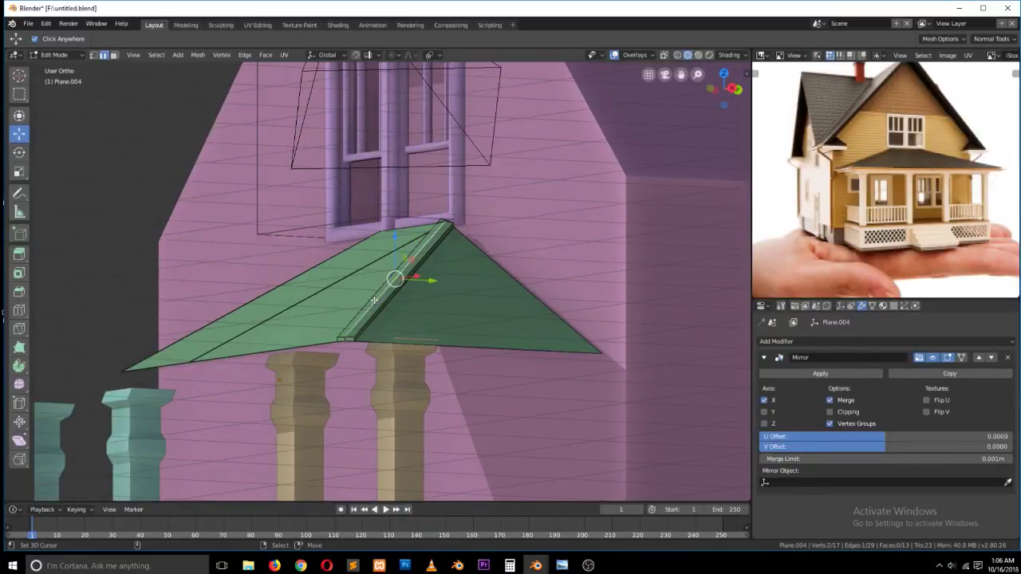
pyautogui.moveTo(394, 239); pyautogui.dragTo(396, 238)
pyautogui.press('Tab')
pyautogui.moveTo(386, 295); pyautogui.dragTo(454, 346, button='middle')
pyautogui.scroll(-6, 452, 347)
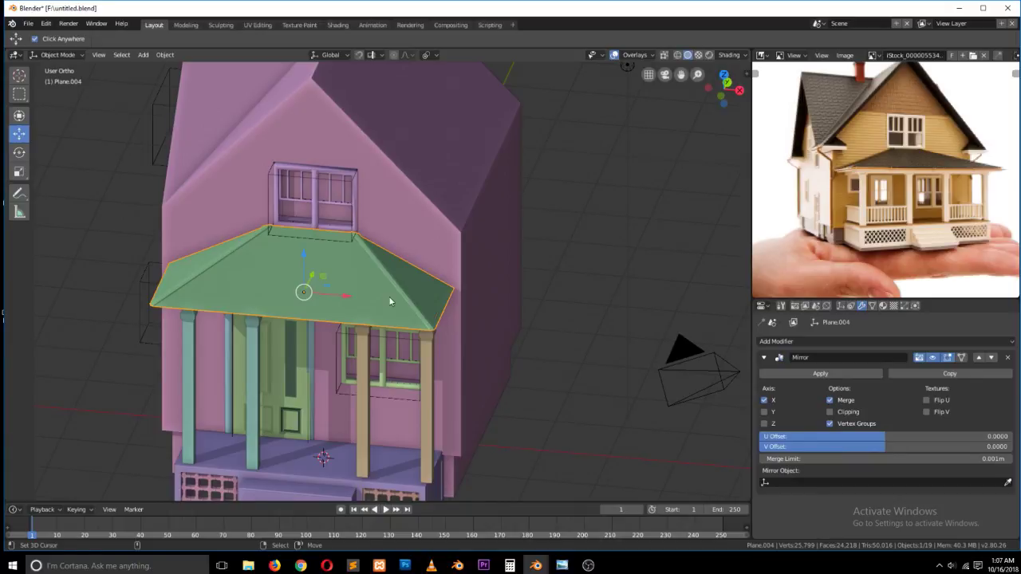
pyautogui.scroll(-4, 391, 301)
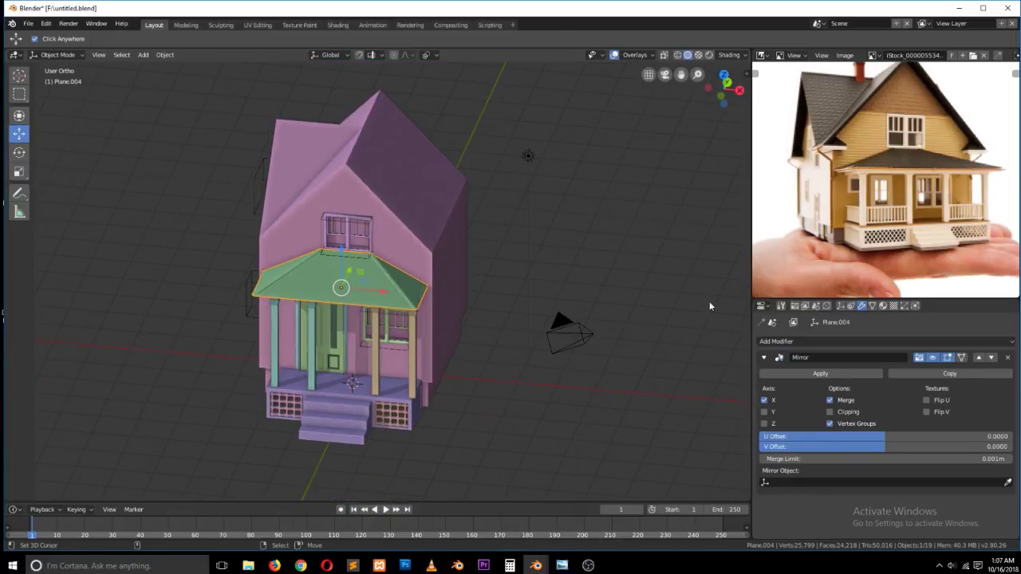
pyautogui.click(300, 566)
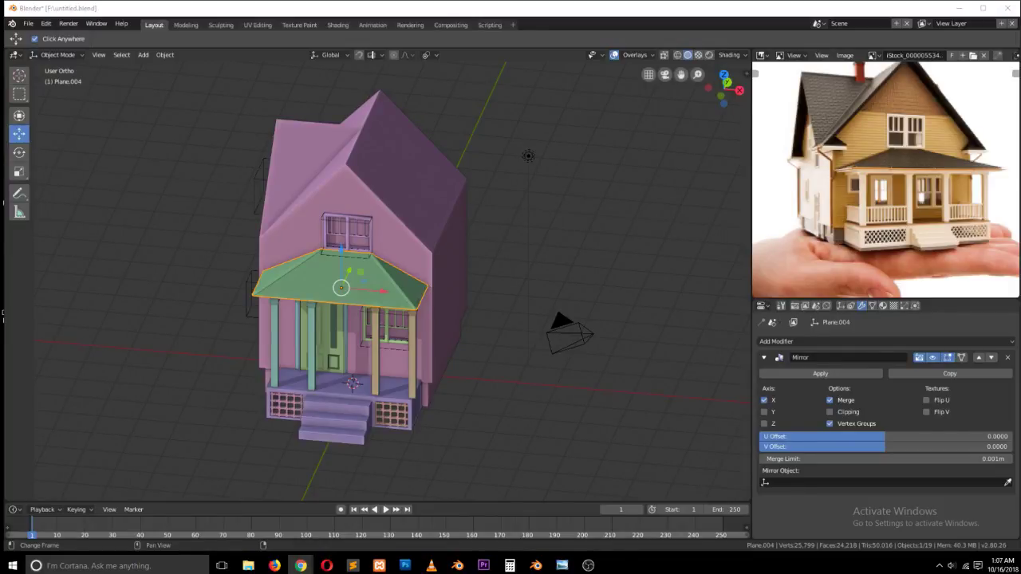
pyautogui.click(425, 260)
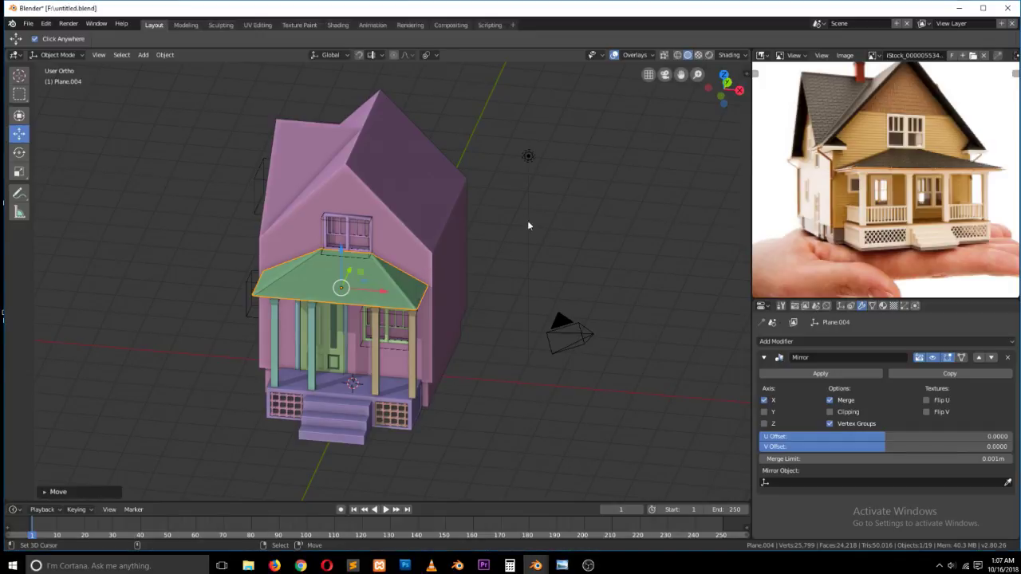
pyautogui.scroll(-2, 411, 195)
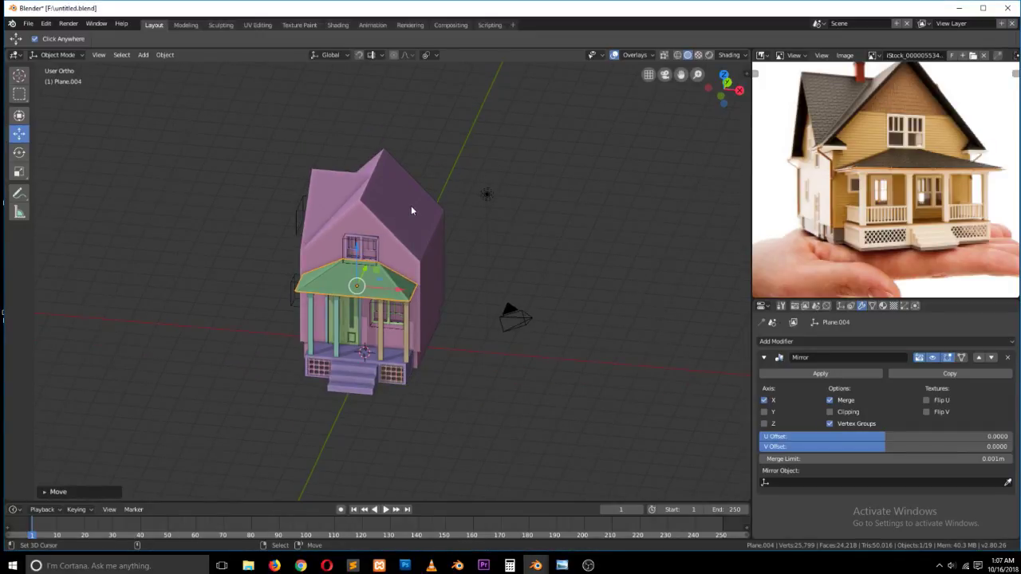
# - Select all main roof and side gable roof faces of the house body and split them from the walls, keeping them in place
pyautogui.click(415, 216)
pyautogui.press('Tab')
pyautogui.moveTo(406, 206); pyautogui.dragTo(331, 221, button='middle')
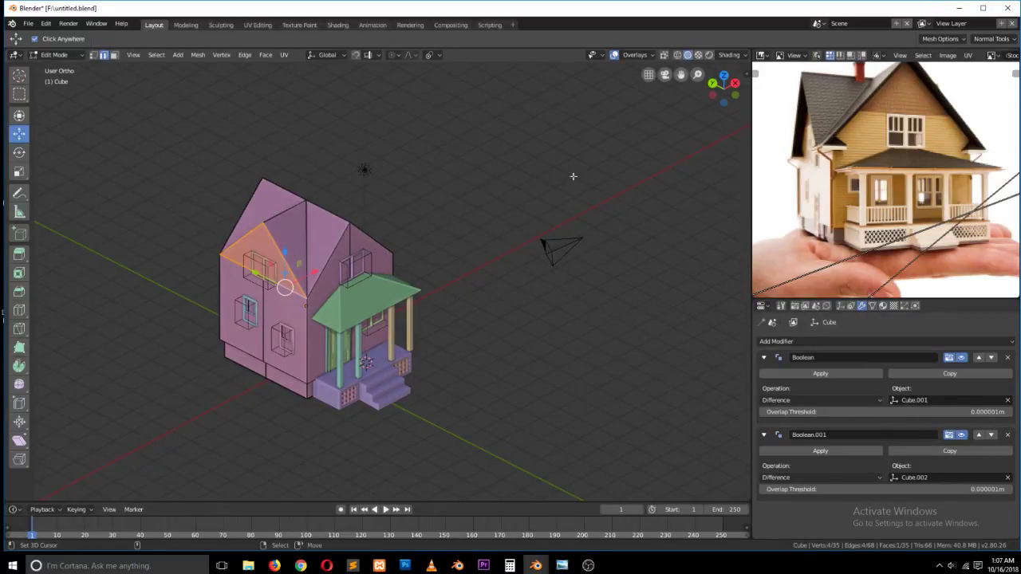
pyautogui.moveTo(399, 208); pyautogui.dragTo(289, 231, button='middle')
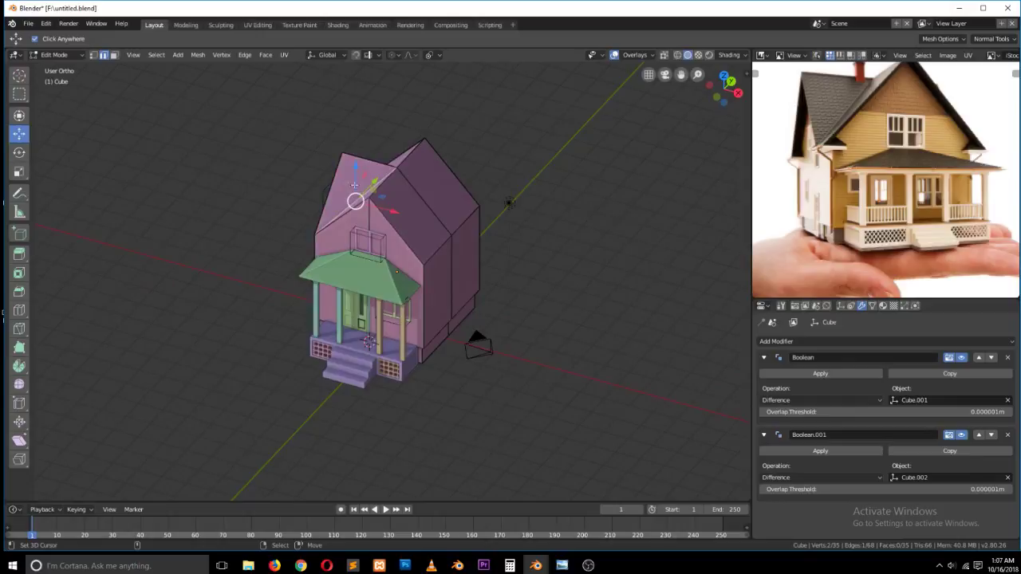
pyautogui.click(114, 54)
pyautogui.click(358, 179)
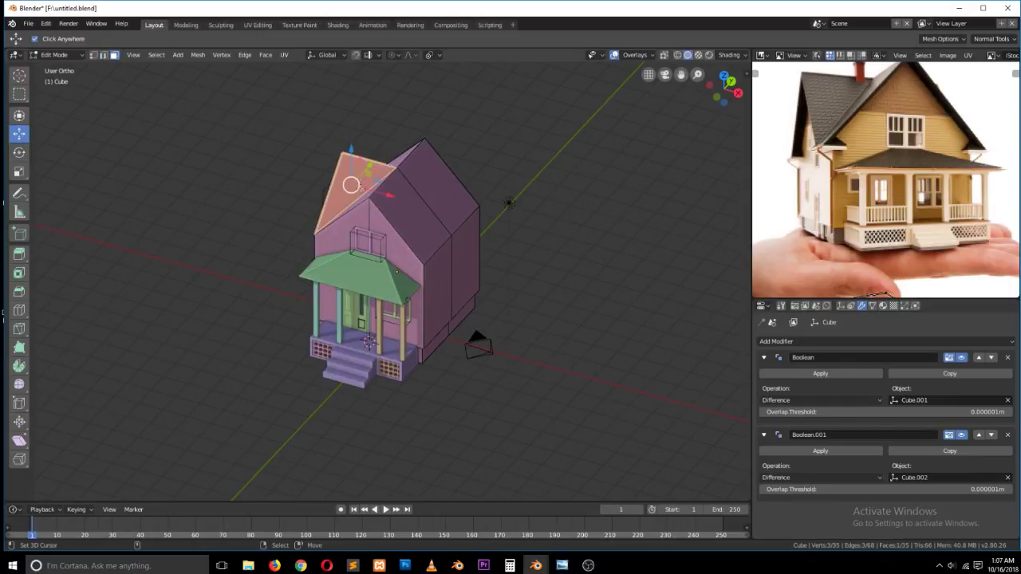
pyautogui.keyDown('shift'); pyautogui.rightClick(404, 202); pyautogui.keyUp('shift')
pyautogui.keyDown('shift'); pyautogui.rightClick(428, 183); pyautogui.keyUp('shift')
pyautogui.moveTo(427, 183); pyautogui.dragTo(524, 196, button='middle')
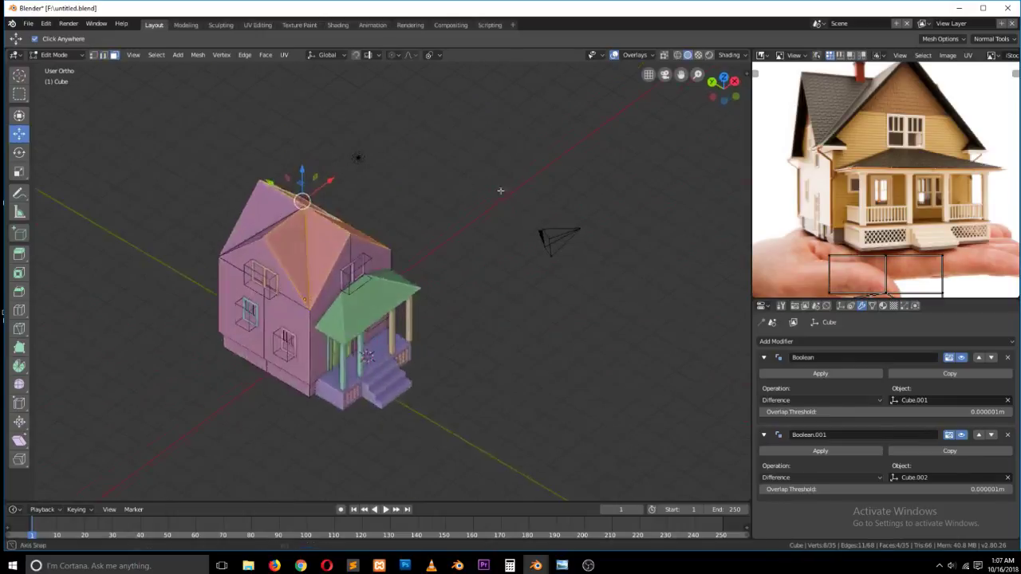
pyautogui.keyDown('shift'); pyautogui.rightClick(291, 239); pyautogui.keyUp('shift')
pyautogui.keyDown('shift'); pyautogui.rightClick(291, 246); pyautogui.keyUp('shift')
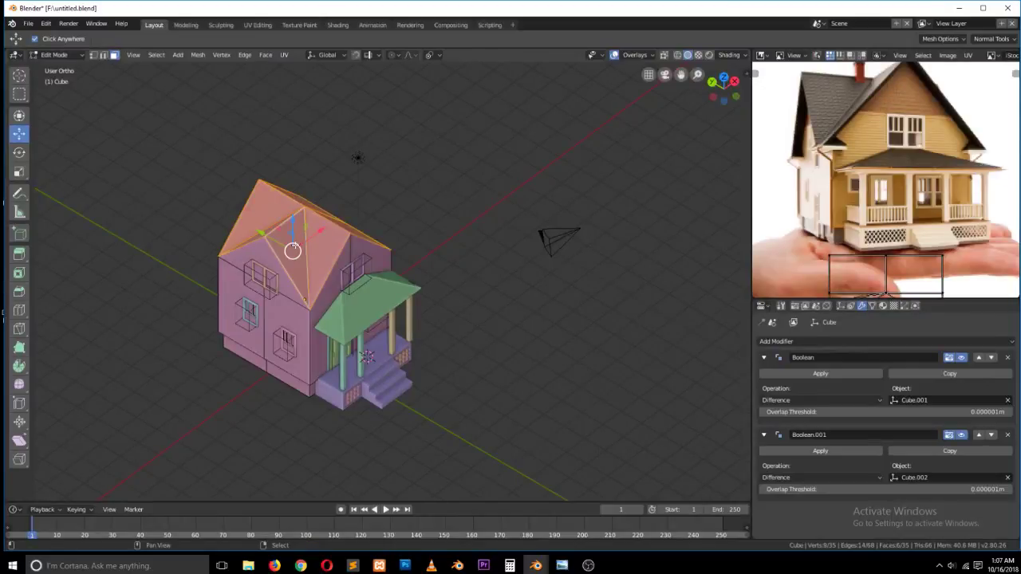
pyautogui.press('y')
pyautogui.press('g')
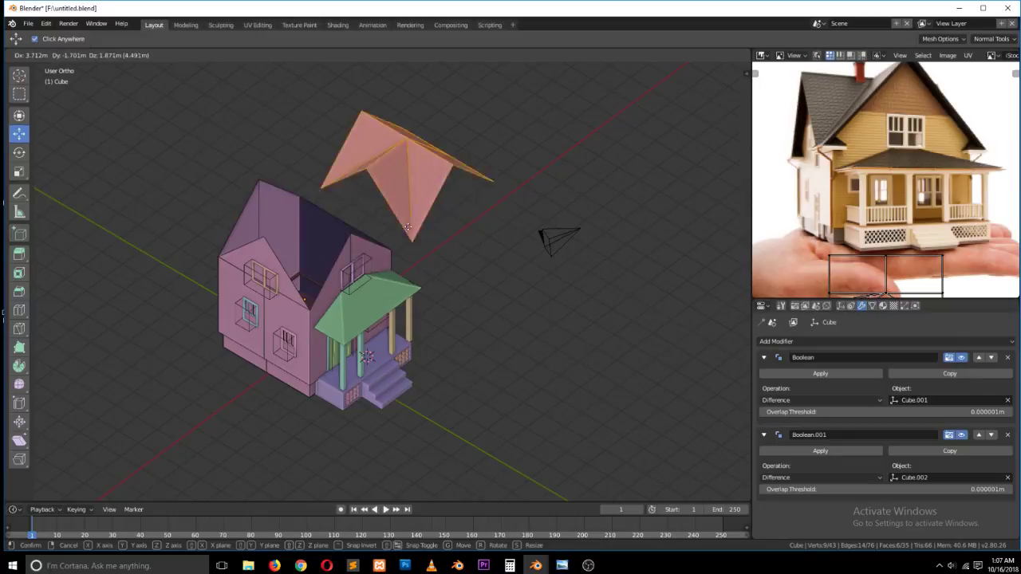
pyautogui.click(317, 268)
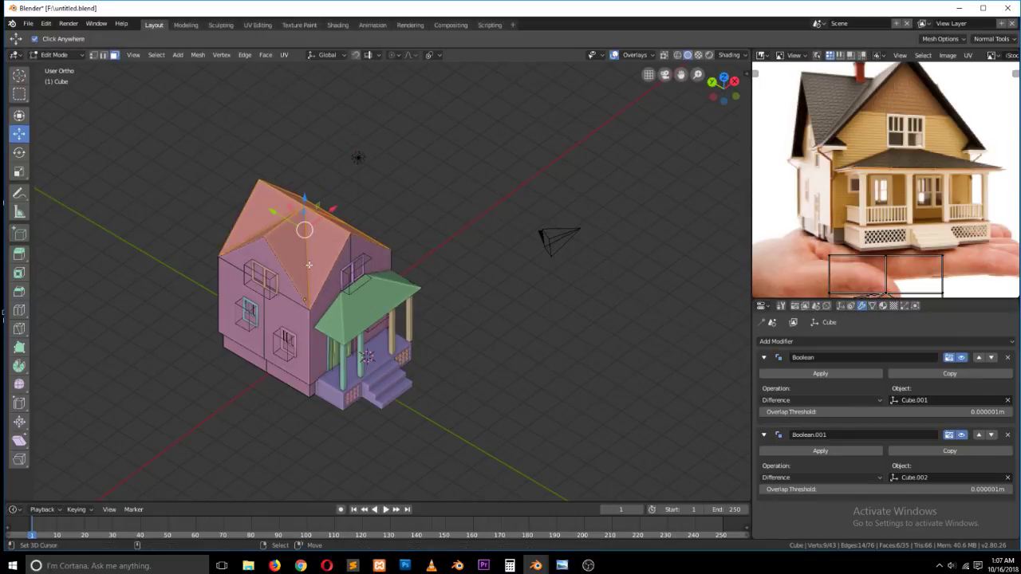
# - Separate the selected roof faces into their own object and return to object mode
pyautogui.press('p')
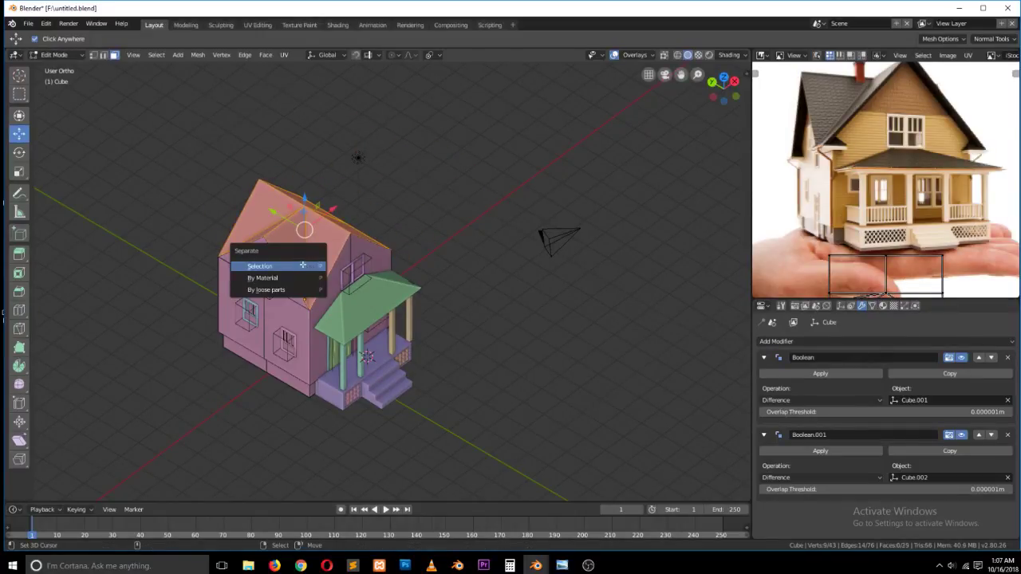
pyautogui.click(308, 267)
pyautogui.press('Tab')
pyautogui.moveTo(371, 217); pyautogui.dragTo(351, 197, button='middle')
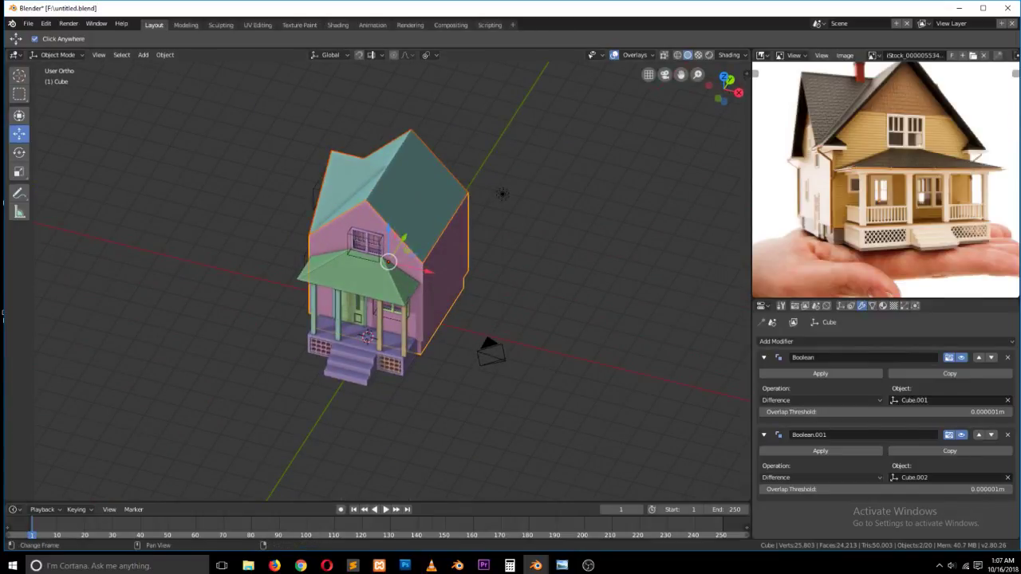
# - Extrude the two front gable edges of the separated roof outward along the Y axis to form a front overhang
pyautogui.hotkey('alt', 'Tab')
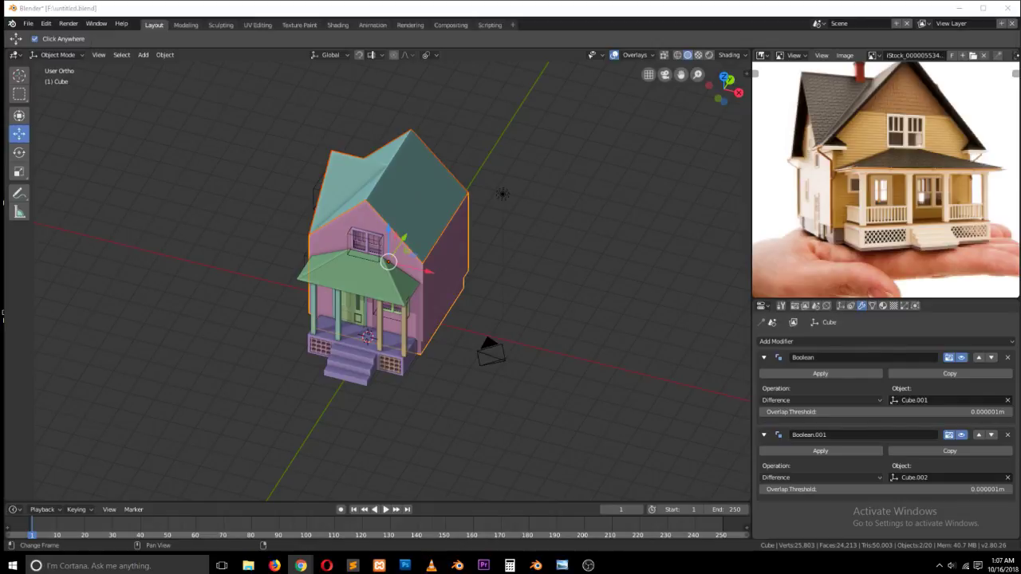
pyautogui.scroll(2, 520, 252)
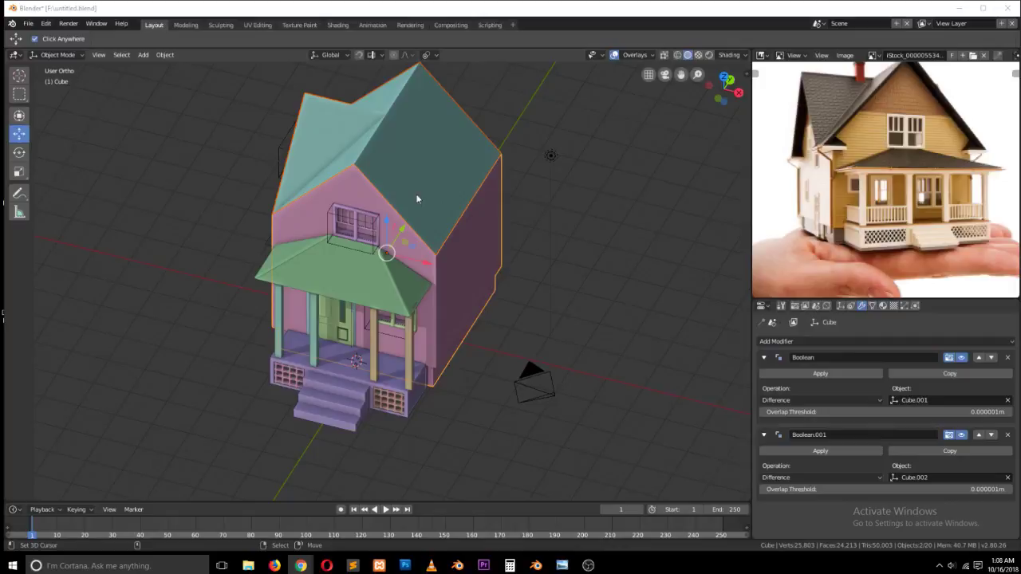
pyautogui.click(379, 181)
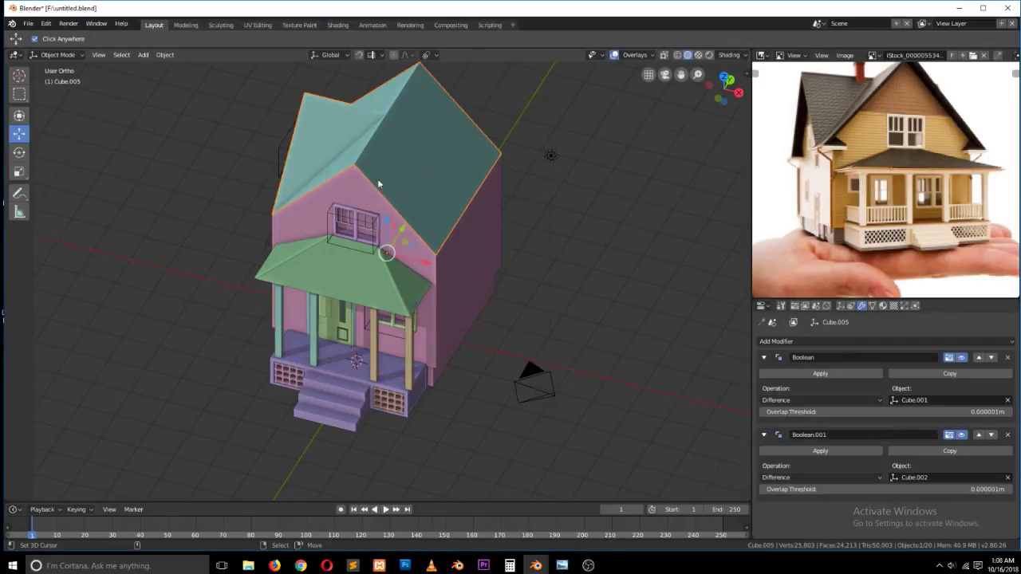
pyautogui.press('Tab')
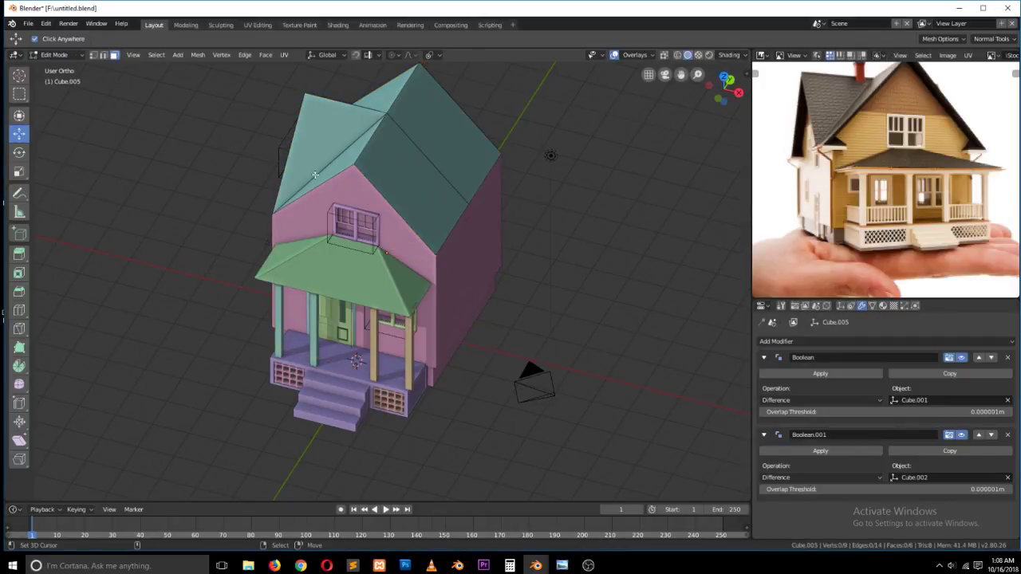
pyautogui.click(102, 55)
pyautogui.click(328, 169)
pyautogui.click(391, 205)
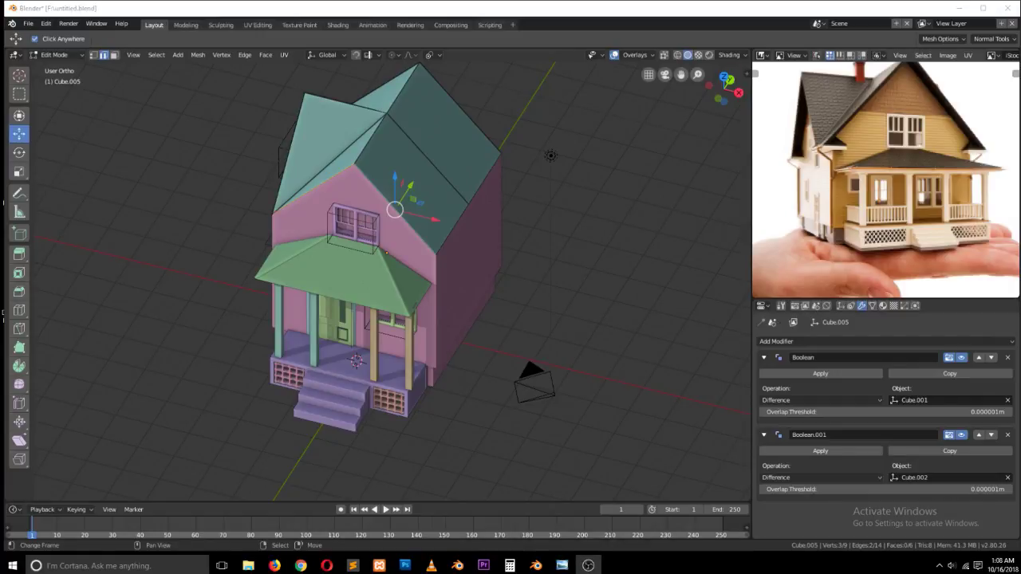
pyautogui.scroll(4, 582, 287)
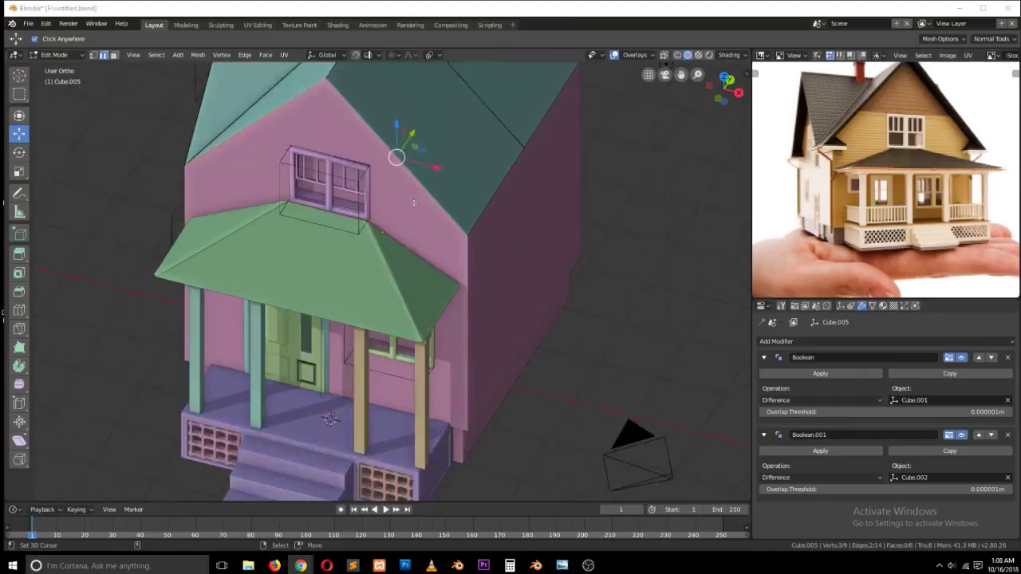
pyautogui.moveTo(411, 111); pyautogui.dragTo(428, 134)
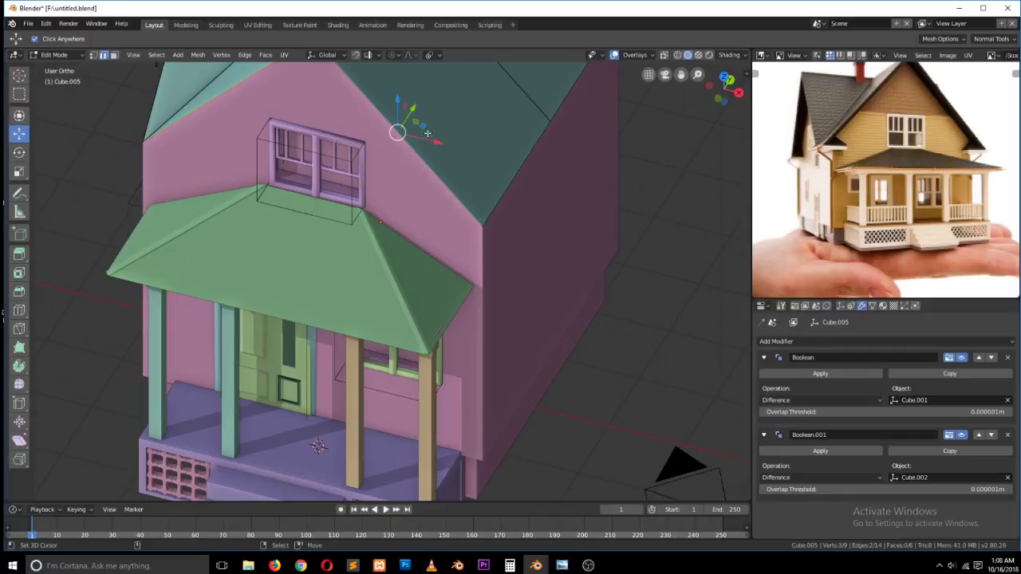
pyautogui.scroll(-3, 423, 126)
pyautogui.moveTo(395, 170); pyautogui.dragTo(422, 168)
pyautogui.press('y')
pyautogui.click(422, 168)
# - Extrude the roof's two rear gable edges outward along the Y axis to form a matching rear overhang
pyautogui.moveTo(422, 166); pyautogui.dragTo(342, 277, button='middle')
pyautogui.press('e')
pyautogui.rightClick(300, 350)
pyautogui.moveTo(229, 406); pyautogui.dragTo(212, 415)
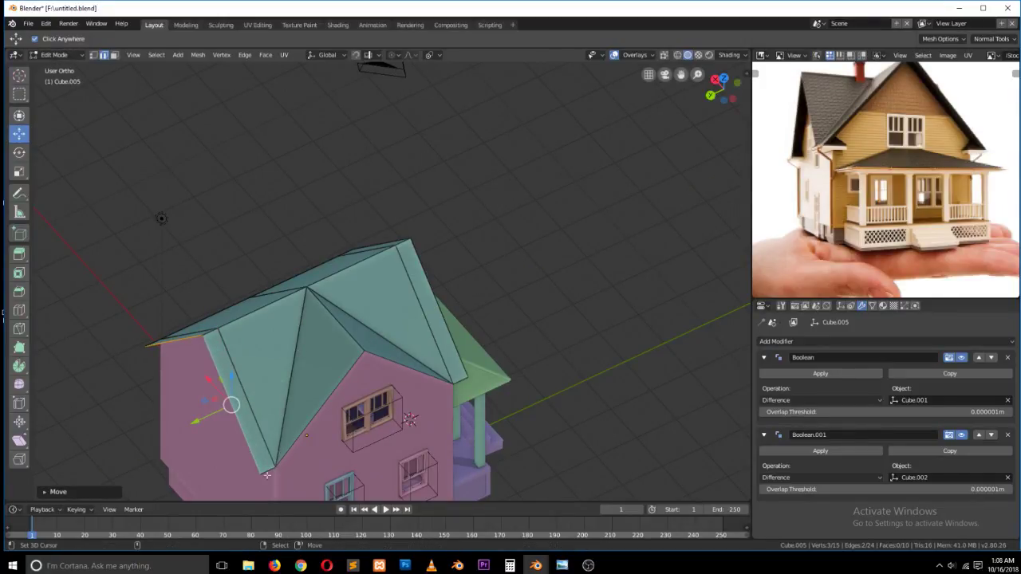
# - Extrude the continuous lower roof edge around the side gable, from rear corner to front corner, outward as an overhang
pyautogui.keyDown('ctrl'); pyautogui.click(269, 471); pyautogui.keyUp('ctrl')
pyautogui.keyDown('ctrl'); pyautogui.rightClick(467, 380); pyautogui.keyUp('ctrl')
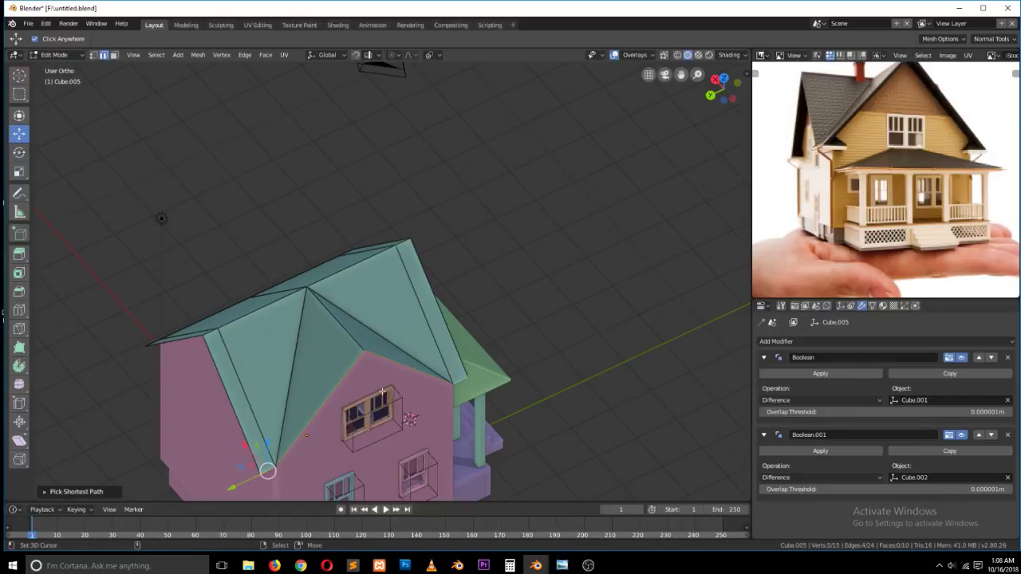
pyautogui.moveTo(436, 355); pyautogui.dragTo(446, 366)
# - Extrude the lower roof edge along the plain side wall about 0.22 m outward and down the slope as an overhang
pyautogui.moveTo(479, 304); pyautogui.dragTo(237, 269, button='middle')
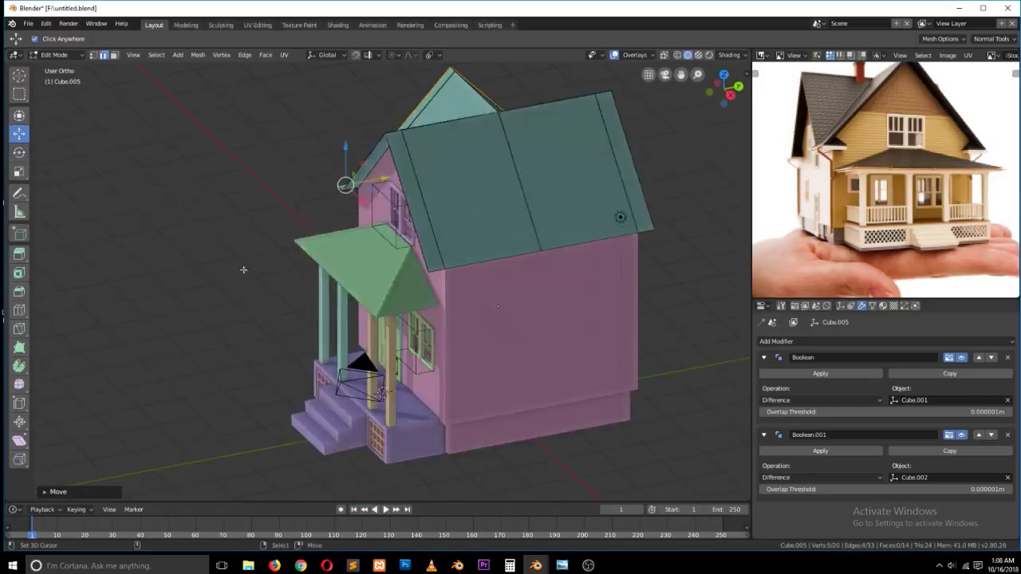
pyautogui.rightClick(441, 269)
pyautogui.keyDown('ctrl'); pyautogui.rightClick(651, 233); pyautogui.keyUp('ctrl')
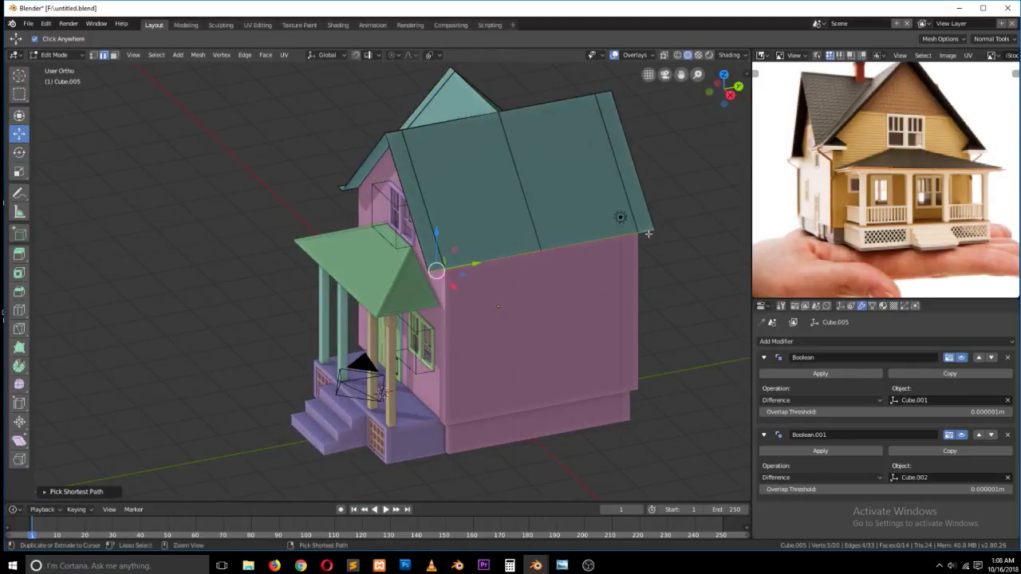
pyautogui.press('KP_1')
pyautogui.press('KP_Decimal')
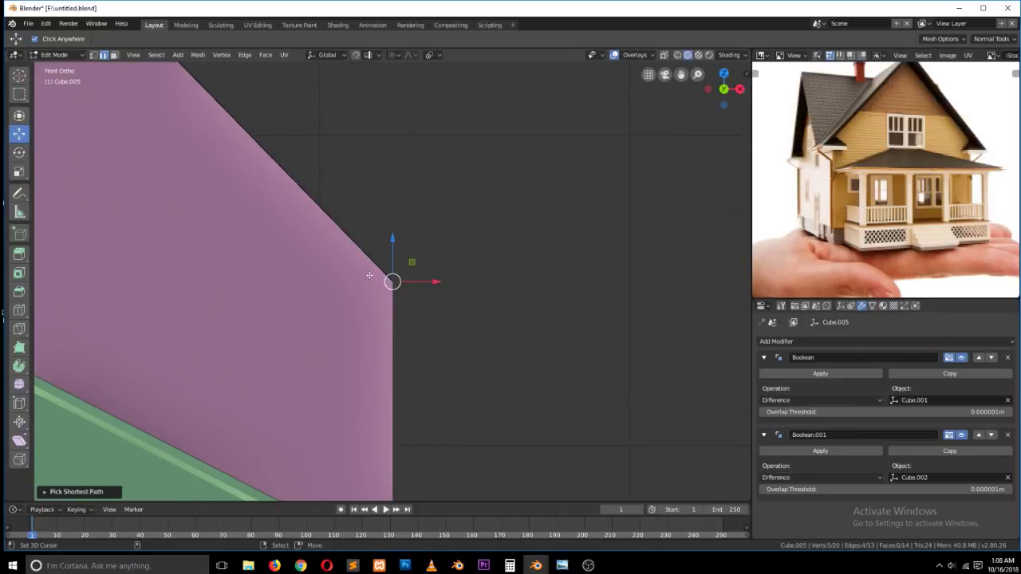
pyautogui.press('e')
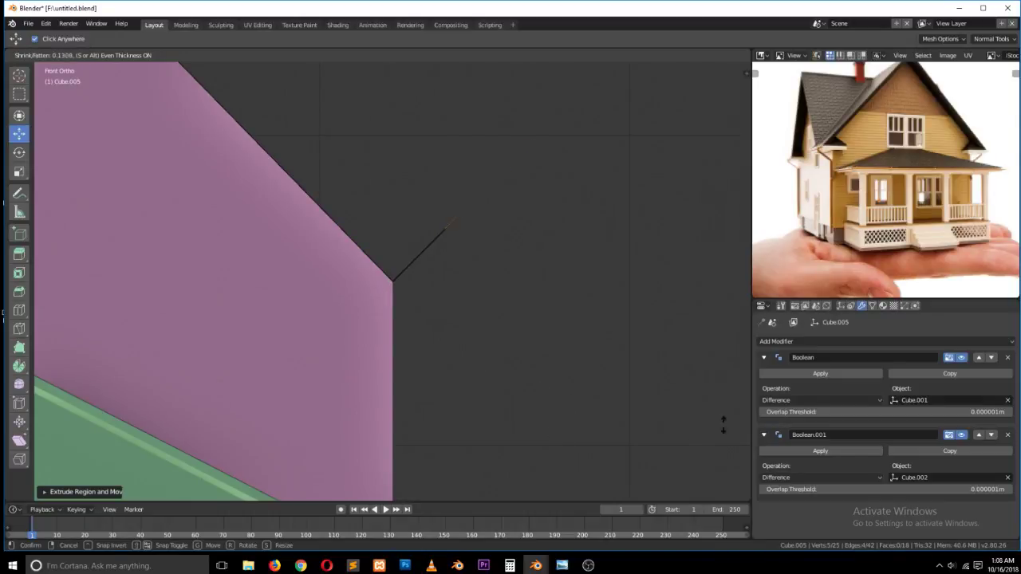
pyautogui.rightClick(485, 378)
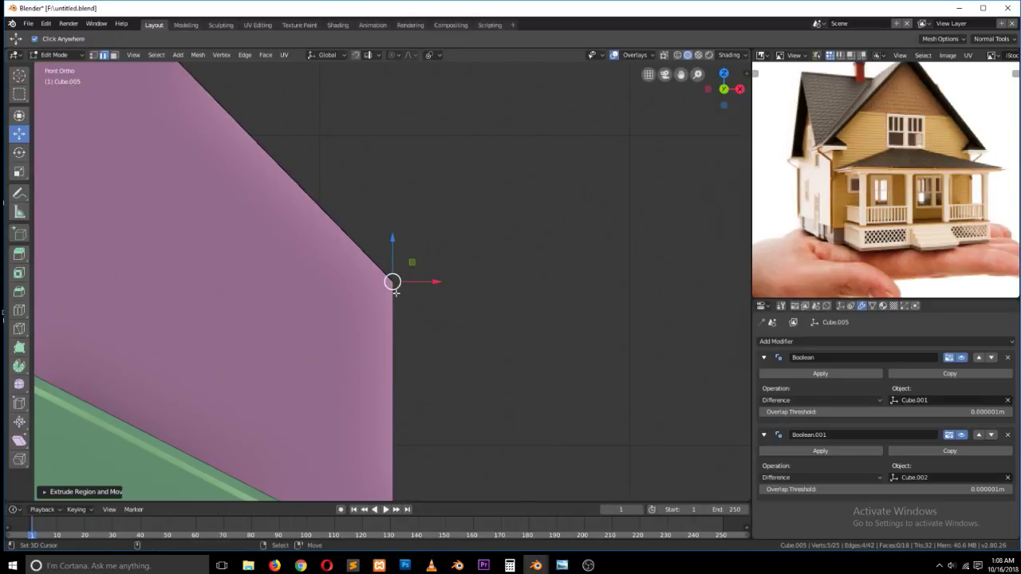
pyautogui.press('e')
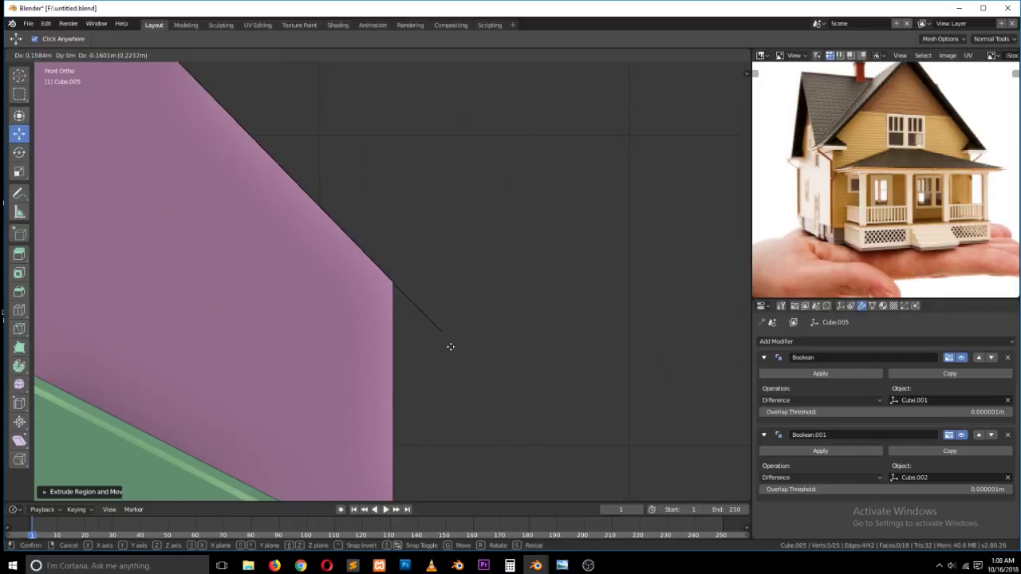
pyautogui.click(450, 345)
pyautogui.press('Tab')
# - Add a Solidify modifier to the separated roof to give it thickness
pyautogui.scroll(-5, 465, 316)
pyautogui.moveTo(465, 316); pyautogui.dragTo(541, 309, button='middle')
pyautogui.scroll(-3, 419, 335)
pyautogui.click(763, 342)
pyautogui.click(763, 359)
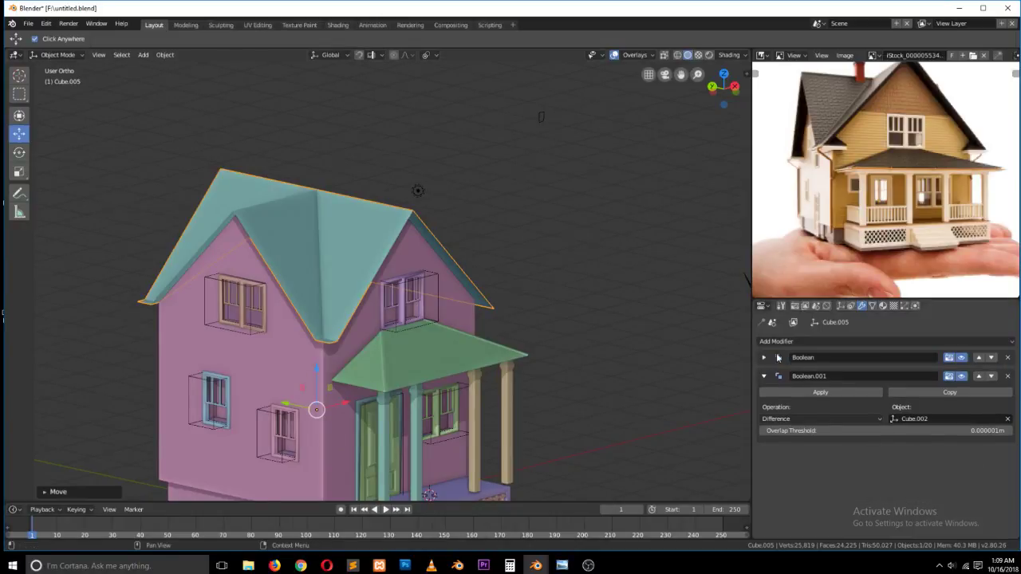
pyautogui.click(801, 342)
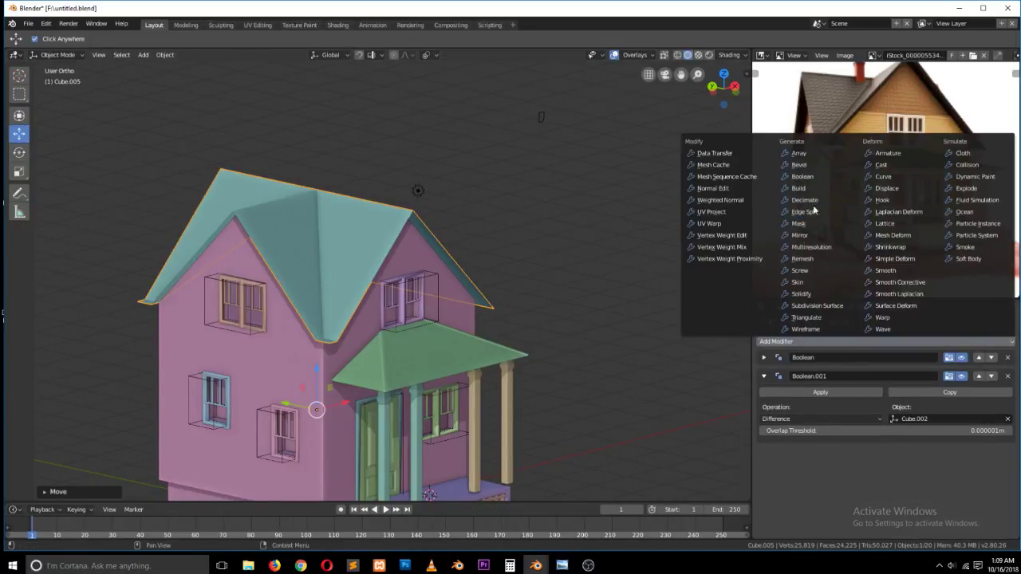
pyautogui.click(815, 295)
# - Examine the solidified roof's edges and overhangs around the front and side gables against the reference photo
pyautogui.scroll(4, 475, 247)
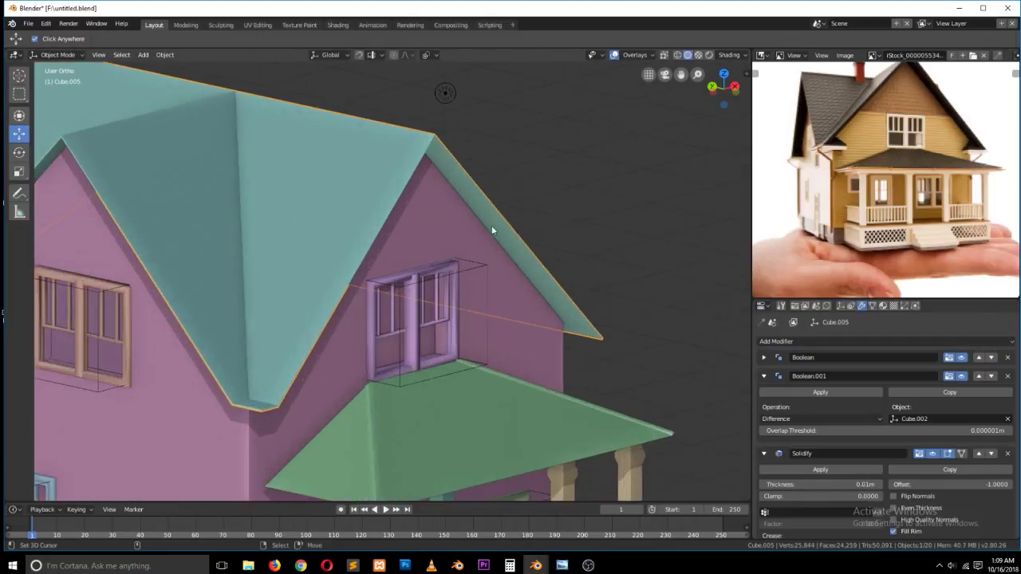
pyautogui.scroll(3, 512, 196)
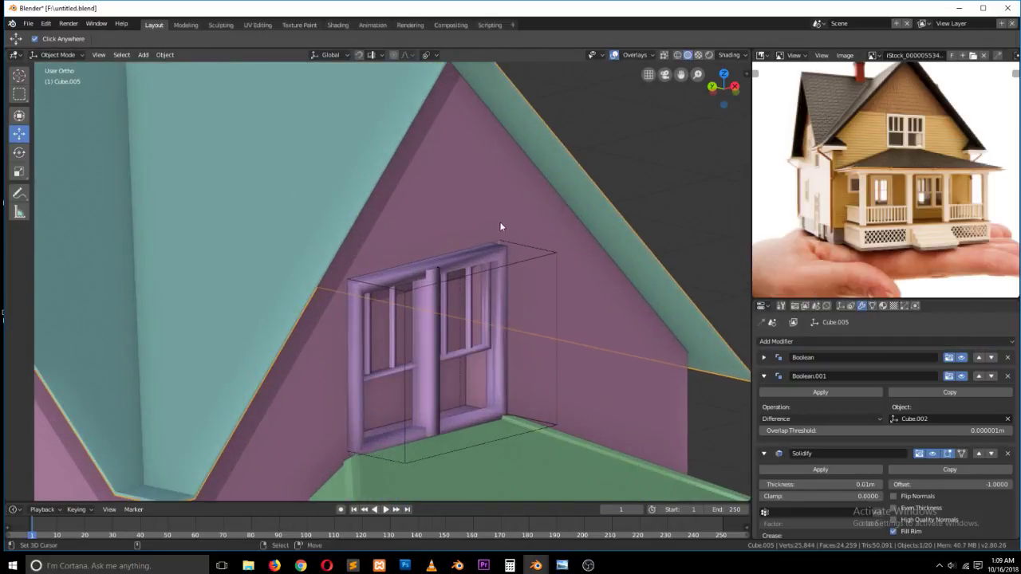
pyautogui.scroll(-2, 495, 225)
pyautogui.scroll(-3, 463, 272)
pyautogui.scroll(1, 427, 295)
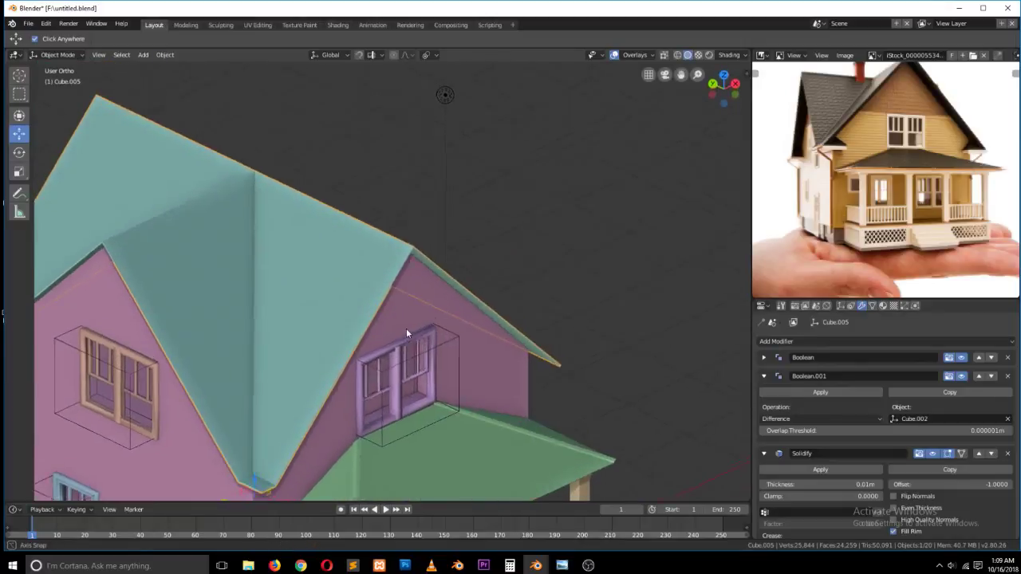
pyautogui.scroll(-3, 423, 315)
pyautogui.scroll(1, 419, 345)
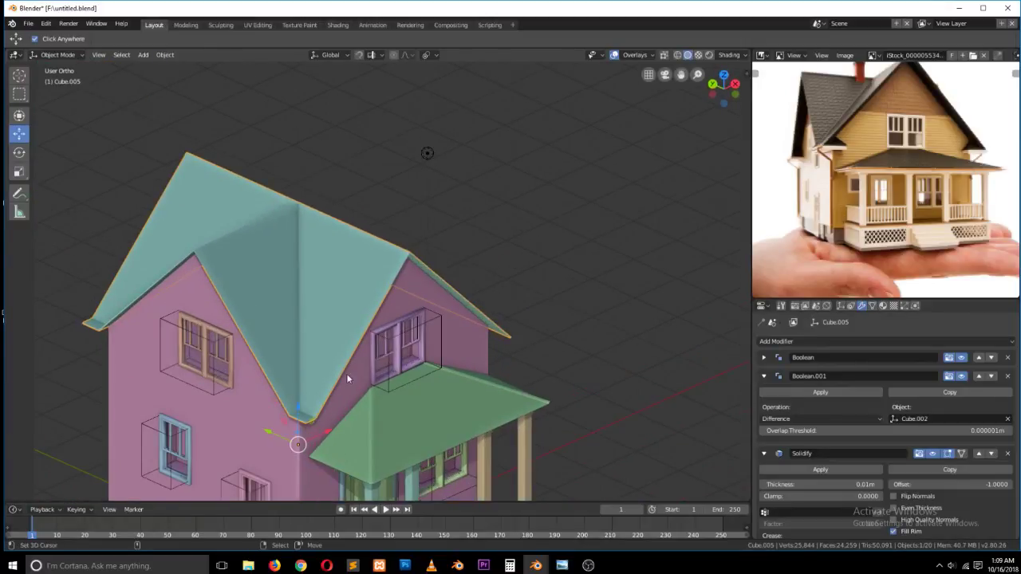
pyautogui.scroll(-3, 347, 384)
pyautogui.moveTo(342, 375)
pyautogui.mouseDown(button='middle')
pyautogui.moveTo(375, 363)
pyautogui.moveTo(322, 360)
pyautogui.moveTo(343, 376)
pyautogui.mouseUp(button='middle')
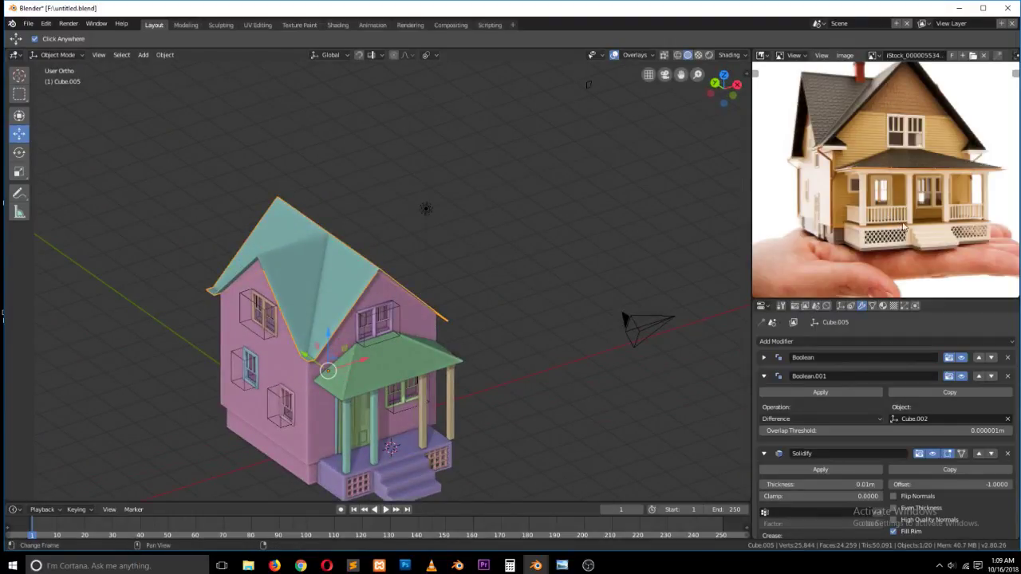
pyautogui.moveTo(362, 359); pyautogui.dragTo(367, 358)
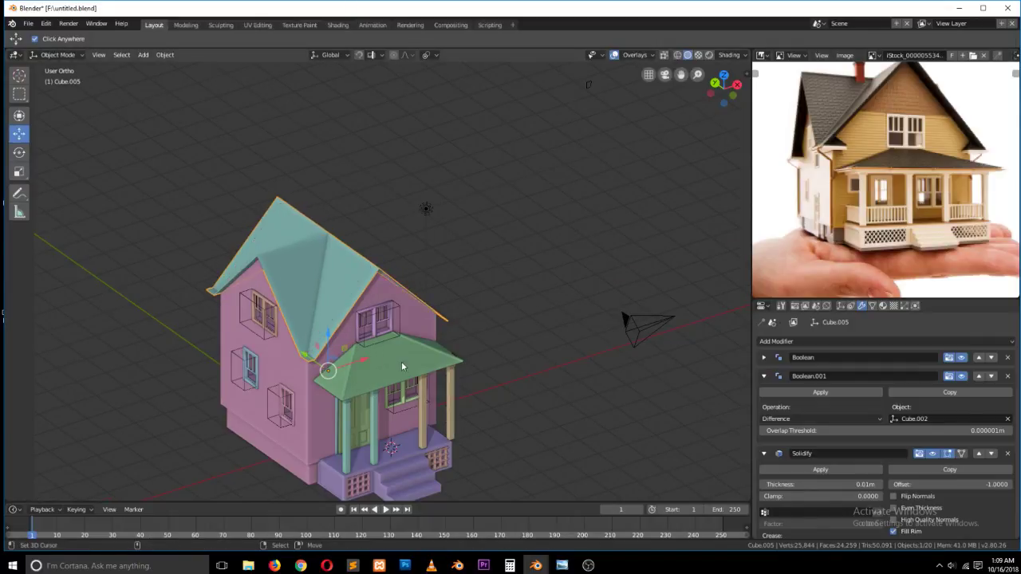
# - Duplicate the arrayed porch posts beside the door in place and scale the copy to about 0.28 for railing posts
pyautogui.press('KP_1')
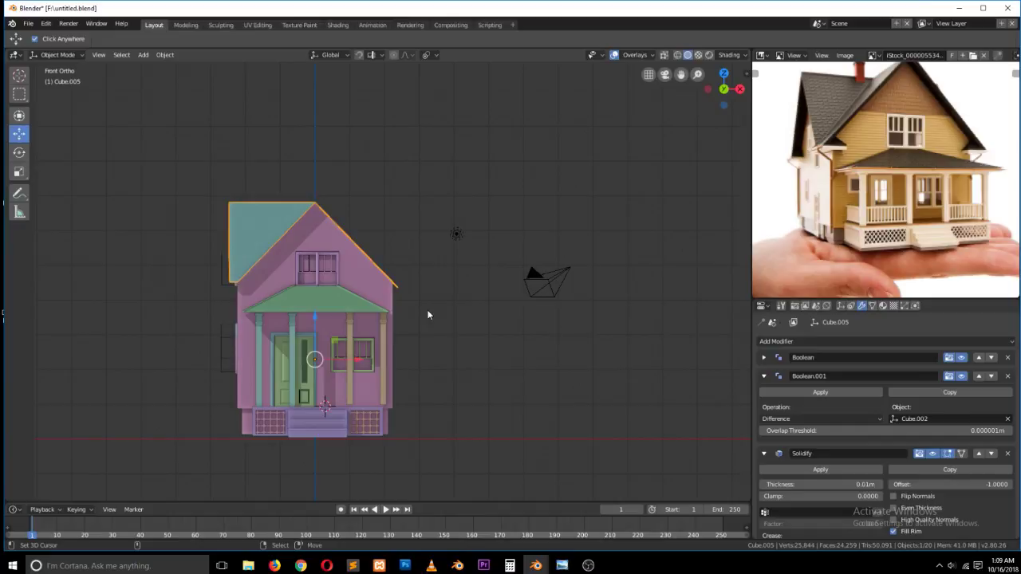
pyautogui.click(258, 332)
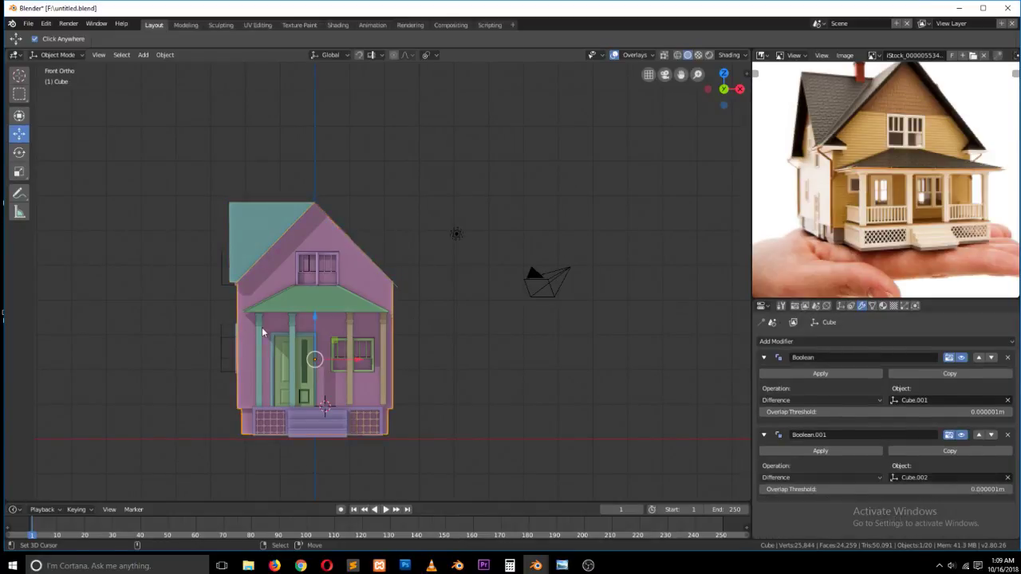
pyautogui.click(260, 330)
pyautogui.hotkey('shift', 'd')
pyautogui.rightClick(285, 342)
pyautogui.scroll(4, 350, 329)
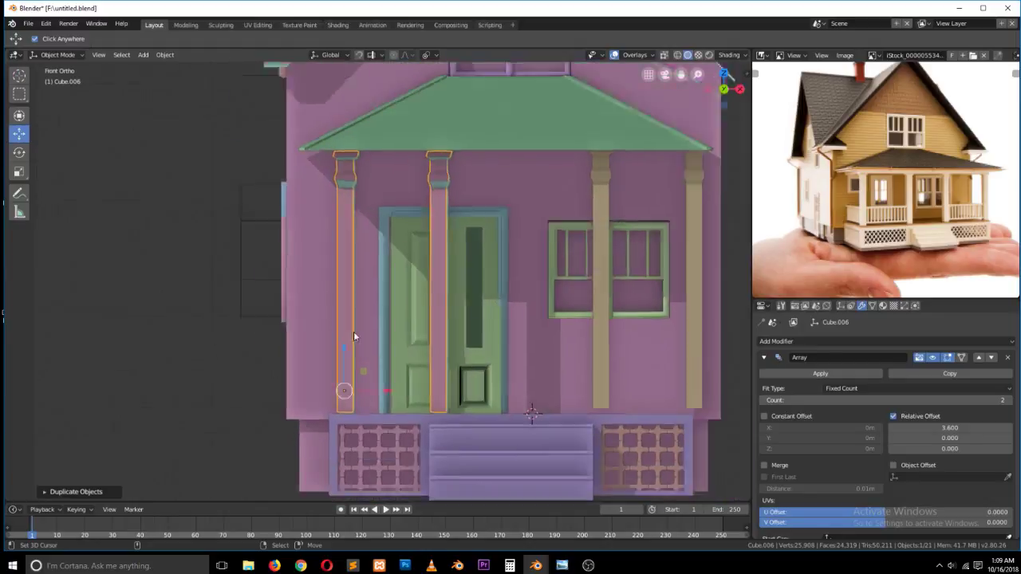
pyautogui.scroll(-1, 450, 271)
pyautogui.press('s')
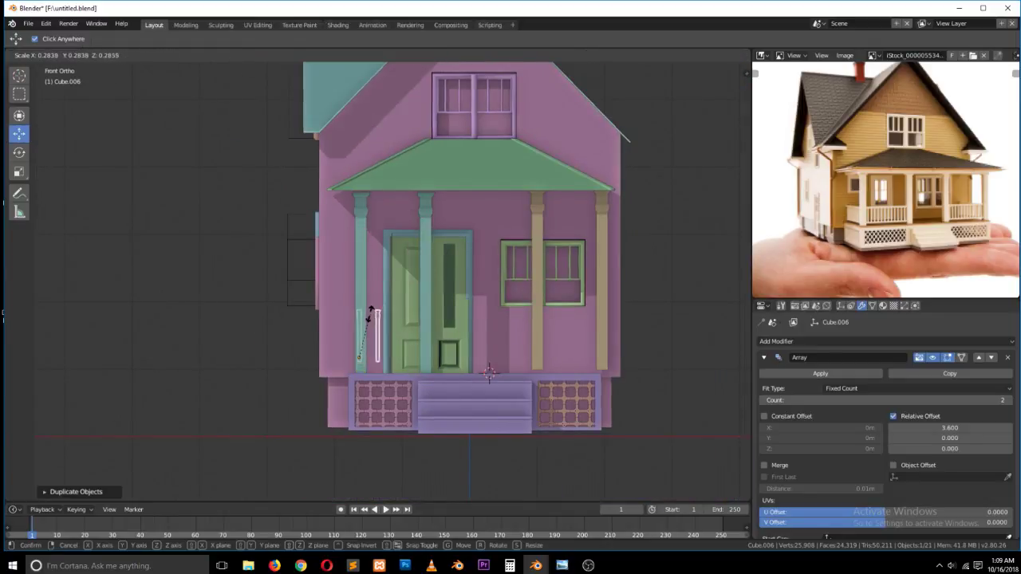
pyautogui.click(375, 329)
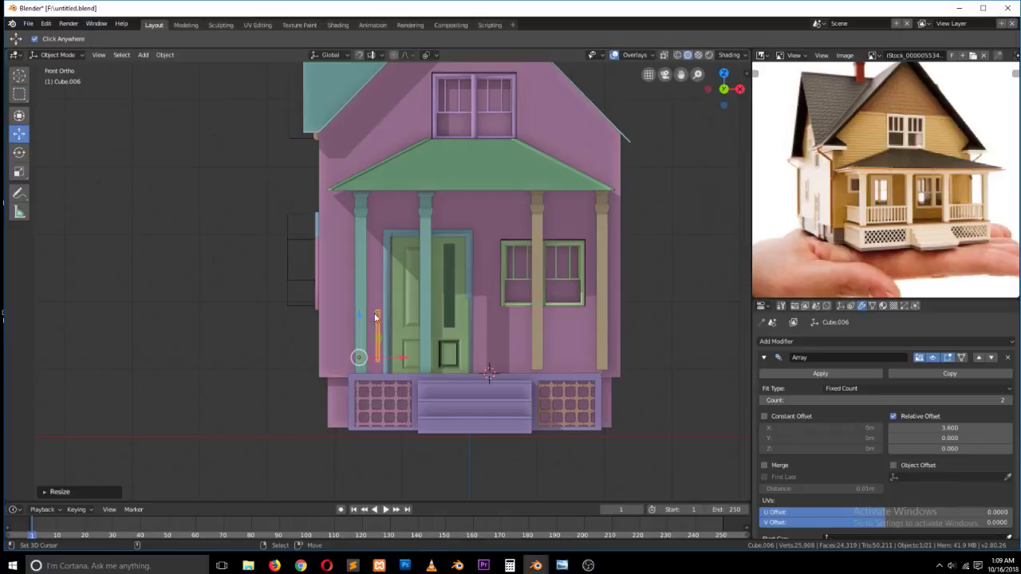
# - Move the small railing posts down onto the porch floor between the two door-side columns and shrink them a little more
pyautogui.press('g')
pyautogui.click(414, 311)
pyautogui.press('s')
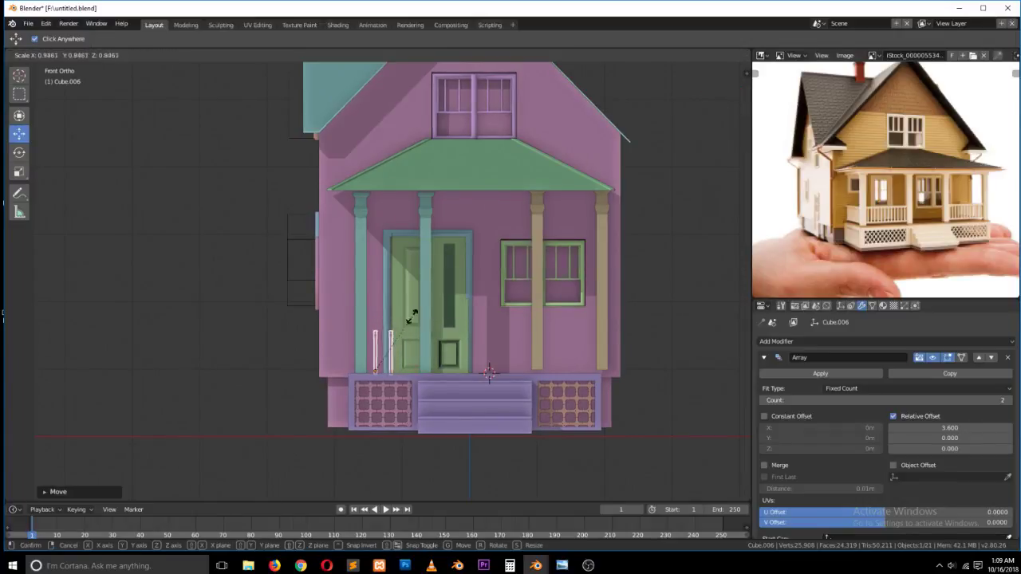
pyautogui.click(408, 328)
pyautogui.moveTo(407, 329); pyautogui.dragTo(409, 351, button='middle')
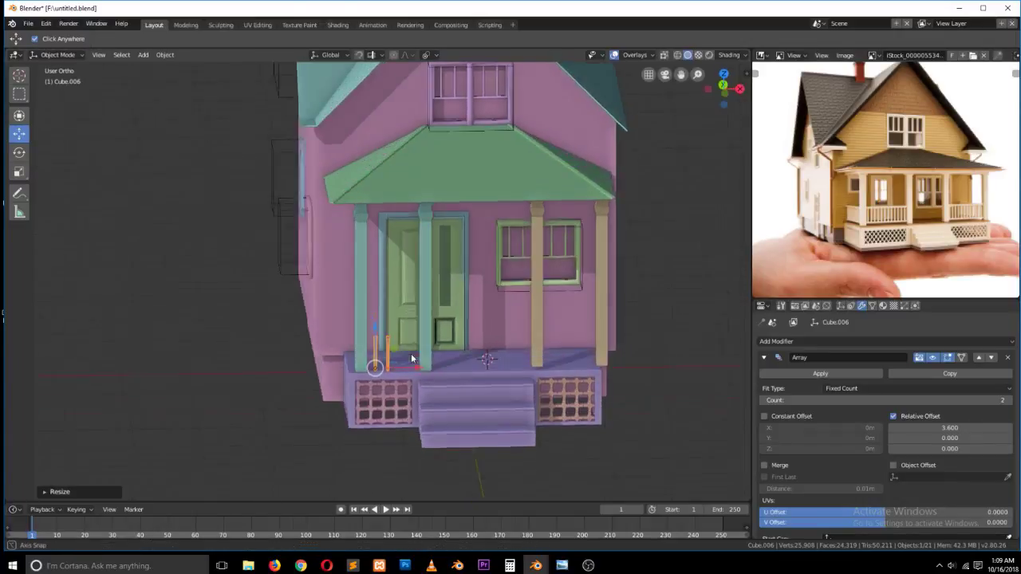
# - Scale the railing posts down further and position them next to the corner porch column
pyautogui.press('KP_Decimal')
pyautogui.scroll(-4, 428, 342)
pyautogui.press('s')
pyautogui.press('Escape')
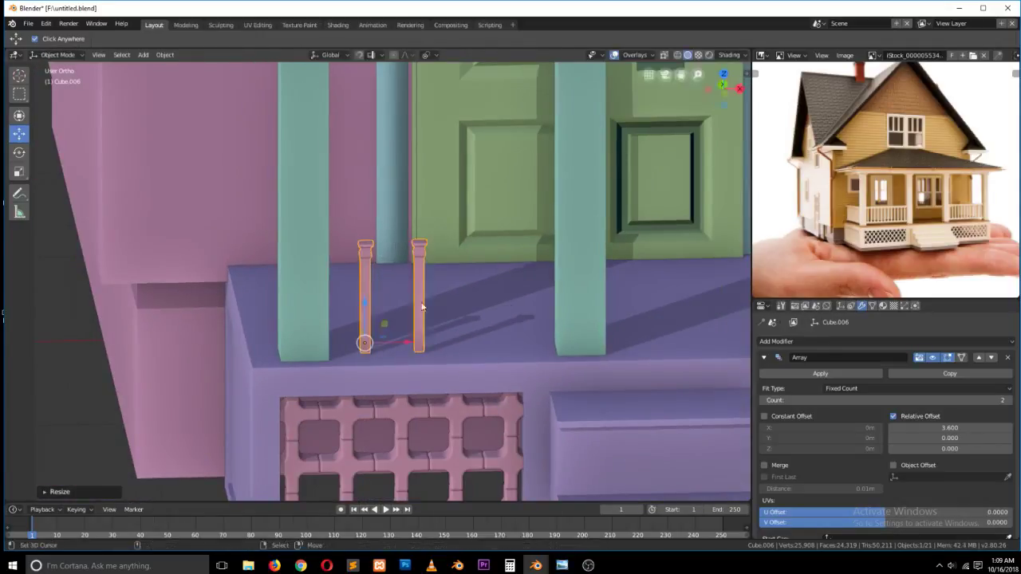
pyautogui.press('s')
pyautogui.click(413, 303)
pyautogui.press('g')
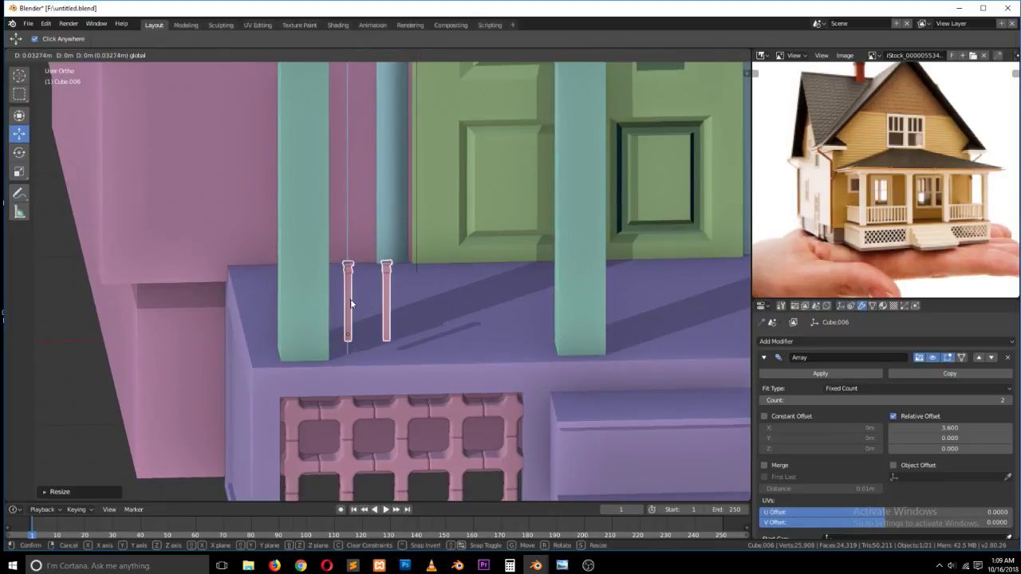
pyautogui.click(349, 302)
# - Open the small railing post's mesh for editing with face selection active
pyautogui.scroll(3, 358, 346)
pyautogui.press('Tab')
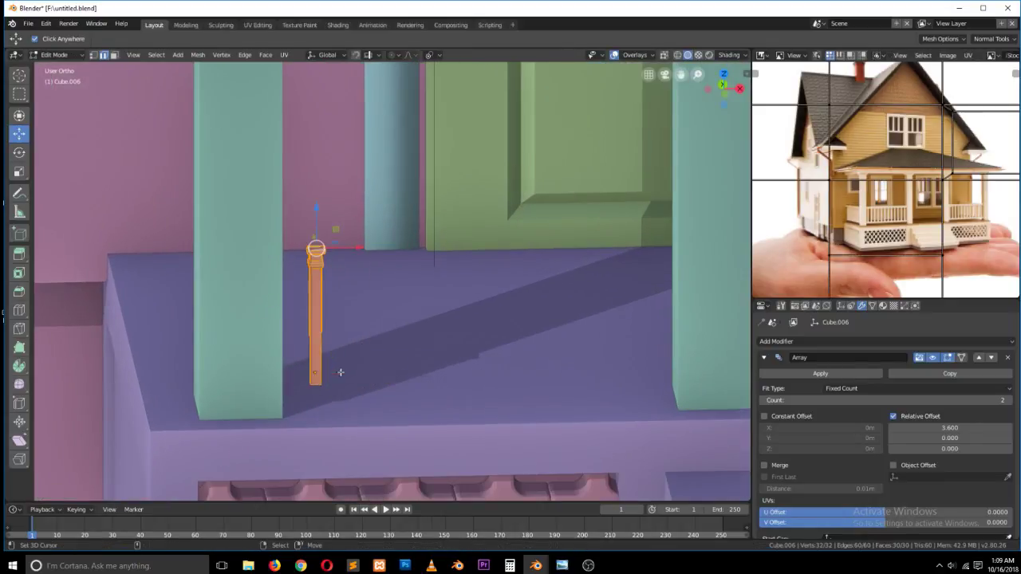
pyautogui.scroll(1, 343, 300)
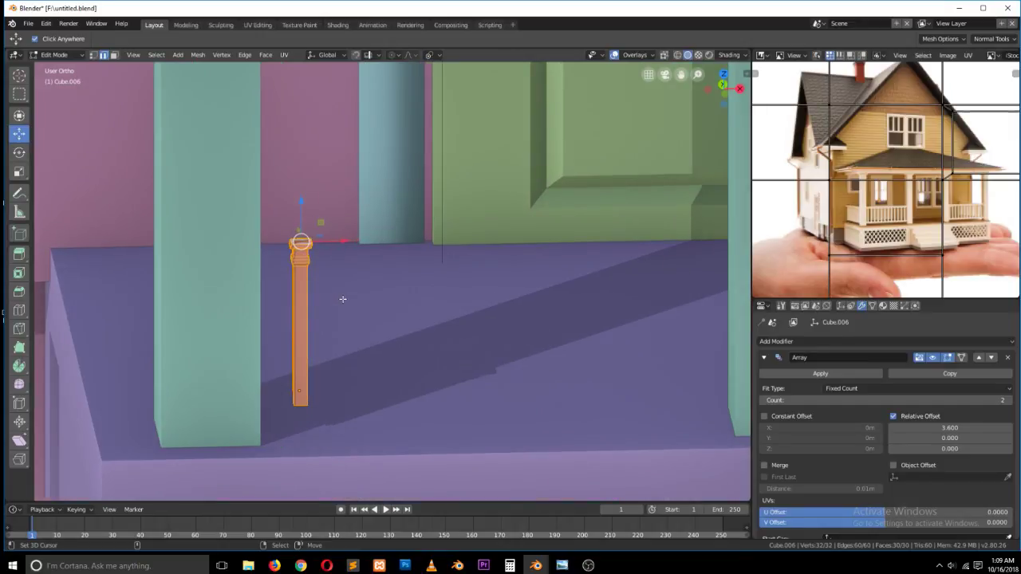
pyautogui.click(114, 55)
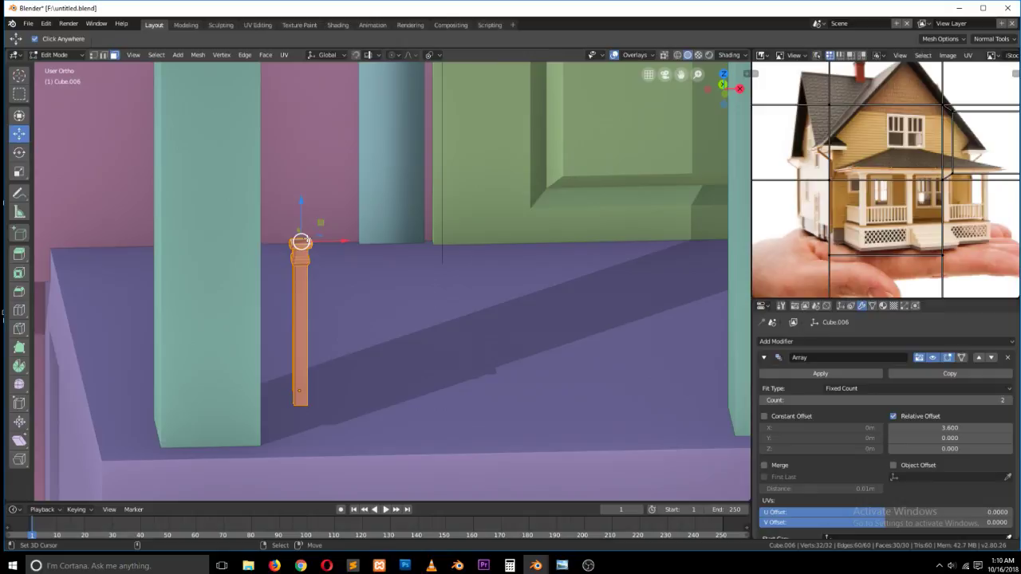
pyautogui.hotkey('shift', 'd')
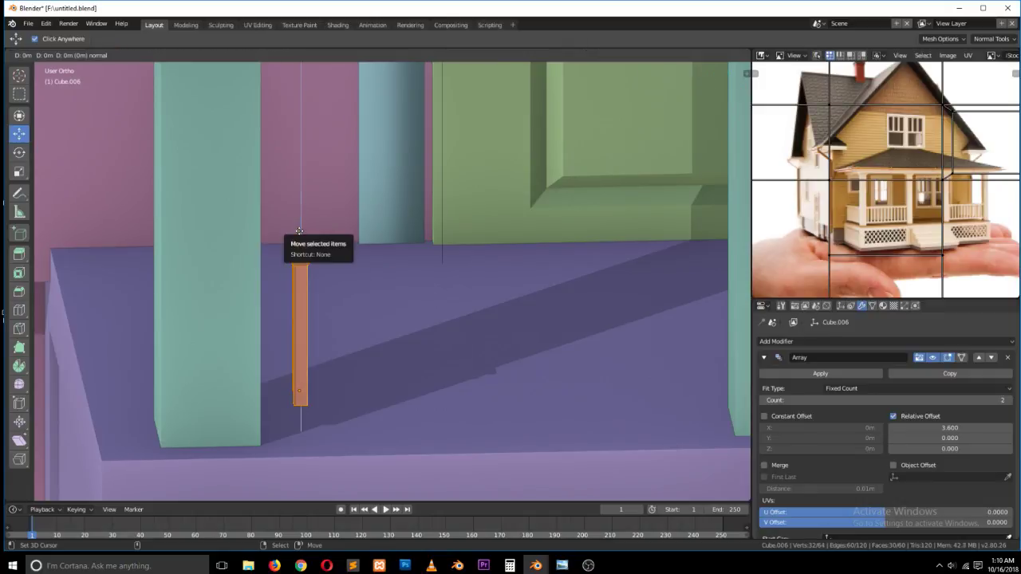
pyautogui.click(331, 219)
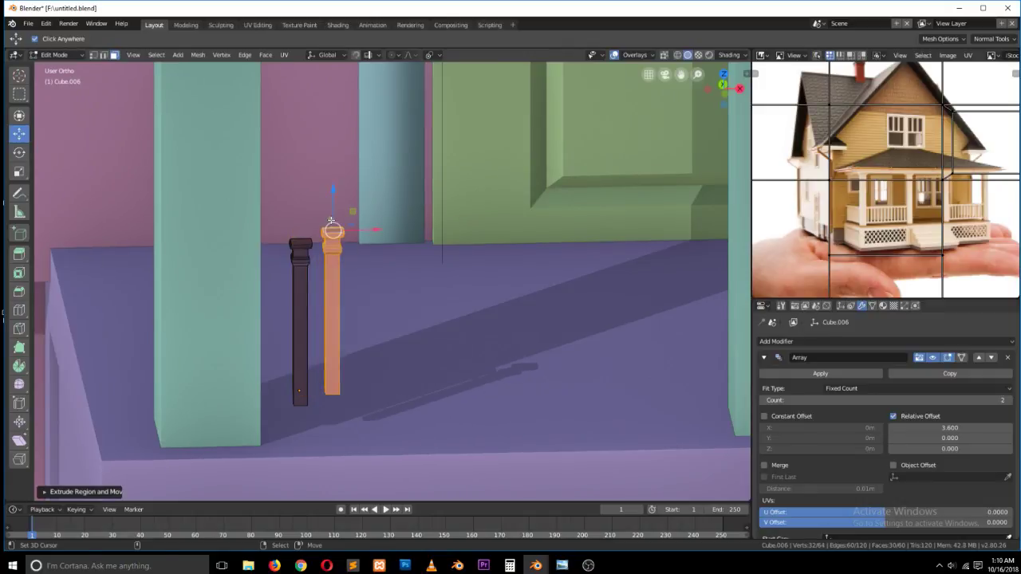
pyautogui.hotkey('ctrl', 'z')
# - Extrude the railing post's top face slightly upward to form a square cap
pyautogui.click(301, 240)
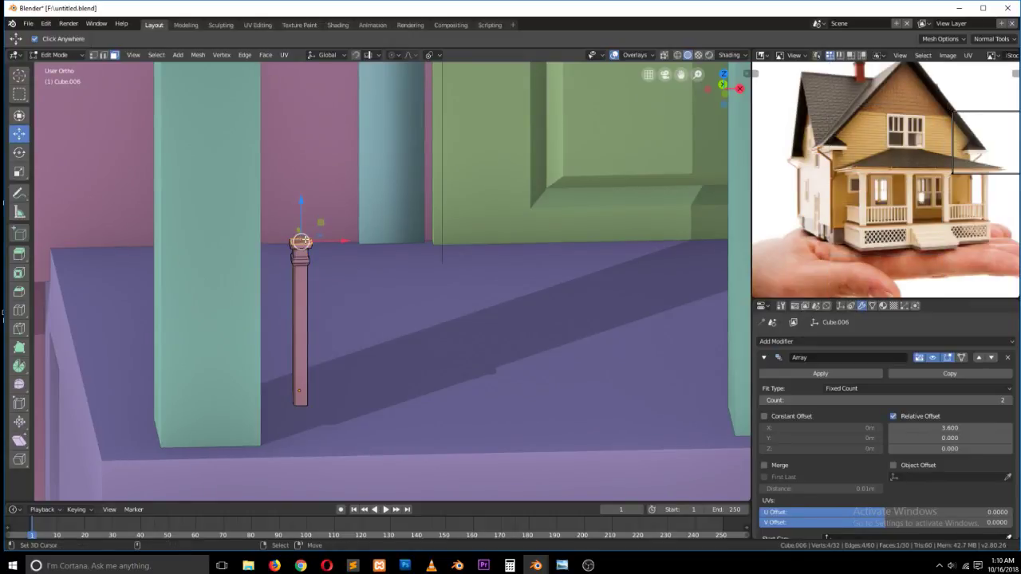
pyautogui.press('e')
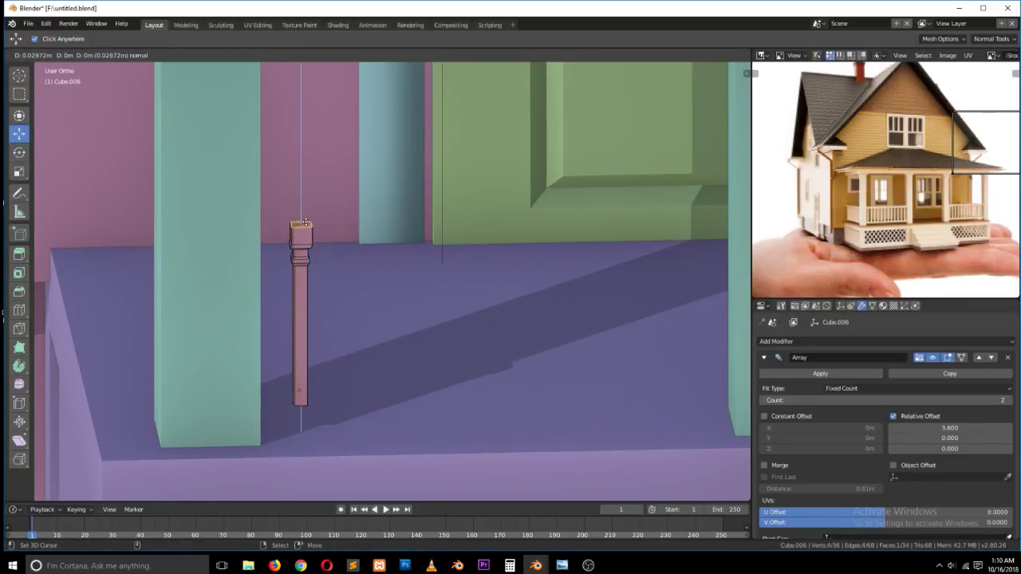
pyautogui.click(305, 231)
pyautogui.moveTo(305, 229); pyautogui.dragTo(288, 218, button='middle')
pyautogui.scroll(3, 307, 214)
pyautogui.scroll(2, 309, 214)
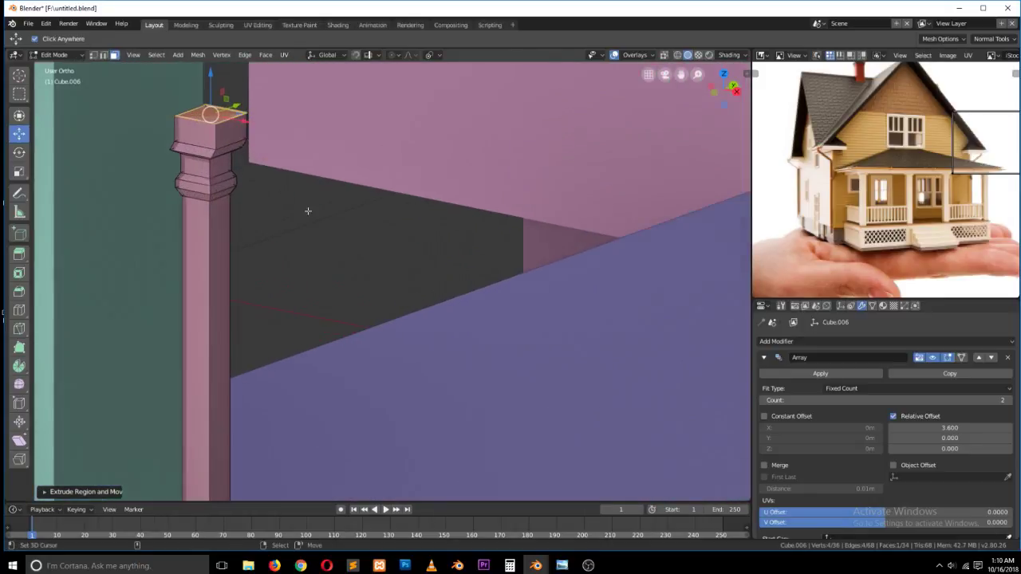
# - Inset the cap's side face that points along the porch front and extrude it outward as a short rail
pyautogui.click(230, 132)
pyautogui.press('i')
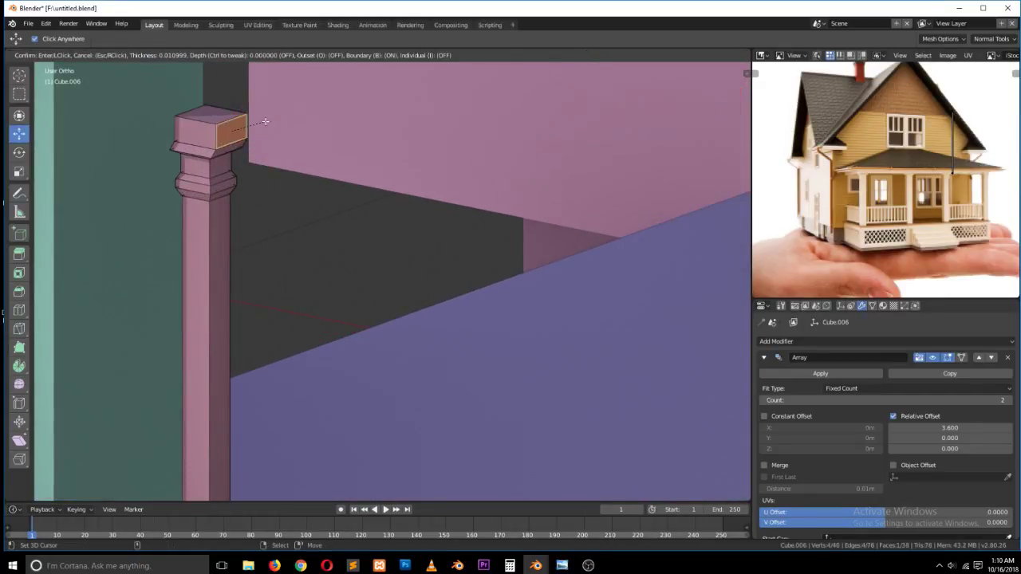
pyautogui.click(241, 133)
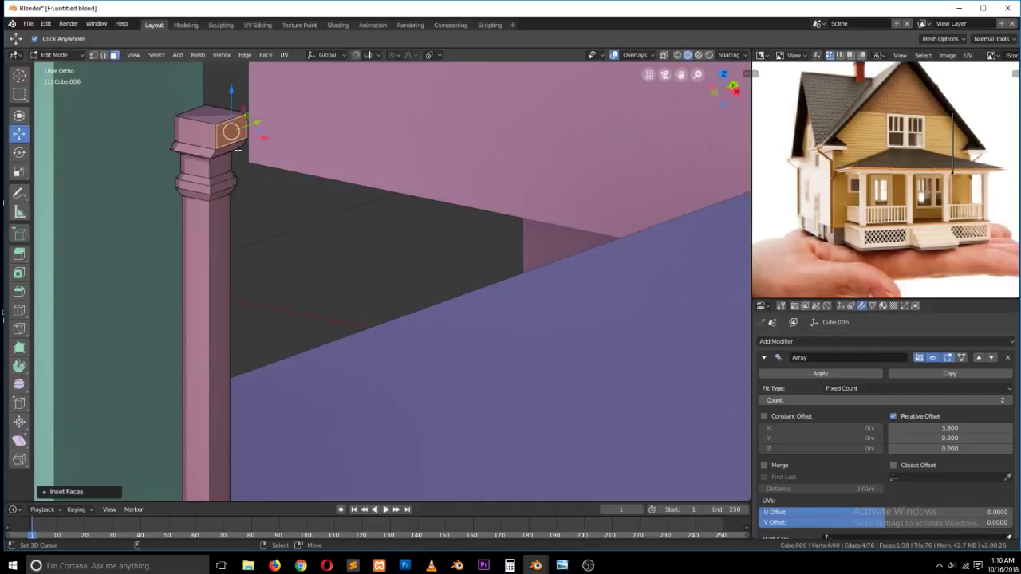
pyautogui.press('e')
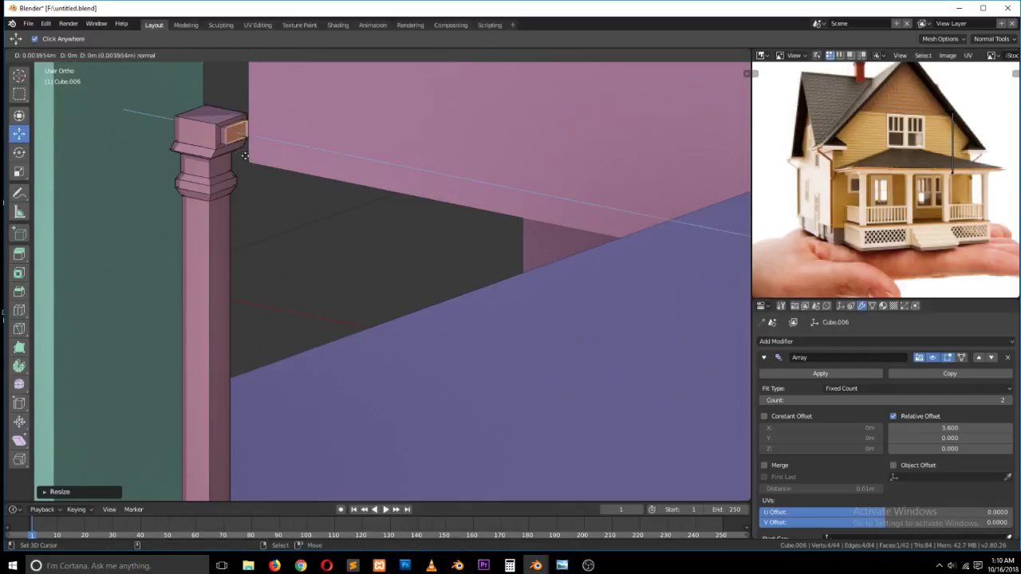
pyautogui.click(307, 187)
pyautogui.scroll(-3, 312, 231)
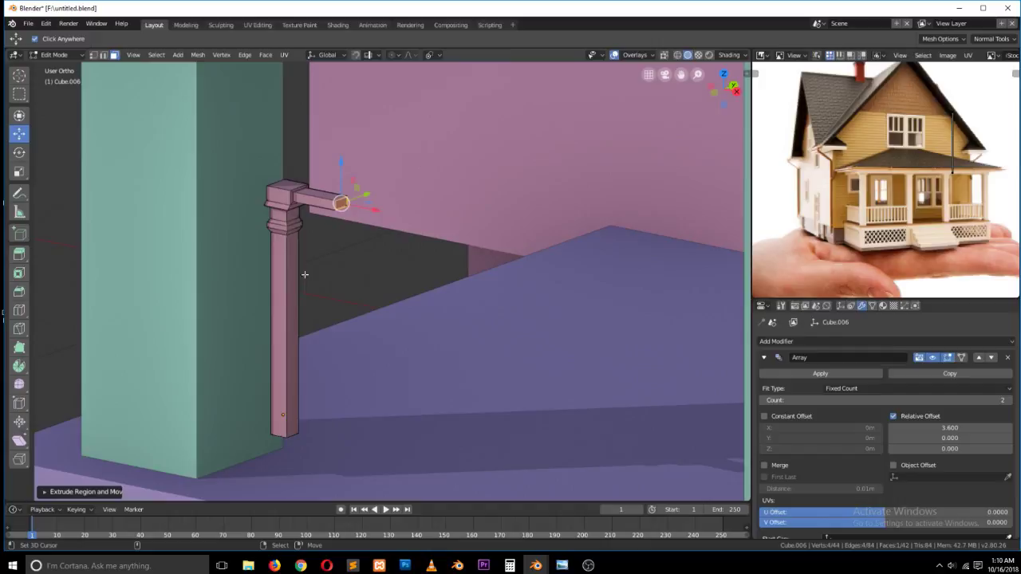
# - Cut an edge loop around the railing post near its base, with face selection active
pyautogui.hotkey('ctrl', 'r')
pyautogui.click(285, 414)
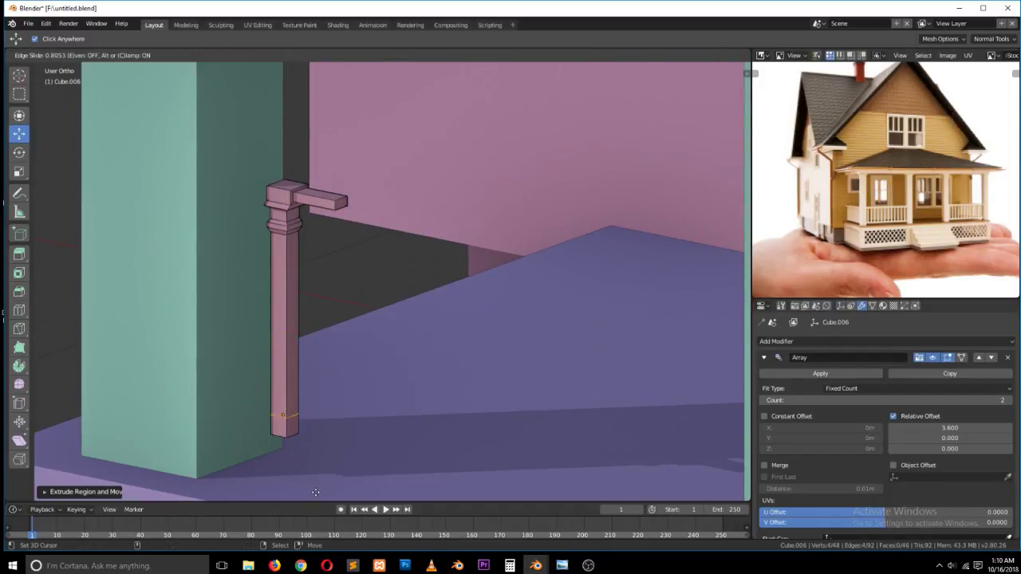
pyautogui.click(316, 493)
pyautogui.click(113, 56)
# - Inset and shrink the post base's side face below the upper rail, and extrude it outward as a short lower rail
pyautogui.click(295, 428)
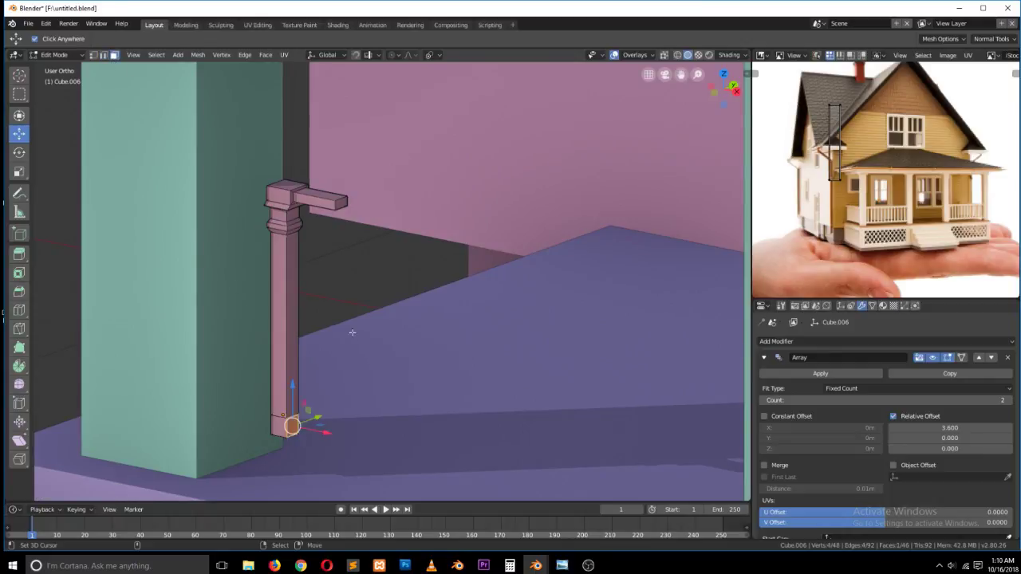
pyautogui.press('i')
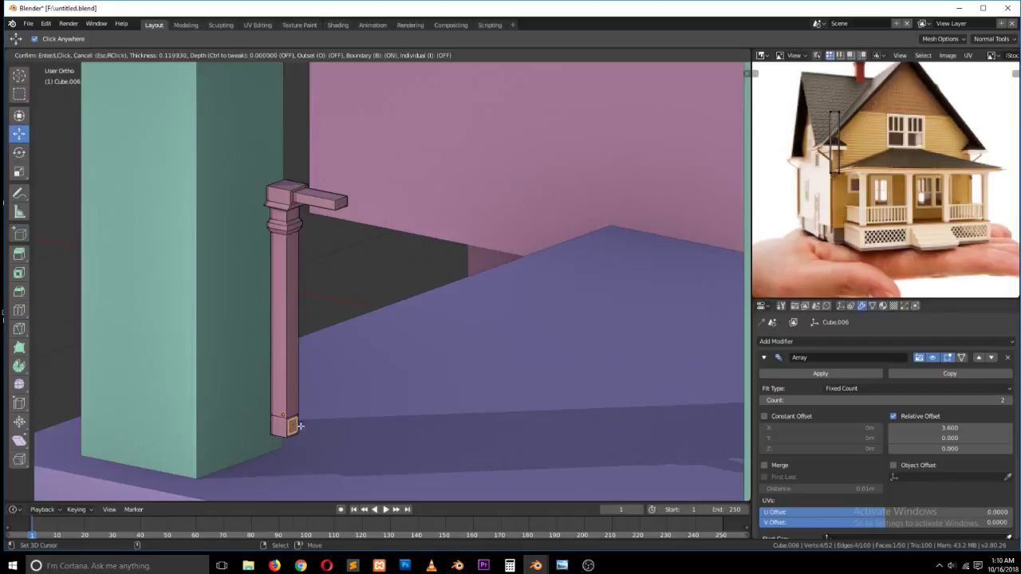
pyautogui.click(294, 427)
pyautogui.press('s')
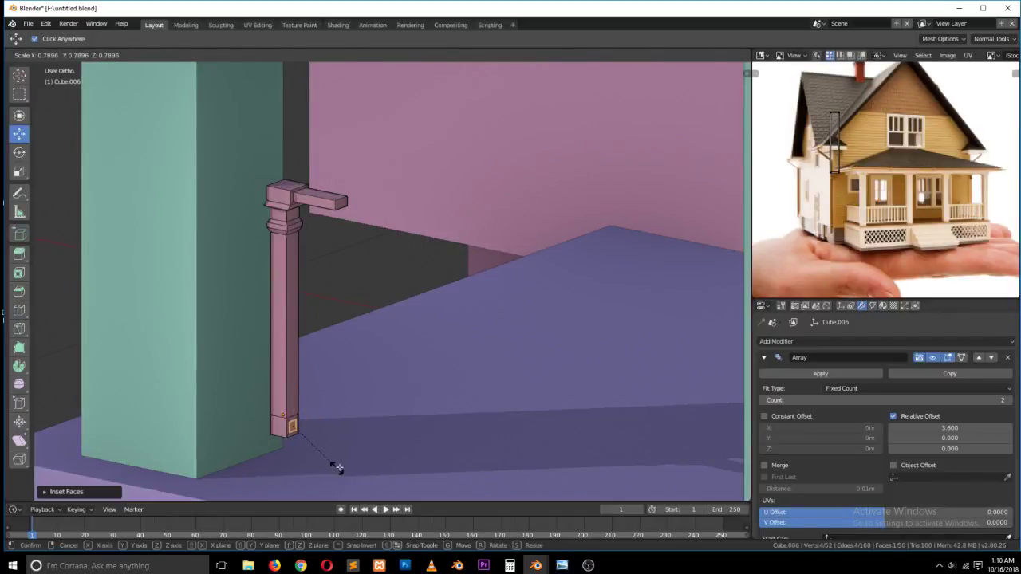
pyautogui.click(323, 447)
pyautogui.press('e')
pyautogui.click(357, 437)
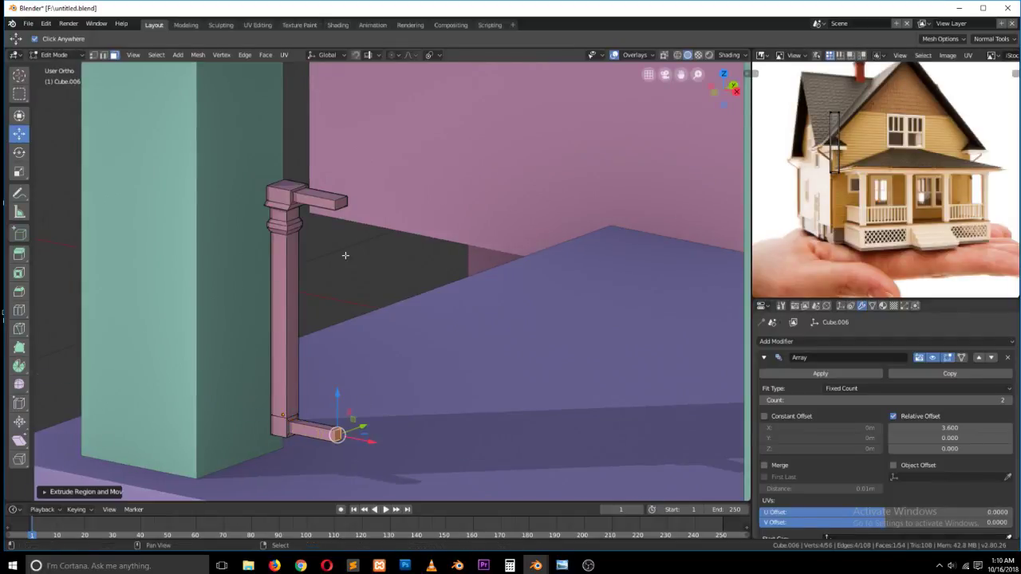
# - Align the end faces of the upper and lower rails by flattening them together along X
pyautogui.keyDown('shift'); pyautogui.click(344, 203); pyautogui.keyUp('shift')
pyautogui.press('KP_1')
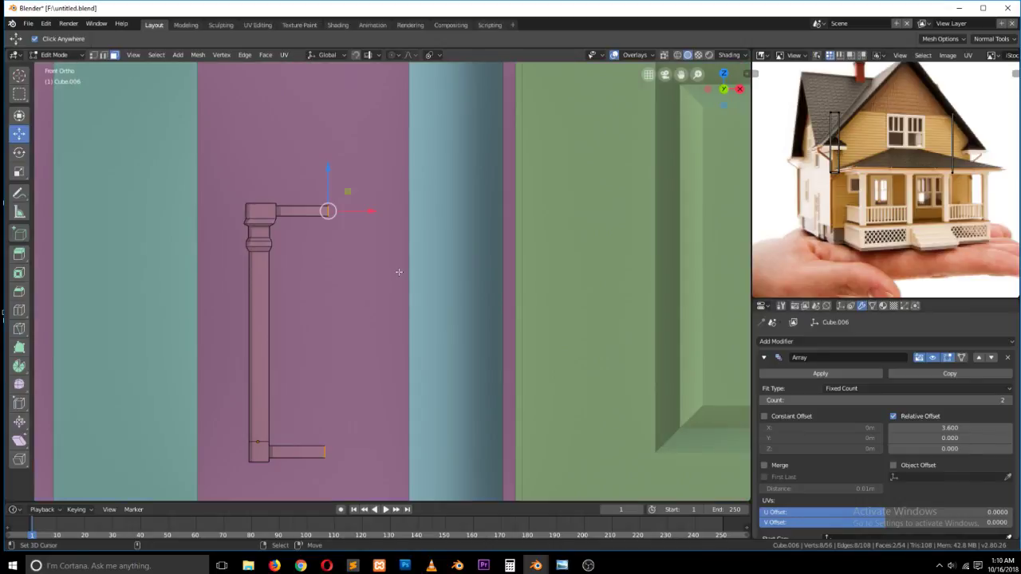
pyautogui.press('s')
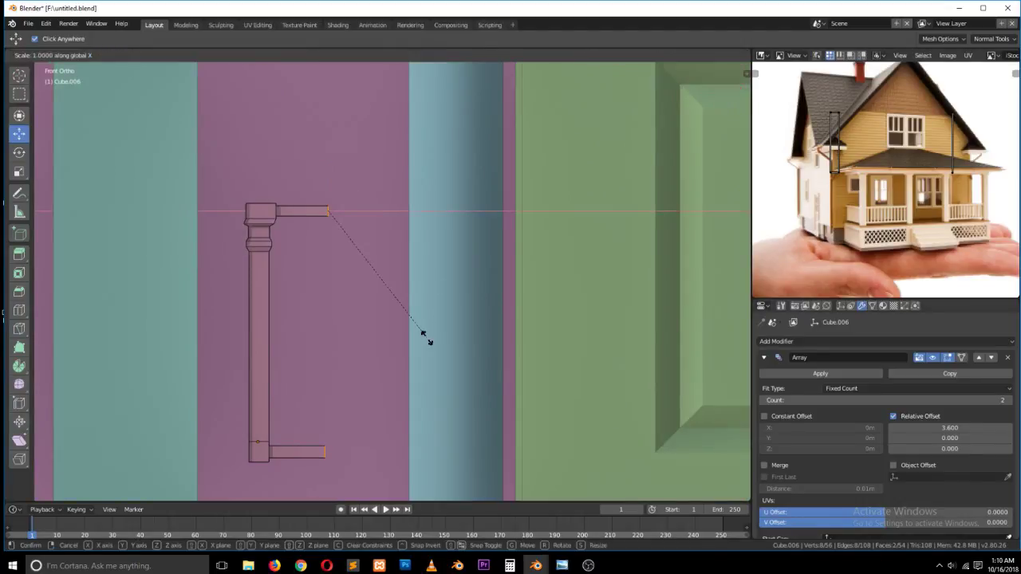
pyautogui.click(424, 334)
pyautogui.press('Tab')
pyautogui.moveTo(427, 337); pyautogui.dragTo(399, 371, button='middle')
pyautogui.scroll(2, 382, 324)
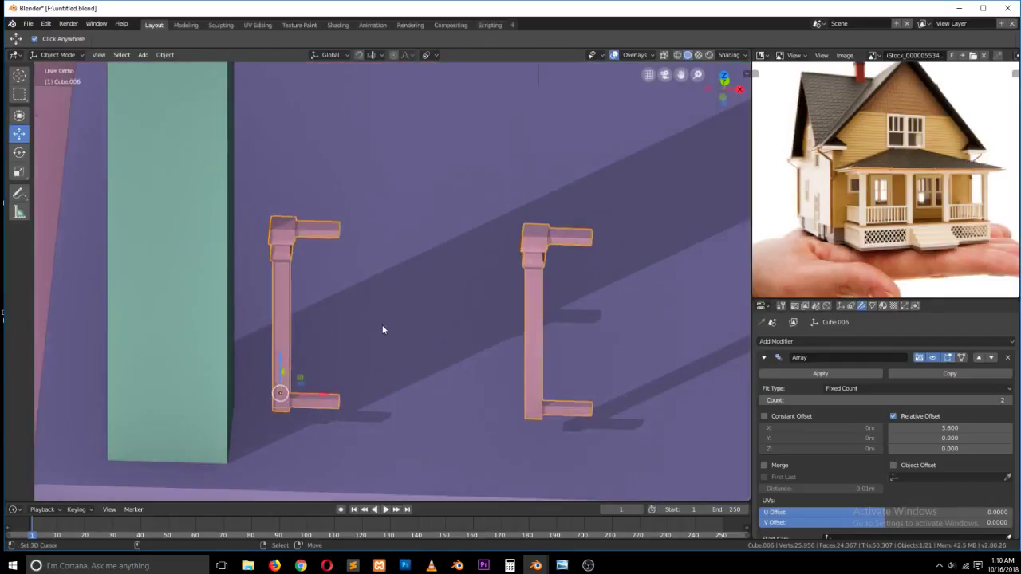
pyautogui.moveTo(266, 255); pyautogui.dragTo(297, 248, button='middle')
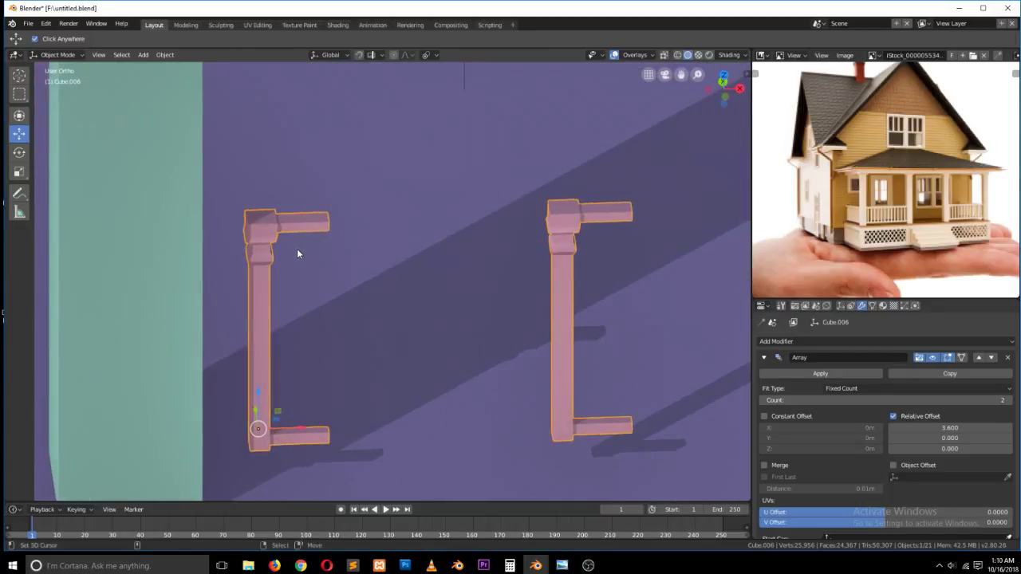
# - Duplicate both short rails and move the copies along X to the opposite side of the railing post
pyautogui.press('Tab')
pyautogui.moveTo(255, 222)
pyautogui.mouseDown(button='middle')
pyautogui.moveTo(243, 232)
pyautogui.moveTo(250, 236)
pyautogui.mouseUp(button='middle')
pyautogui.click(252, 239)
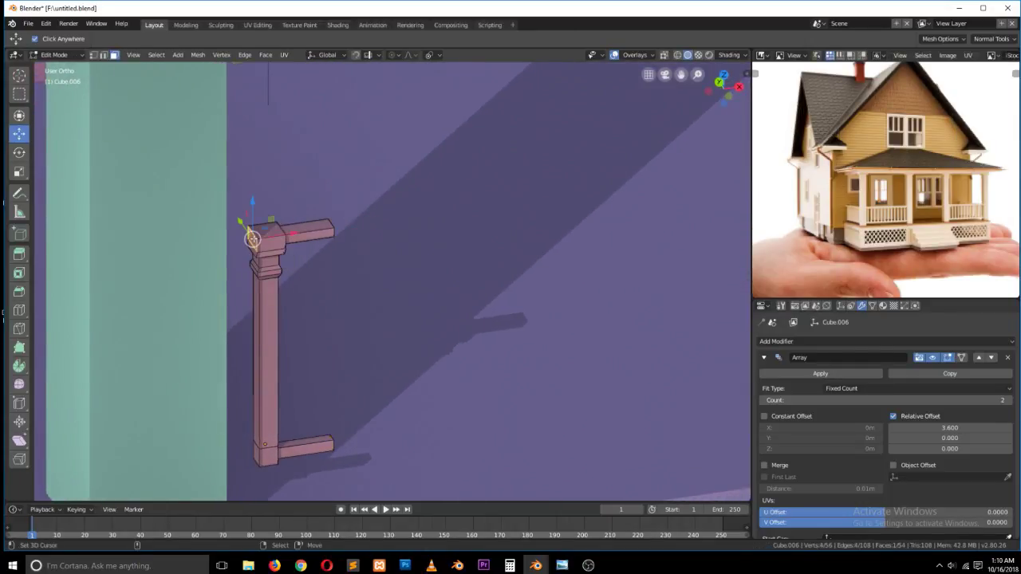
pyautogui.keyDown('alt'); pyautogui.click(317, 239); pyautogui.keyUp('alt')
pyautogui.hotkey('shift', 'd')
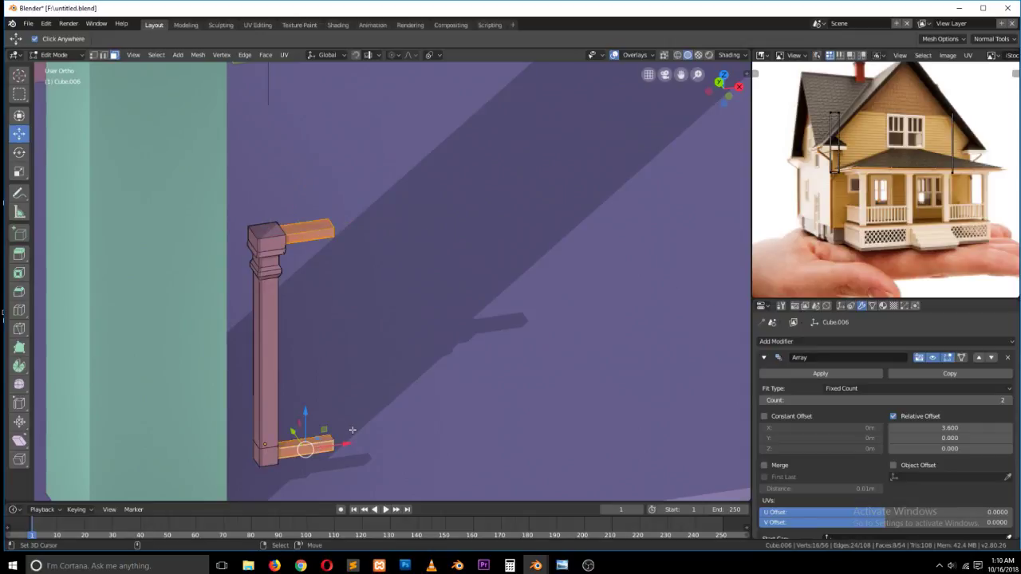
pyautogui.click(352, 431)
pyautogui.press('g')
pyautogui.press('x')
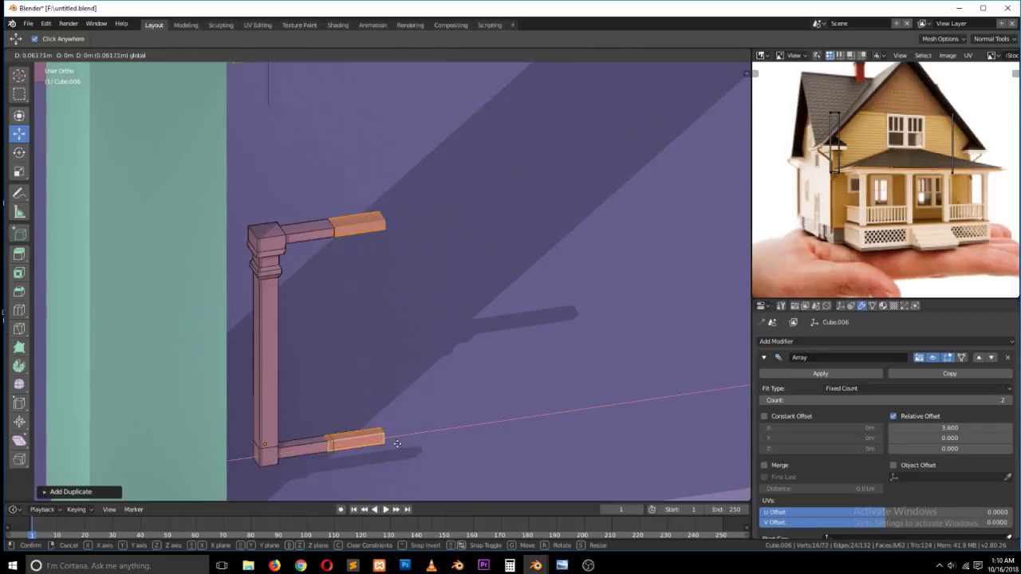
pyautogui.click(274, 472)
pyautogui.scroll(-5, 296, 406)
pyautogui.press('Tab')
# - Shift the railing closer to the corner column and set its array's relative X offset to 0.7
pyautogui.moveTo(304, 394); pyautogui.dragTo(275, 376, button='middle')
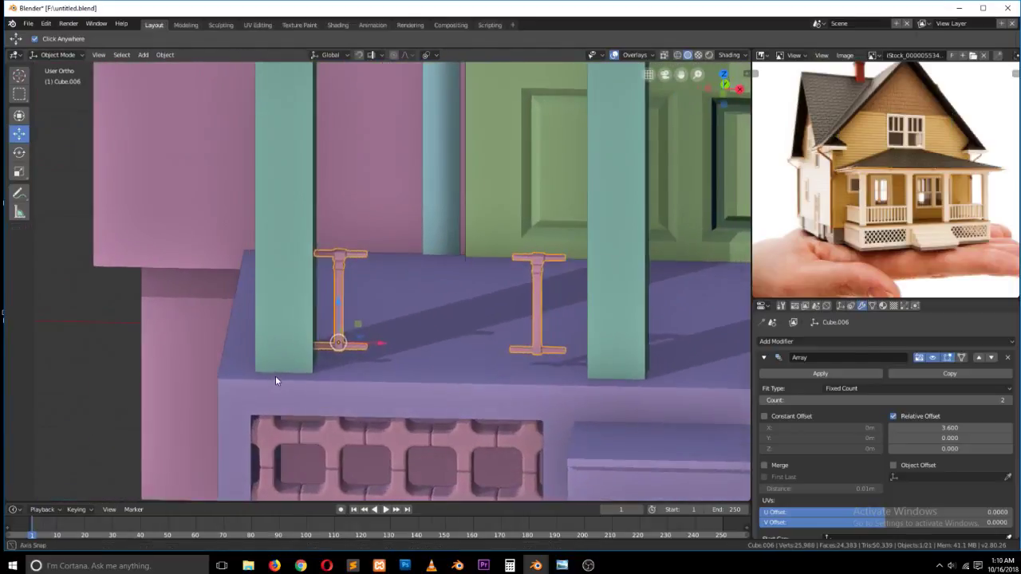
pyautogui.moveTo(372, 348); pyautogui.dragTo(363, 351)
pyautogui.moveTo(953, 429); pyautogui.dragTo(933, 429)
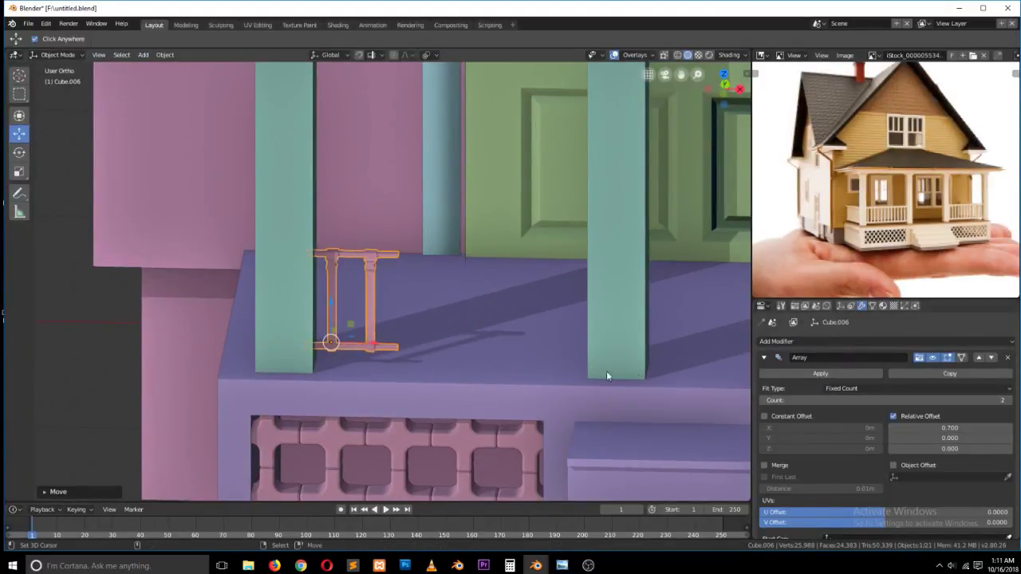
# - Raise the railing array's count to 7
pyautogui.click(1008, 401)
pyautogui.click(1008, 400)
pyautogui.write('4')
pyautogui.press('Return')
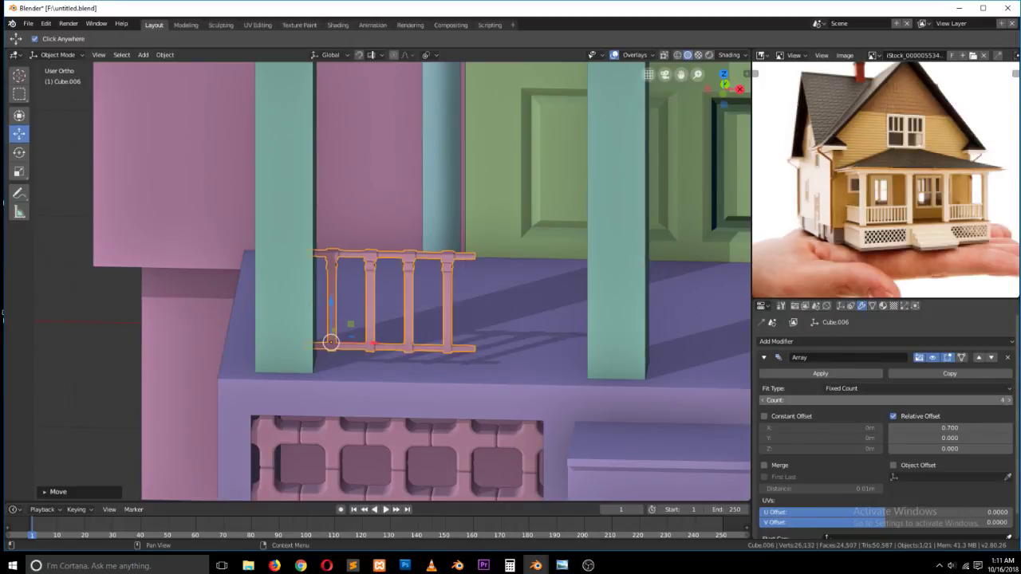
pyautogui.click(1008, 400)
pyautogui.click(1008, 401)
pyautogui.click(1008, 401)
# - Shorten the two rails facing away from the corner column by moving their end faces about 0.03 m back along X
pyautogui.scroll(4, 431, 285)
pyautogui.press('Tab')
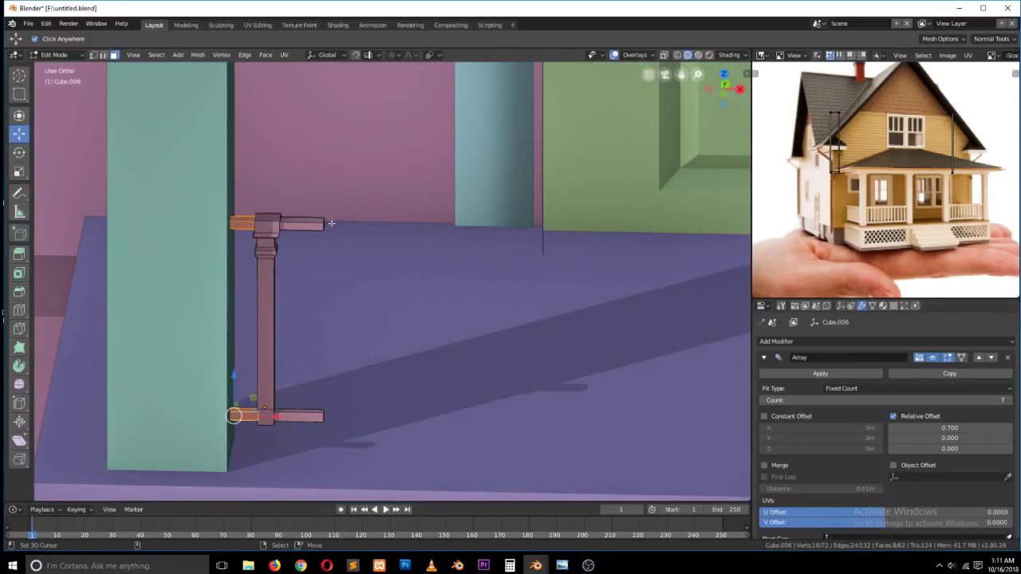
pyautogui.moveTo(324, 222); pyautogui.dragTo(324, 217, button='middle')
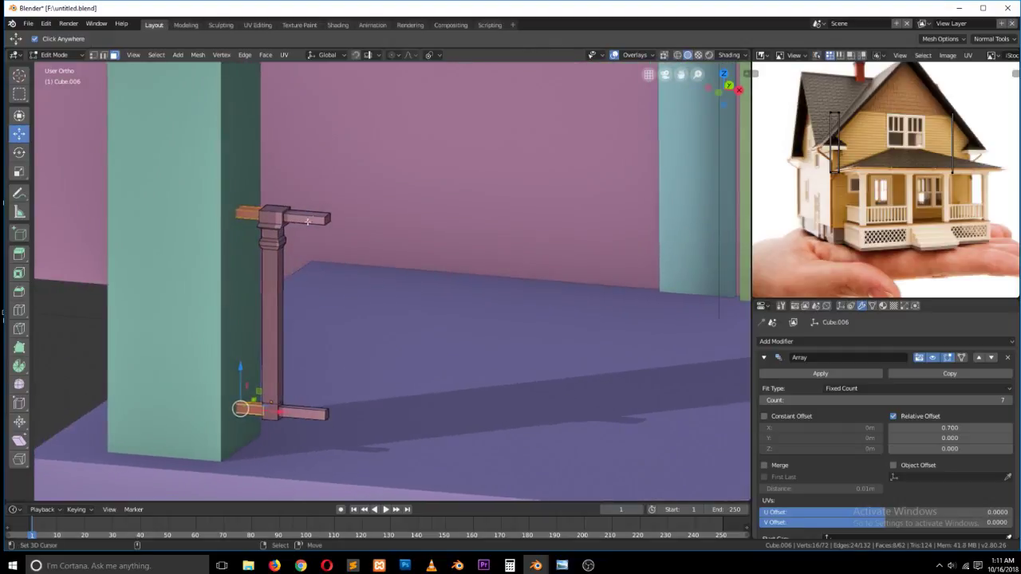
pyautogui.click(325, 218)
pyautogui.keyDown('shift'); pyautogui.click(326, 413); pyautogui.keyUp('shift')
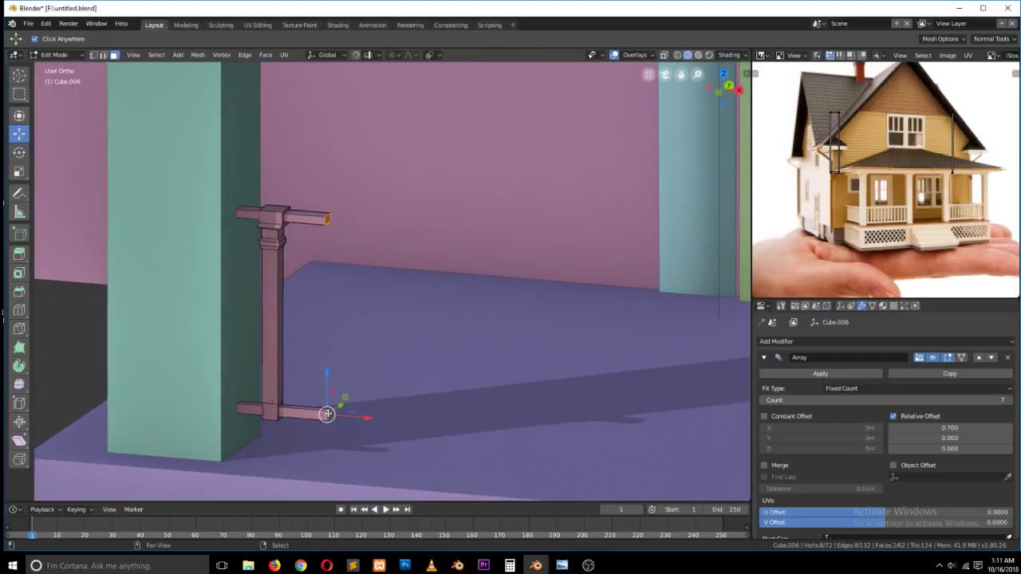
pyautogui.press('g')
pyautogui.press('x')
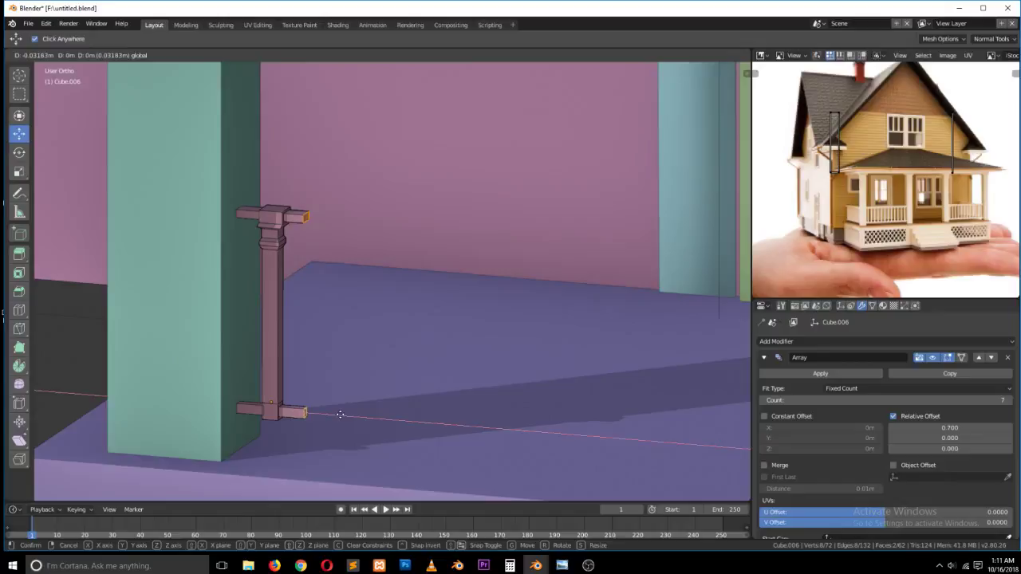
pyautogui.click(339, 415)
pyautogui.press('Tab')
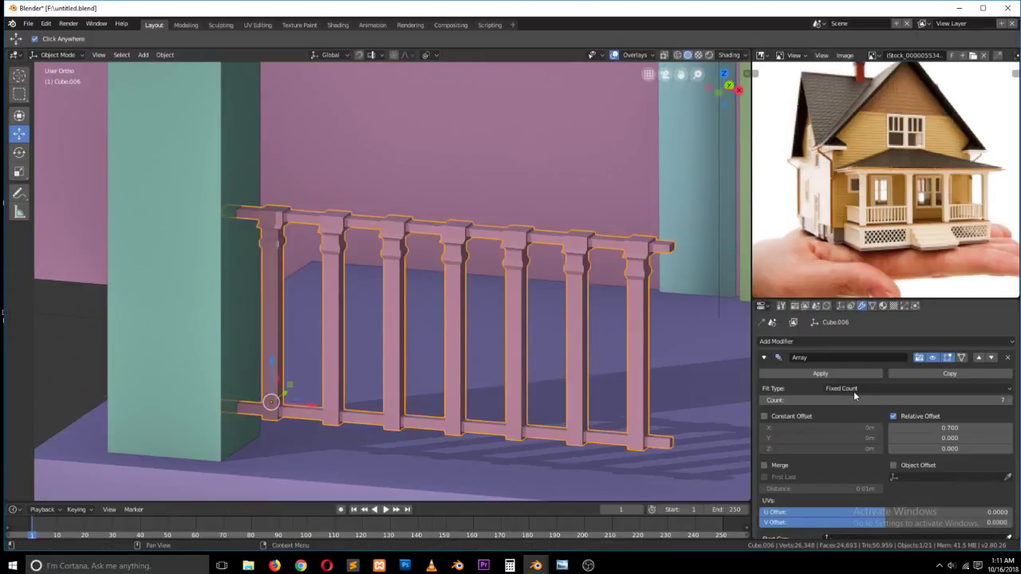
# - Move the same rail end faces further back along X so they project only slightly from the post
pyautogui.press('Tab')
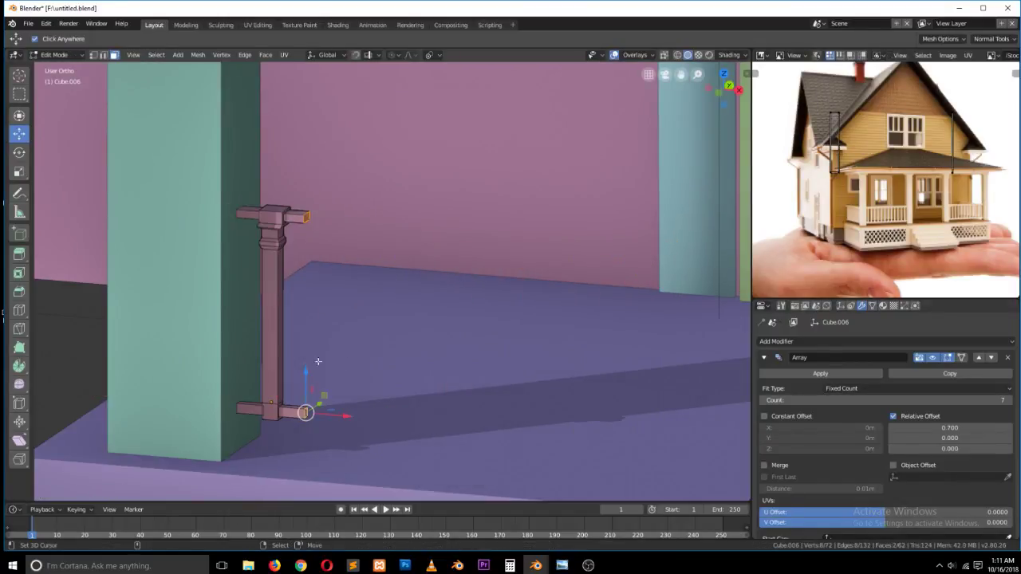
pyautogui.press('g')
pyautogui.press('x')
pyautogui.click(316, 420)
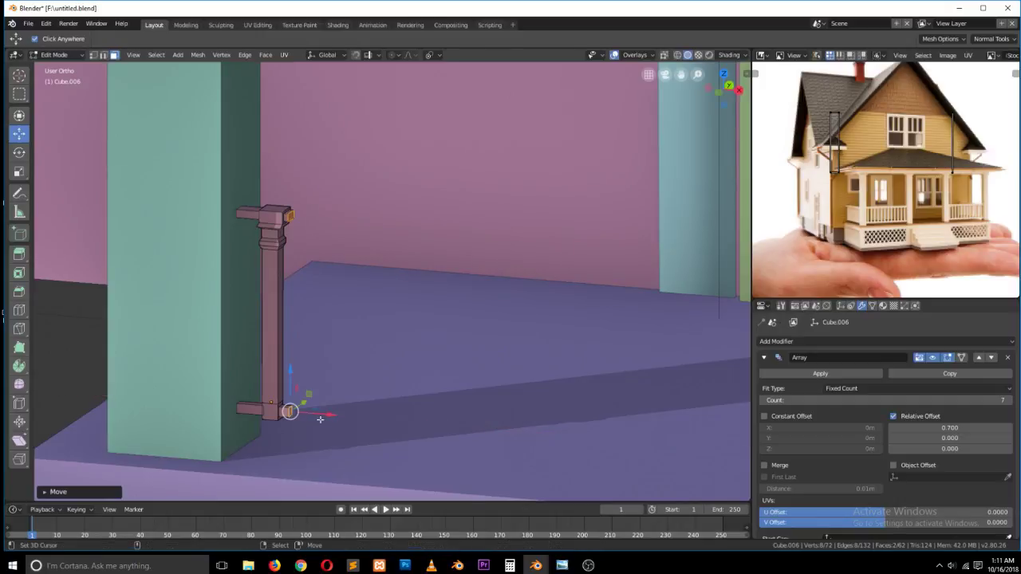
pyautogui.press('Tab')
pyautogui.scroll(-2, 562, 333)
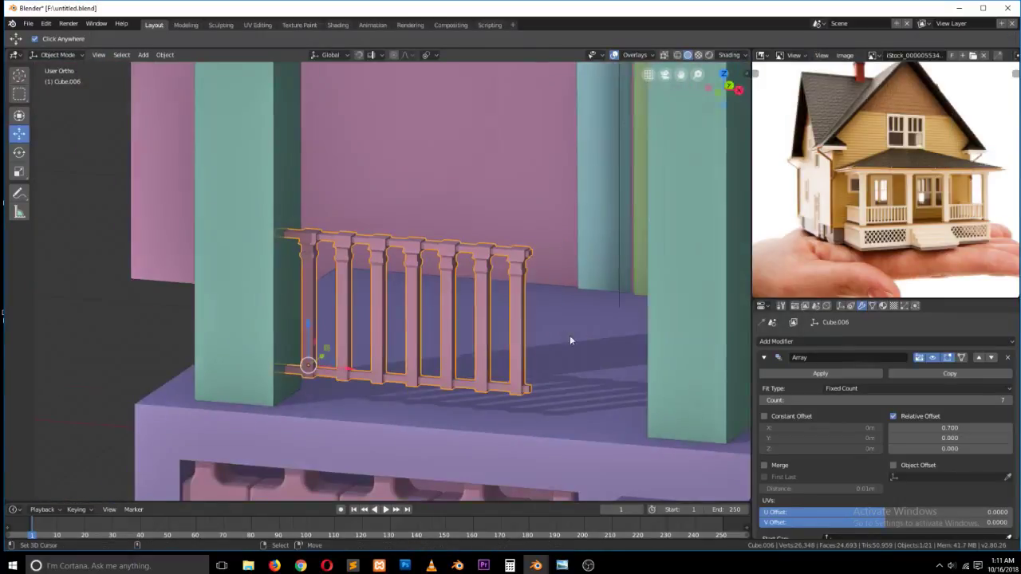
# - Set the railing array's relative X offset to 0.8
pyautogui.moveTo(562, 333); pyautogui.dragTo(603, 345, button='middle')
pyautogui.moveTo(935, 427); pyautogui.dragTo(1014, 431)
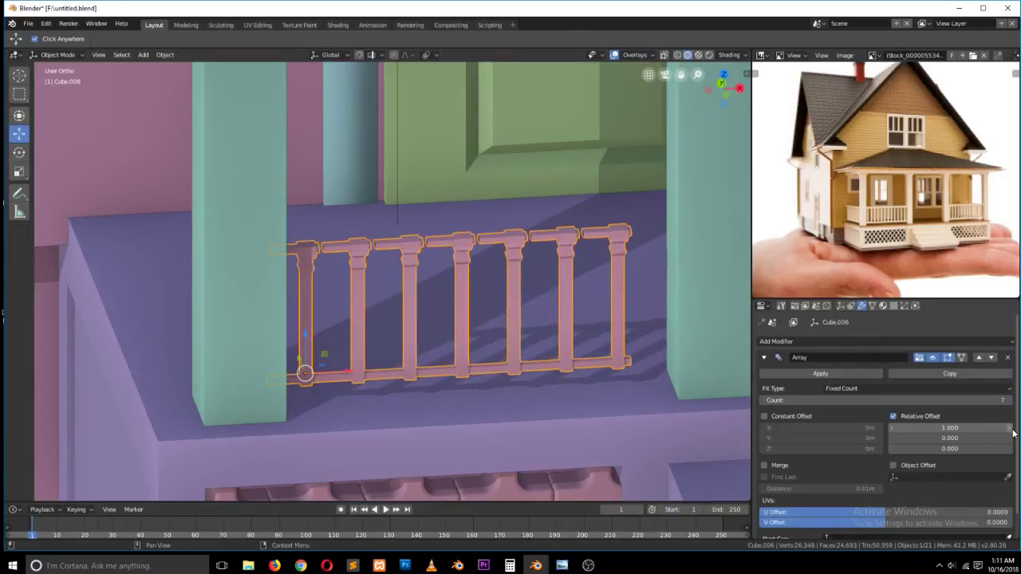
pyautogui.click(892, 429)
pyautogui.click(892, 429)
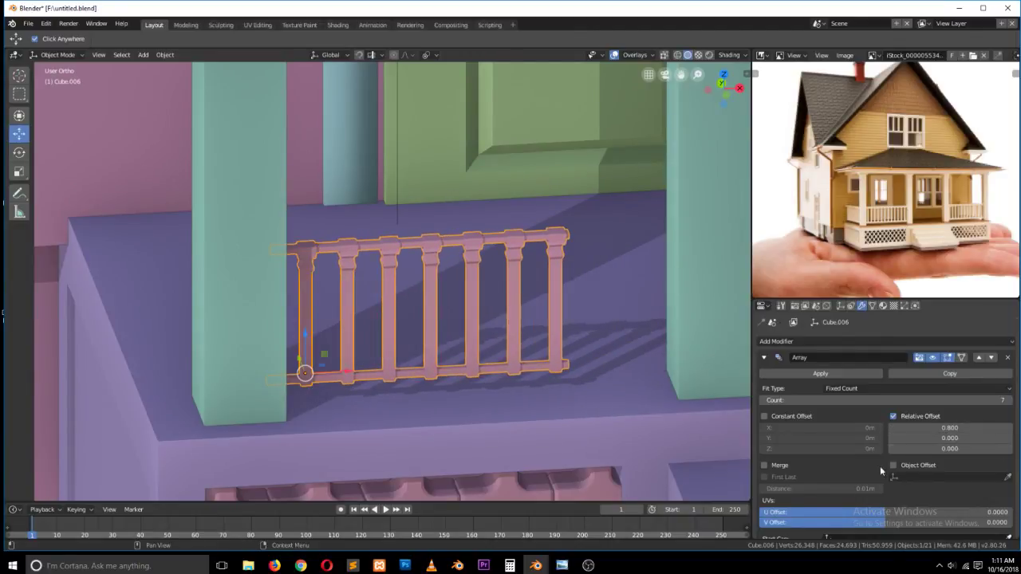
# - Enable Merge on the railing array and raise its count to 10
pyautogui.click(771, 469)
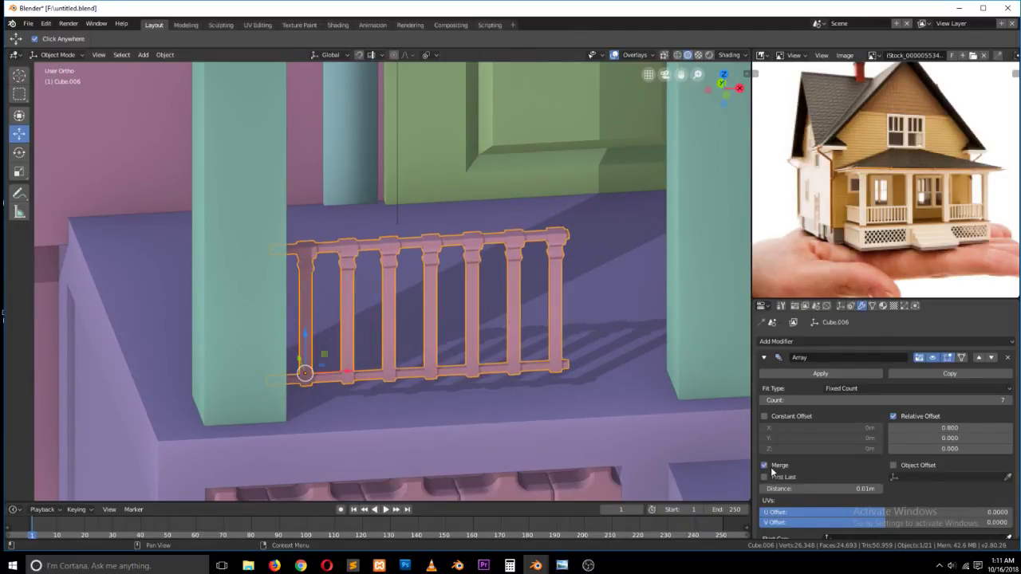
pyautogui.click(1009, 401)
pyautogui.click(1010, 401)
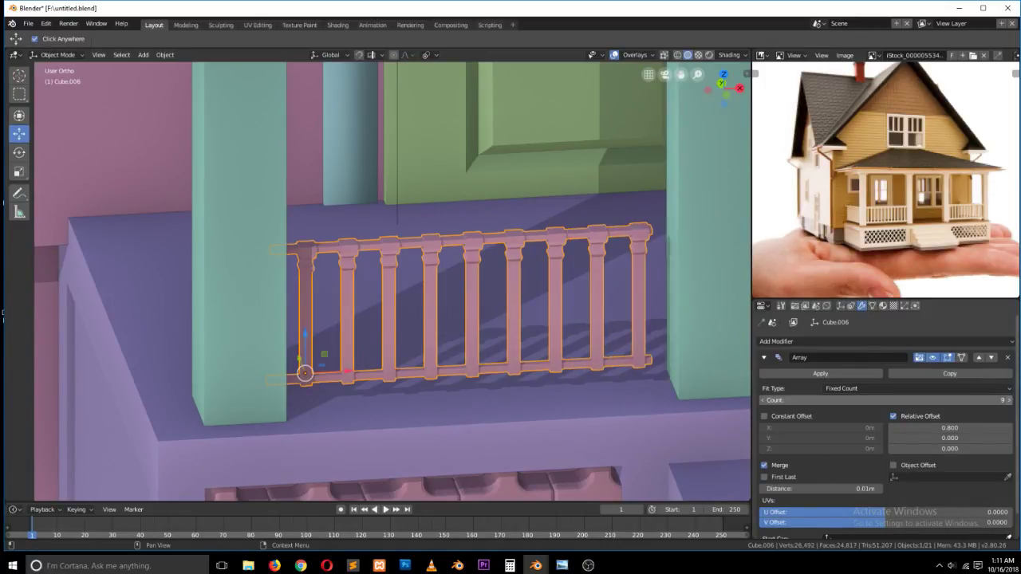
pyautogui.click(1010, 401)
# - Make a linked duplicate of the ten-post railing and move it along X between the opposite pair of porch columns
pyautogui.scroll(-2, 678, 357)
pyautogui.scroll(-3, 677, 356)
pyautogui.scroll(-3, 530, 312)
pyautogui.hotkey('alt', 'd')
pyautogui.rightClick(496, 290)
pyautogui.moveTo(410, 297); pyautogui.dragTo(660, 298)
pyautogui.scroll(-2, 645, 324)
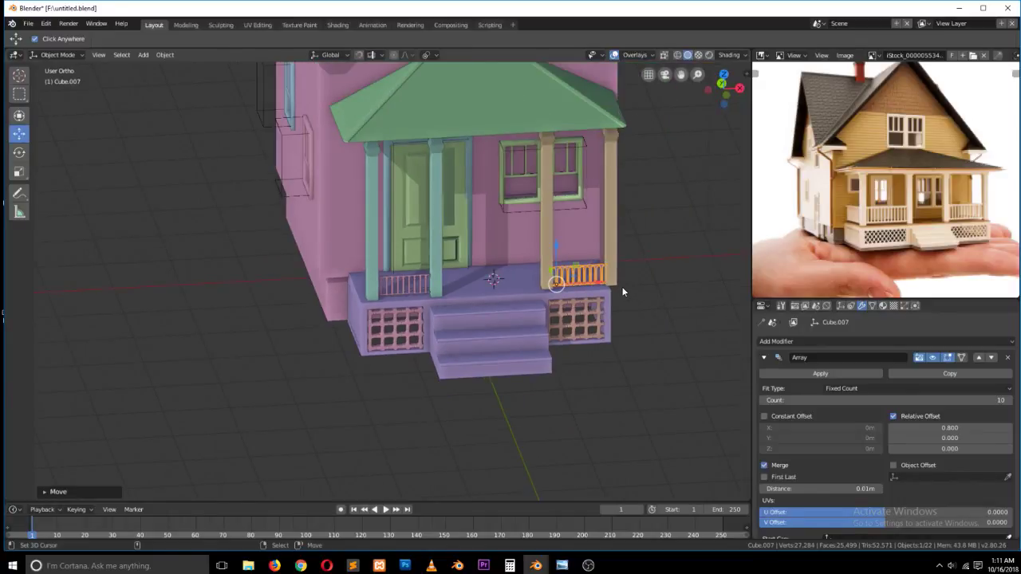
pyautogui.moveTo(622, 286); pyautogui.dragTo(586, 266, button='middle')
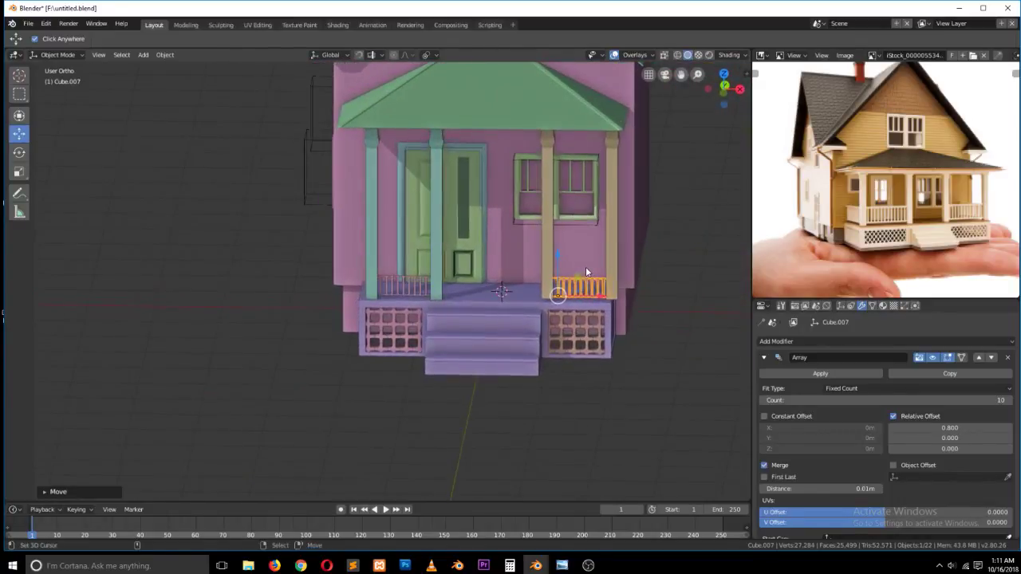
# - Scale the original railing beside the door up uniformly to about 1.8 times its size
pyautogui.click(431, 287)
pyautogui.click(430, 288)
pyautogui.click(415, 280)
pyautogui.click(394, 277)
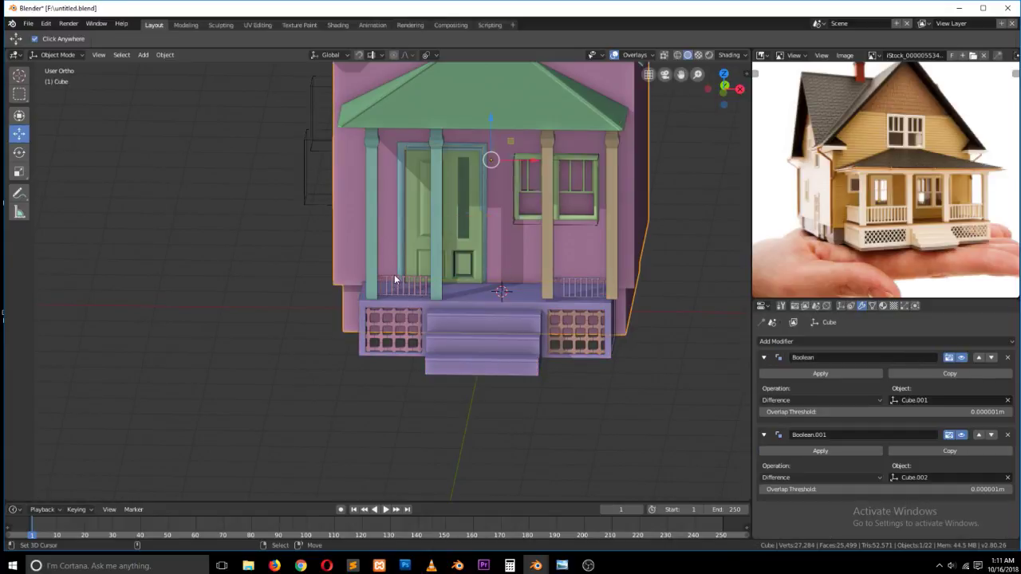
pyautogui.click(394, 278)
pyautogui.press('s')
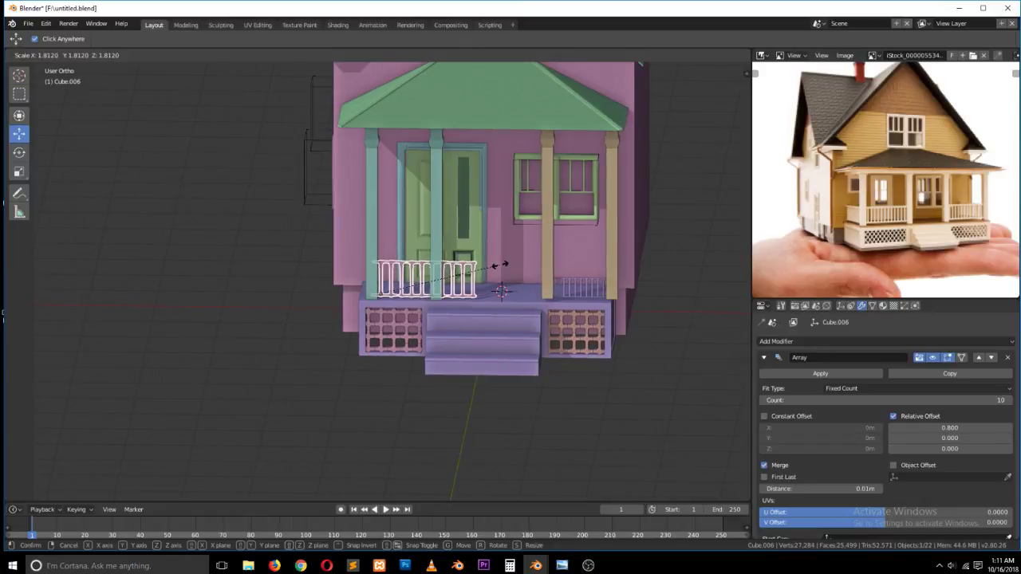
pyautogui.click(488, 272)
# - Delete the duplicated railing between the right-hand porch columns
pyautogui.rightClick(585, 279)
pyautogui.rightClick(584, 279)
pyautogui.press('x')
pyautogui.click(584, 277)
# - Reduce the enlarged railing's array count to 6 so it fits between the two columns
pyautogui.click(463, 266)
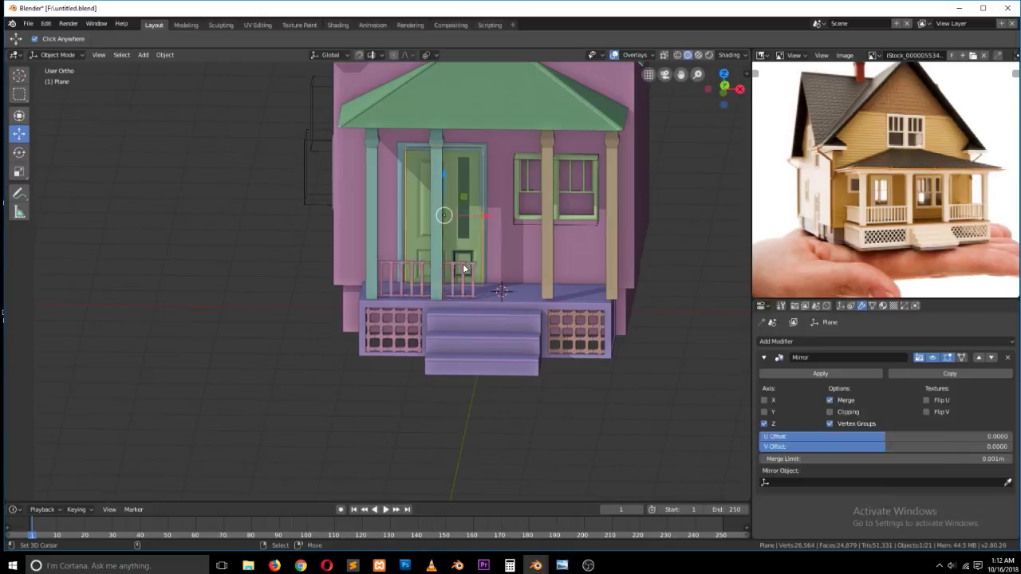
pyautogui.click(764, 400)
pyautogui.click(764, 400)
pyautogui.click(764, 400)
pyautogui.click(764, 400)
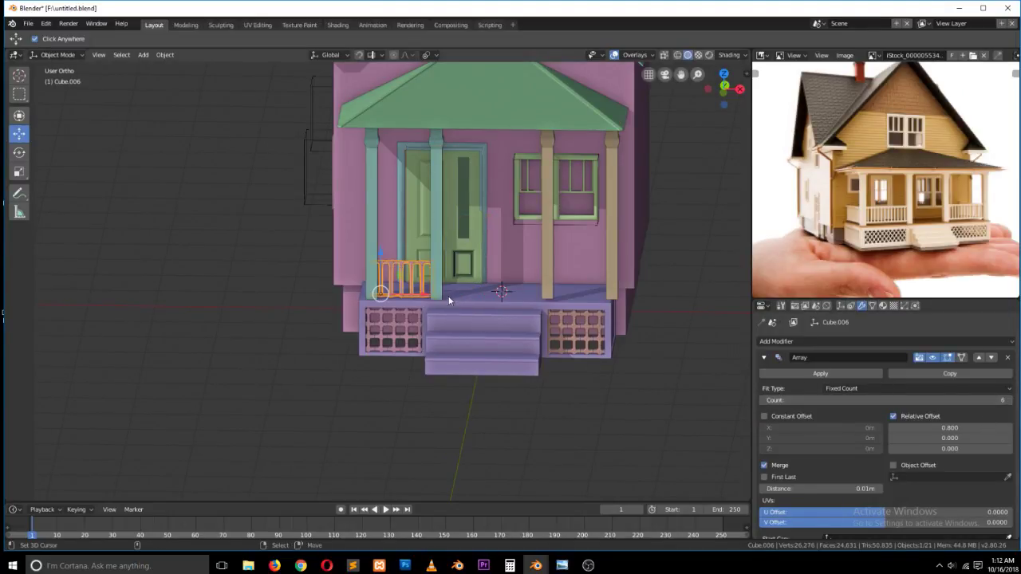
# - Create a linked copy of the enlarged six-post railing and place it between the two right-hand porch columns
pyautogui.hotkey('alt', 's')
pyautogui.hotkey('ctrl', 'z')
pyautogui.hotkey('alt', 'd')
pyautogui.rightClick(440, 289)
pyautogui.moveTo(419, 296); pyautogui.dragTo(560, 295)
pyautogui.scroll(-1, 575, 311)
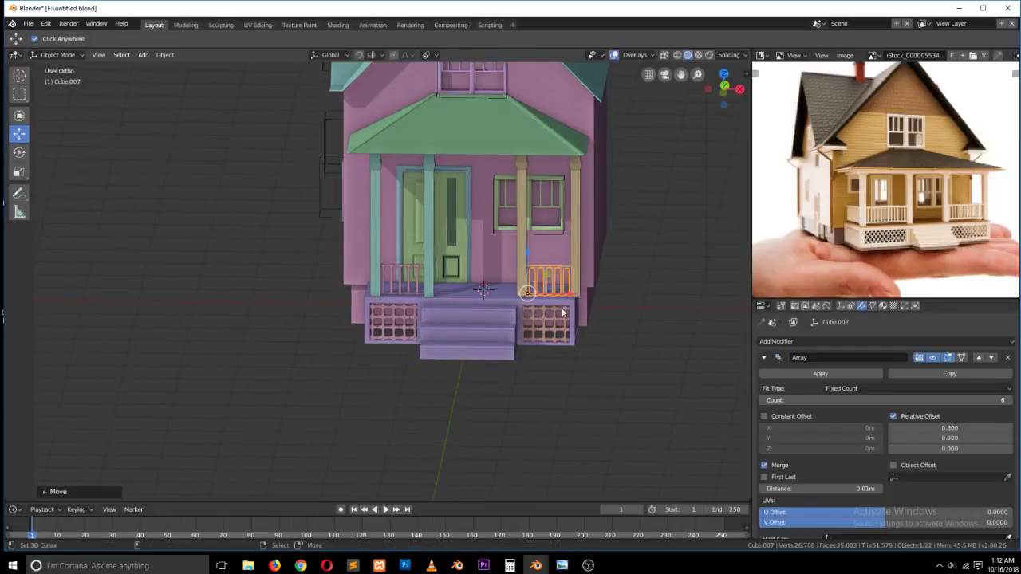
pyautogui.click(579, 302)
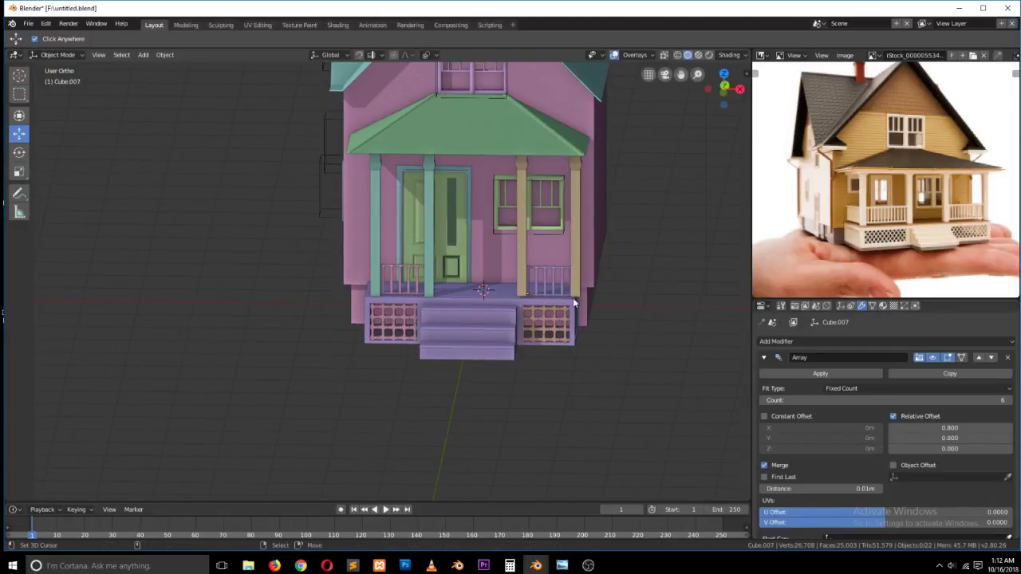
# - Select the outer end geometry of the mirrored porch base in wireframe front view and move it outward along X to widen the porch
pyautogui.moveTo(502, 292)
pyautogui.mouseDown(button='middle')
pyautogui.moveTo(536, 322)
pyautogui.moveTo(581, 292)
pyautogui.moveTo(514, 302)
pyautogui.mouseUp(button='middle')
pyautogui.click(572, 295)
pyautogui.press('Tab')
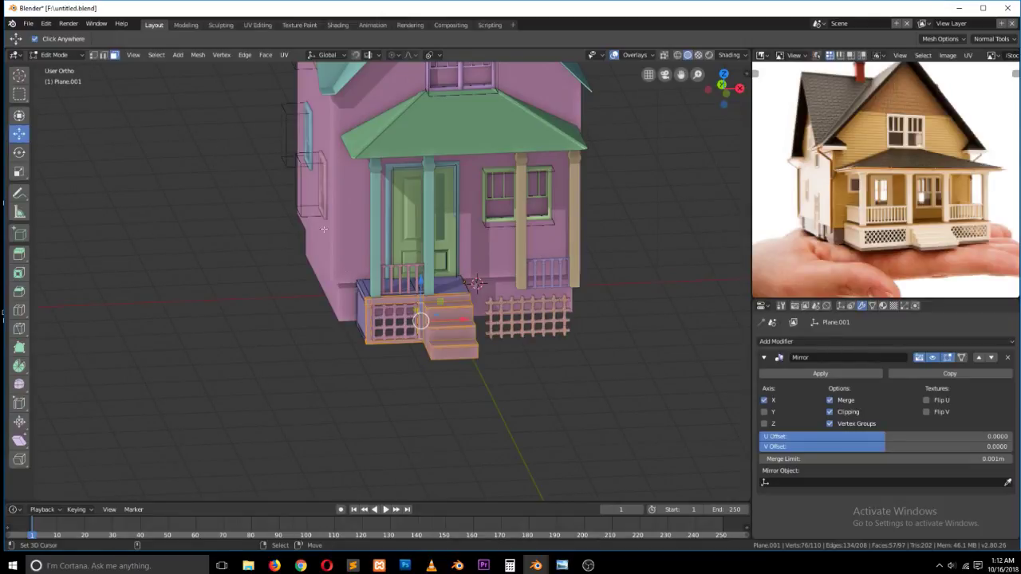
pyautogui.press('KP_1')
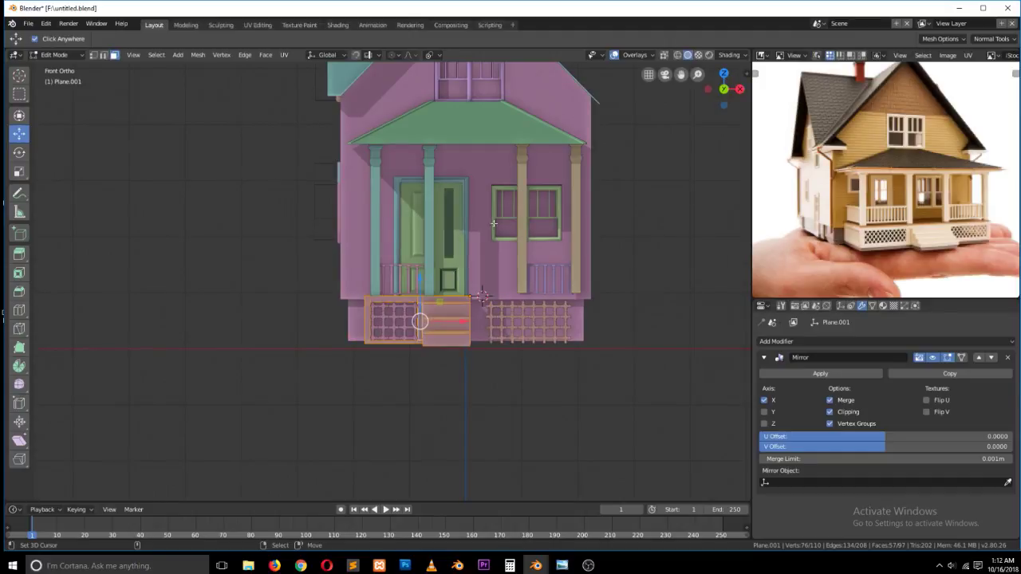
pyautogui.press('z')
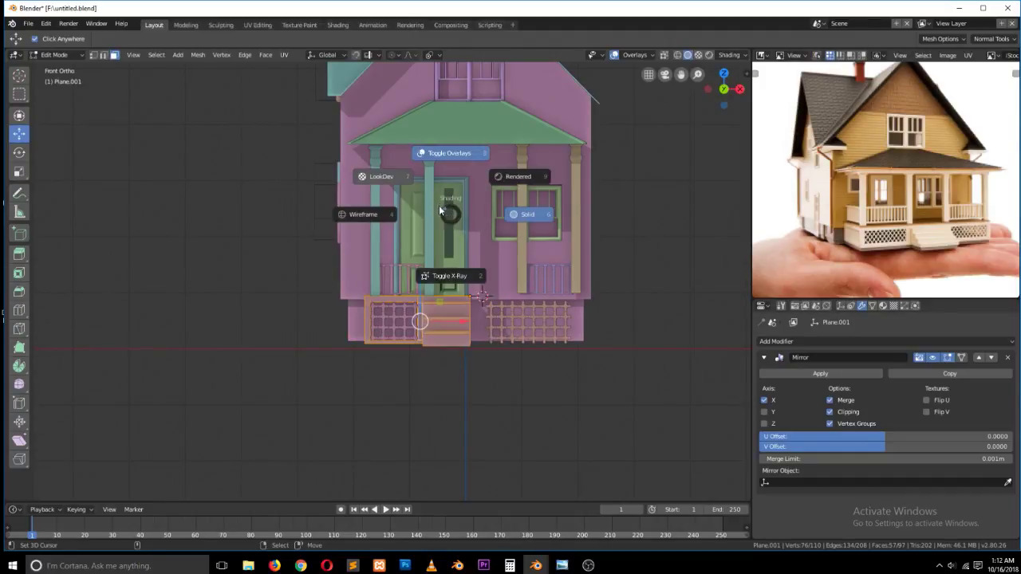
pyautogui.click(366, 217)
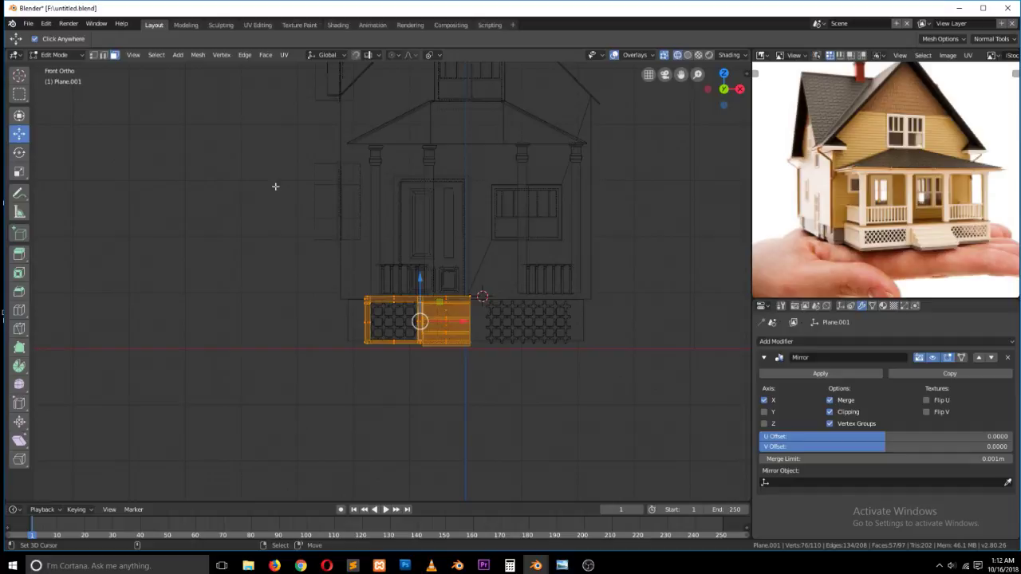
pyautogui.hotkey('alt', 'a')
pyautogui.moveTo(324, 263); pyautogui.dragTo(388, 374)
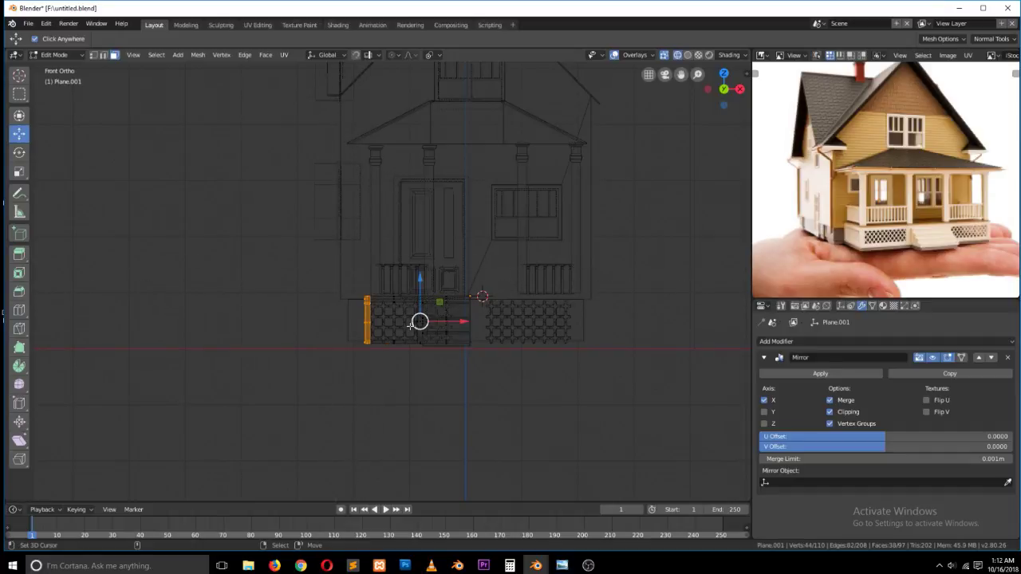
pyautogui.moveTo(450, 323); pyautogui.dragTo(448, 322)
pyautogui.moveTo(444, 319); pyautogui.dragTo(463, 375, button='middle')
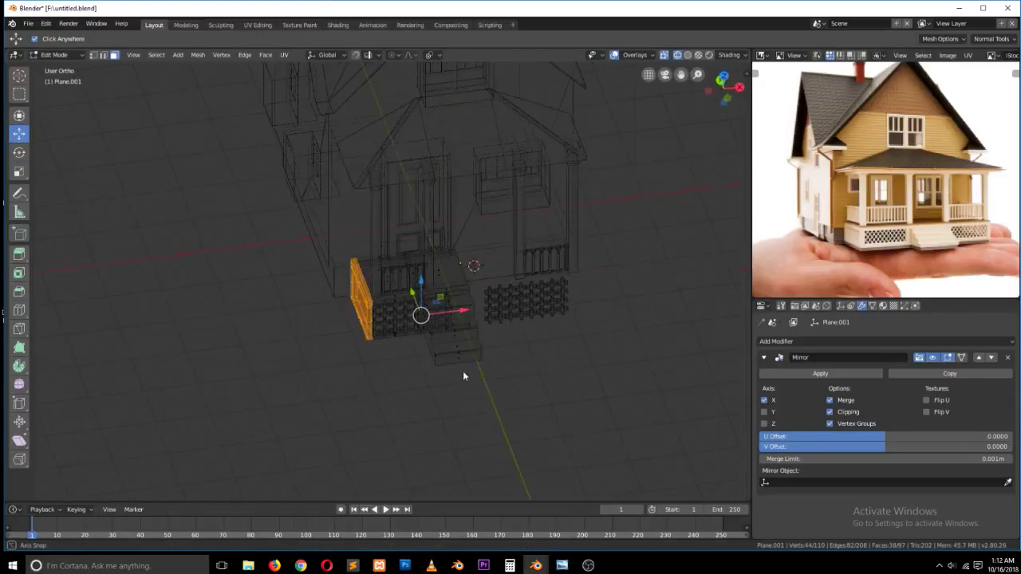
pyautogui.moveTo(461, 322); pyautogui.dragTo(447, 312)
pyautogui.press('Tab')
pyautogui.hotkey('shift', 'z')
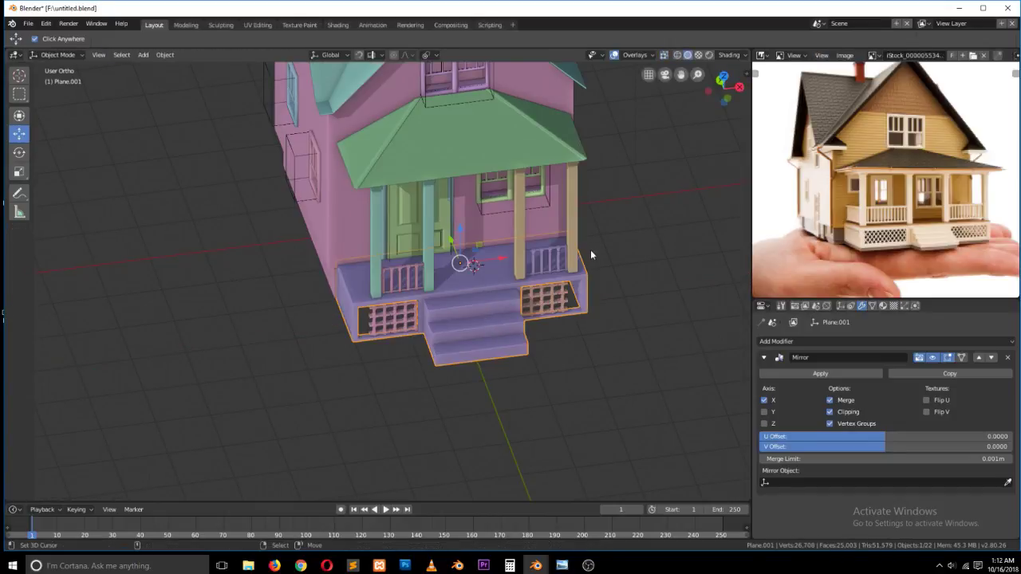
# - Shift the two lattice panels along X to fit the openings in the widened porch base
pyautogui.click(375, 321)
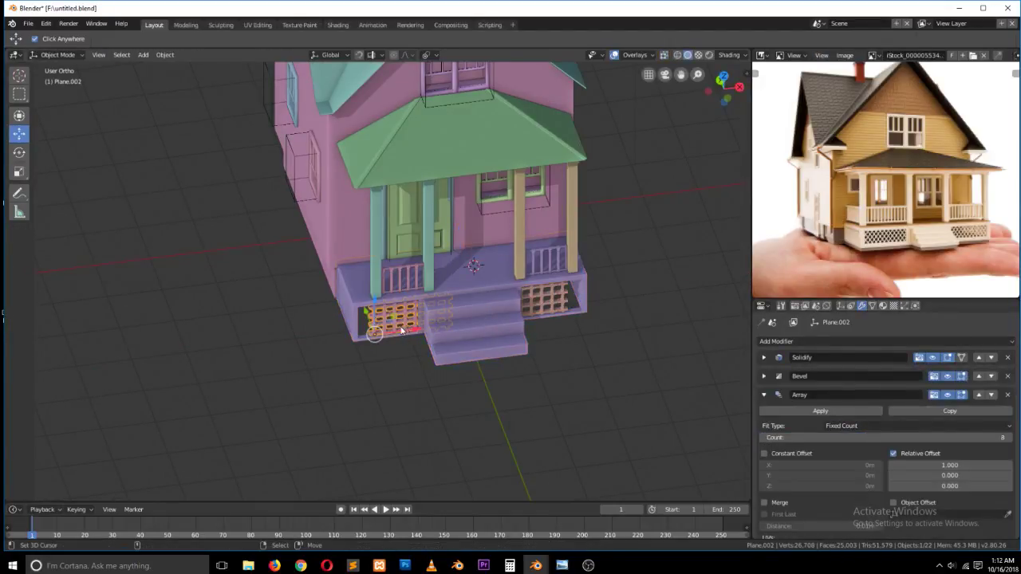
pyautogui.moveTo(419, 329); pyautogui.dragTo(411, 332)
pyautogui.rightClick(558, 298)
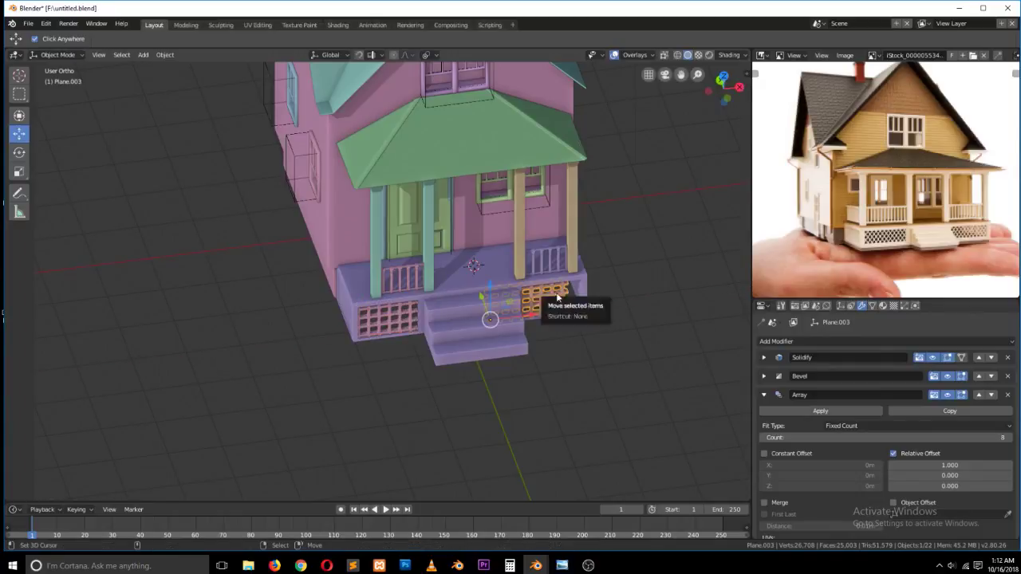
pyautogui.moveTo(540, 312); pyautogui.dragTo(560, 327)
pyautogui.rightClick(560, 330)
# - Create a linked duplicate of the railing between the two columns beside the door, leaving it in place
pyautogui.moveTo(625, 283); pyautogui.dragTo(599, 262, button='middle')
pyautogui.scroll(-3, 471, 247)
pyautogui.moveTo(470, 247); pyautogui.dragTo(494, 268, button='middle')
pyautogui.scroll(6, 493, 268)
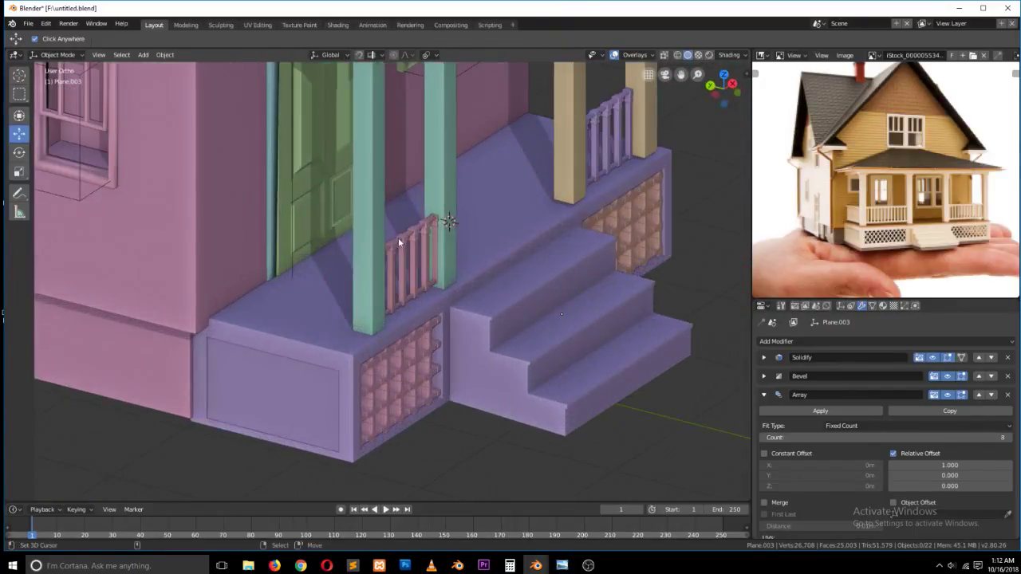
pyautogui.click(402, 246)
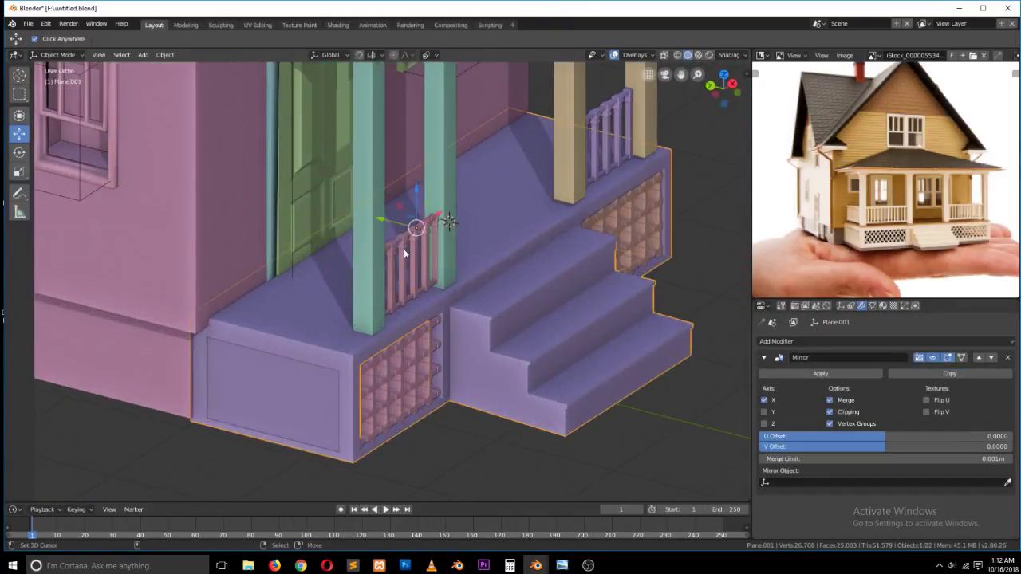
pyautogui.hotkey('alt', 'd')
pyautogui.rightClick(416, 293)
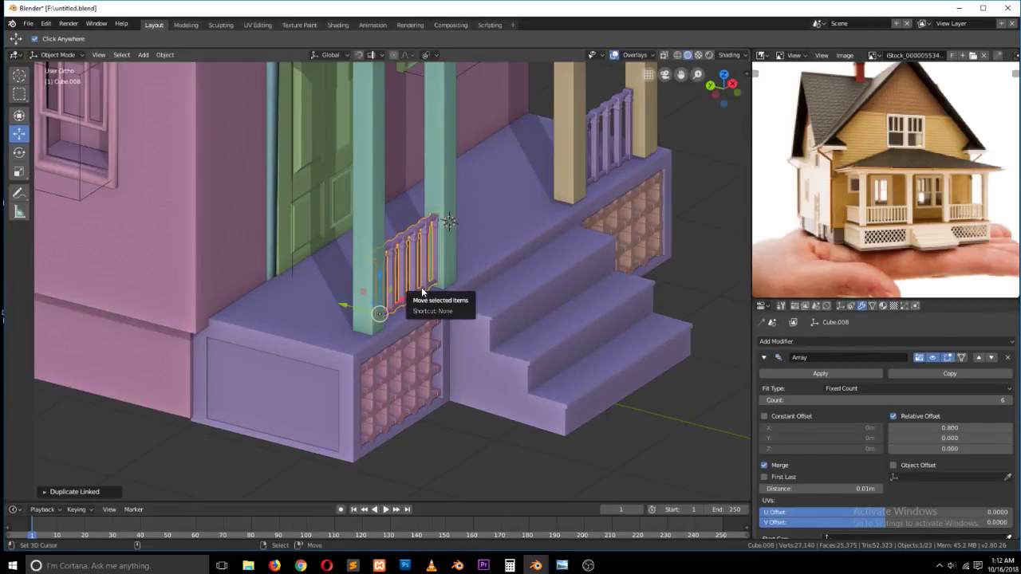
pyautogui.press('r')
pyautogui.press('z')
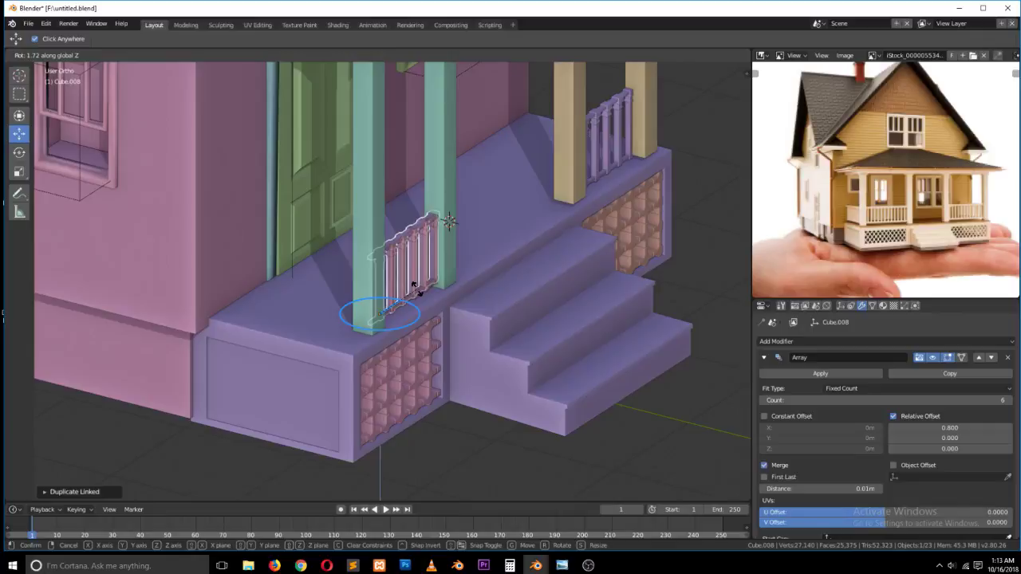
pyautogui.write('-90')
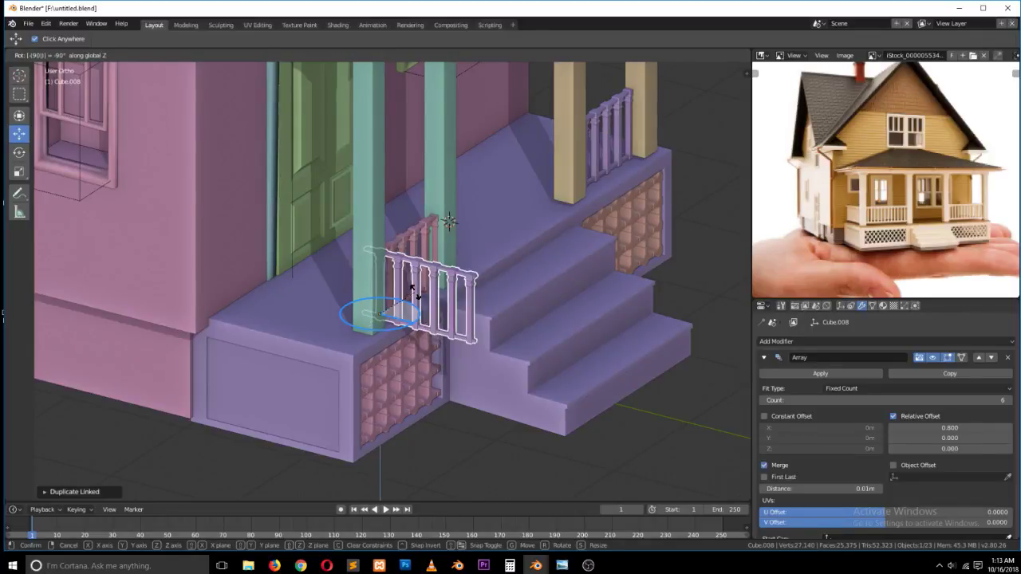
pyautogui.rightClick(415, 292)
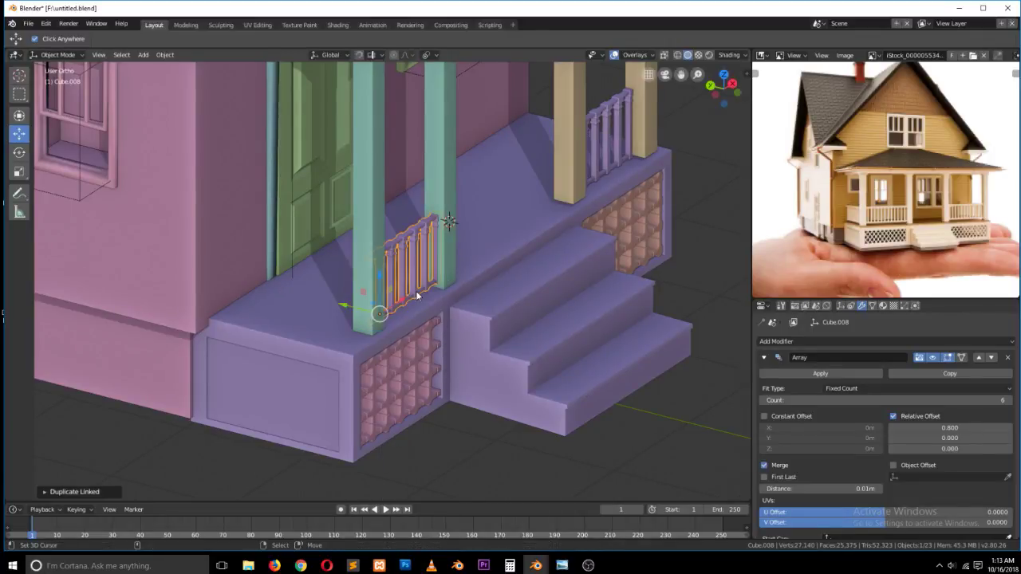
# - Rotate the duplicated railing 90° about the Z axis so it runs back toward the house wall
pyautogui.press('r')
pyautogui.press('z')
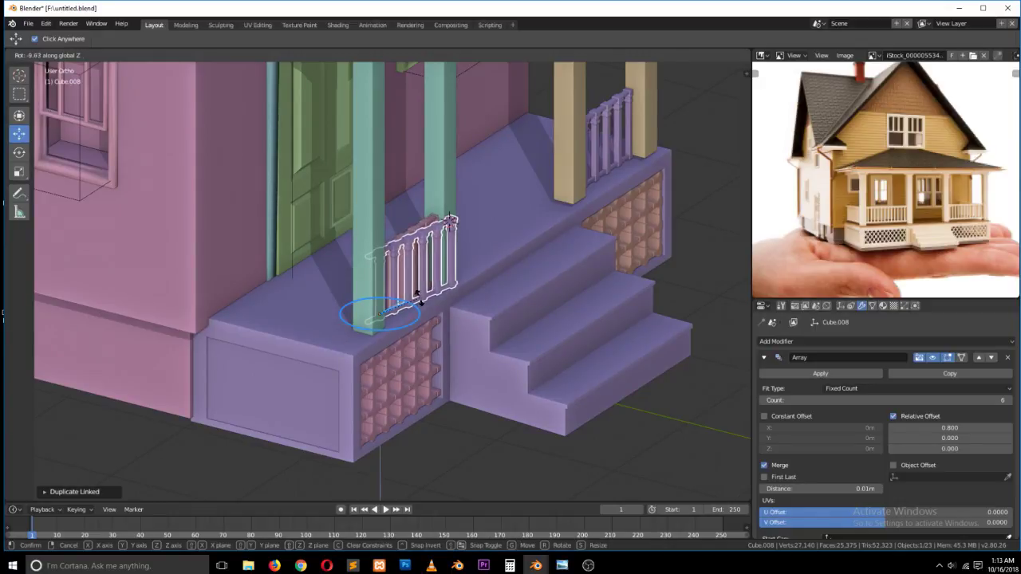
pyautogui.write('90')
pyautogui.press('Return')
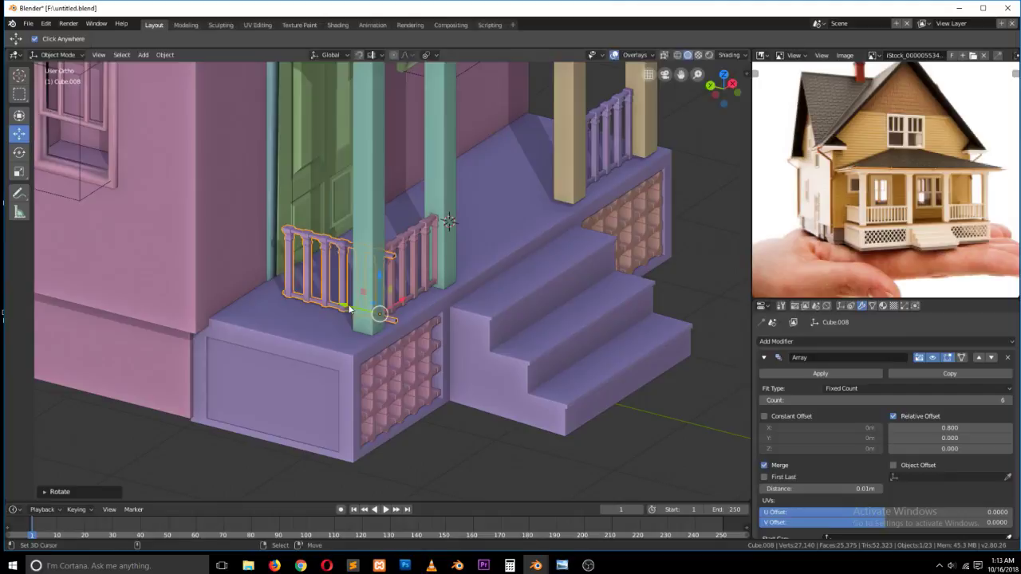
# - Move the rotated railing along Y and X to line it up behind the corner column on the porch side
pyautogui.press('g')
pyautogui.press('y')
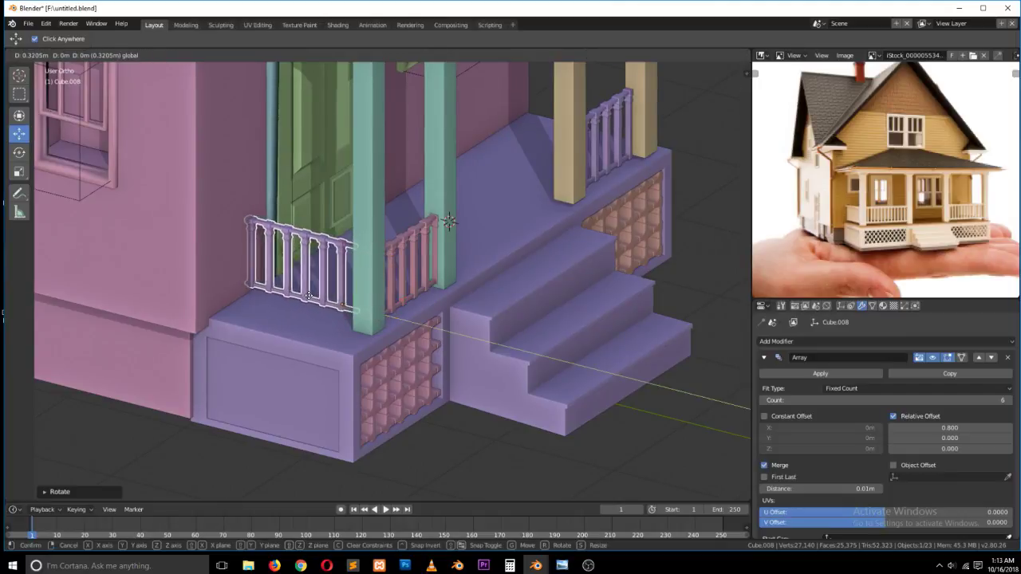
pyautogui.press('Return')
pyautogui.moveTo(319, 300); pyautogui.dragTo(276, 283, button='middle')
pyautogui.press('g')
pyautogui.press('x')
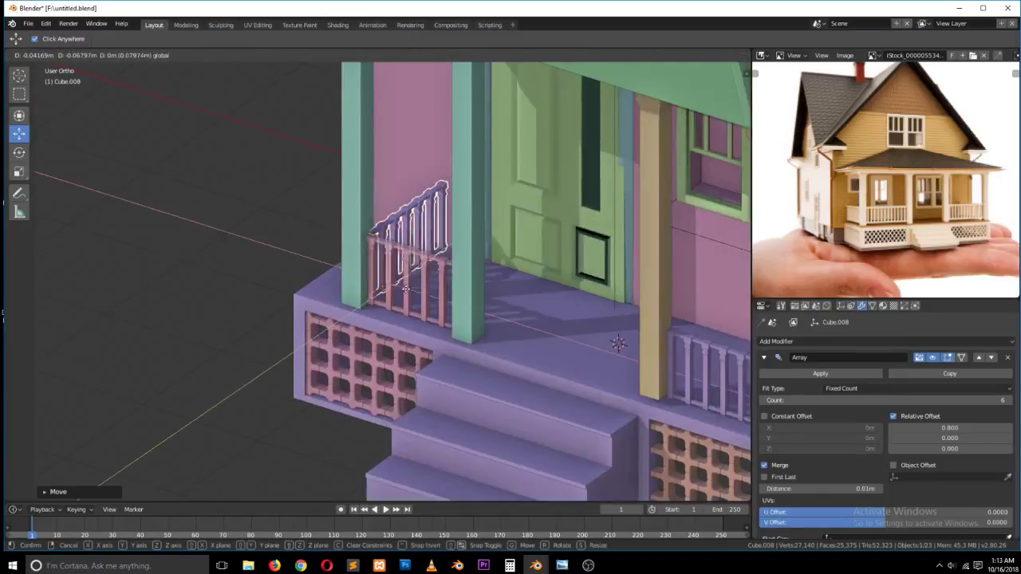
pyautogui.click(410, 292)
# - Set the side railing's array count to 7 and slide it along Y to fit between column and wall
pyautogui.moveTo(410, 292); pyautogui.dragTo(526, 307, button='middle')
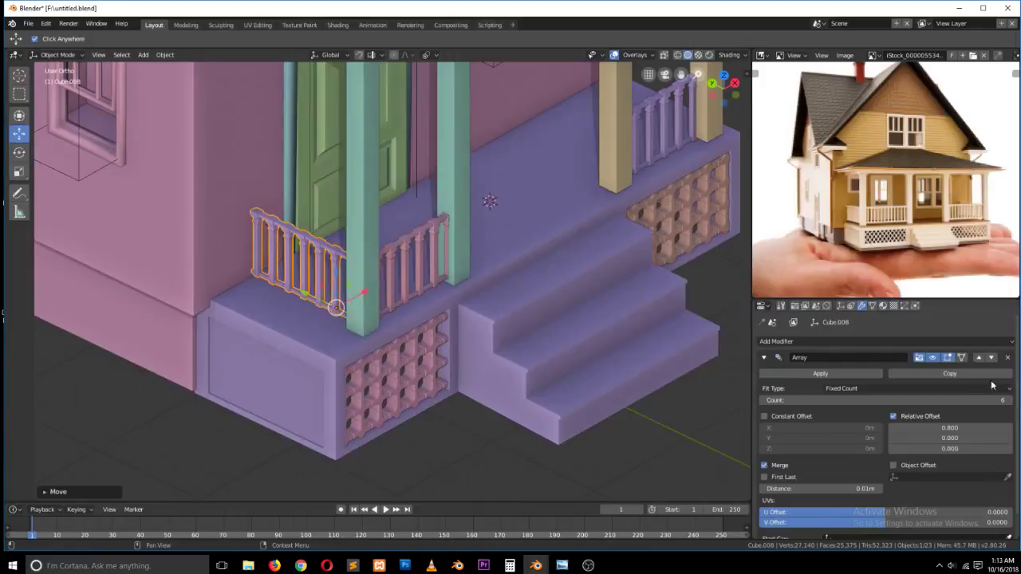
pyautogui.click(1008, 399)
pyautogui.scroll(-2, 425, 301)
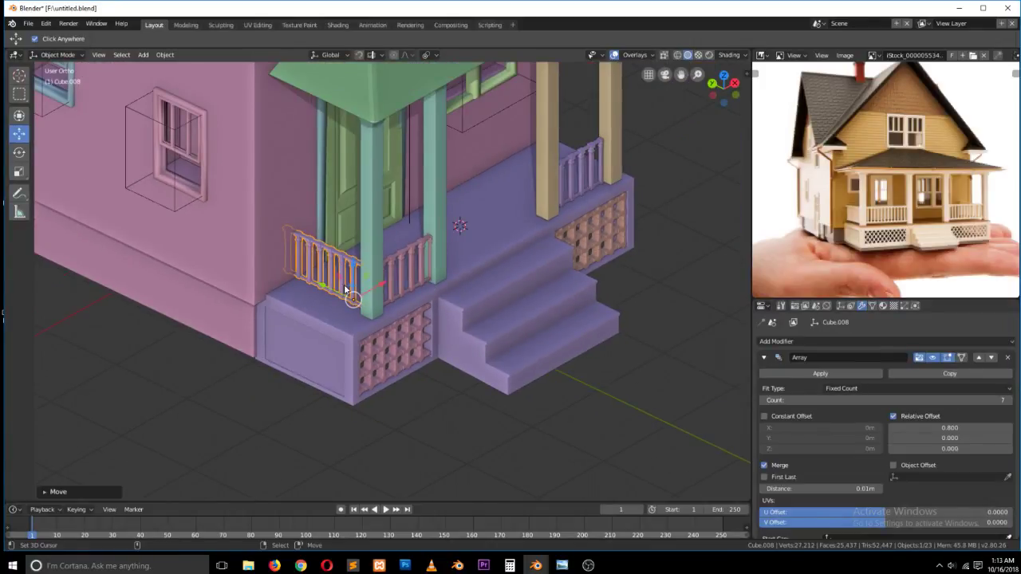
pyautogui.moveTo(324, 291); pyautogui.dragTo(332, 295)
# - Create a linked duplicate of the seven-post side railing and move it along X to the opposite side of the porch
pyautogui.hotkey('alt', 'd')
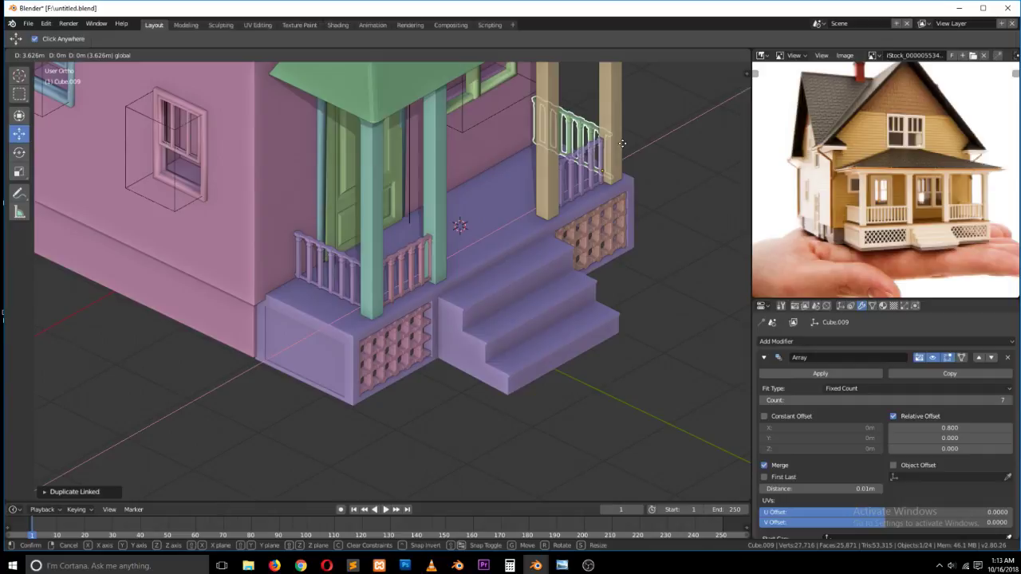
pyautogui.click(591, 166)
pyautogui.scroll(-5, 599, 191)
pyautogui.moveTo(607, 212); pyautogui.dragTo(574, 226, button='middle')
pyautogui.scroll(5, 517, 209)
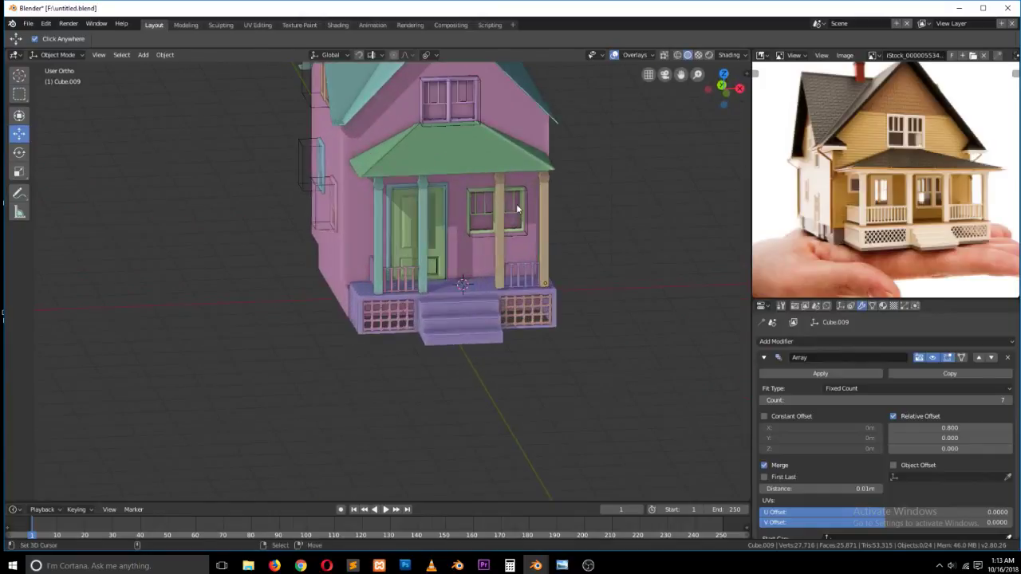
# - Apply the house body's modifiers and delete the cutter boxes around the windows
pyautogui.click(494, 105)
pyautogui.click(796, 371)
pyautogui.click(798, 375)
pyautogui.click(477, 101)
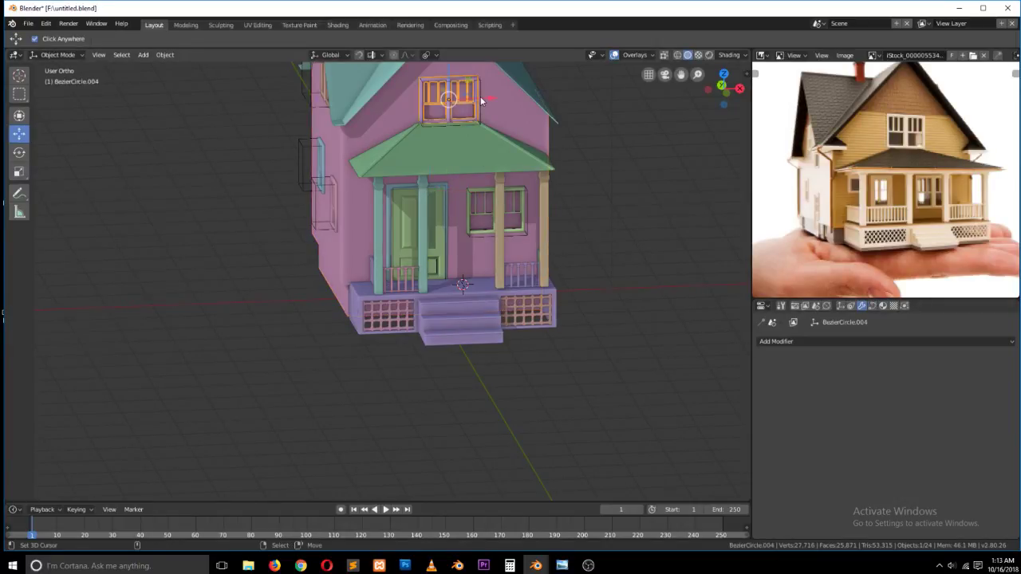
pyautogui.click(480, 99)
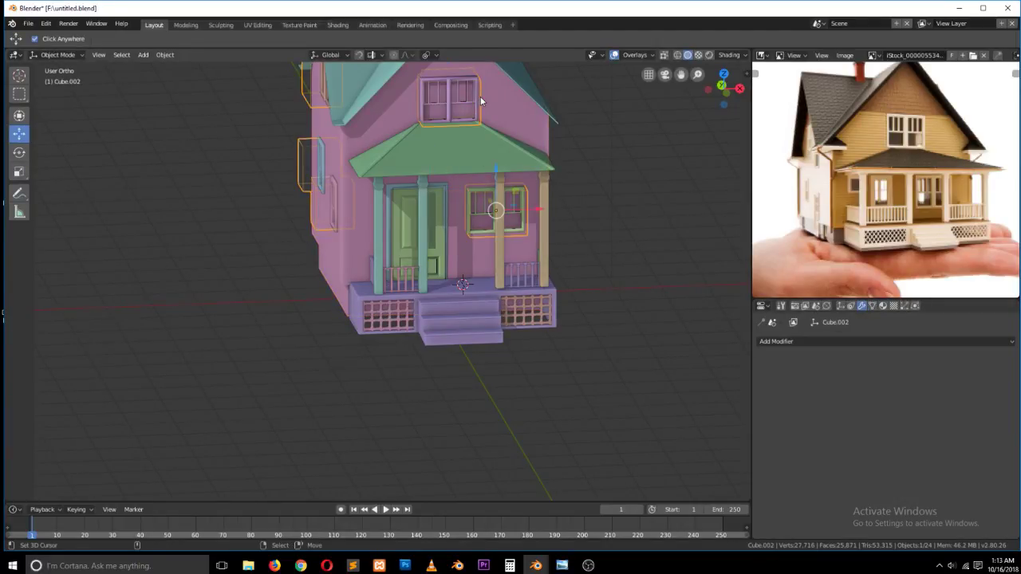
pyautogui.click(480, 99)
# - Delete the house wall faces behind the lower front window, the upper front window and the front door
pyautogui.click(526, 250)
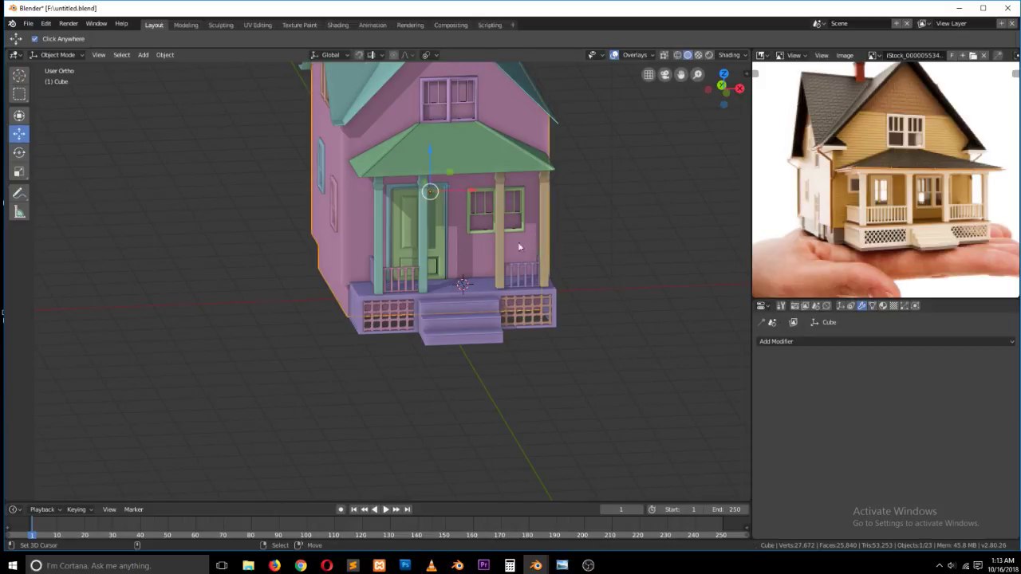
pyautogui.press('Tab')
pyautogui.moveTo(510, 225); pyautogui.dragTo(489, 222, button='middle')
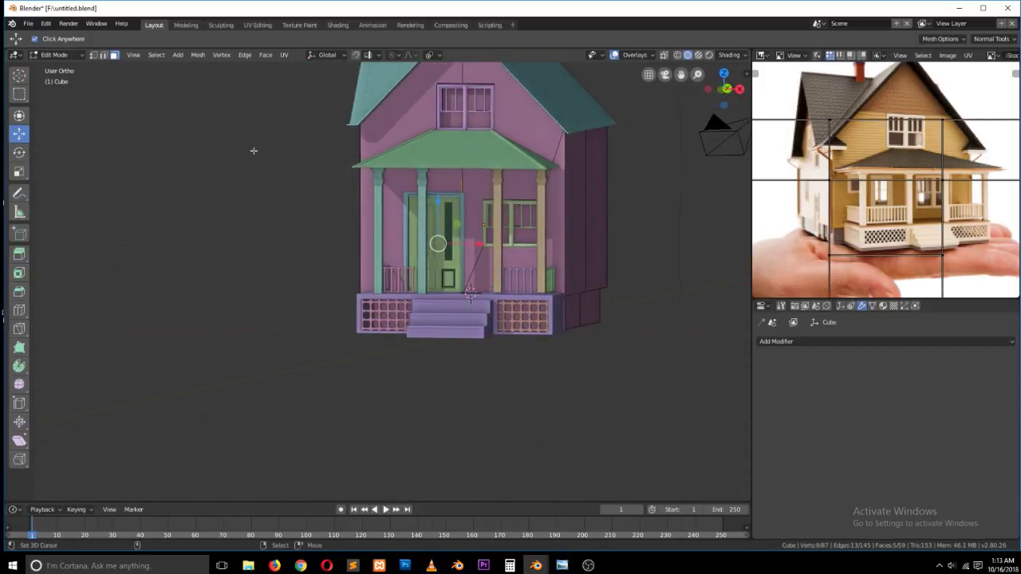
pyautogui.click(511, 236)
pyautogui.press('x')
pyautogui.click(498, 235)
pyautogui.click(457, 111)
pyautogui.press('x')
pyautogui.click(449, 119)
pyautogui.click(444, 258)
pyautogui.press('x')
pyautogui.click(439, 260)
# - Delete the house wall faces behind the gable window and the two lower windows on the side wall
pyautogui.moveTo(445, 257); pyautogui.dragTo(469, 260, button='middle')
pyautogui.click(294, 226)
pyautogui.press('x')
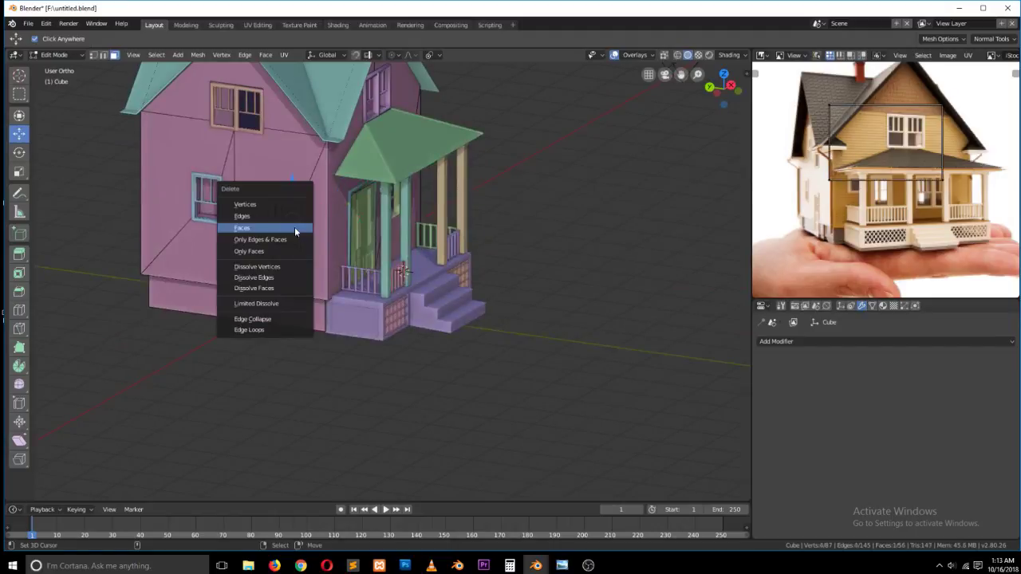
pyautogui.click(295, 227)
pyautogui.click(231, 102)
pyautogui.press('x')
pyautogui.click(232, 102)
pyautogui.click(227, 112)
pyautogui.press('x')
pyautogui.click(228, 112)
pyautogui.rightClick(195, 205)
pyautogui.rightClick(209, 206)
pyautogui.press('x')
pyautogui.click(213, 206)
pyautogui.press('Tab')
# - Deselect everything and save the scene over untitled.blend
pyautogui.moveTo(367, 231); pyautogui.dragTo(280, 259, button='middle')
pyautogui.hotkey('alt', 'a')
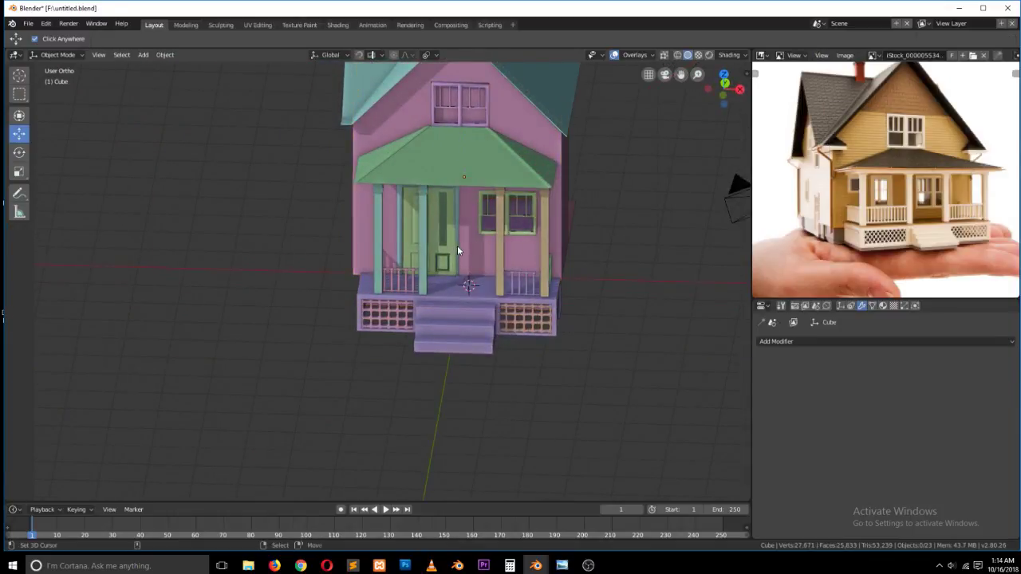
pyautogui.moveTo(485, 249); pyautogui.dragTo(517, 235, button='middle')
pyautogui.scroll(-4, 507, 240)
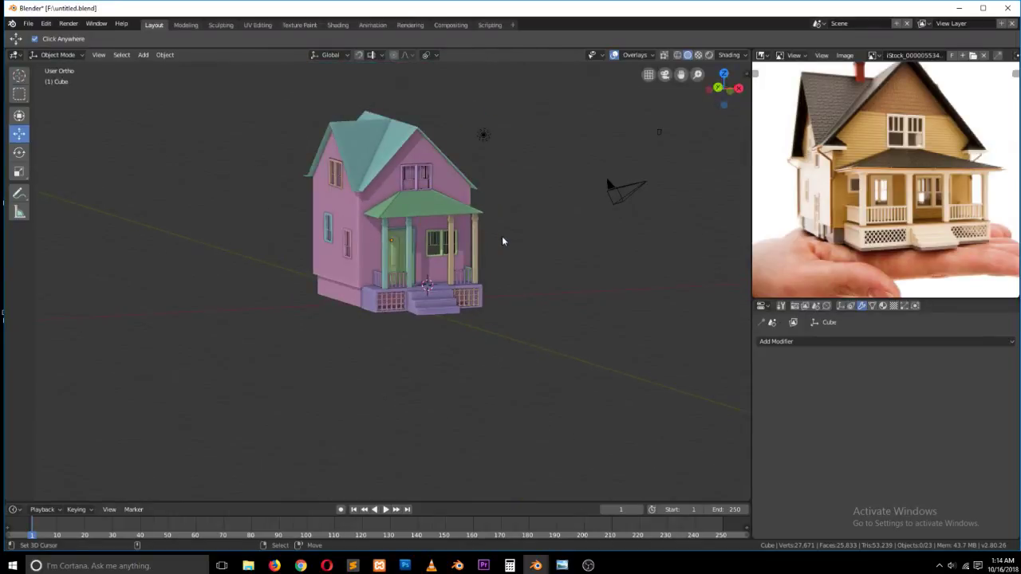
pyautogui.hotkey('ctrl', 's')
pyautogui.click(500, 233)
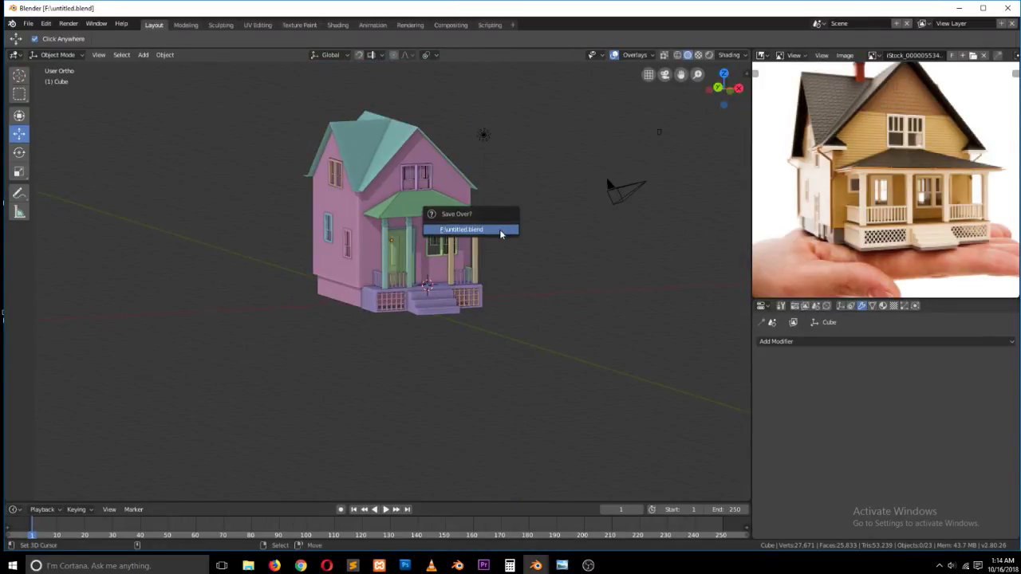
pyautogui.click(501, 230)
# - Check the rear of the house body and undo the face deletions that opened up its walls
pyautogui.moveTo(506, 216); pyautogui.dragTo(338, 232, button='middle')
pyautogui.click(425, 302)
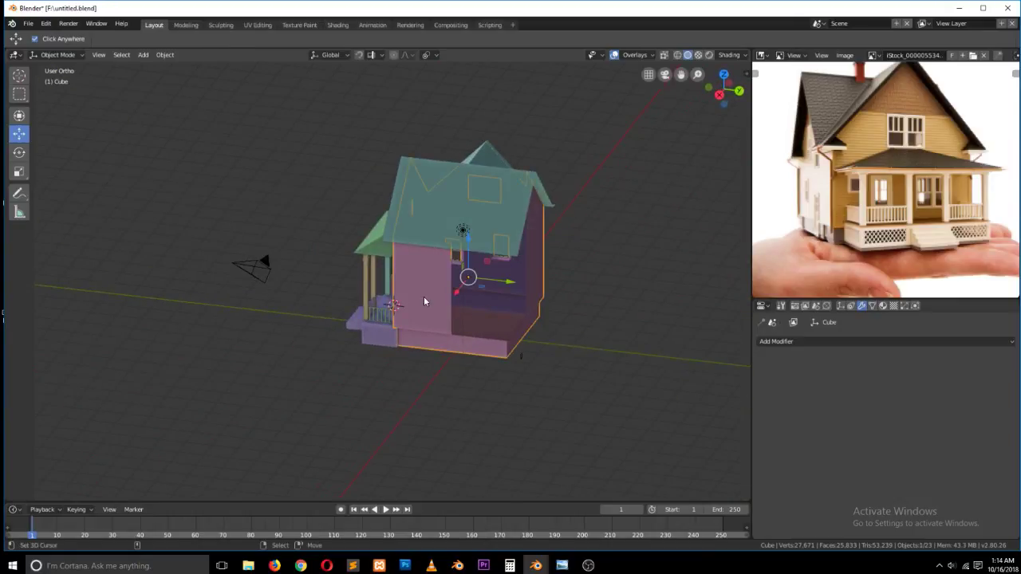
pyautogui.press('Tab')
pyautogui.moveTo(486, 311); pyautogui.dragTo(447, 274, button='middle')
pyautogui.press('Tab')
pyautogui.hotkey('alt', 'a')
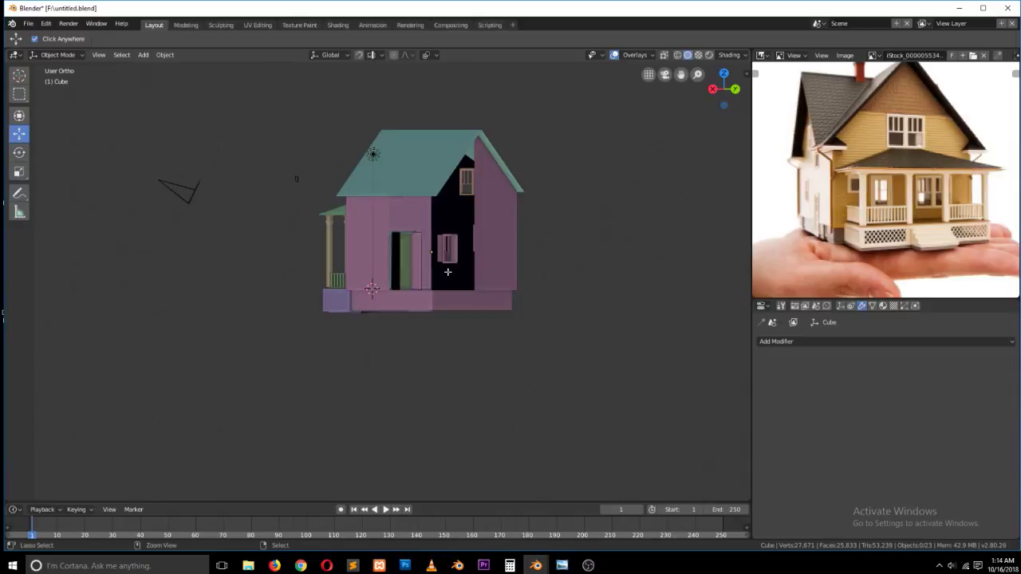
pyautogui.press('Tab')
pyautogui.click(447, 272)
pyautogui.hotkey('ctrl', 'z')
pyautogui.hotkey('ctrl', 'z')
pyautogui.press('Tab')
# - Delete the house wall faces behind the upper front window and a window on the side wall
pyautogui.moveTo(448, 273); pyautogui.dragTo(627, 303, button='middle')
pyautogui.scroll(2, 427, 156)
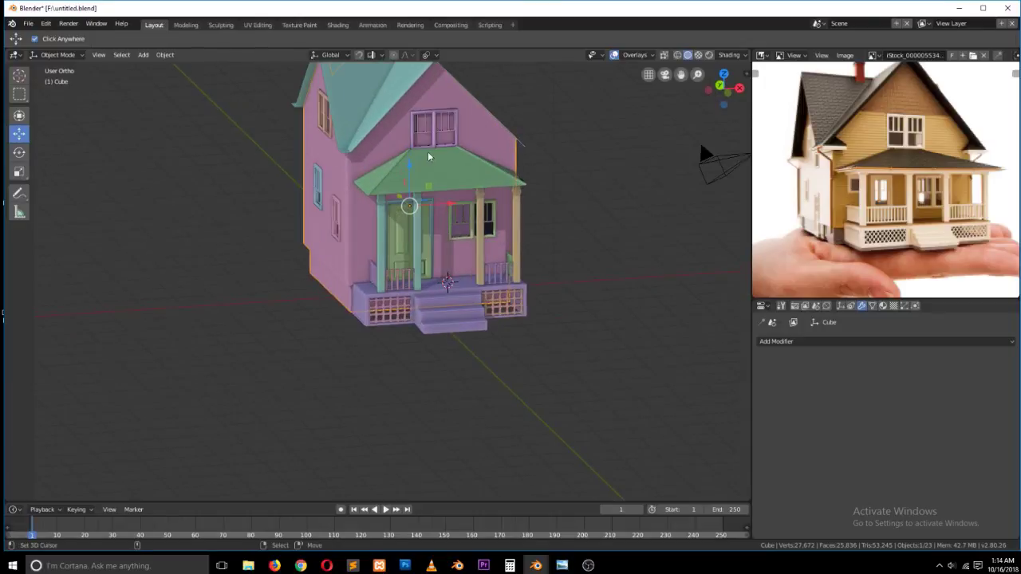
pyautogui.press('Tab')
pyautogui.click(441, 137)
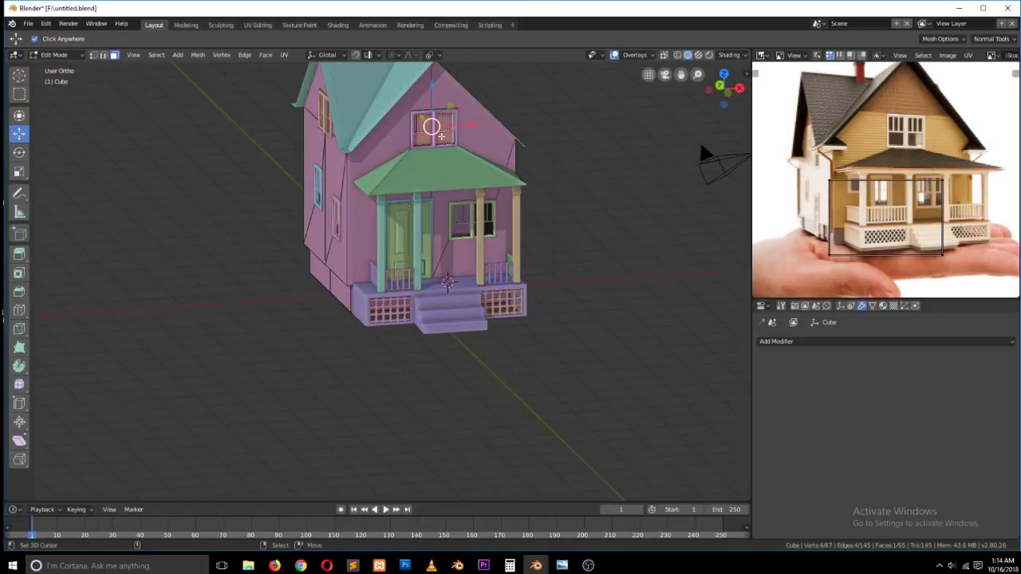
pyautogui.moveTo(441, 137); pyautogui.dragTo(309, 258, button='middle')
pyautogui.rightClick(459, 146)
pyautogui.click(459, 144)
pyautogui.click(231, 234)
pyautogui.rightClick(287, 216)
pyautogui.click(287, 216)
# - Return to object mode and apply the house body's object transform
pyautogui.press('Tab')
pyautogui.hotkey('ctrl', 'a')
pyautogui.click(555, 141)
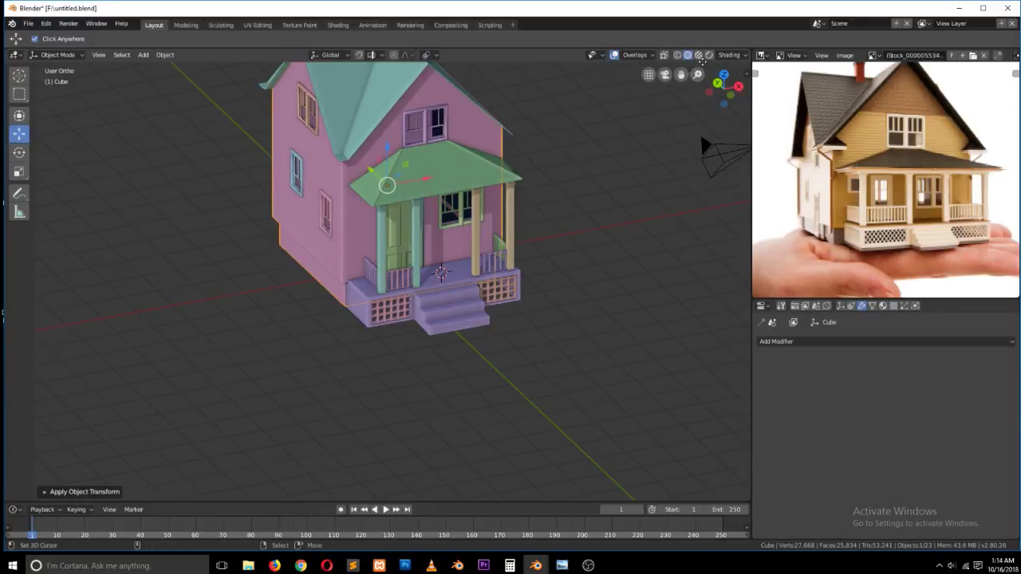
# - Preview the house in rendered shading, render a test image from the camera and close the render window
pyautogui.click(708, 55)
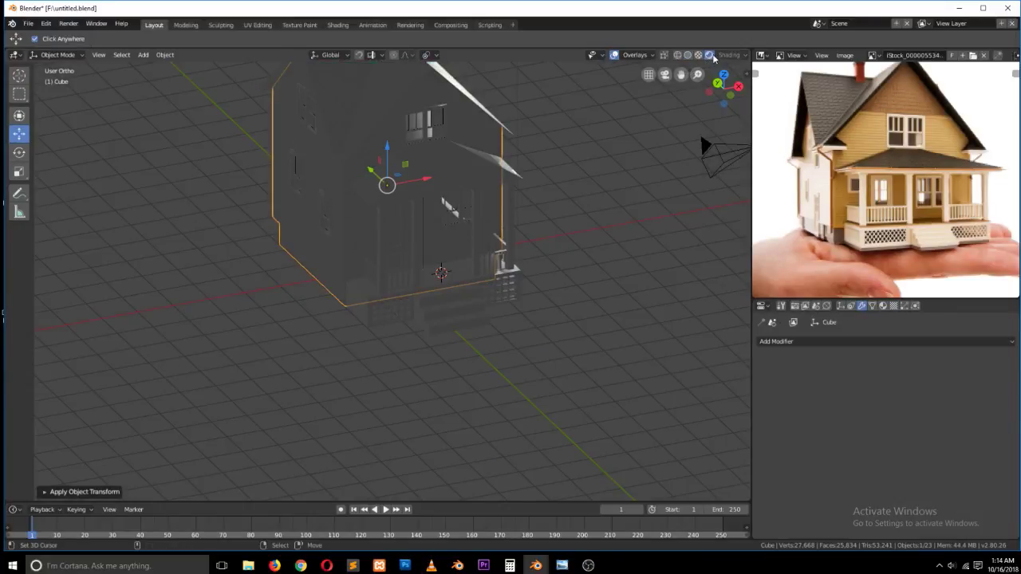
pyautogui.moveTo(519, 132); pyautogui.dragTo(541, 157, button='middle')
pyautogui.press('F12')
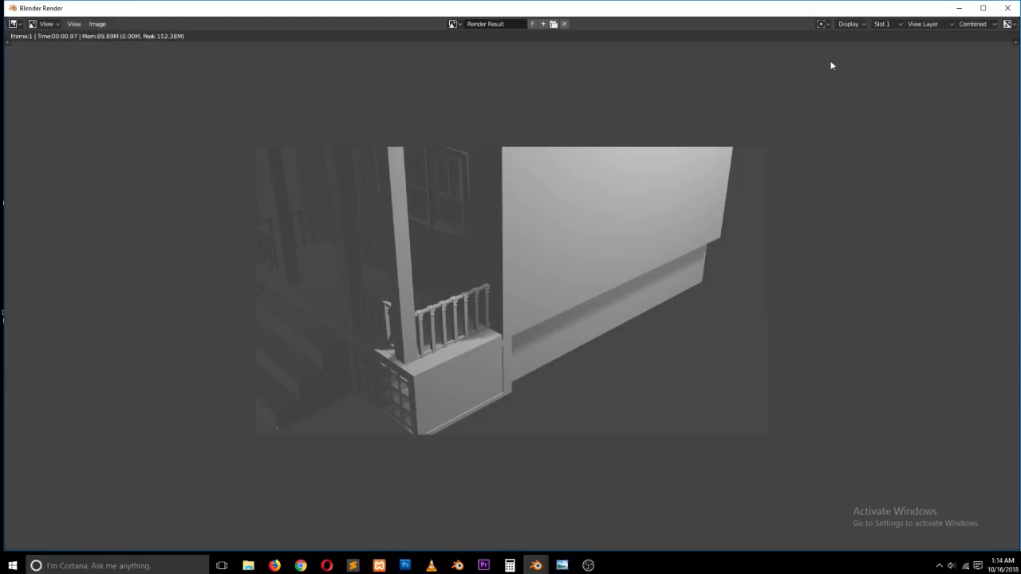
pyautogui.click(1008, 8)
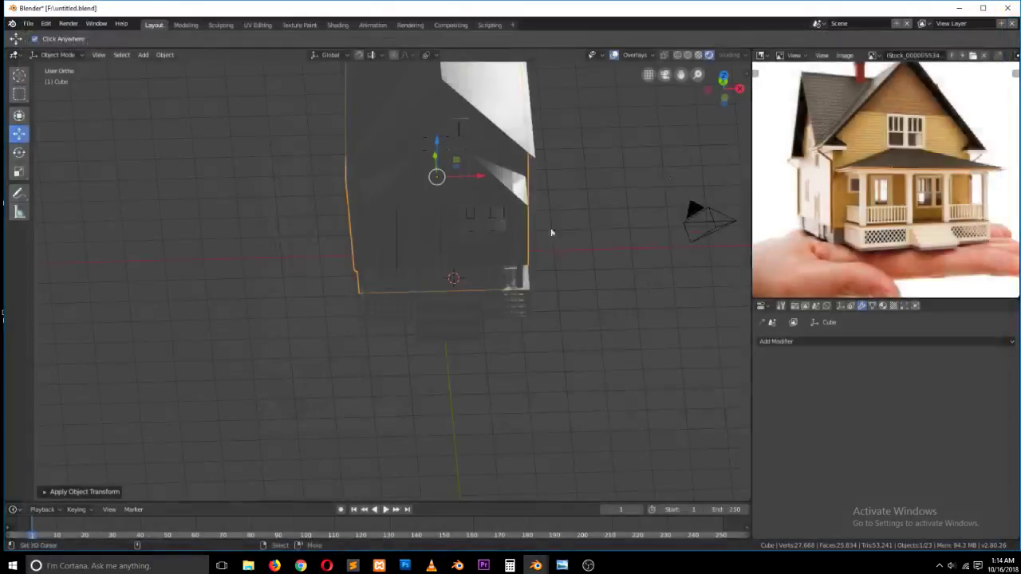
# - Look through the camera and shift and pull it back along its local Z axis to frame the house
pyautogui.press('KP_0')
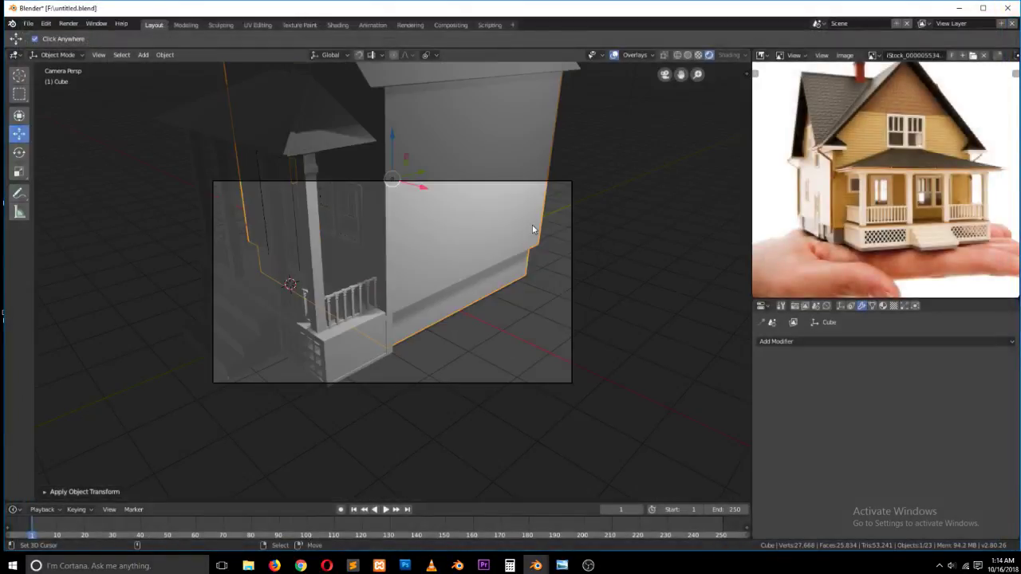
pyautogui.click(573, 196)
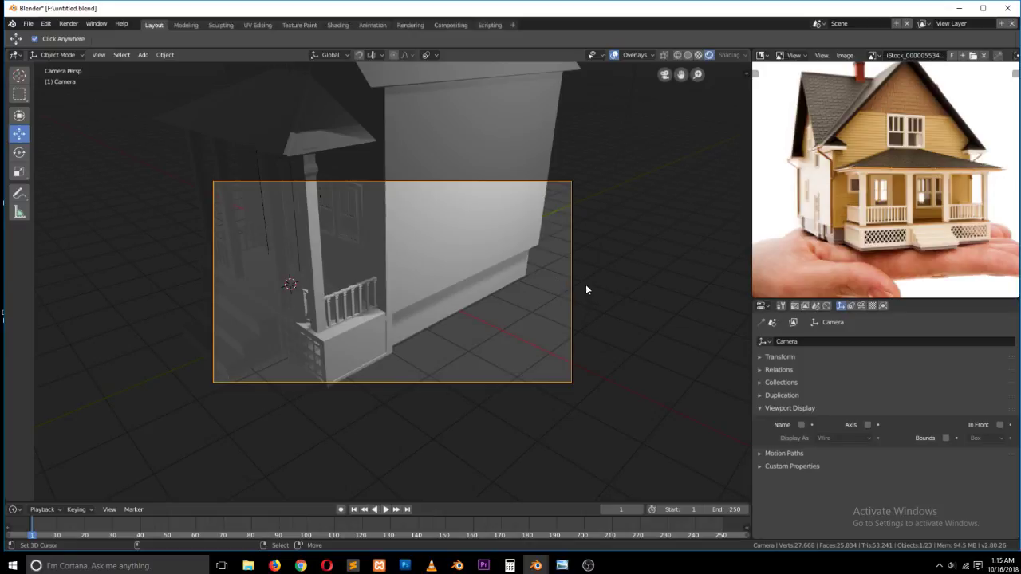
pyautogui.press('g')
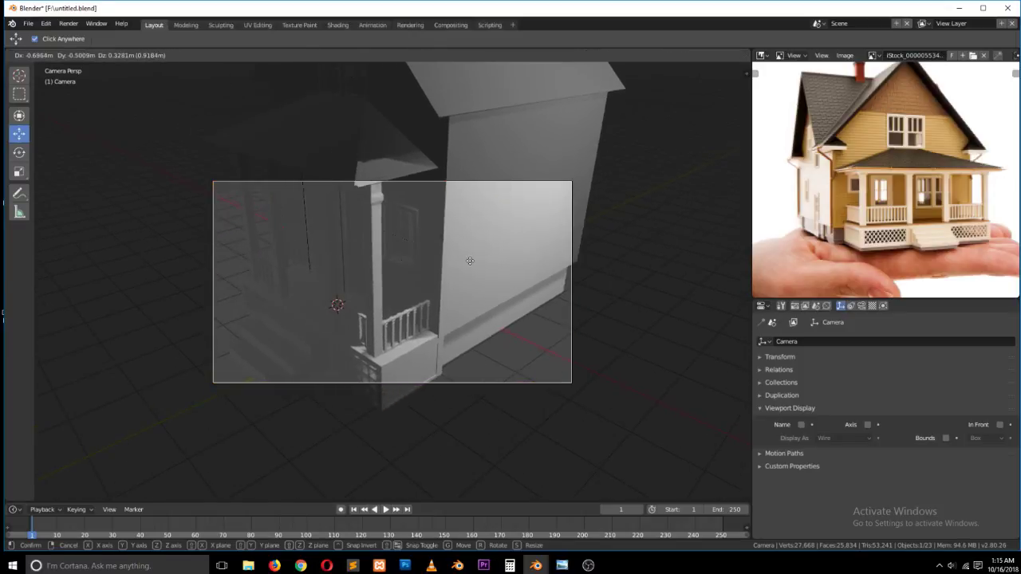
pyautogui.click(441, 252)
pyautogui.press('g')
pyautogui.press('z')
pyautogui.press('z')
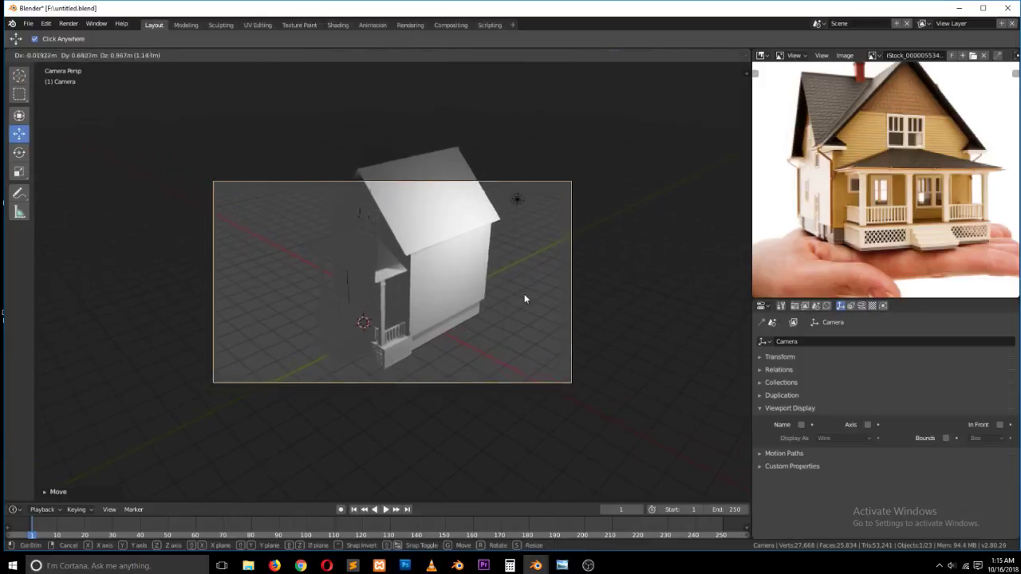
pyautogui.click(766, 356)
# - Set the scene's render engine to Cycles
pyautogui.click(794, 308)
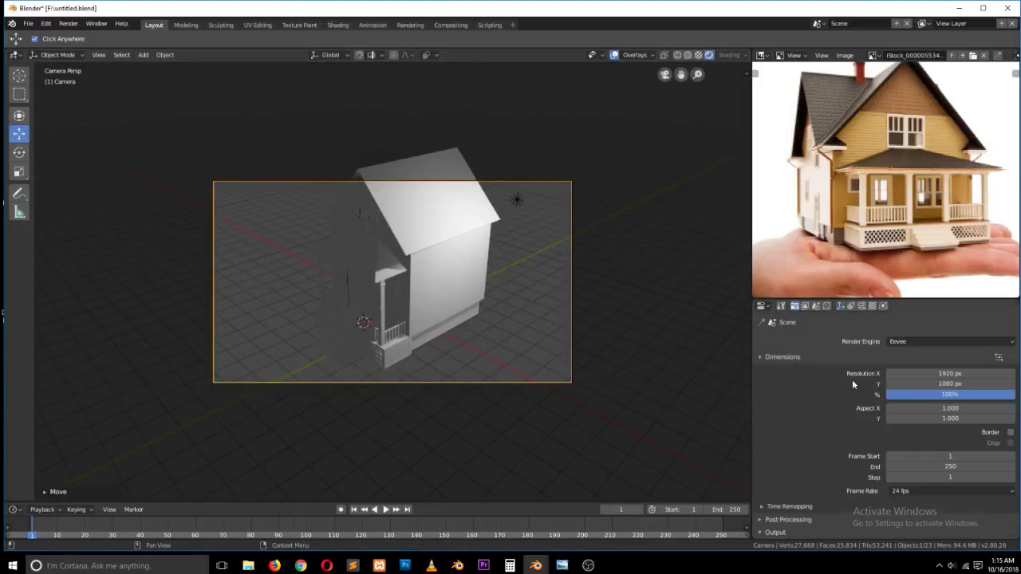
pyautogui.click(934, 341)
pyautogui.click(915, 306)
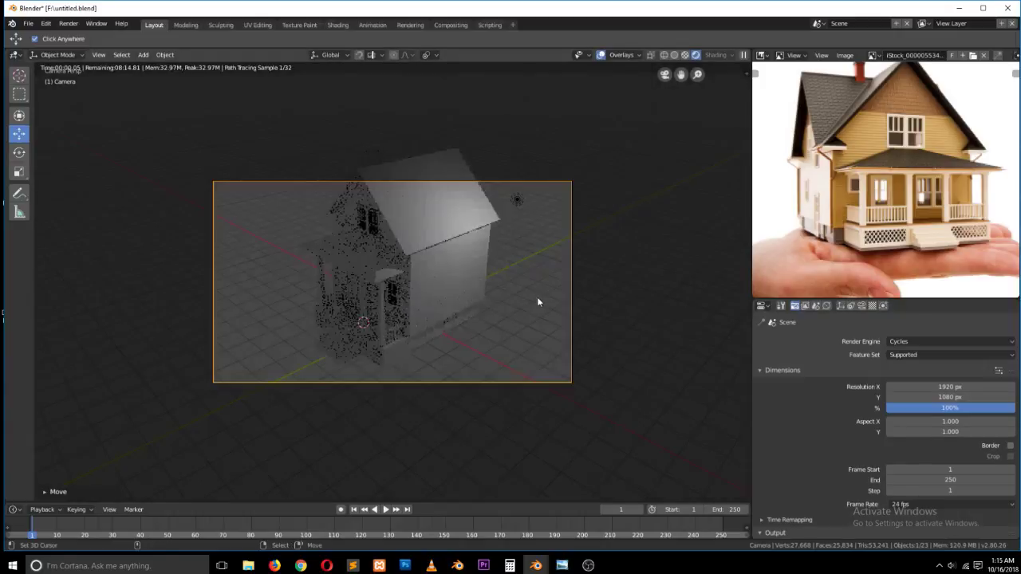
# - Pull the camera farther back along its local Z axis and reposition it so the whole house fits the frame
pyautogui.scroll(2, 544, 295)
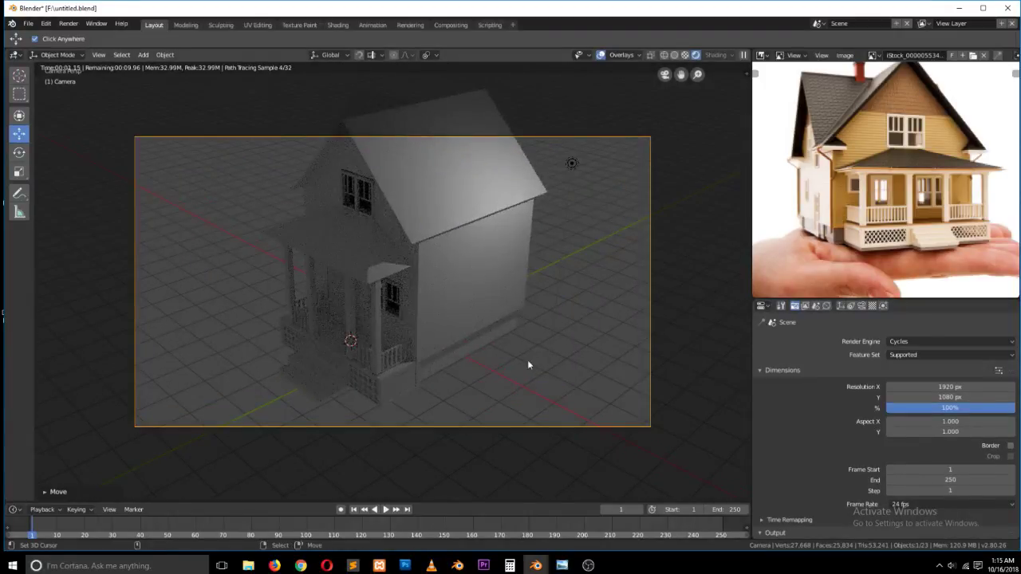
pyautogui.press('g')
pyautogui.press('z')
pyautogui.press('z')
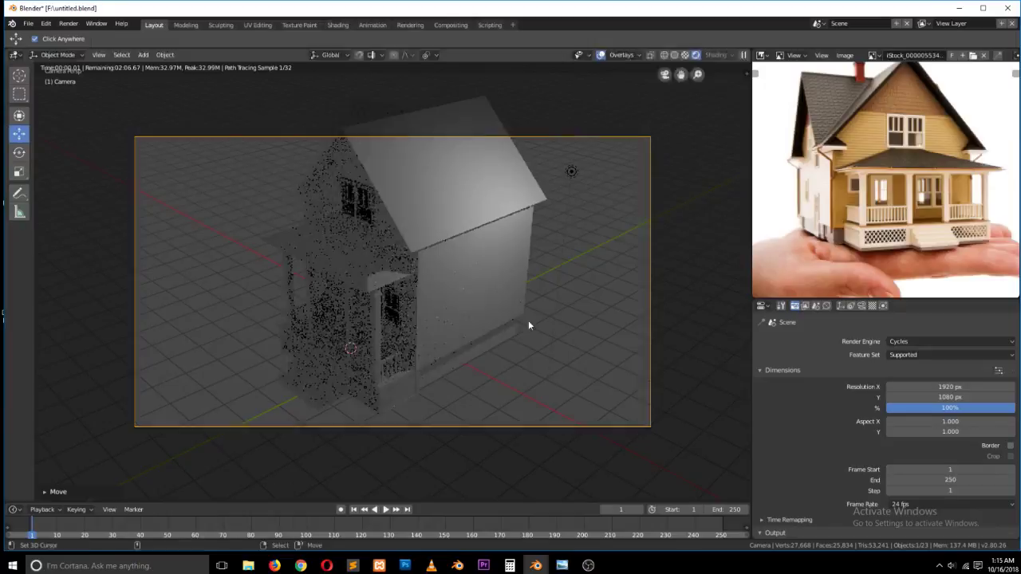
pyautogui.click(586, 484)
pyautogui.press('g')
pyautogui.click(548, 391)
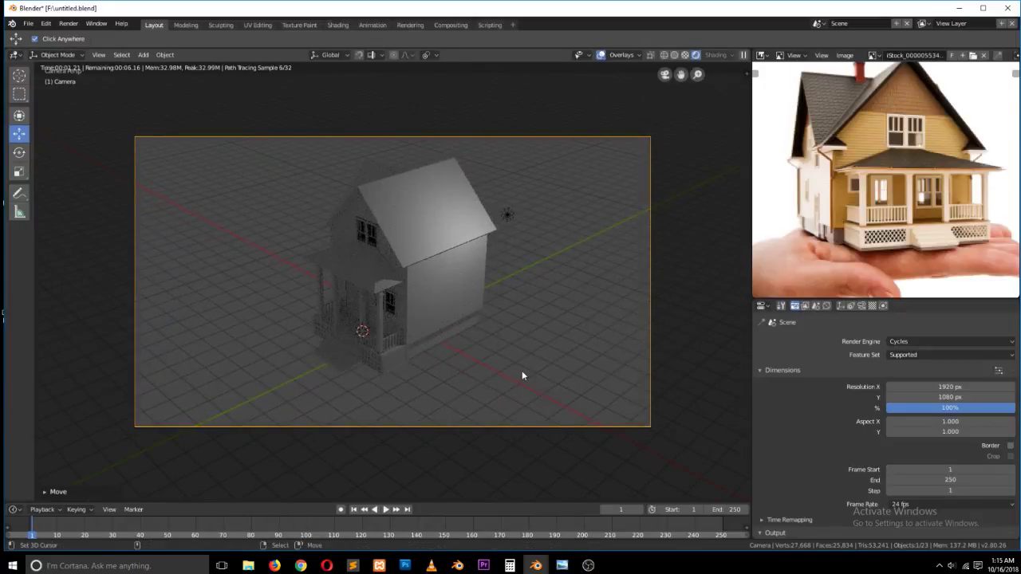
pyautogui.scroll(1, 467, 321)
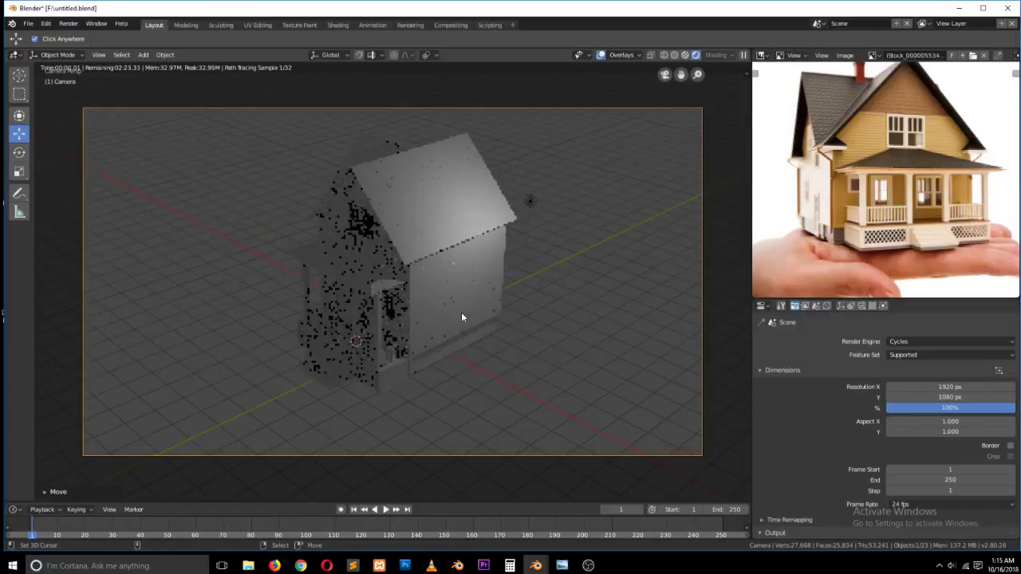
# - Select the main roof, return the viewport to solid shading and inspect the house from the front
pyautogui.click(423, 241)
pyautogui.press('z')
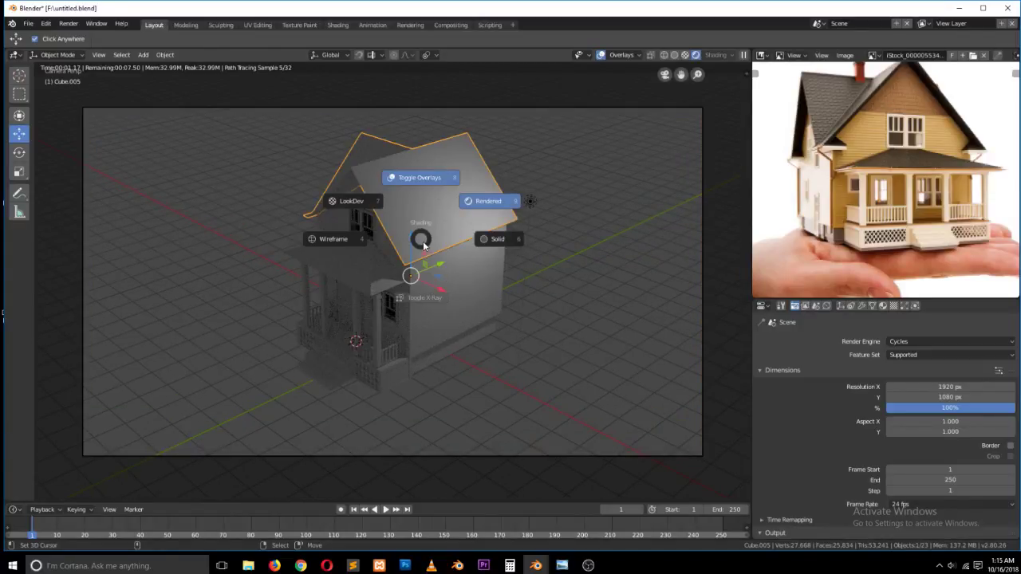
pyautogui.click(488, 246)
pyautogui.moveTo(489, 253); pyautogui.dragTo(432, 244, button='middle')
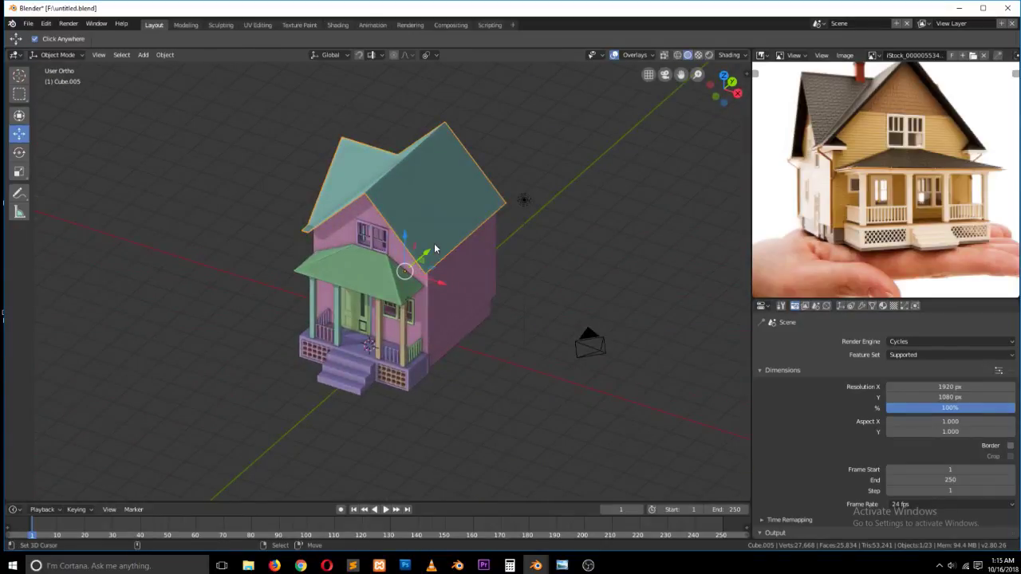
pyautogui.moveTo(482, 229)
pyautogui.mouseDown(button='middle')
pyautogui.moveTo(565, 180)
pyautogui.moveTo(616, 181)
pyautogui.moveTo(517, 202)
pyautogui.moveTo(440, 148)
pyautogui.moveTo(410, 194)
pyautogui.moveTo(485, 215)
pyautogui.moveTo(478, 231)
pyautogui.mouseUp(button='middle')
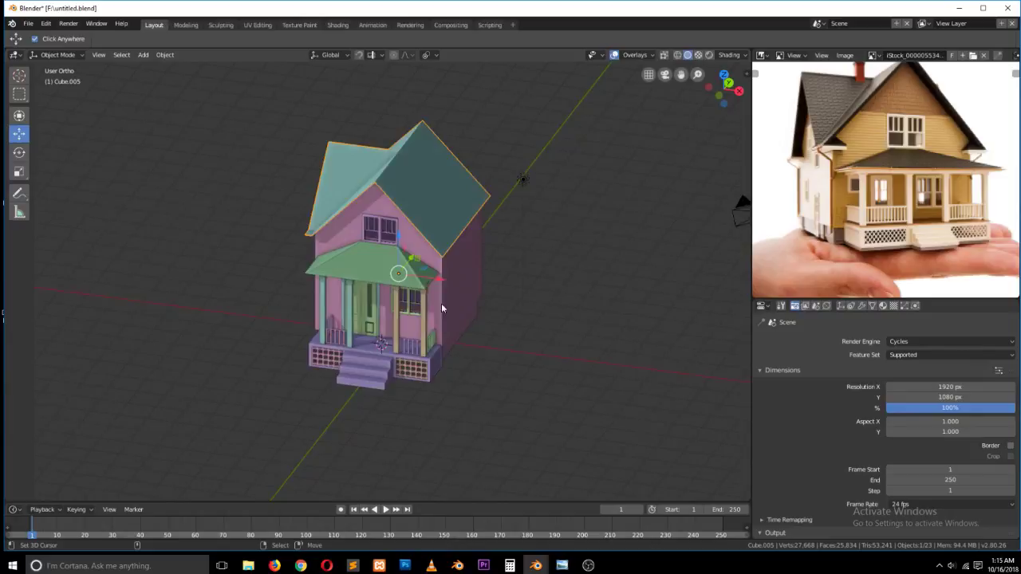
pyautogui.scroll(3, 445, 301)
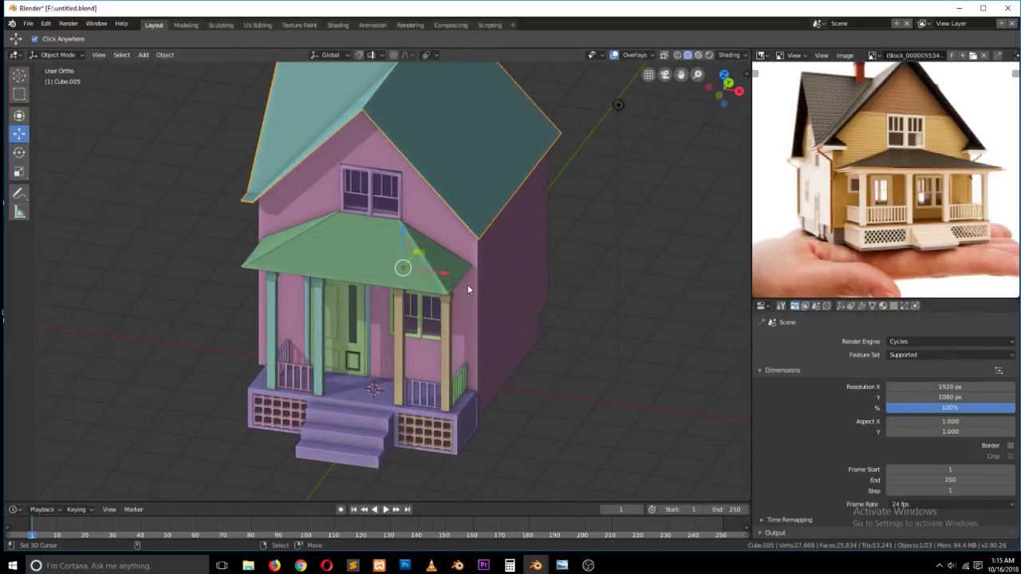
pyautogui.scroll(-2, 467, 284)
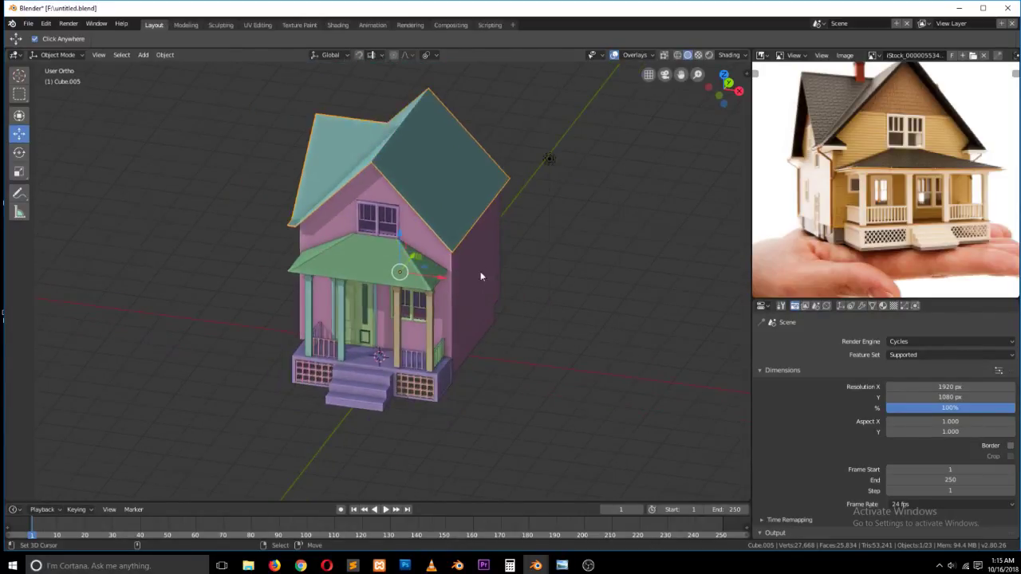
# - Switch to the UV Editing workspace and unwrap all of the main roof's faces with the standard Unwrap
pyautogui.click(257, 25)
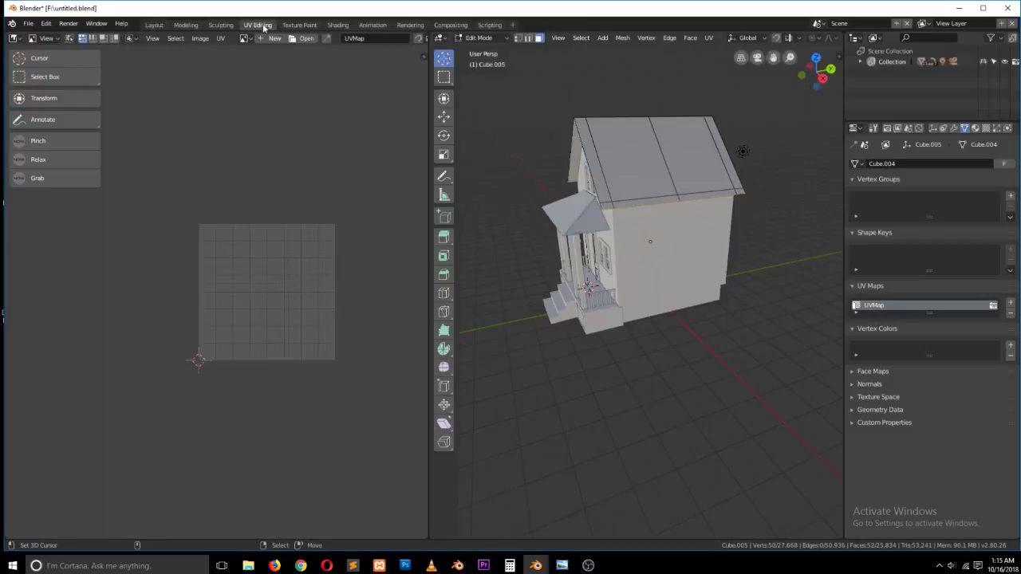
pyautogui.moveTo(573, 167); pyautogui.dragTo(638, 142, button='middle')
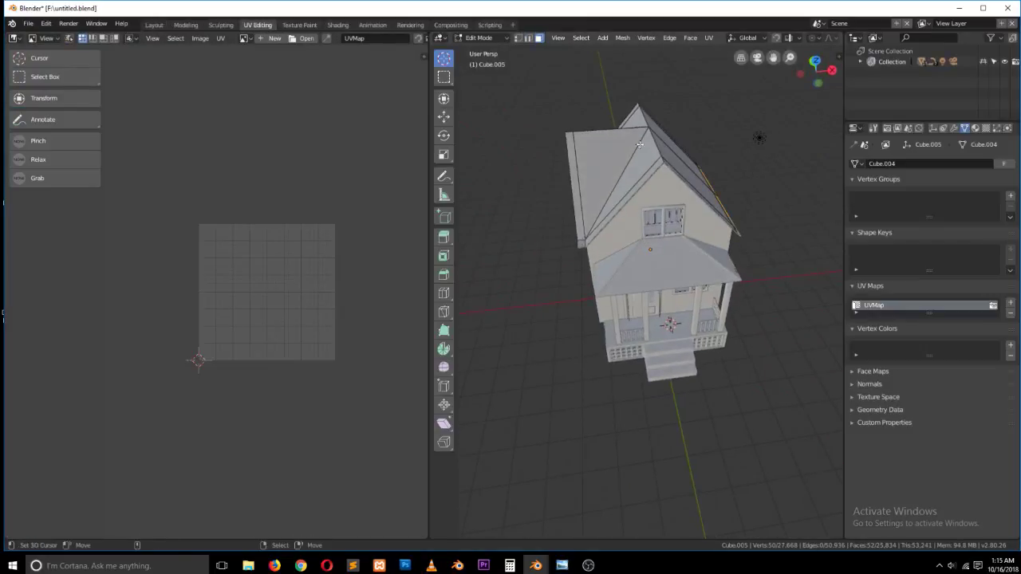
pyautogui.press('l')
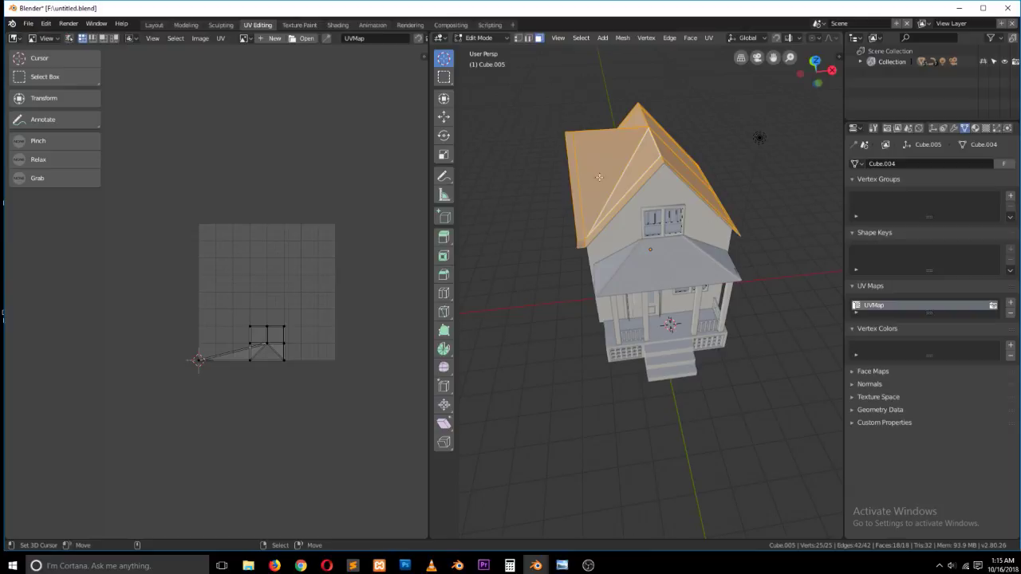
pyautogui.press('u')
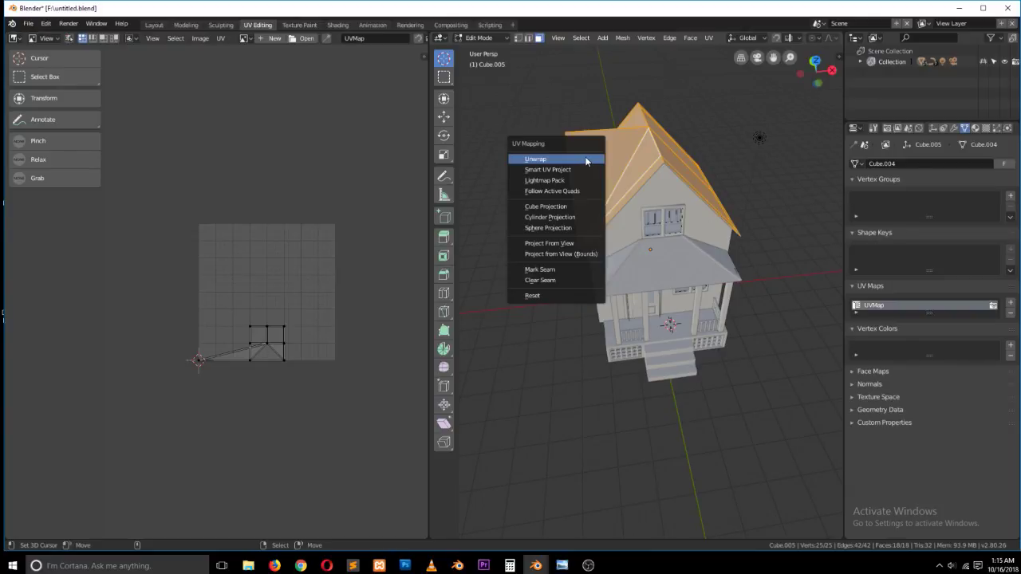
pyautogui.click(587, 157)
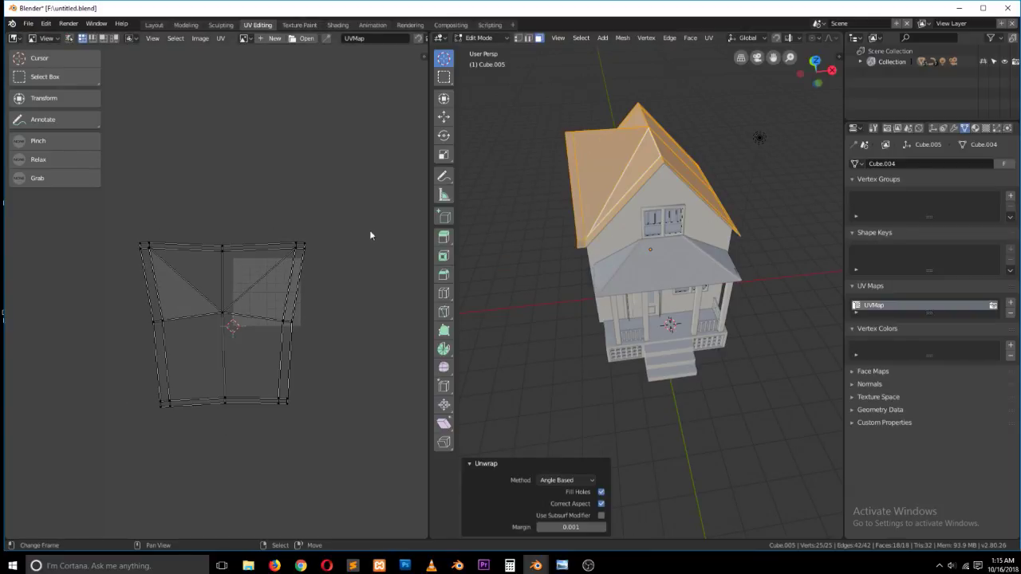
# - Unwrap the roof with Smart UV Project at a 66 angle limit and 0 m island margin, then leave edit mode
pyautogui.scroll(2, 580, 201)
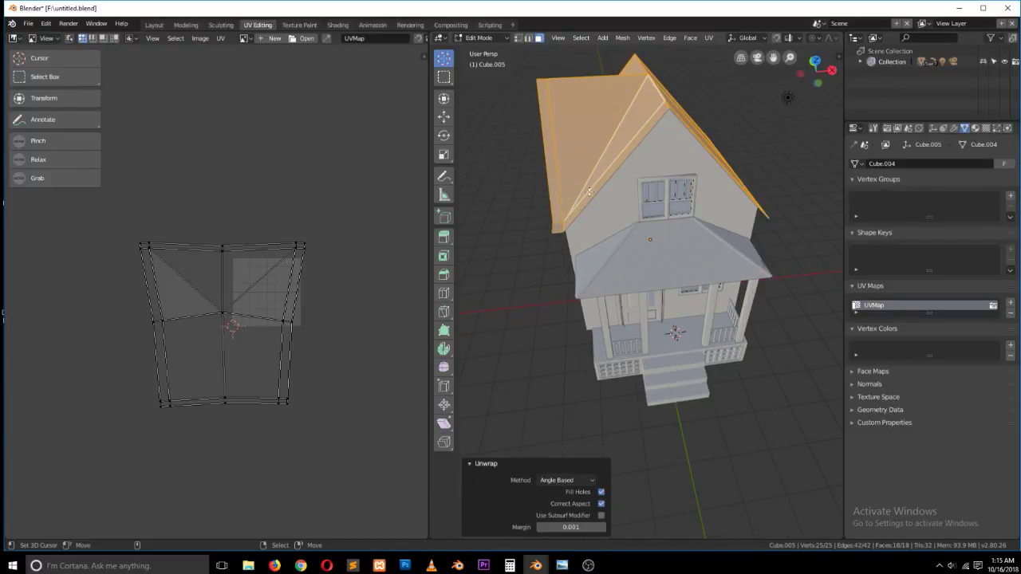
pyautogui.press('u')
pyautogui.click(588, 202)
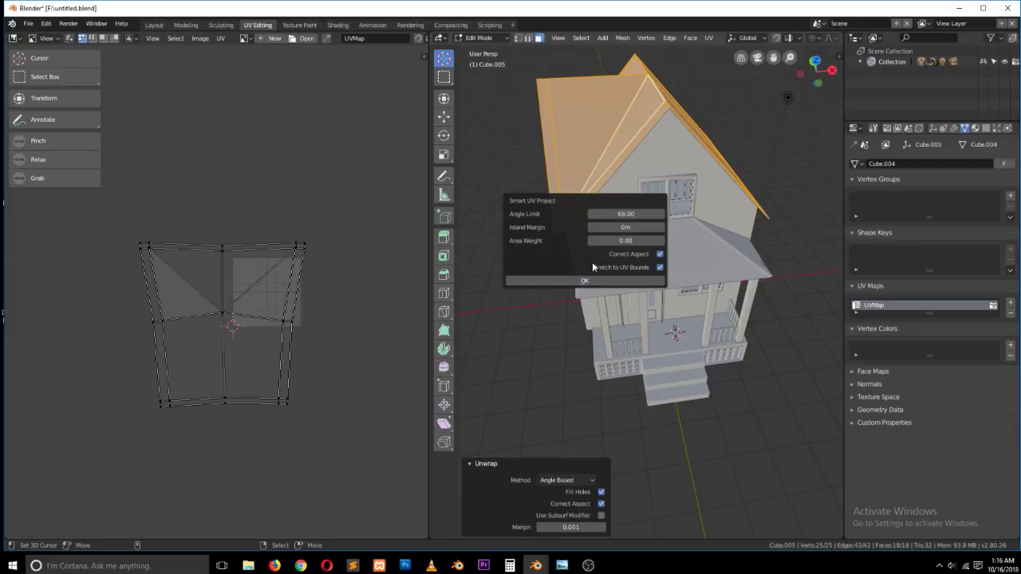
pyautogui.click(607, 278)
pyautogui.scroll(3, 319, 329)
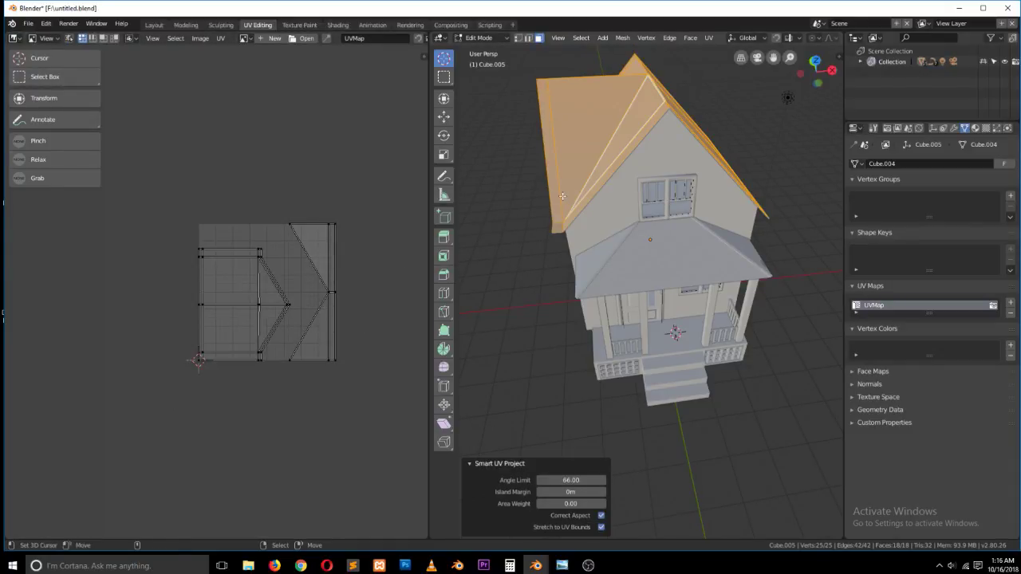
pyautogui.press('Tab')
# - Switch to Firefox and open the cc0textures.com website
pyautogui.click(275, 566)
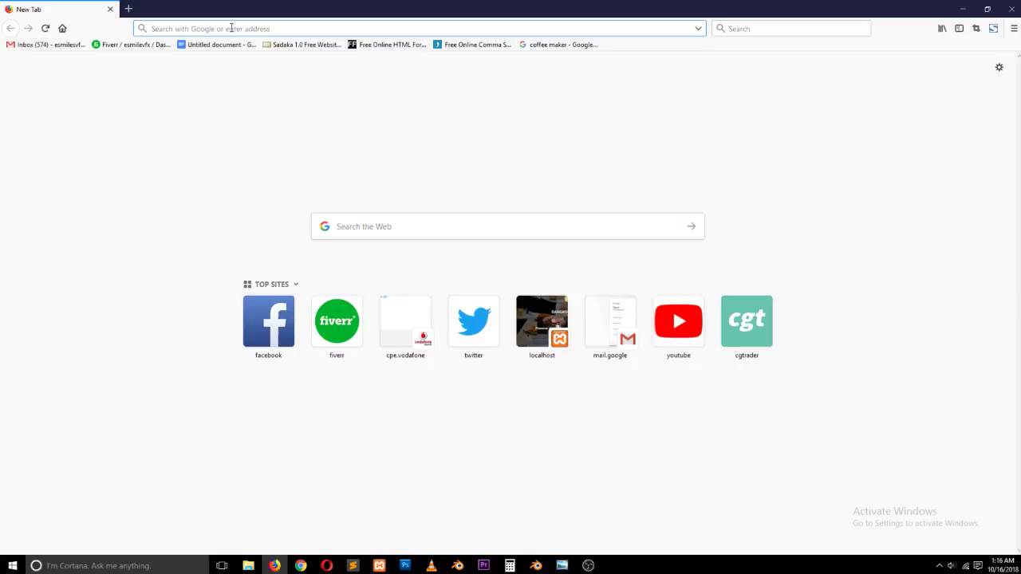
pyautogui.write('CC')
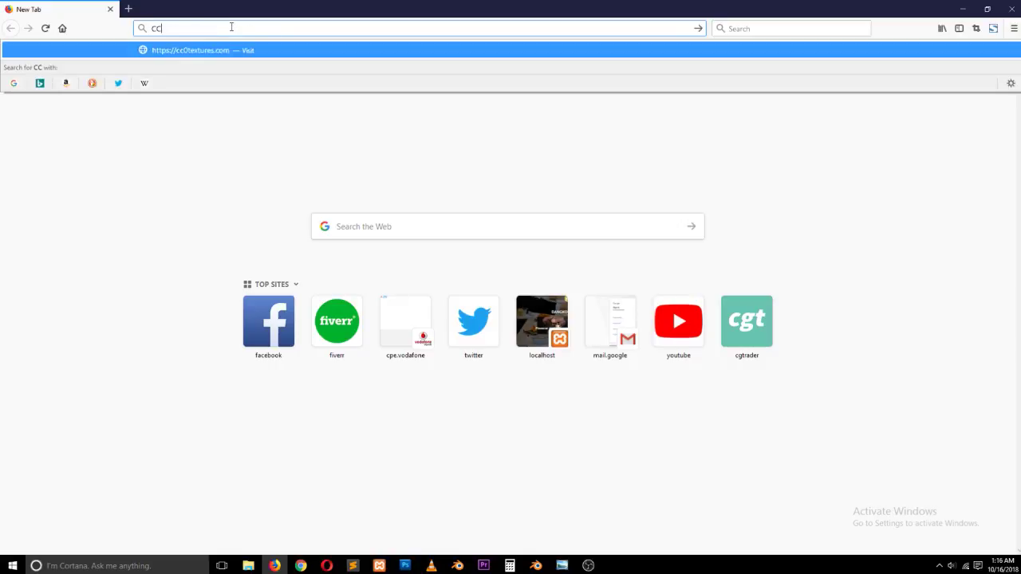
pyautogui.press('Return')
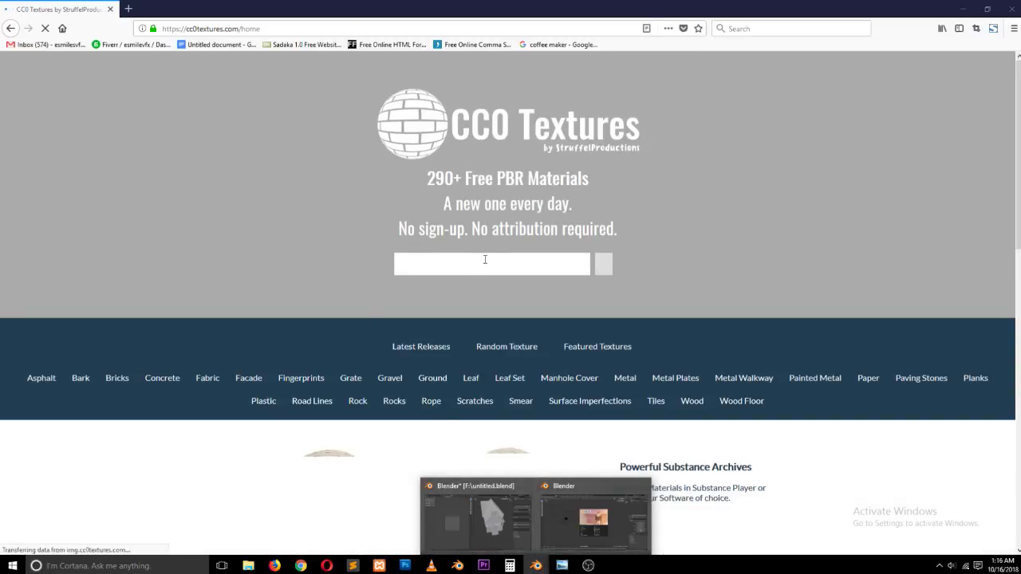
# - Search the CC0 Textures library for "roof"
pyautogui.click(484, 260)
pyautogui.write('ro')
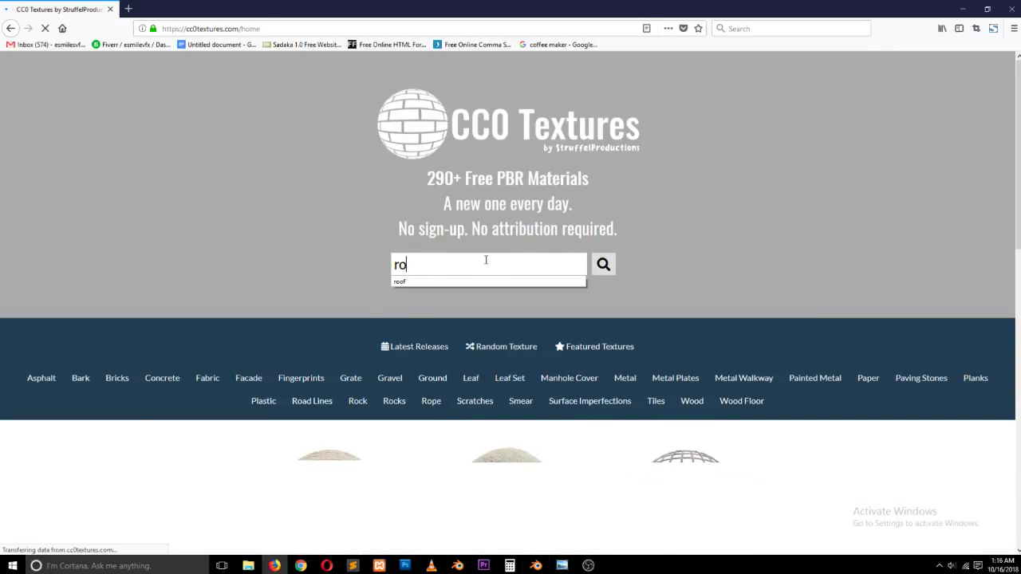
pyautogui.write('of')
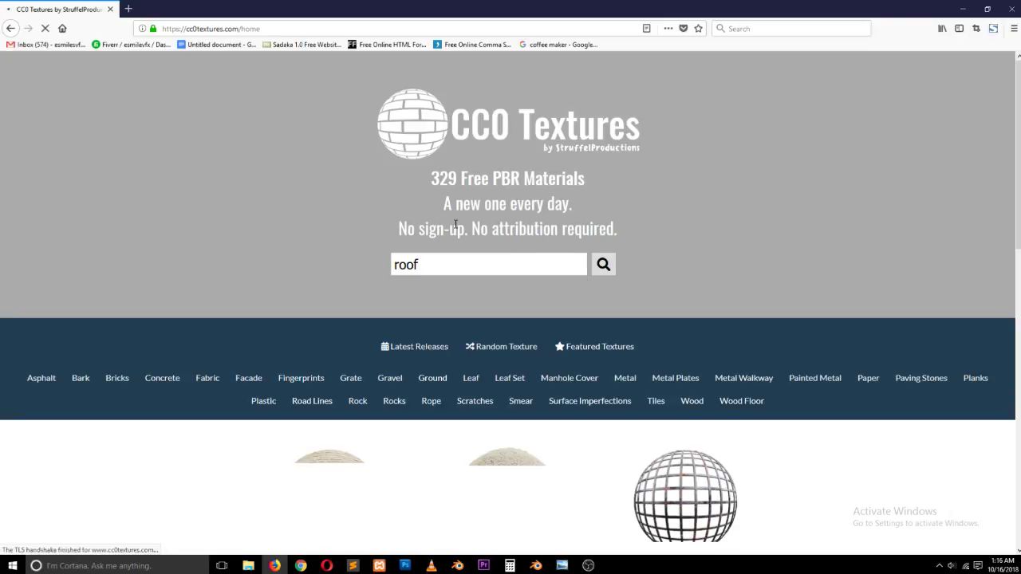
pyautogui.press('Return')
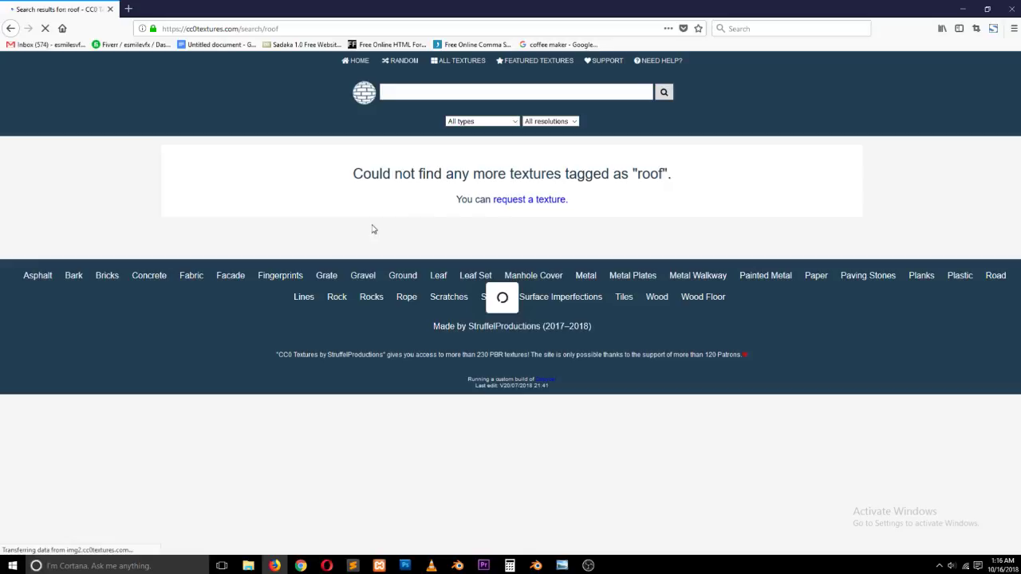
# - Return to the CC0 Textures home page
pyautogui.click(357, 64)
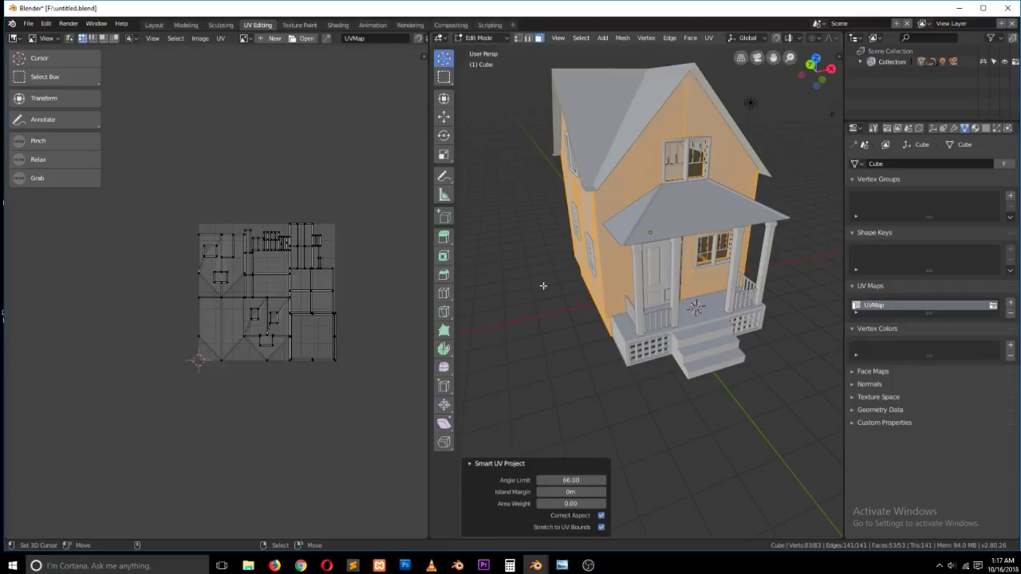
# - Leave edit mode on the house walls in Blender and unwrap all porch roof faces with Smart UV Project at a 66 angle limit and 0 m island margin
pyautogui.scroll(5, 313, 295)
pyautogui.press('Tab')
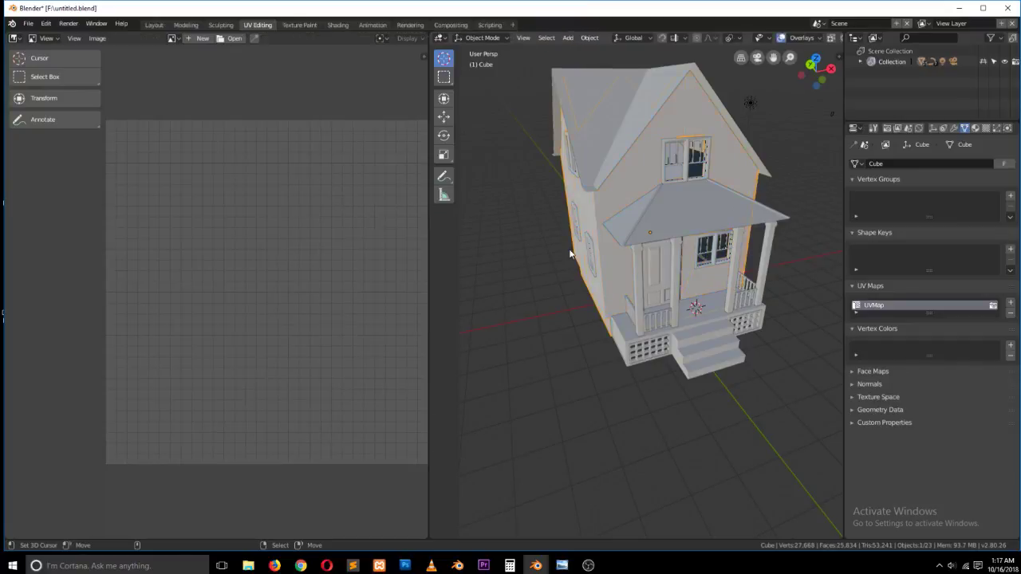
pyautogui.moveTo(573, 252); pyautogui.dragTo(609, 257, button='middle')
pyautogui.click(624, 204)
pyautogui.press('Tab')
pyautogui.press('a')
pyautogui.press('u')
pyautogui.click(622, 200)
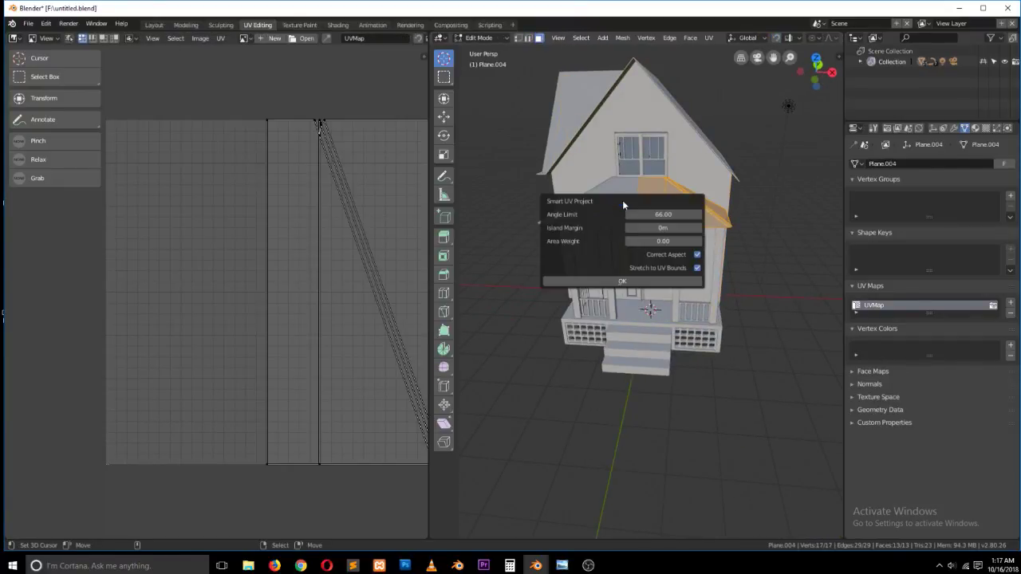
pyautogui.click(636, 279)
pyautogui.press('Tab')
pyautogui.moveTo(649, 310); pyautogui.dragTo(617, 345, button='middle')
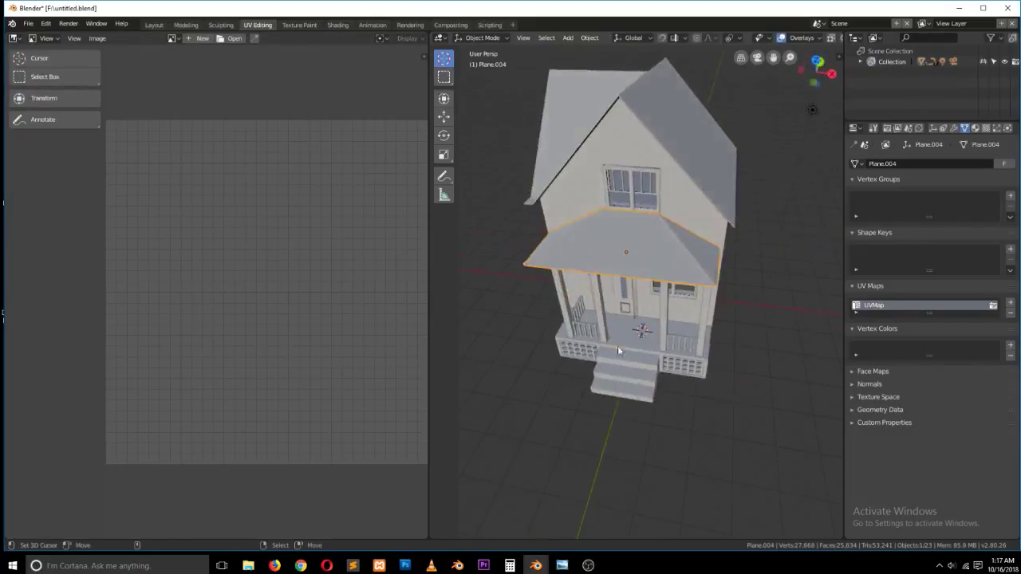
# - Switch to Firefox and look through the Bricks textures on CC0 Textures, comparing them with the reference photo of the house
pyautogui.click(275, 564)
pyautogui.scroll(-2, 415, 454)
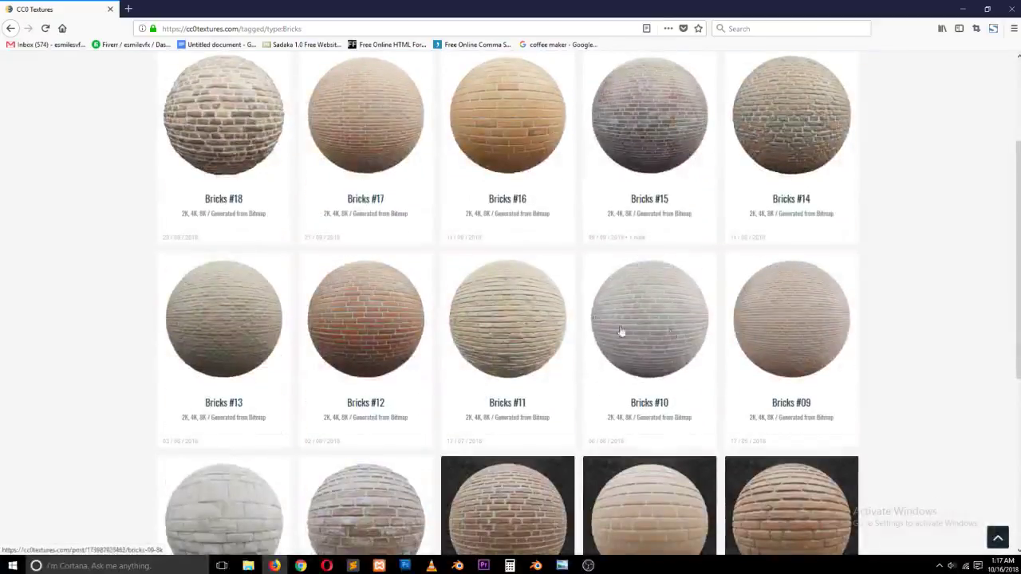
pyautogui.click(562, 564)
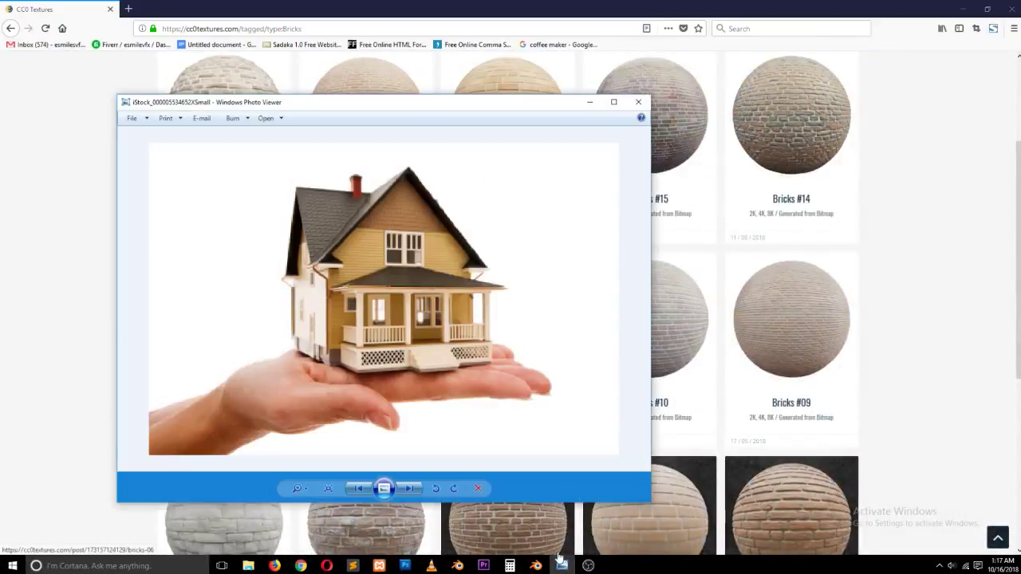
pyautogui.click(562, 564)
pyautogui.scroll(-2, 532, 255)
pyautogui.scroll(2, 531, 255)
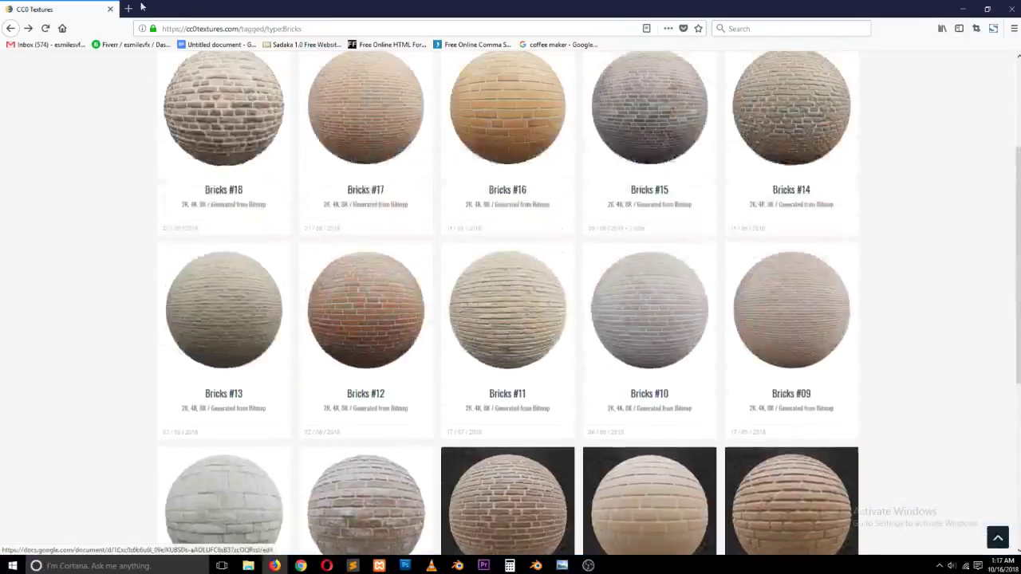
# - Open texturehaven.com in a new browser tab and go to its full texture collection
pyautogui.click(128, 9)
pyautogui.write('texturehaven.com/')
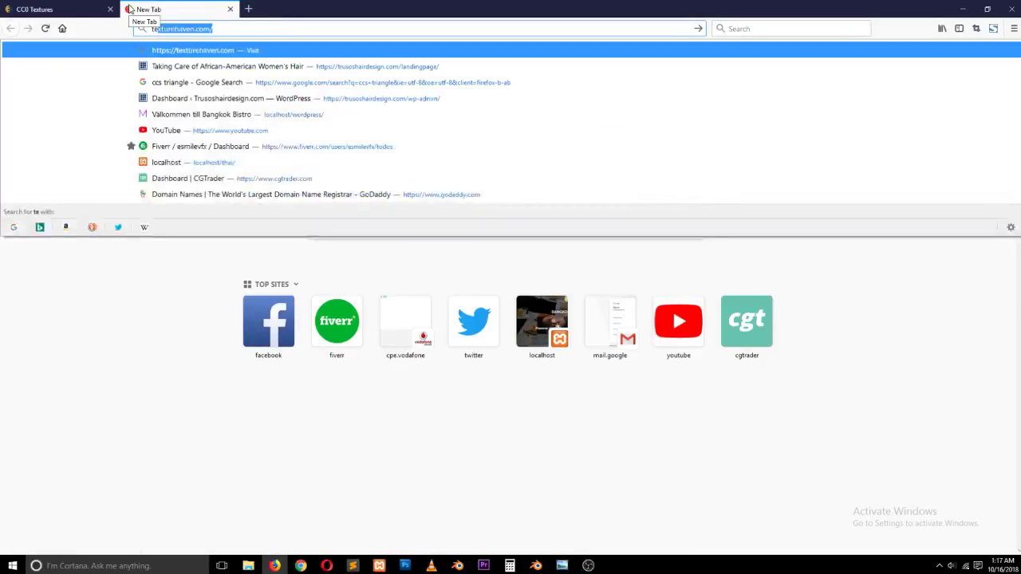
pyautogui.press('Return')
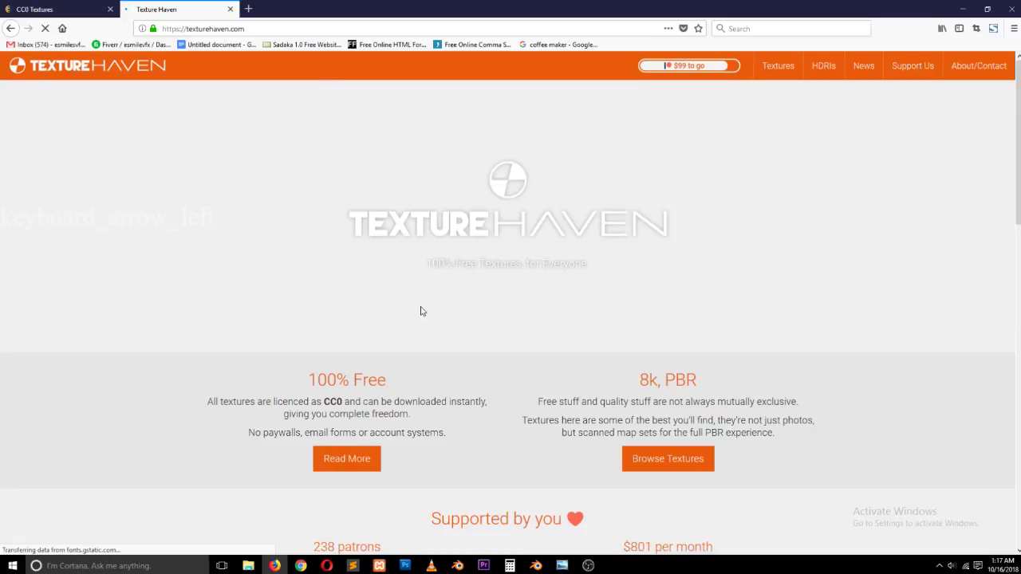
pyautogui.scroll(-1, 661, 418)
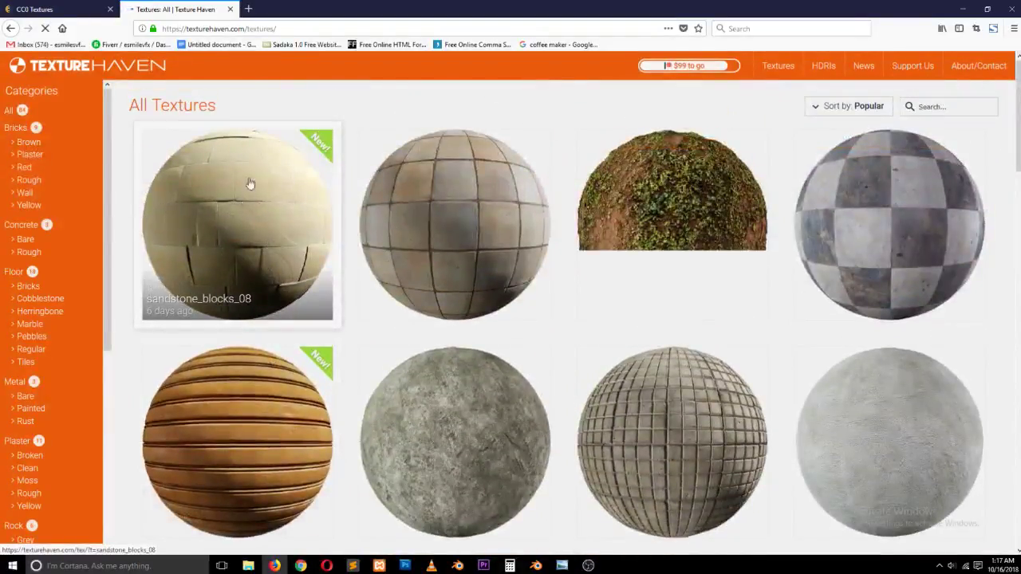
# - Browse all of Texture Haven's textures for a suitable roof material, and open the Roofing category
pyautogui.scroll(-3, 381, 291)
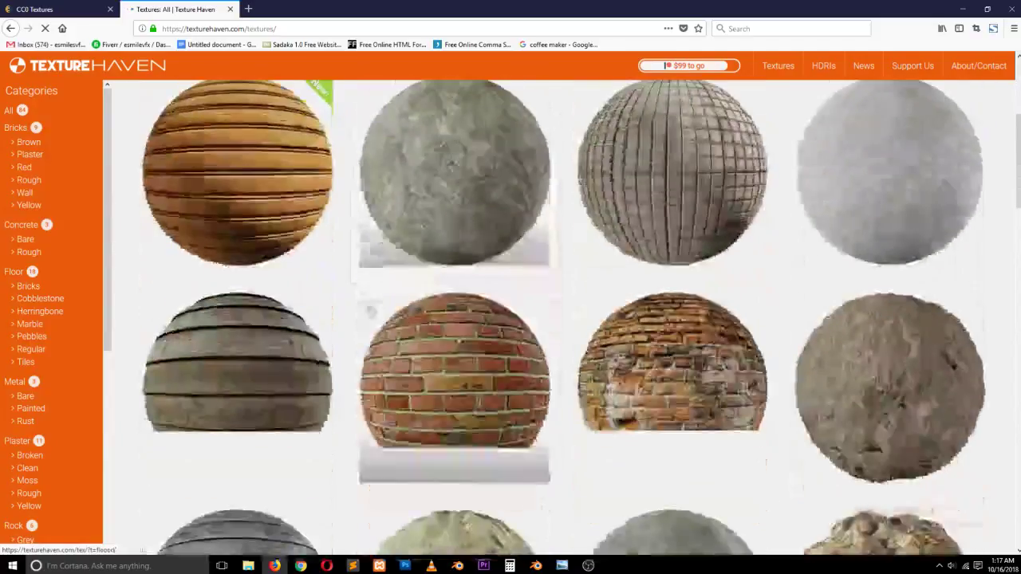
pyautogui.scroll(-4, 353, 296)
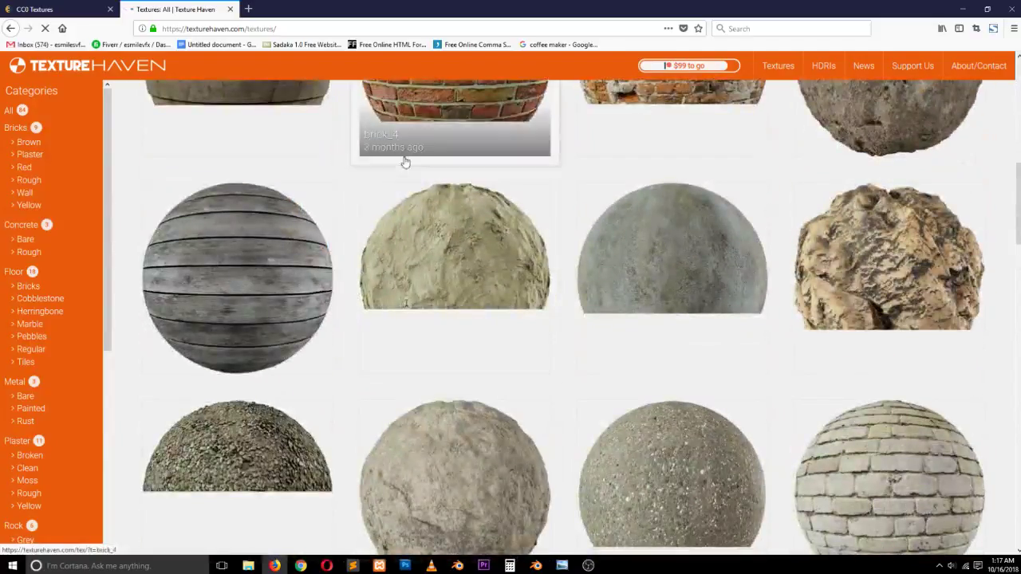
pyautogui.keyDown('ctrl'); pyautogui.scroll(-1, 406, 162); pyautogui.keyUp('ctrl')
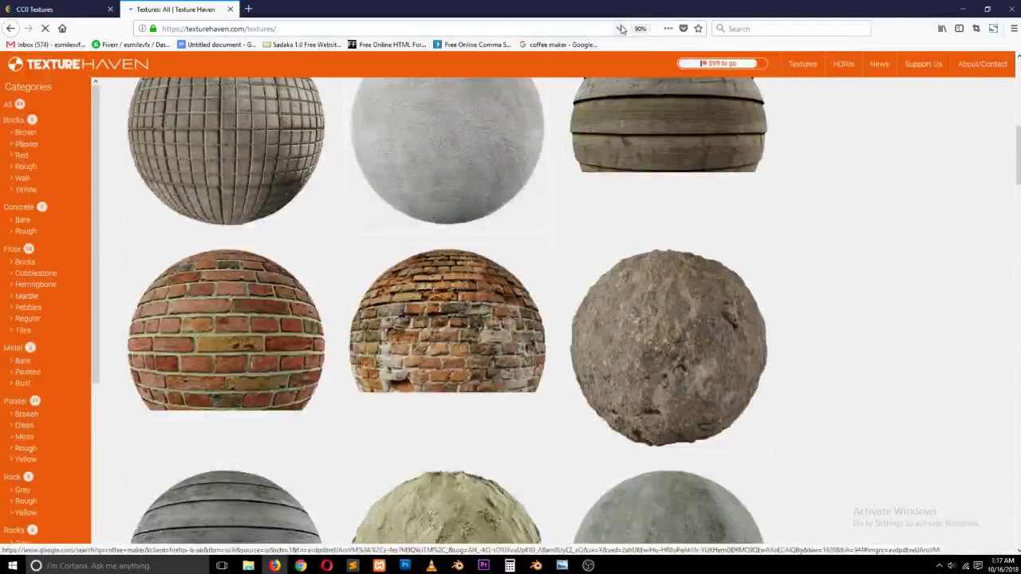
pyautogui.click(638, 29)
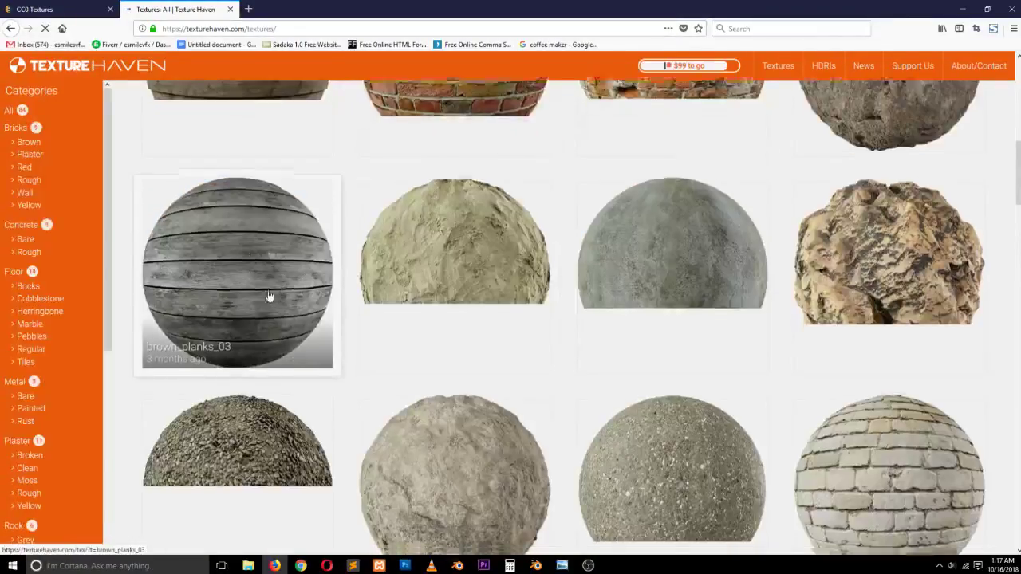
pyautogui.scroll(-9, 269, 297)
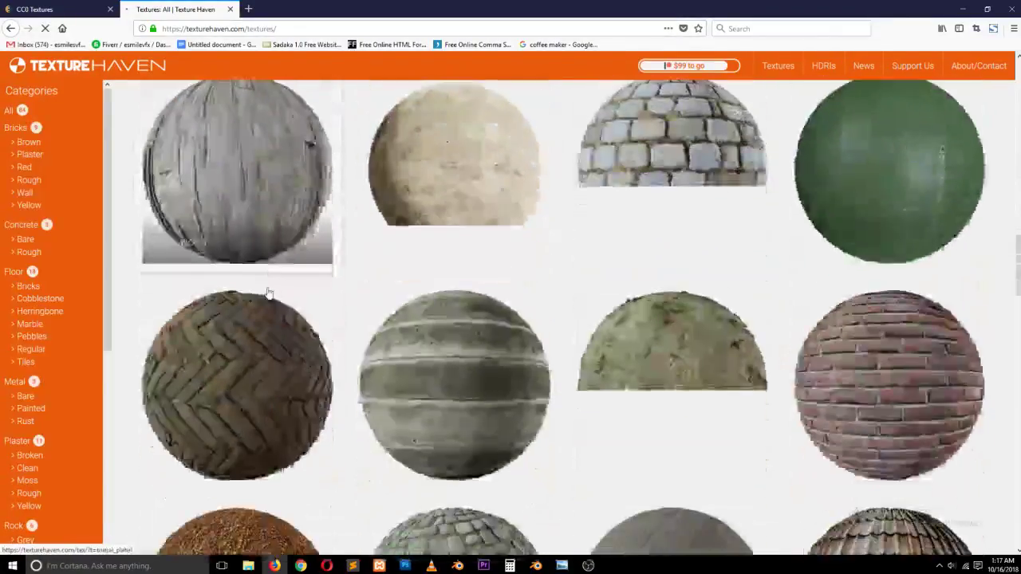
pyautogui.scroll(-3, 269, 295)
pyautogui.scroll(-4, 267, 291)
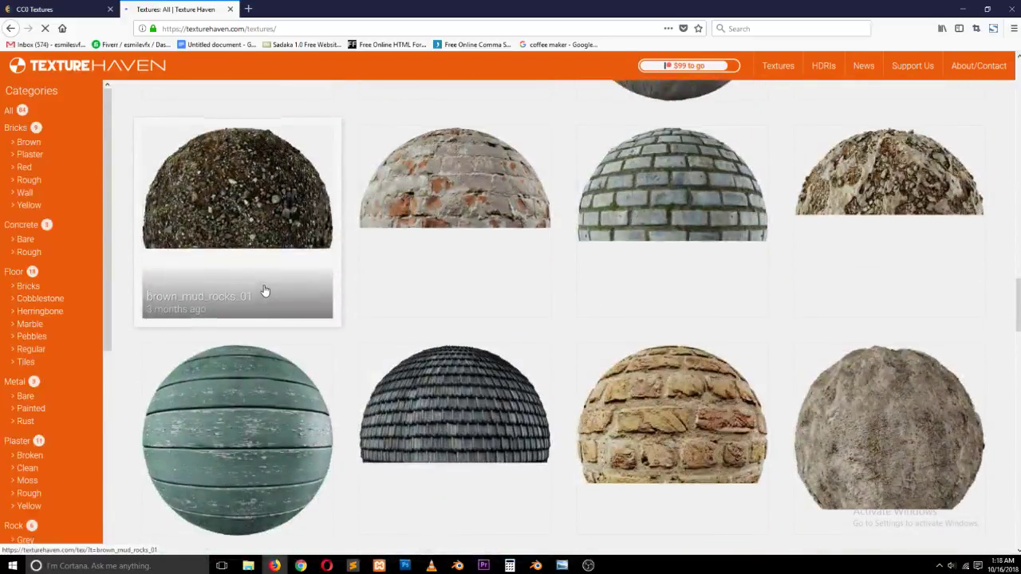
pyautogui.scroll(4, 265, 291)
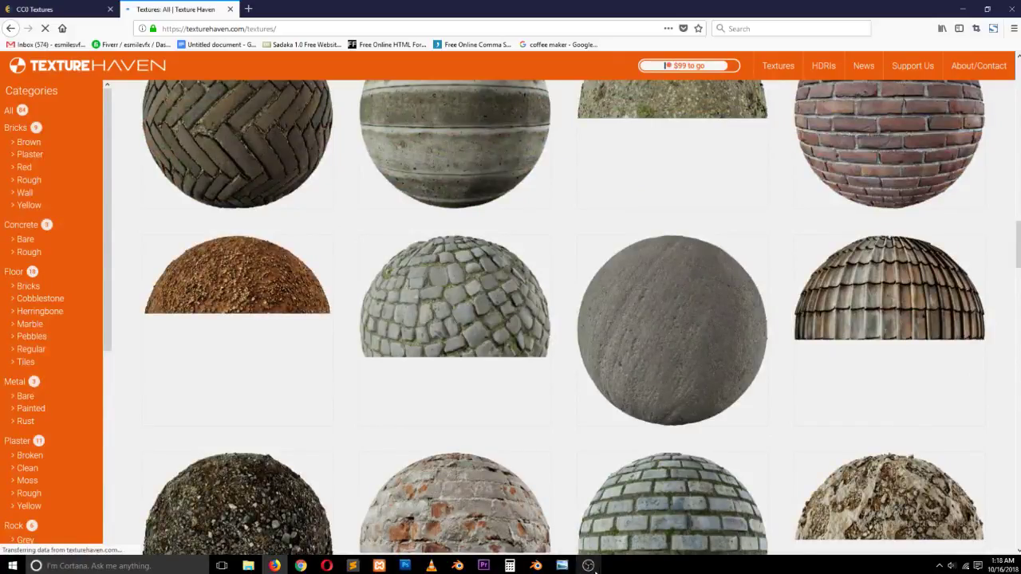
pyautogui.scroll(-10, 407, 363)
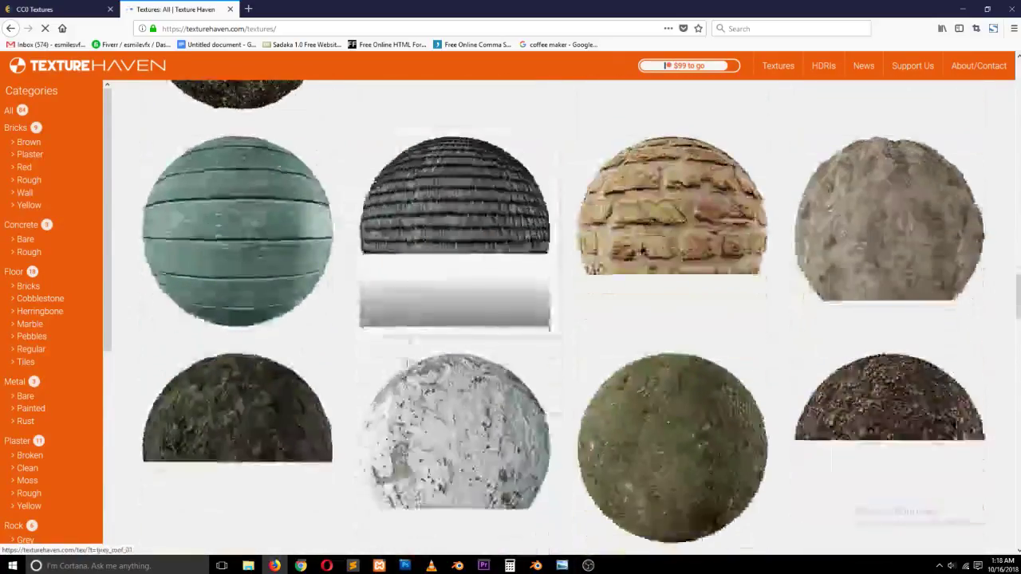
pyautogui.scroll(-8, 404, 364)
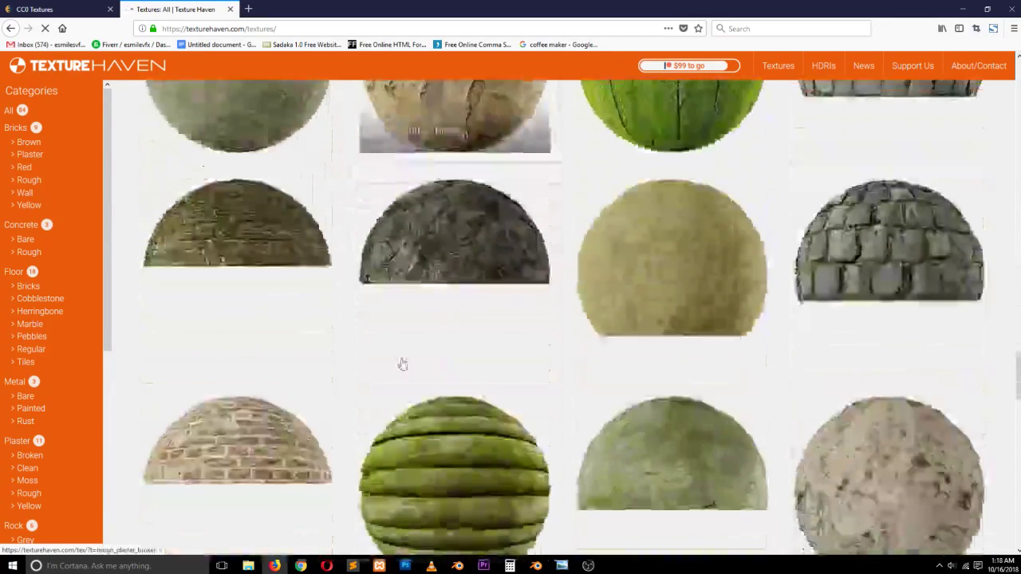
pyautogui.scroll(-6, 396, 361)
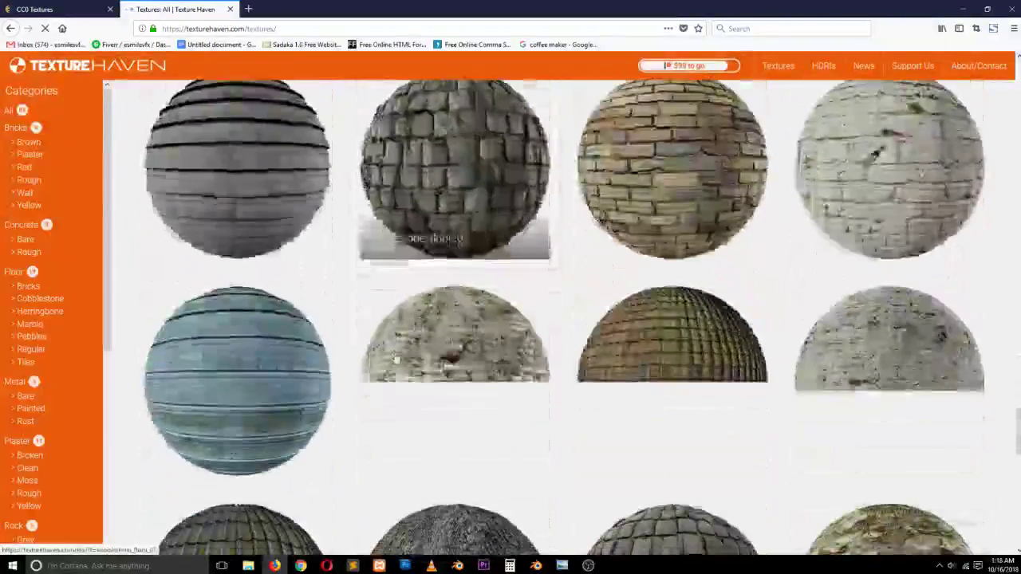
pyautogui.scroll(-8, 396, 362)
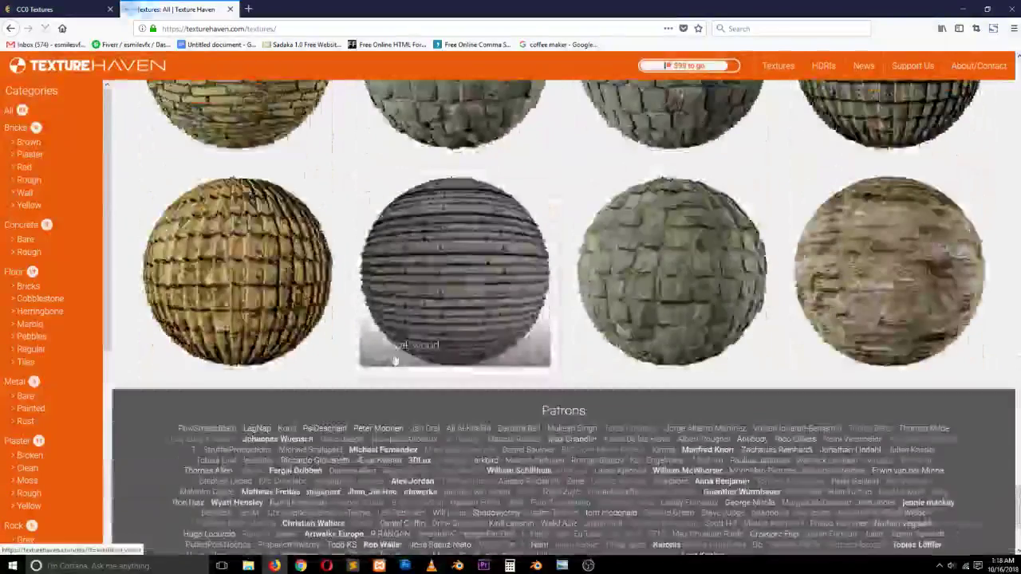
pyautogui.scroll(10, 394, 361)
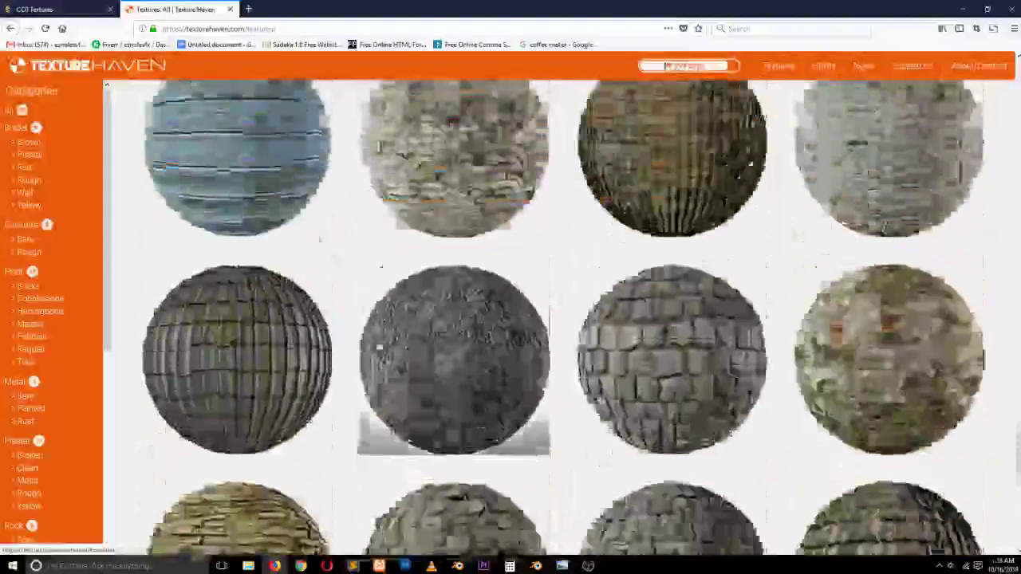
pyautogui.scroll(4, 380, 348)
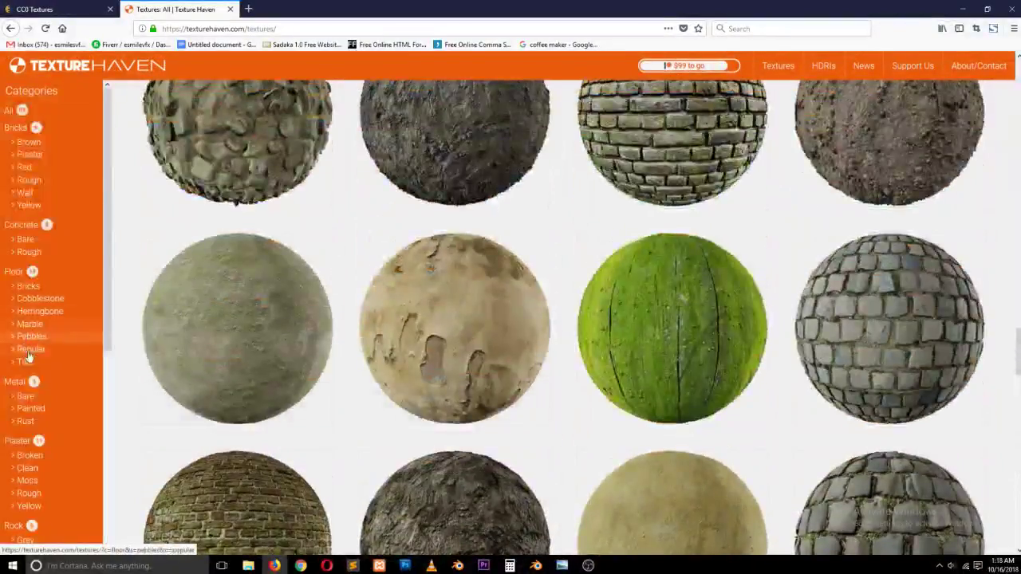
pyautogui.scroll(-1, 18, 405)
pyautogui.scroll(-5, 18, 405)
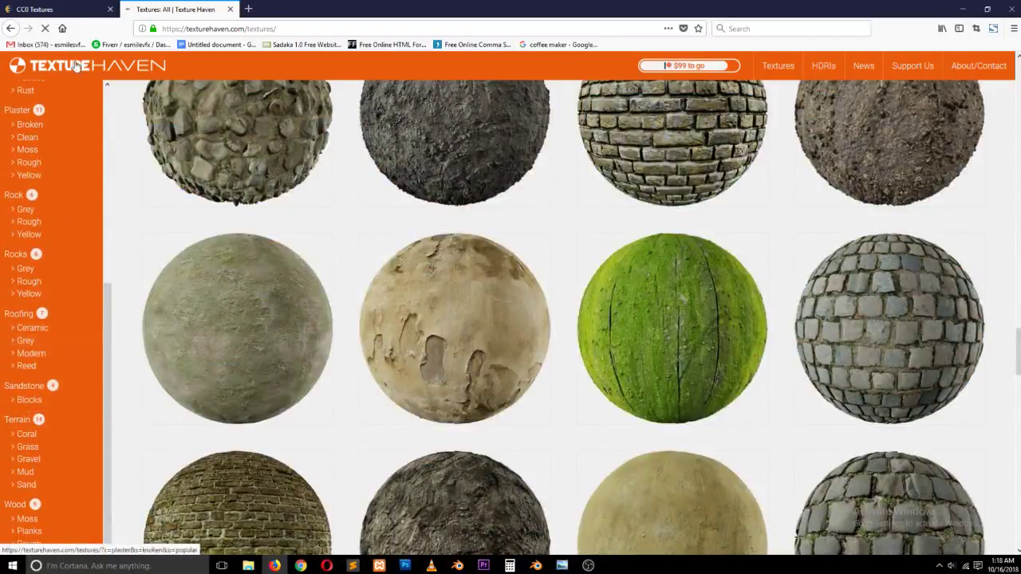
# - Go back to the CC0 Textures tab and search its library for "ceramic"
pyautogui.click(70, 12)
pyautogui.scroll(4, 369, 123)
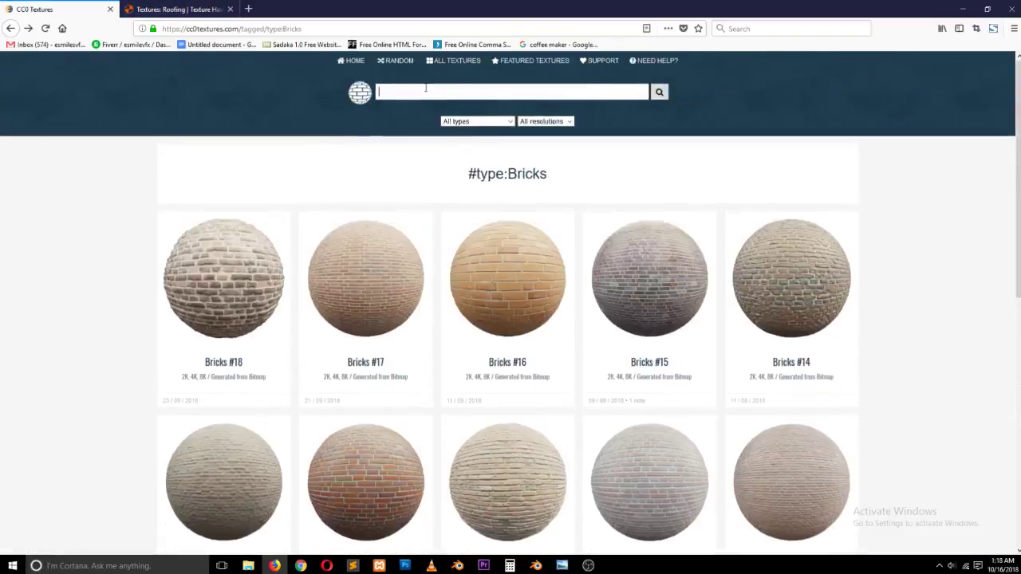
pyautogui.click(426, 88)
pyautogui.write('ceram')
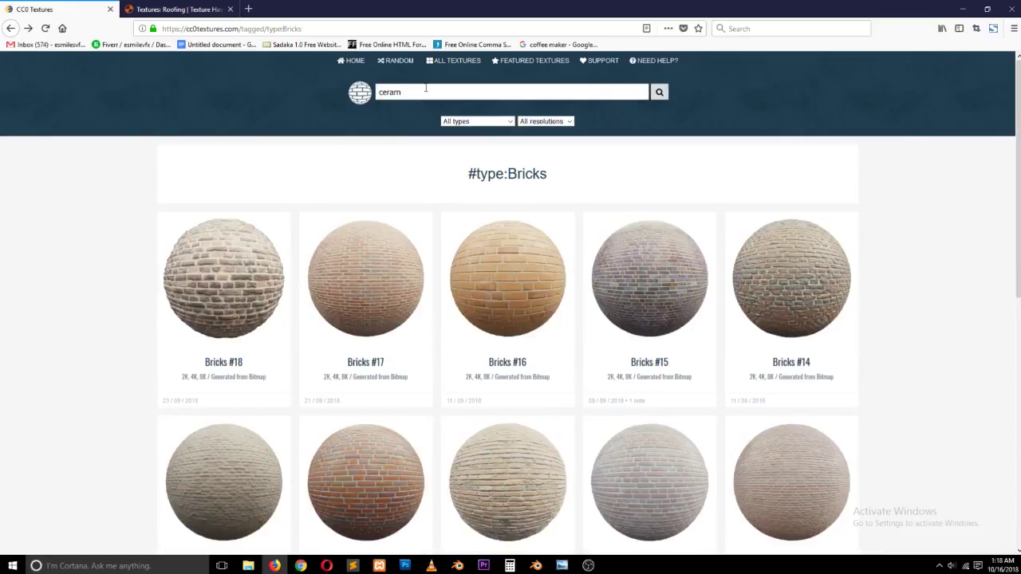
pyautogui.write('ic')
pyautogui.press('Return')
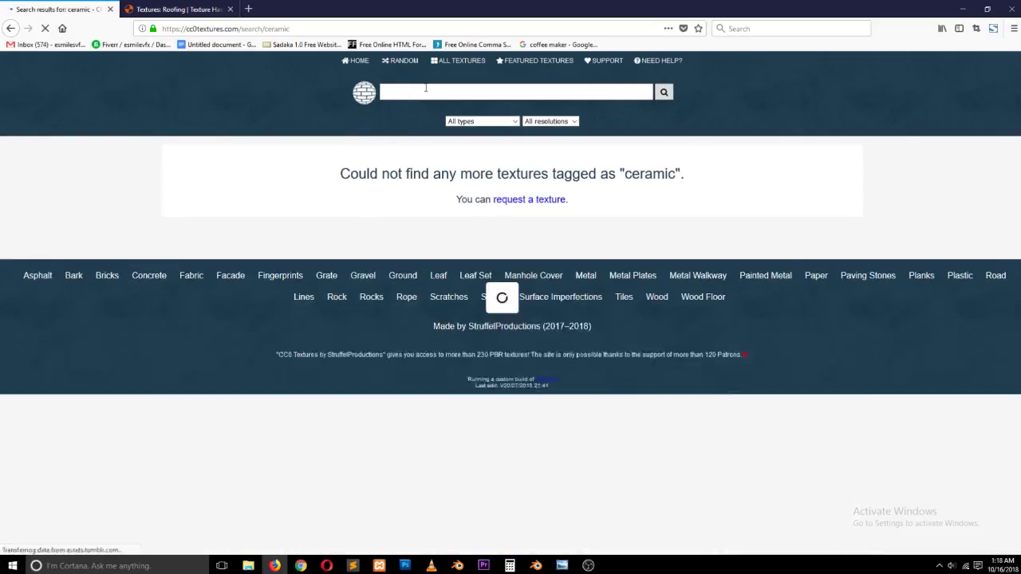
pyautogui.write('ceramic')
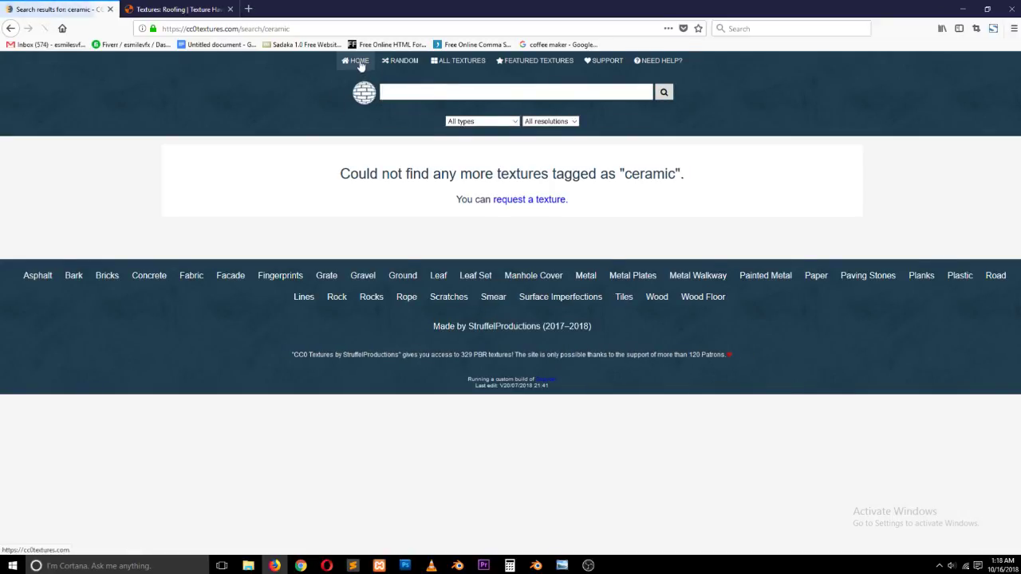
# - Return to the Texture Haven tab, show the Modern textures of the Roofing category, and open grey_roof_01
pyautogui.hotkey('ctrl', 'Tab')
pyautogui.scroll(-4, 62, 476)
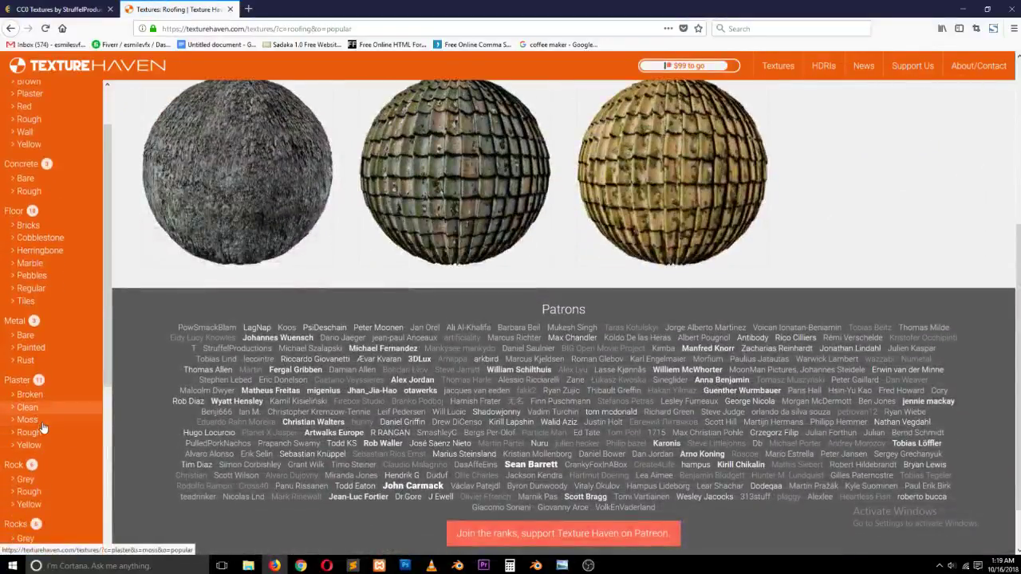
pyautogui.scroll(-2, 35, 461)
pyautogui.scroll(-4, 36, 461)
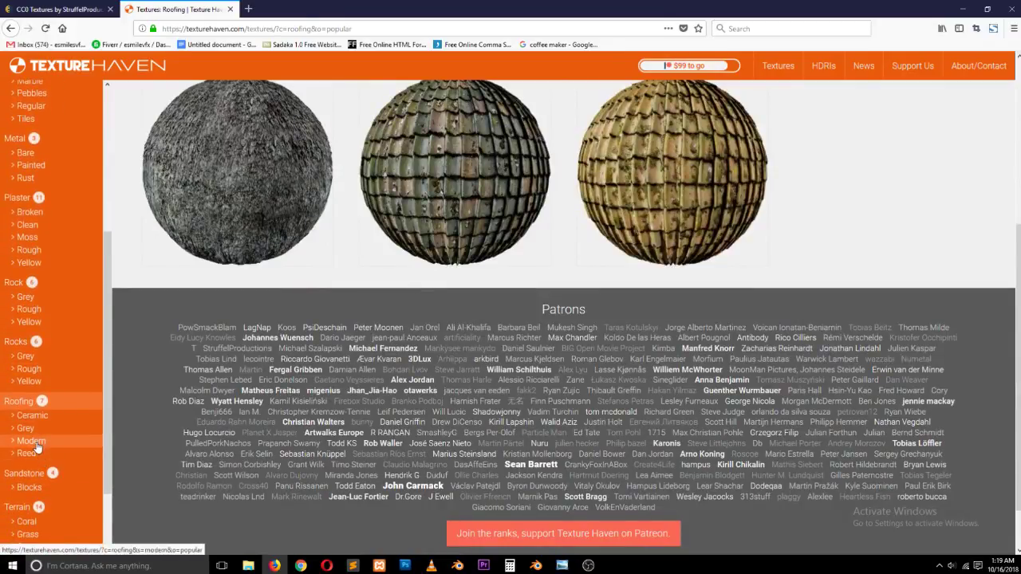
pyautogui.click(38, 443)
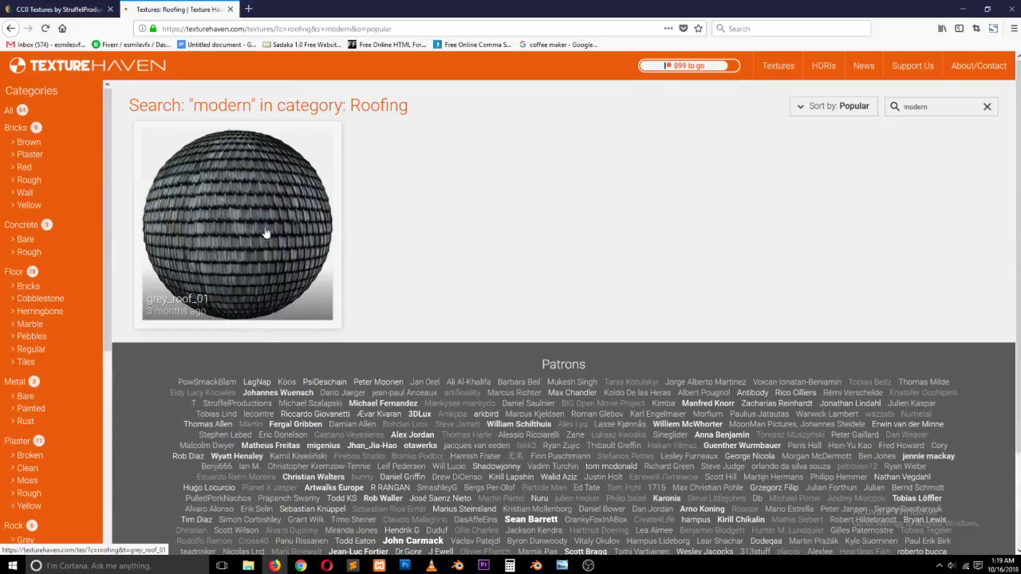
# - Switch to the CC0 Textures tab and open the Facade texture category
pyautogui.click(101, 16)
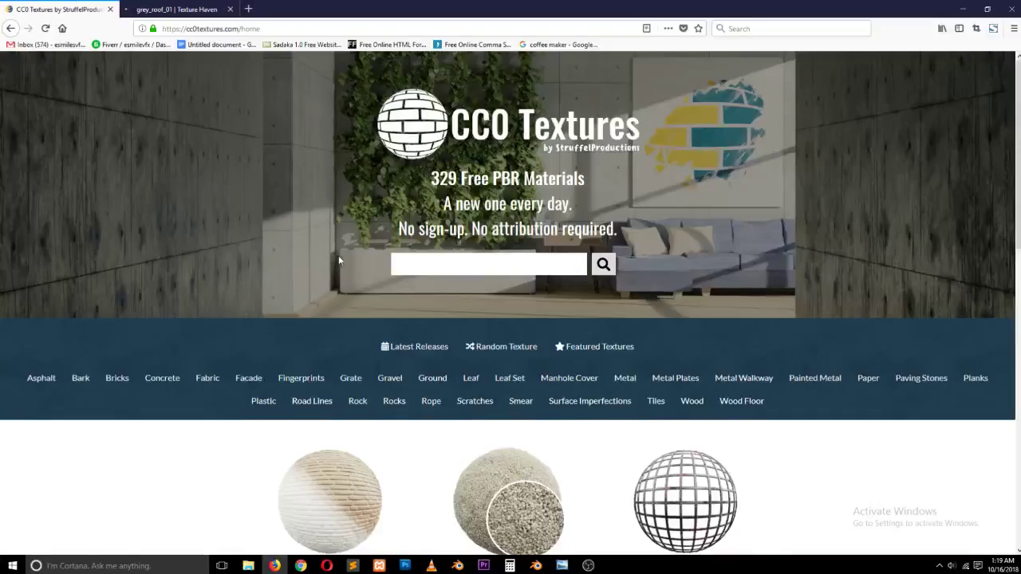
pyautogui.scroll(-5, 337, 259)
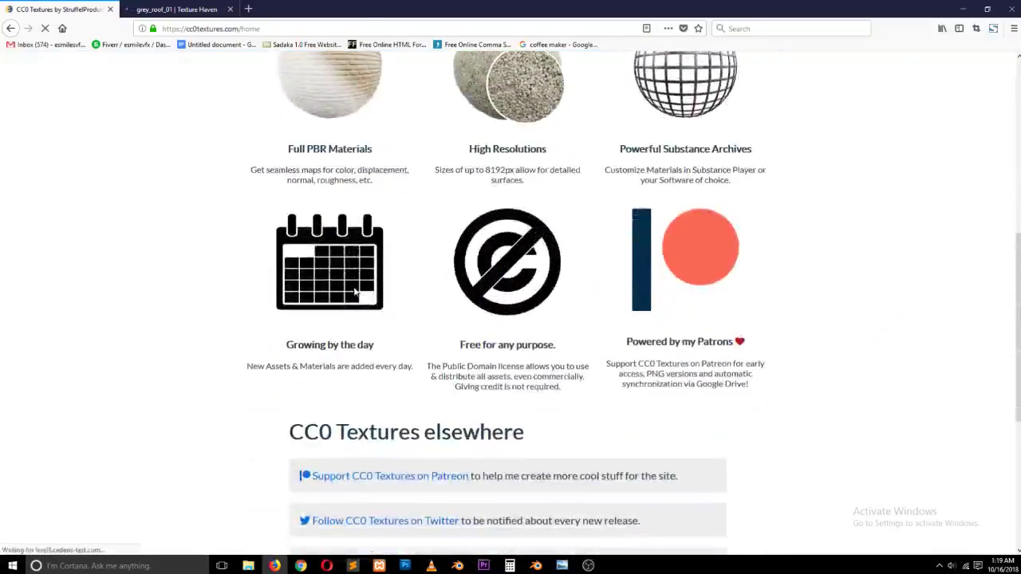
pyautogui.scroll(4, 355, 292)
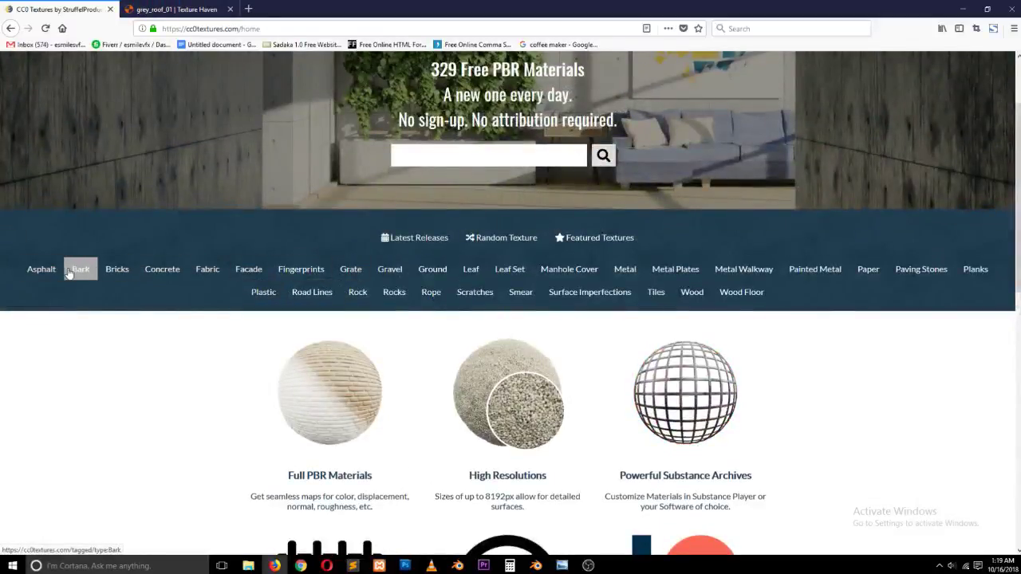
pyautogui.click(258, 277)
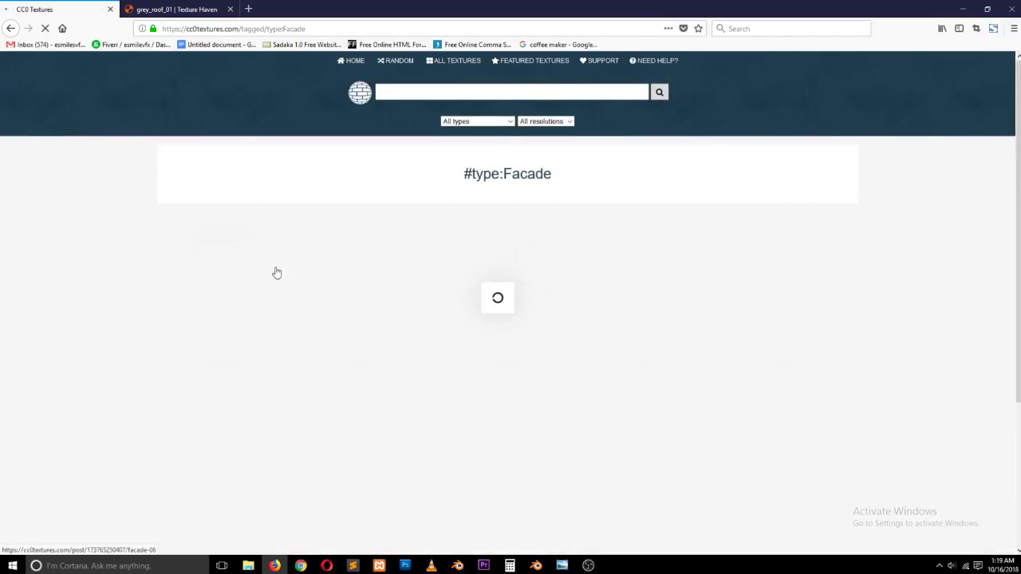
# - Download all maps of grey_roof_01 from Texture Haven as 4k JPG and save the zip file
pyautogui.click(194, 9)
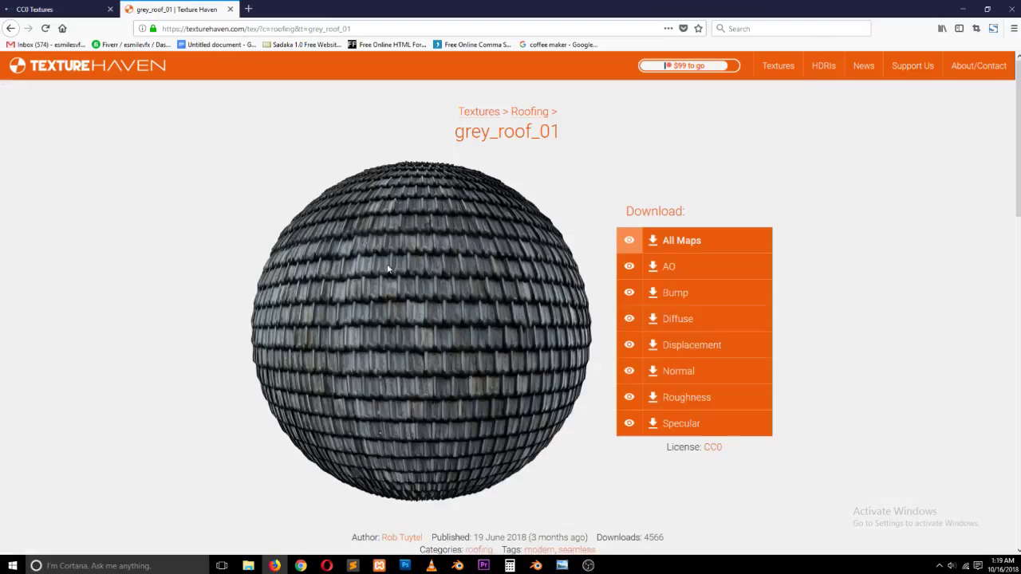
pyautogui.scroll(-10, 660, 422)
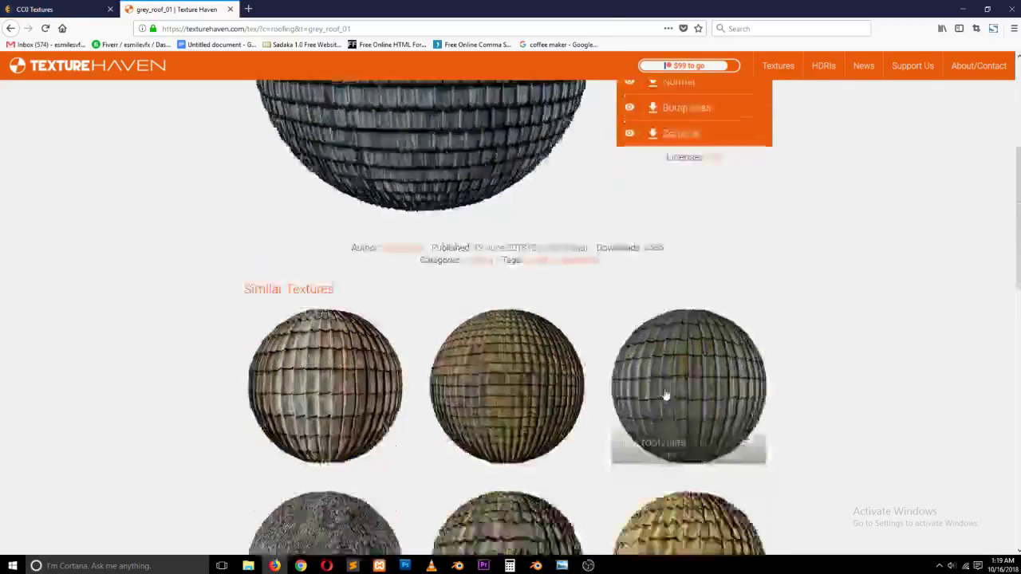
pyautogui.scroll(10, 577, 376)
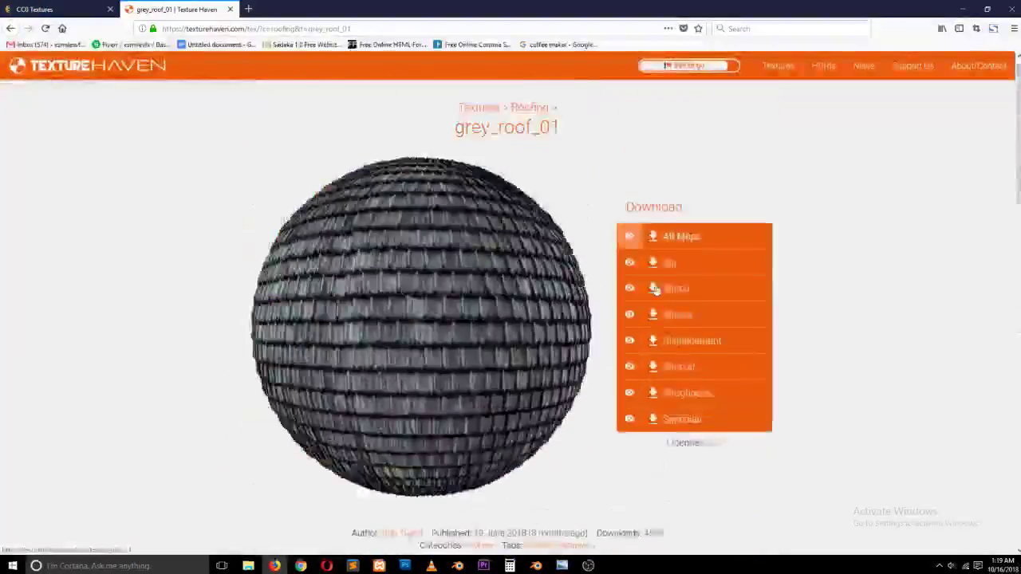
pyautogui.click(668, 243)
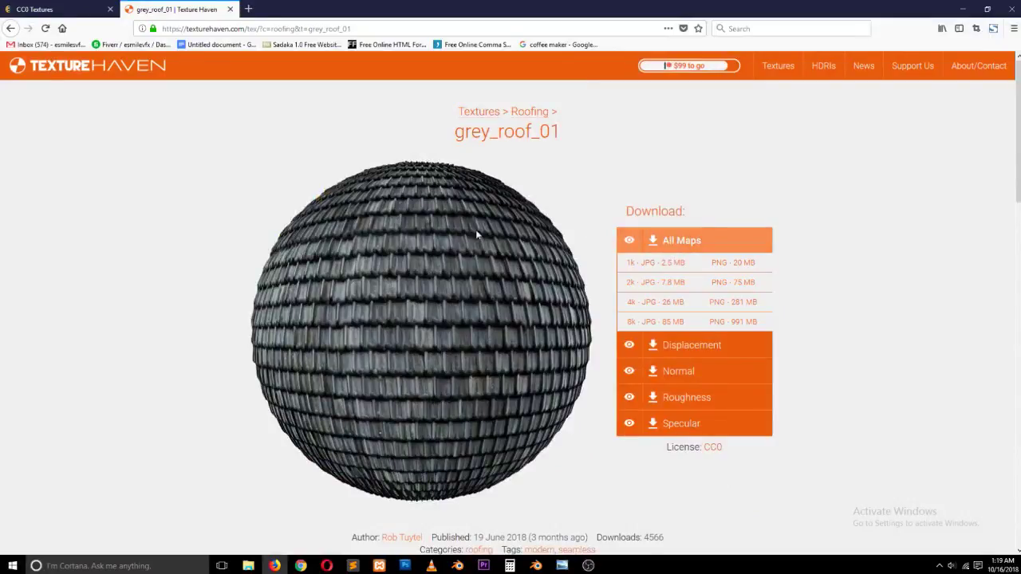
pyautogui.click(673, 303)
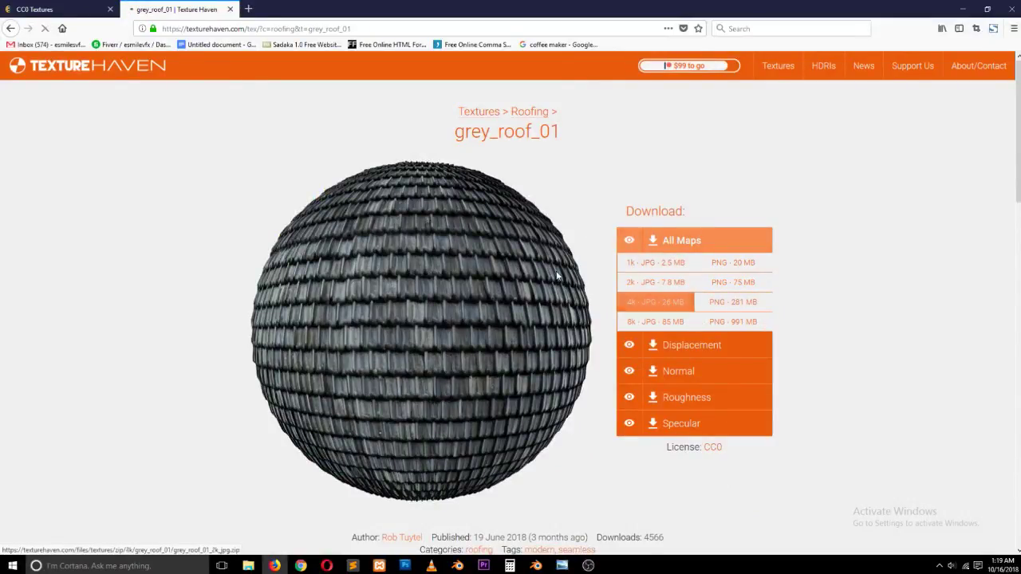
pyautogui.click(36, 11)
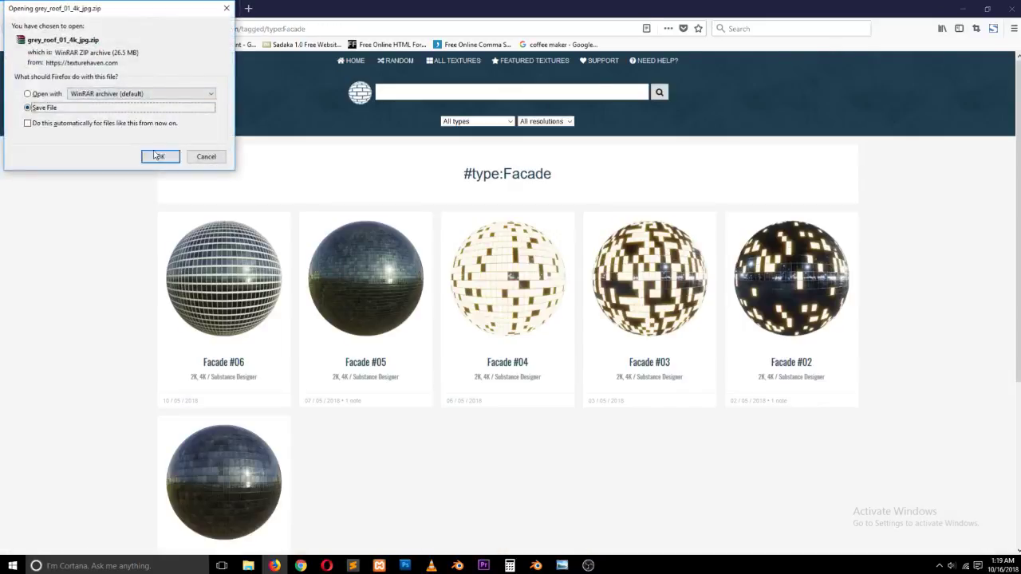
pyautogui.click(157, 157)
# - Look over the Facade textures on CC0 Textures, return to its home page and review the texture categories
pyautogui.scroll(-3, 287, 255)
pyautogui.scroll(3, 308, 193)
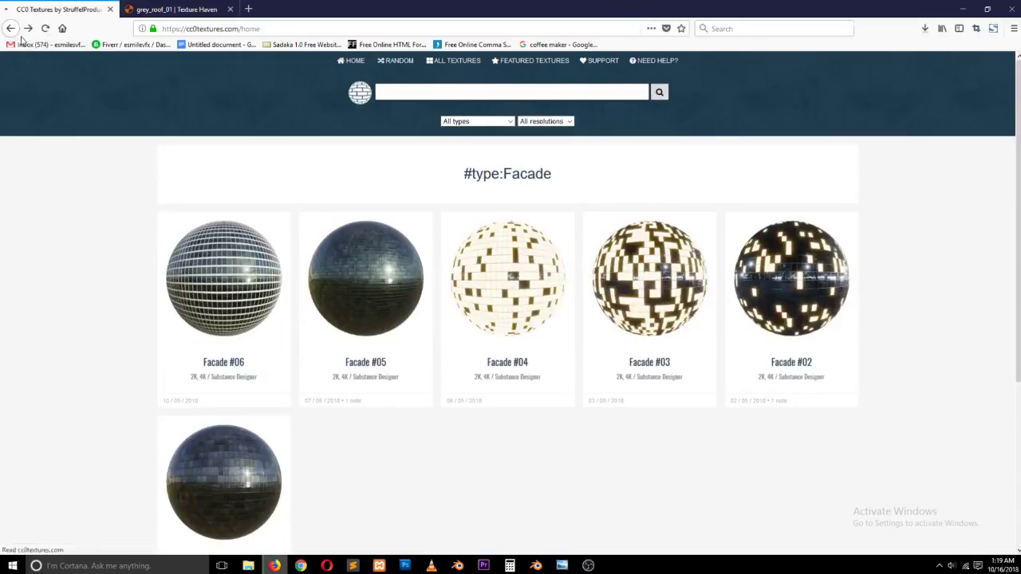
pyautogui.click(14, 32)
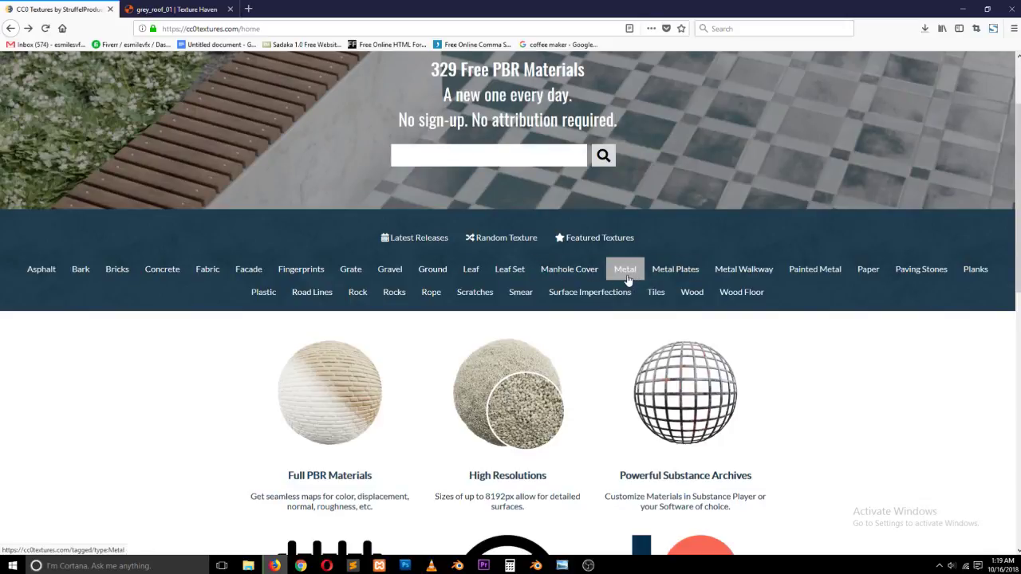
pyautogui.click(764, 275)
pyautogui.click(349, 294)
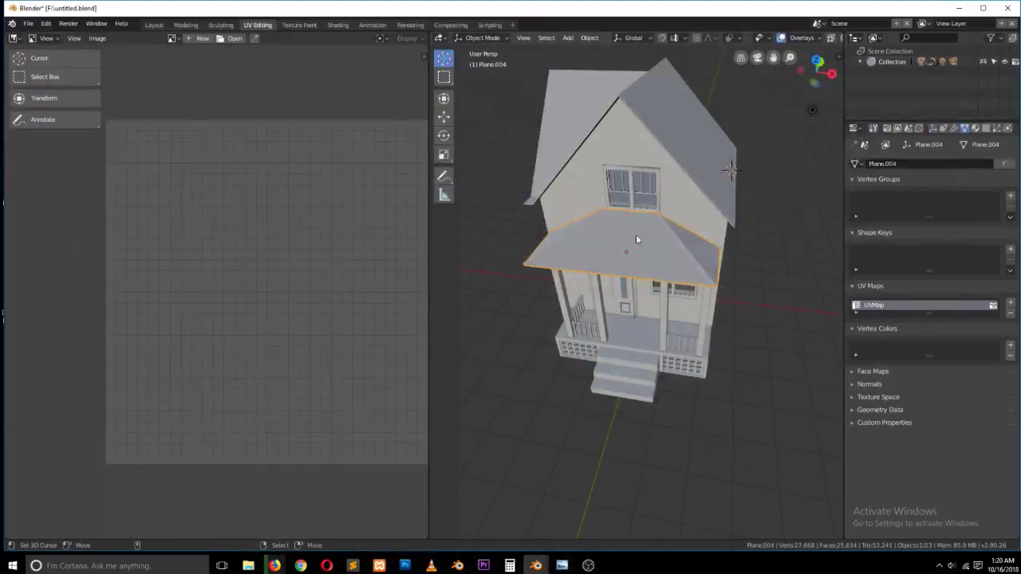
# - Switch to File Explorer and open the TEXTURES folder inside the cg trader folder
pyautogui.moveTo(248, 566)
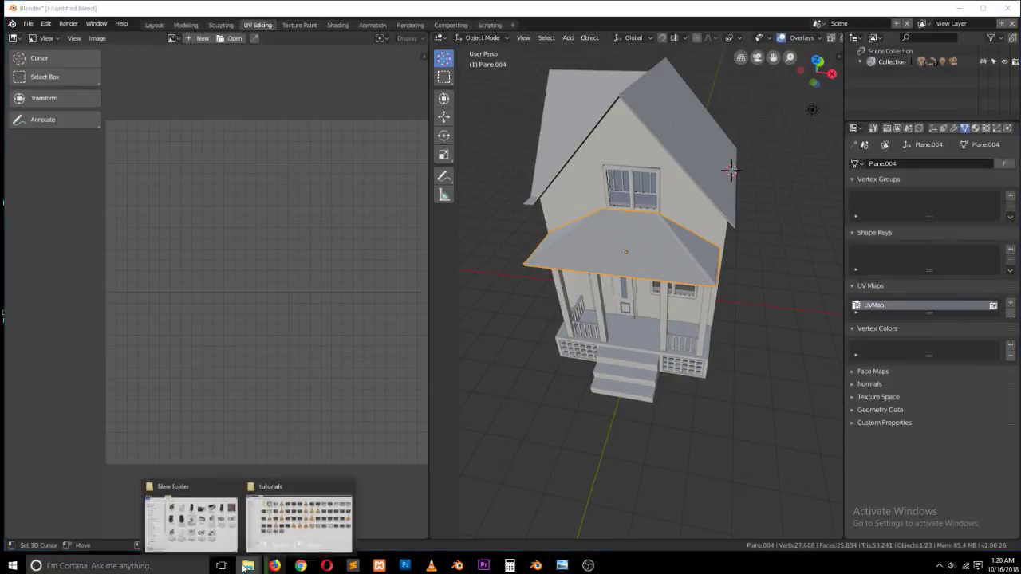
pyautogui.click(222, 500)
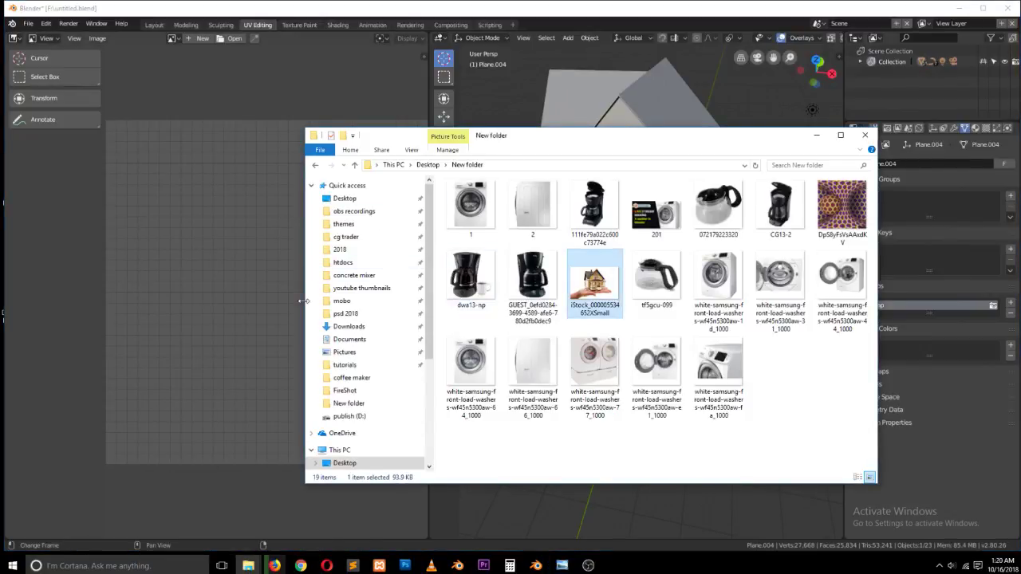
pyautogui.click(347, 237)
pyautogui.click(526, 264)
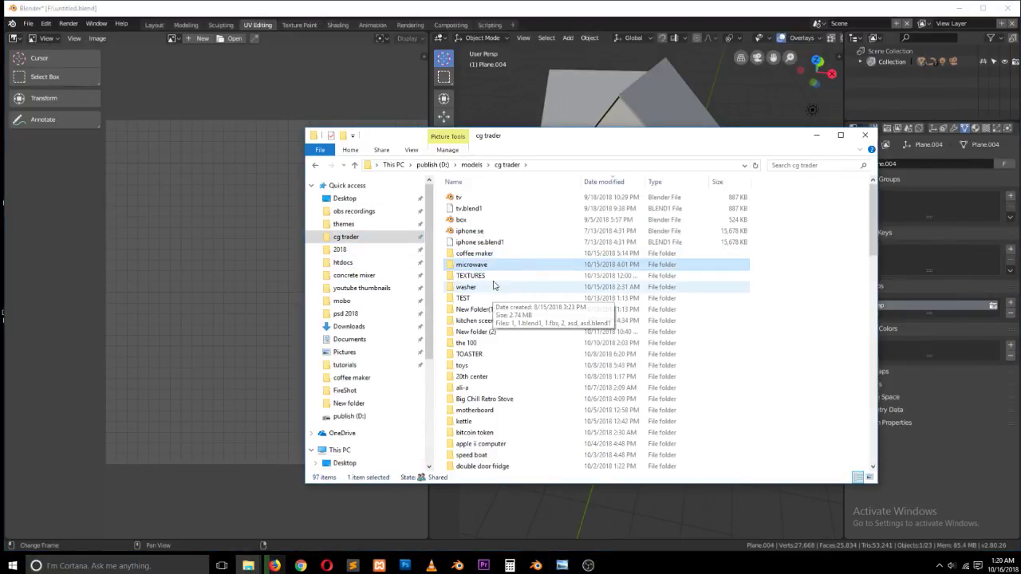
pyautogui.doubleClick(483, 276)
# - Examine the maps in the Marble04, WoodFloor16, Tiles22, Tiles23 and WoodFloor09 texture folders
pyautogui.doubleClick(492, 229)
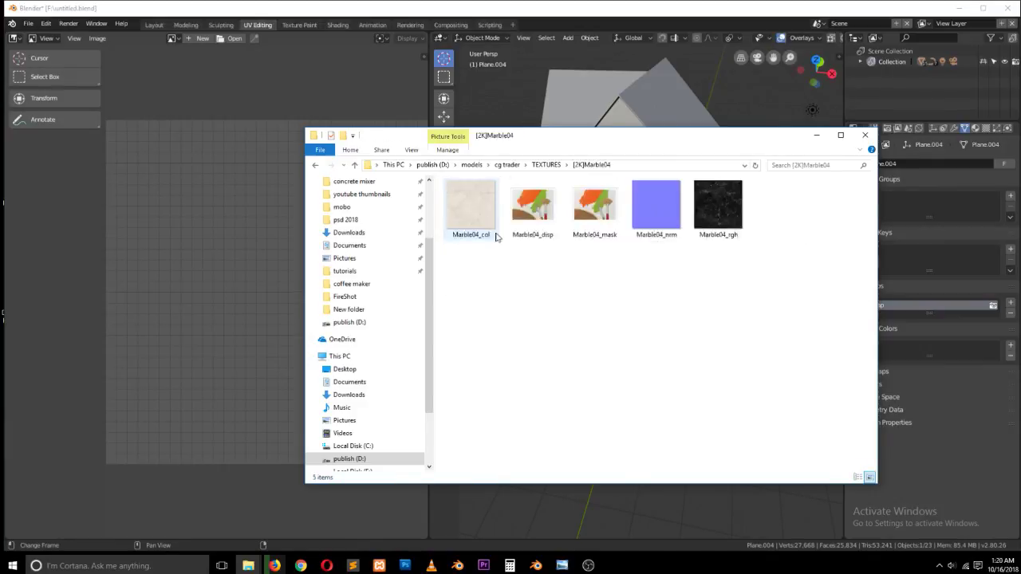
pyautogui.press('BackSpace')
pyautogui.doubleClick(533, 206)
pyautogui.press('BackSpace')
pyautogui.doubleClick(599, 205)
pyautogui.press('BackSpace')
pyautogui.doubleClick(656, 205)
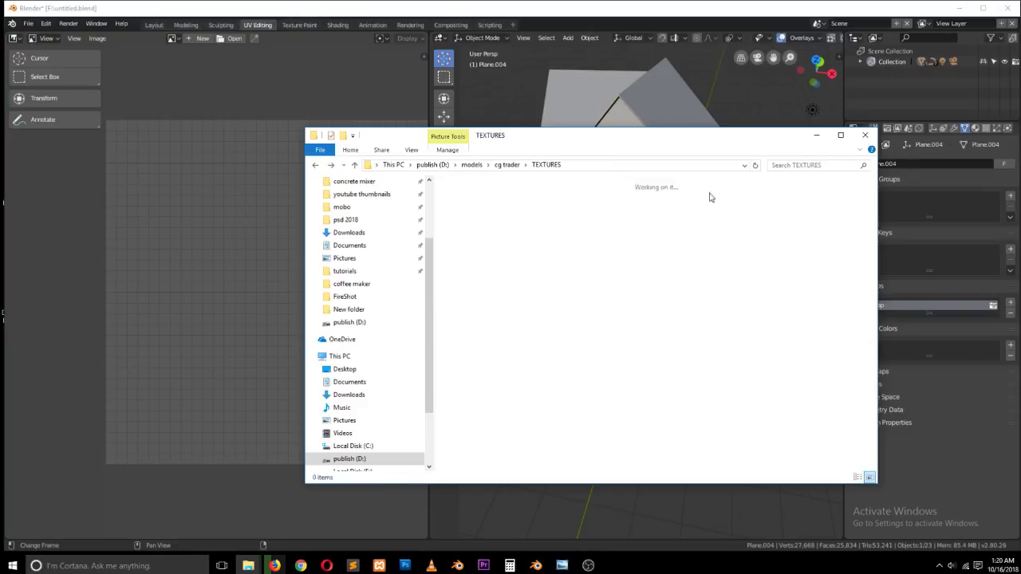
pyautogui.press('BackSpace')
pyautogui.doubleClick(730, 196)
pyautogui.press('BackSpace')
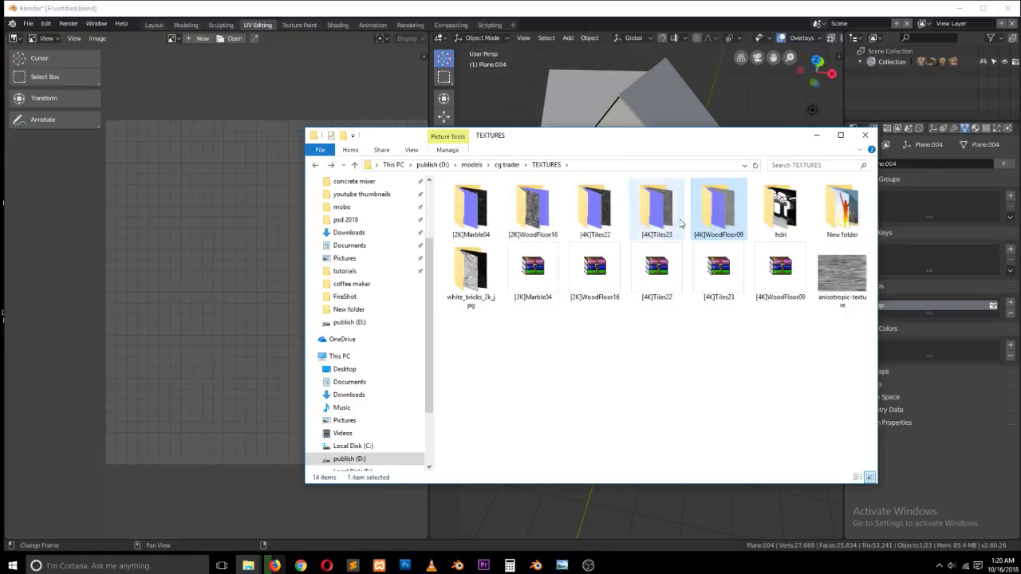
pyautogui.doubleClick(701, 210)
pyautogui.press('BackSpace')
# - Return to Blender and save the house model to untitled.blend
pyautogui.click(586, 117)
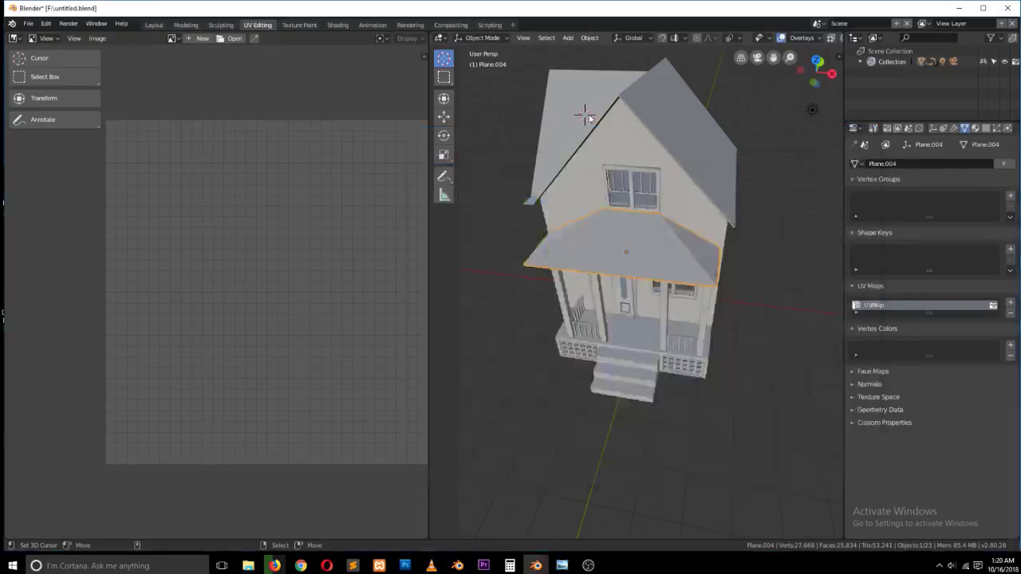
pyautogui.click(275, 565)
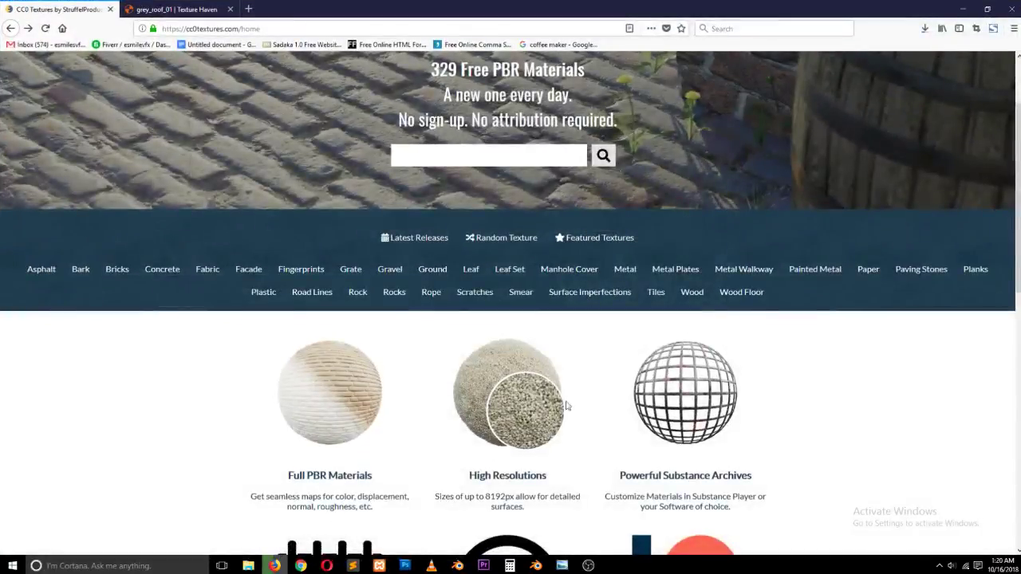
pyautogui.click(961, 8)
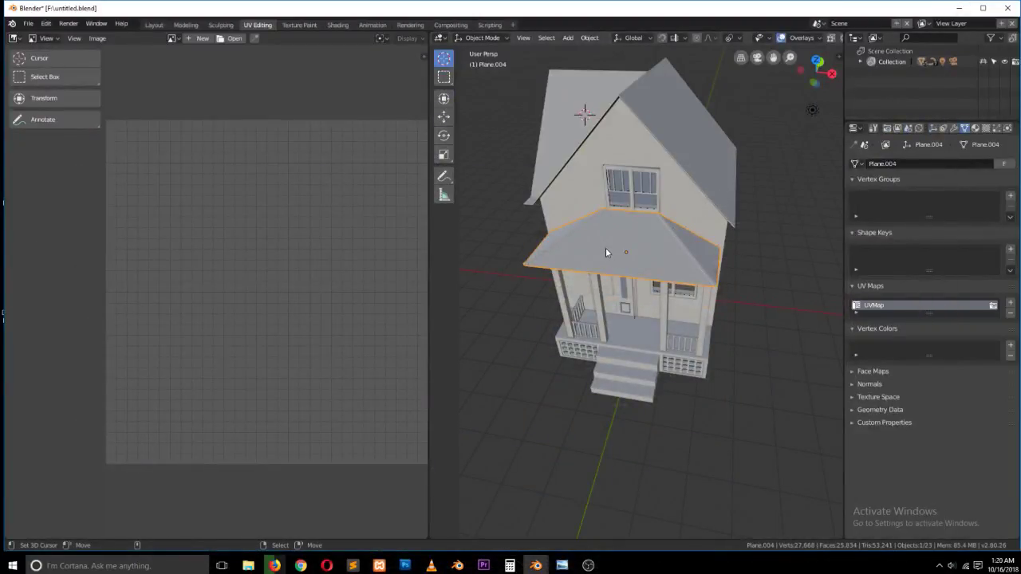
pyautogui.moveTo(616, 263)
pyautogui.mouseDown(button='middle')
pyautogui.moveTo(644, 248)
pyautogui.moveTo(617, 231)
pyautogui.moveTo(471, 229)
pyautogui.moveTo(542, 223)
pyautogui.moveTo(613, 199)
pyautogui.moveTo(579, 230)
pyautogui.moveTo(631, 260)
pyautogui.mouseUp(button='middle')
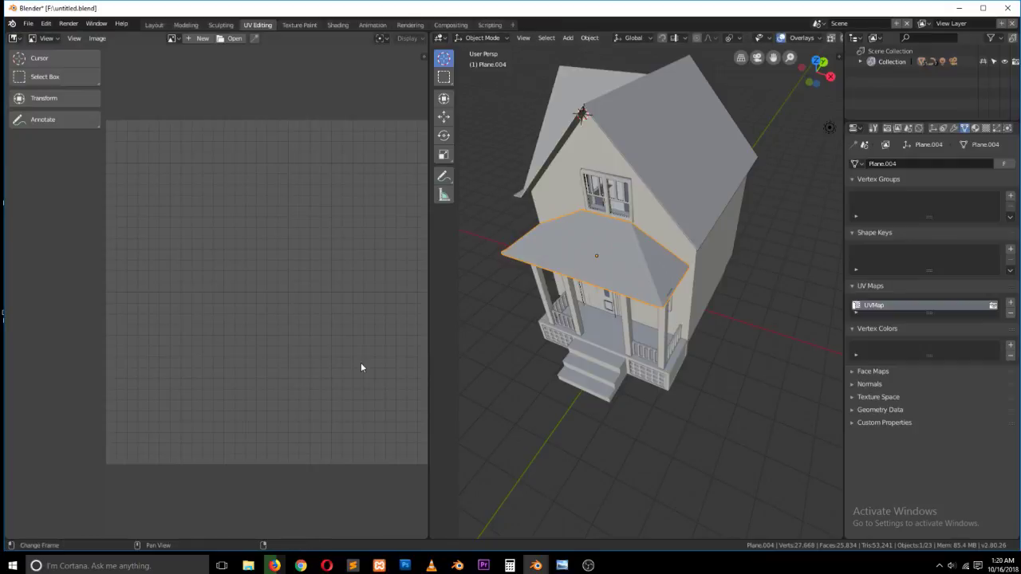
pyautogui.hotkey('ctrl', 's')
pyautogui.click(578, 278)
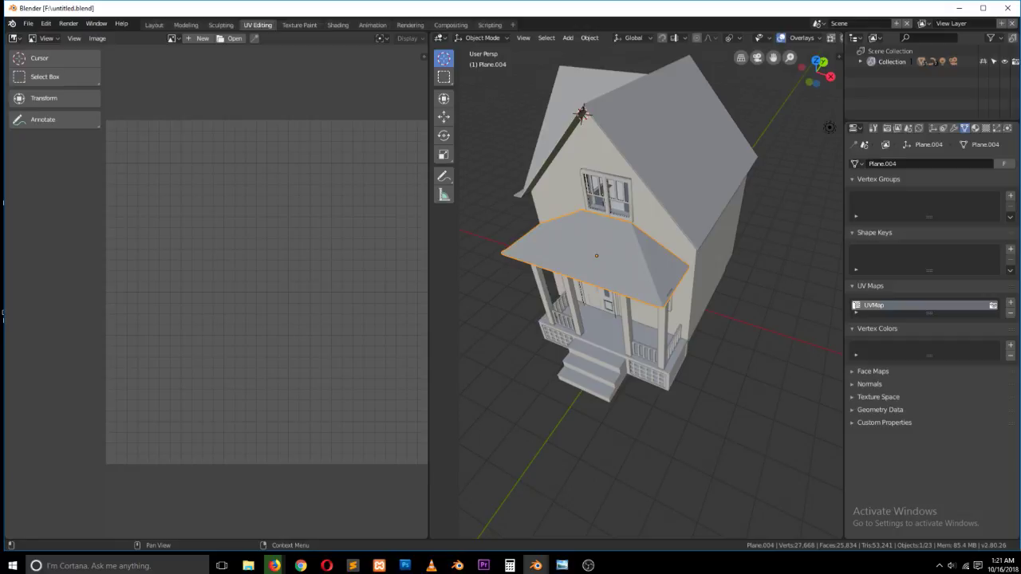
pyautogui.click(587, 566)
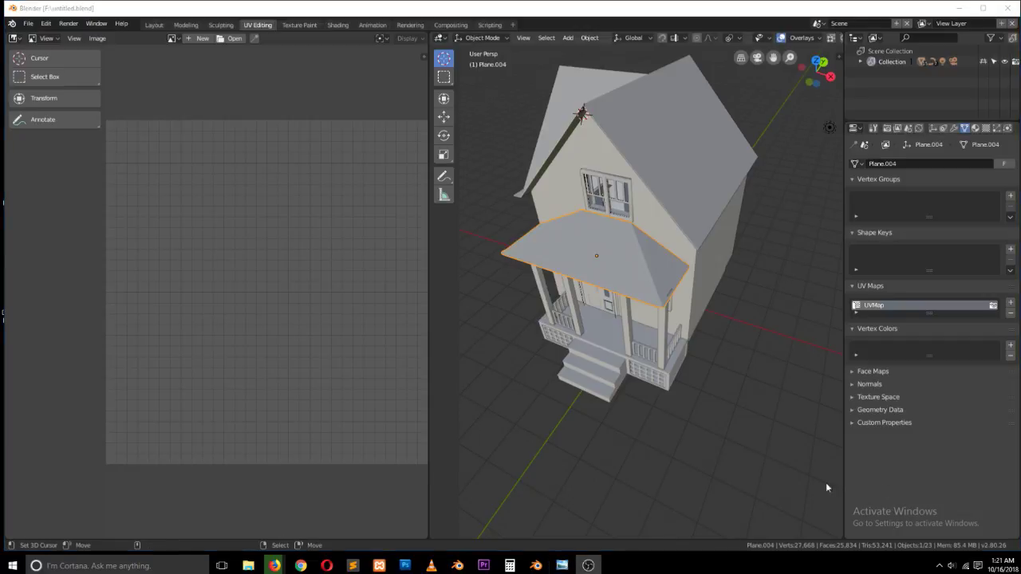